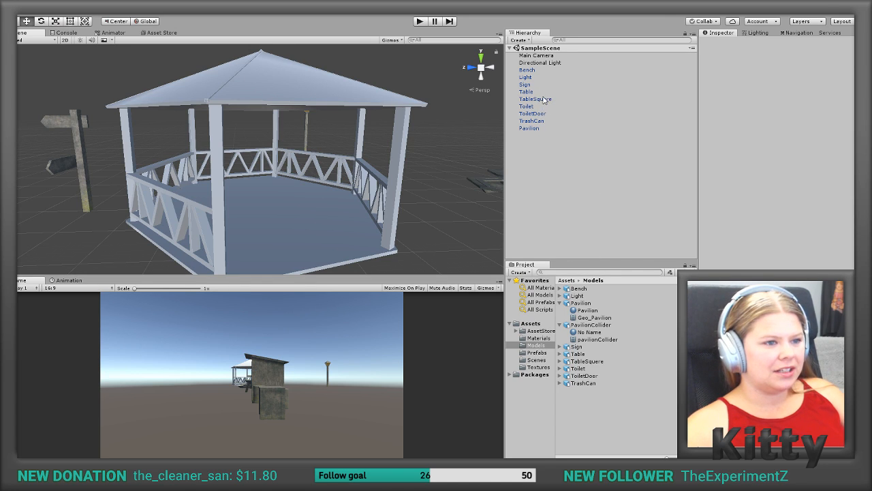
# Step: Apply the Pavilion material from the Materials folder to the pavilion in the scene
pyautogui.click(533, 130)
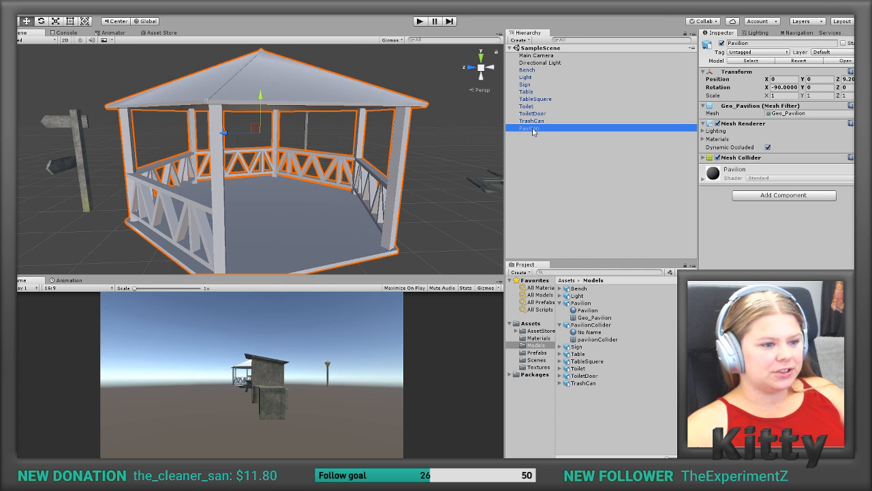
pyautogui.click(545, 338)
pyautogui.moveTo(586, 318); pyautogui.dragTo(717, 181)
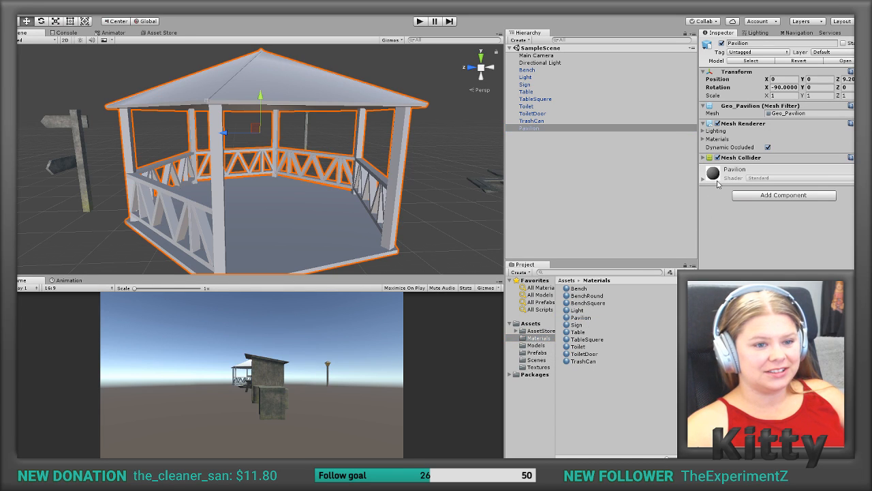
pyautogui.click(578, 317)
pyautogui.moveTo(581, 318); pyautogui.dragTo(354, 221)
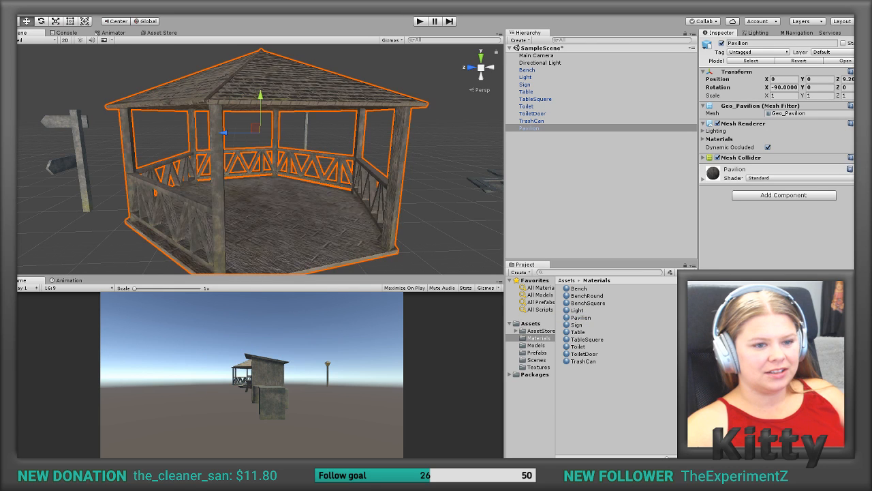
pyautogui.click(435, 219)
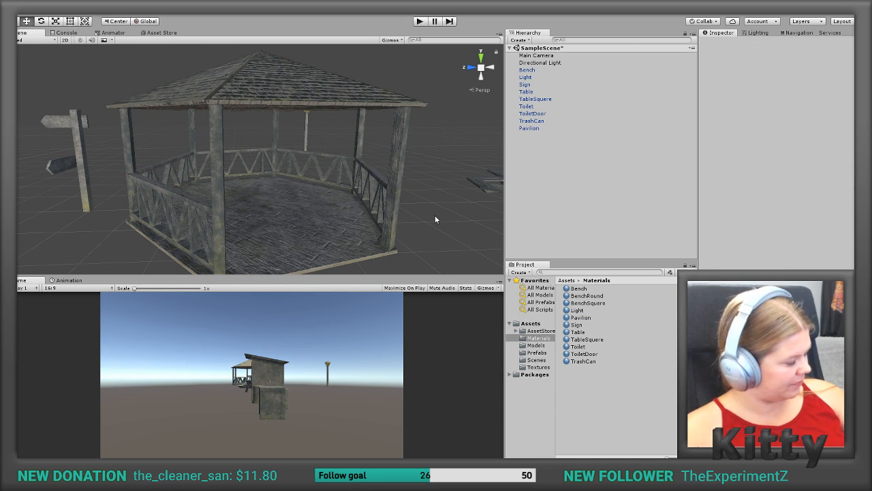
# Step: Examine the textured pavilion and compare it with the toilet, bench, tables, light and sign around the scene
pyautogui.scroll(2, 404, 218)
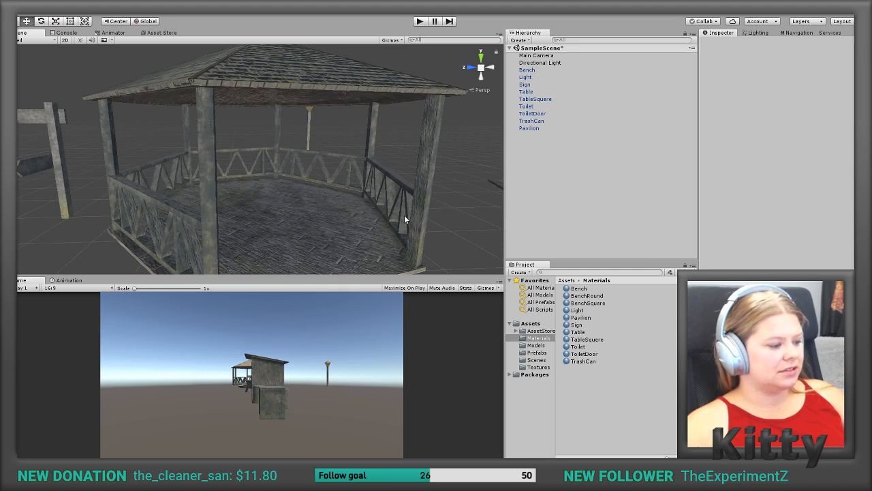
pyautogui.scroll(4, 403, 220)
pyautogui.scroll(-6, 403, 219)
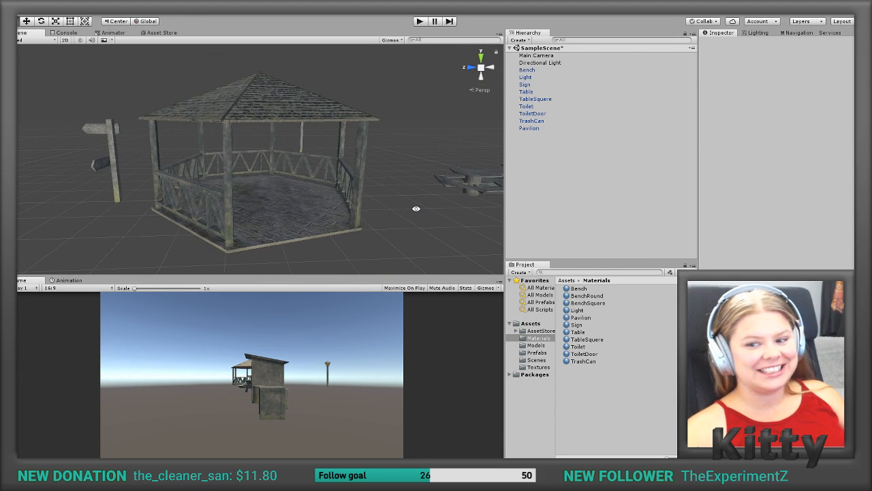
pyautogui.moveTo(416, 208)
pyautogui.keyDown('alt'); pyautogui.mouseDown()
pyautogui.moveTo(373, 215)
pyautogui.moveTo(429, 218)
pyautogui.mouseUp(); pyautogui.keyUp('alt')
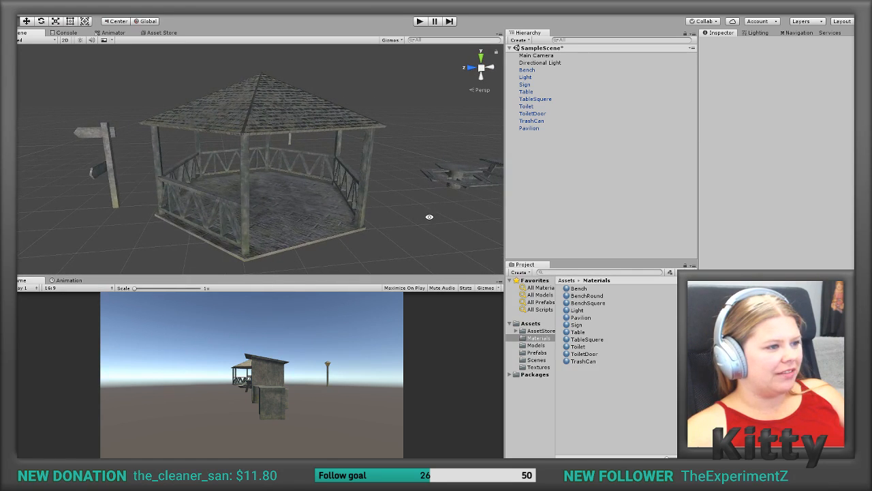
pyautogui.moveTo(427, 217); pyautogui.dragTo(229, 214, button='middle')
pyautogui.moveTo(362, 213); pyautogui.dragTo(210, 209, button='middle')
pyautogui.scroll(-2, 266, 194)
pyautogui.scroll(5, 266, 194)
pyautogui.scroll(8, 266, 194)
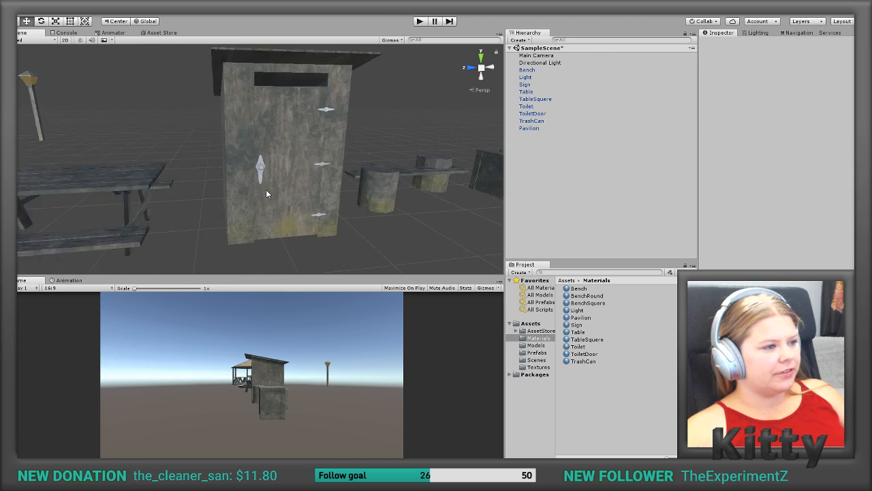
pyautogui.moveTo(265, 193); pyautogui.dragTo(192, 229, button='middle')
pyautogui.scroll(3, 77, 248)
pyautogui.scroll(-10, 77, 247)
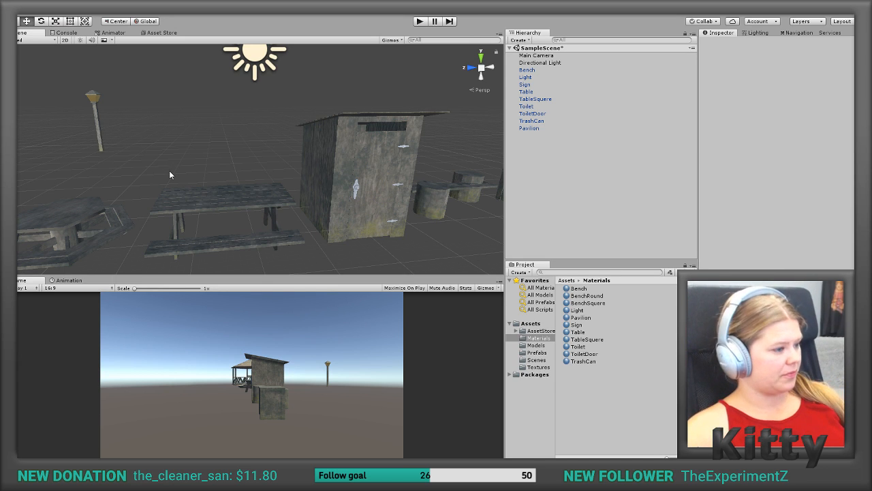
pyautogui.keyDown('alt'); pyautogui.moveTo(137, 200); pyautogui.dragTo(217, 186); pyautogui.keyUp('alt')
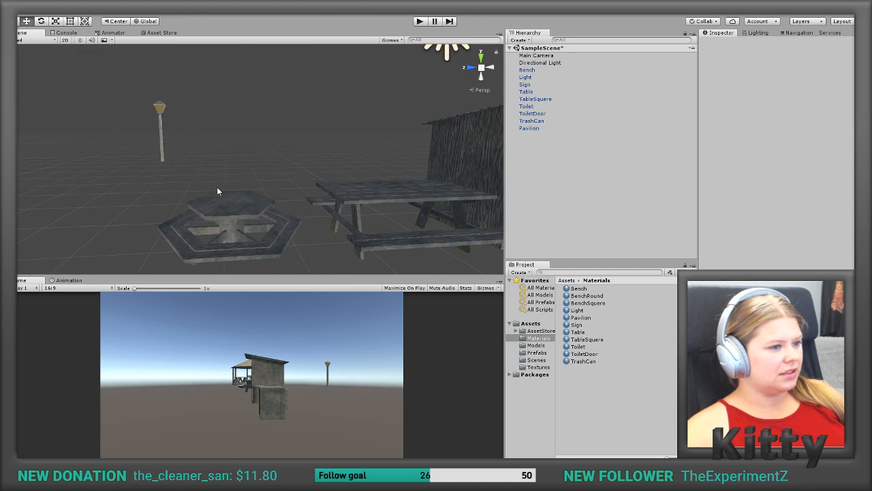
pyautogui.scroll(3, 216, 187)
pyautogui.scroll(-5, 217, 187)
pyautogui.moveTo(216, 186); pyautogui.dragTo(327, 191, button='middle')
# Step: Select the pavilion and expand its Mesh Collider settings to check the collider outline against the model
pyautogui.click(172, 206)
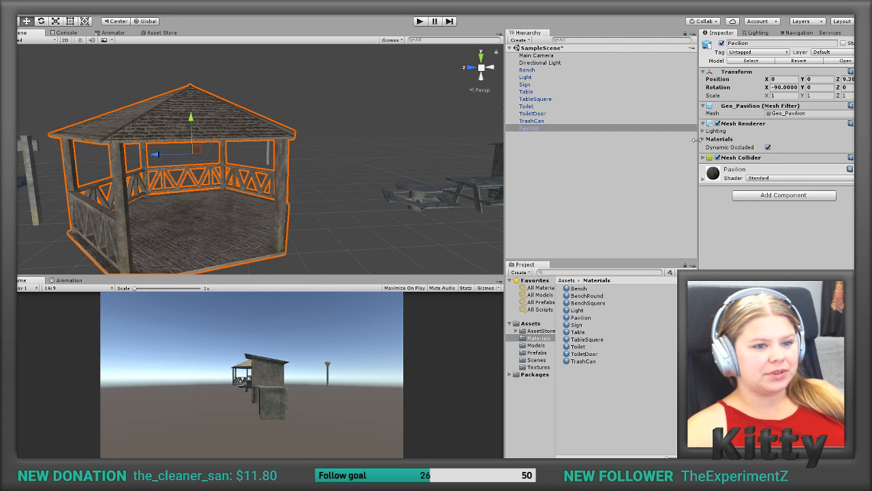
pyautogui.click(731, 160)
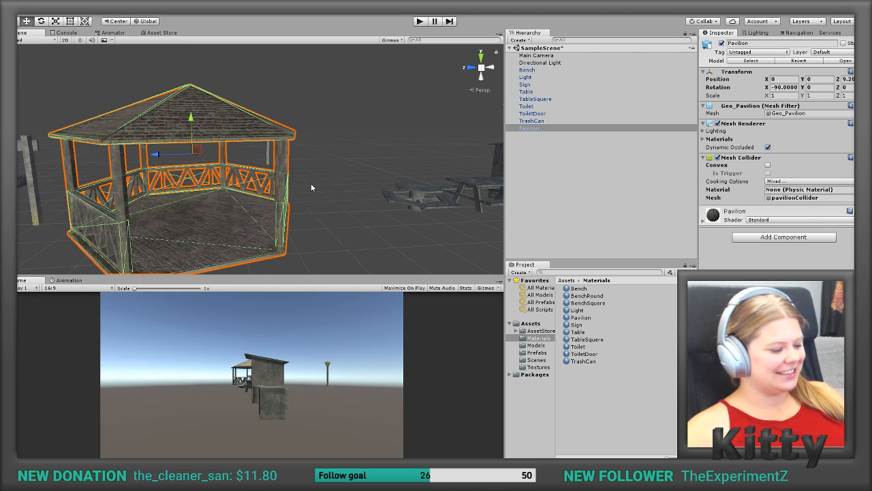
pyautogui.scroll(2, 311, 188)
pyautogui.scroll(-4, 311, 187)
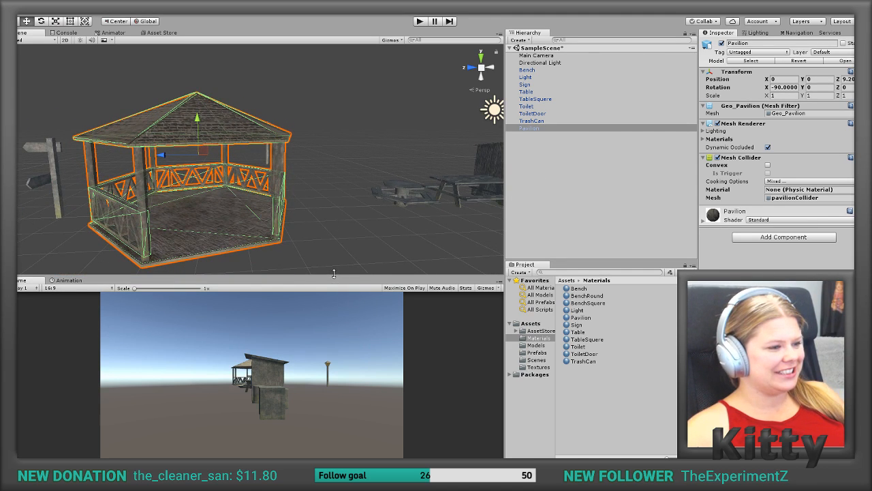
# Step: Enlarge the Scene view by shrinking the Game view below it
pyautogui.moveTo(333, 273); pyautogui.dragTo(327, 362)
pyautogui.moveTo(326, 298); pyautogui.dragTo(279, 264, button='middle')
pyautogui.keyDown('alt'); pyautogui.moveTo(341, 260); pyautogui.dragTo(297, 163); pyautogui.keyUp('alt')
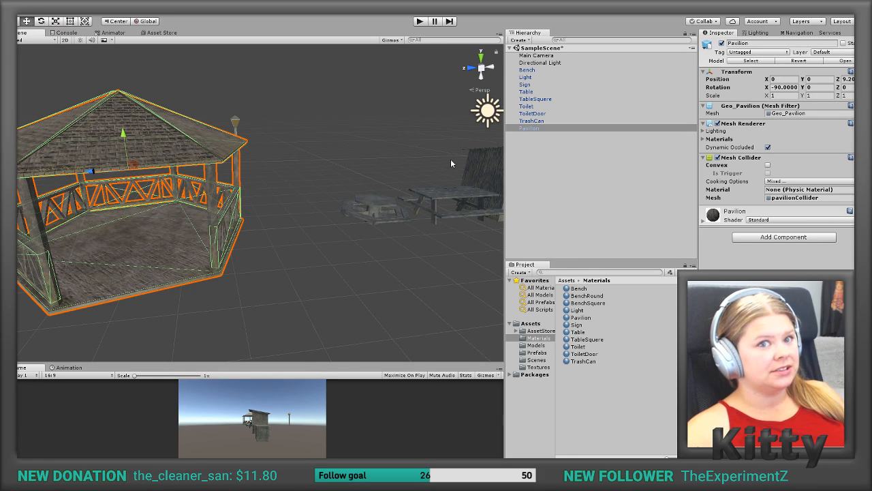
# Step: Set the pavilion's Z position to 0 and frame it in the Scene view
pyautogui.rightClick(841, 80)
pyautogui.click(841, 81)
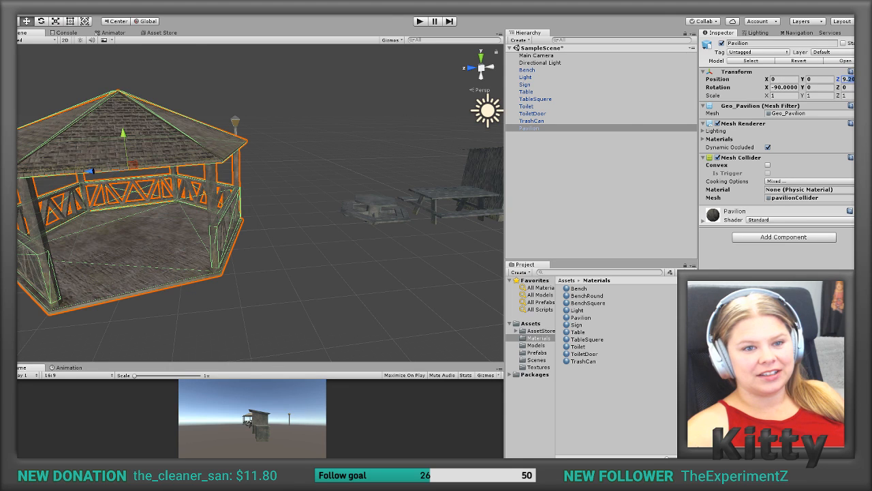
pyautogui.press('BackSpace')
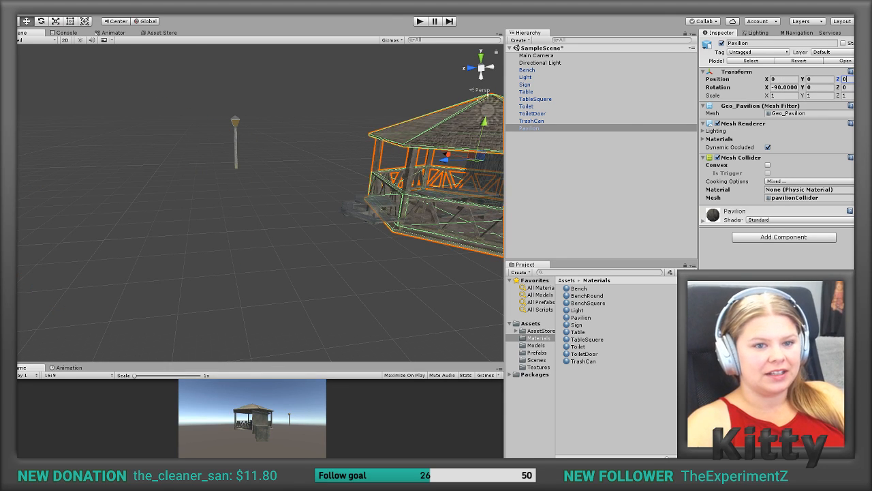
pyautogui.doubleClick(536, 128)
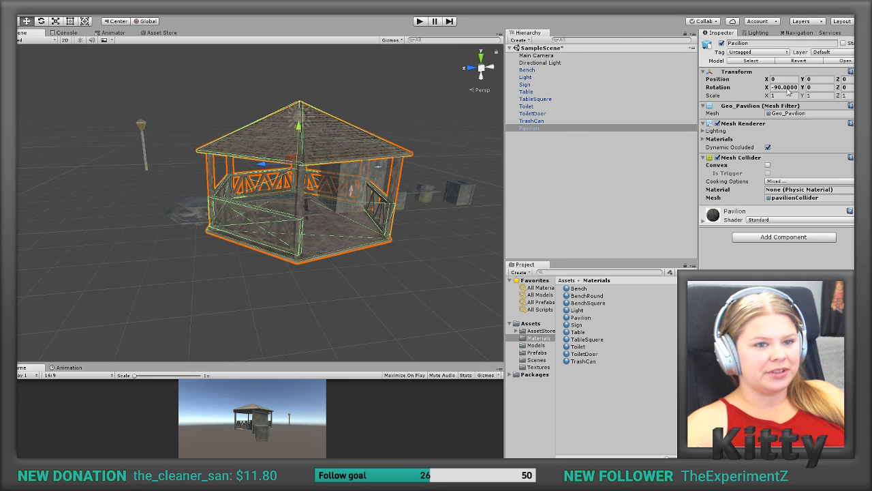
# Step: Set the pavilion's X rotation to exactly -90
pyautogui.click(793, 87)
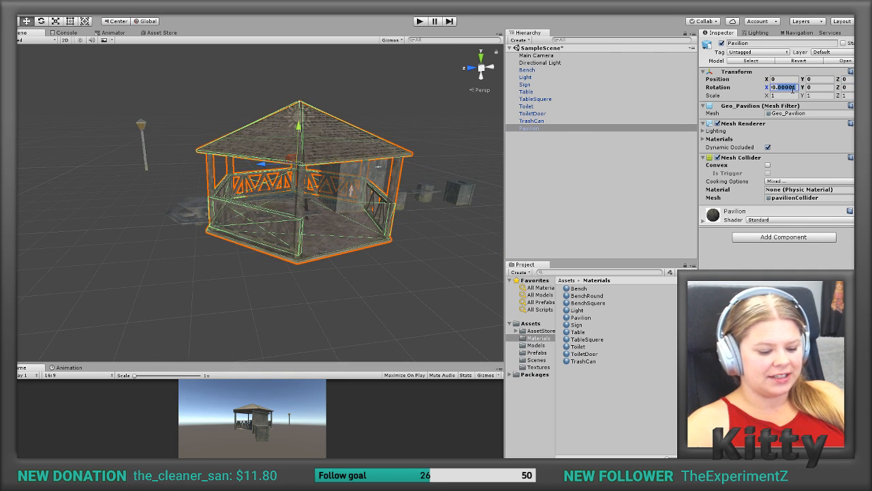
pyautogui.press('BackSpace')
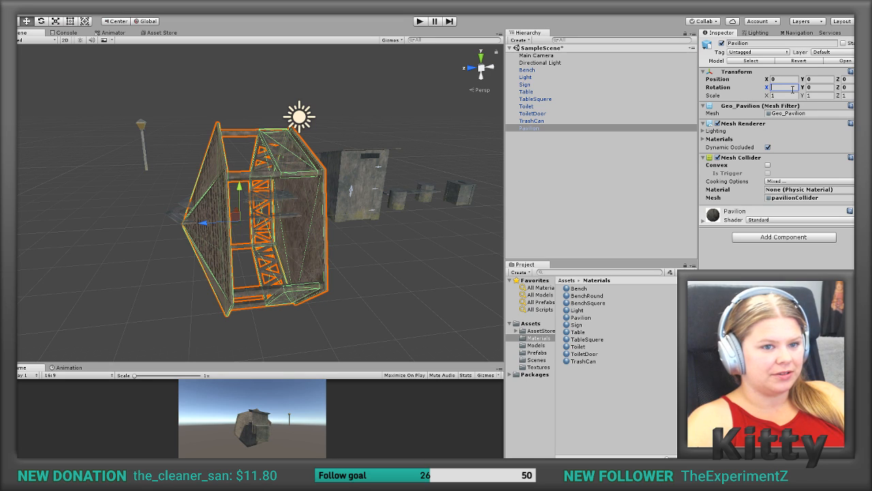
pyautogui.write('-')
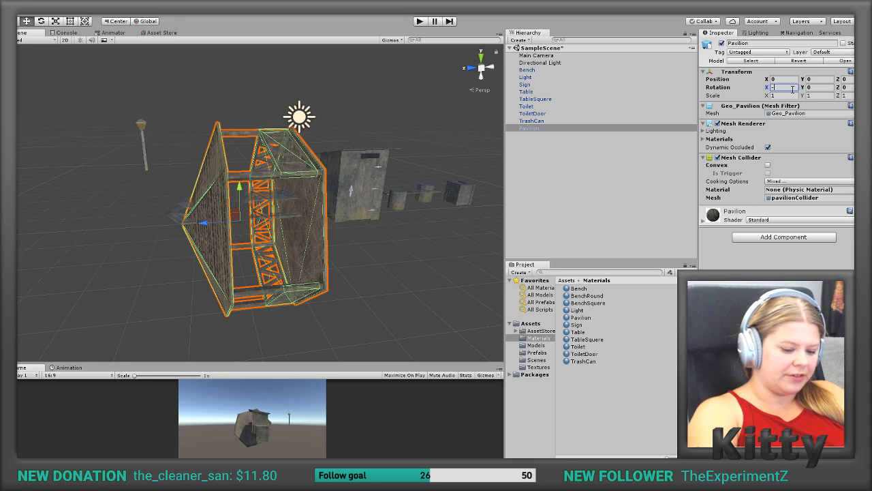
pyautogui.write('90')
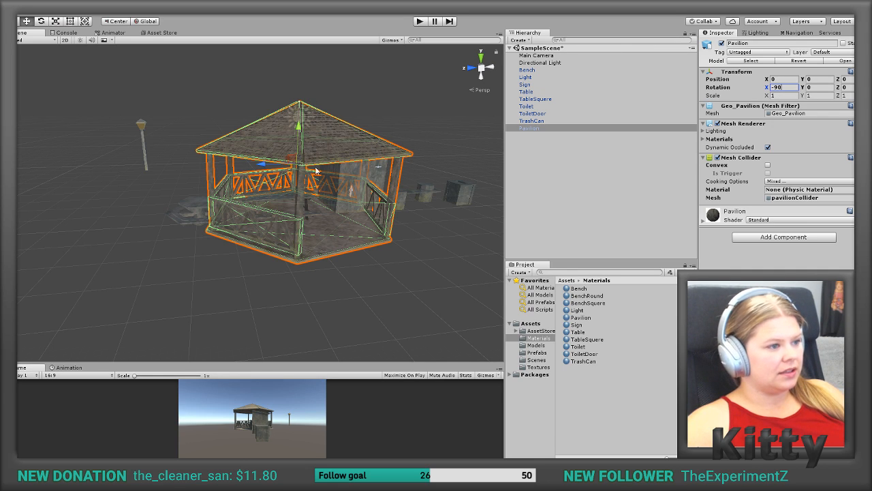
# Step: Switch the Scene view to isometric projection and view the pavilion level from the side
pyautogui.click(482, 68)
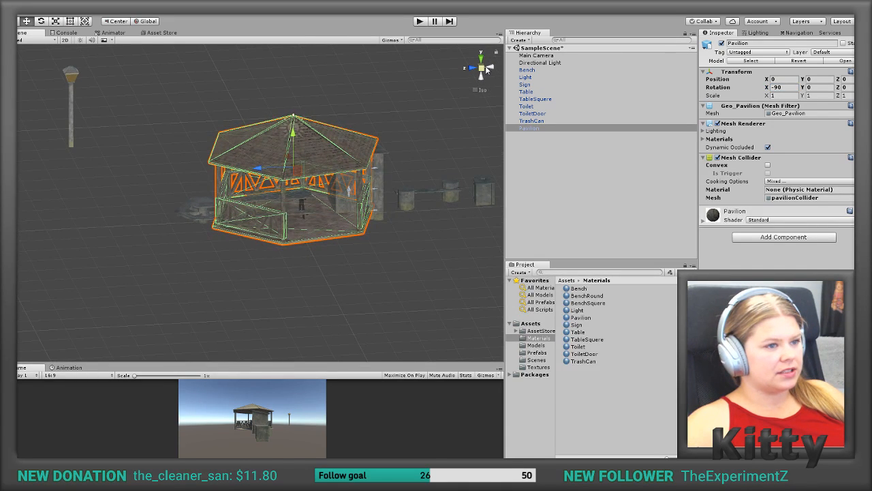
pyautogui.moveTo(380, 156); pyautogui.dragTo(368, 119, button='right')
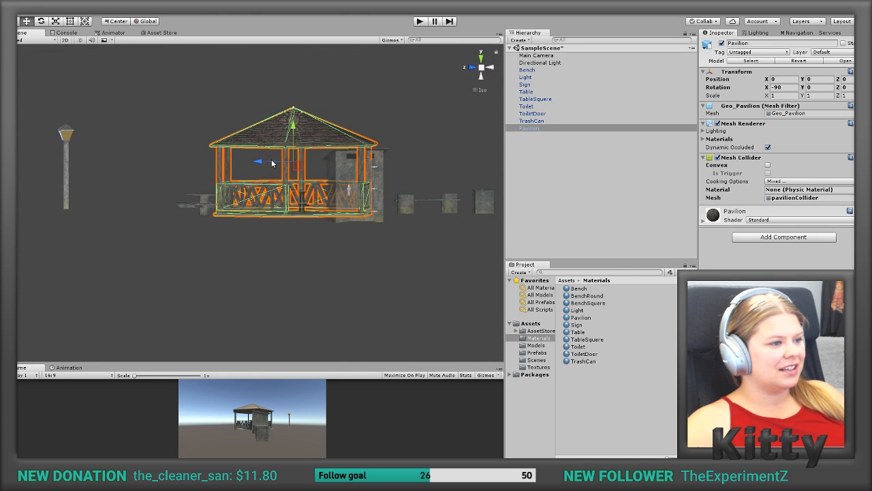
pyautogui.click(271, 164)
pyautogui.click(286, 146)
# Step: Move the pavilion along the Z axis to about 6.66, clear of the other props
pyautogui.moveTo(258, 163); pyautogui.dragTo(91, 173)
pyautogui.keyDown('alt'); pyautogui.moveTo(205, 179); pyautogui.dragTo(219, 256); pyautogui.keyUp('alt')
pyautogui.moveTo(167, 276); pyautogui.dragTo(307, 203, button='middle')
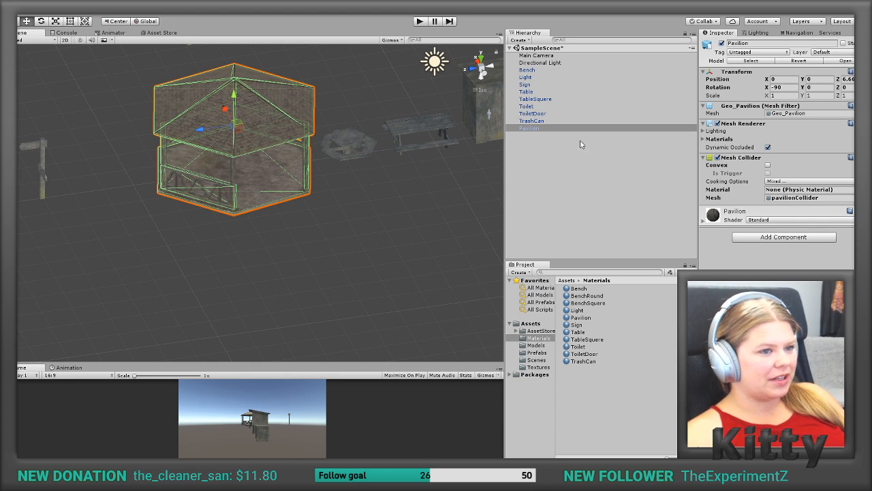
# Step: Add a 3D Plane object to the scene
pyautogui.rightClick(556, 180)
pyautogui.rightClick(549, 183)
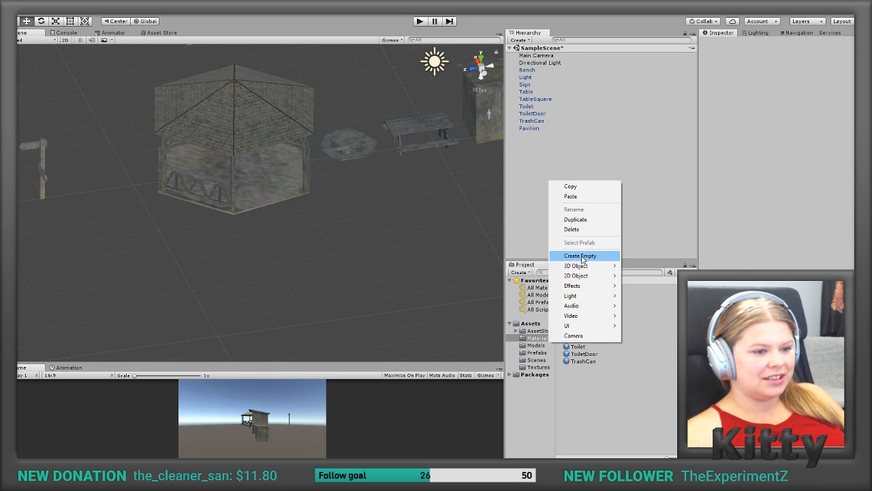
pyautogui.moveTo(583, 266)
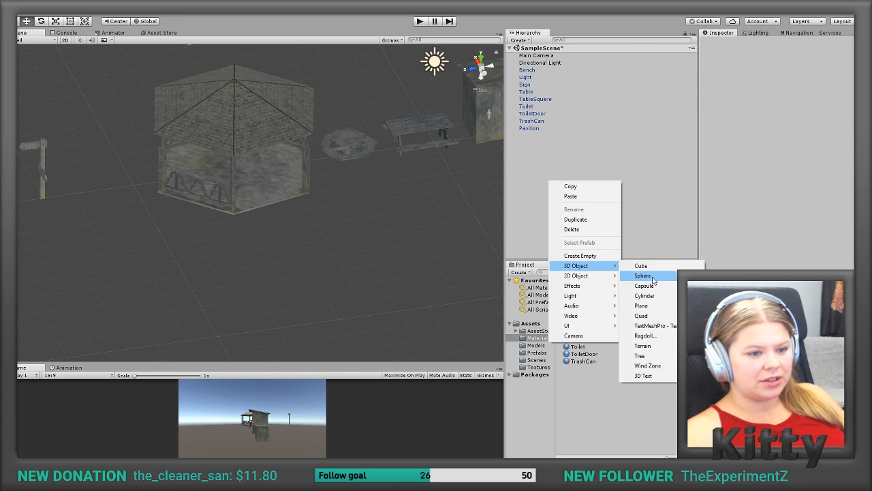
pyautogui.click(644, 306)
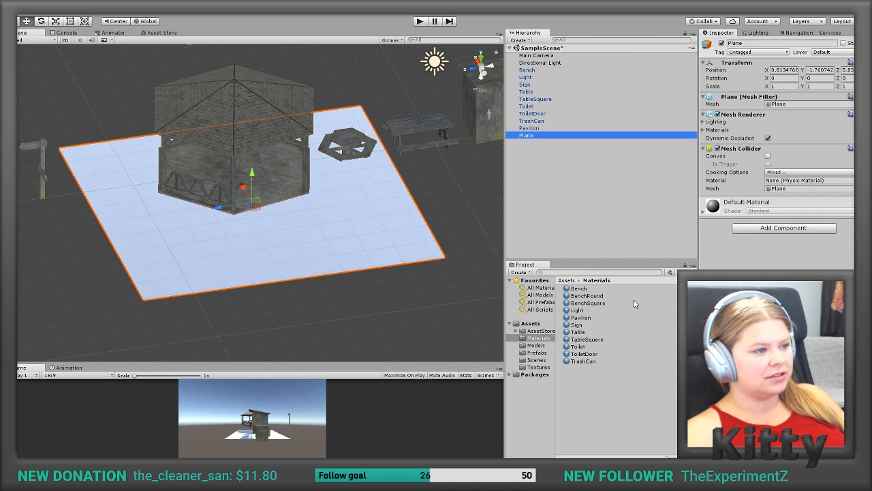
# Step: Set the plane's X, Y and Z position to 0
pyautogui.click(777, 70)
pyautogui.doubleClick(777, 70)
pyautogui.write('0')
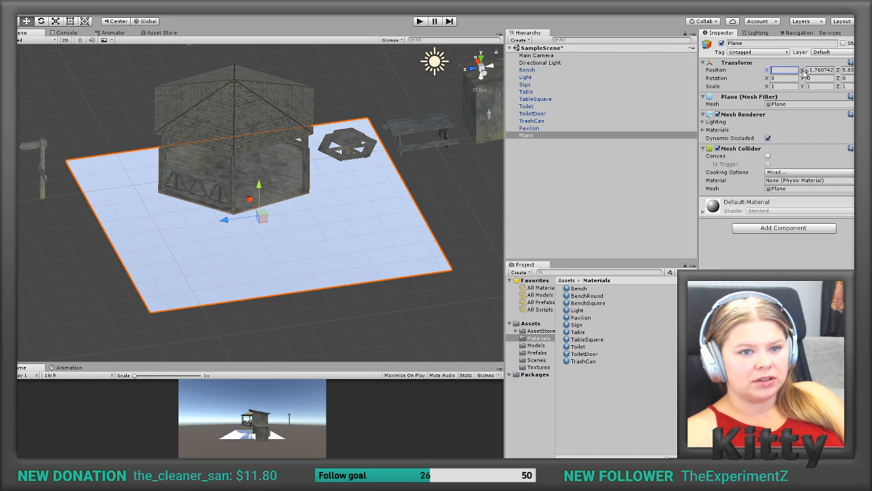
pyautogui.click(806, 71)
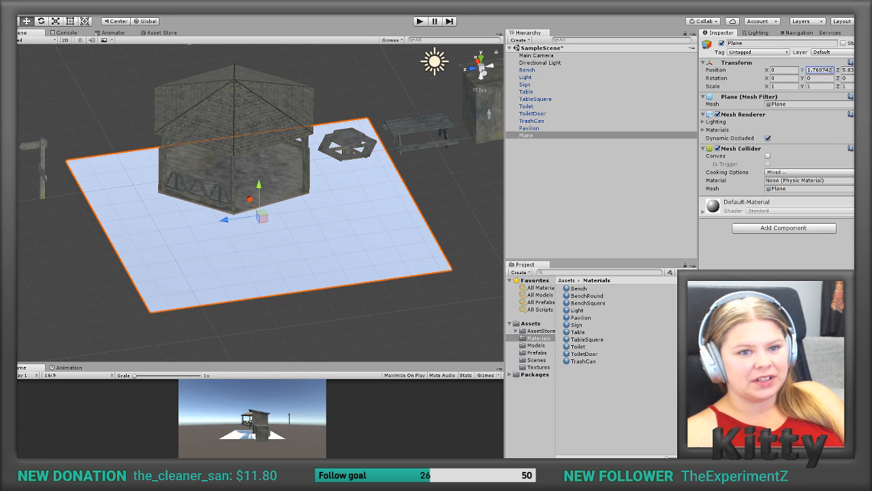
pyautogui.doubleClick(809, 72)
pyautogui.write('0')
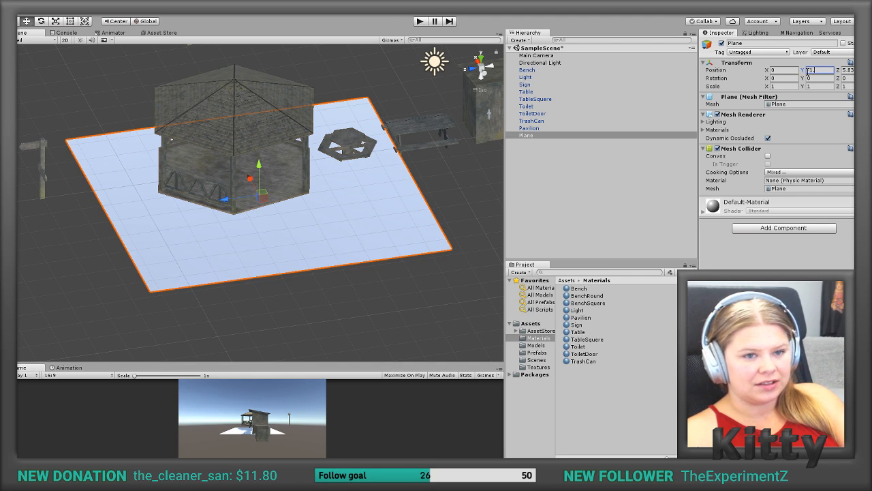
pyautogui.press('BackSpace')
pyautogui.press('BackSpace')
pyautogui.write('0')
pyautogui.doubleClick(852, 72)
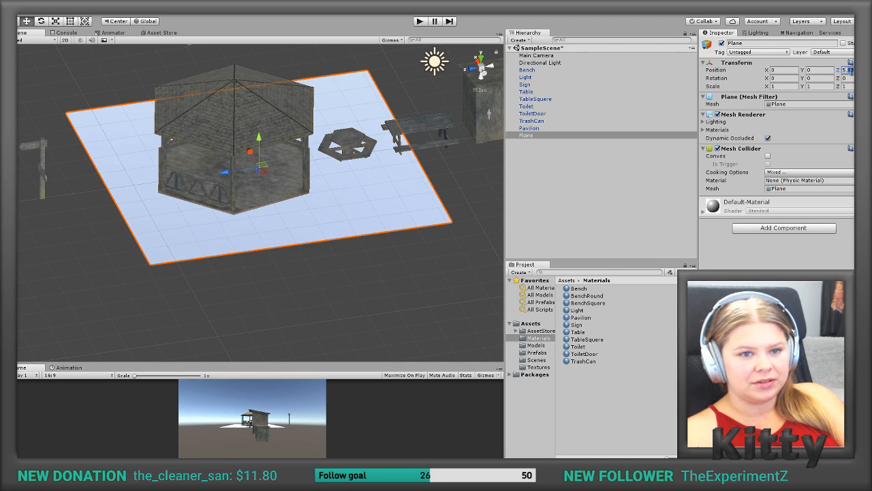
pyautogui.press('BackSpace')
pyautogui.press('BackSpace')
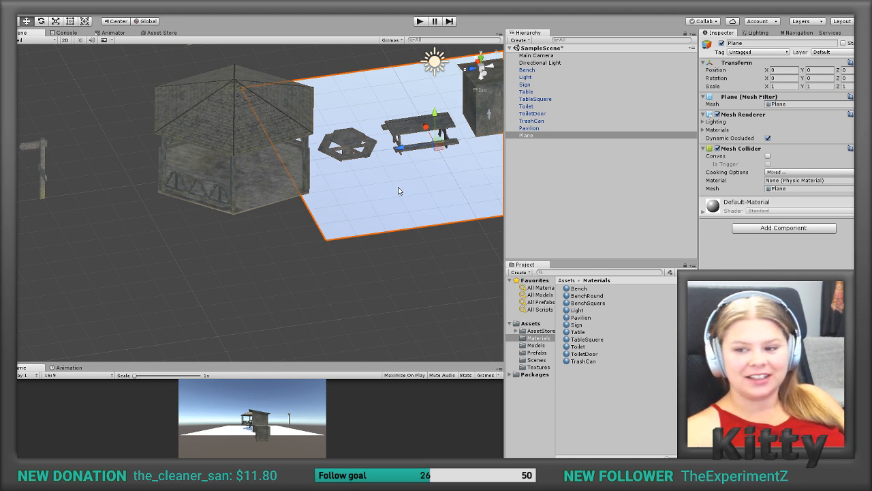
# Step: Place the pavilion over the plane by setting its Z position to 0
pyautogui.keyDown('alt'); pyautogui.moveTo(412, 181); pyautogui.dragTo(286, 206); pyautogui.keyUp('alt')
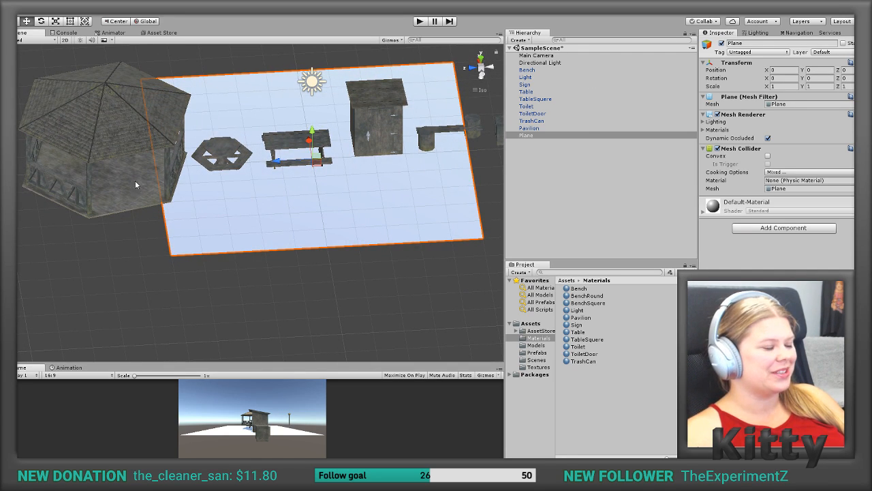
pyautogui.click(116, 155)
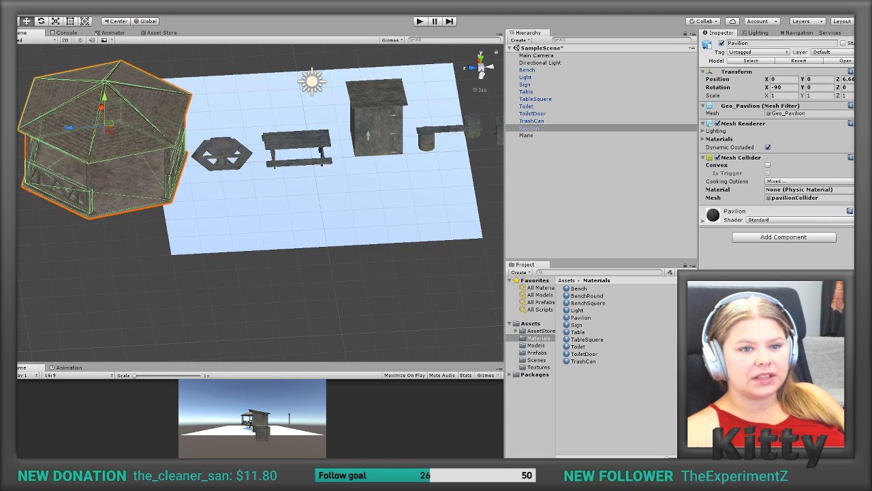
pyautogui.moveTo(852, 80); pyautogui.dragTo(837, 83)
pyautogui.write('0')
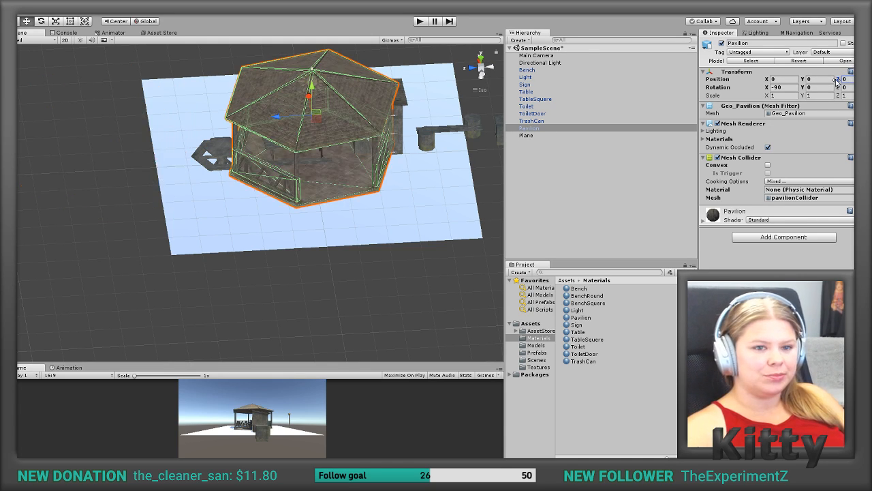
# Step: Save the pavilion as a prefab in the project's Prefabs folder
pyautogui.keyDown('alt'); pyautogui.moveTo(344, 231); pyautogui.dragTo(327, 184); pyautogui.keyUp('alt')
pyautogui.click(527, 353)
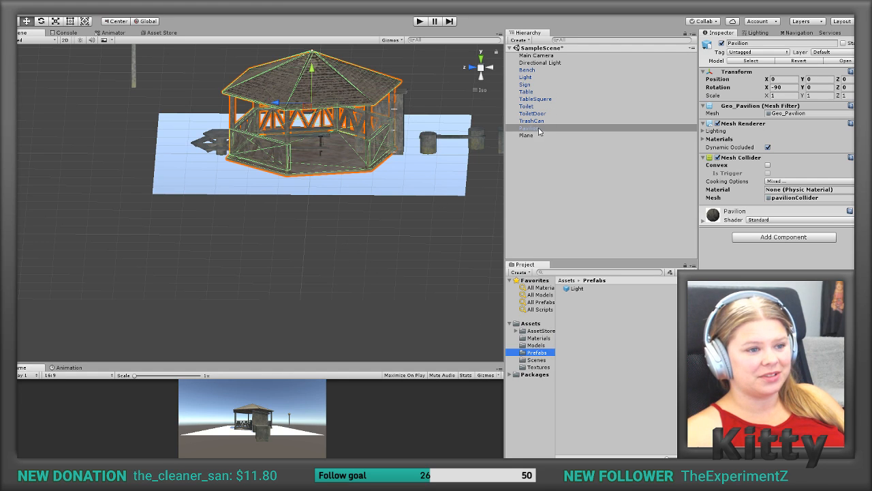
pyautogui.moveTo(535, 128); pyautogui.dragTo(593, 313)
pyautogui.click(578, 289)
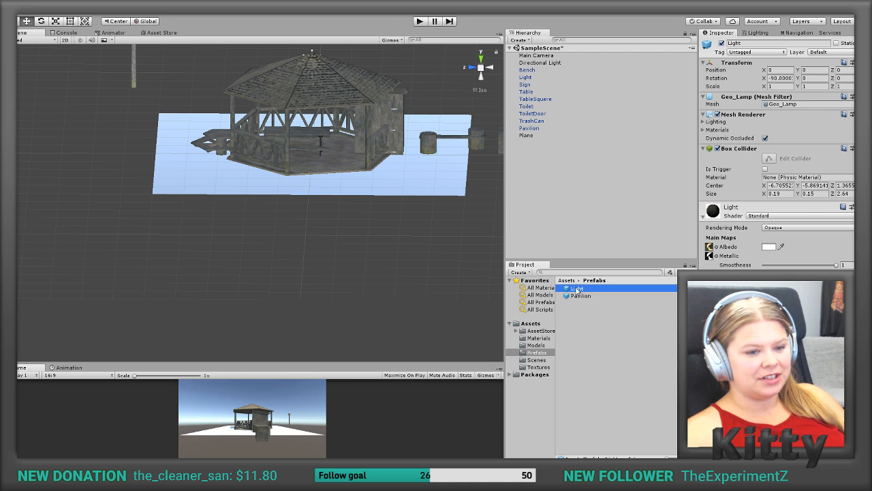
# Step: Move the pavilion along the Z axis to about 8.23, off the plane
pyautogui.click(331, 71)
pyautogui.moveTo(280, 102); pyautogui.dragTo(13, 109)
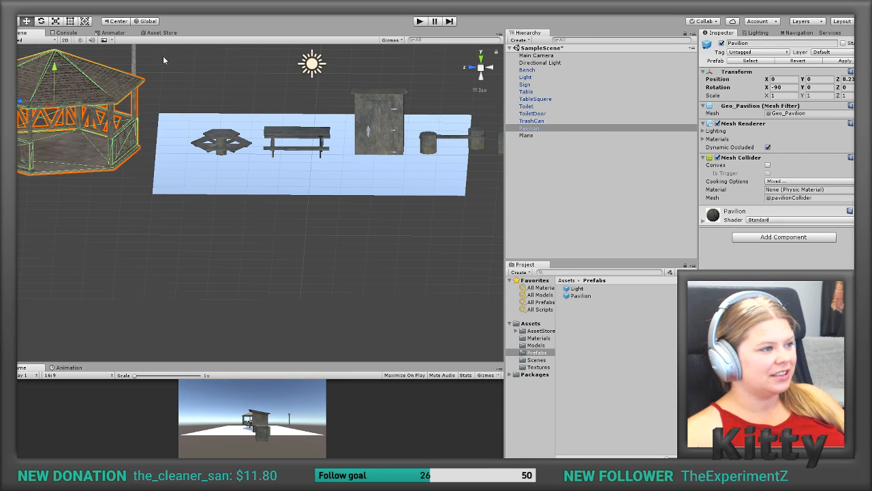
pyautogui.moveTo(152, 80); pyautogui.dragTo(211, 151, button='middle')
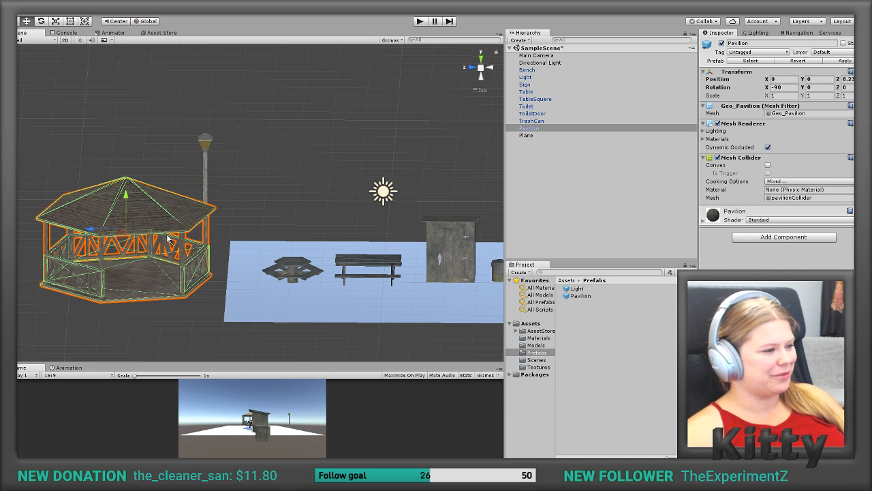
# Step: Examine the pavilion's textured roof, railings and floor up close in the scene
pyautogui.scroll(3, 113, 258)
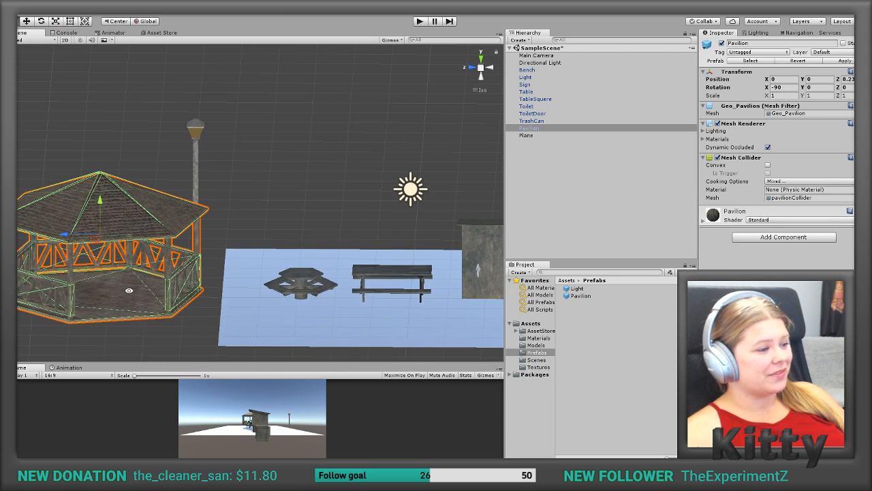
pyautogui.press('f')
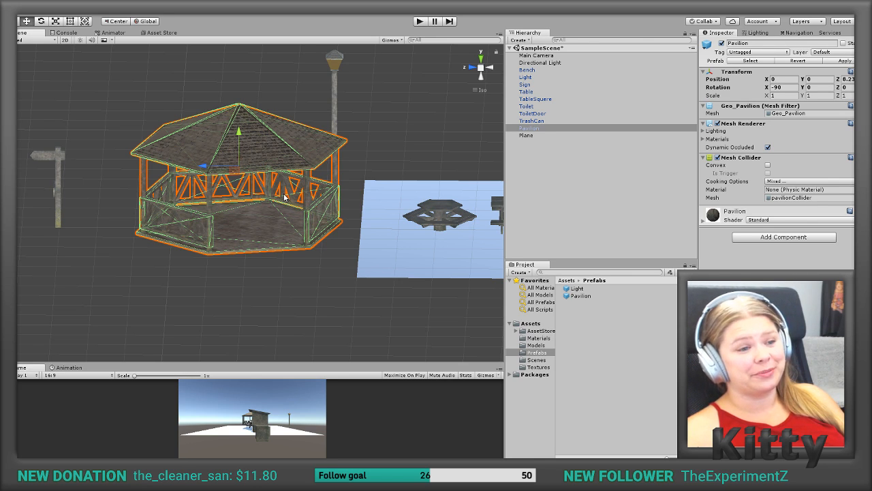
pyautogui.keyDown('alt'); pyautogui.moveTo(271, 207); pyautogui.dragTo(246, 214); pyautogui.keyUp('alt')
pyautogui.scroll(-1, 246, 214)
pyautogui.scroll(7, 246, 214)
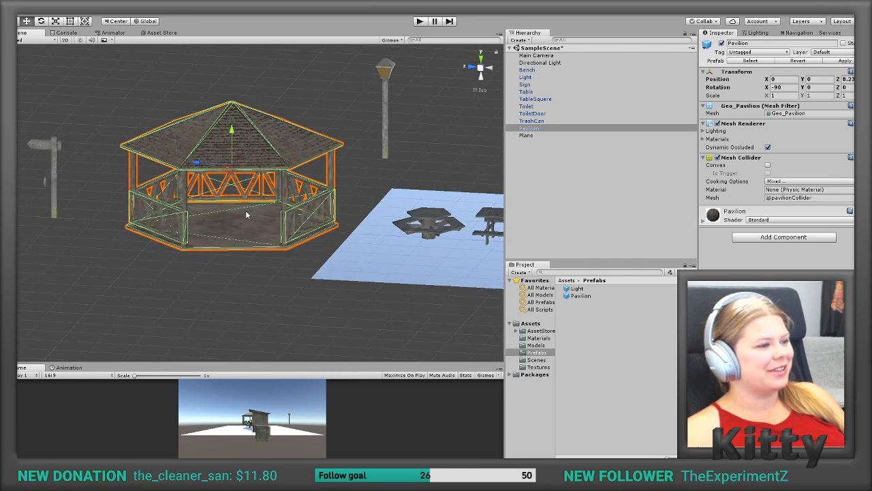
pyautogui.scroll(3, 247, 214)
pyautogui.click(265, 345)
pyautogui.keyDown('alt'); pyautogui.moveTo(266, 238); pyautogui.dragTo(289, 265); pyautogui.keyUp('alt')
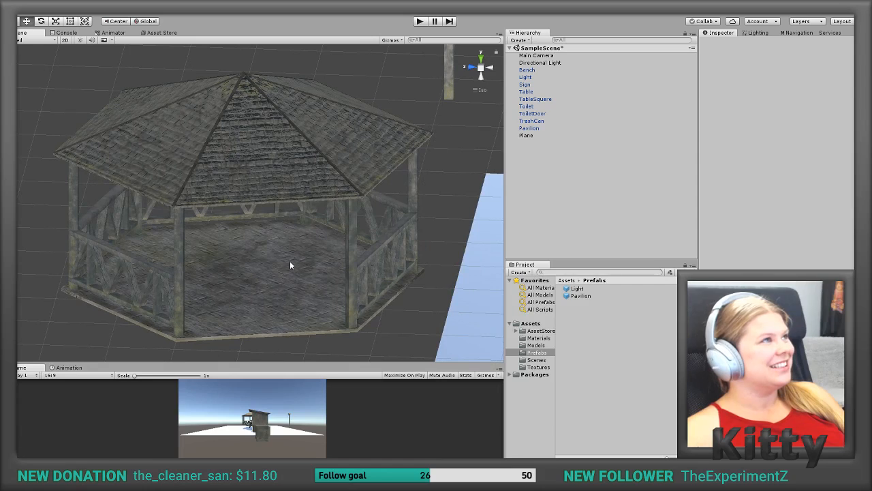
pyautogui.scroll(5, 291, 265)
pyautogui.scroll(-6, 290, 265)
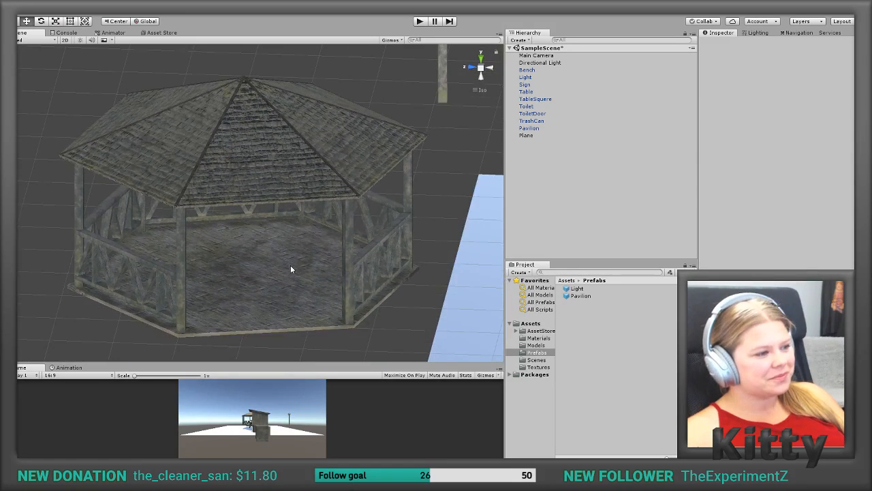
pyautogui.scroll(-4, 290, 266)
# Step: Move the square picnic table off the plane to the area behind it, near the lamp
pyautogui.keyDown('alt'); pyautogui.moveTo(357, 243); pyautogui.dragTo(241, 243); pyautogui.keyUp('alt')
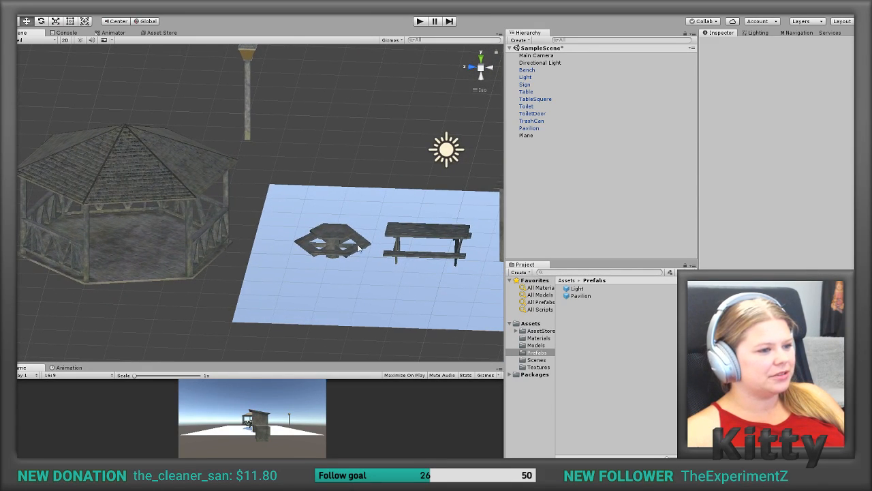
pyautogui.click(419, 239)
pyautogui.scroll(2, 392, 239)
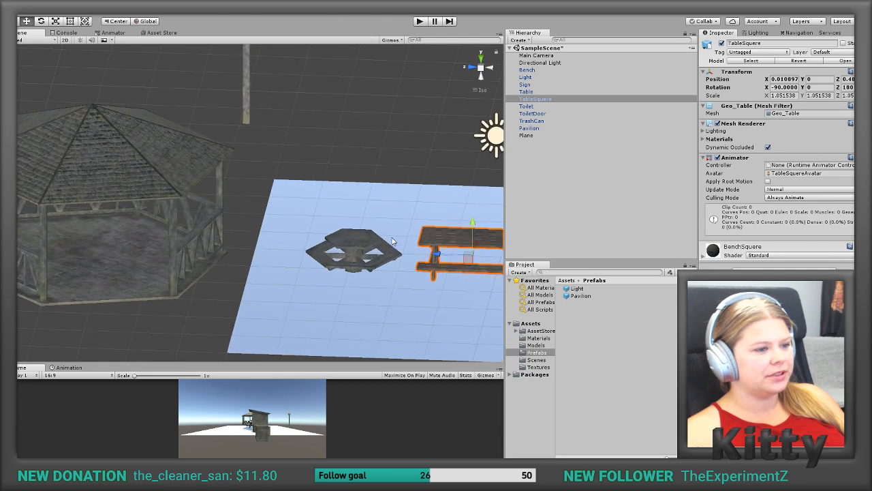
pyautogui.scroll(-3, 392, 241)
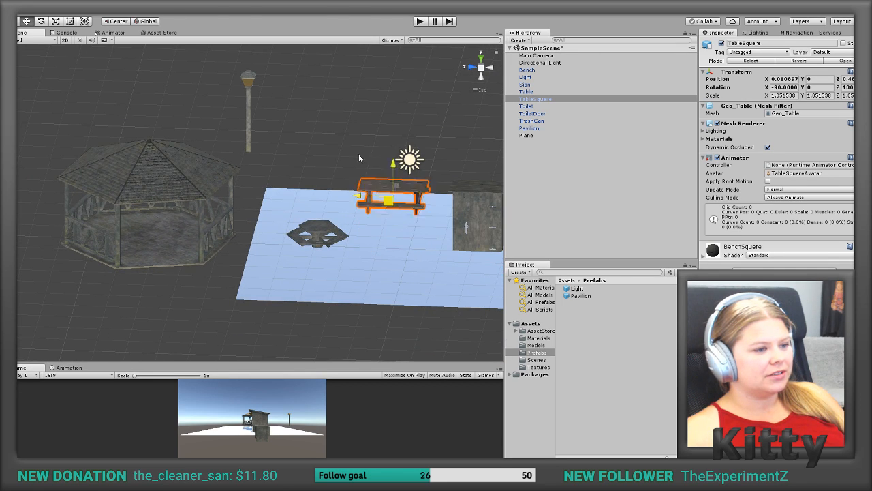
pyautogui.moveTo(387, 229); pyautogui.dragTo(335, 141)
pyautogui.moveTo(330, 236); pyautogui.dragTo(305, 210)
pyautogui.click(312, 236)
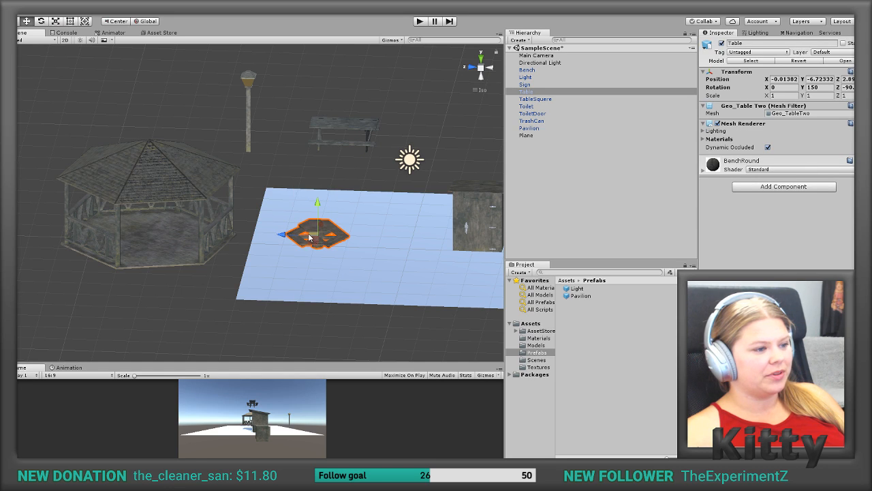
pyautogui.click(307, 237)
# Step: Move the pavilion farther out along the Z axis and bring the sign to about Z 5.94, beside the plane
pyautogui.click(154, 188)
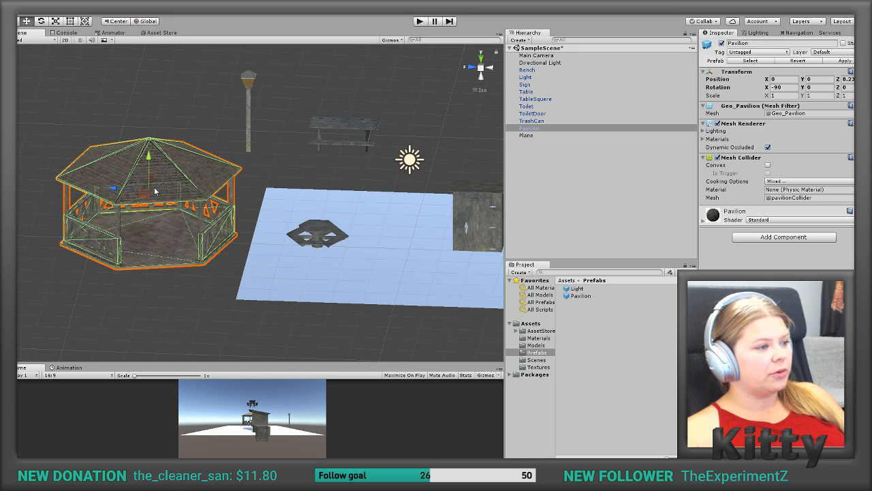
pyautogui.scroll(-5, 146, 199)
pyautogui.scroll(-2, 133, 191)
pyautogui.moveTo(163, 198); pyautogui.dragTo(202, 227)
pyautogui.click(95, 214)
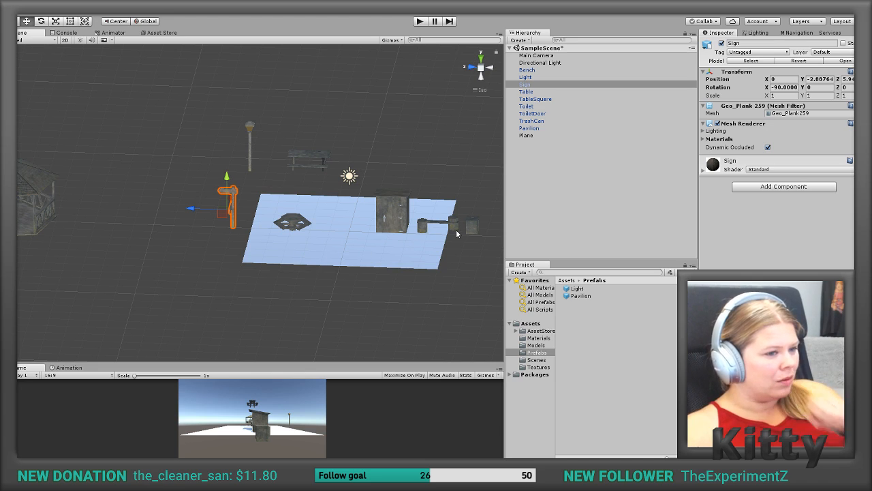
# Step: Set the trash can's X and Z position to 0 to place it at the plane's centre
pyautogui.click(476, 223)
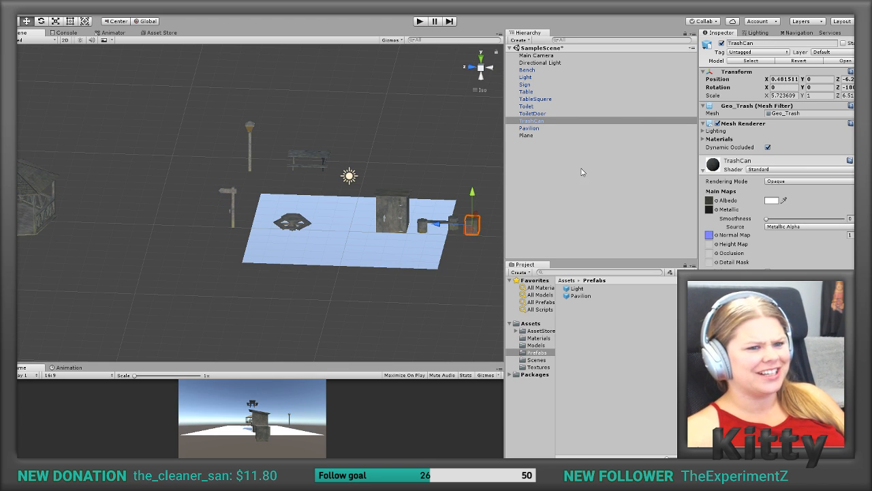
pyautogui.click(782, 79)
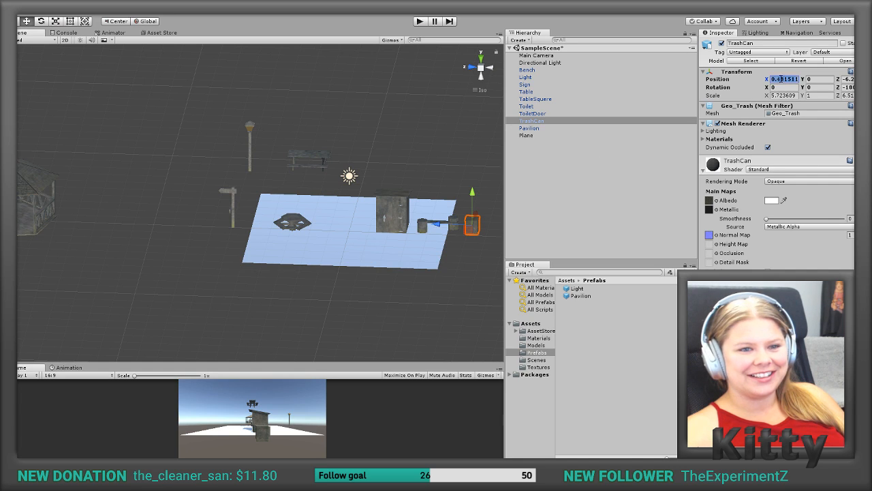
pyautogui.write('0.0')
pyautogui.press('BackSpace')
pyautogui.press('BackSpace')
pyautogui.click(845, 79)
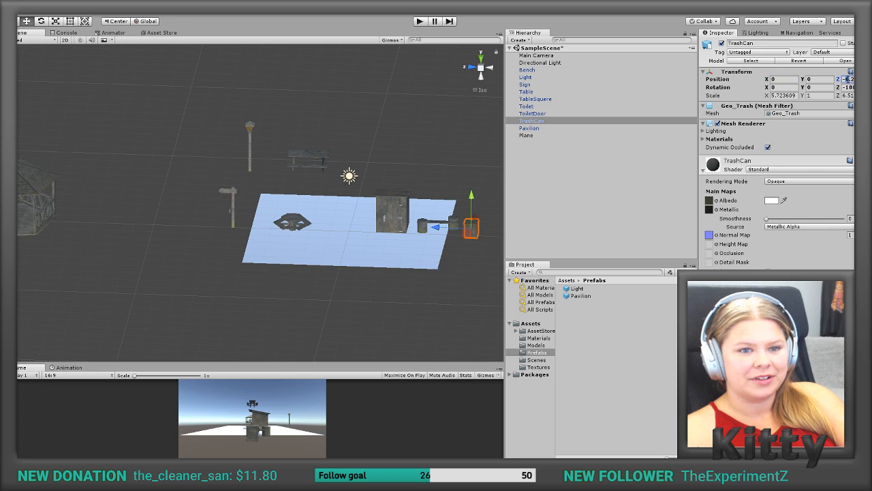
pyautogui.write('-0')
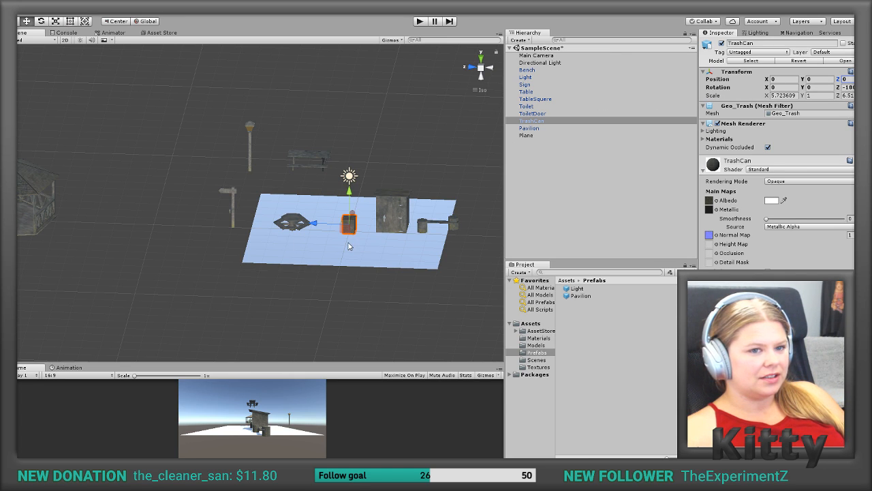
# Step: Add a Box Collider to the trash can and toggle the collider off and on to check it
pyautogui.scroll(-4, 348, 242)
pyautogui.scroll(13, 349, 242)
pyautogui.moveTo(418, 254); pyautogui.dragTo(232, 136, button='middle')
pyautogui.scroll(12, 317, 236)
pyautogui.moveTo(271, 160); pyautogui.dragTo(319, 140, button='right')
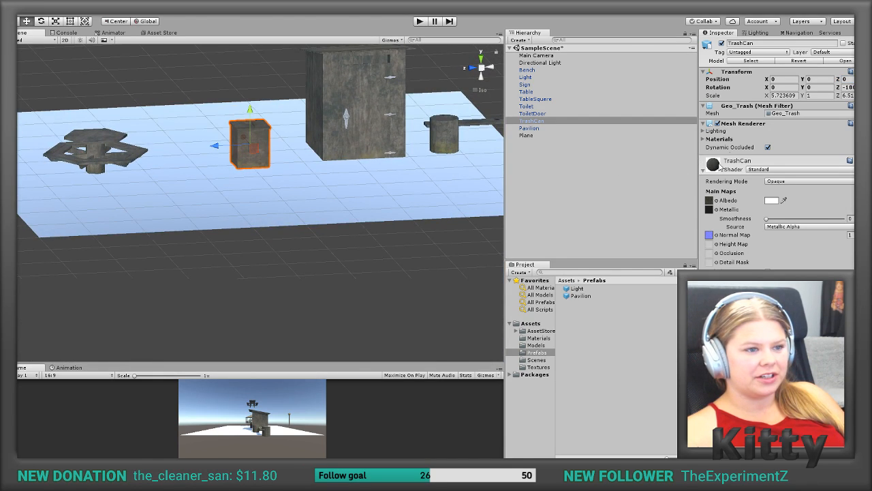
pyautogui.click(704, 123)
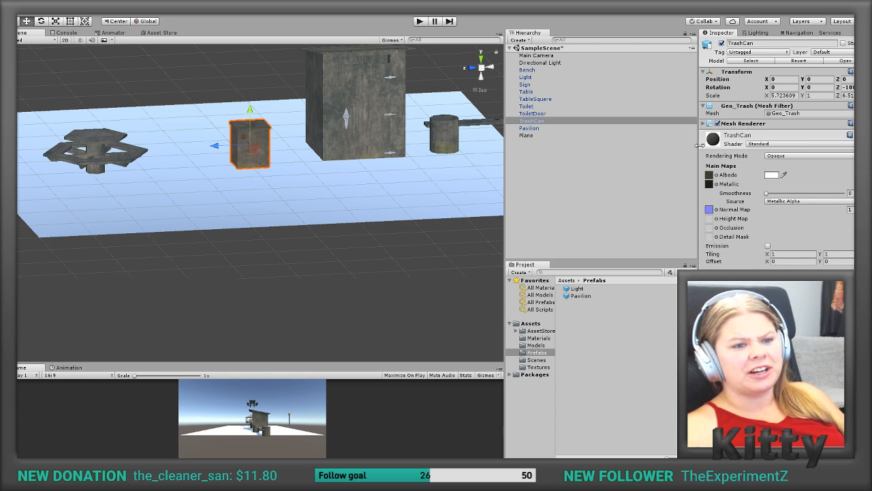
pyautogui.click(703, 144)
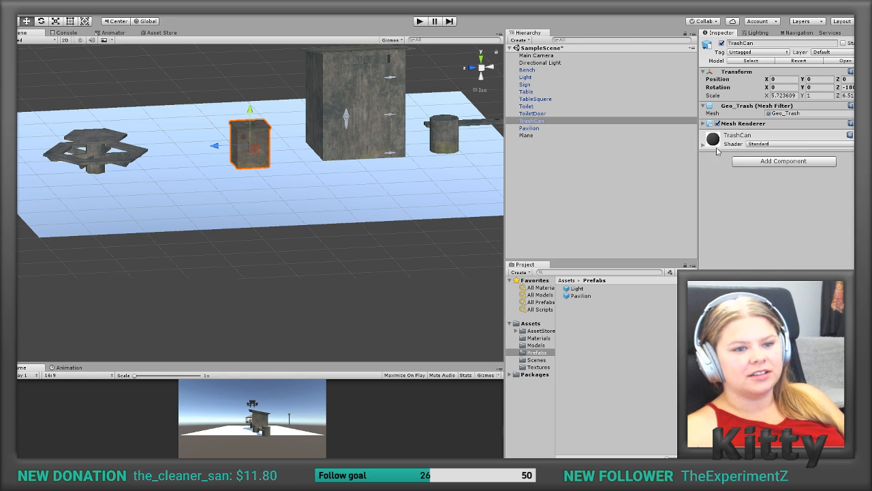
pyautogui.click(756, 162)
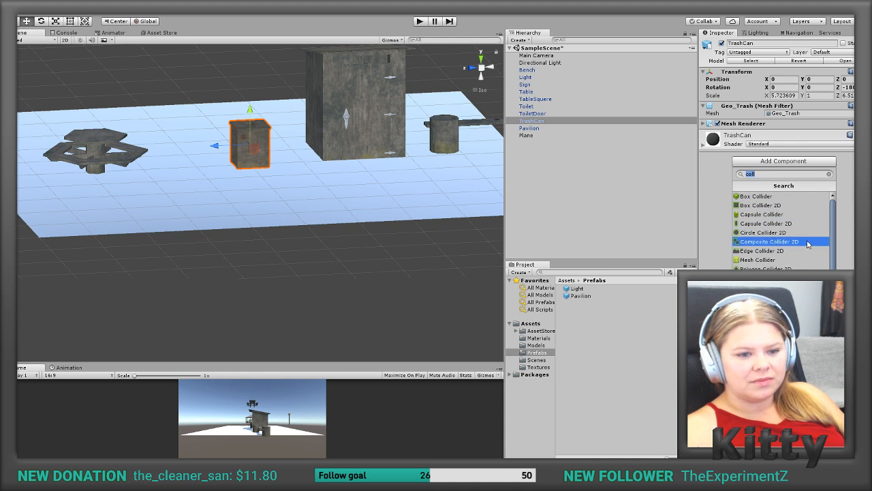
pyautogui.click(791, 198)
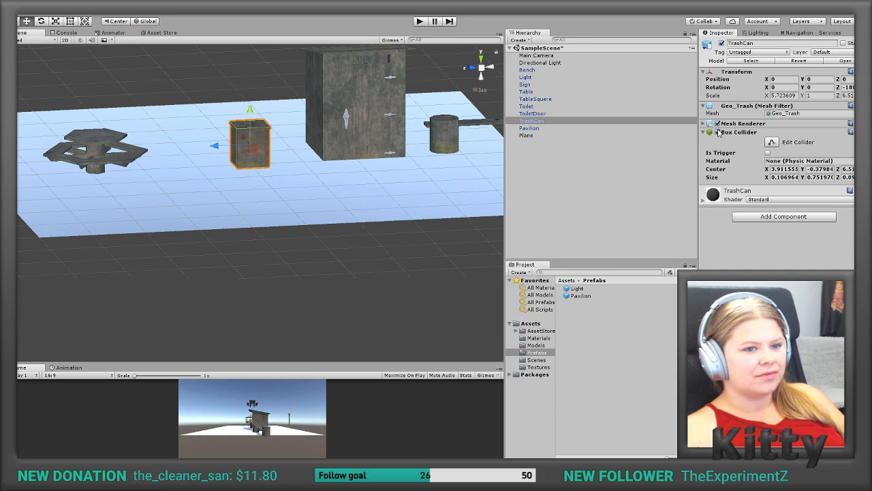
pyautogui.click(718, 132)
pyautogui.click(718, 132)
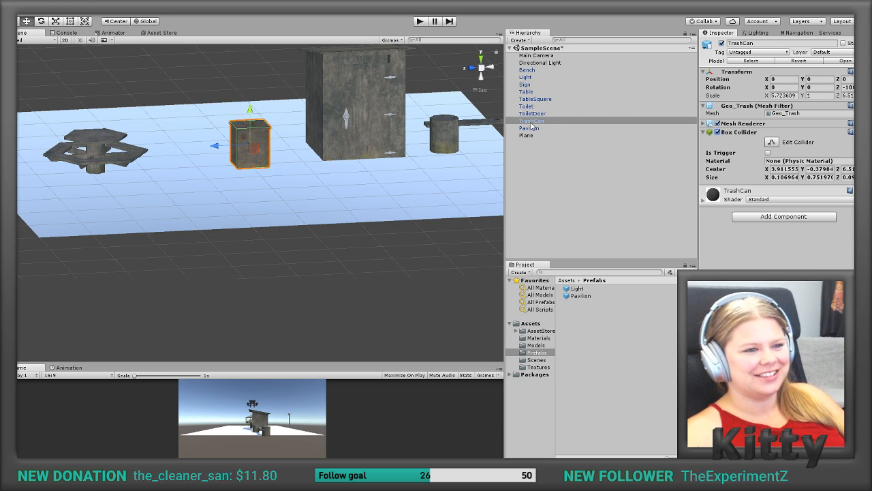
# Step: Save the trash can as a prefab in the Prefabs folder and move it along Z to about 14.1, beside the pavilion
pyautogui.moveTo(531, 122); pyautogui.dragTo(574, 312)
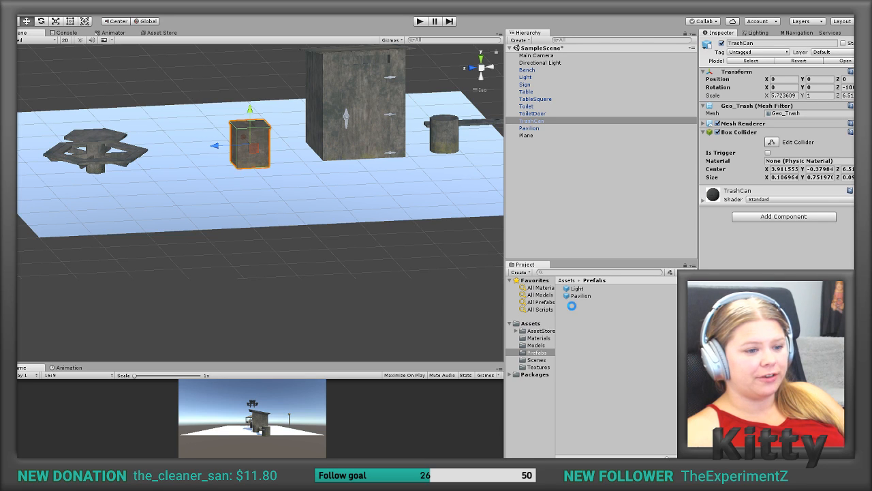
pyautogui.click(250, 145)
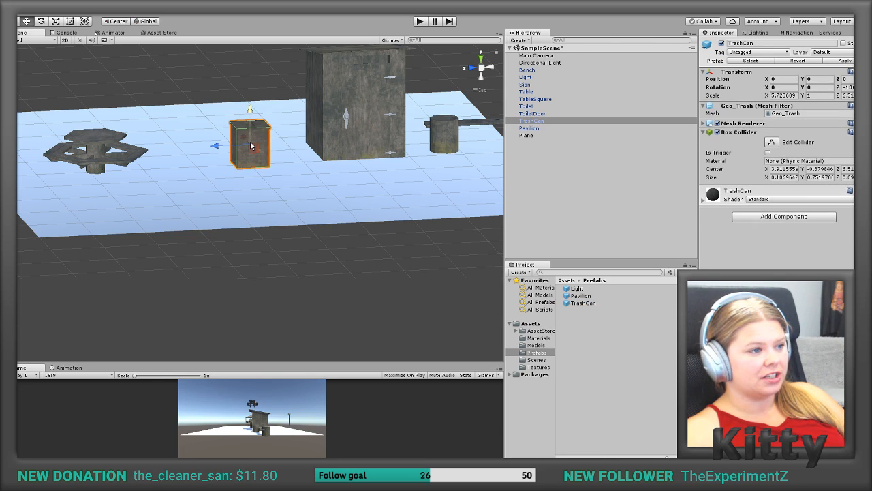
pyautogui.scroll(-10, 233, 166)
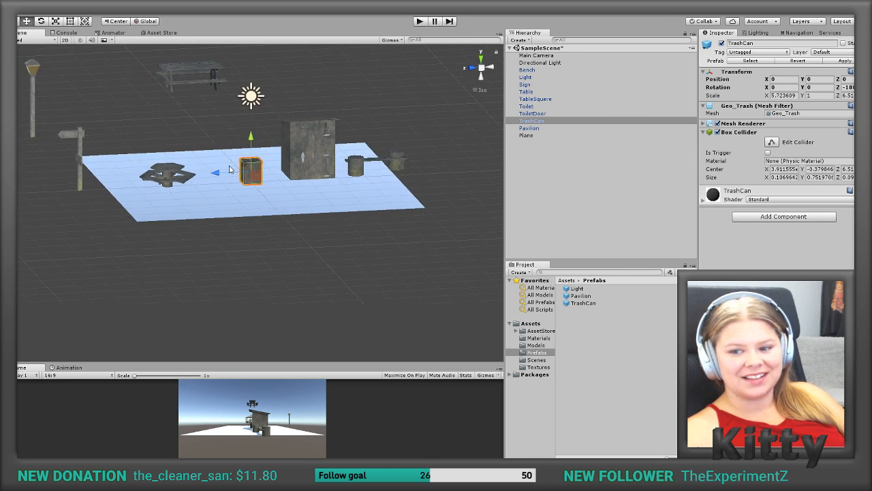
pyautogui.scroll(-6, 230, 170)
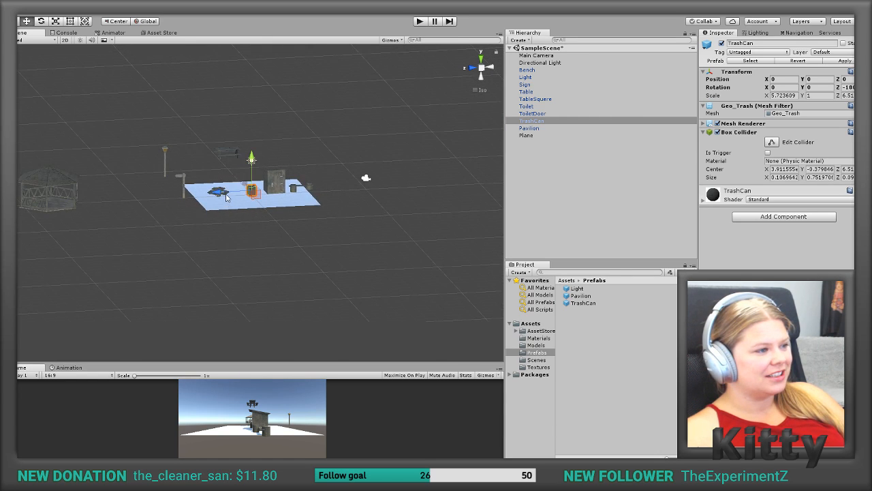
pyautogui.moveTo(218, 193); pyautogui.dragTo(56, 199)
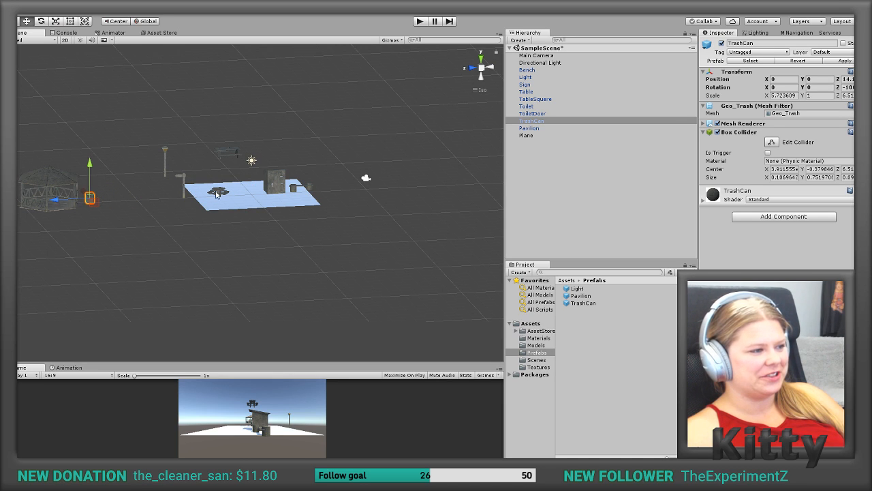
# Step: Create an empty game object at the root of the scene hierarchy as a parent for the toilet parts
pyautogui.scroll(1, 232, 192)
pyautogui.scroll(1, 233, 193)
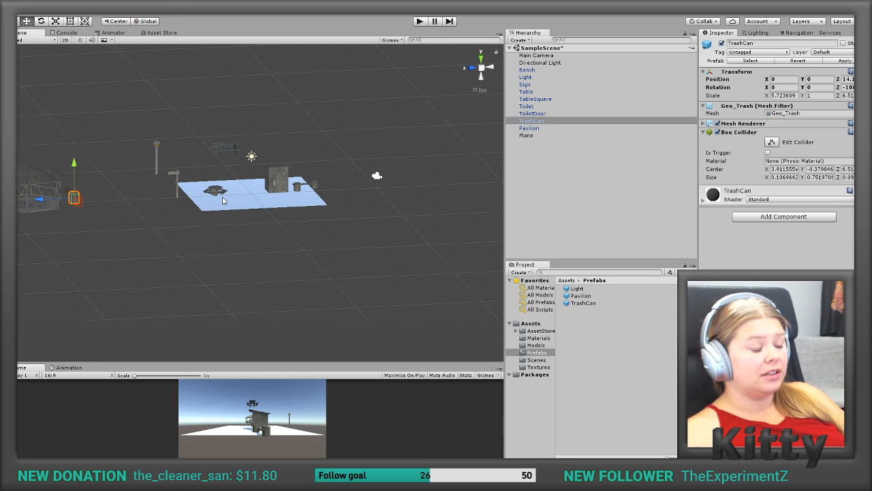
pyautogui.scroll(-4, 222, 200)
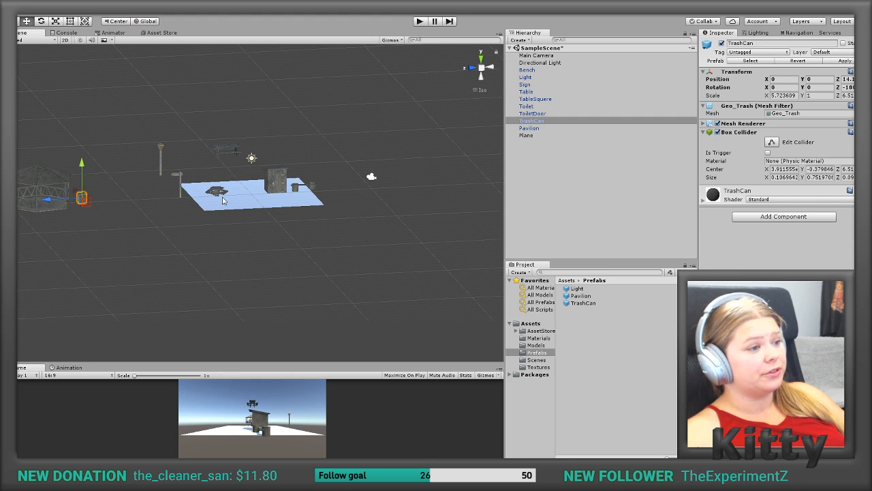
pyautogui.scroll(11, 222, 201)
pyautogui.scroll(4, 222, 200)
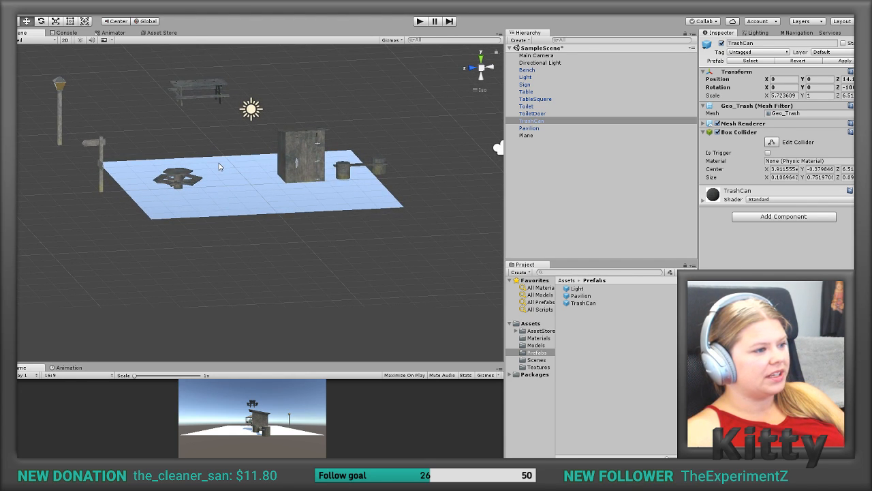
pyautogui.scroll(8, 218, 165)
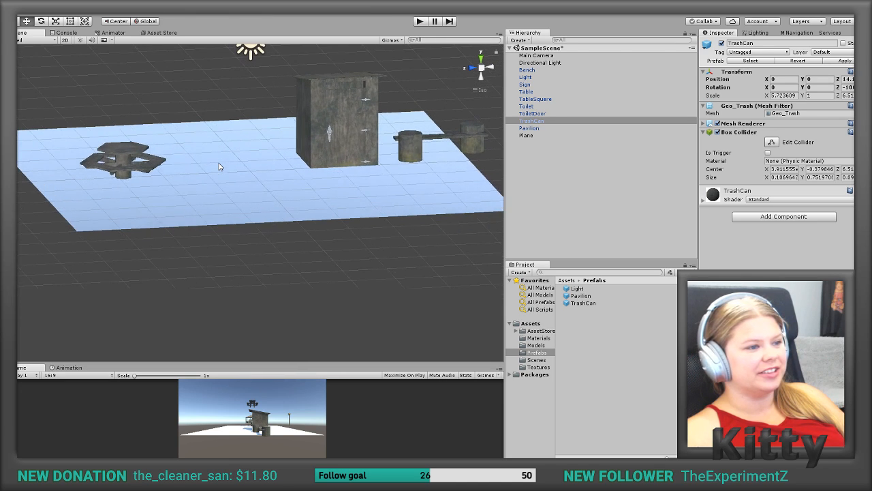
pyautogui.click(367, 152)
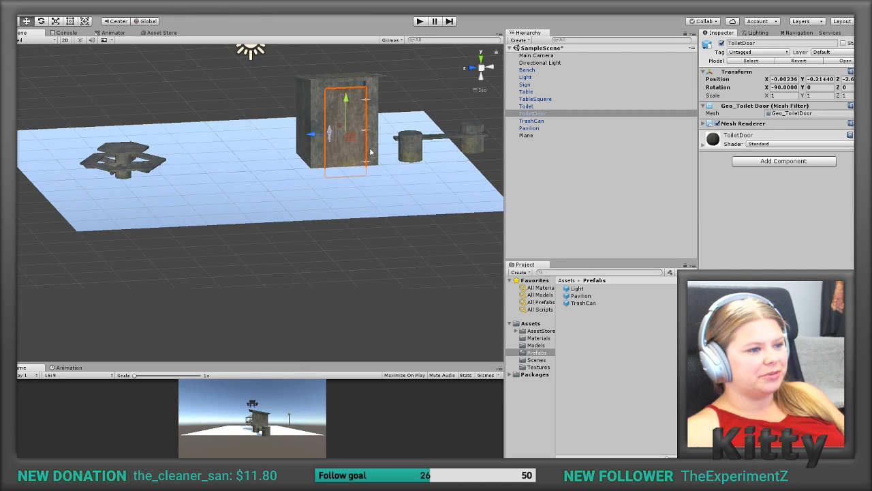
pyautogui.click(510, 162)
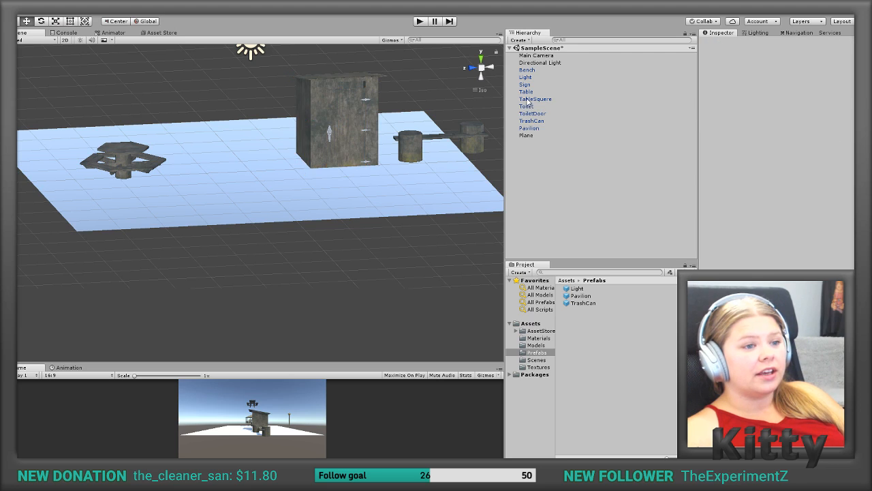
pyautogui.rightClick(529, 195)
pyautogui.click(559, 259)
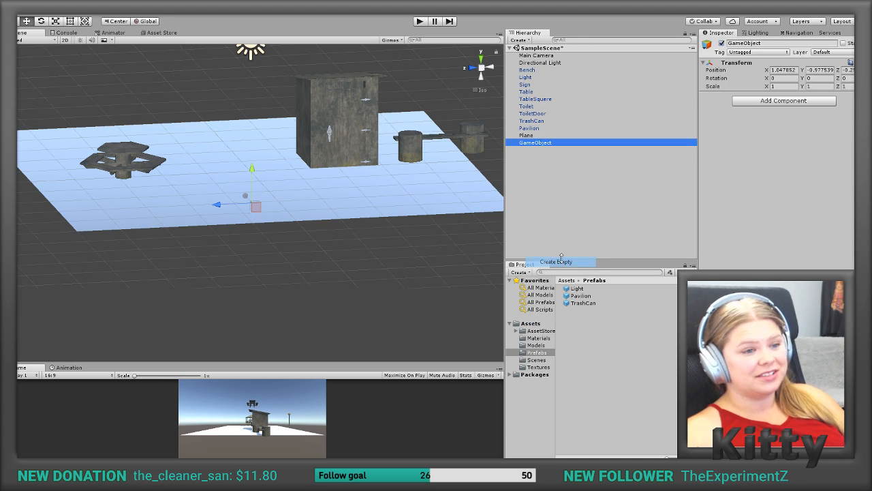
# Step: Rename the new empty game object as Toilet
pyautogui.doubleClick(544, 144)
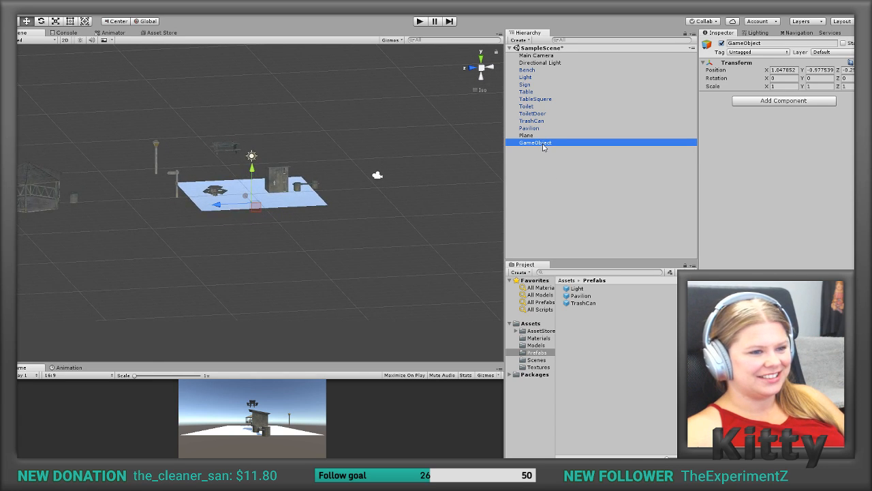
pyautogui.click(543, 144)
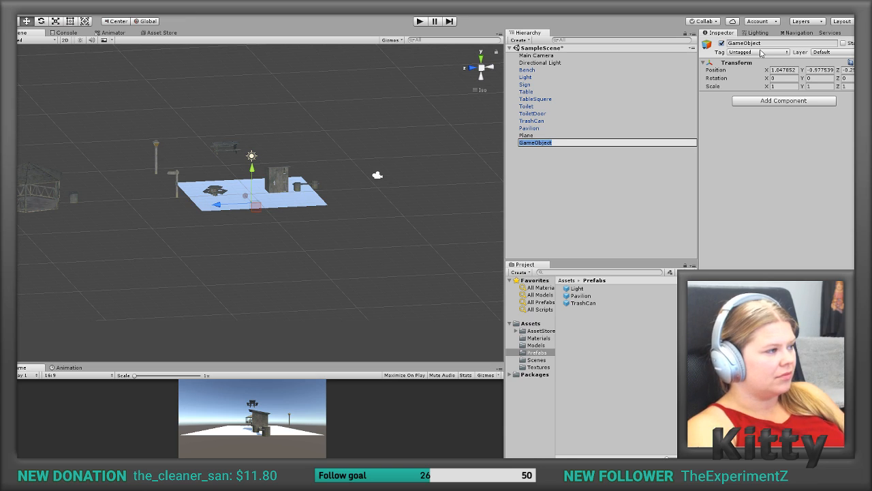
pyautogui.write('OutdoorT')
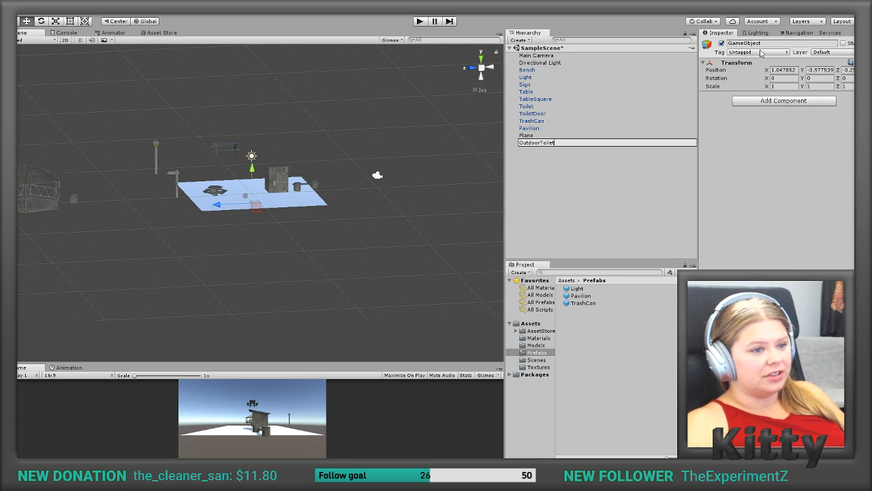
pyautogui.write('oile')
pyautogui.press('BackSpace')
pyautogui.press('BackSpace')
pyautogui.press('BackSpace')
pyautogui.press('BackSpace')
pyautogui.press('BackSpace')
pyautogui.press('BackSpace')
pyautogui.press('BackSpace')
pyautogui.press('BackSpace')
pyautogui.press('BackSpace')
pyautogui.press('BackSpace')
pyautogui.press('BackSpace')
pyautogui.press('BackSpace')
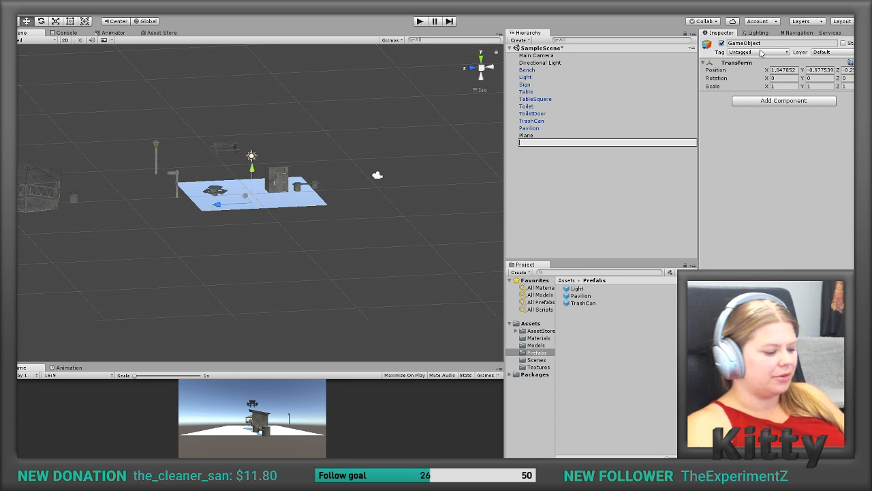
pyautogui.write('Toi')
pyautogui.write('let')
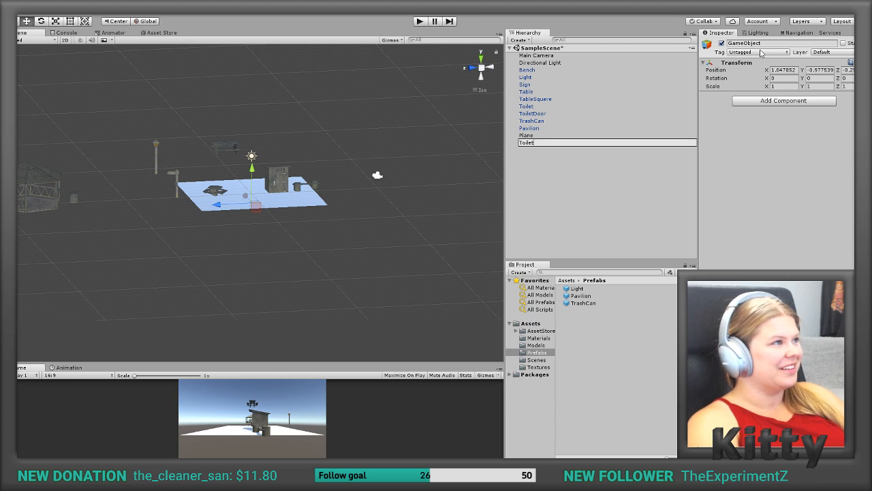
pyautogui.press('Return')
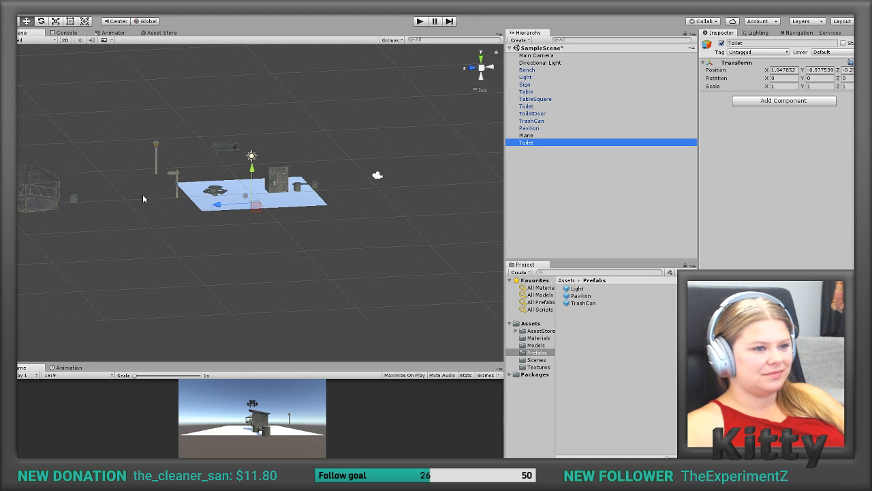
# Step: Set the empty Toilet object's X, Y and Z position to 0
pyautogui.click(791, 70)
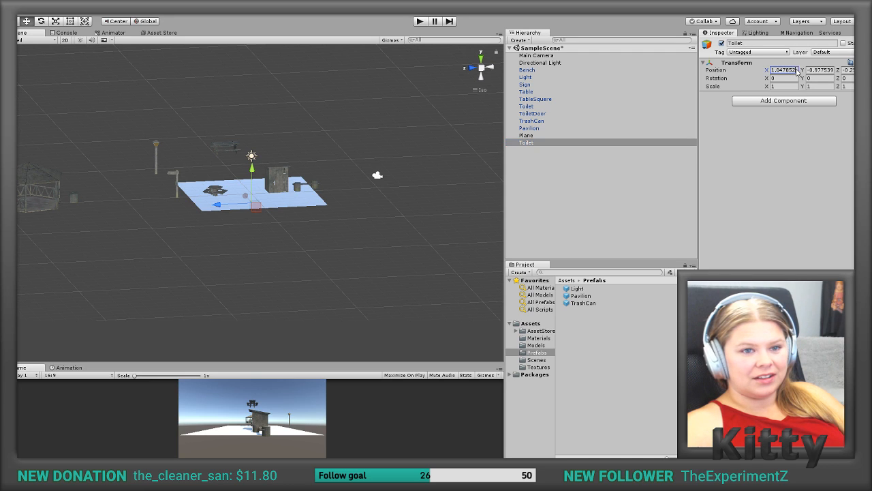
pyautogui.write('0')
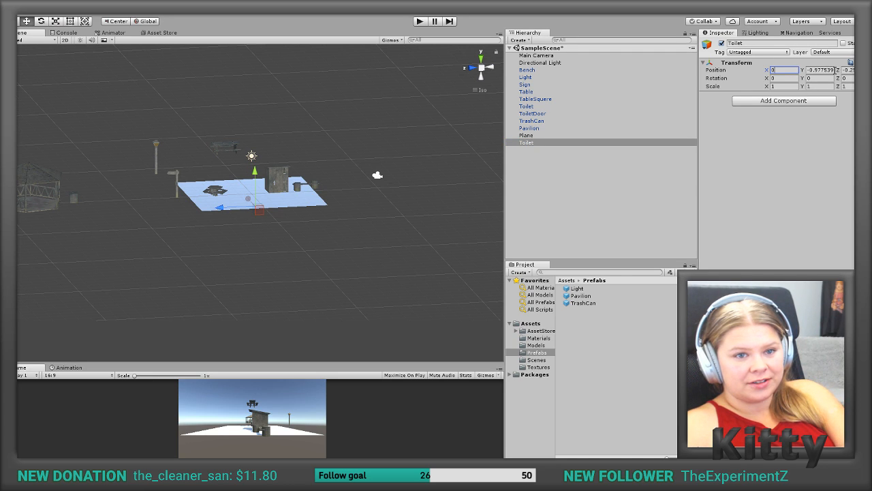
pyautogui.click(828, 71)
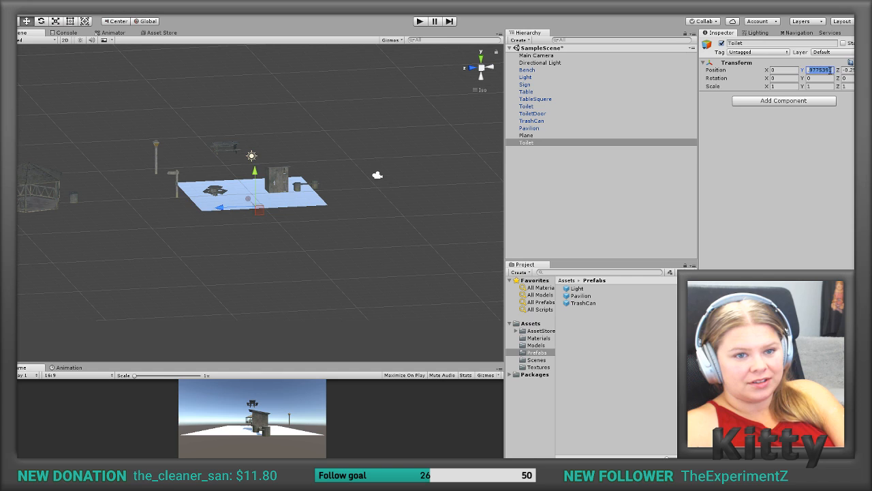
pyautogui.write('0')
pyautogui.click(852, 71)
pyautogui.write('0')
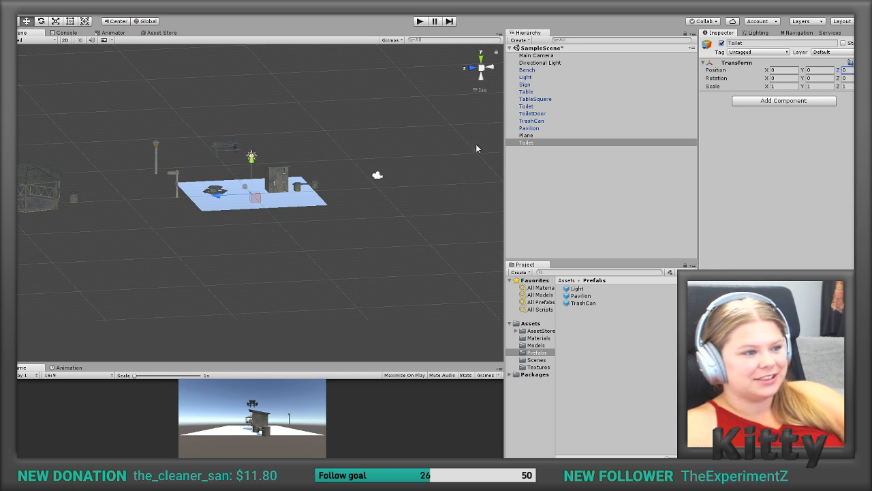
# Step: Make the toilet cabin and ToiletDoor models children of the empty Toilet object
pyautogui.scroll(5, 238, 201)
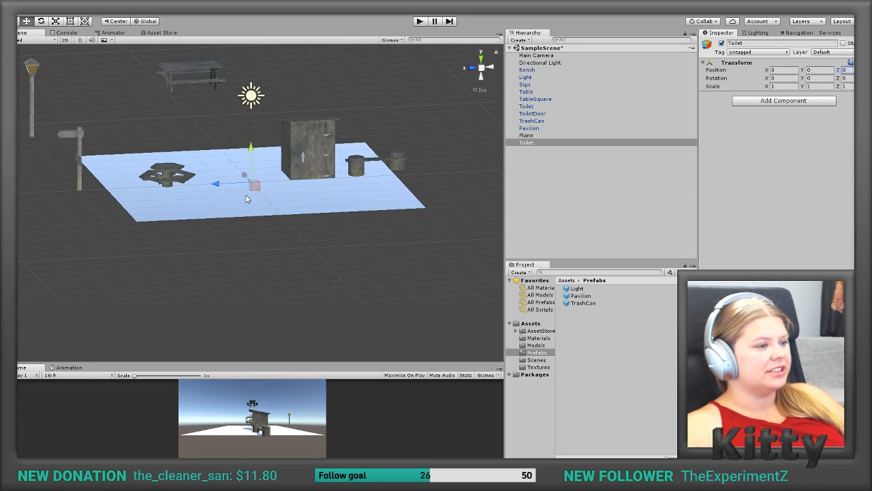
pyautogui.scroll(5, 247, 199)
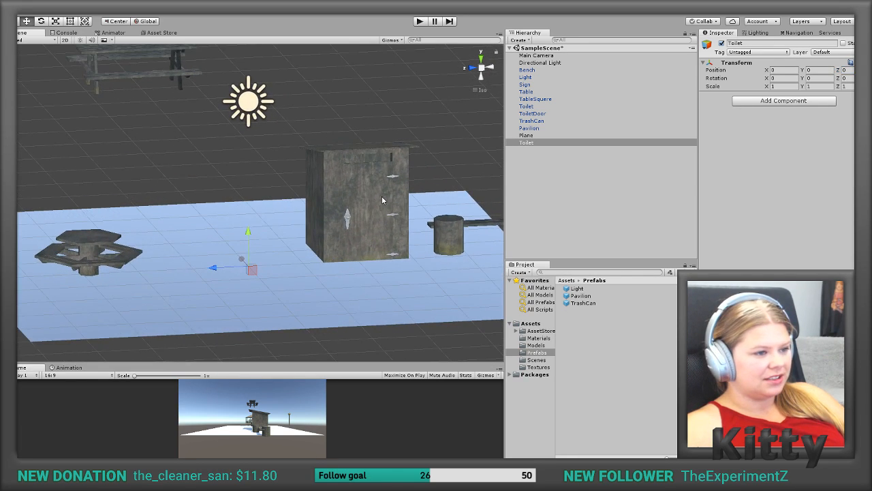
pyautogui.click(382, 200)
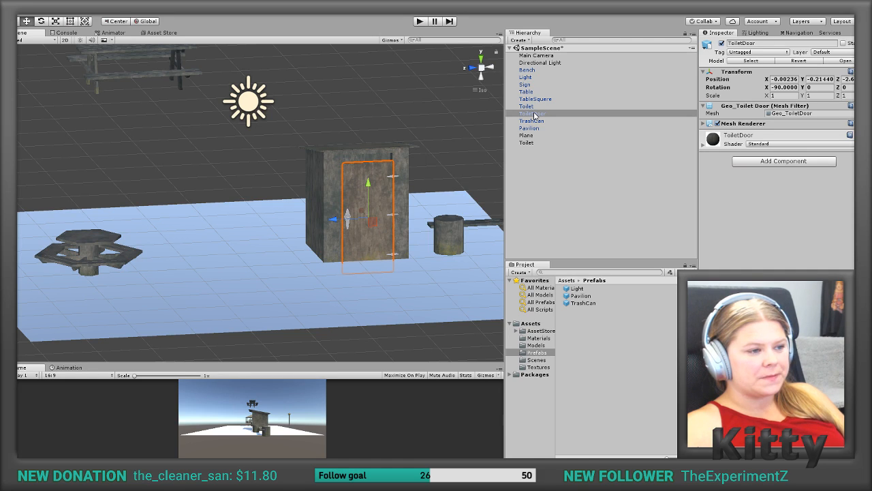
pyautogui.click(338, 173)
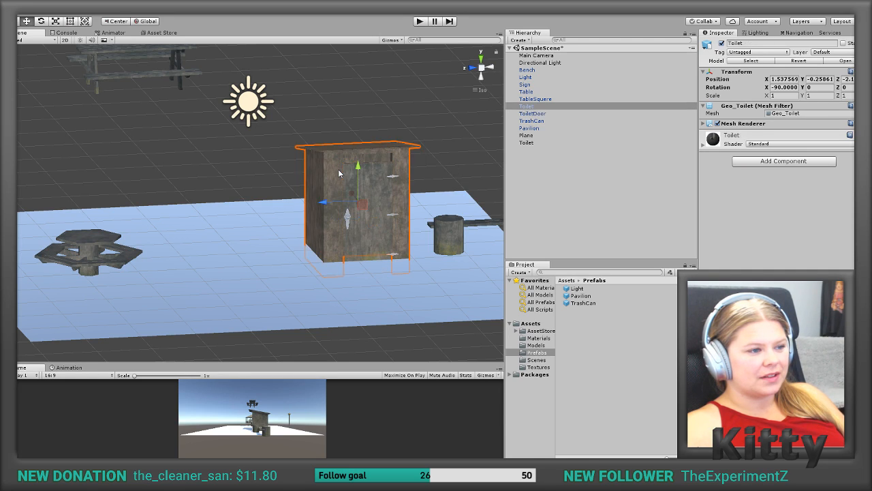
pyautogui.keyDown('ctrl'); pyautogui.click(531, 115); pyautogui.keyUp('ctrl')
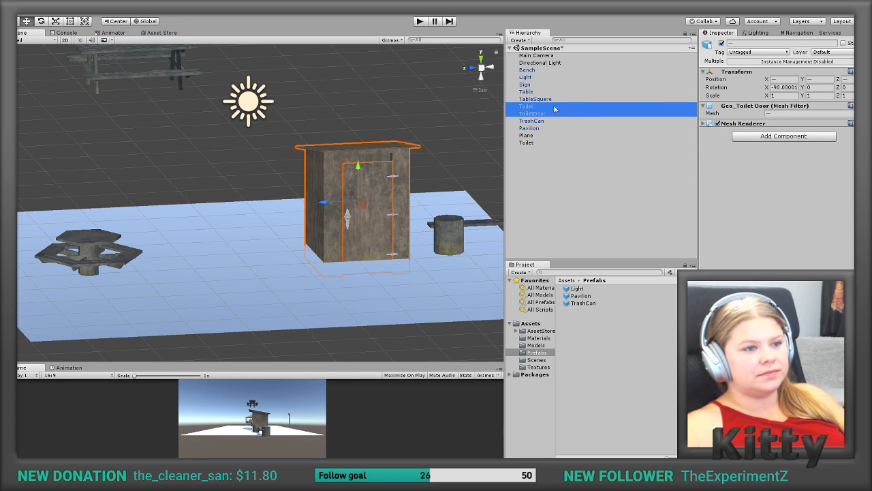
pyautogui.moveTo(532, 114); pyautogui.dragTo(535, 143)
pyautogui.click(533, 128)
pyautogui.click(533, 135)
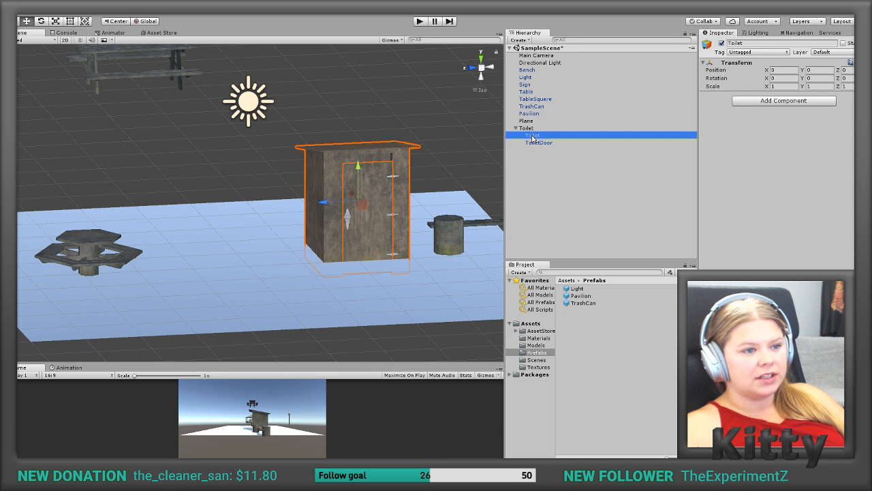
pyautogui.click(534, 150)
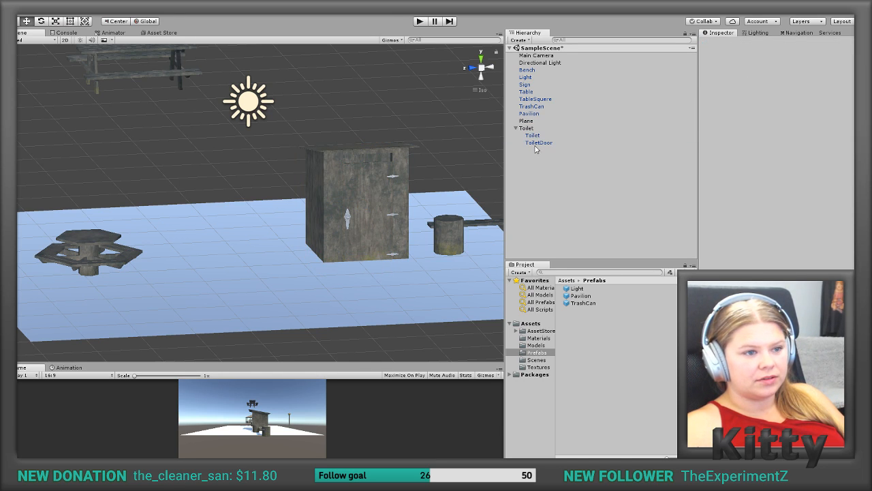
# Step: Set the child toilet cabin's X, Y and Z position to 0 within its Toilet parent
pyautogui.click(538, 142)
pyautogui.click(532, 137)
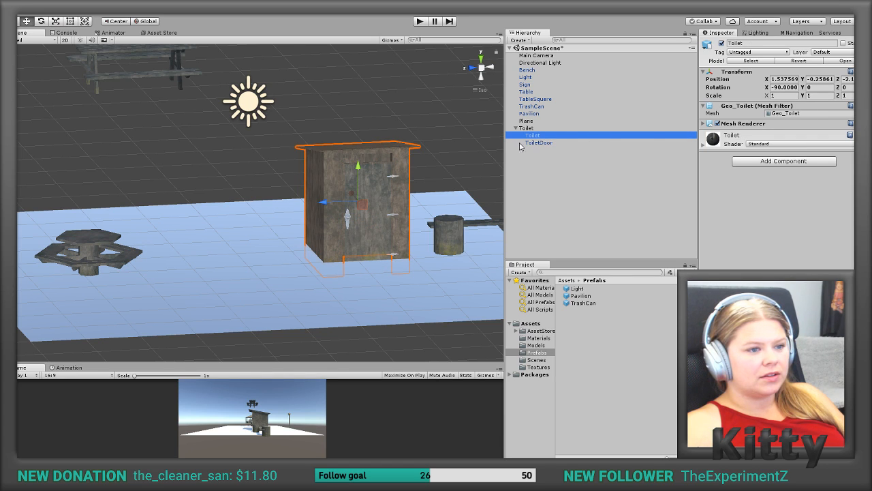
pyautogui.click(774, 80)
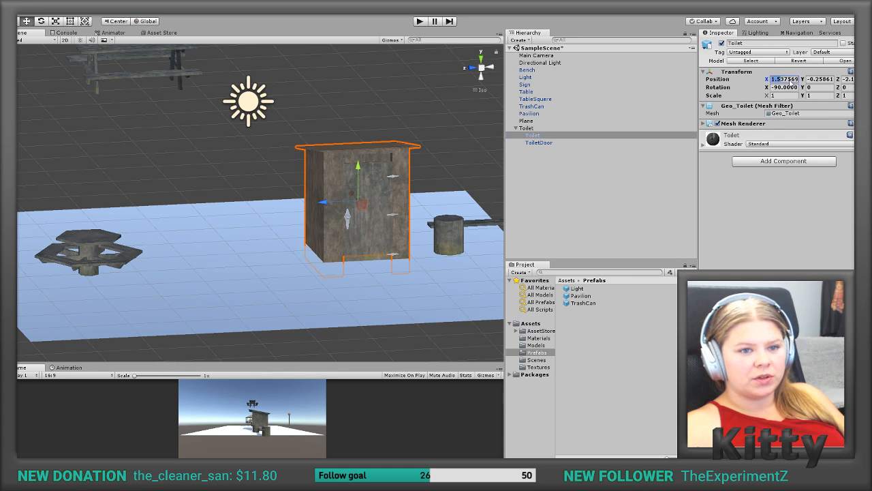
pyautogui.write('0')
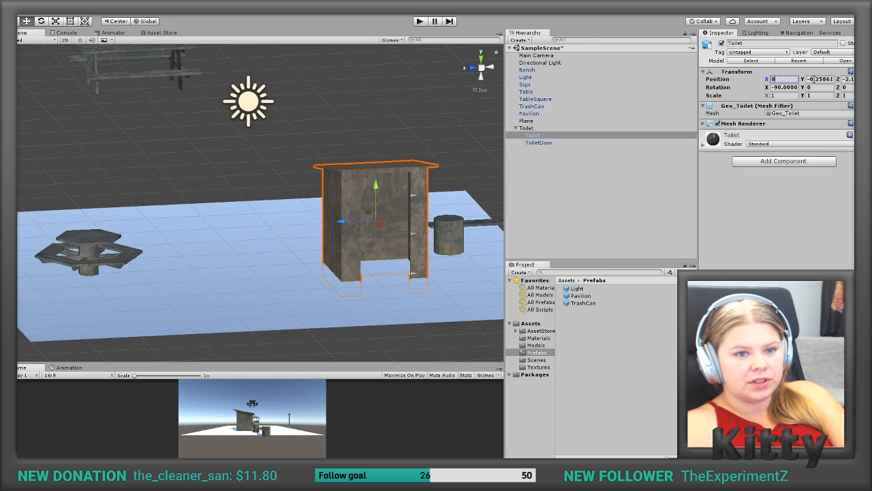
pyautogui.moveTo(813, 80); pyautogui.dragTo(851, 84)
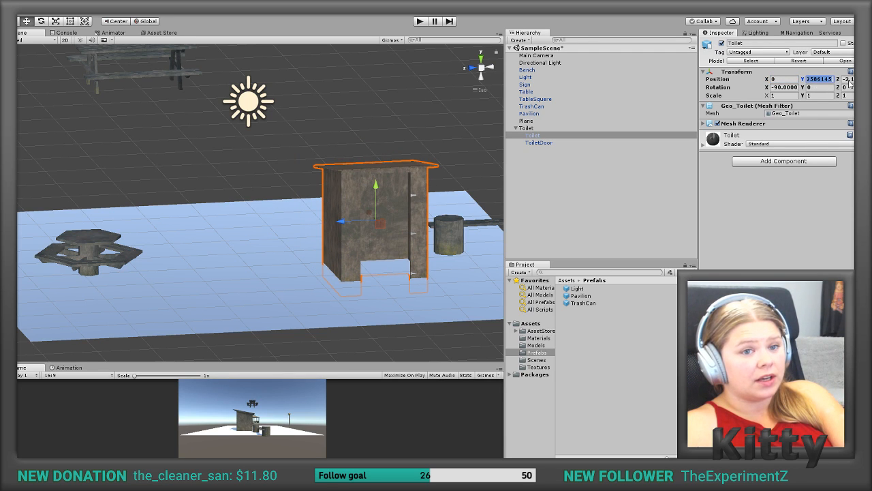
pyautogui.write('00')
pyautogui.click(848, 79)
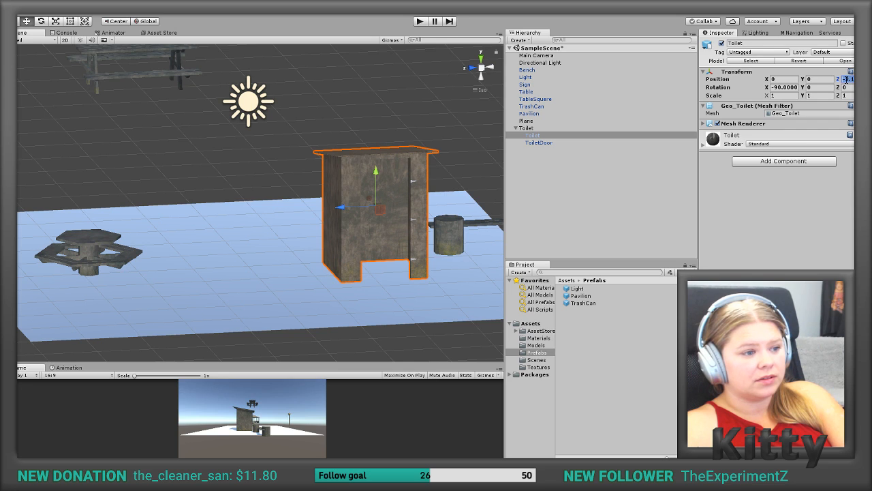
pyautogui.write('0')
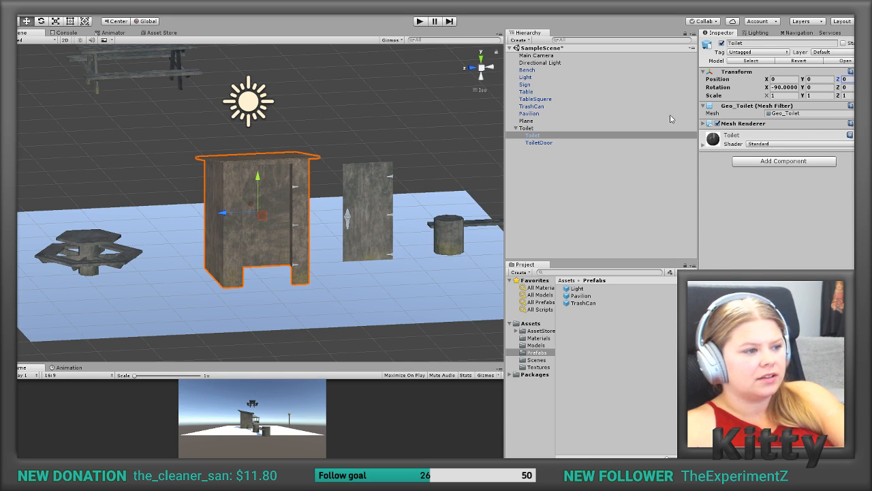
# Step: Set the ToiletDoor's position to X 0, Y 0 and Z -2.0 within its Toilet parent
pyautogui.keyDown('alt'); pyautogui.moveTo(172, 244); pyautogui.dragTo(167, 266); pyautogui.keyUp('alt')
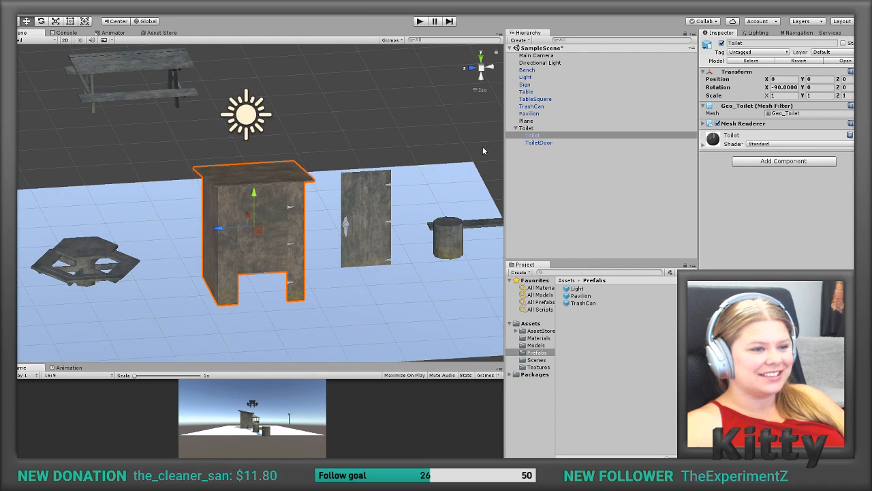
pyautogui.click(538, 143)
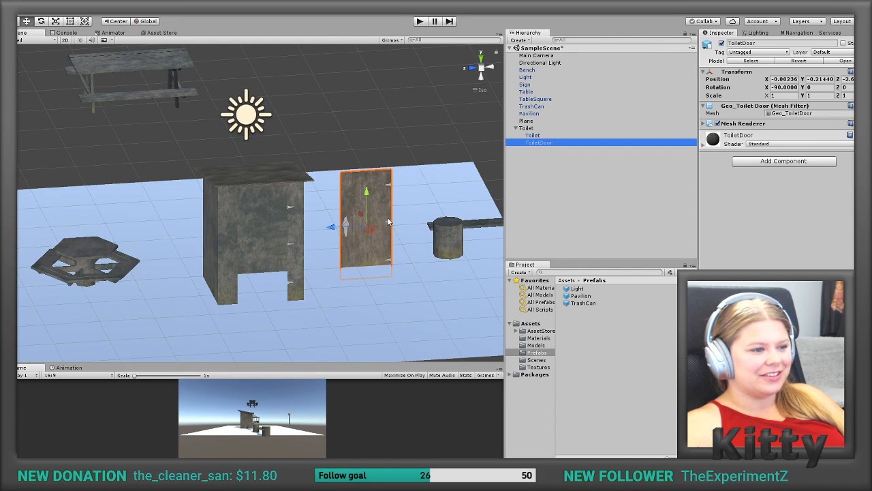
pyautogui.click(346, 230)
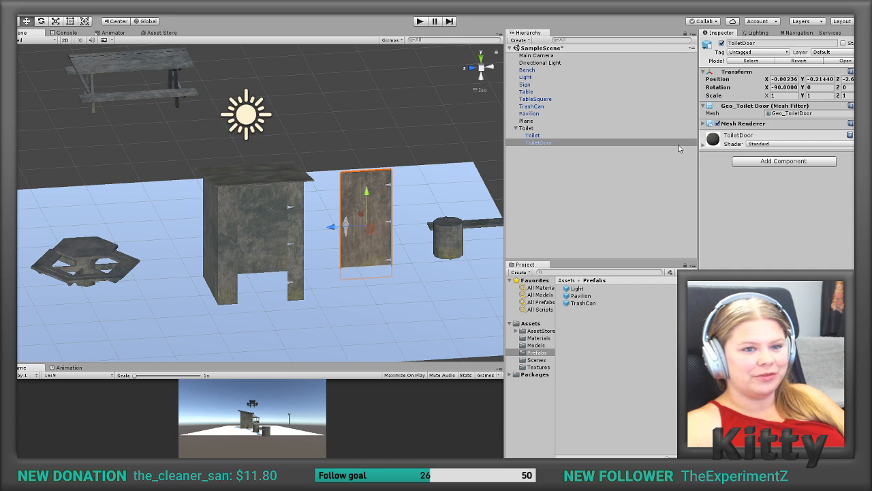
pyautogui.click(787, 81)
pyautogui.write('-0.0')
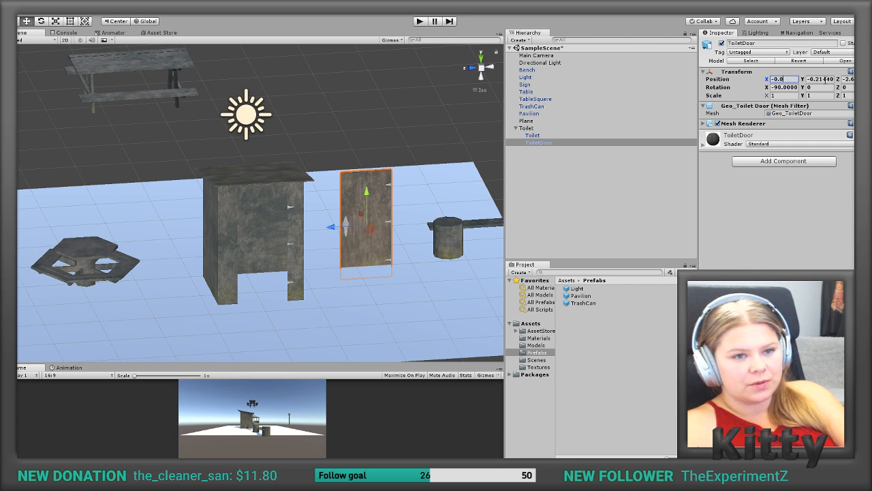
pyautogui.click(821, 80)
pyautogui.write('0')
pyautogui.click(848, 80)
pyautogui.write('-2.0')
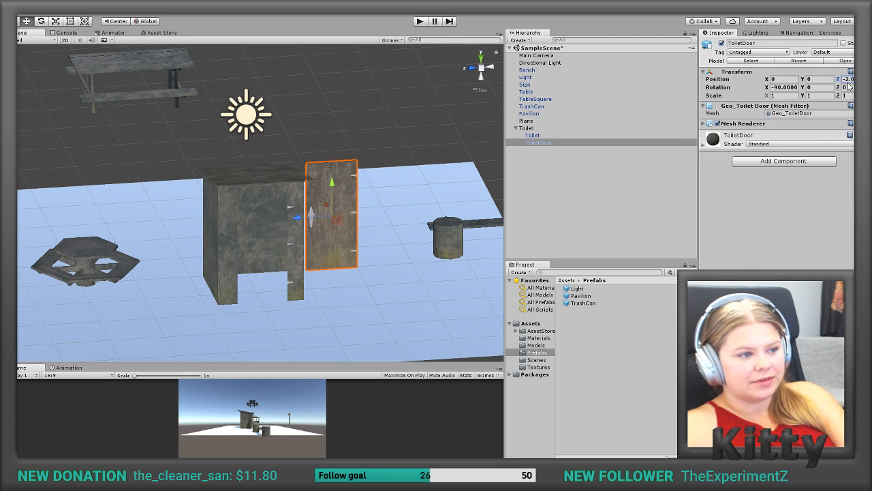
# Step: Move the ToiletDoor into the toilet cabin's doorway, at about X -1.668, and check its fit
pyautogui.moveTo(320, 204); pyautogui.dragTo(386, 259)
pyautogui.scroll(5, 238, 252)
pyautogui.moveTo(425, 250); pyautogui.dragTo(278, 263, button='middle')
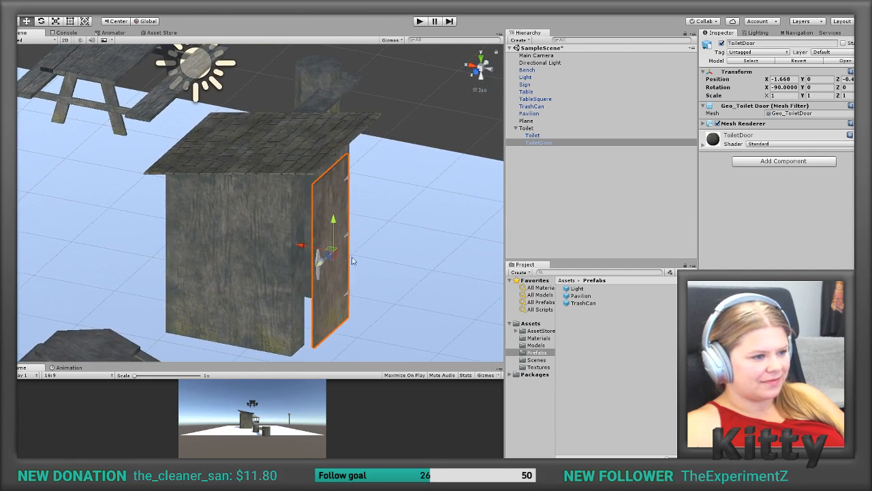
pyautogui.scroll(3, 380, 259)
pyautogui.scroll(-2, 379, 258)
pyautogui.keyDown('alt'); pyautogui.moveTo(312, 263); pyautogui.dragTo(185, 230); pyautogui.keyUp('alt')
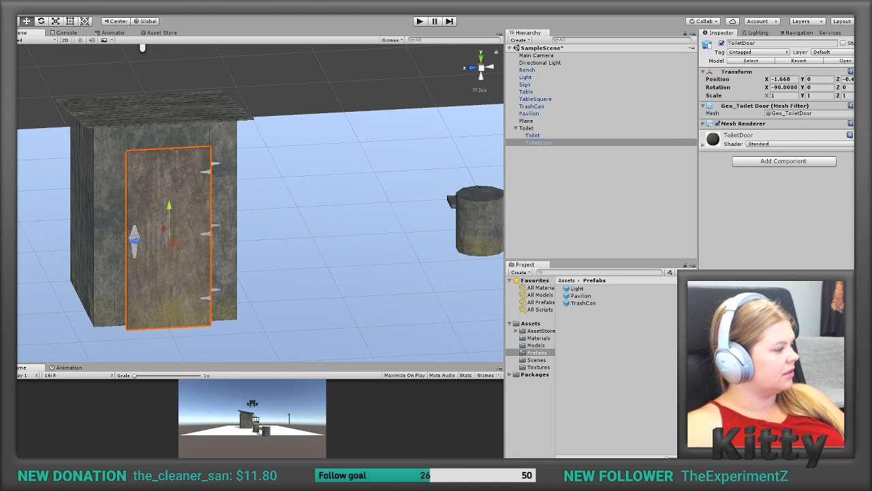
# Step: Switch to 3ds Max and select the toilet door object Geo_ToiletDoor in the perspective view
pyautogui.hotkey('alt', 'Tab')
pyautogui.scroll(-10, 187, 271)
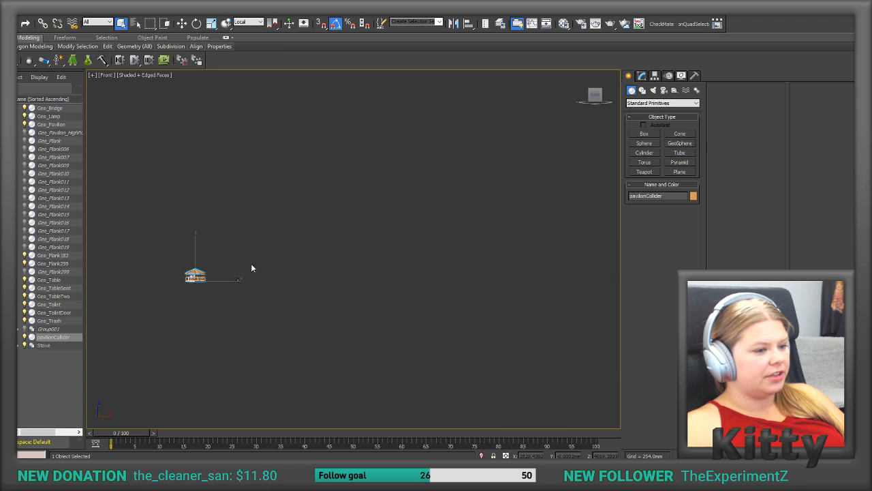
pyautogui.keyDown('alt'); pyautogui.moveTo(251, 277); pyautogui.dragTo(394, 250, button='middle'); pyautogui.keyUp('alt')
pyautogui.press('p')
pyautogui.scroll(10, 394, 255)
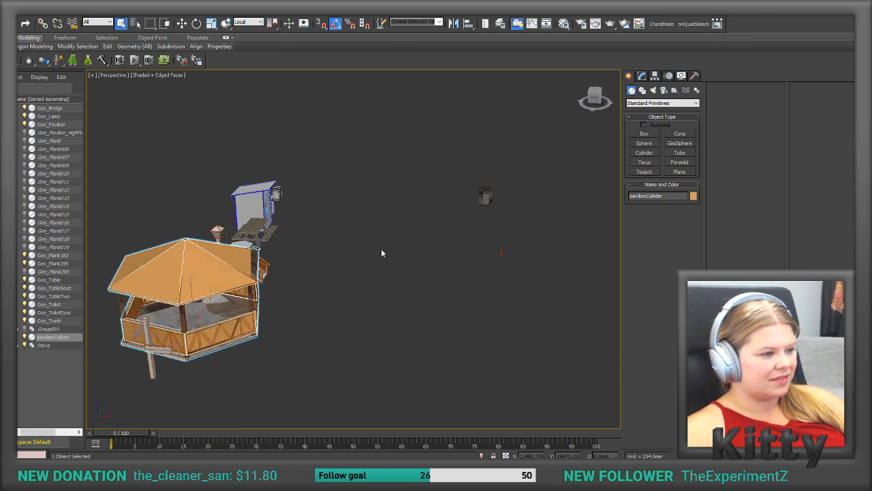
pyautogui.scroll(3, 380, 256)
pyautogui.click(311, 201)
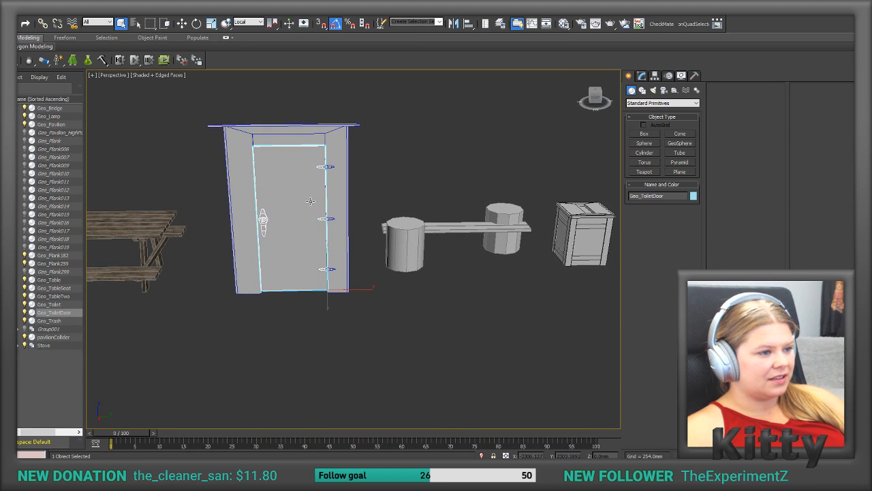
# Step: Apply Reset XForm to Geo_ToiletDoor and show its modifier stack
pyautogui.scroll(4, 308, 199)
pyautogui.keyDown('alt'); pyautogui.moveTo(383, 319); pyautogui.dragTo(396, 296, button='middle'); pyautogui.keyUp('alt')
pyautogui.scroll(4, 403, 322)
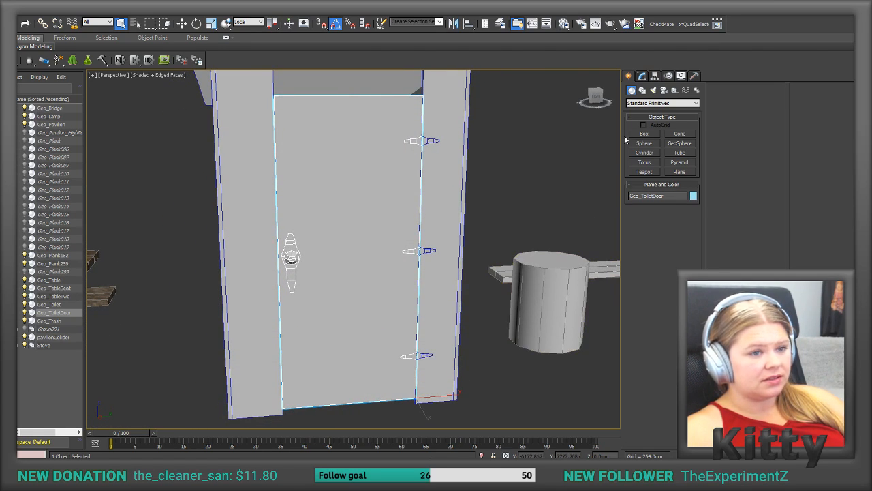
pyautogui.click(644, 77)
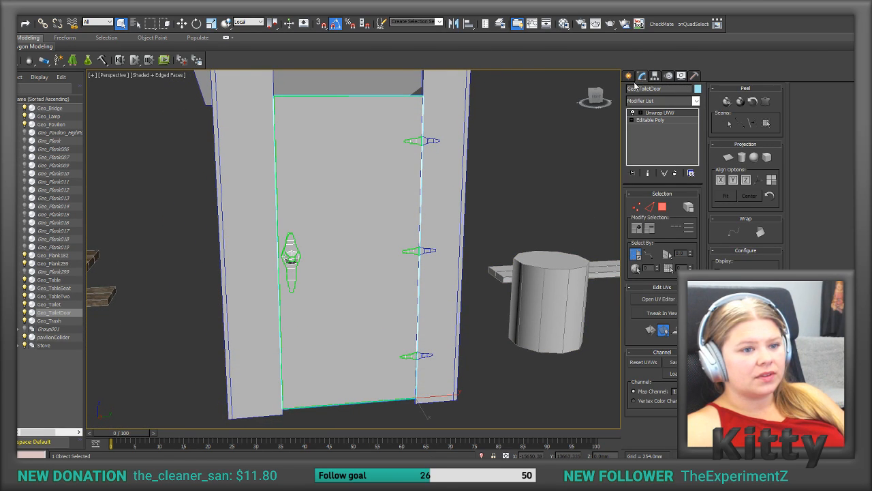
pyautogui.click(696, 76)
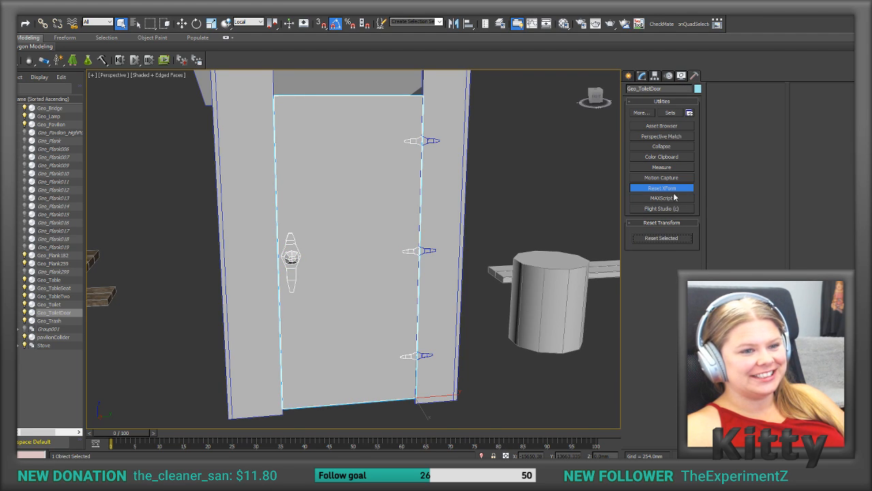
pyautogui.click(642, 77)
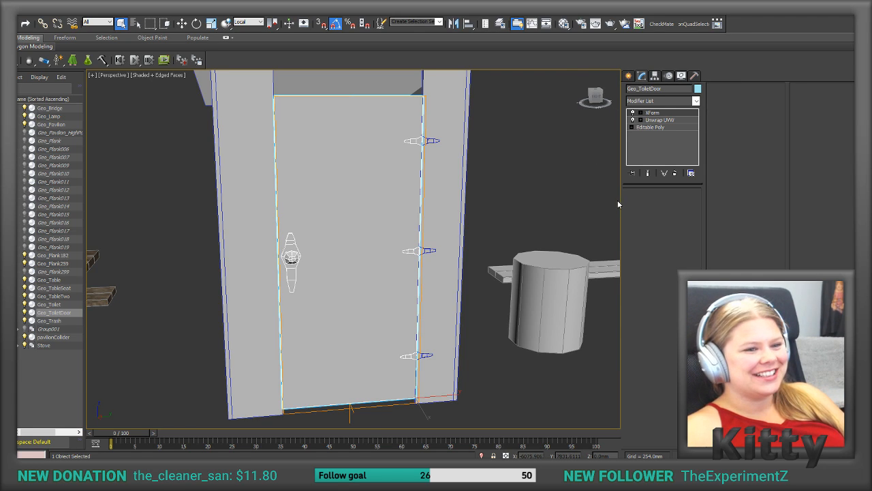
pyautogui.rightClick(657, 148)
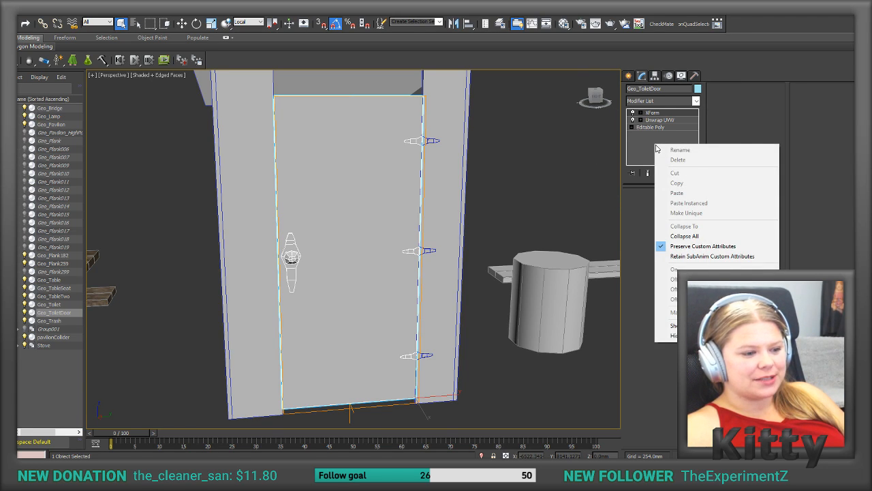
pyautogui.click(682, 235)
pyautogui.press('Escape')
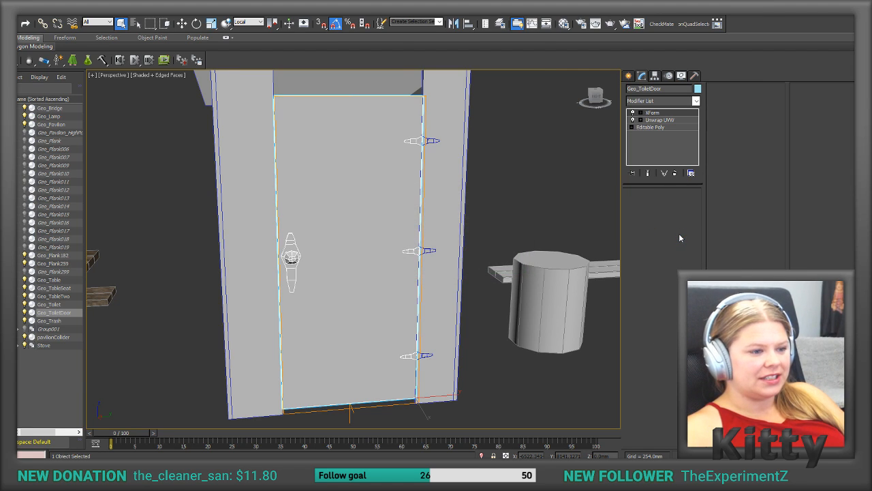
# Step: Export the toilet door as an Autodesk FBX file, overwriting the existing ToiletDoor.FBX
pyautogui.click(13, 7)
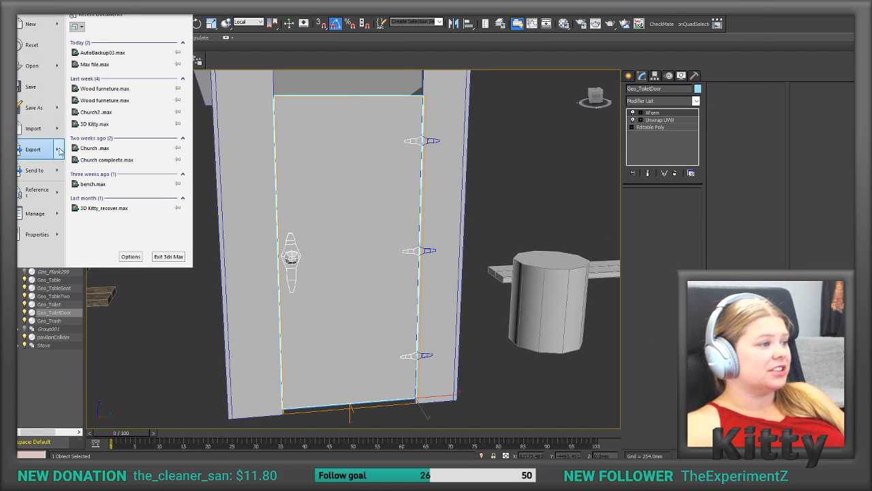
pyautogui.moveTo(62, 151)
pyautogui.click(41, 71)
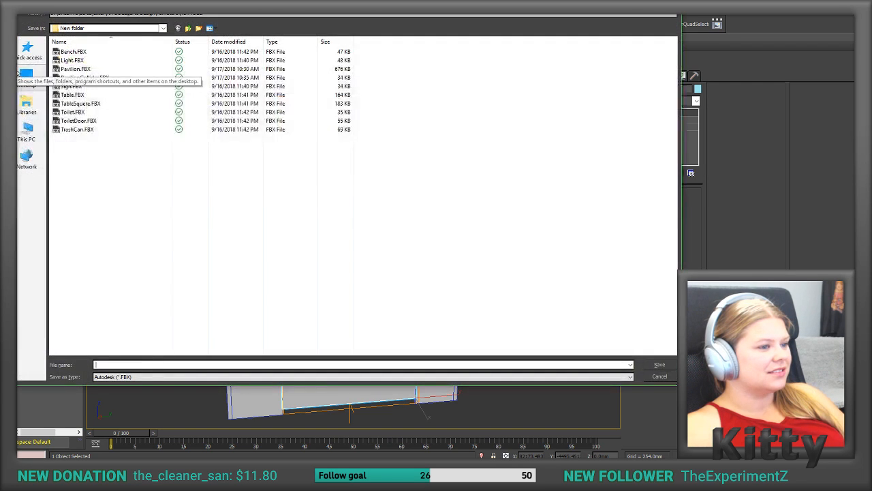
pyautogui.click(71, 123)
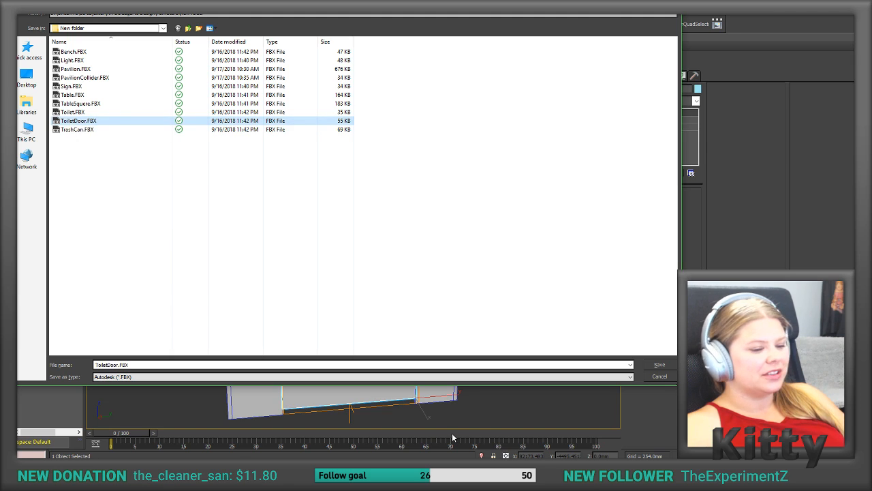
pyautogui.click(659, 366)
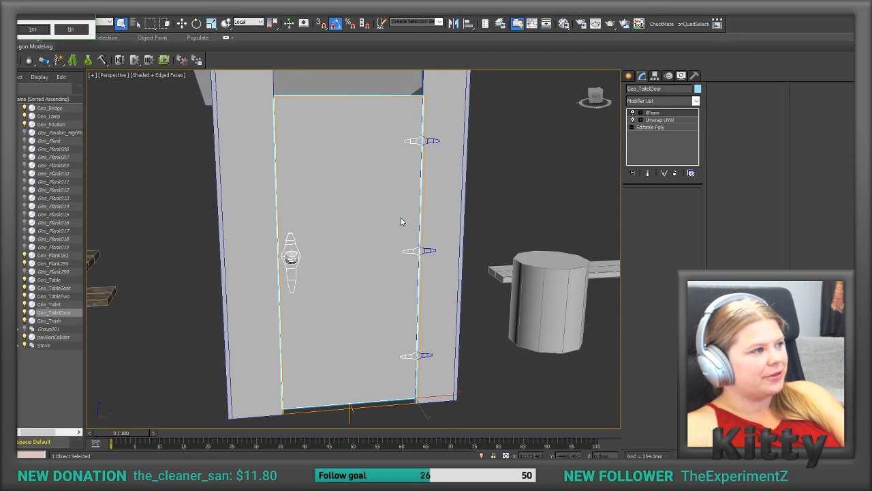
pyautogui.press('Return')
pyautogui.click(442, 306)
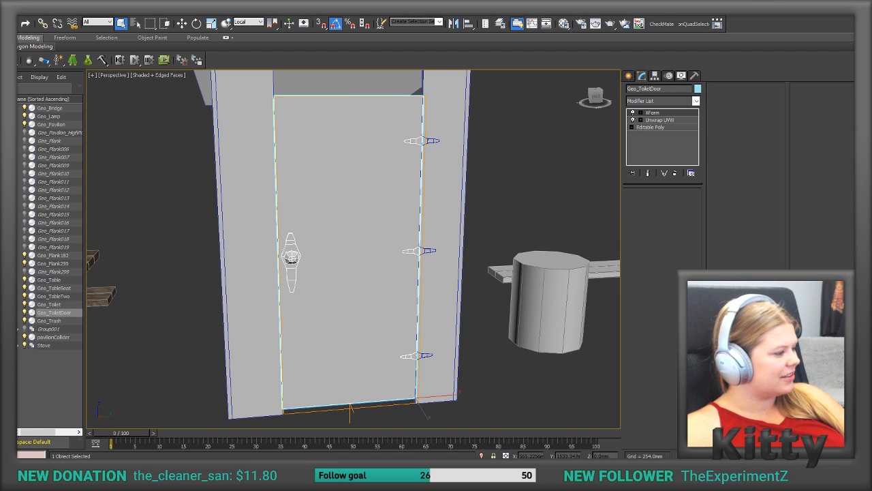
# Step: Switch back to Unity and delete the old ToiletDoor object from the Toilet parent
pyautogui.hotkey('alt', 'Tab')
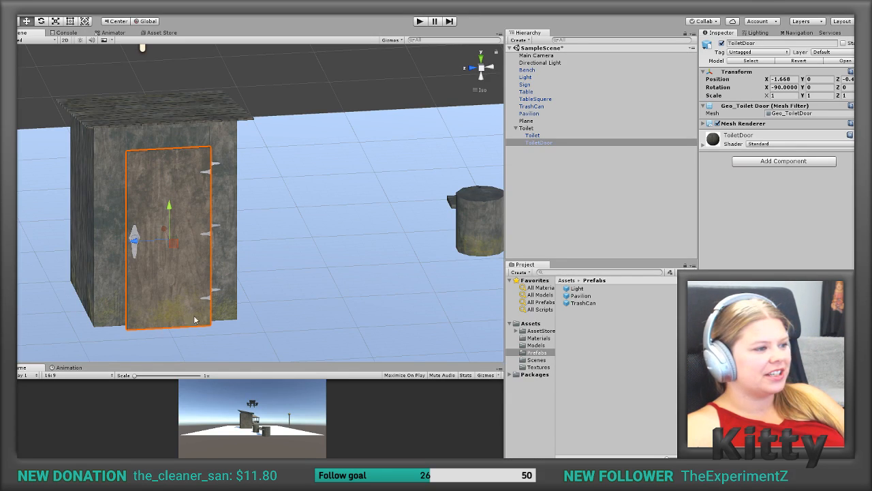
pyautogui.click(532, 143)
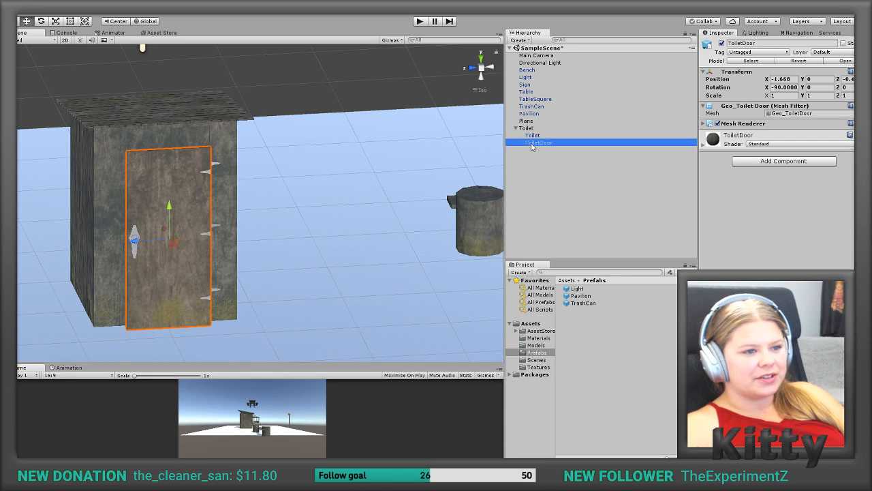
pyautogui.press('Delete')
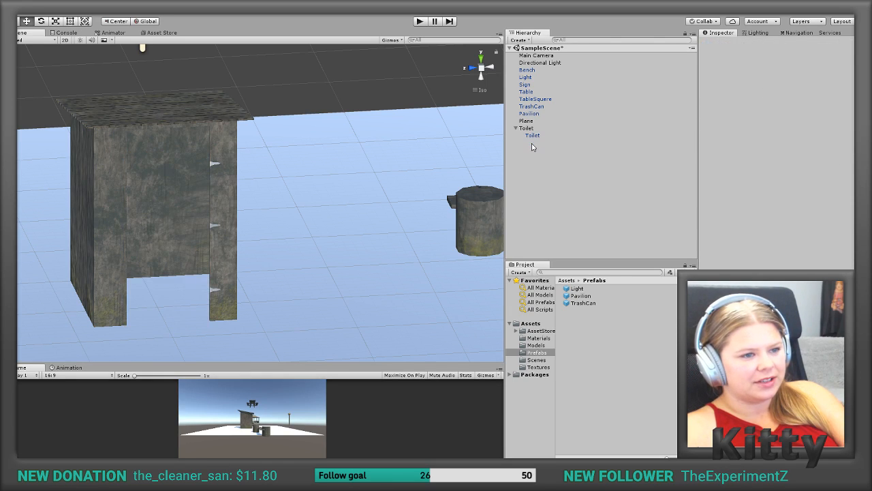
# Step: Delete the outdated ToiletDoor model from the project's Models folder
pyautogui.click(535, 346)
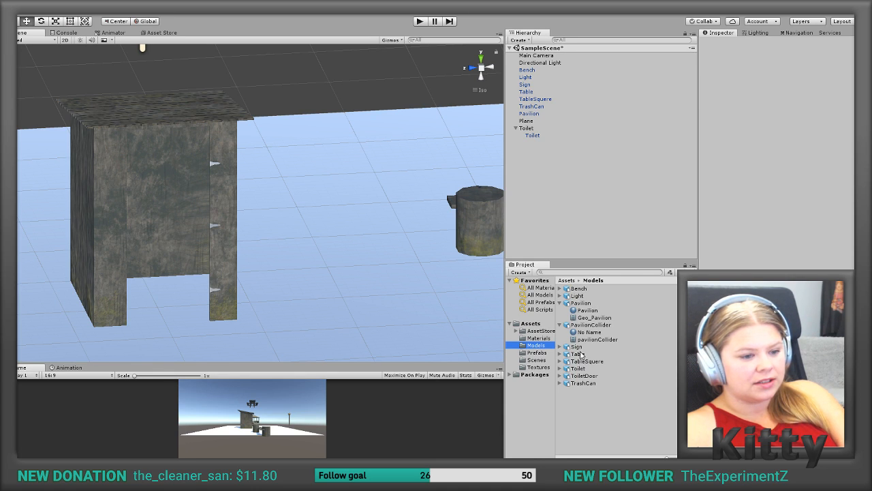
pyautogui.click(581, 377)
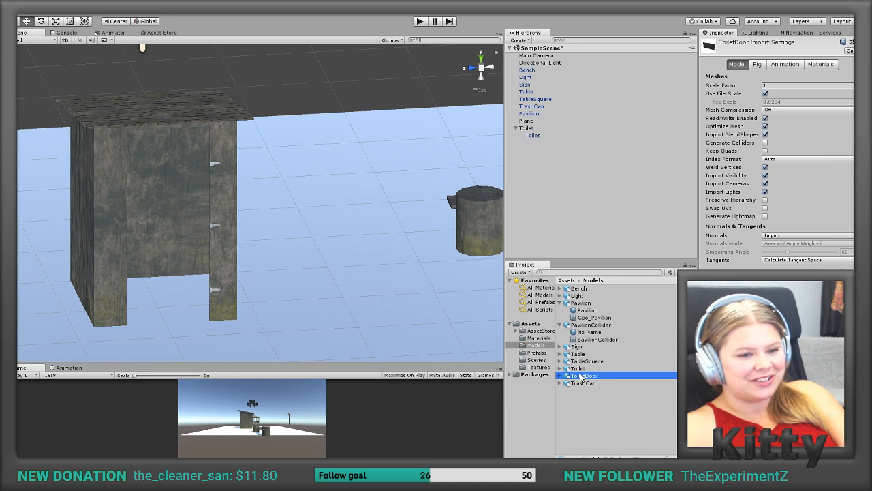
pyautogui.press('Delete')
pyautogui.press('Return')
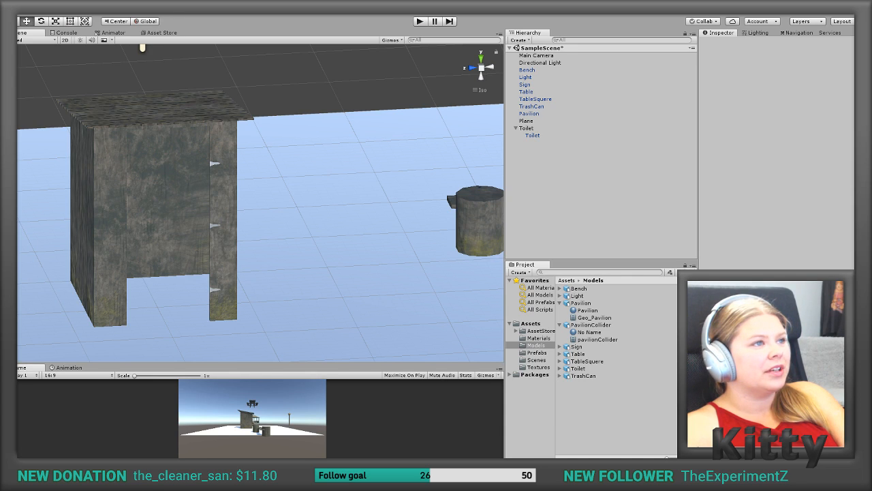
# Step: Place the re-exported ToiletDoor model in the scene and assign the ToiletDoor material to it
pyautogui.moveTo(600, 393); pyautogui.dragTo(567, 169)
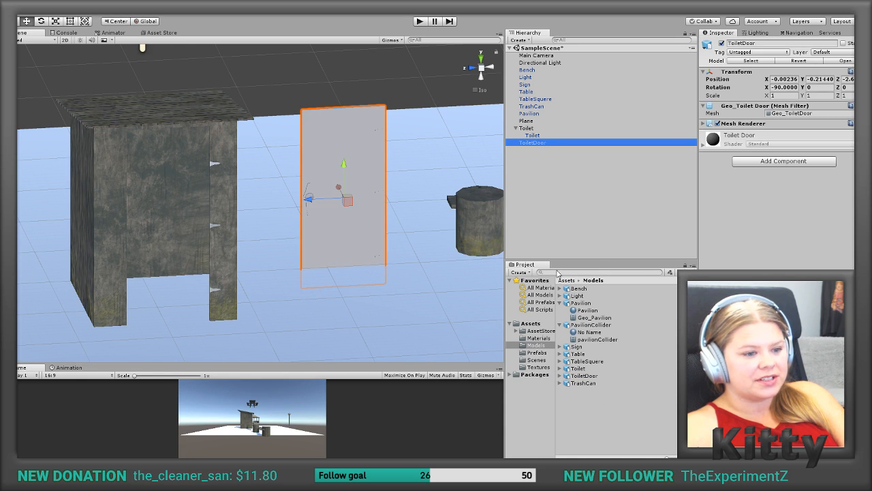
pyautogui.click(538, 339)
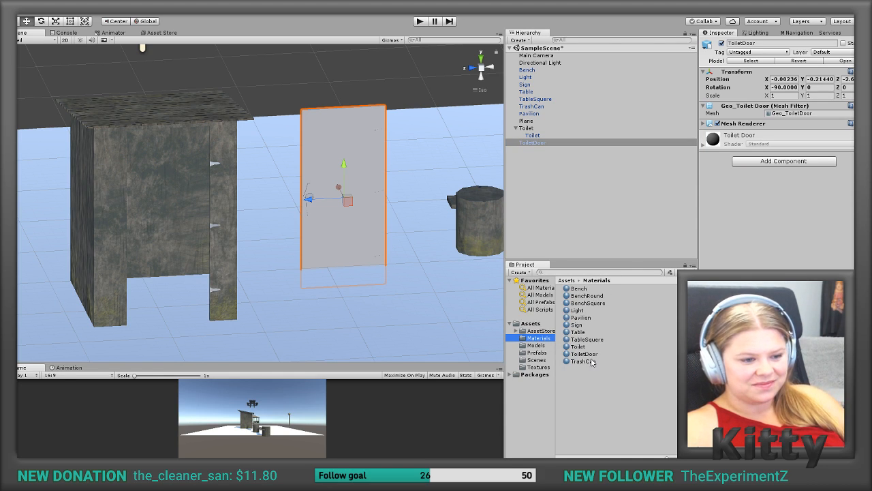
pyautogui.moveTo(588, 355); pyautogui.dragTo(348, 198)
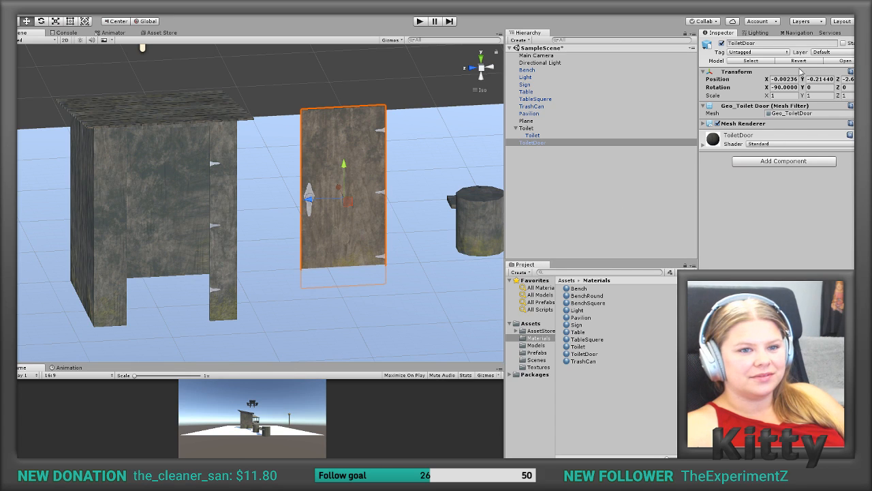
# Step: Set the new ToiletDoor's X, Y and Z position to 0
pyautogui.click(785, 80)
pyautogui.write('0')
pyautogui.click(816, 80)
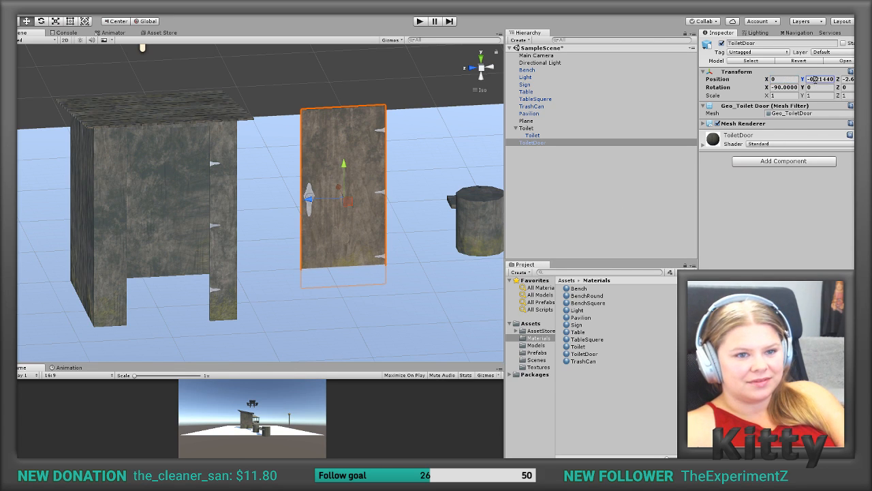
pyautogui.write('0')
pyautogui.press('Tab')
pyautogui.write('-2.0')
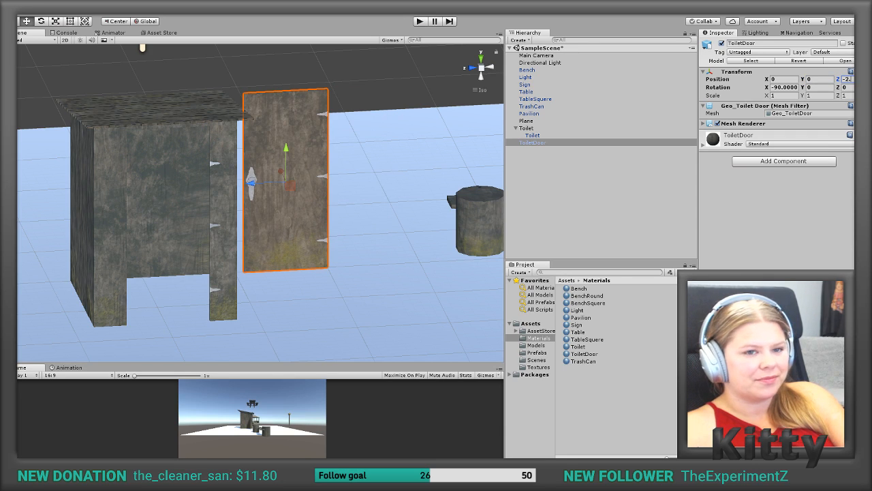
pyautogui.press('BackSpace')
pyautogui.press('BackSpace')
pyautogui.press('BackSpace')
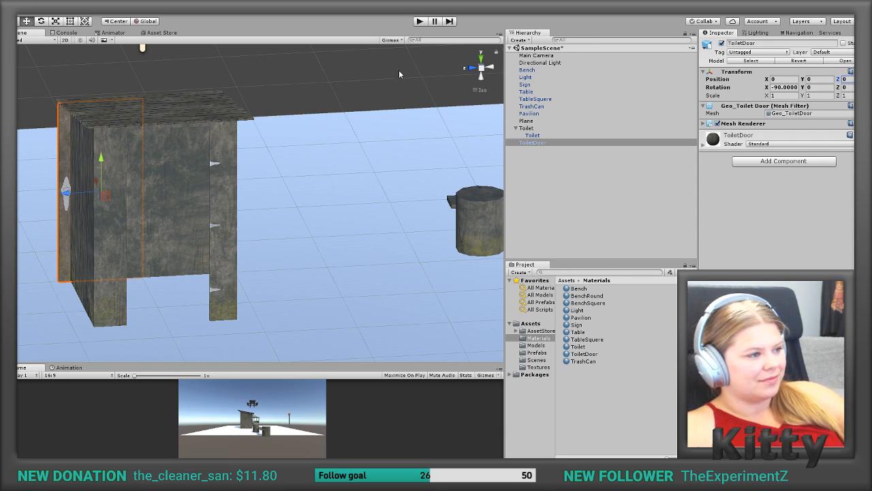
# Step: Move the ToiletDoor into the toilet cabin's doorway, at about X -1.508 and Y 0.025
pyautogui.moveTo(102, 194); pyautogui.dragTo(134, 238)
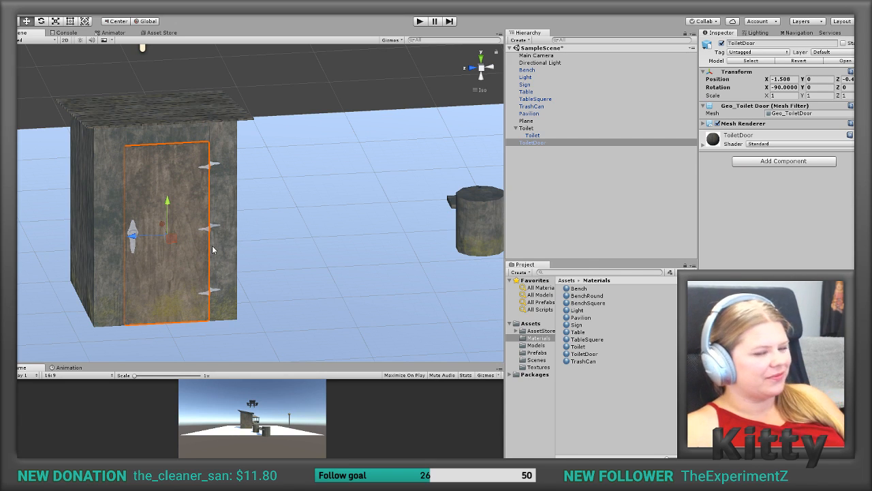
pyautogui.moveTo(203, 248); pyautogui.dragTo(272, 224, button='middle')
pyautogui.scroll(8, 233, 203)
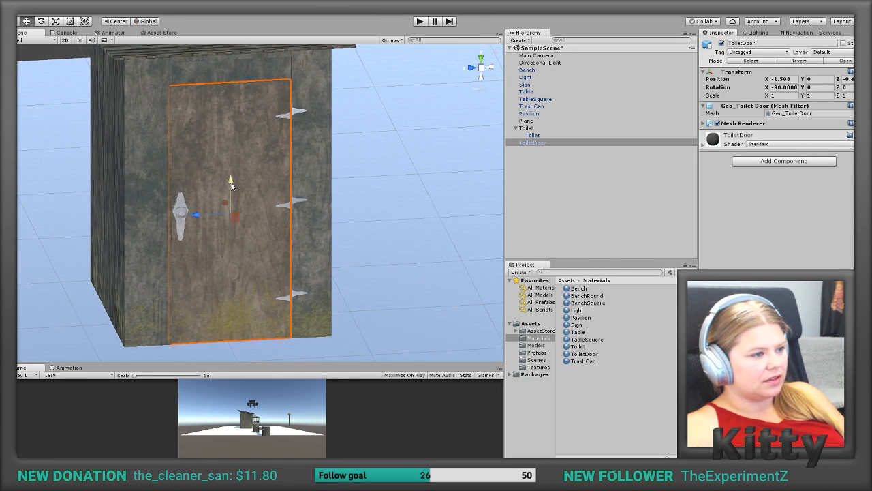
pyautogui.moveTo(231, 182); pyautogui.dragTo(230, 178)
pyautogui.moveTo(230, 178); pyautogui.dragTo(254, 182, button='right')
pyautogui.keyDown('alt'); pyautogui.moveTo(253, 182); pyautogui.dragTo(275, 184); pyautogui.keyUp('alt')
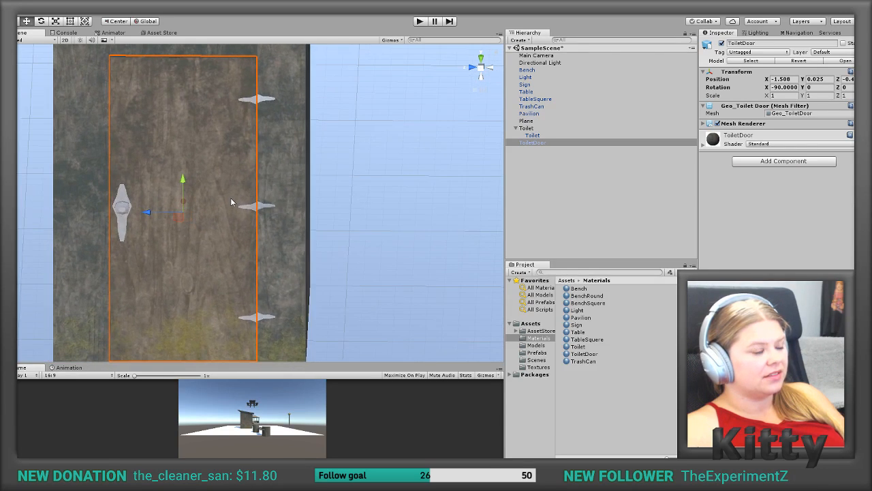
# Step: Fine-tune the ToiletDoor's alignment with the doorway edges and hinges, raising it to about Y 0.031
pyautogui.scroll(3, 231, 197)
pyautogui.moveTo(216, 165); pyautogui.dragTo(255, 275, button='middle')
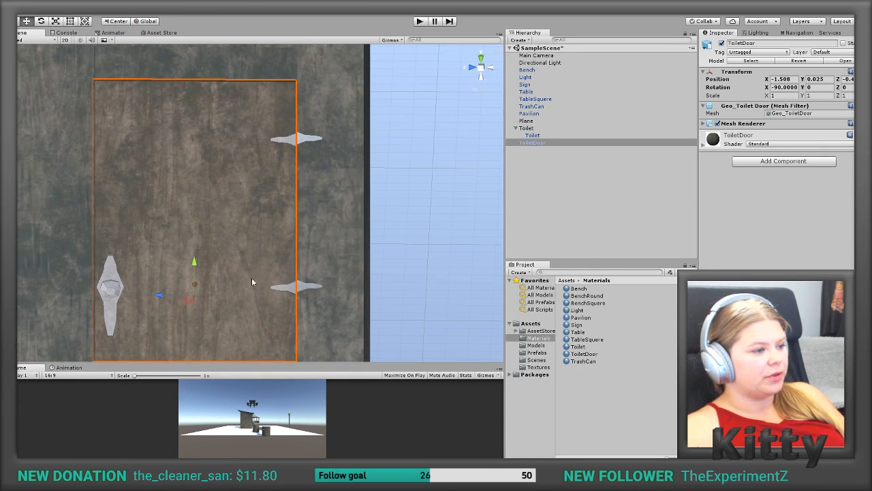
pyautogui.moveTo(166, 294); pyautogui.dragTo(172, 295)
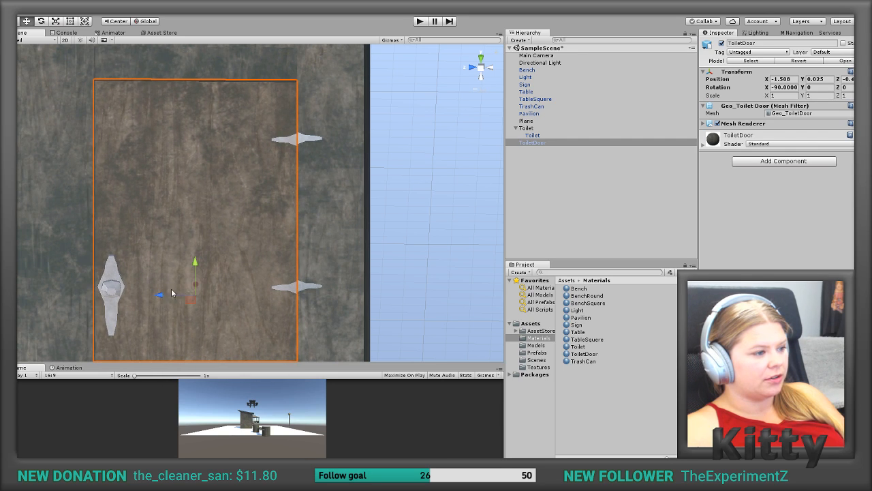
pyautogui.moveTo(195, 263); pyautogui.dragTo(194, 262)
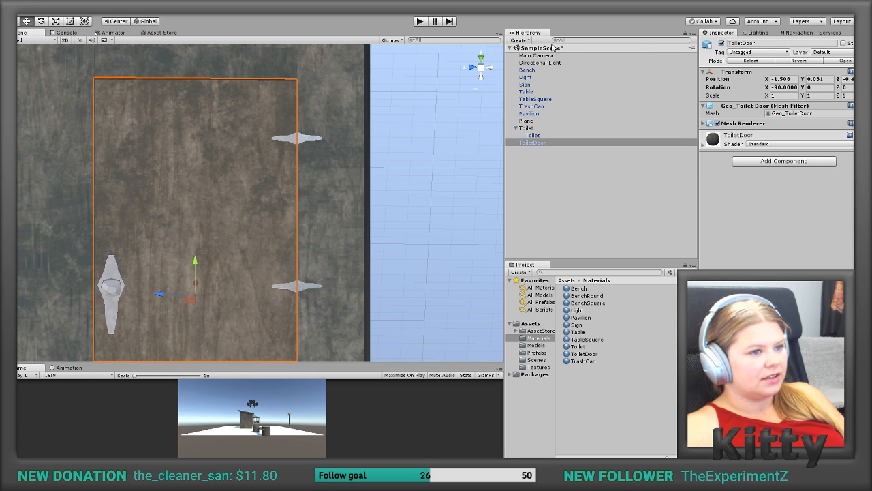
pyautogui.click(481, 67)
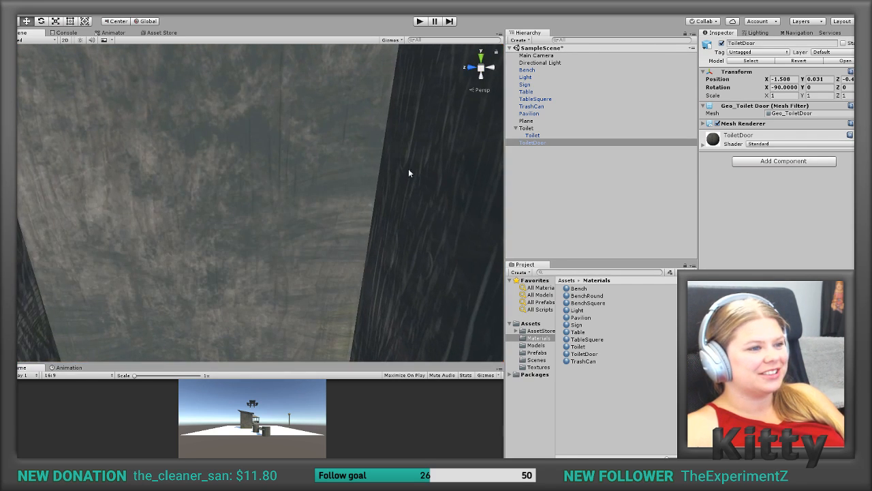
# Step: Examine the ToiletDoor's fit in the cabin from axis-aligned orthographic views and in the 2D view
pyautogui.press('f')
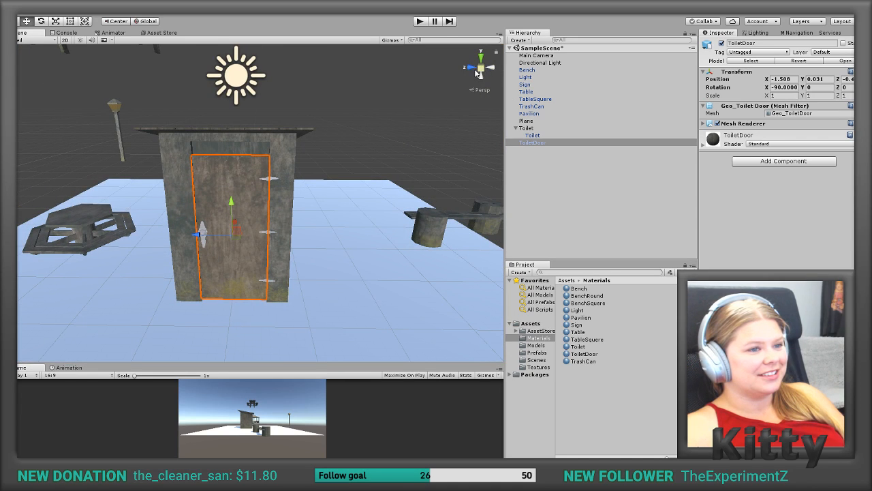
pyautogui.click(481, 69)
pyautogui.click(481, 68)
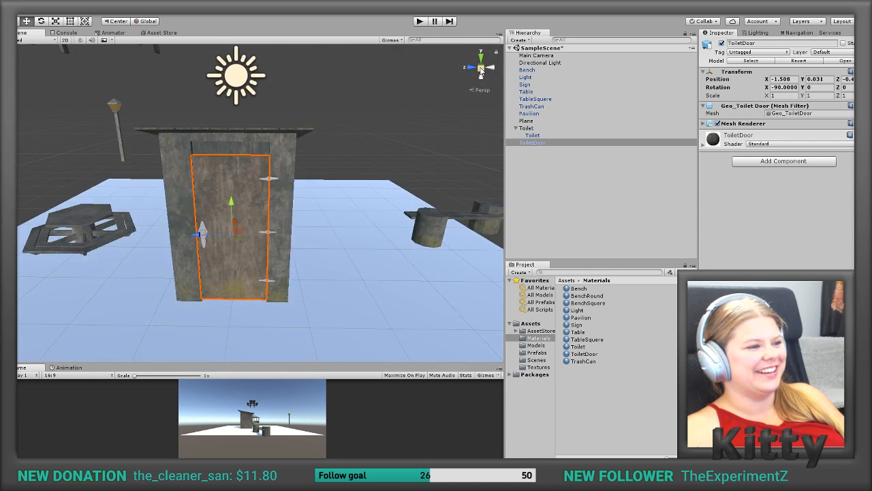
pyautogui.click(481, 68)
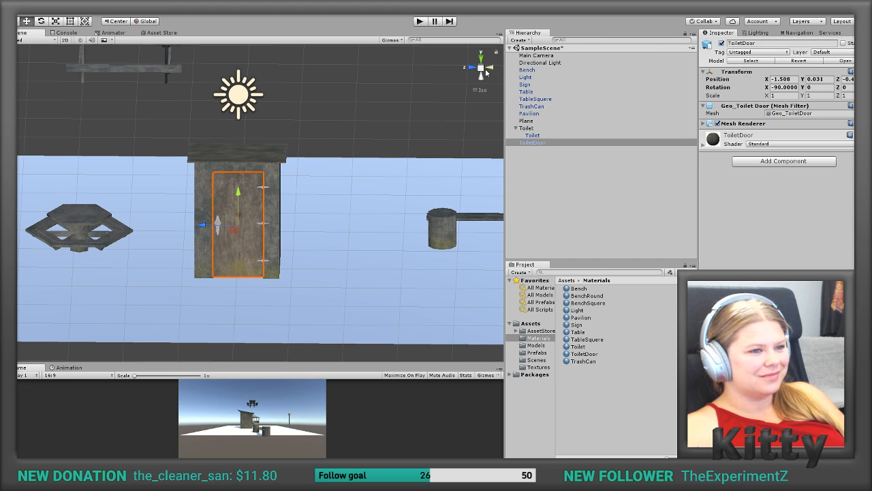
pyautogui.click(481, 92)
pyautogui.click(481, 93)
pyautogui.click(481, 93)
pyautogui.click(64, 40)
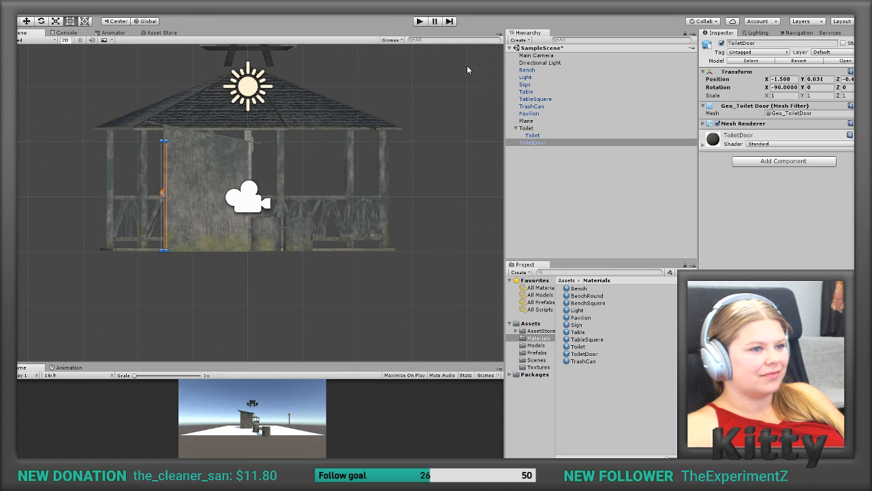
pyautogui.click(471, 70)
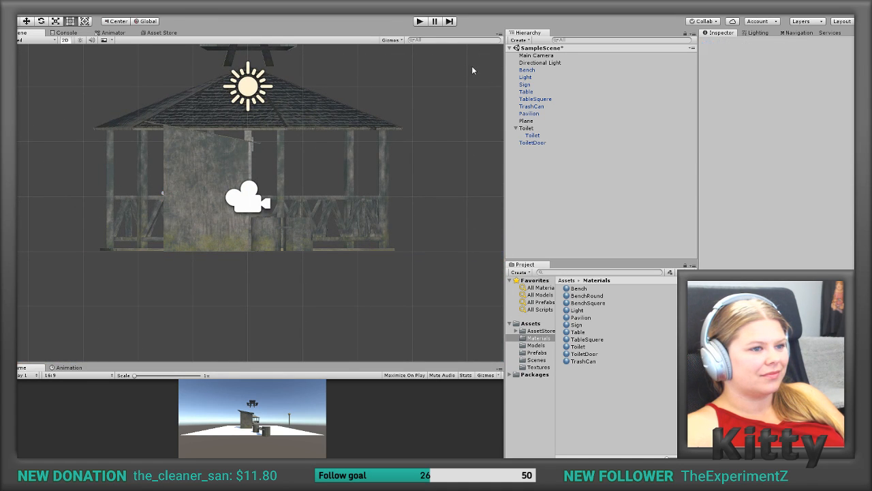
pyautogui.click(65, 40)
# Step: Move the ToiletDoor outward and up in the doorway, to about X -1.54 and Y 0.04
pyautogui.moveTo(250, 203); pyautogui.dragTo(333, 179, button='right')
pyautogui.scroll(6, 334, 178)
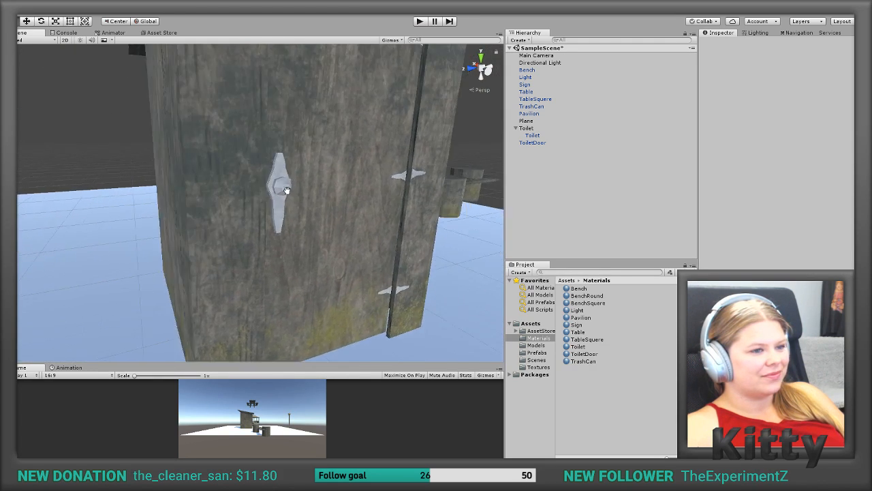
pyautogui.moveTo(290, 188); pyautogui.dragTo(259, 242, button='middle')
pyautogui.scroll(3, 270, 229)
pyautogui.click(270, 229)
pyautogui.scroll(-3, 270, 230)
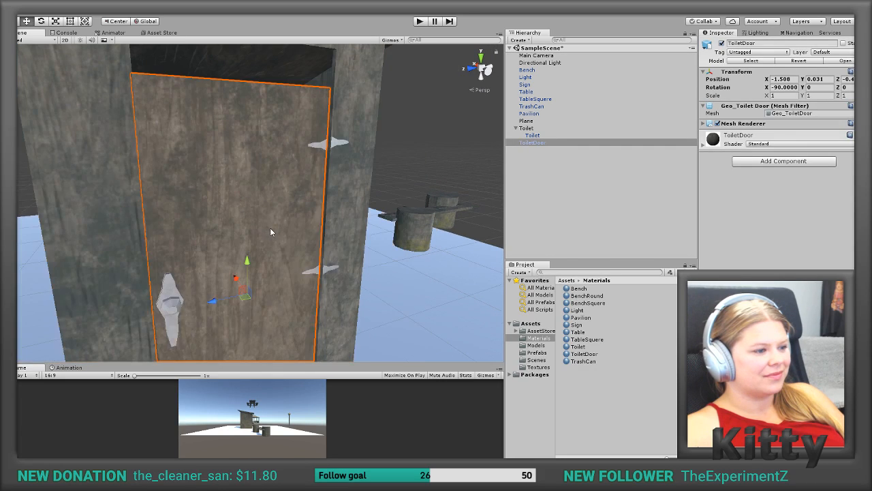
pyautogui.moveTo(239, 279); pyautogui.dragTo(250, 264)
pyautogui.moveTo(250, 265); pyautogui.dragTo(305, 238, button='right')
pyautogui.moveTo(209, 314); pyautogui.dragTo(389, 232, button='right')
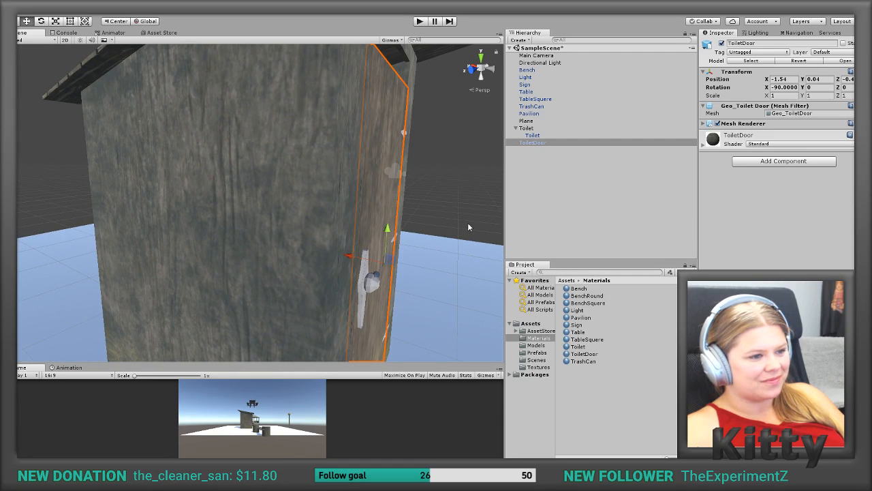
# Step: Nudge the ToiletDoor up to about Y 0.045 after checking its edges and hinges from the front
pyautogui.click(469, 219)
pyautogui.moveTo(462, 218); pyautogui.dragTo(333, 187, button='right')
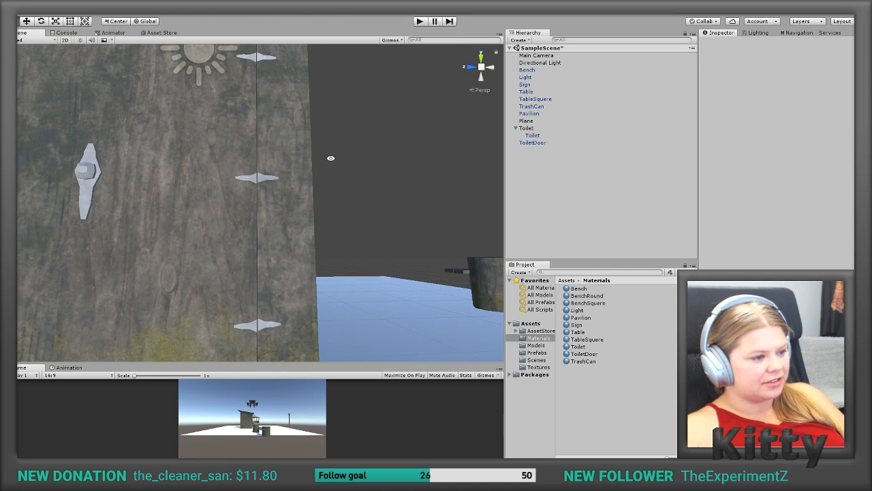
pyautogui.click(238, 267)
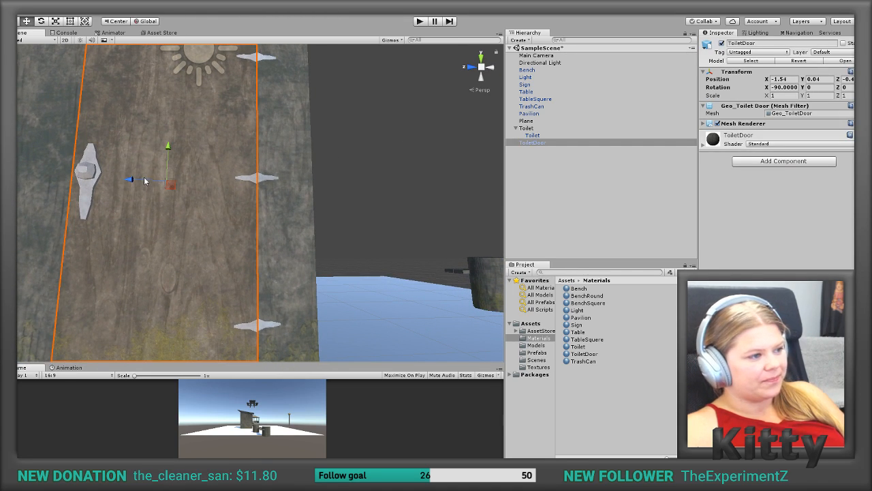
pyautogui.moveTo(145, 180); pyautogui.dragTo(145, 180)
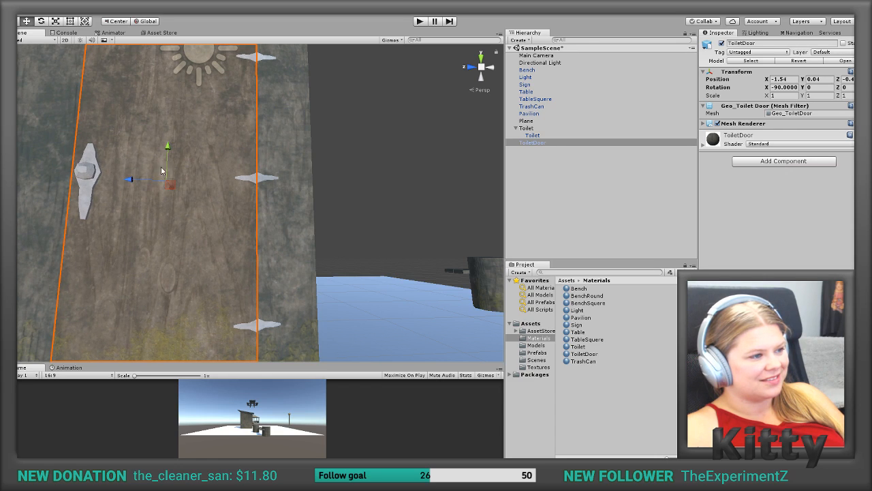
pyautogui.moveTo(167, 149); pyautogui.dragTo(167, 147)
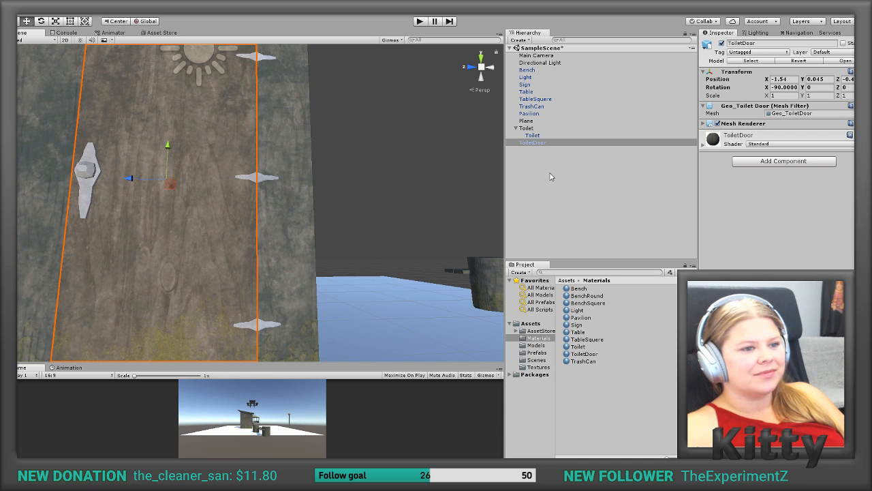
# Step: Make the ToiletDoor a child of the Toilet parent object, above the Toilet model, and check the assembled cabin
pyautogui.moveTo(529, 144); pyautogui.dragTo(536, 133)
pyautogui.click(535, 154)
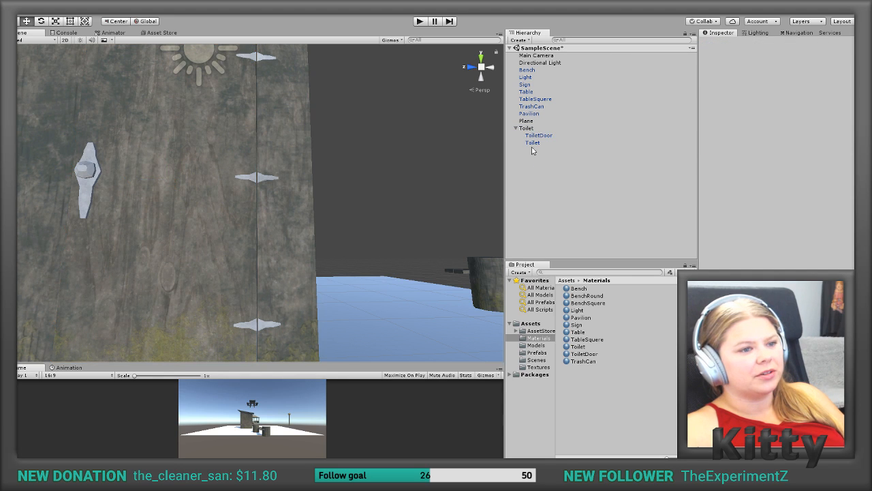
pyautogui.keyDown('alt'); pyautogui.moveTo(314, 181); pyautogui.dragTo(286, 226); pyautogui.keyUp('alt')
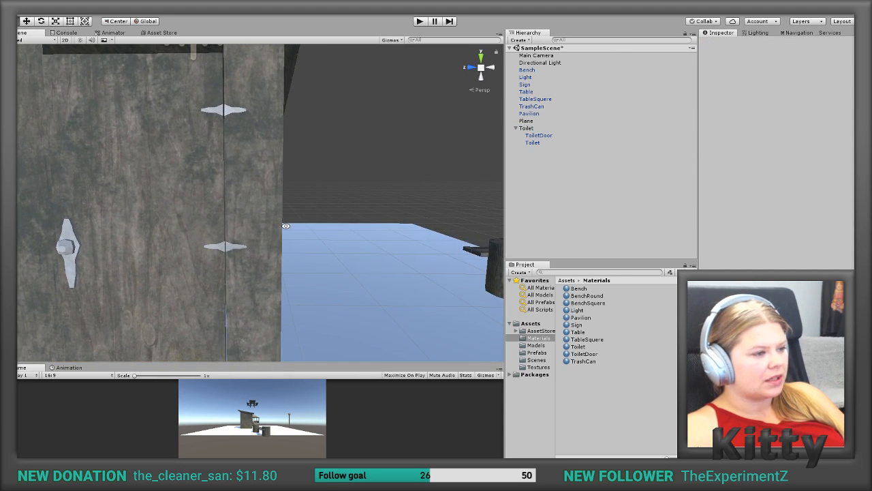
pyautogui.click(245, 191)
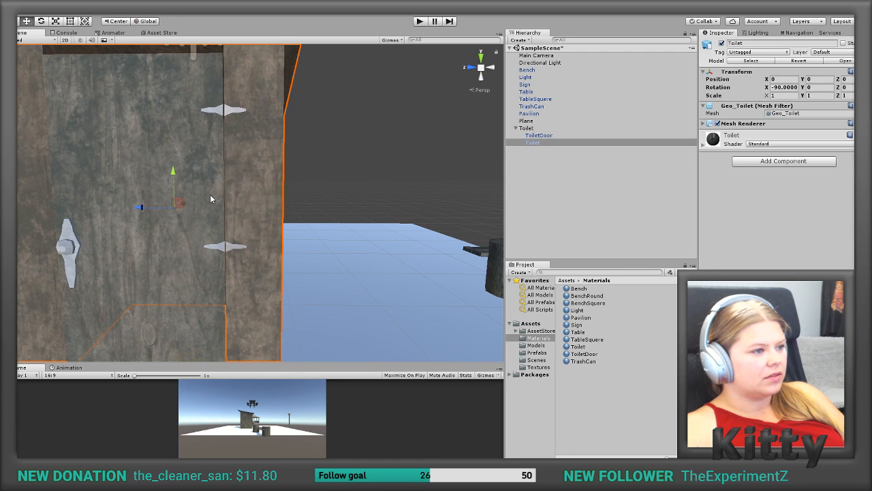
pyautogui.scroll(5, 230, 197)
pyautogui.scroll(-6, 230, 197)
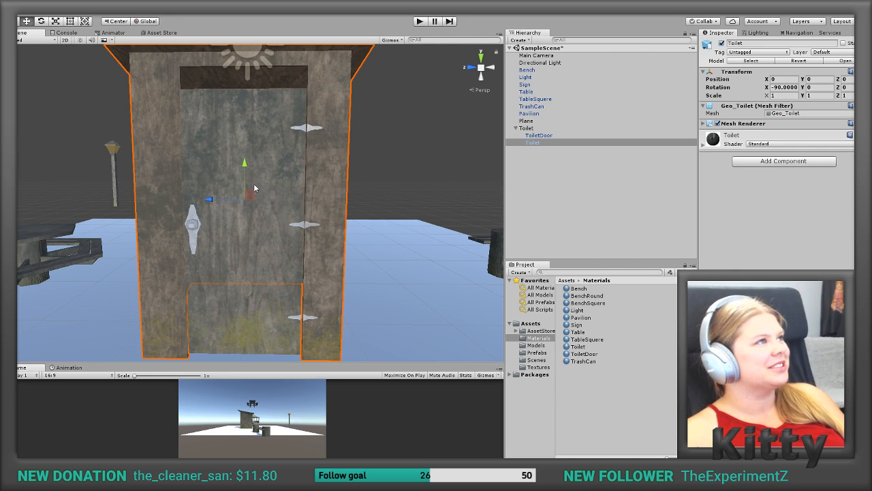
pyautogui.click(555, 171)
# Step: Add a Box Collider component to the ToiletDoor
pyautogui.click(540, 136)
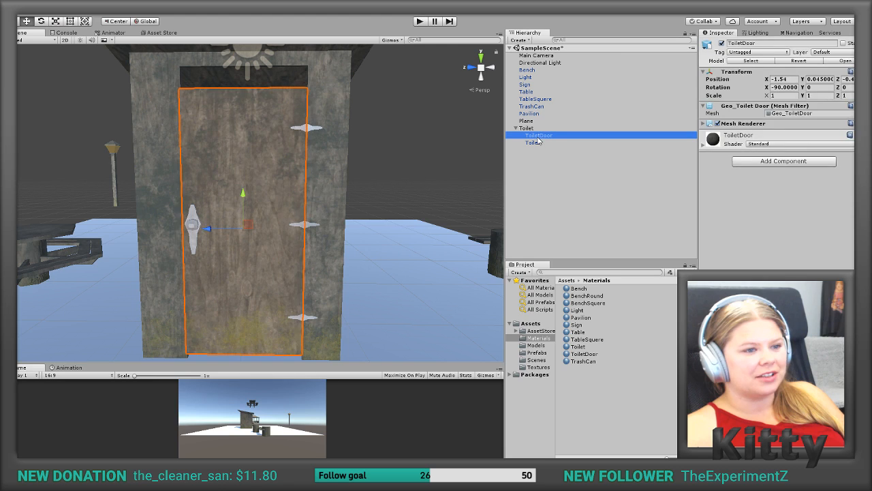
pyautogui.click(766, 164)
pyautogui.write('c')
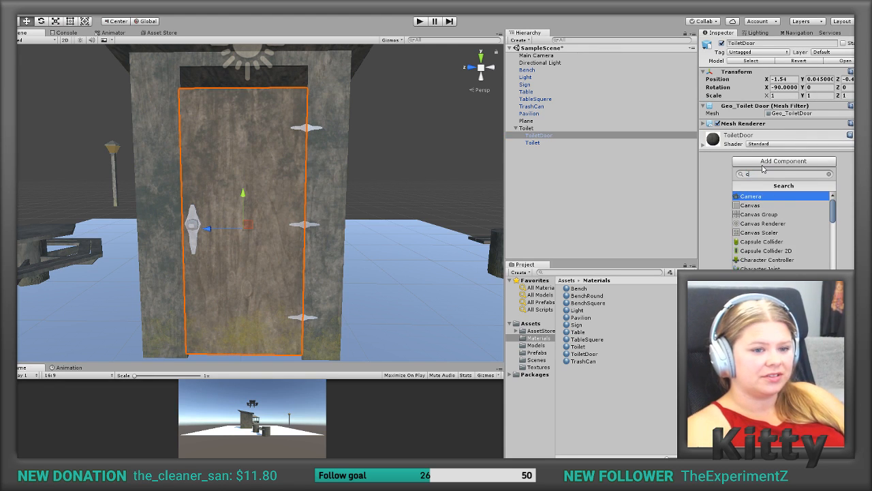
pyautogui.press('BackSpace')
pyautogui.write('coll')
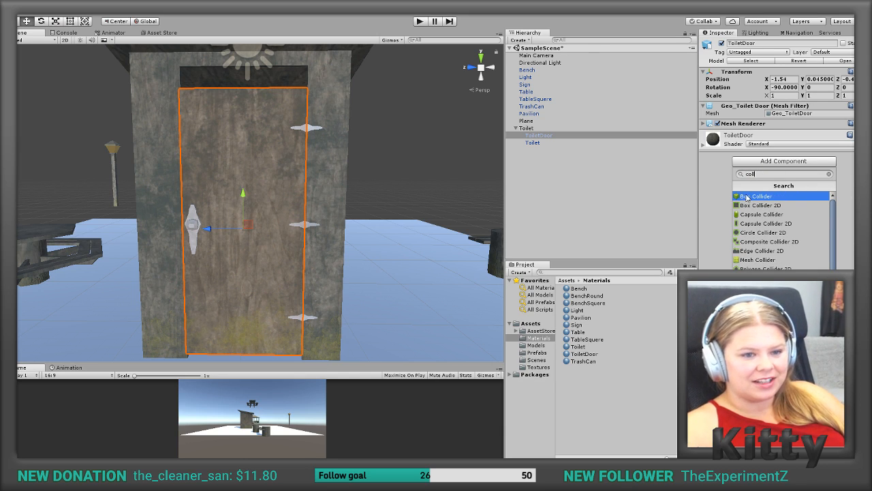
pyautogui.click(747, 197)
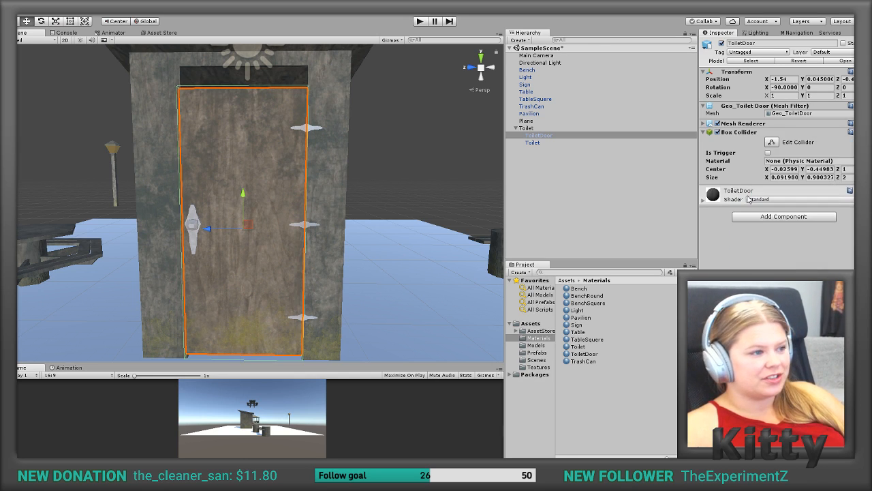
pyautogui.keyDown('alt'); pyautogui.moveTo(325, 240); pyautogui.dragTo(487, 274); pyautogui.keyUp('alt')
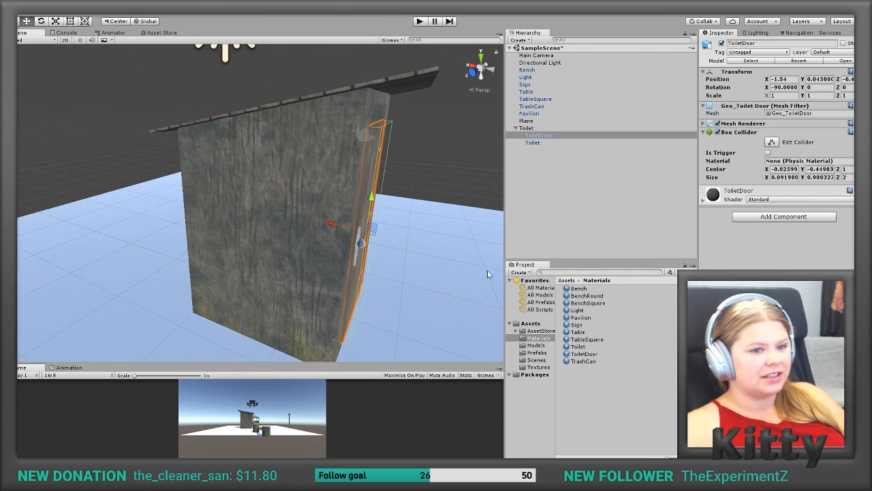
pyautogui.click(771, 169)
pyautogui.write('-0.07')
pyautogui.moveTo(764, 172); pyautogui.dragTo(767, 172)
pyautogui.hotkey('ctrl', 'z')
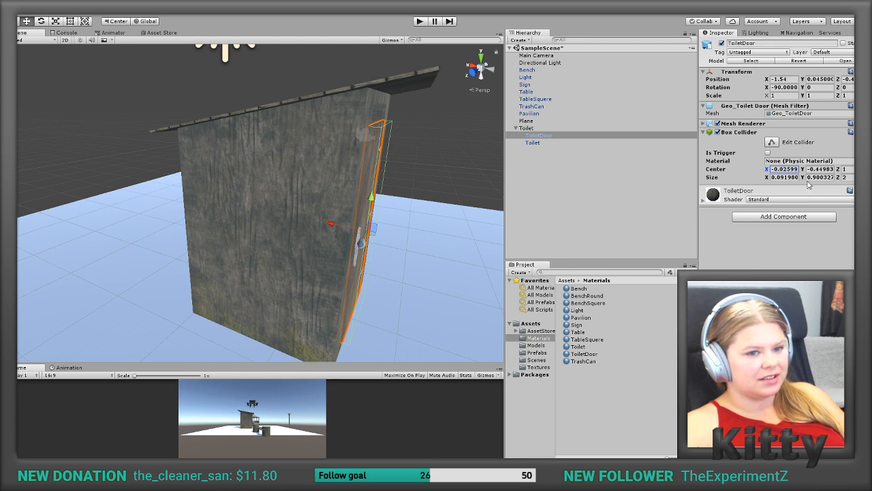
# Step: Fit the ToiletDoor's Box Collider with Size X 0.03 and Center X 0.03, and shift the door to about X -1.554
pyautogui.click(766, 179)
pyautogui.write('0.03')
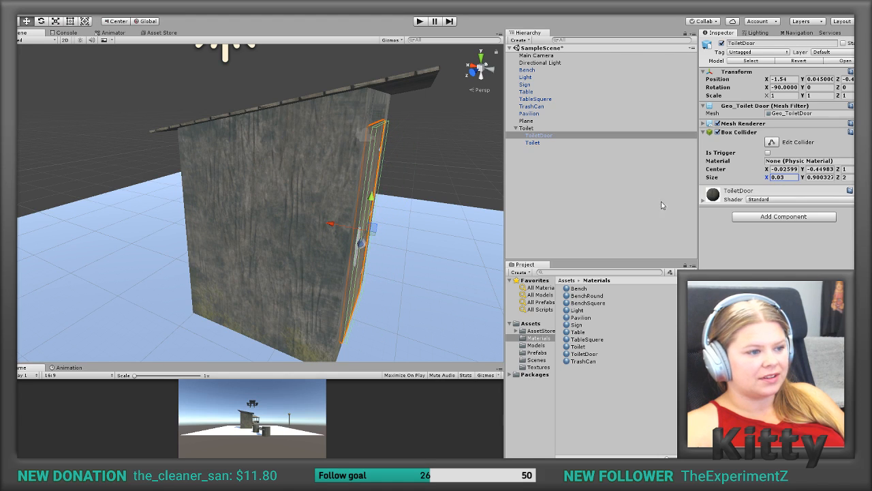
pyautogui.moveTo(335, 225)
pyautogui.mouseDown()
pyautogui.moveTo(327, 226)
pyautogui.moveTo(336, 227)
pyautogui.mouseUp()
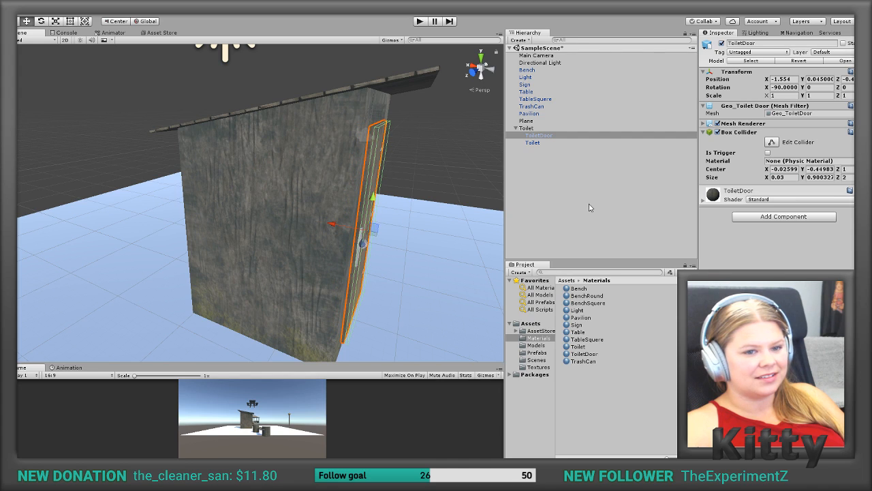
pyautogui.moveTo(768, 170); pyautogui.dragTo(766, 171)
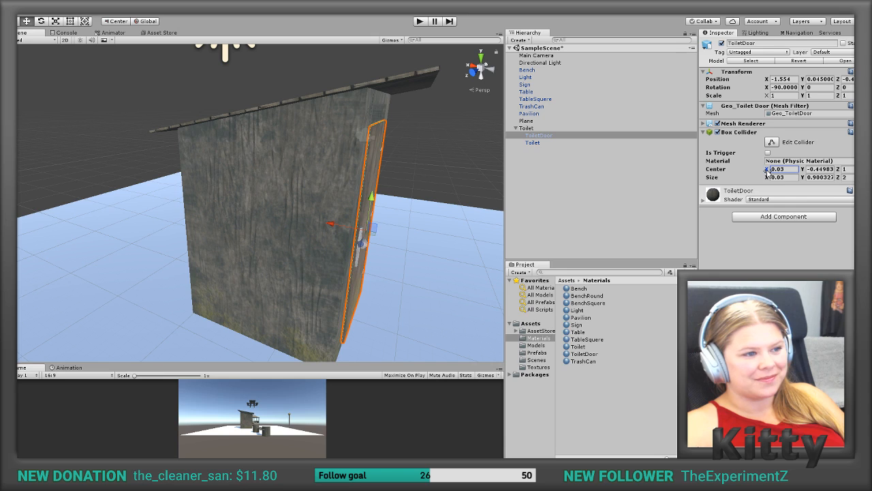
pyautogui.keyDown('alt'); pyautogui.moveTo(497, 169); pyautogui.dragTo(436, 130); pyautogui.keyUp('alt')
# Step: Add a Box Collider component to the Toilet cabin model inside the Toilet parent
pyautogui.click(547, 142)
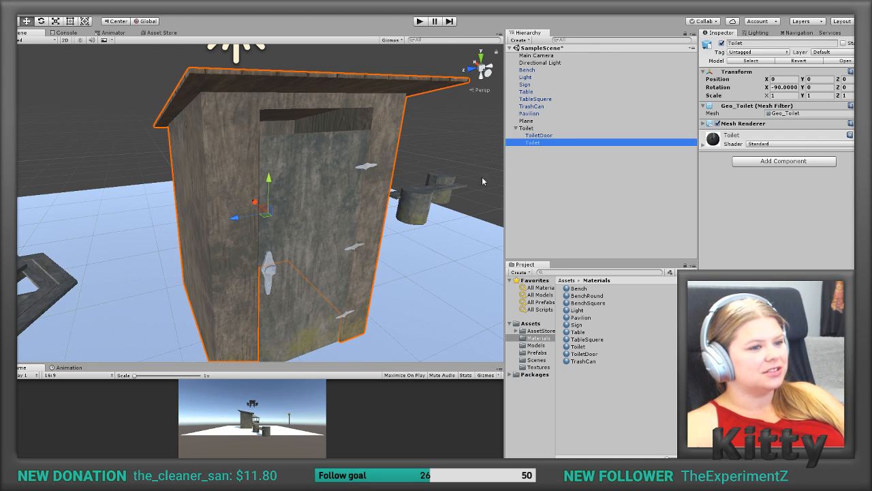
pyautogui.click(536, 136)
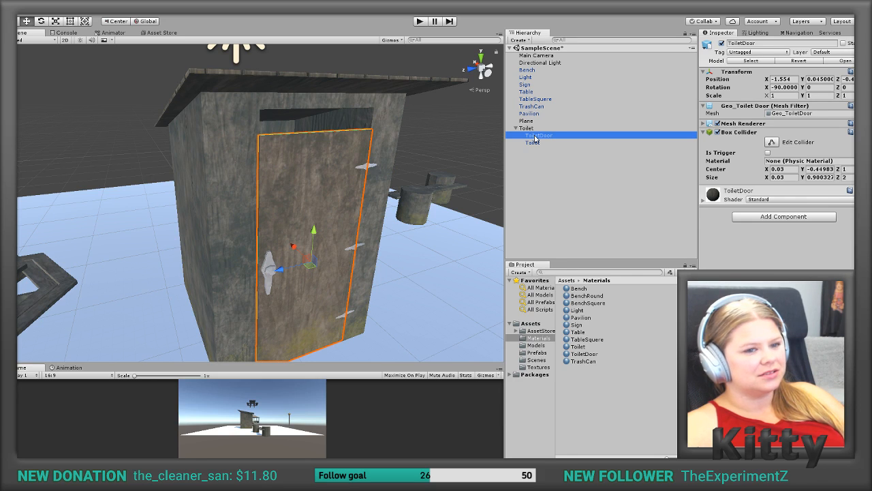
pyautogui.click(554, 143)
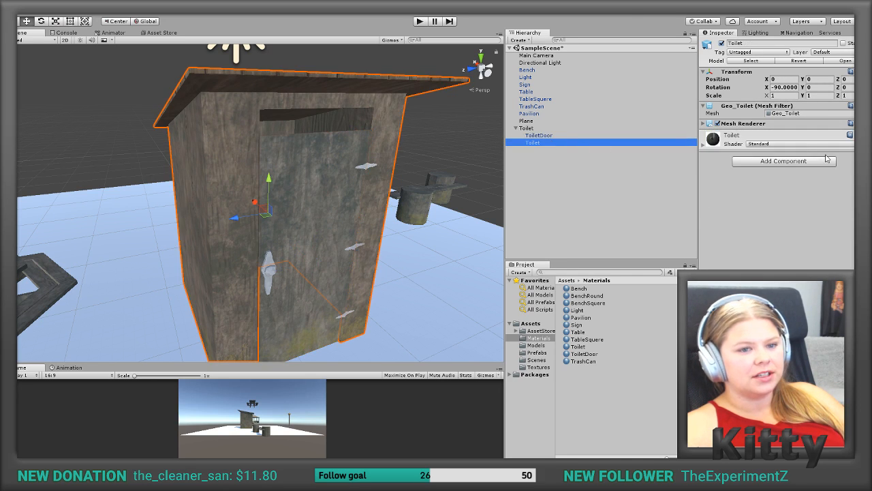
pyautogui.click(810, 162)
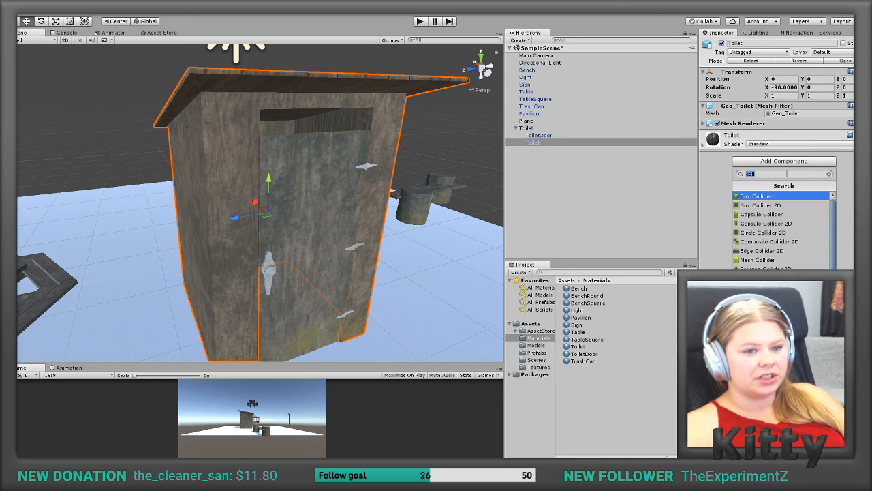
pyautogui.click(768, 197)
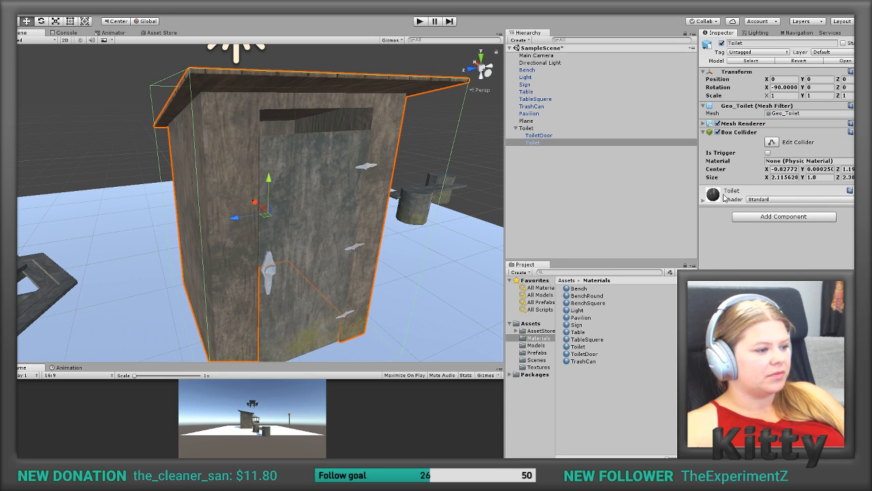
# Step: Shrink the Toilet cabin's Box Collider to Size X 1.71, Y 1.56 and Z 2.3, and set its Center Y to 0.24
pyautogui.keyDown('alt'); pyautogui.moveTo(296, 204); pyautogui.dragTo(276, 205); pyautogui.keyUp('alt')
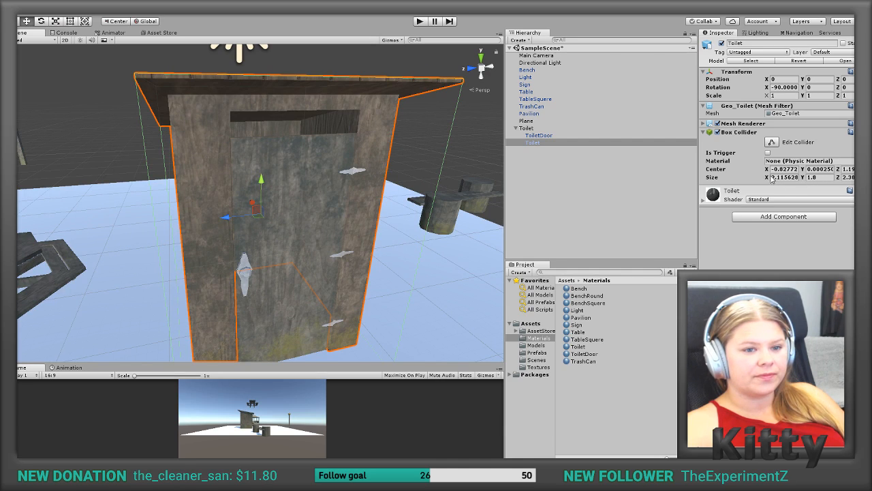
pyautogui.moveTo(769, 180); pyautogui.dragTo(762, 181)
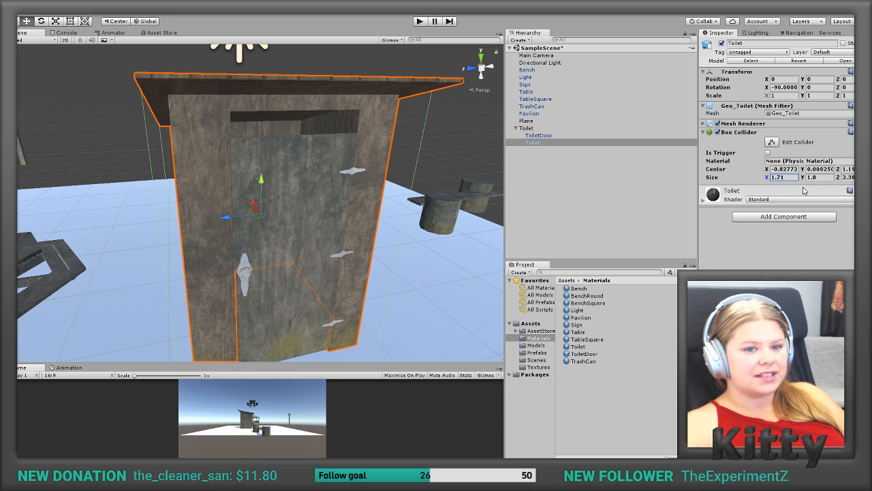
pyautogui.moveTo(838, 181); pyautogui.dragTo(802, 178)
pyautogui.keyDown('alt'); pyautogui.moveTo(395, 170); pyautogui.dragTo(582, 168); pyautogui.keyUp('alt')
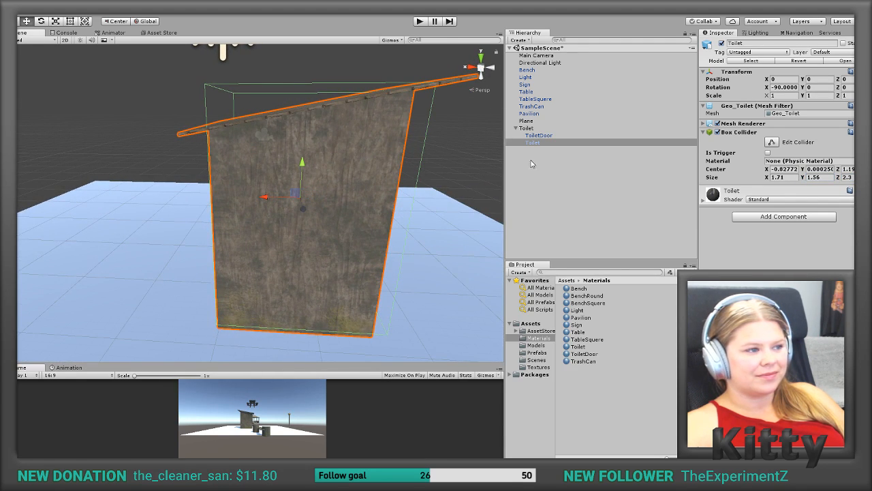
pyautogui.moveTo(803, 169); pyautogui.dragTo(803, 170)
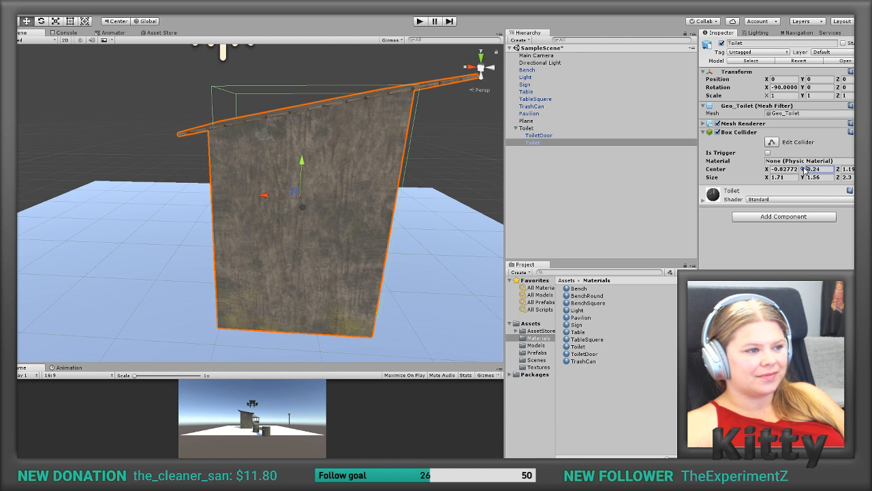
pyautogui.keyDown('alt'); pyautogui.moveTo(413, 174); pyautogui.dragTo(190, 171); pyautogui.keyUp('alt')
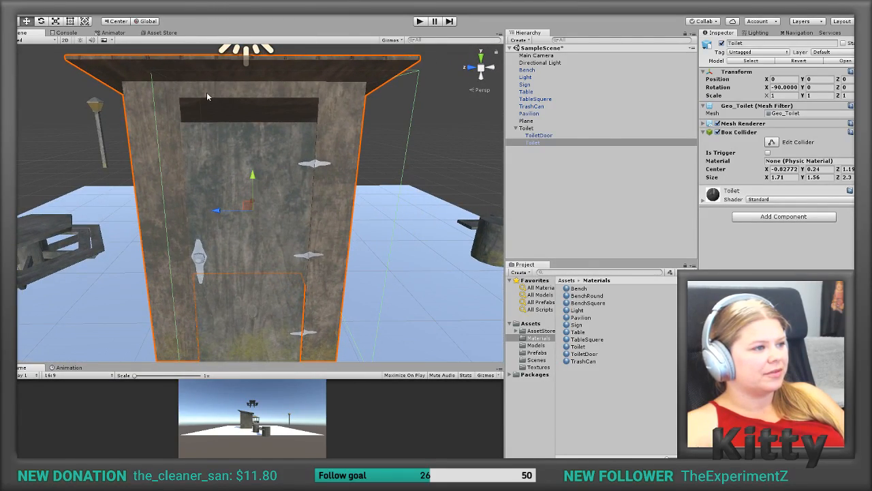
# Step: Shift the Toilet cabin's Box Collider to Center X -0.69 and Center Y 0
pyautogui.moveTo(766, 172); pyautogui.dragTo(804, 172)
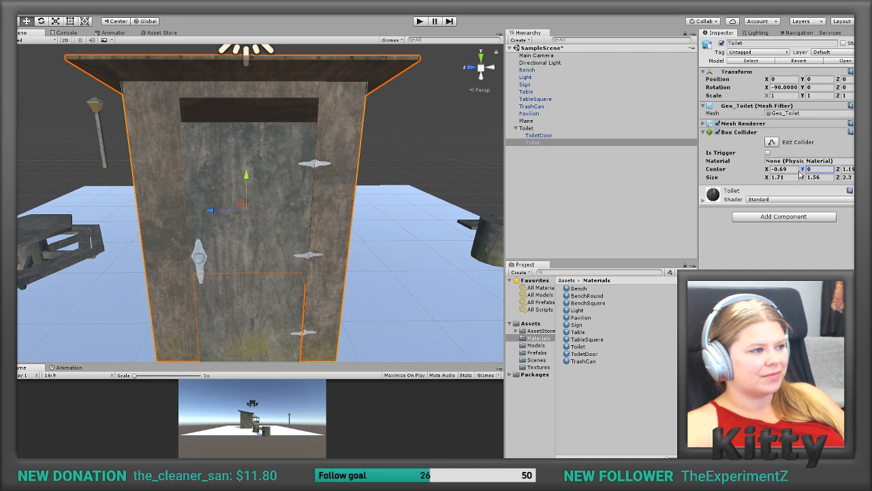
pyautogui.keyDown('alt'); pyautogui.moveTo(257, 193); pyautogui.dragTo(465, 180); pyautogui.keyUp('alt')
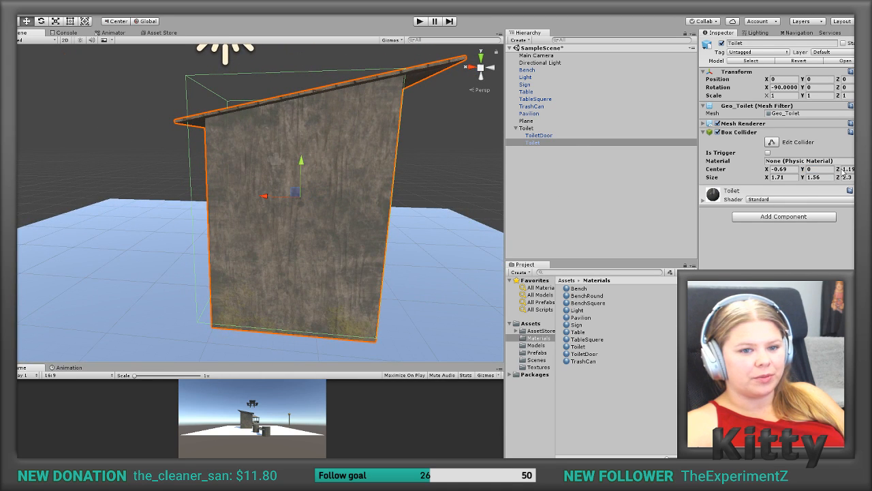
pyautogui.moveTo(838, 173); pyautogui.dragTo(839, 174)
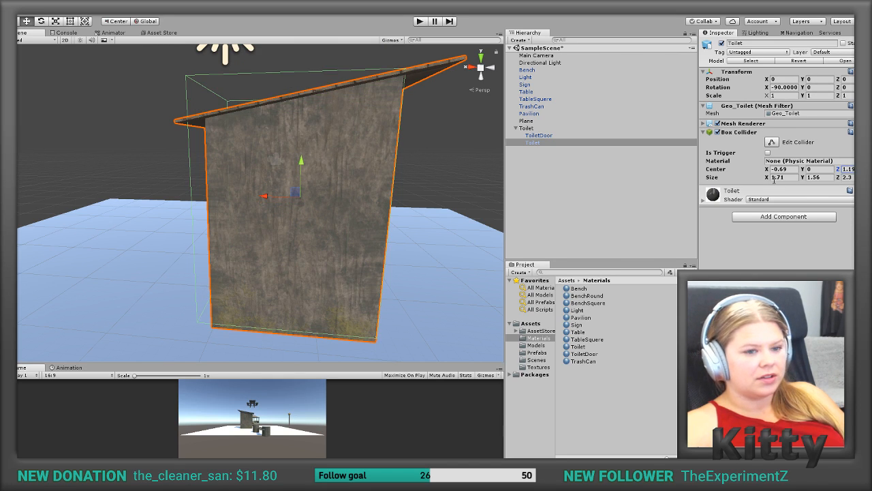
# Step: Refine the Toilet cabin's Box Collider with Size X 1.54, Center X -0.76 and Size Z 2.39
pyautogui.keyDown('alt'); pyautogui.moveTo(351, 293); pyautogui.dragTo(340, 263); pyautogui.keyUp('alt')
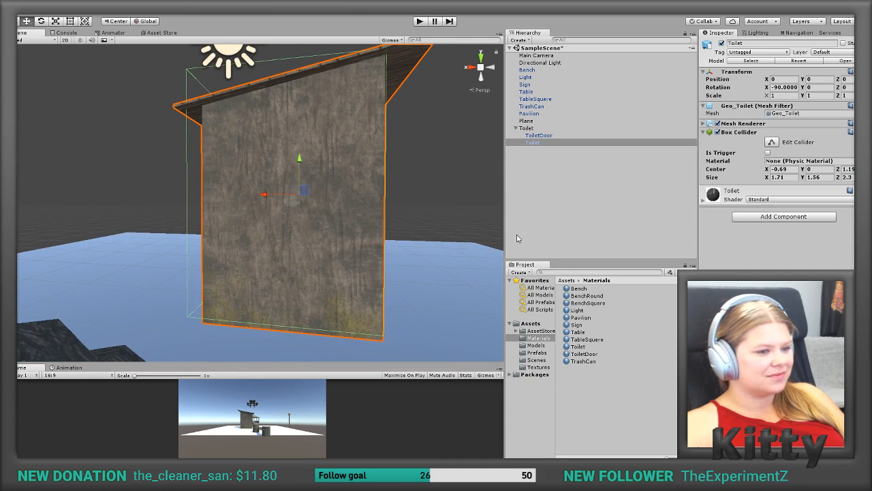
pyautogui.click(766, 177)
pyautogui.moveTo(766, 178); pyautogui.dragTo(766, 170)
pyautogui.click(767, 170)
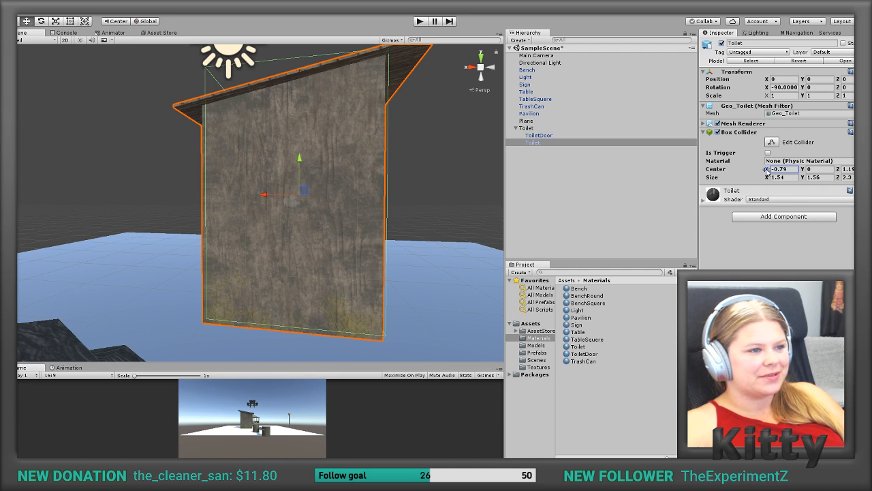
pyautogui.moveTo(767, 171); pyautogui.dragTo(768, 173)
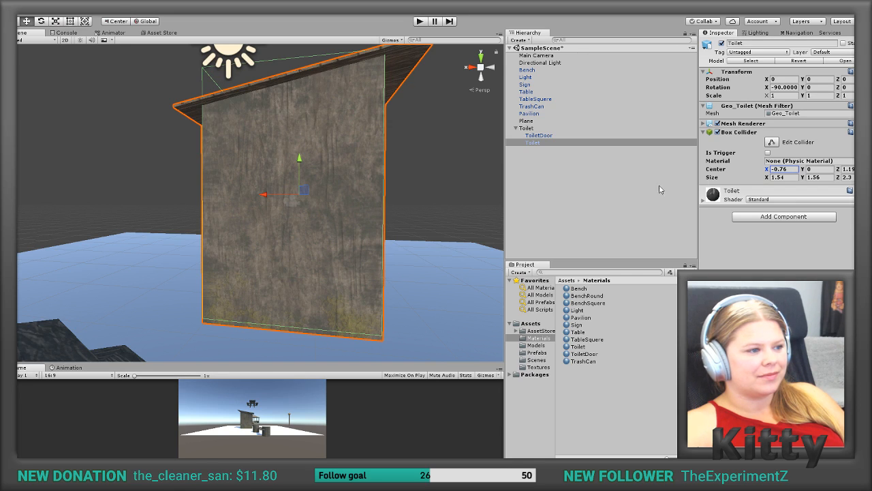
pyautogui.moveTo(841, 180); pyautogui.dragTo(841, 179)
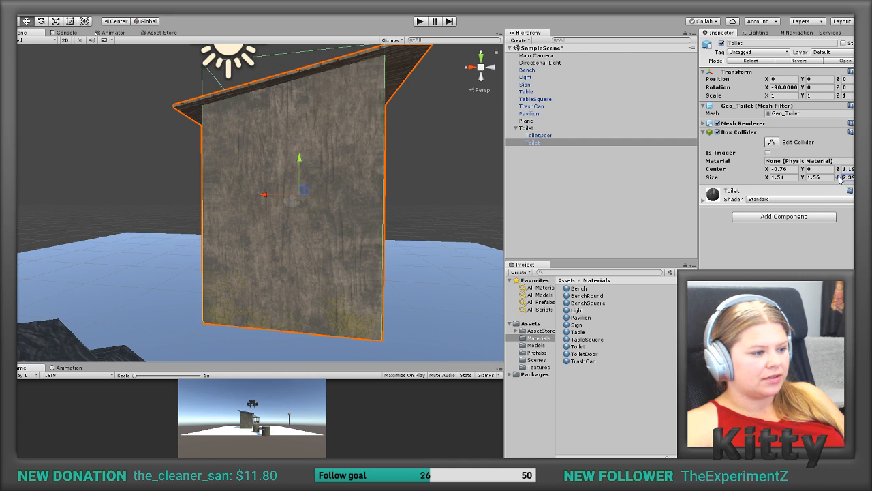
pyautogui.keyDown('alt'); pyautogui.moveTo(325, 162); pyautogui.dragTo(310, 221); pyautogui.keyUp('alt')
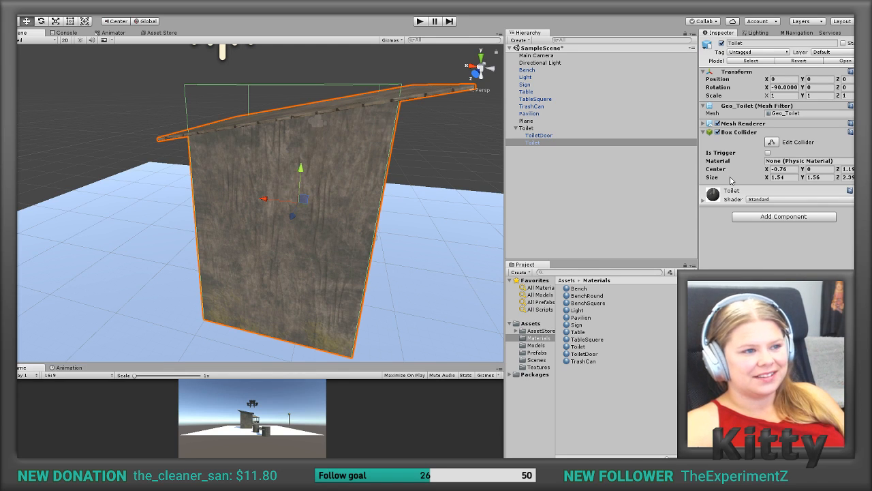
pyautogui.moveTo(767, 170); pyautogui.dragTo(767, 170)
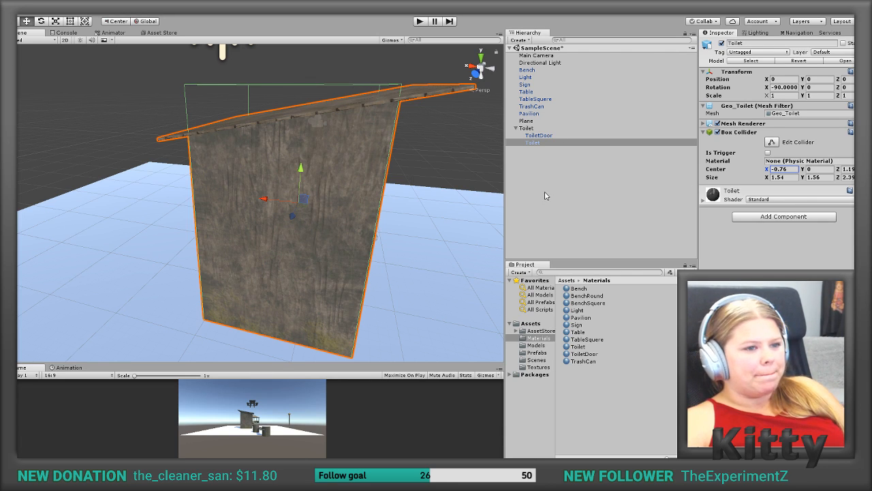
# Step: Save the Toilet parent with its cabin and door as a prefab in the Prefabs folder
pyautogui.click(533, 130)
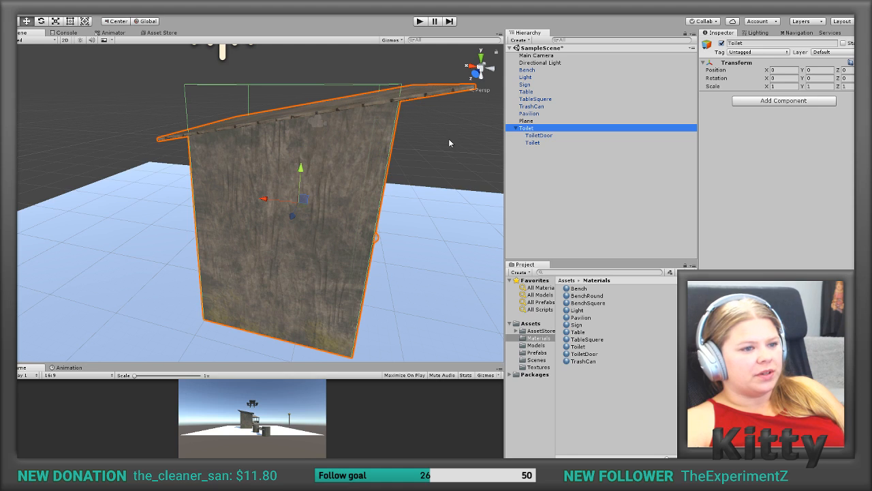
pyautogui.keyDown('alt'); pyautogui.moveTo(455, 129); pyautogui.dragTo(220, 151); pyautogui.keyUp('alt')
pyautogui.scroll(3, 220, 151)
pyautogui.scroll(-5, 220, 153)
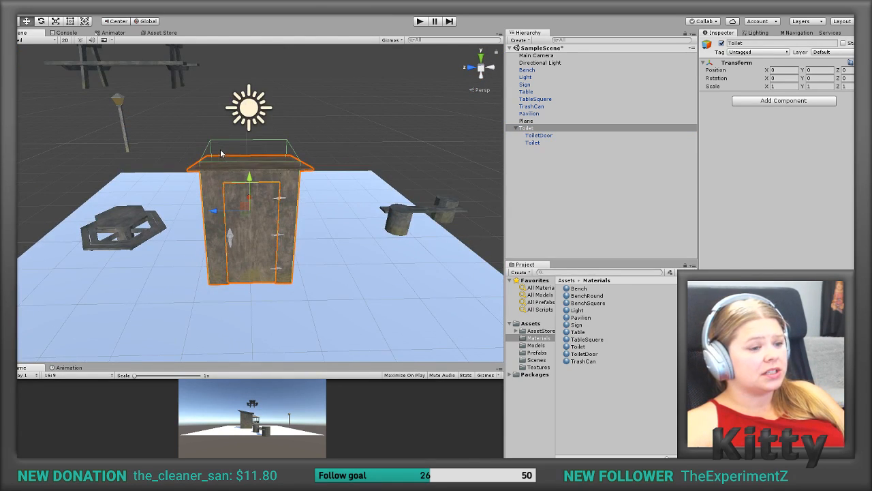
pyautogui.keyDown('alt'); pyautogui.moveTo(309, 195); pyautogui.dragTo(468, 125); pyautogui.keyUp('alt')
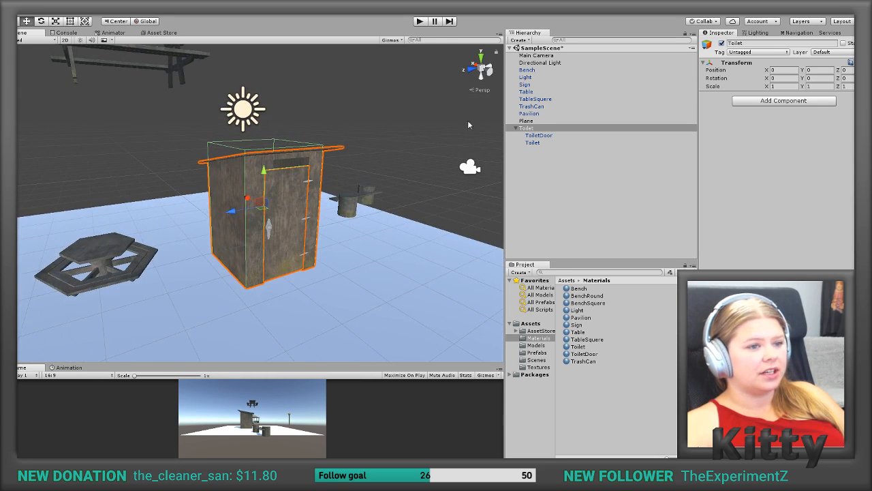
pyautogui.click(539, 352)
pyautogui.moveTo(530, 131); pyautogui.dragTo(590, 336)
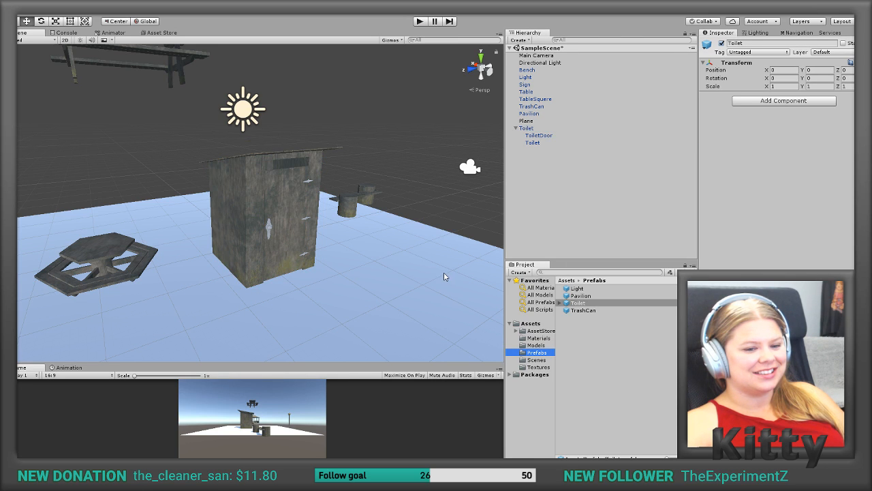
# Step: Move the Toilet instance off the ground plane along the Z axis, to about Z 14.7
pyautogui.scroll(2, 353, 247)
pyautogui.scroll(-6, 354, 246)
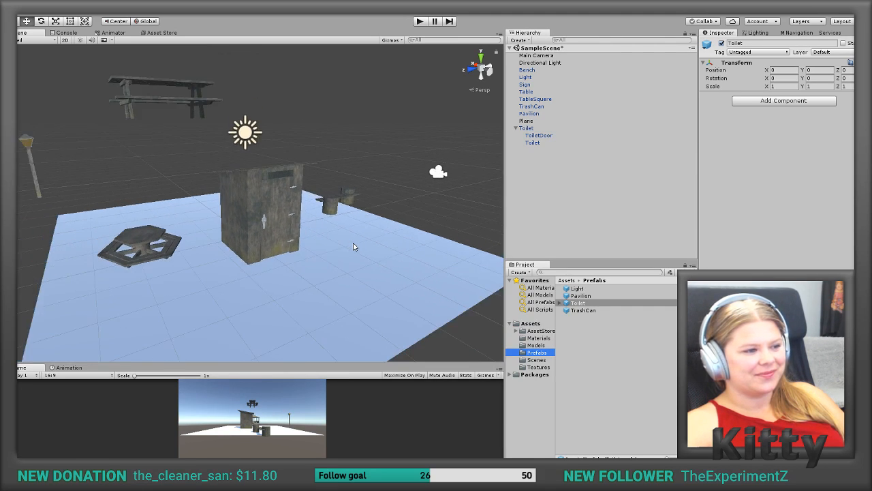
pyautogui.click(290, 223)
pyautogui.scroll(-5, 290, 223)
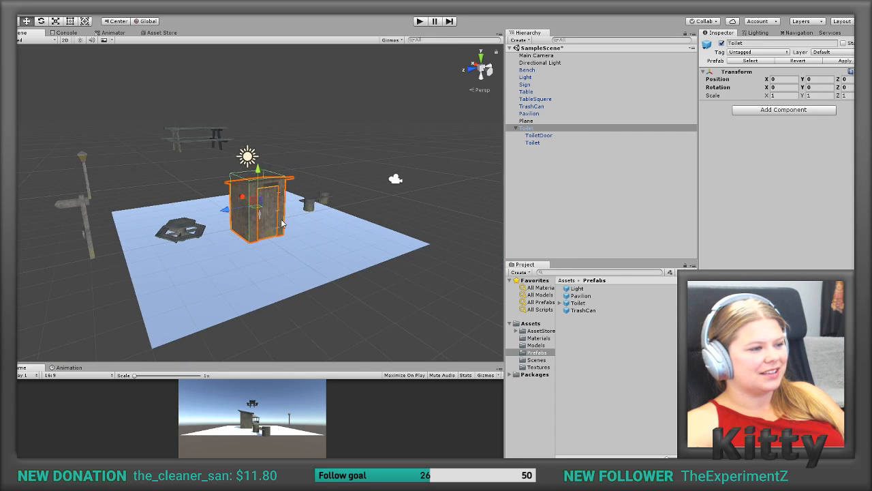
pyautogui.moveTo(229, 215); pyautogui.dragTo(55, 253)
pyautogui.moveTo(55, 253); pyautogui.dragTo(133, 253, button='middle')
# Step: Place the floating TableSquere picnic table at the scene origin with Position X, Y and Z all 0
pyautogui.scroll(-2, 296, 221)
pyautogui.scroll(3, 296, 221)
pyautogui.scroll(7, 295, 220)
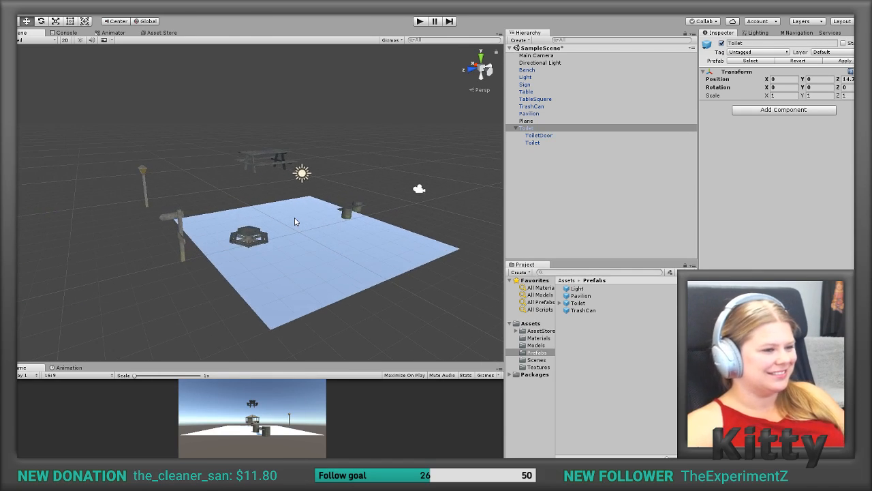
pyautogui.moveTo(302, 259); pyautogui.dragTo(256, 260, button='middle')
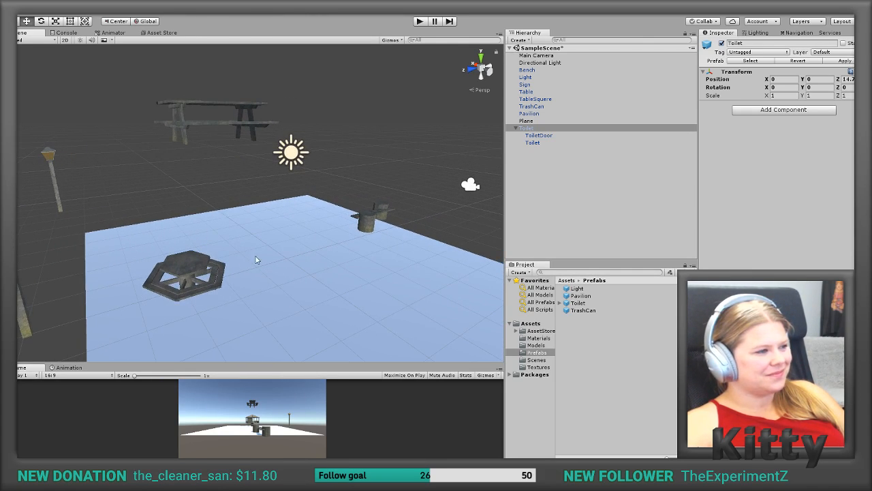
pyautogui.click(190, 106)
pyautogui.click(793, 79)
pyautogui.write('0.0')
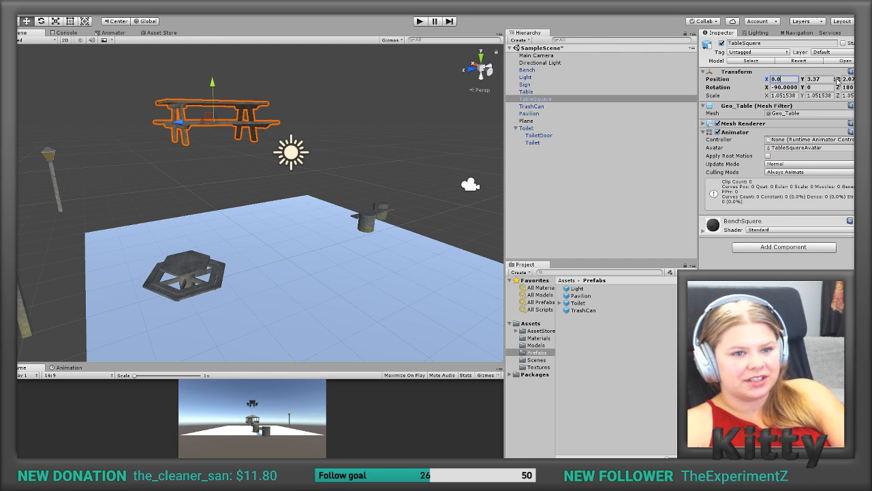
pyautogui.press('Tab')
pyautogui.write('0')
pyautogui.press('Tab')
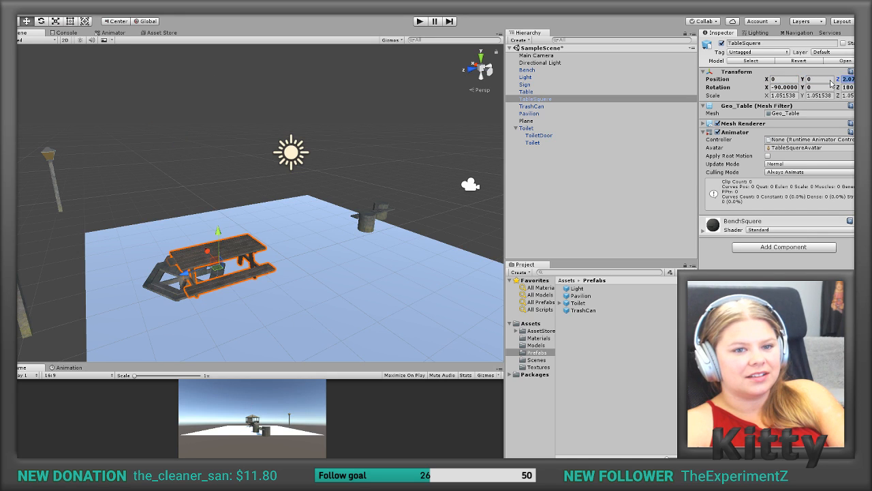
pyautogui.write('0')
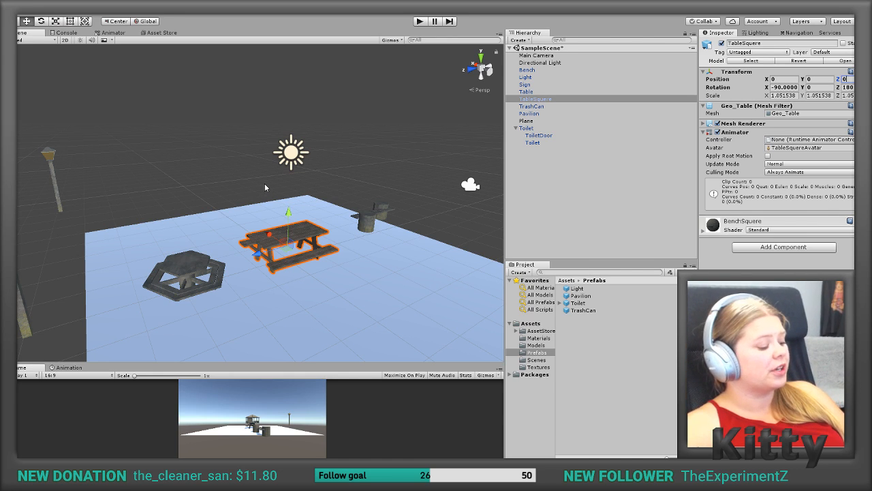
# Step: Switch to 3ds Max and isolate the square picnic table, Geo_Table, in the perspective view
pyautogui.scroll(6, 299, 256)
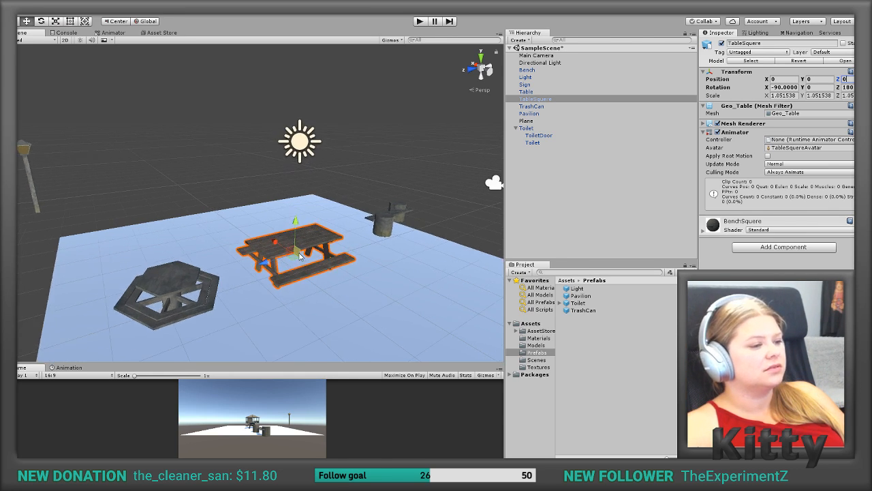
pyautogui.moveTo(275, 210); pyautogui.dragTo(289, 182, button='middle')
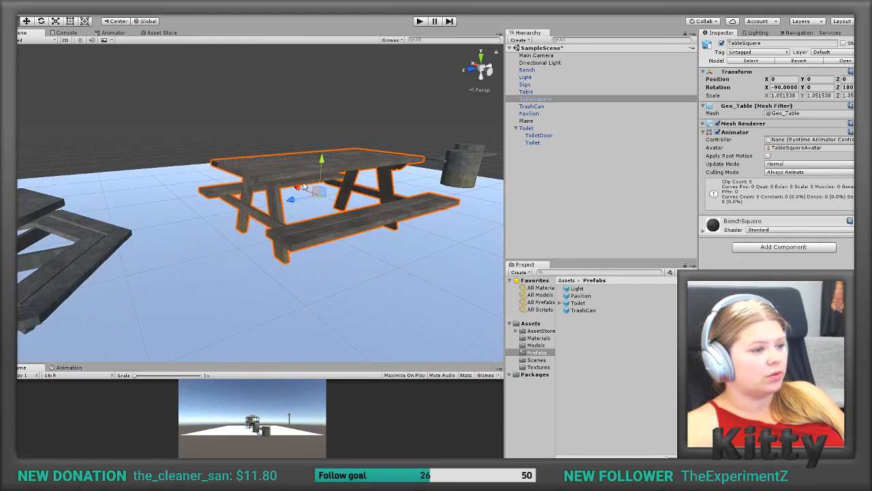
pyautogui.keyDown('alt'); pyautogui.moveTo(332, 189); pyautogui.dragTo(353, 200); pyautogui.keyUp('alt')
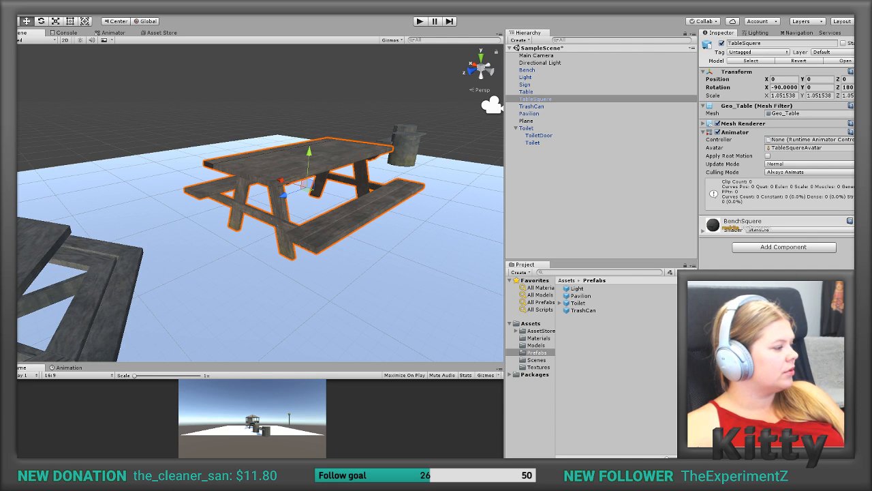
pyautogui.hotkey('alt', 'Tab')
pyautogui.scroll(-10, 293, 283)
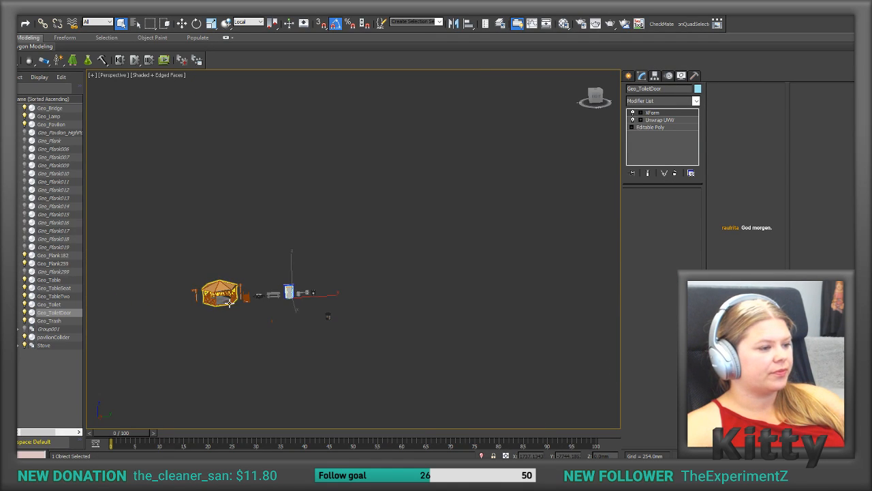
pyautogui.scroll(15, 230, 302)
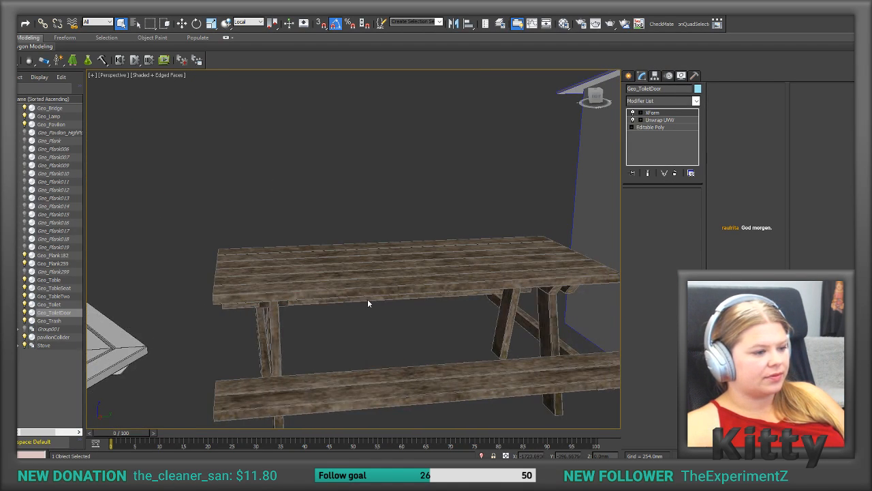
pyautogui.moveTo(368, 288); pyautogui.dragTo(407, 315)
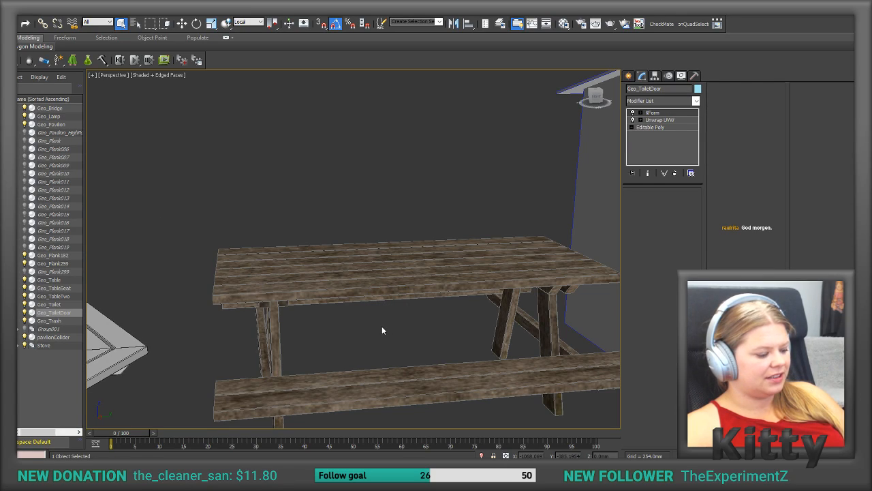
pyautogui.keyDown('alt'); pyautogui.moveTo(383, 326); pyautogui.dragTo(408, 417, button='middle'); pyautogui.keyUp('alt')
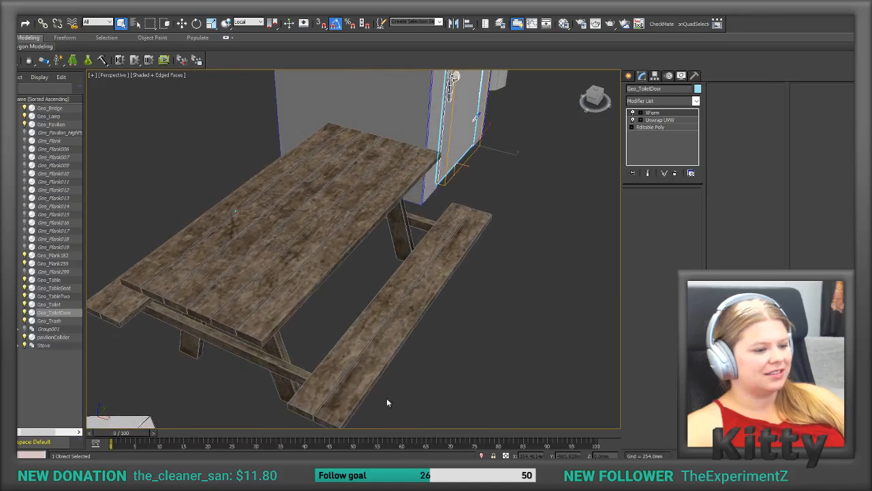
pyautogui.click(353, 372)
pyautogui.press('z')
pyautogui.keyDown('alt'); pyautogui.moveTo(484, 382); pyautogui.dragTo(640, 77, button='middle'); pyautogui.keyUp('alt')
pyautogui.click(512, 328)
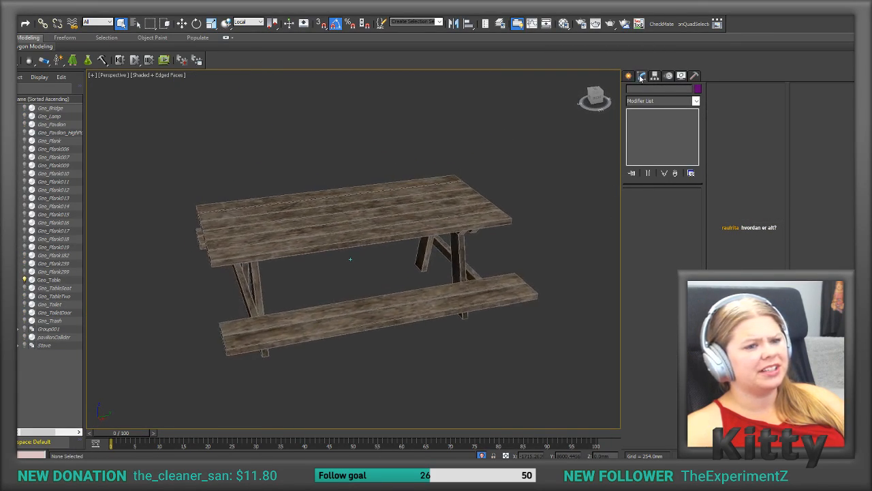
# Step: Turn on 3D snapping and create a box primitive that covers the picnic table's top
pyautogui.click(629, 76)
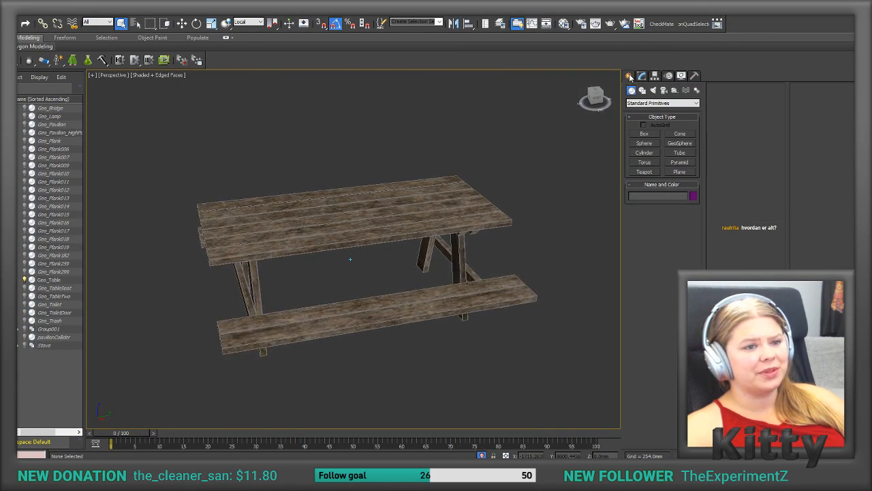
pyautogui.click(644, 134)
pyautogui.keyDown('alt'); pyautogui.moveTo(573, 171); pyautogui.dragTo(538, 179, button='middle'); pyautogui.keyUp('alt')
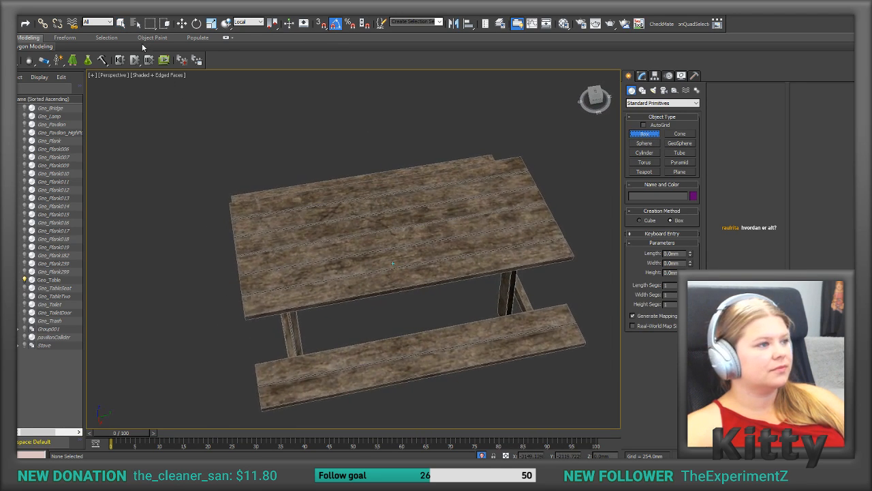
pyautogui.click(322, 23)
pyautogui.keyDown('alt'); pyautogui.moveTo(406, 92); pyautogui.dragTo(460, 137, button='middle'); pyautogui.keyUp('alt')
pyautogui.moveTo(461, 138); pyautogui.dragTo(292, 321)
pyautogui.click(291, 321)
# Step: Create a snapped box over each of the two bench seats, about 2103 by 304 mm and 43.5 mm thick
pyautogui.keyDown('alt'); pyautogui.moveTo(292, 321); pyautogui.dragTo(541, 215, button='middle'); pyautogui.keyUp('alt')
pyautogui.moveTo(541, 216); pyautogui.dragTo(350, 339)
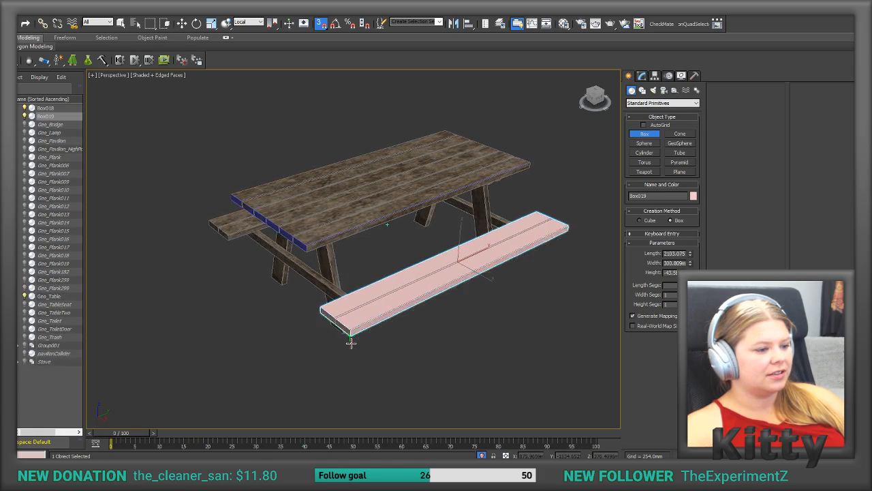
pyautogui.click(356, 339)
pyautogui.keyDown('alt'); pyautogui.moveTo(268, 279); pyautogui.dragTo(539, 277, button='middle'); pyautogui.keyUp('alt')
pyautogui.moveTo(537, 263); pyautogui.dragTo(226, 294)
pyautogui.click(227, 300)
pyautogui.keyDown('alt'); pyautogui.moveTo(228, 299); pyautogui.dragTo(457, 328, button='middle'); pyautogui.keyUp('alt')
# Step: Create a box around one pair of table legs, about 47 by 918 mm and 788 mm high
pyautogui.click(495, 321)
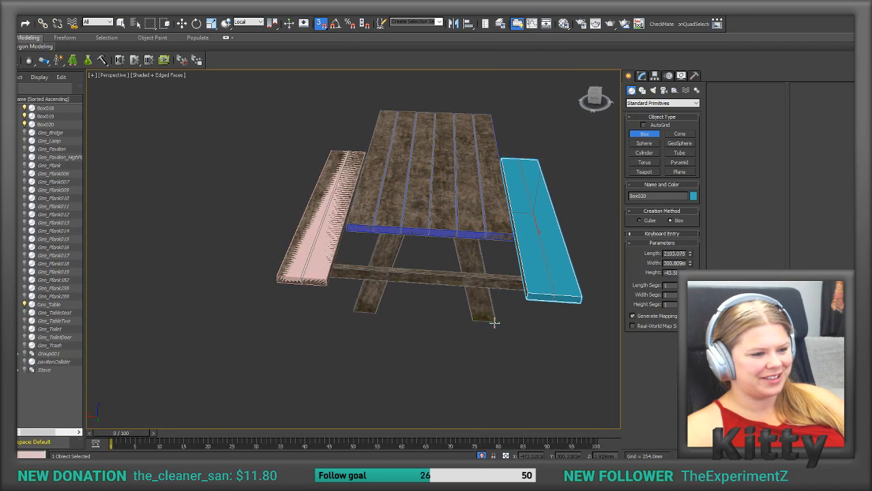
pyautogui.moveTo(354, 312); pyautogui.dragTo(495, 312)
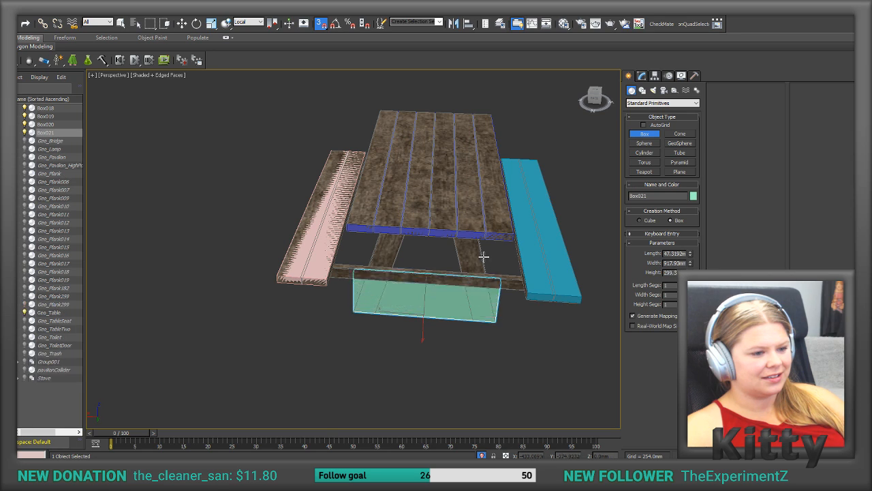
pyautogui.click(487, 227)
pyautogui.keyDown('alt'); pyautogui.moveTo(486, 227); pyautogui.dragTo(389, 214, button='middle'); pyautogui.keyUp('alt')
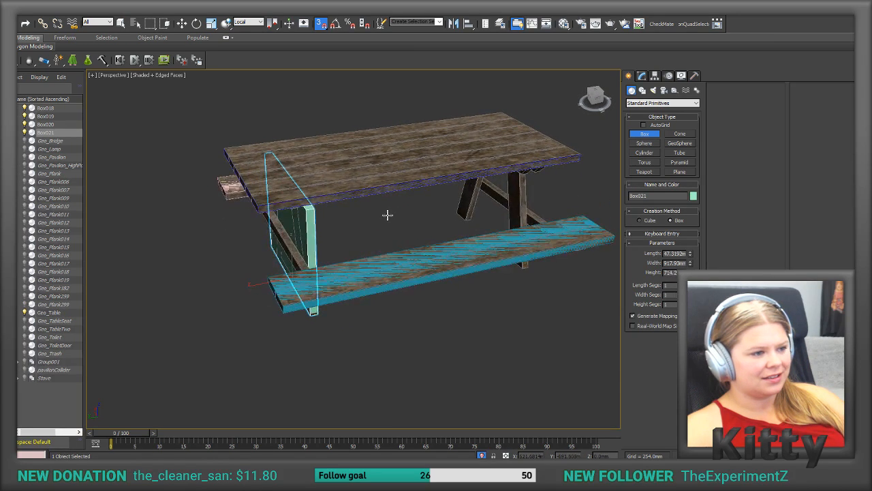
pyautogui.keyDown('alt'); pyautogui.moveTo(332, 200); pyautogui.dragTo(348, 238, button='middle'); pyautogui.keyUp('alt')
pyautogui.click(280, 209)
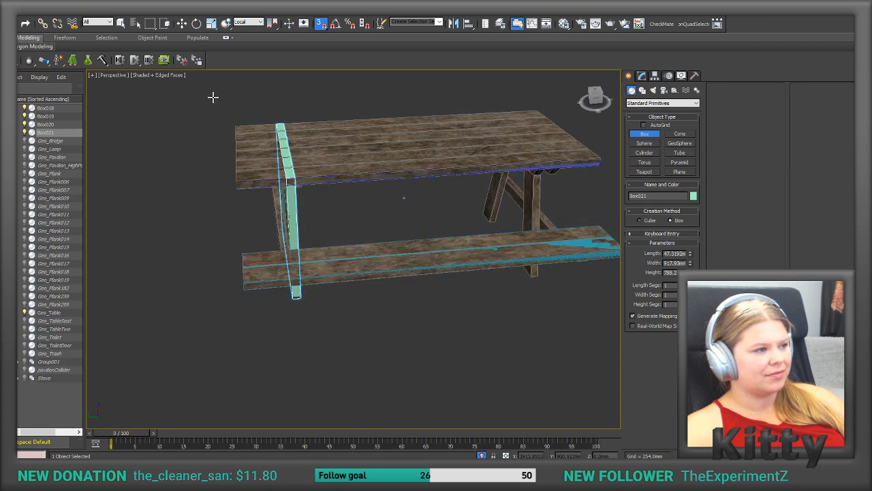
# Step: Move the leg collider box along the table's length to line it up with the legs
pyautogui.click(181, 23)
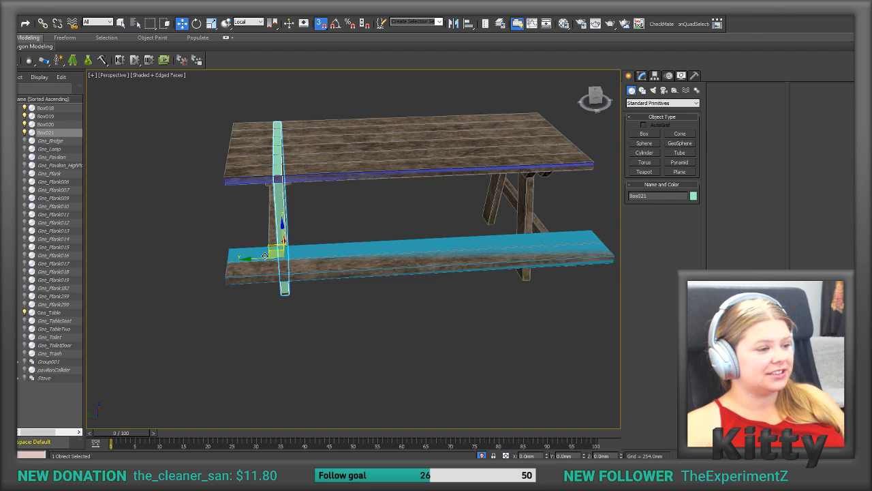
pyautogui.moveTo(260, 259); pyautogui.dragTo(278, 260)
pyautogui.keyDown('alt'); pyautogui.moveTo(391, 197); pyautogui.dragTo(407, 199, button='middle'); pyautogui.keyUp('alt')
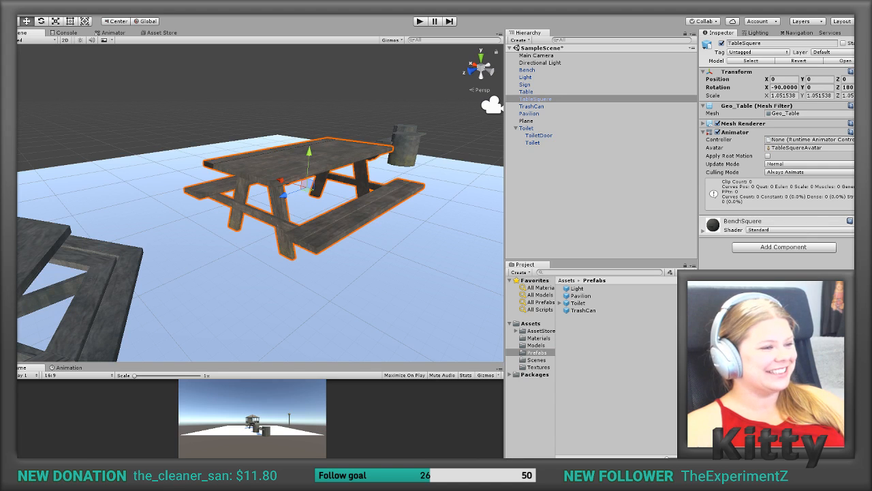
# Step: Switch to Unity and look over the park props in the scene, including the pavilion, toilet and square picnic table
pyautogui.scroll(-8, 221, 216)
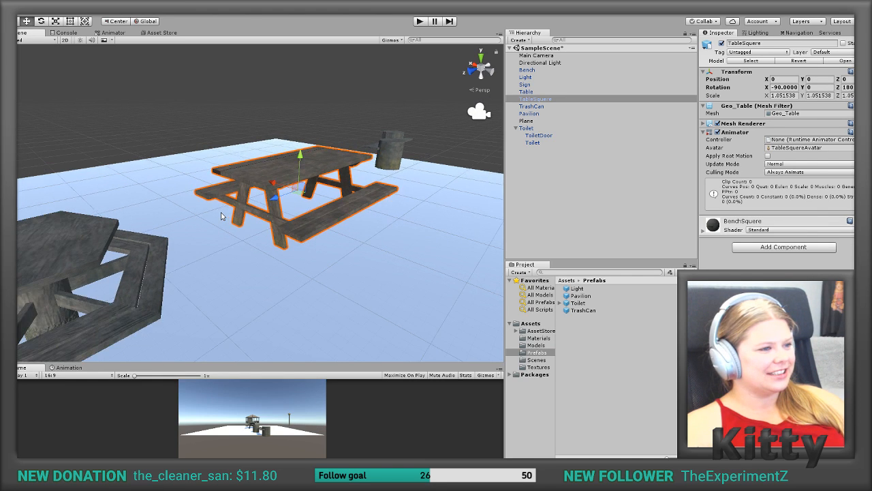
pyautogui.scroll(-5, 222, 216)
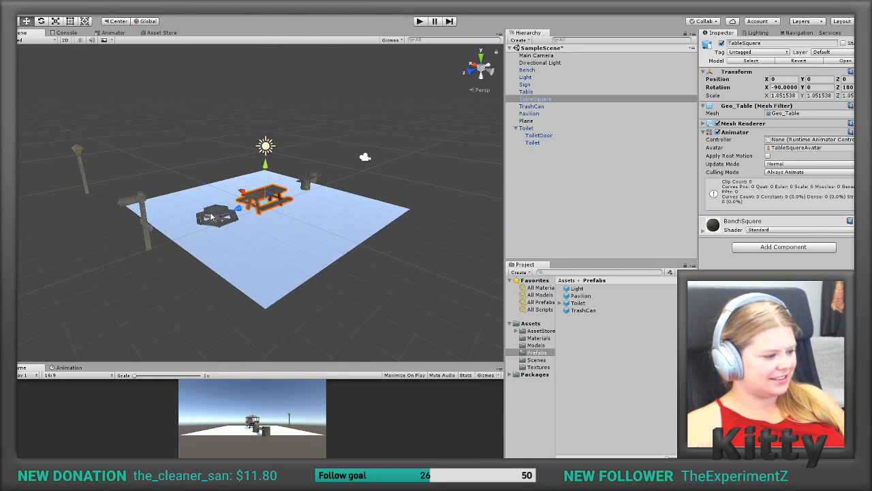
pyautogui.scroll(-3, 206, 216)
pyautogui.moveTo(207, 215); pyautogui.dragTo(393, 148, button='middle')
pyautogui.keyDown('alt'); pyautogui.moveTo(393, 148); pyautogui.dragTo(142, 176); pyautogui.keyUp('alt')
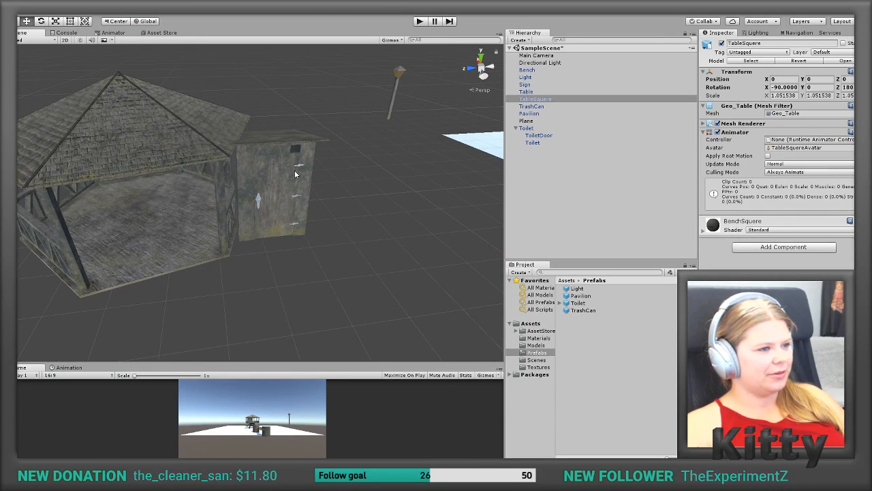
pyautogui.click(288, 177)
pyautogui.moveTo(266, 182); pyautogui.dragTo(315, 181)
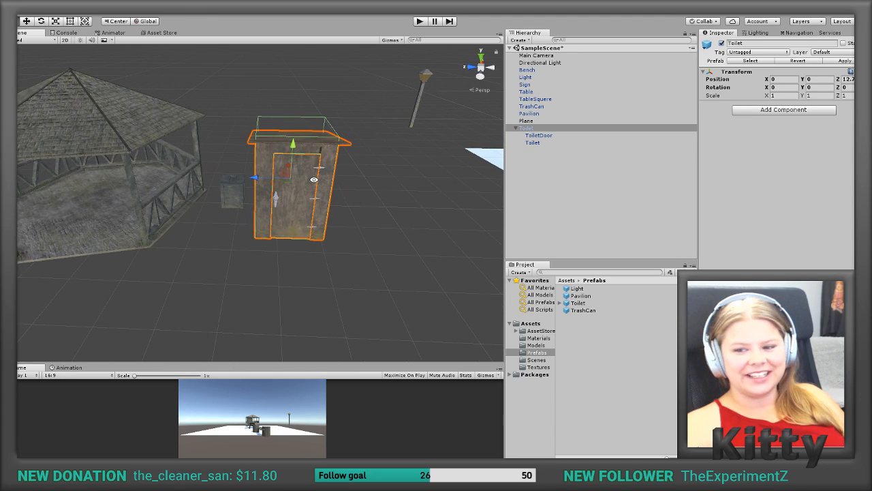
pyautogui.scroll(-5, 331, 187)
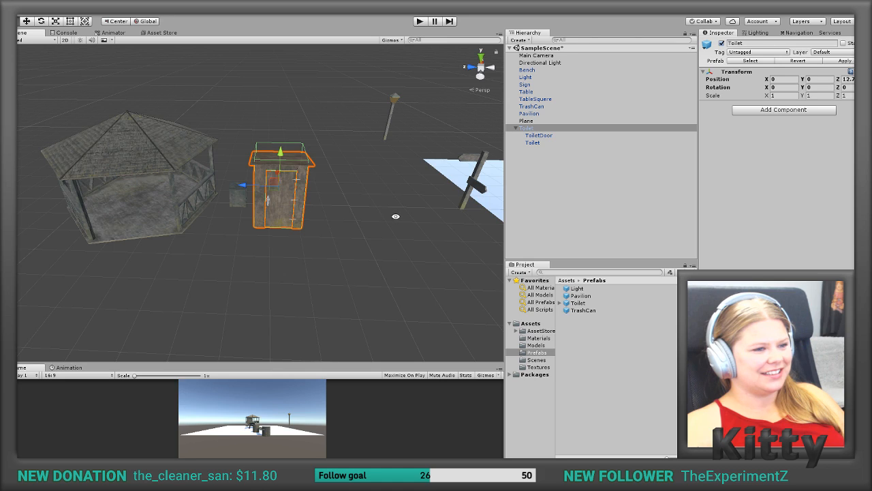
pyautogui.keyDown('alt'); pyautogui.moveTo(396, 216); pyautogui.dragTo(356, 216); pyautogui.keyUp('alt')
pyautogui.click(385, 218)
pyautogui.keyDown('alt'); pyautogui.moveTo(442, 205); pyautogui.dragTo(263, 198); pyautogui.keyUp('alt')
pyautogui.scroll(-2, 262, 198)
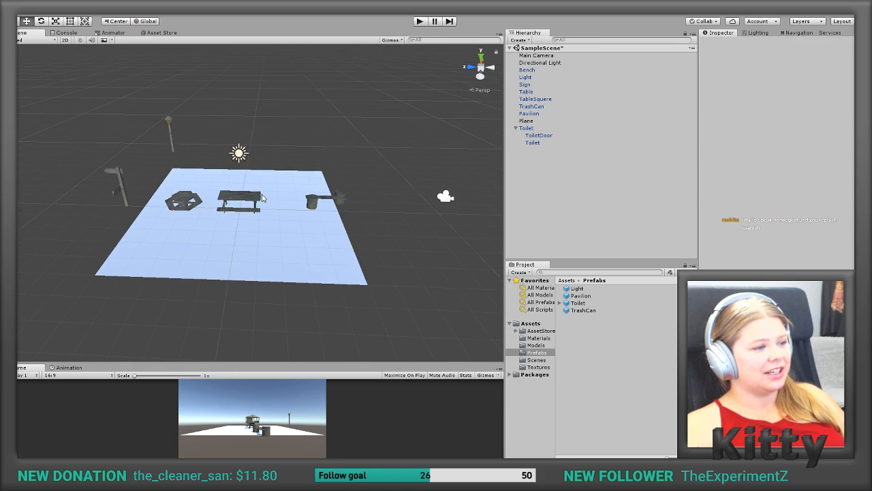
pyautogui.scroll(5, 262, 198)
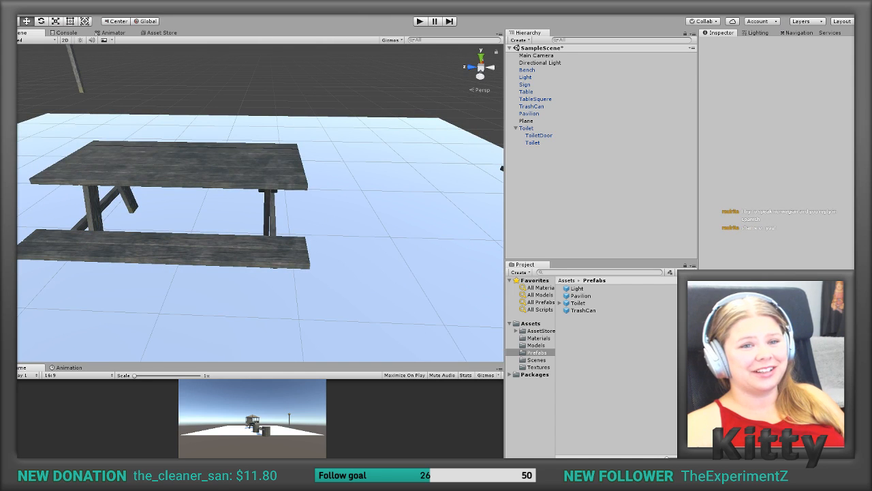
# Step: Return to 3ds Max, increase the leg box's length to about 82.8 mm and reposition it over the legs
pyautogui.hotkey('alt', 'Tab')
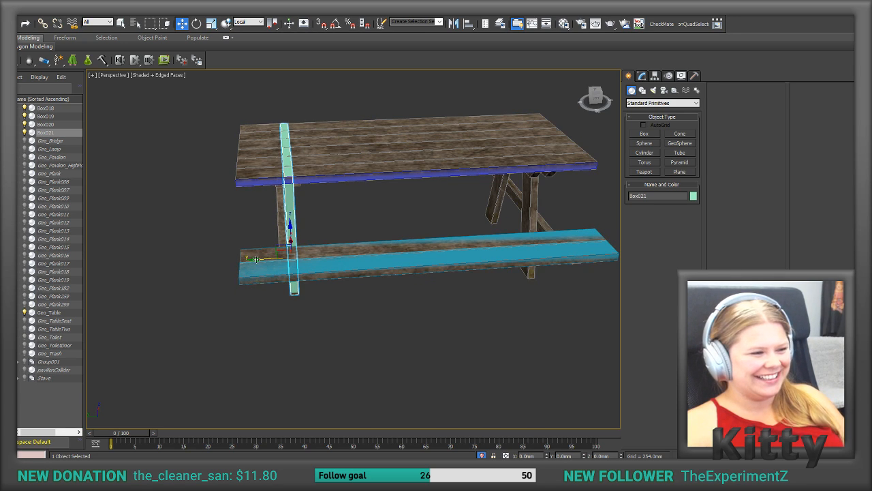
pyautogui.moveTo(256, 259)
pyautogui.mouseDown()
pyautogui.moveTo(247, 261)
pyautogui.moveTo(258, 259)
pyautogui.mouseUp()
pyautogui.click(642, 75)
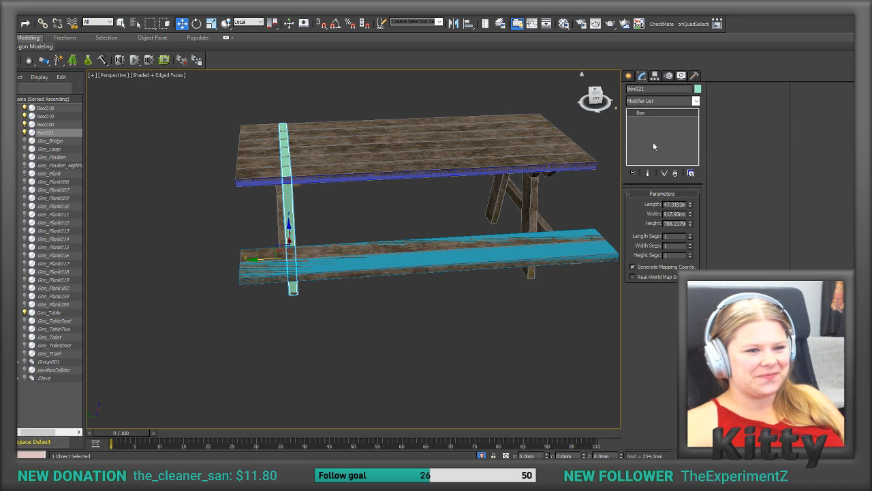
pyautogui.moveTo(691, 204); pyautogui.dragTo(680, 172)
pyautogui.moveTo(268, 257); pyautogui.dragTo(261, 258)
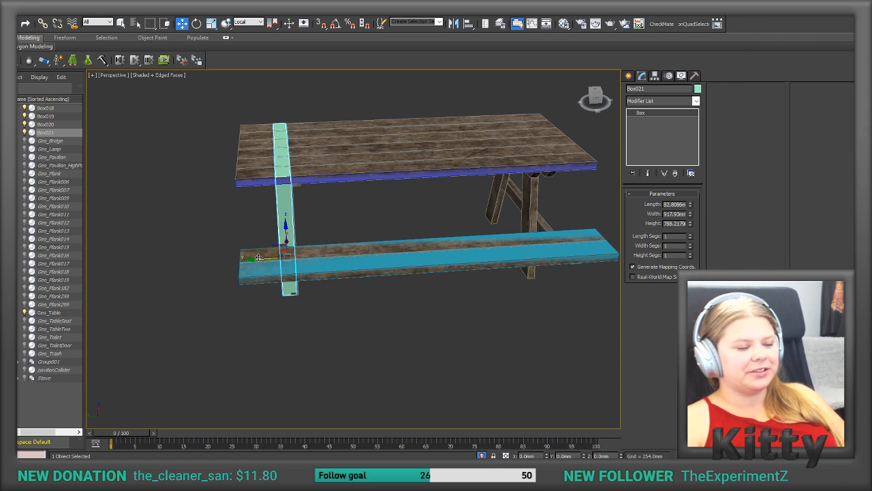
# Step: Clone the leg box as a single copy onto the legs at the table's other end
pyautogui.keyDown('shift'); pyautogui.moveTo(258, 256); pyautogui.dragTo(481, 259); pyautogui.keyUp('shift')
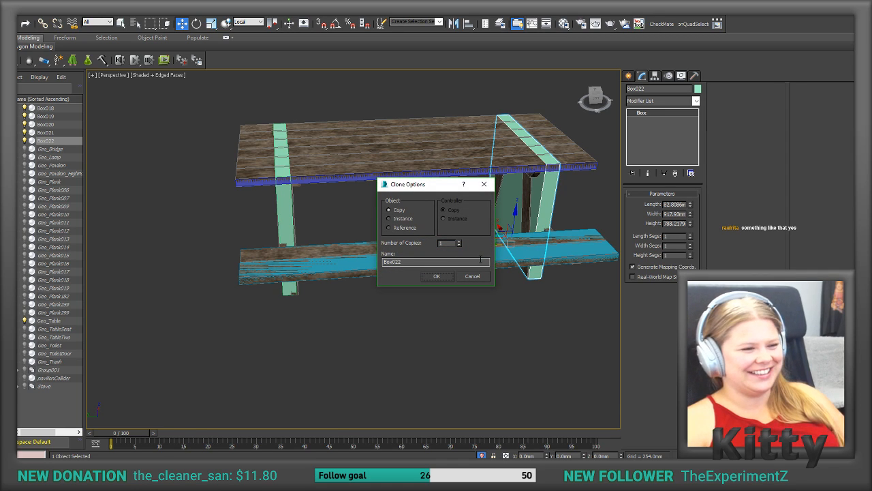
pyautogui.click(446, 276)
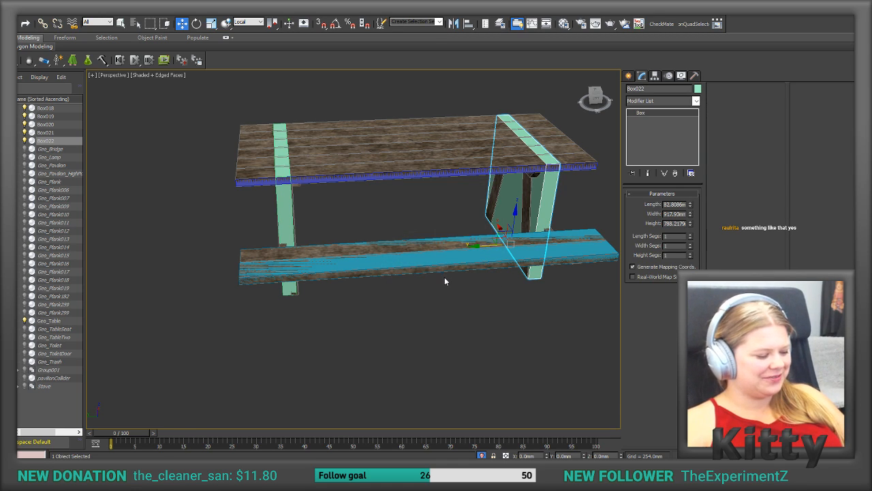
pyautogui.keyDown('alt'); pyautogui.moveTo(475, 281); pyautogui.dragTo(437, 157, button='middle'); pyautogui.keyUp('alt')
# Step: Hide the textured picnic table, Geo_Table, leaving only the collider boxes displayed
pyautogui.click(358, 129)
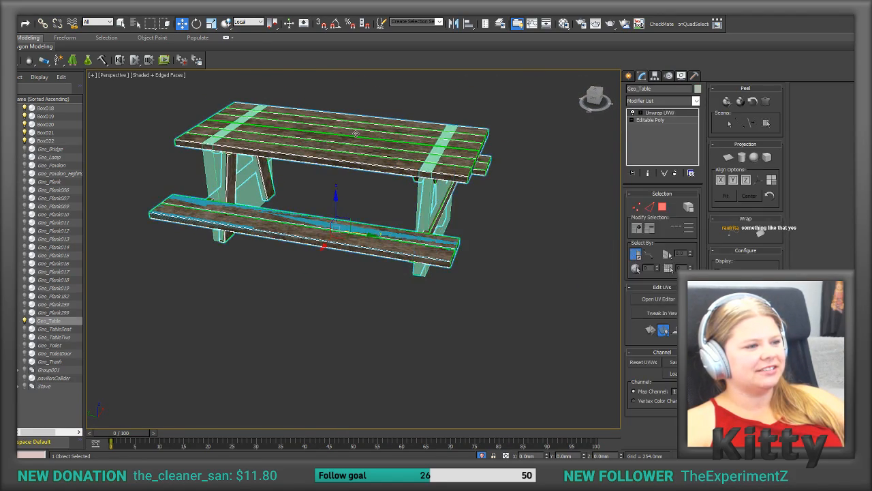
pyautogui.rightClick(318, 285)
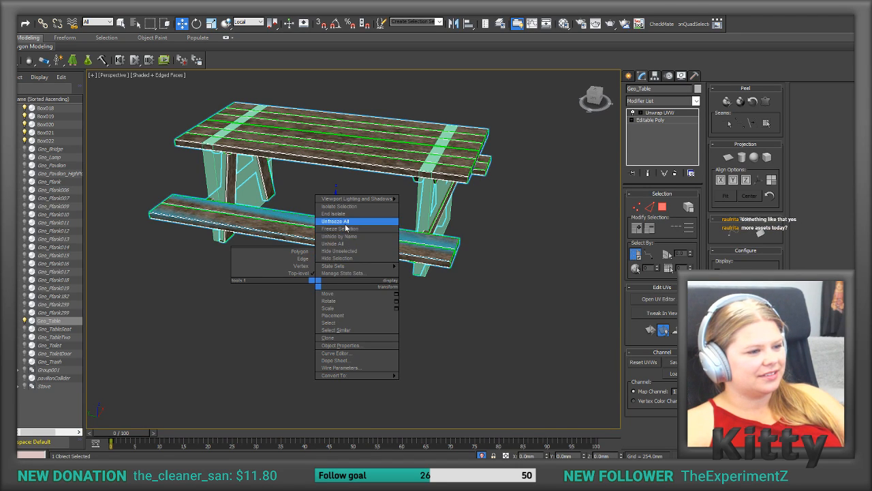
pyautogui.click(343, 257)
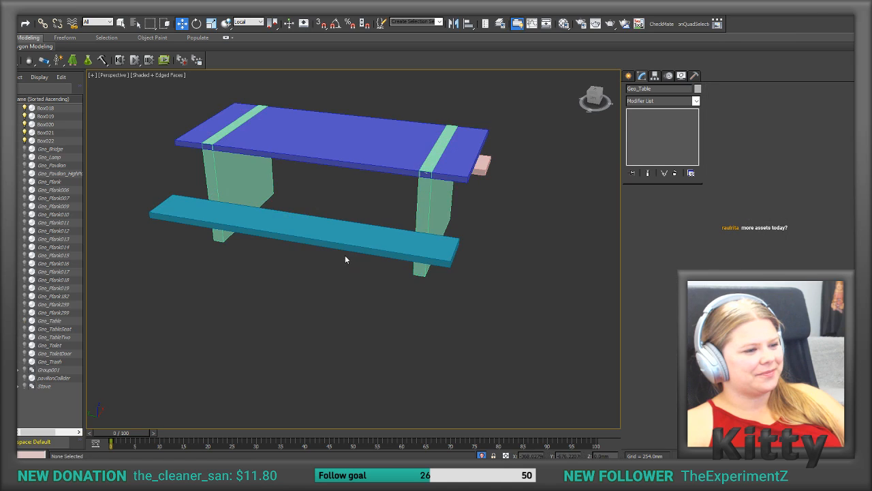
# Step: Convert the front bench seat's collider box, Box020, to an Editable Poly
pyautogui.keyDown('alt'); pyautogui.moveTo(458, 257); pyautogui.dragTo(422, 248, button='middle'); pyautogui.keyUp('alt')
pyautogui.scroll(-2, 421, 248)
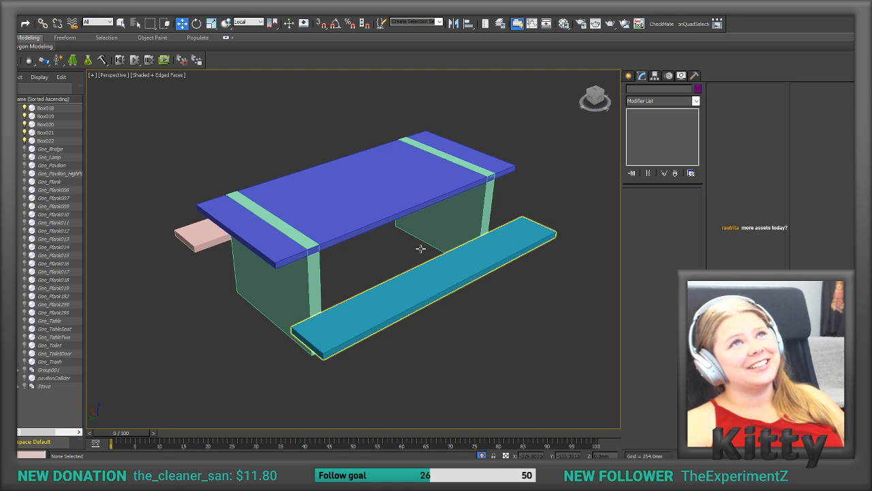
pyautogui.click(439, 284)
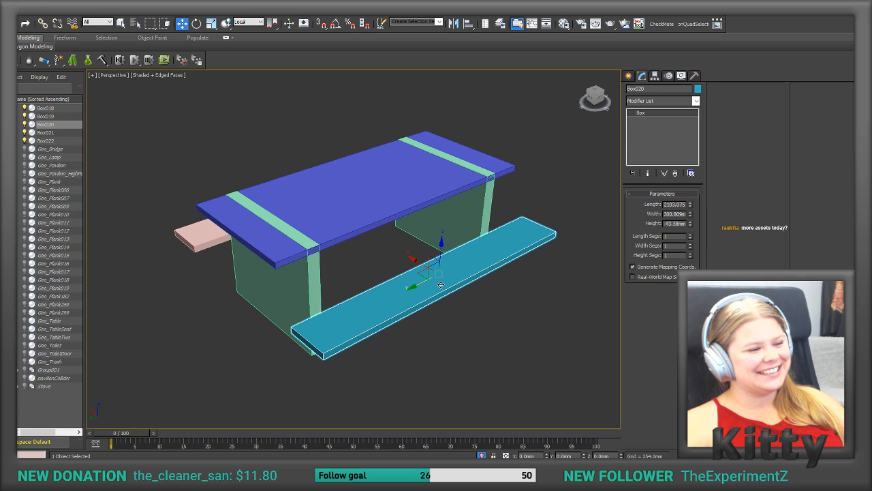
pyautogui.keyDown('alt'); pyautogui.moveTo(600, 184); pyautogui.dragTo(623, 162, button='middle'); pyautogui.keyUp('alt')
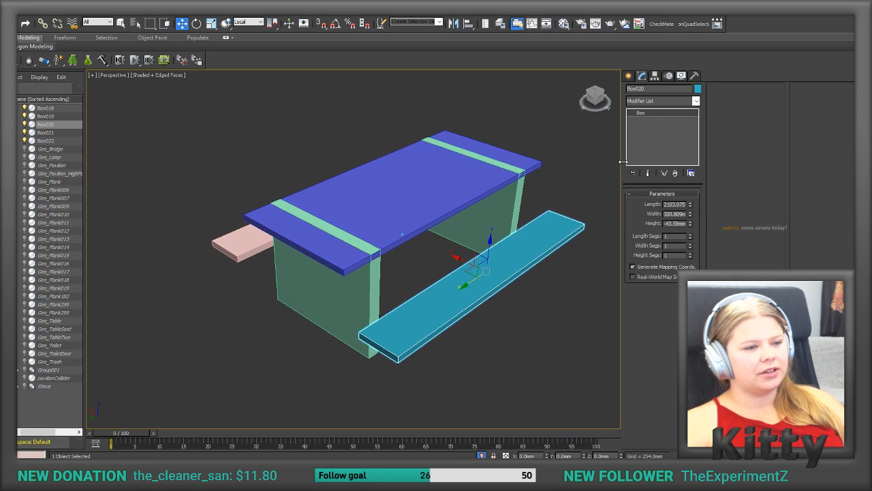
pyautogui.rightClick(657, 143)
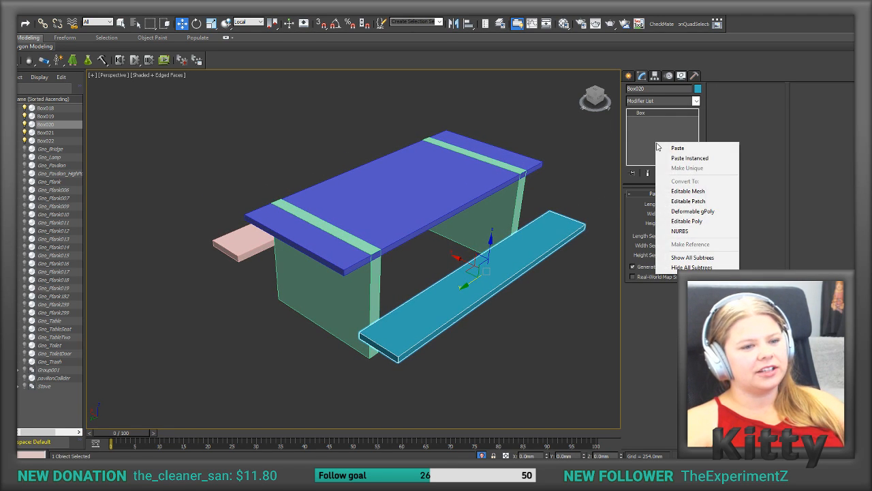
pyautogui.click(678, 221)
# Step: Attach the tabletop box, both leg boxes and the other bench seat box to Box020
pyautogui.click(722, 156)
pyautogui.click(478, 164)
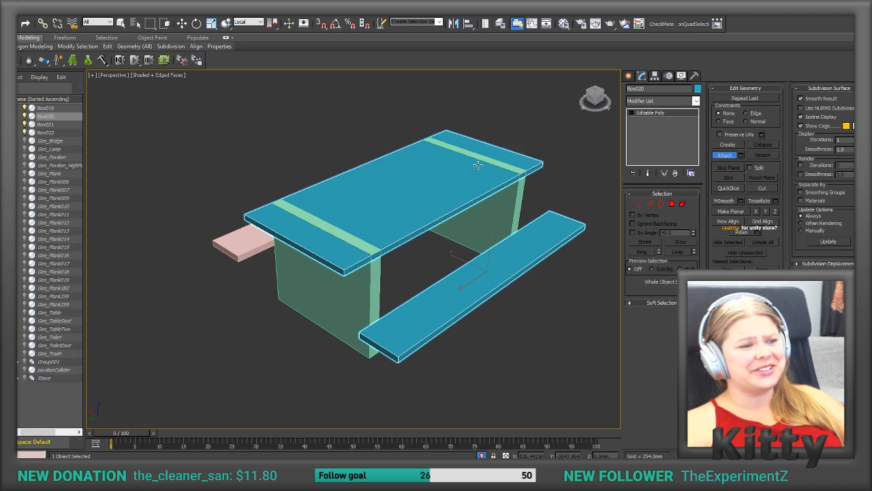
pyautogui.click(519, 193)
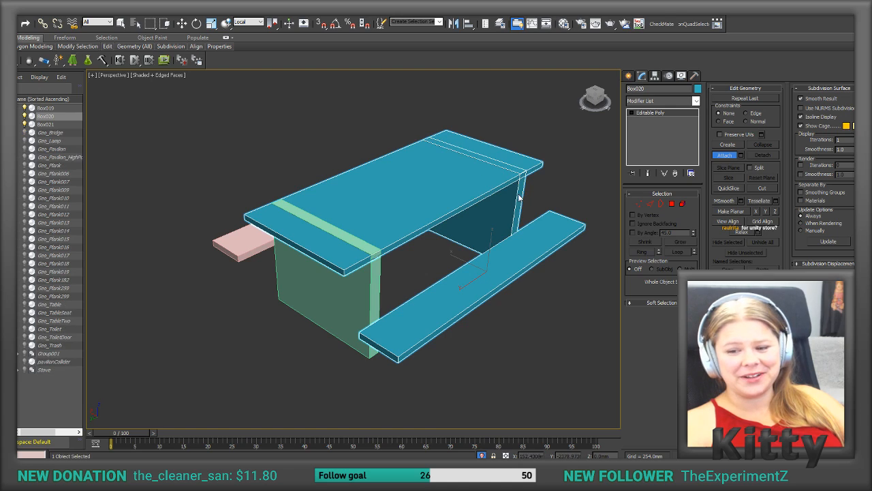
pyautogui.click(304, 278)
pyautogui.click(243, 247)
pyautogui.press('w')
# Step: Unhide all objects and check the combined collider against the textured picnic table
pyautogui.keyDown('alt'); pyautogui.moveTo(536, 251); pyautogui.dragTo(593, 200, button='middle'); pyautogui.keyUp('alt')
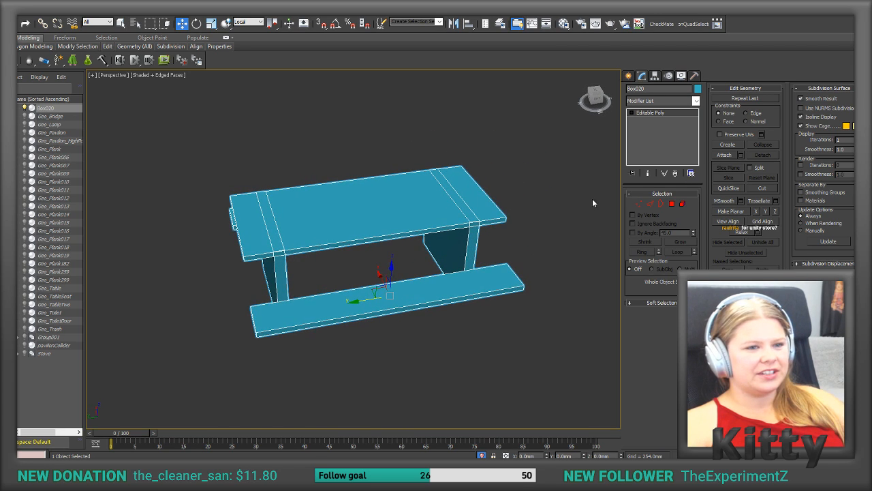
pyautogui.rightClick(545, 175)
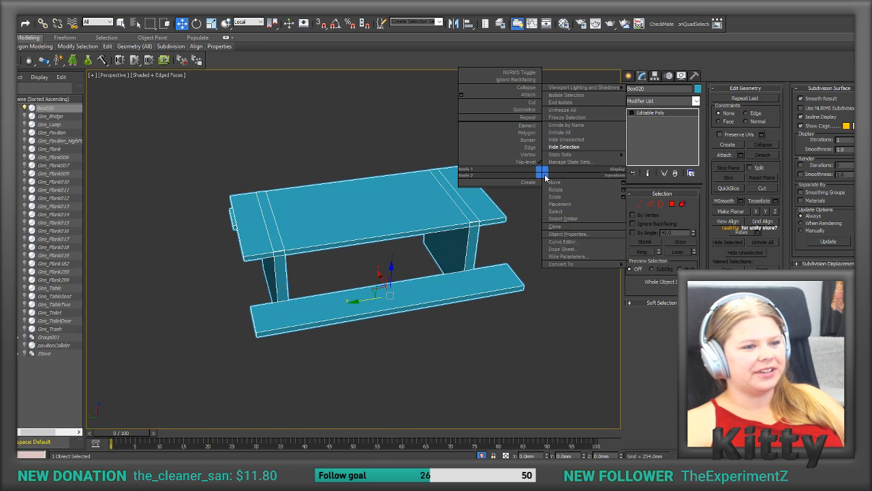
pyautogui.click(558, 133)
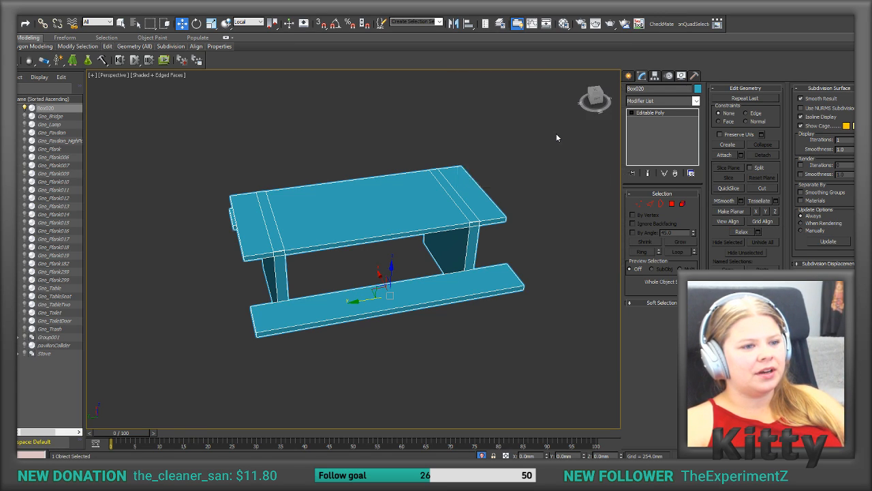
pyautogui.keyDown('alt'); pyautogui.moveTo(477, 217); pyautogui.dragTo(422, 251, button='middle'); pyautogui.keyUp('alt')
pyautogui.click(452, 286)
pyautogui.scroll(6, 423, 251)
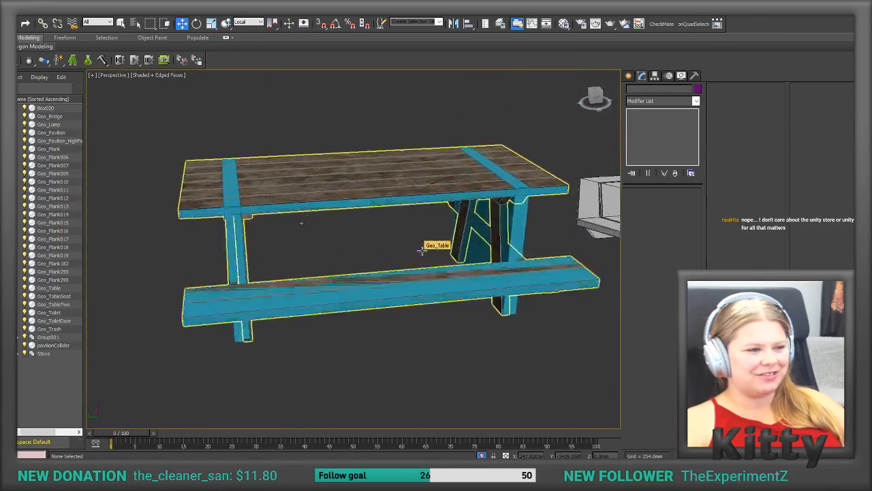
# Step: Align the combined collider's pivot to Geo_Table's pivot point in X, Y and Z, affecting the pivot only
pyautogui.click(504, 267)
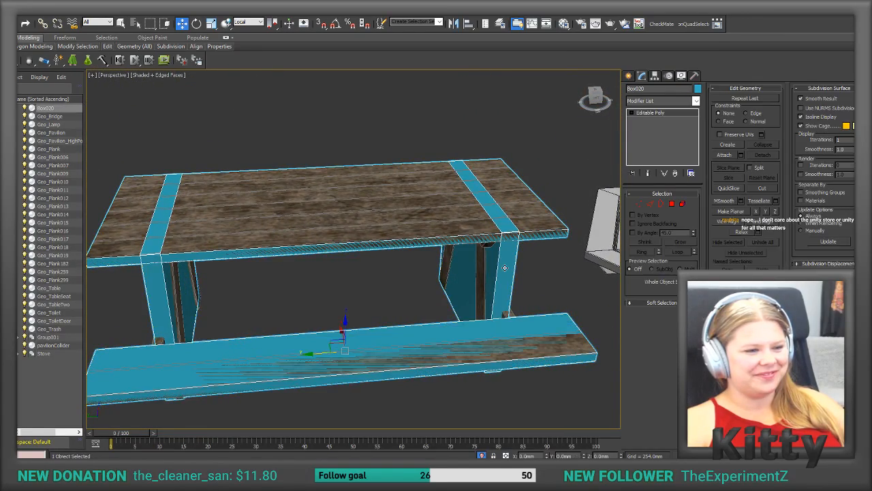
pyautogui.keyDown('alt'); pyautogui.moveTo(504, 267); pyautogui.dragTo(504, 267, button='middle'); pyautogui.keyUp('alt')
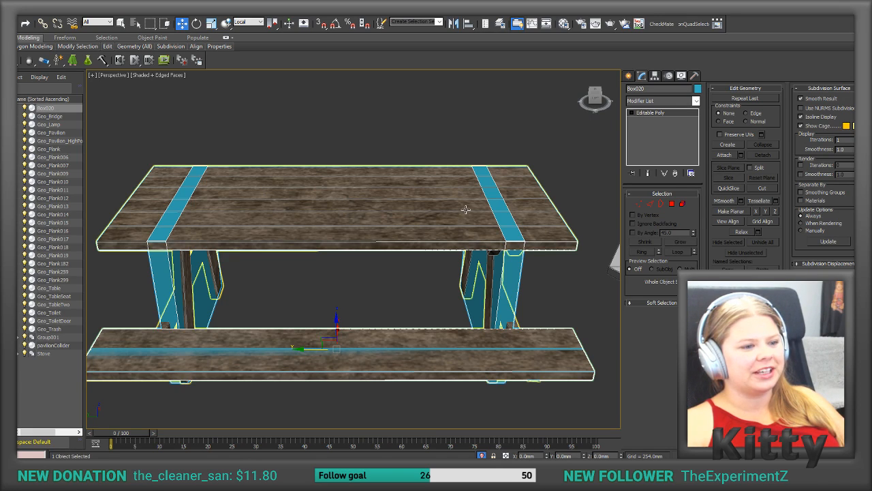
pyautogui.click(655, 75)
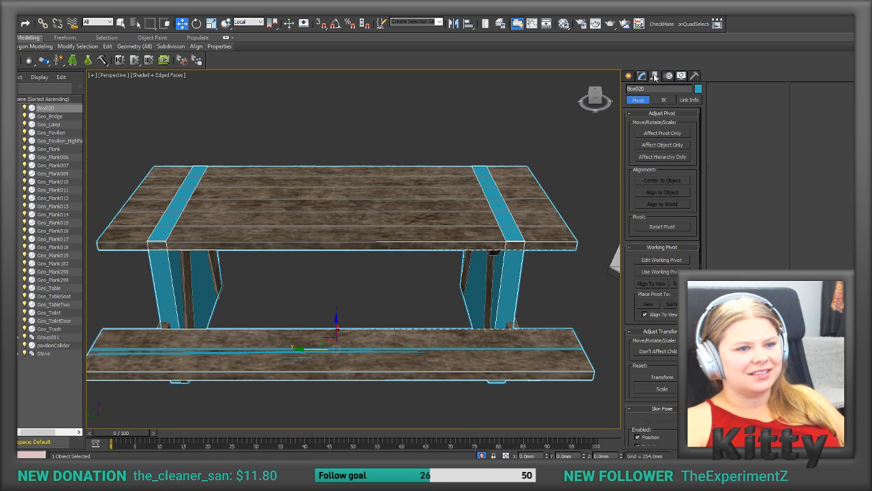
pyautogui.click(659, 134)
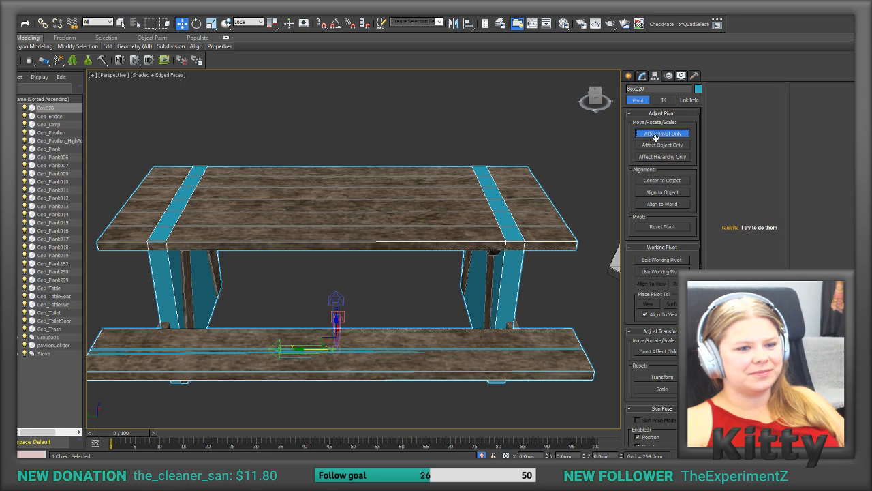
pyautogui.click(468, 24)
pyautogui.click(383, 215)
pyautogui.click(393, 178)
pyautogui.click(446, 179)
pyautogui.click(476, 182)
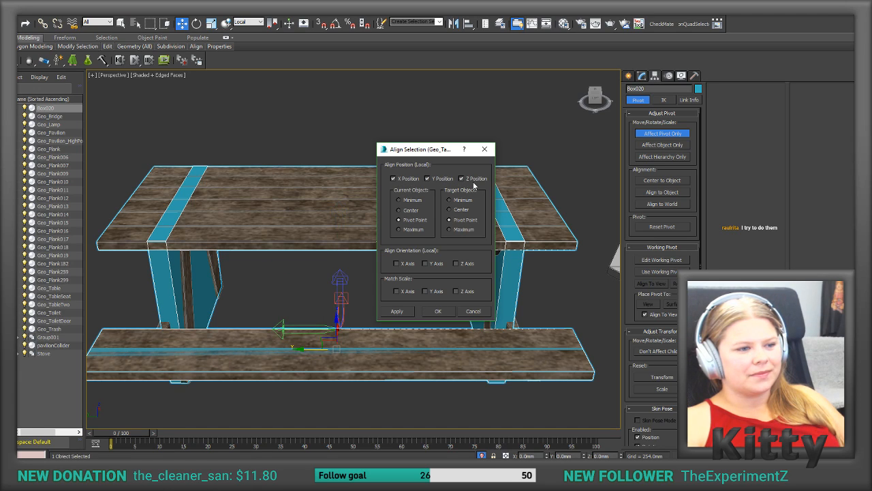
pyautogui.click(408, 312)
pyautogui.click(439, 311)
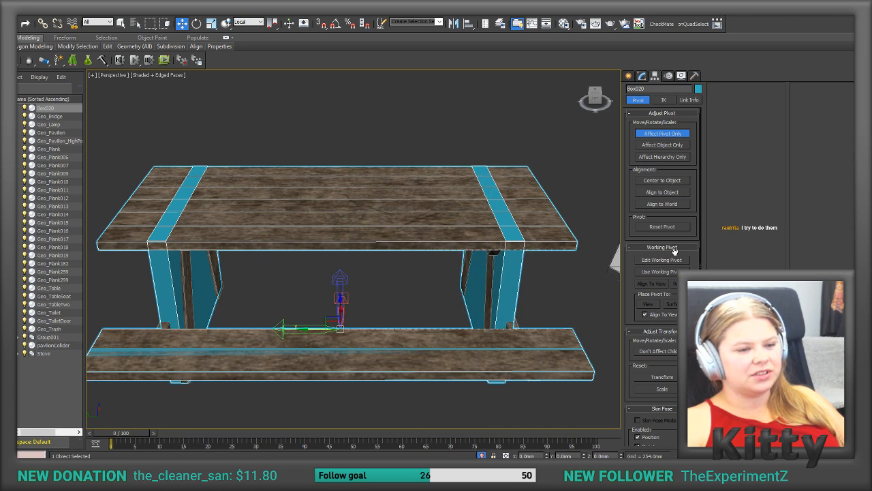
pyautogui.click(668, 132)
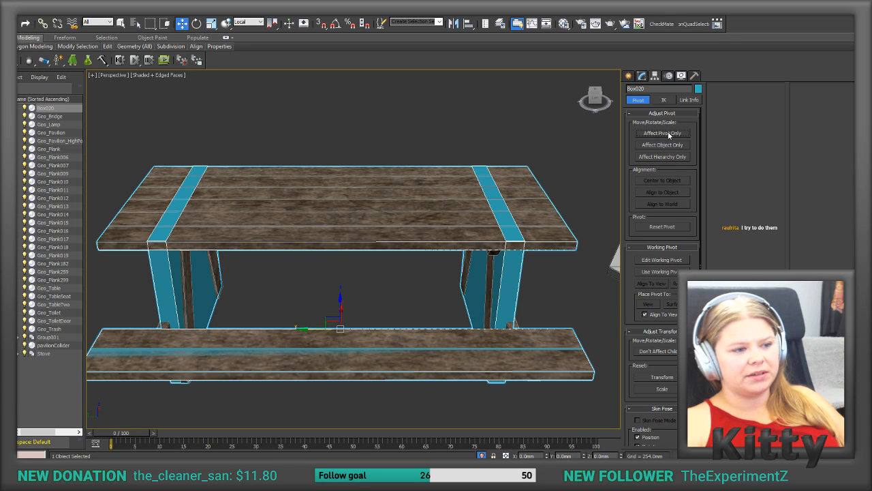
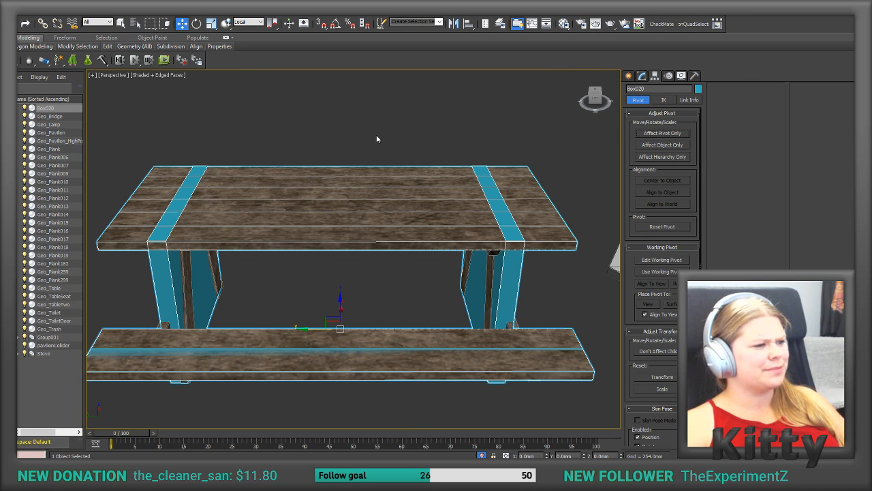
# Step: Reset the XForm of the combined collider Box020 and collapse its modifier stack to an Editable Poly
pyautogui.keyDown('alt'); pyautogui.moveTo(372, 141); pyautogui.dragTo(477, 225, button='middle'); pyautogui.keyUp('alt')
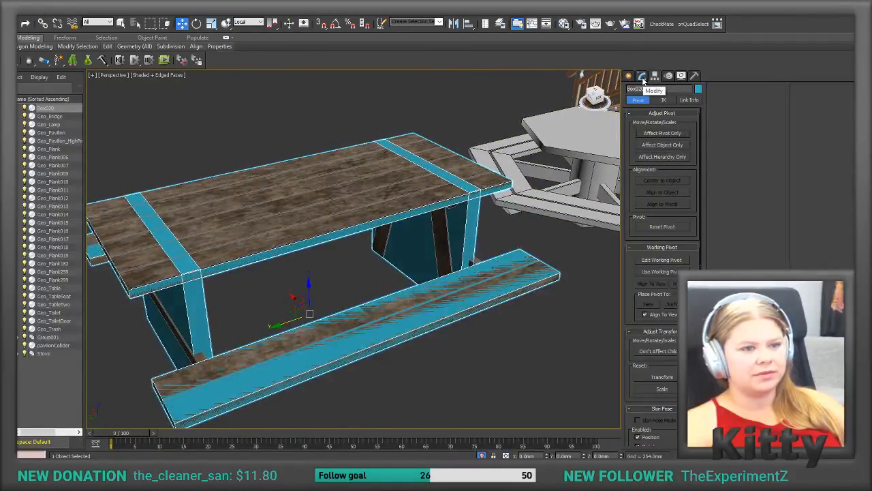
pyautogui.click(642, 76)
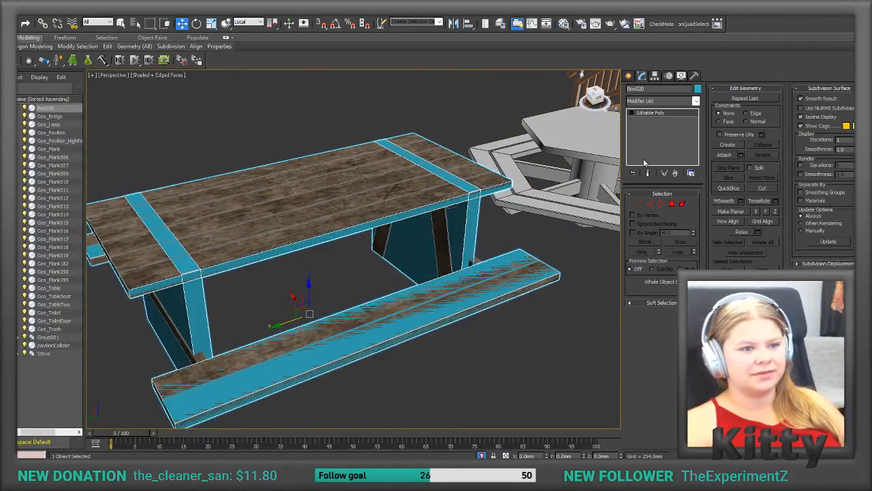
pyautogui.click(694, 76)
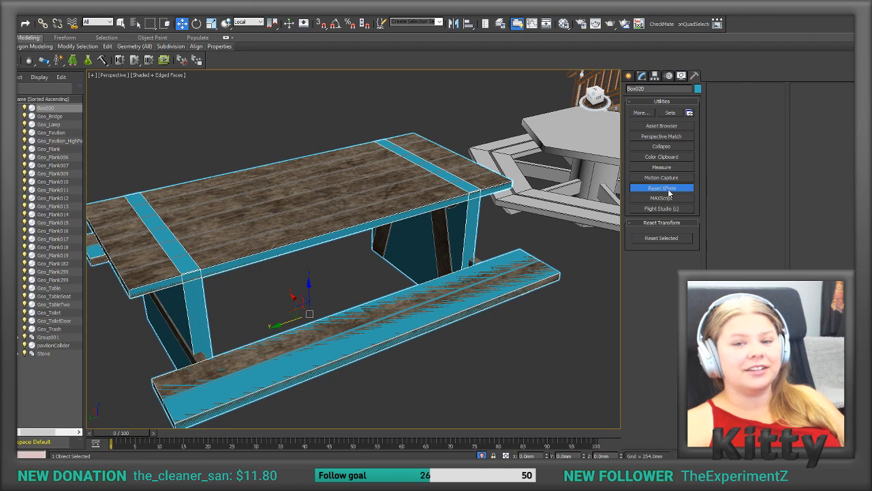
pyautogui.click(653, 240)
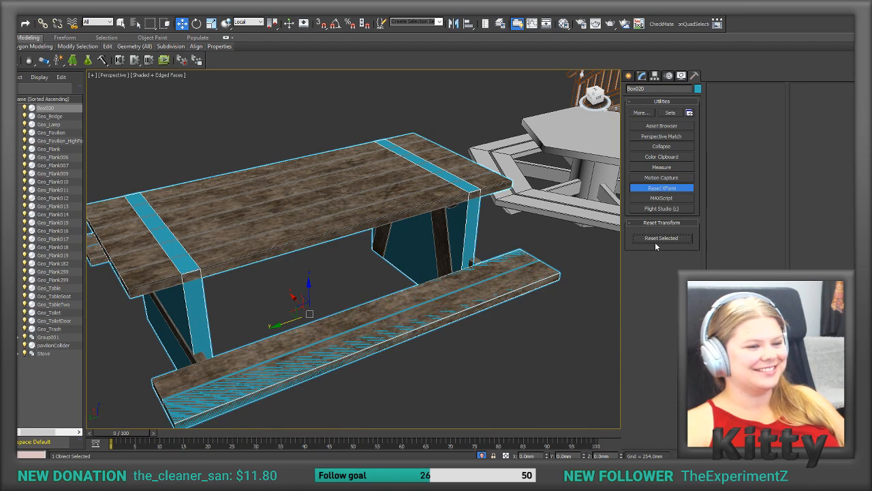
pyautogui.click(640, 76)
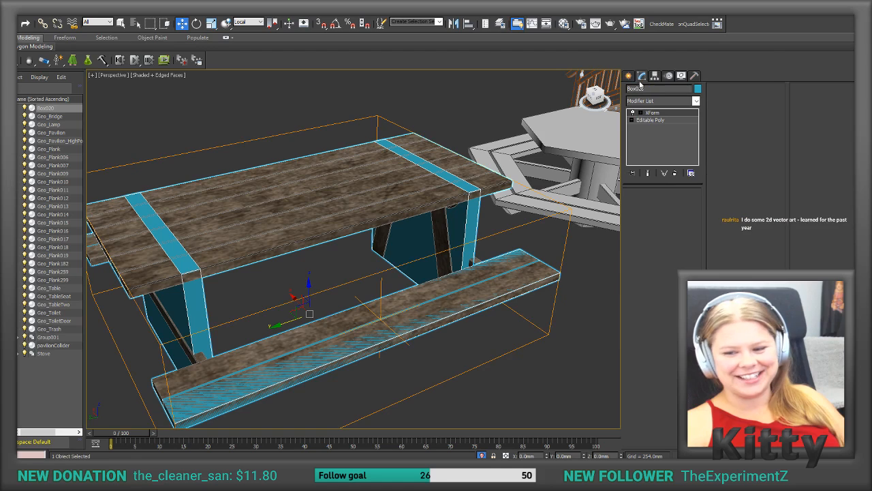
pyautogui.rightClick(644, 161)
pyautogui.click(666, 252)
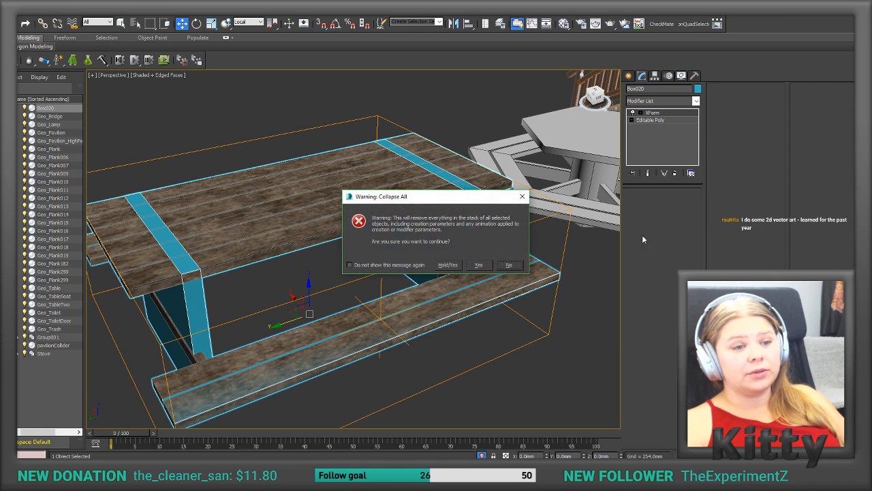
pyautogui.click(443, 265)
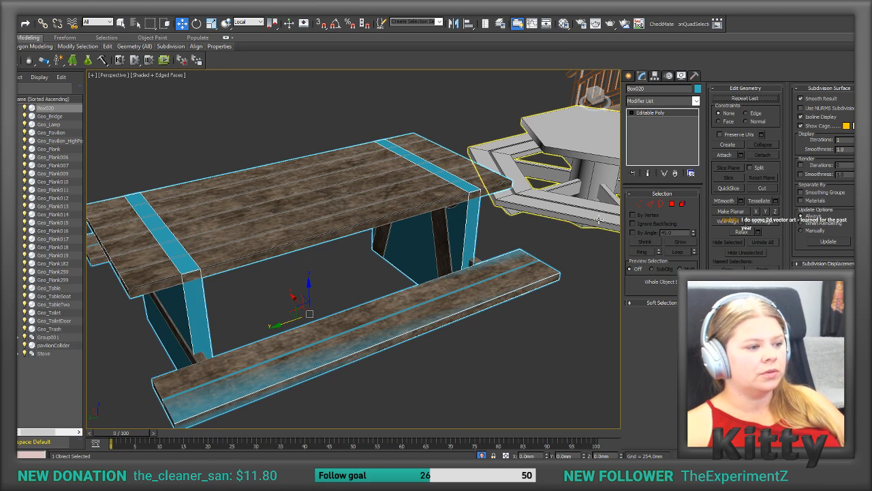
# Step: Reset the XForm of Geo_Table and collapse its whole modifier stack, including the Unwrap UVW modifier
pyautogui.click(327, 221)
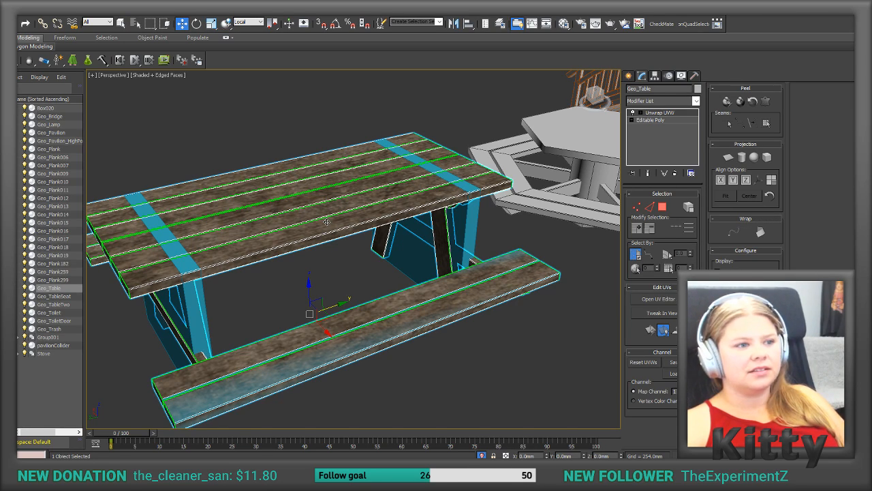
pyautogui.rightClick(656, 144)
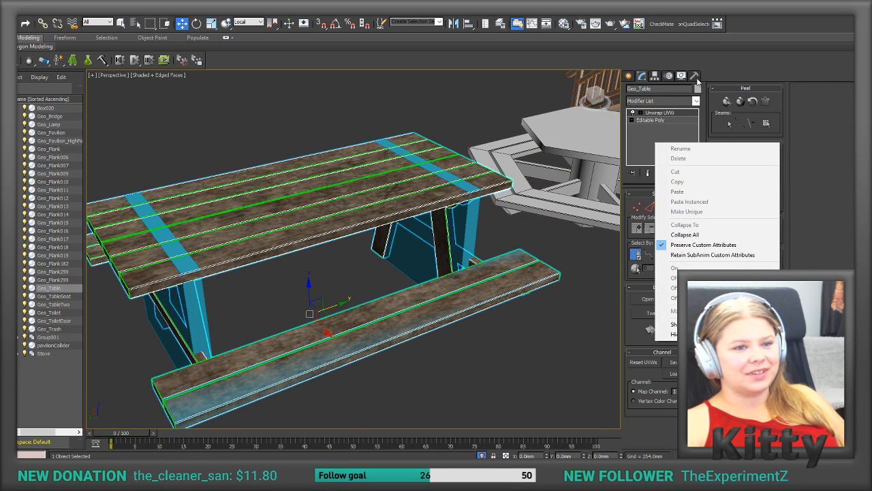
pyautogui.click(696, 77)
pyautogui.click(661, 187)
pyautogui.click(657, 239)
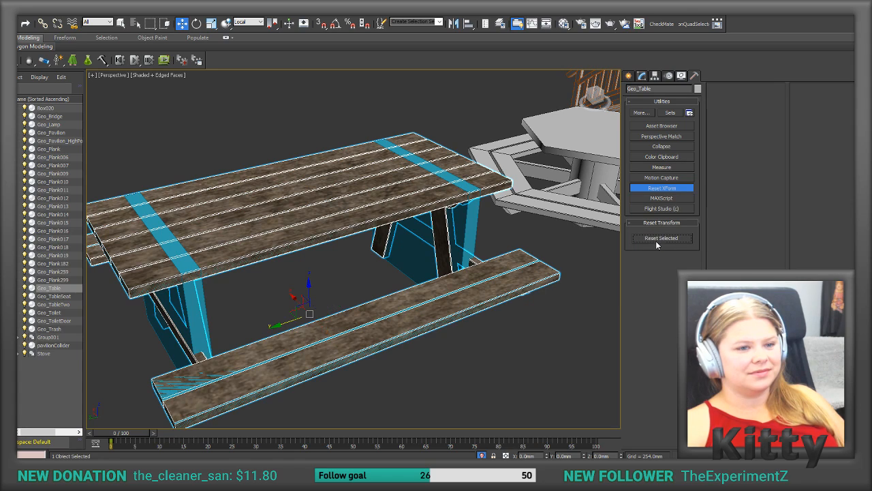
pyautogui.click(643, 76)
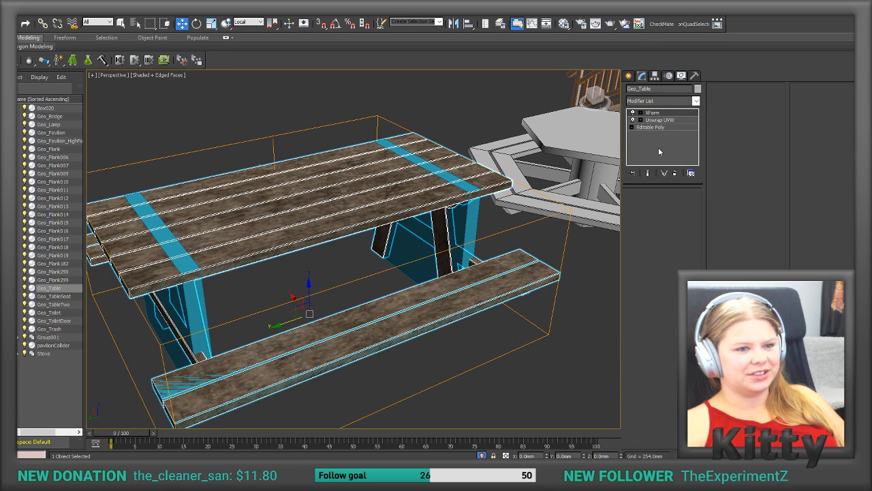
pyautogui.rightClick(658, 149)
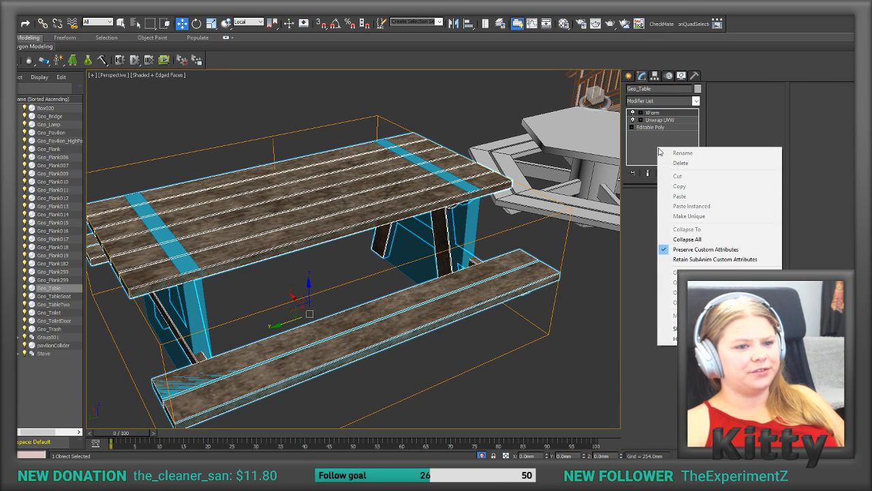
pyautogui.click(680, 240)
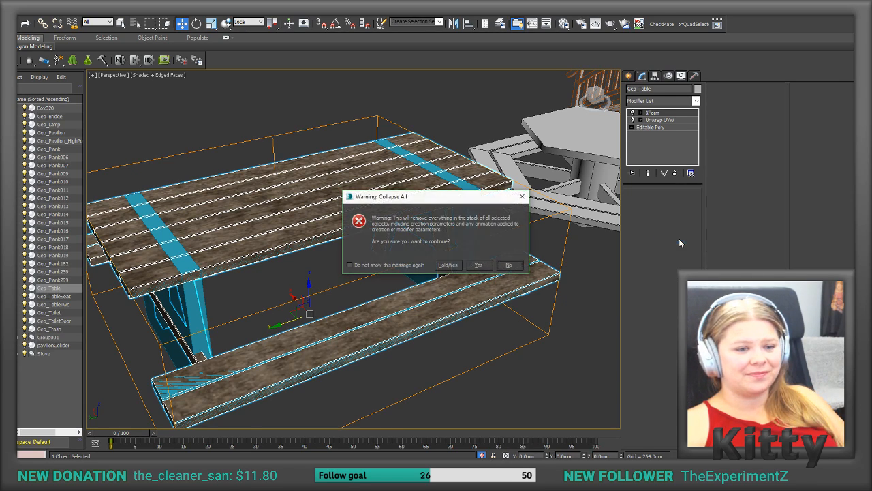
pyautogui.click(448, 265)
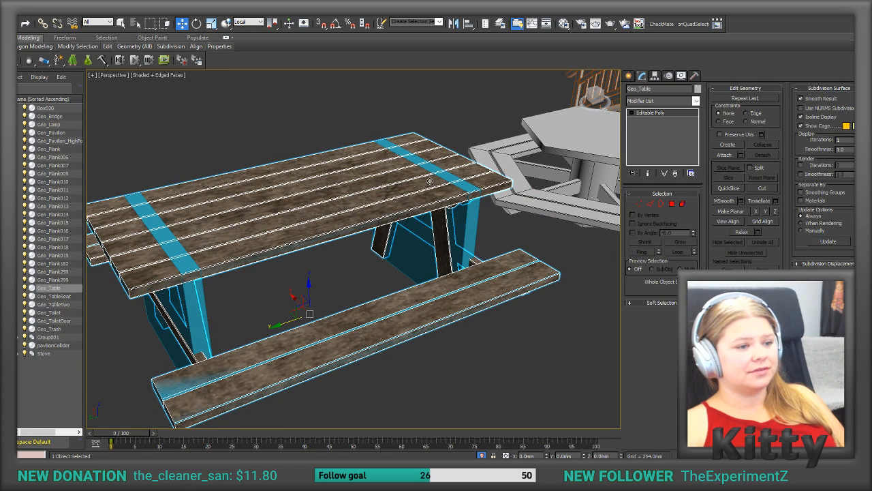
# Step: Export the combined collider Box020 to the New folder directory as TableSquereCollider.FBX
pyautogui.click(9, 7)
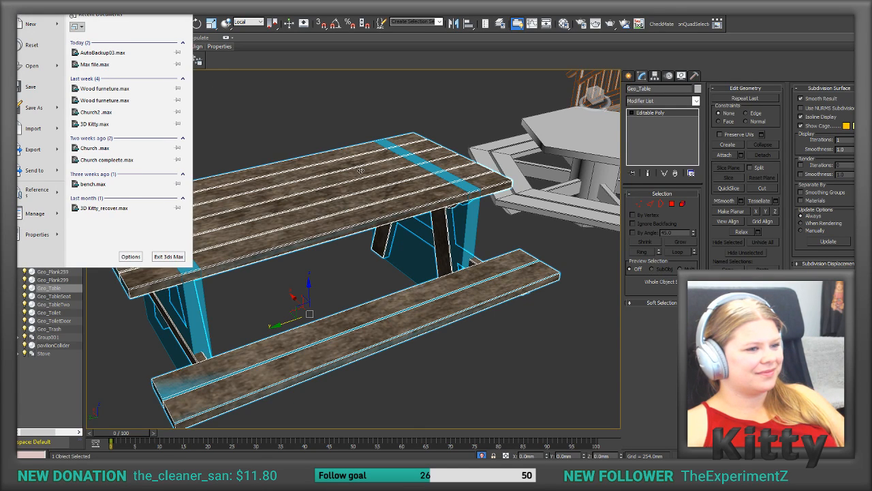
pyautogui.click(466, 227)
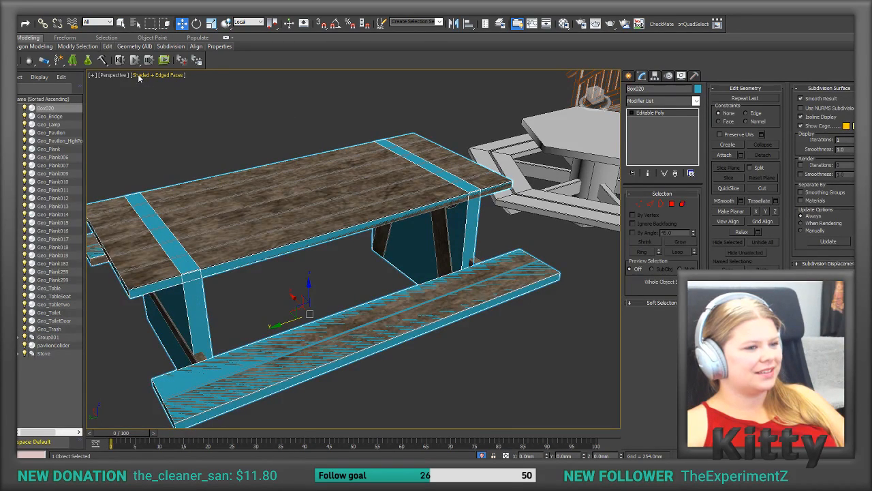
pyautogui.click(9, 6)
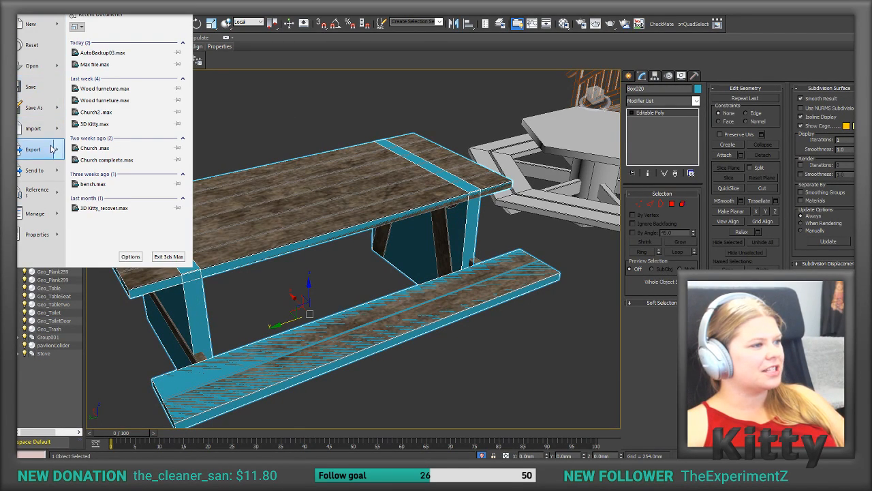
pyautogui.moveTo(33, 150)
pyautogui.click(33, 110)
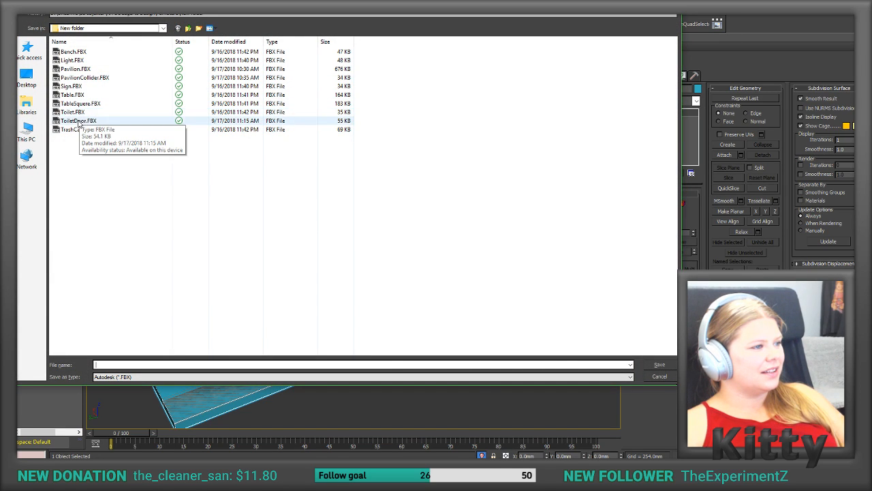
pyautogui.click(80, 103)
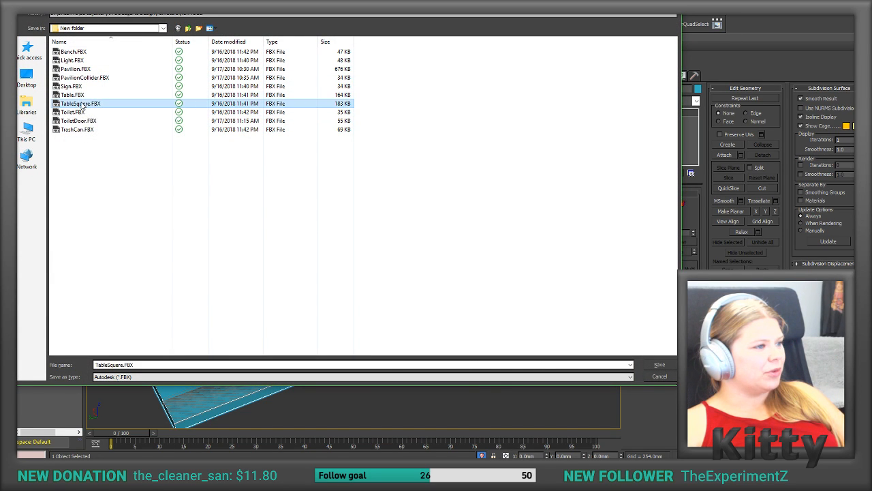
pyautogui.click(124, 365)
pyautogui.click(124, 365)
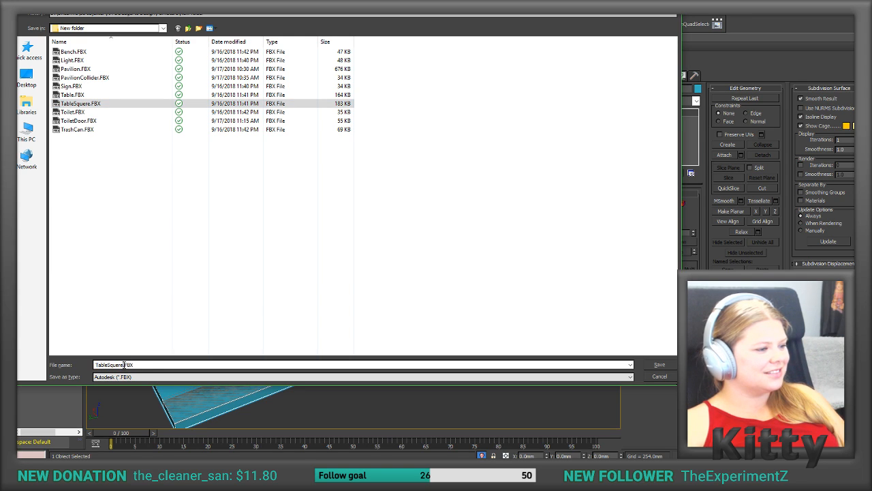
pyautogui.write('Collider')
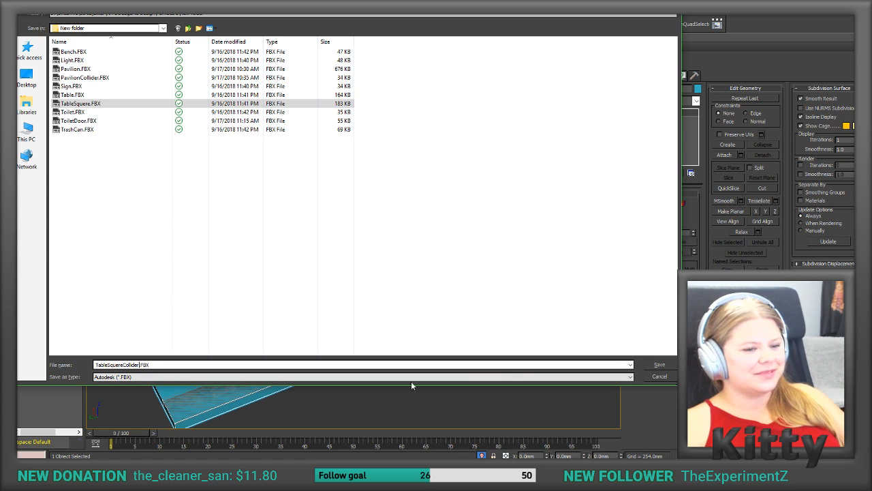
pyautogui.click(658, 365)
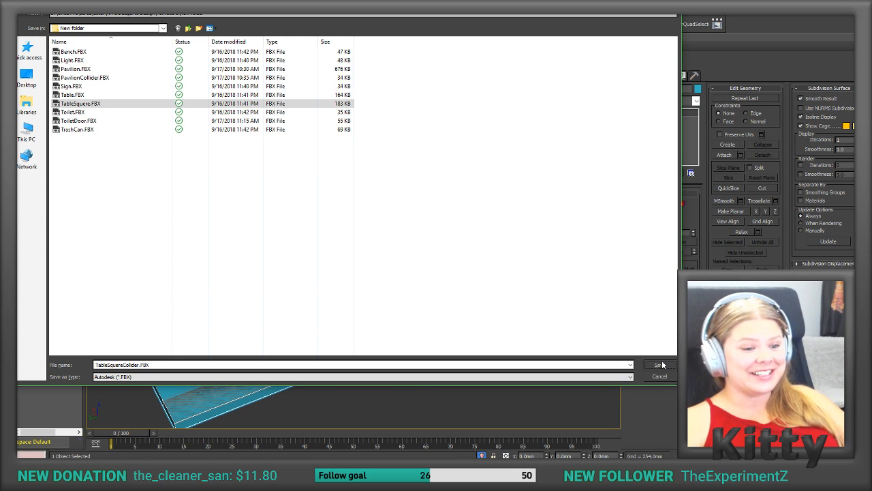
pyautogui.click(443, 306)
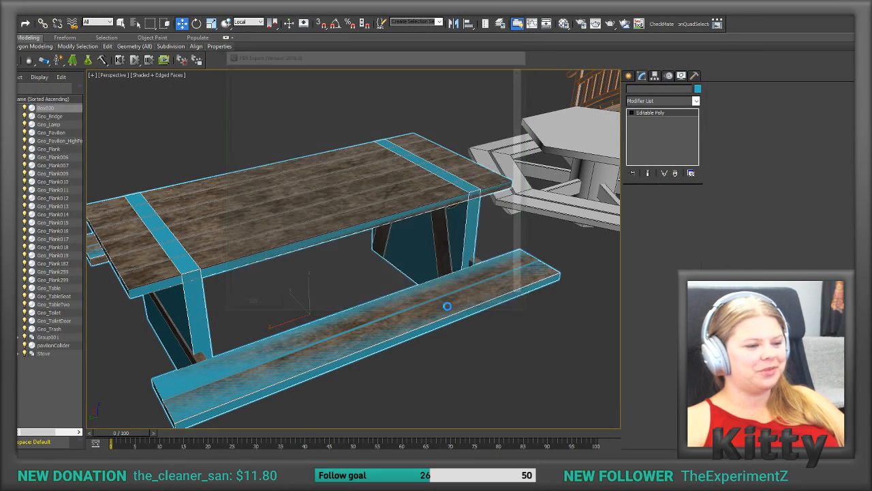
pyautogui.press('q')
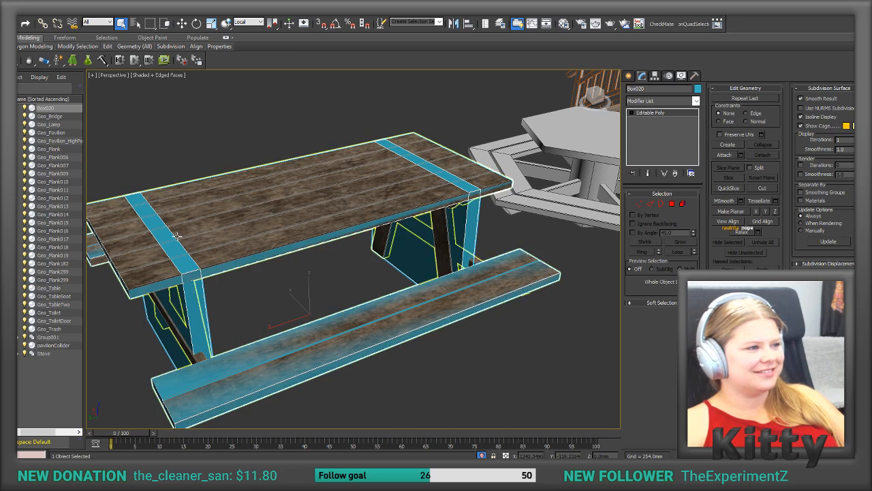
pyautogui.click(300, 235)
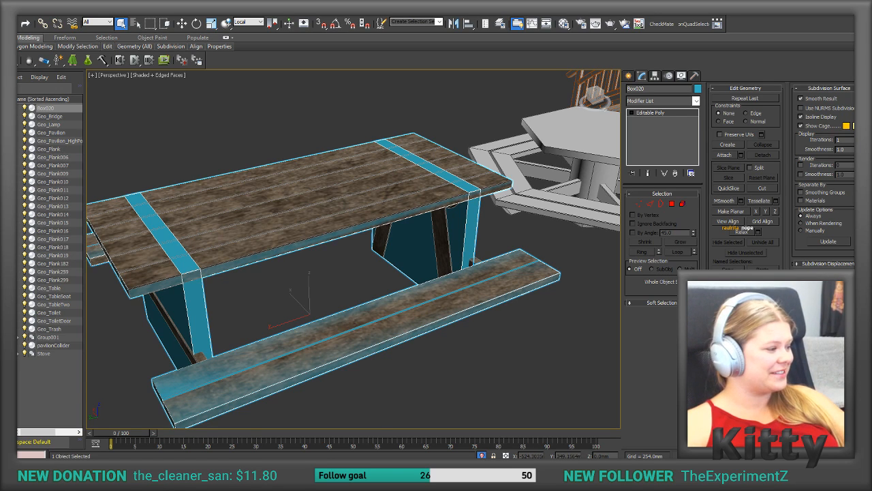
# Step: Switch to Unity and display the import settings of TableSquereCollider in the Models folder
pyautogui.hotkey('alt', 'Tab')
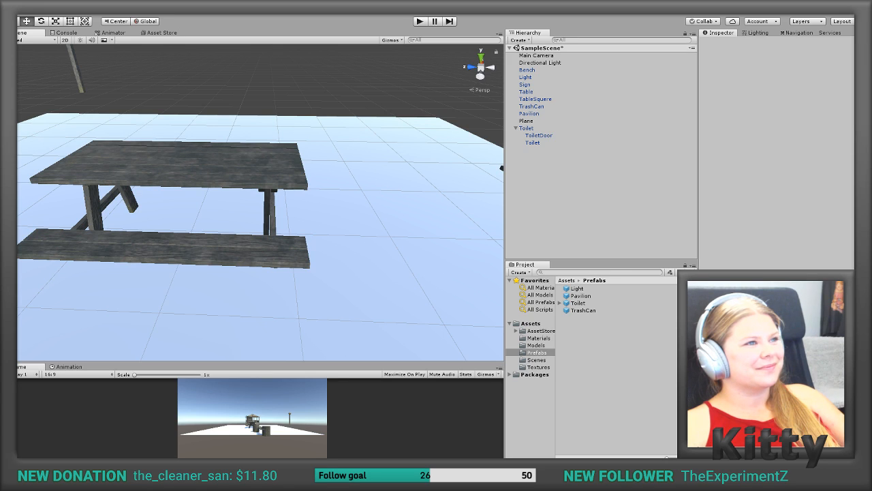
pyautogui.moveTo(537, 352); pyautogui.dragTo(533, 364)
pyautogui.click(543, 346)
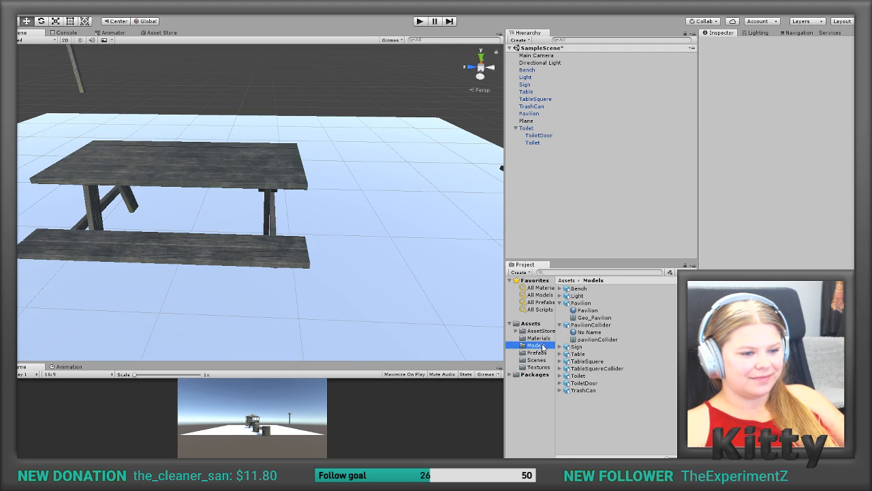
pyautogui.click(595, 369)
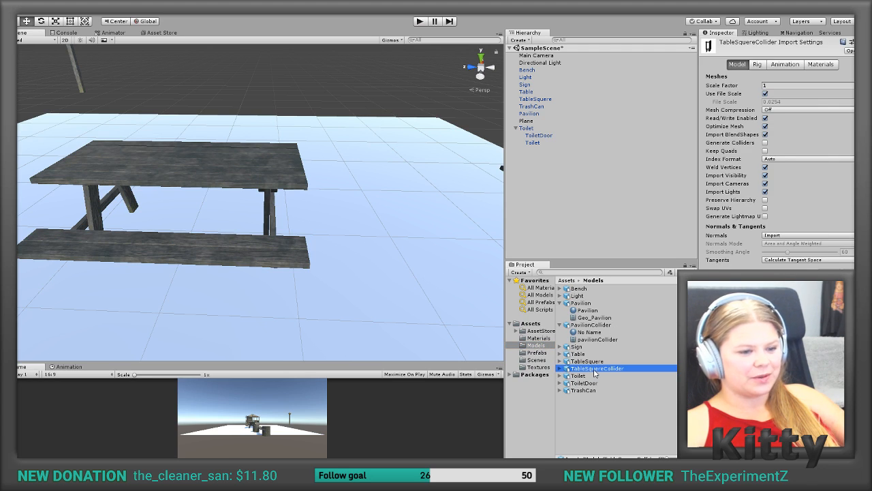
# Step: Add a Mesh Collider using the Box020 mesh to TableSquere and check its fit around the picnic table
pyautogui.click(523, 129)
pyautogui.click(516, 128)
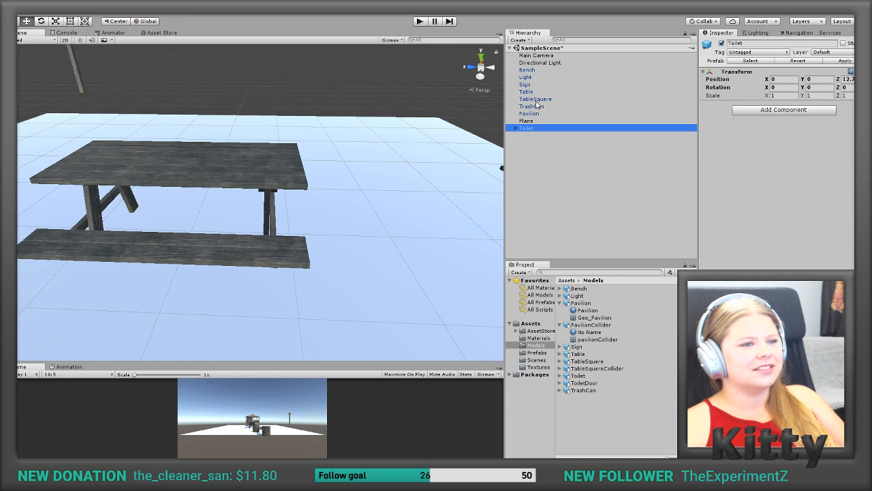
pyautogui.click(534, 99)
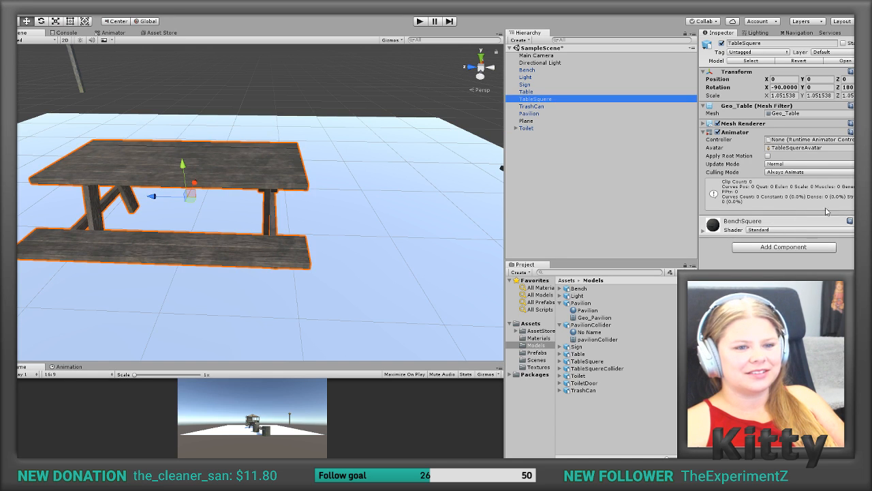
pyautogui.click(801, 249)
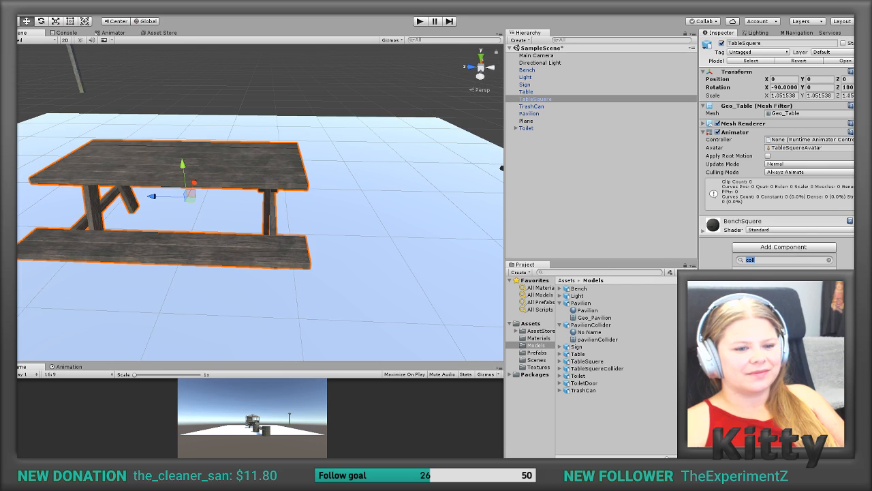
pyautogui.click(771, 345)
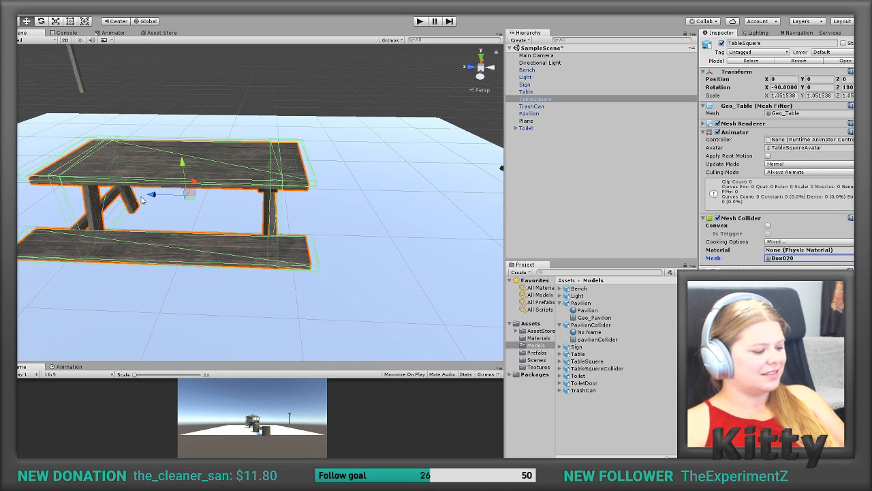
pyautogui.keyDown('alt'); pyautogui.moveTo(141, 193); pyautogui.dragTo(178, 202); pyautogui.keyUp('alt')
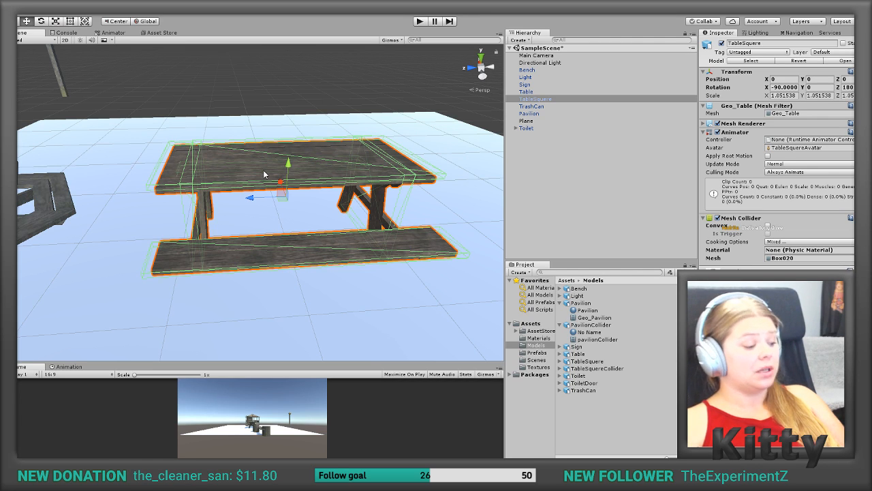
pyautogui.moveTo(265, 175); pyautogui.dragTo(199, 193, button='middle')
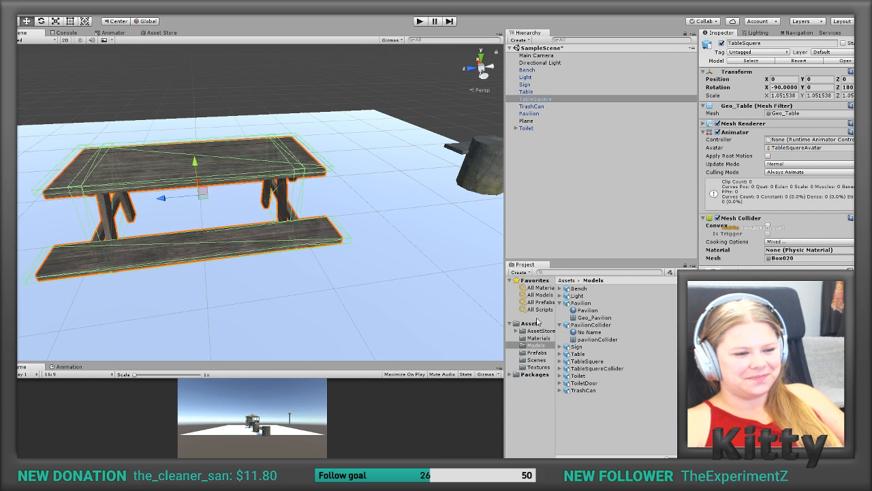
# Step: Save the TableSquere scene object as a prefab in the Prefabs folder
pyautogui.click(537, 353)
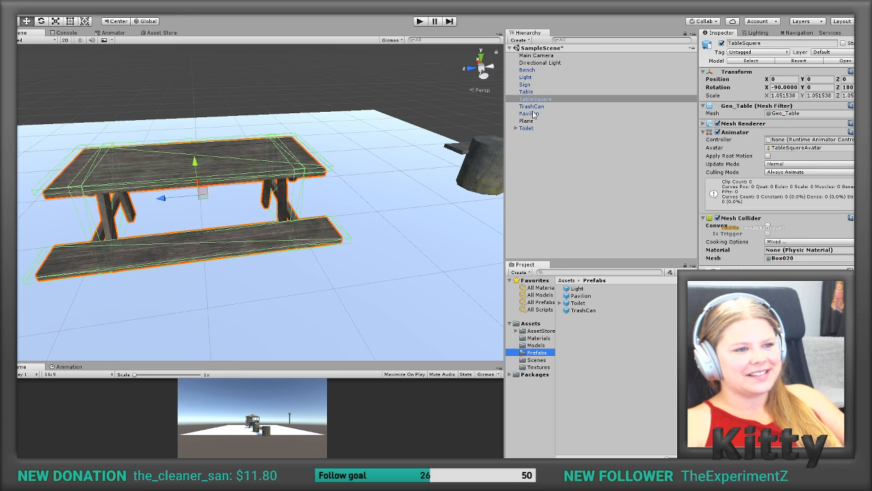
pyautogui.moveTo(534, 99); pyautogui.dragTo(580, 338)
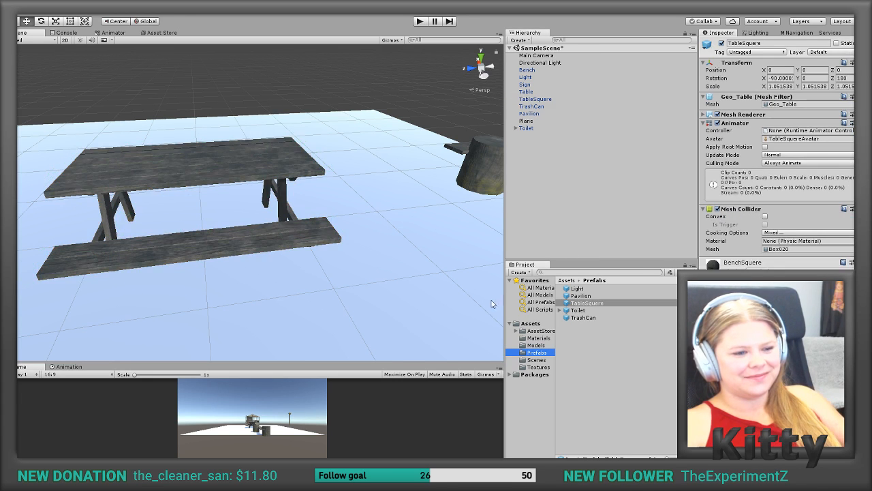
# Step: Move the square picnic table along the Z axis off the plane, beside the toilet, to about Z 10.2
pyautogui.scroll(-10, 331, 255)
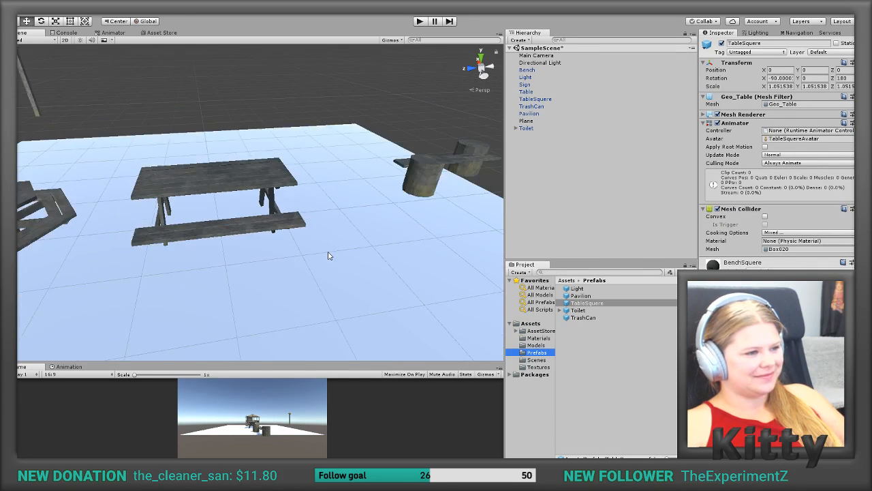
pyautogui.moveTo(330, 255); pyautogui.dragTo(358, 249, button='middle')
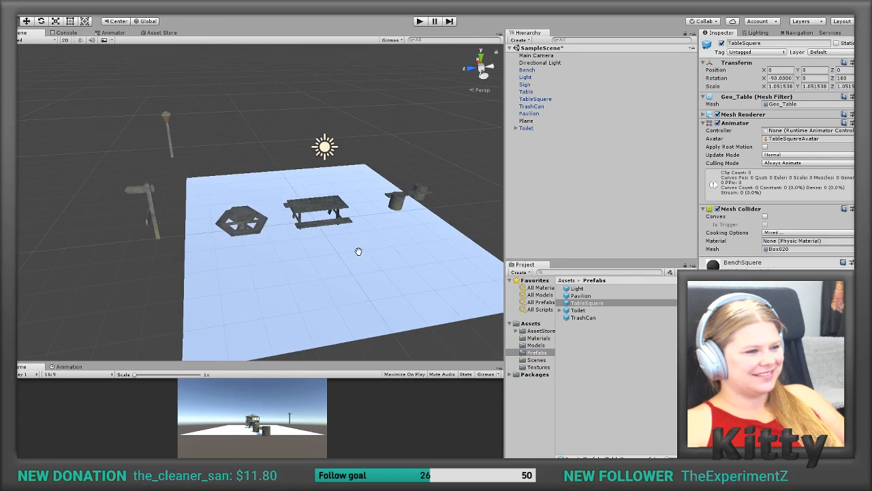
pyautogui.click(319, 204)
pyautogui.moveTo(288, 220); pyautogui.dragTo(85, 261)
pyautogui.moveTo(85, 259); pyautogui.dragTo(259, 251, button='middle')
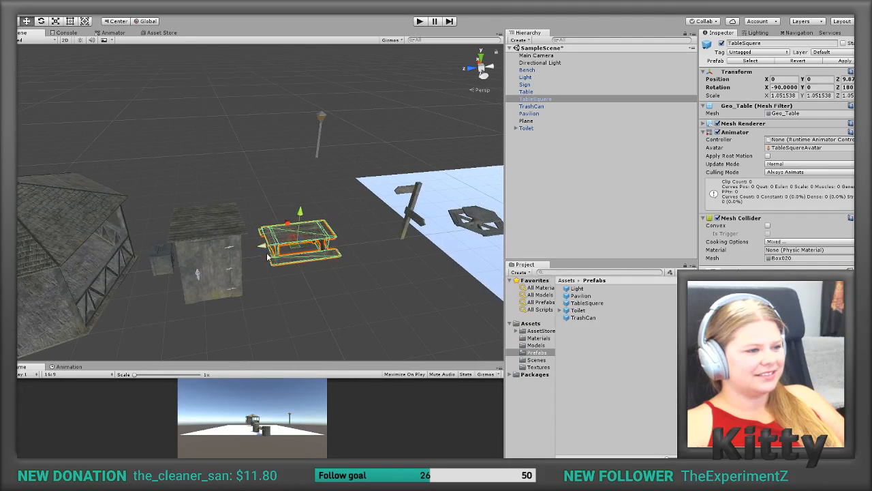
pyautogui.moveTo(263, 249); pyautogui.dragTo(256, 251)
# Step: Move the Light lamp post between the square picnic table and the sign, to about X 1.48, Z 2.86
pyautogui.moveTo(477, 224); pyautogui.dragTo(235, 213, button='middle')
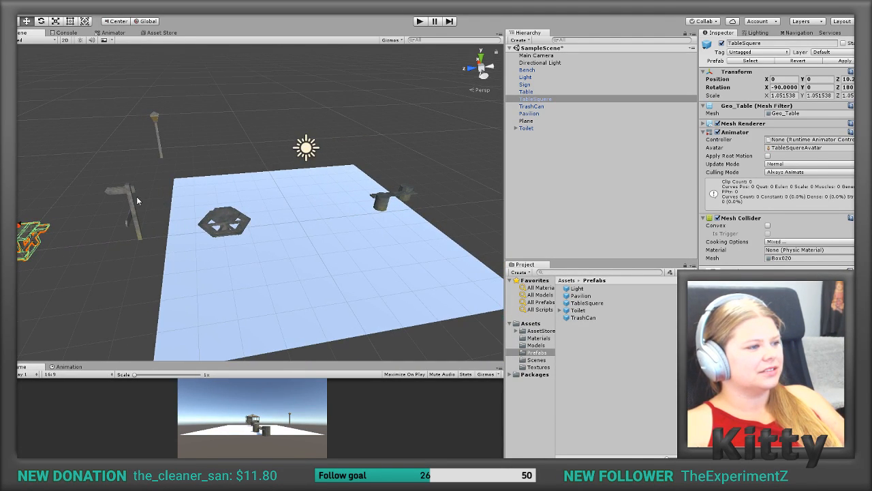
pyautogui.click(157, 123)
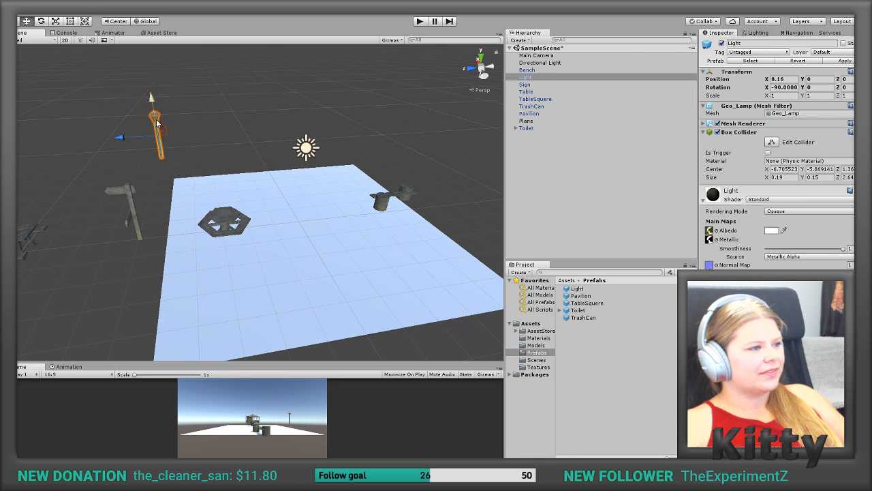
pyautogui.keyDown('alt'); pyautogui.moveTo(206, 134); pyautogui.dragTo(139, 135); pyautogui.keyUp('alt')
pyautogui.moveTo(193, 120); pyautogui.dragTo(68, 148)
pyautogui.moveTo(68, 150); pyautogui.dragTo(177, 133, button='middle')
# Step: Examine the lamp post up close and then the hexagonal table still standing on the plane
pyautogui.scroll(-8, 235, 93)
pyautogui.scroll(4, 236, 94)
pyautogui.scroll(5, 235, 94)
pyautogui.moveTo(235, 92); pyautogui.dragTo(243, 214, button='middle')
pyautogui.scroll(4, 223, 212)
pyautogui.keyDown('alt'); pyautogui.moveTo(199, 211); pyautogui.dragTo(255, 196); pyautogui.keyUp('alt')
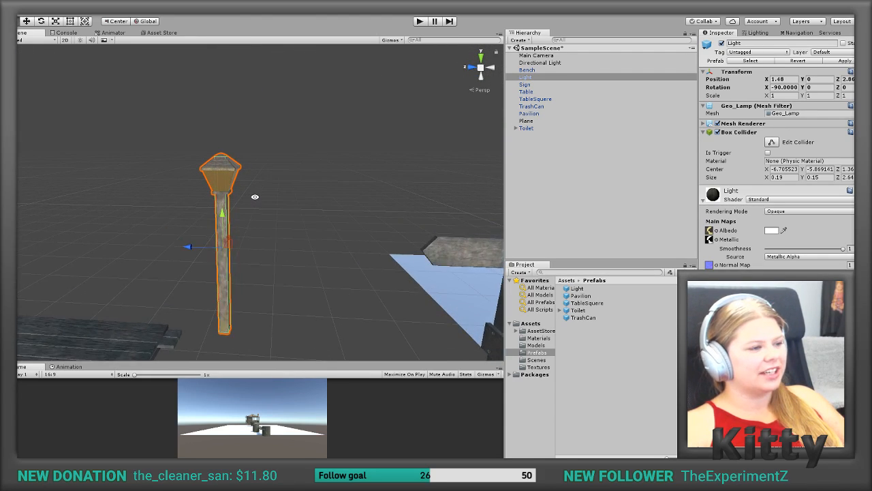
pyautogui.scroll(3, 255, 197)
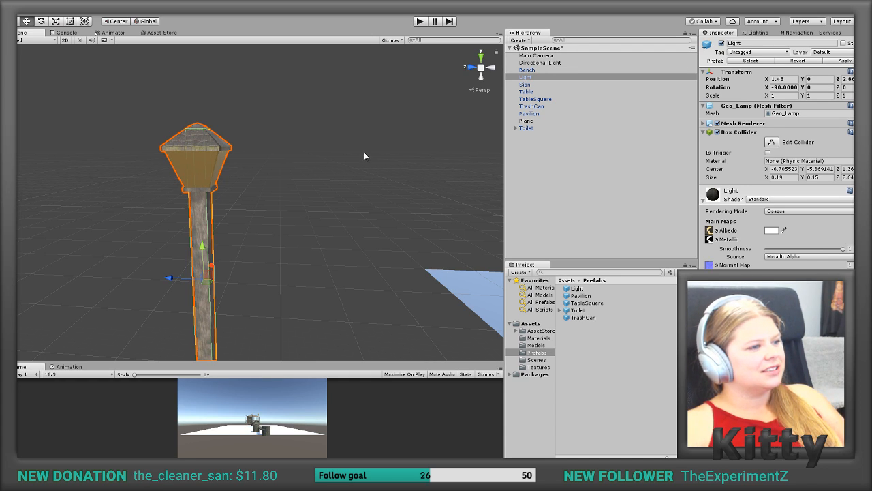
pyautogui.scroll(3, 363, 204)
pyautogui.scroll(-5, 363, 204)
pyautogui.scroll(-6, 363, 203)
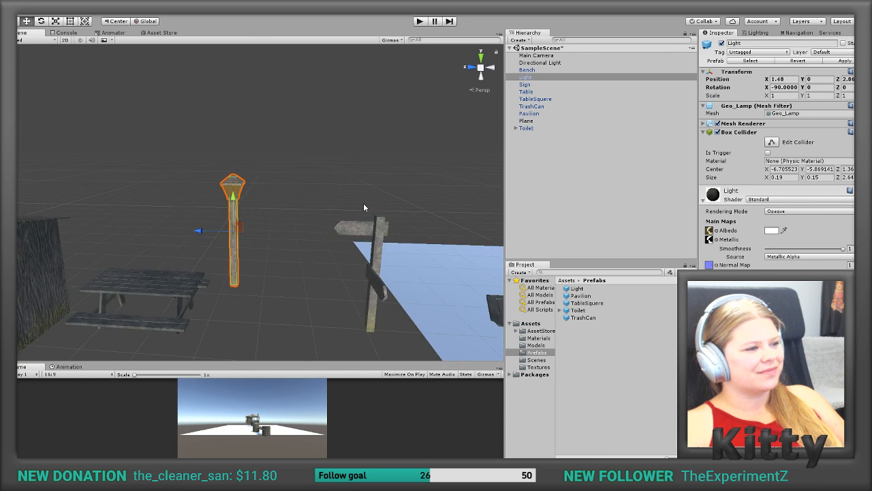
pyautogui.keyDown('alt'); pyautogui.moveTo(384, 218); pyautogui.dragTo(203, 232); pyautogui.keyUp('alt')
pyautogui.scroll(5, 202, 232)
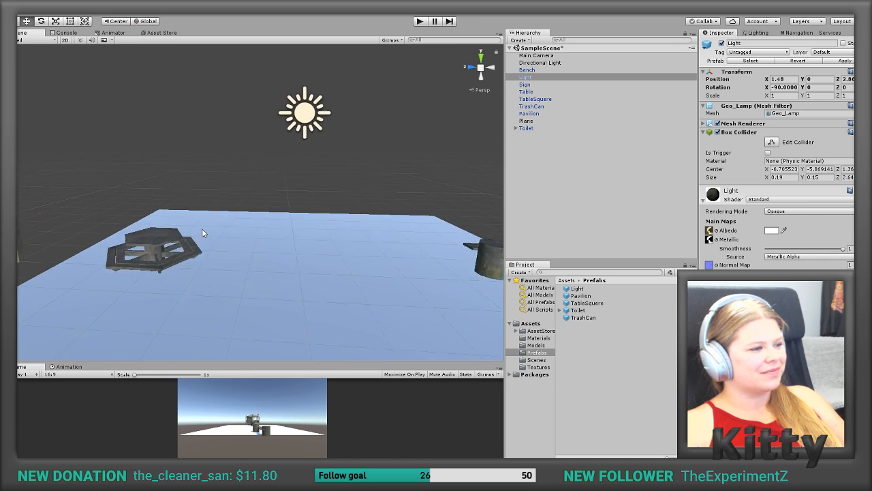
pyautogui.scroll(2, 269, 268)
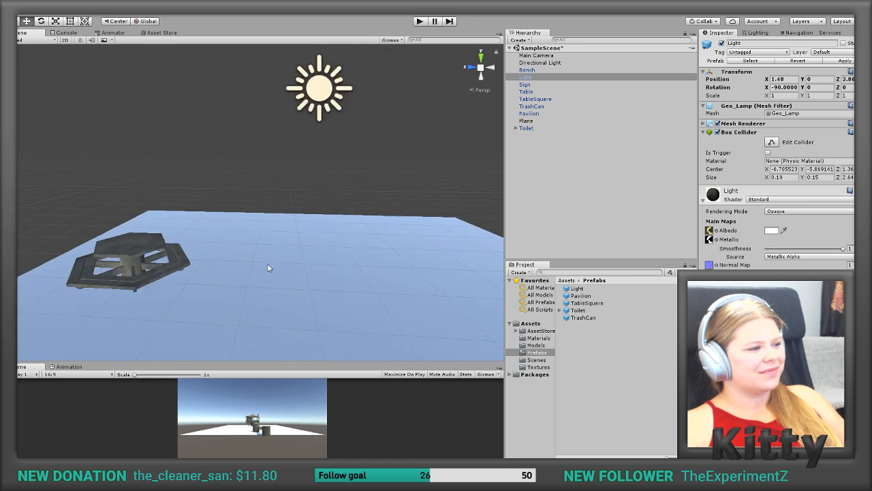
pyautogui.scroll(-5, 269, 268)
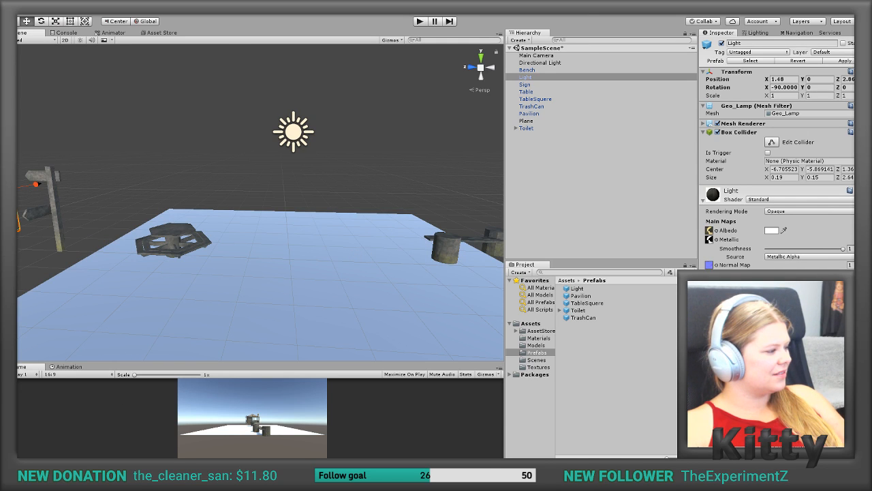
# Step: Switch to 3ds Max and isolate the hexagonal table Geo_TableTwo in the viewport
pyautogui.hotkey('alt', 'Tab')
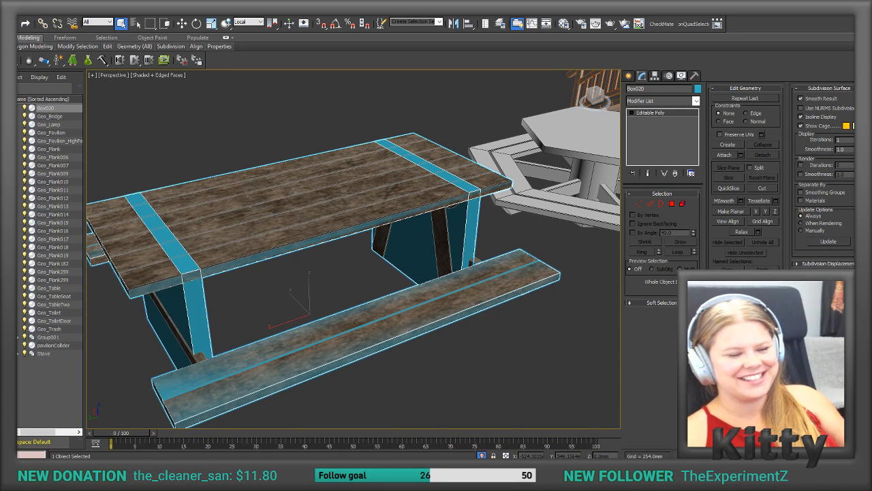
pyautogui.keyDown('alt'); pyautogui.moveTo(347, 395); pyautogui.dragTo(468, 276, button='middle'); pyautogui.keyUp('alt')
pyautogui.scroll(-9, 468, 276)
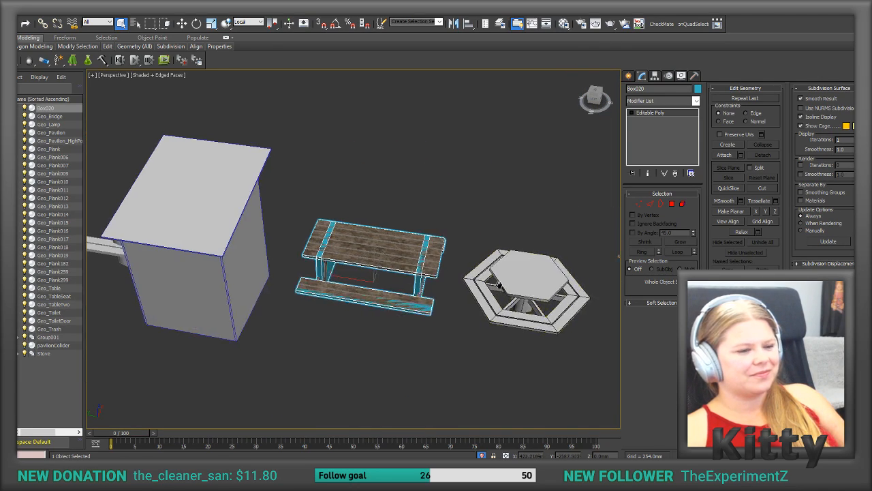
pyautogui.scroll(3, 525, 274)
pyautogui.moveTo(525, 274); pyautogui.dragTo(446, 268, button='middle')
pyautogui.click(449, 270)
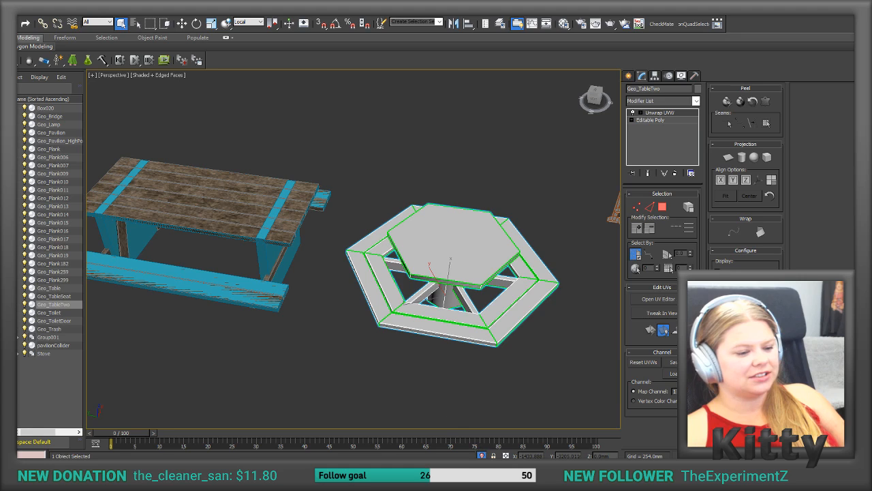
pyautogui.click(483, 454)
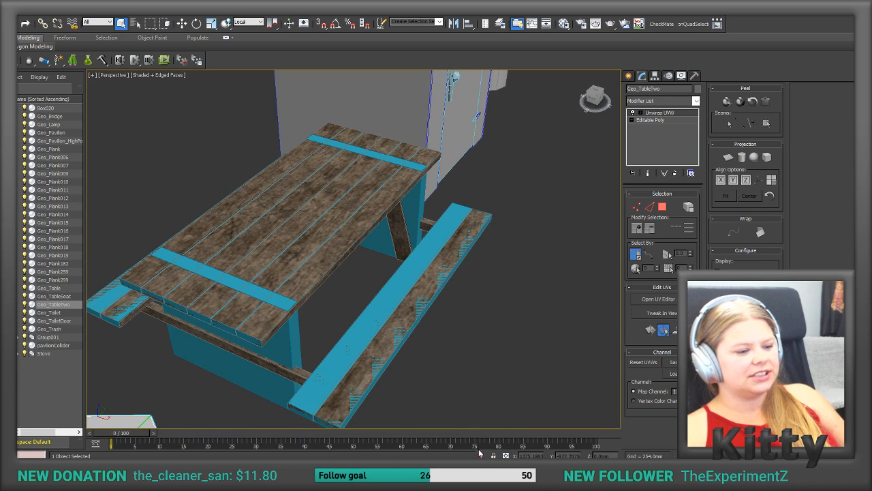
pyautogui.click(481, 454)
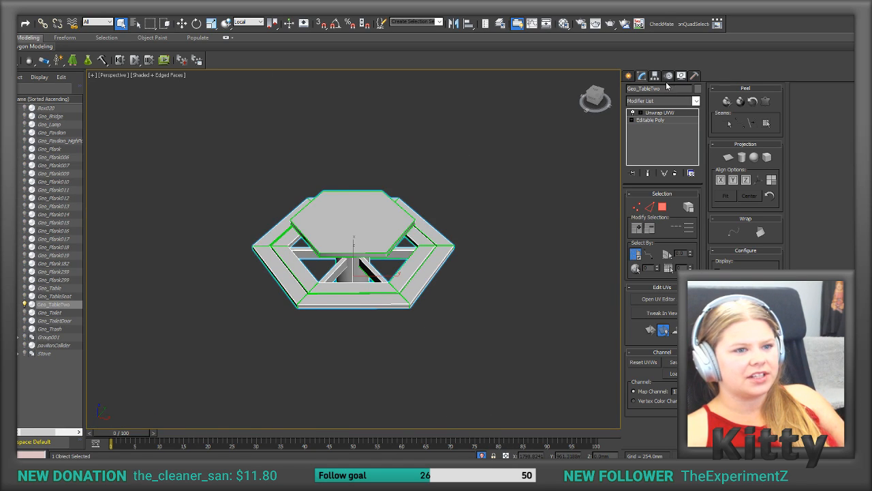
# Step: Turn on 3D snapping and try to draw a six-sided cylinder over the hexagonal table in the perspective view
pyautogui.click(629, 76)
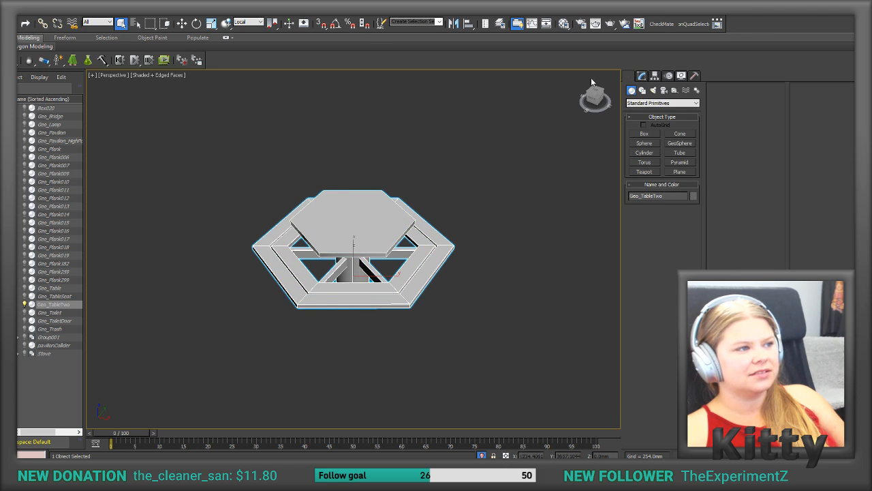
pyautogui.click(319, 24)
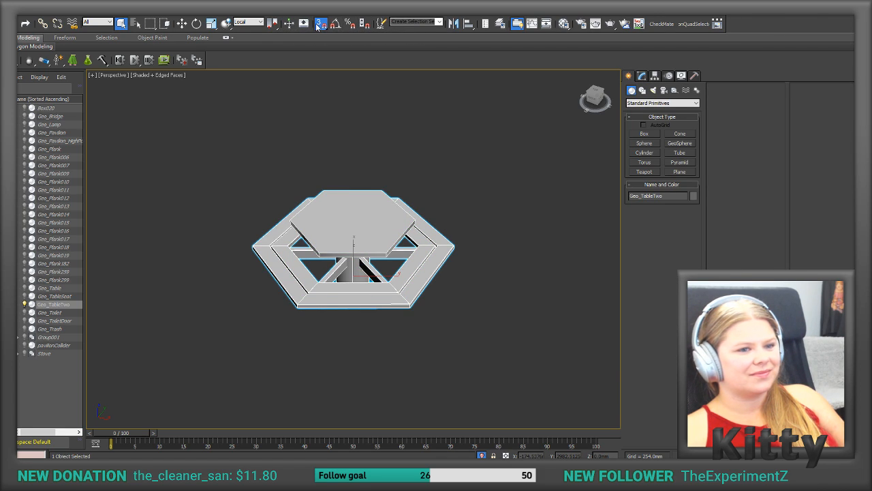
pyautogui.click(649, 154)
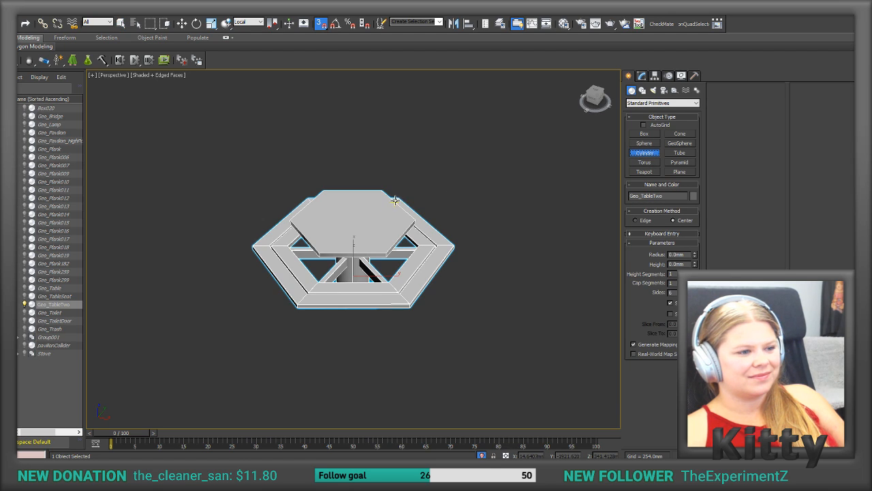
pyautogui.moveTo(395, 200); pyautogui.dragTo(336, 272)
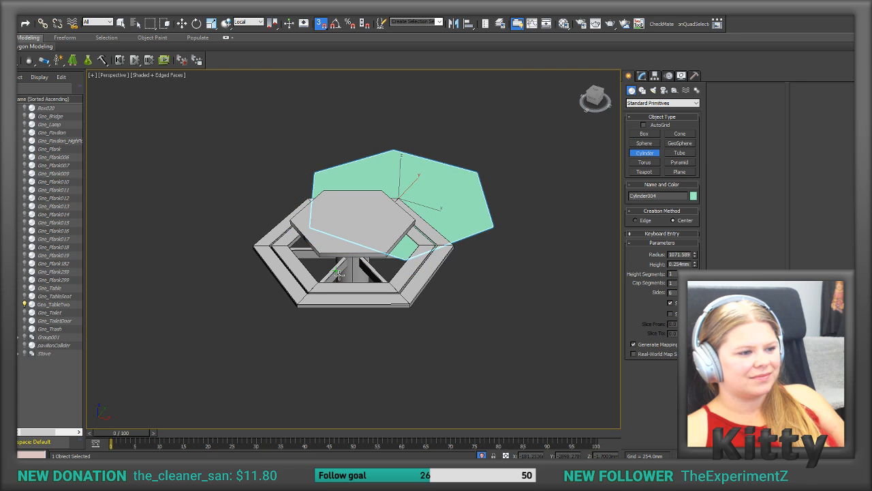
pyautogui.rightClick(339, 274)
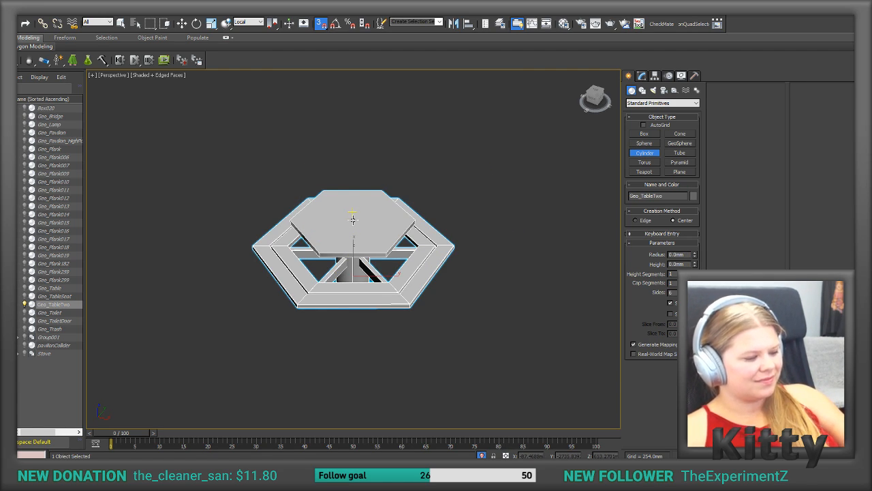
# Step: Create a six-sided cylinder of about 607 mm radius from the middle of the hexagonal tabletop in the top view
pyautogui.press('t')
pyautogui.moveTo(362, 355); pyautogui.dragTo(364, 216, button='middle')
pyautogui.scroll(-4, 358, 226)
pyautogui.scroll(4, 358, 228)
pyautogui.scroll(7, 359, 232)
pyautogui.scroll(-3, 361, 289)
pyautogui.scroll(1, 361, 291)
pyautogui.moveTo(372, 257); pyautogui.dragTo(415, 152, button='middle')
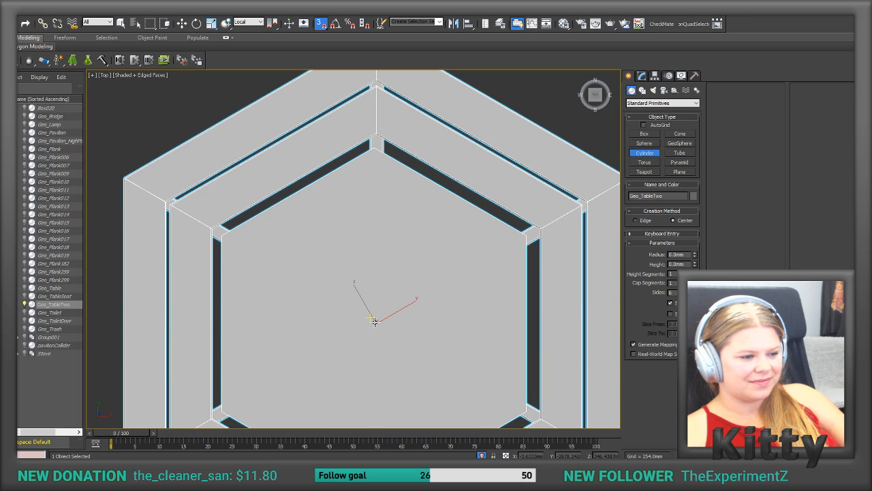
pyautogui.moveTo(389, 327); pyautogui.dragTo(501, 233)
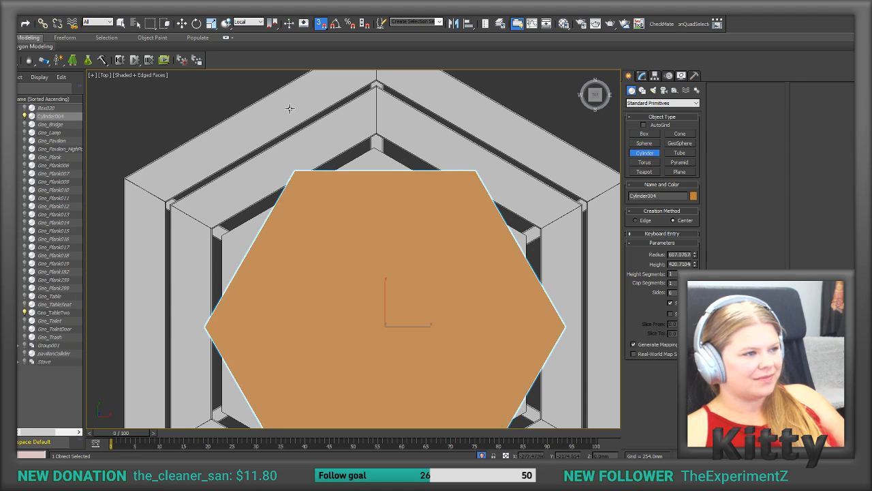
pyautogui.click(275, 149)
# Step: Rotate the cylinder 30 degrees about Z with angle snap on, matching its sides to the hexagonal tabletop
pyautogui.press('e')
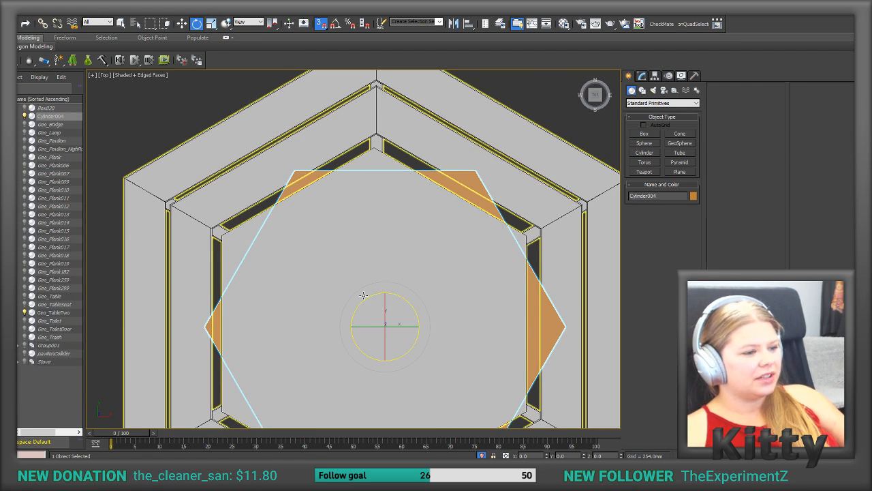
pyautogui.click(335, 23)
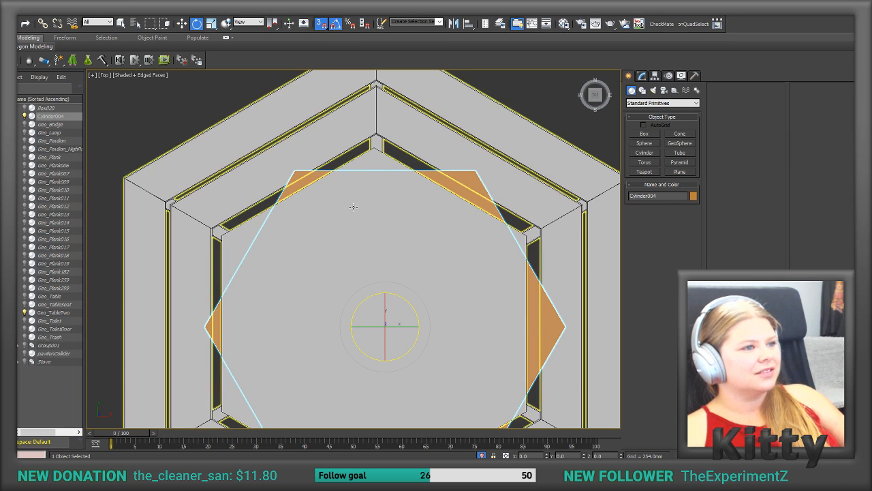
pyautogui.moveTo(376, 292); pyautogui.dragTo(356, 301)
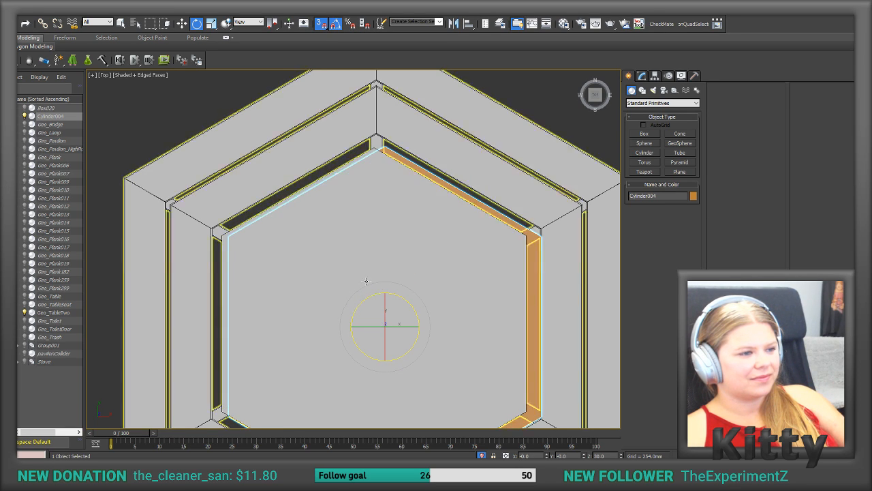
# Step: Turn off 3D snapping and align the cylinder to Geo_TableTwo, pivot point to pivot point, in X, Y and Z position
pyautogui.click(182, 23)
pyautogui.scroll(-4, 384, 286)
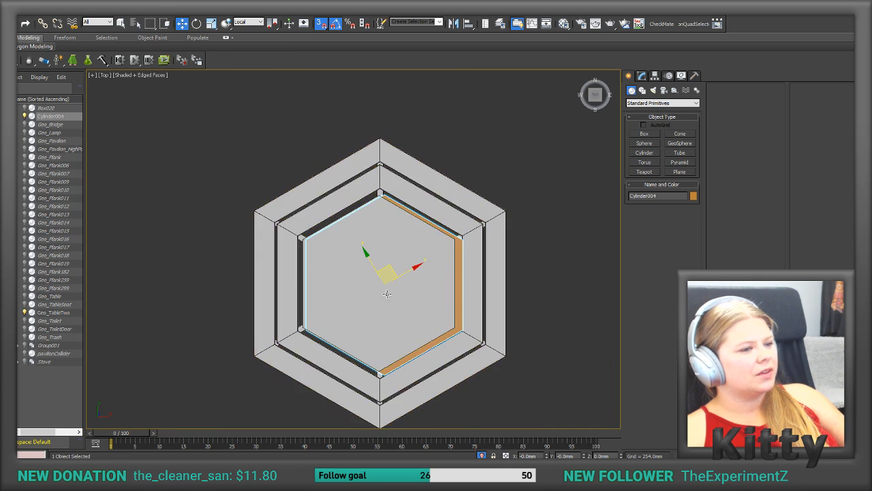
pyautogui.moveTo(384, 286); pyautogui.dragTo(405, 251, button='middle')
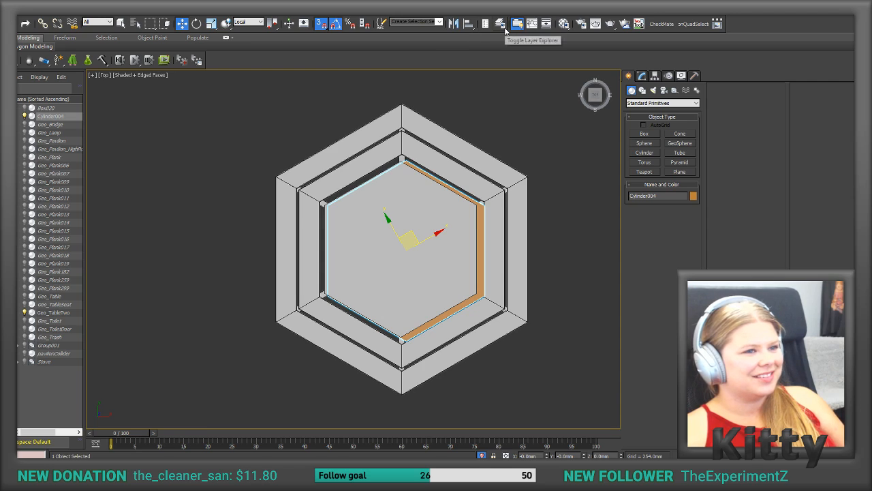
pyautogui.click(321, 24)
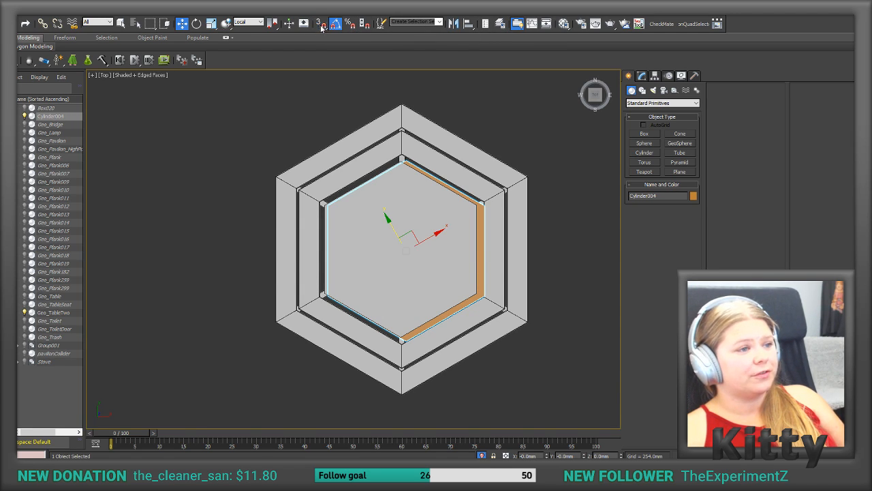
pyautogui.click(468, 24)
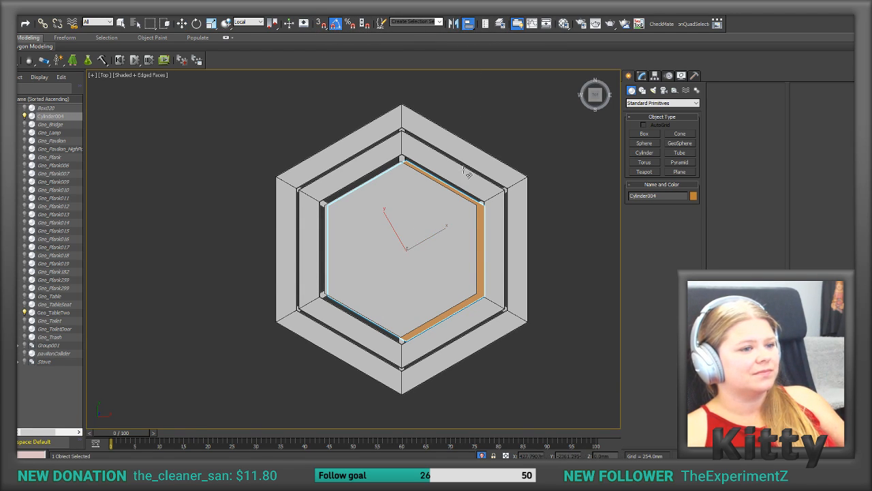
pyautogui.click(468, 175)
pyautogui.click(403, 178)
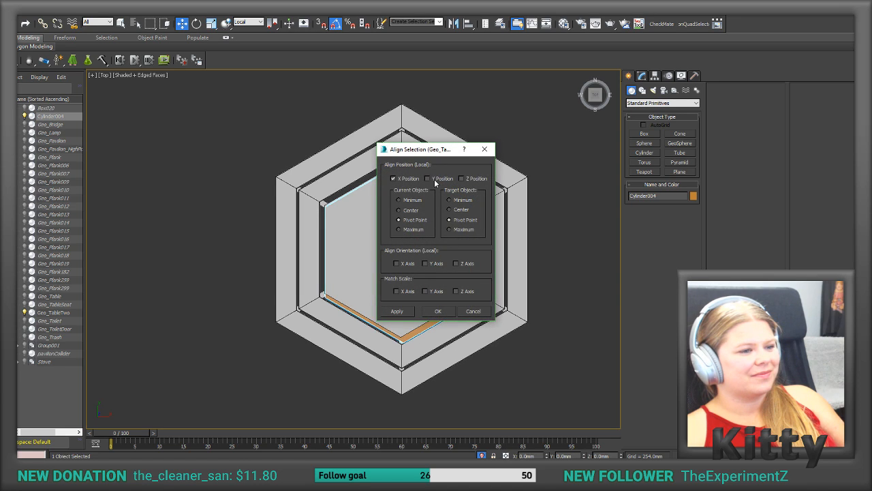
pyautogui.click(437, 178)
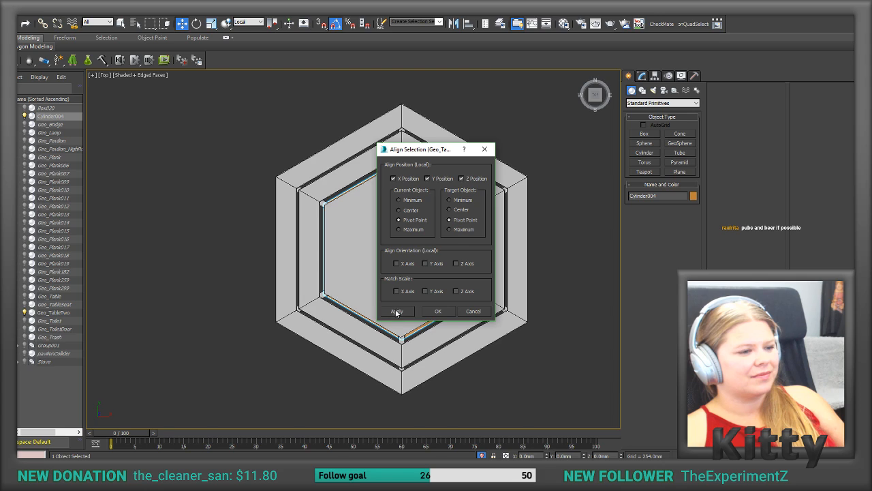
pyautogui.click(440, 312)
pyautogui.moveTo(594, 96); pyautogui.dragTo(597, 106)
pyautogui.keyDown('alt'); pyautogui.moveTo(549, 151); pyautogui.dragTo(365, 310, button='middle'); pyautogui.keyUp('alt')
pyautogui.scroll(1, 368, 311)
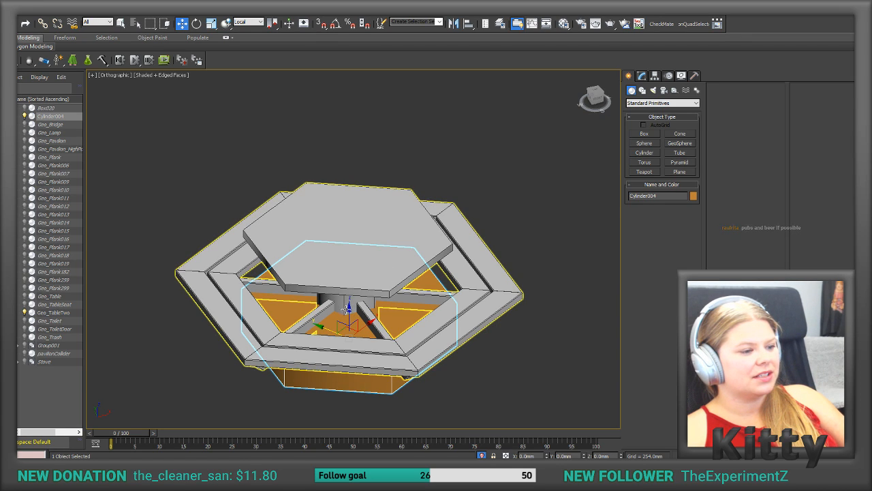
# Step: Raise the cylinder along Z until its base meets the tabletop's underside, and convert it to an Editable Poly
pyautogui.moveTo(347, 308); pyautogui.dragTo(342, 210)
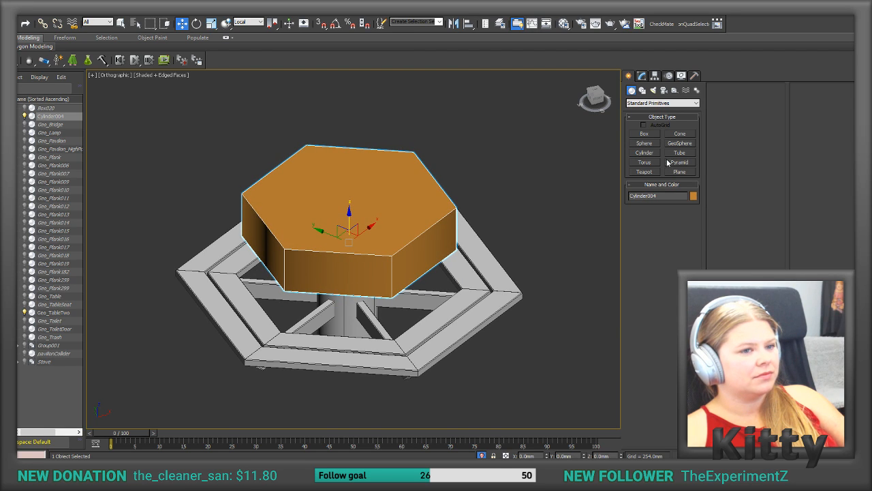
pyautogui.moveTo(594, 104); pyautogui.dragTo(600, 83)
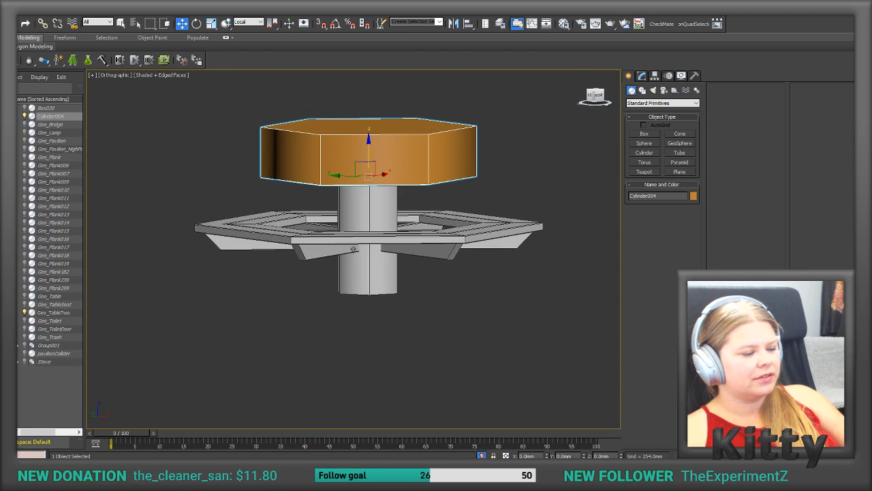
pyautogui.click(642, 76)
pyautogui.rightClick(656, 145)
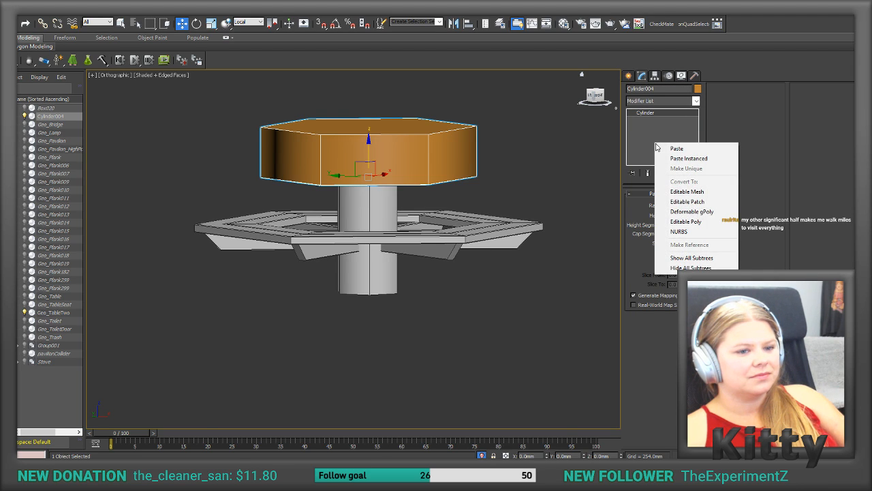
pyautogui.click(673, 223)
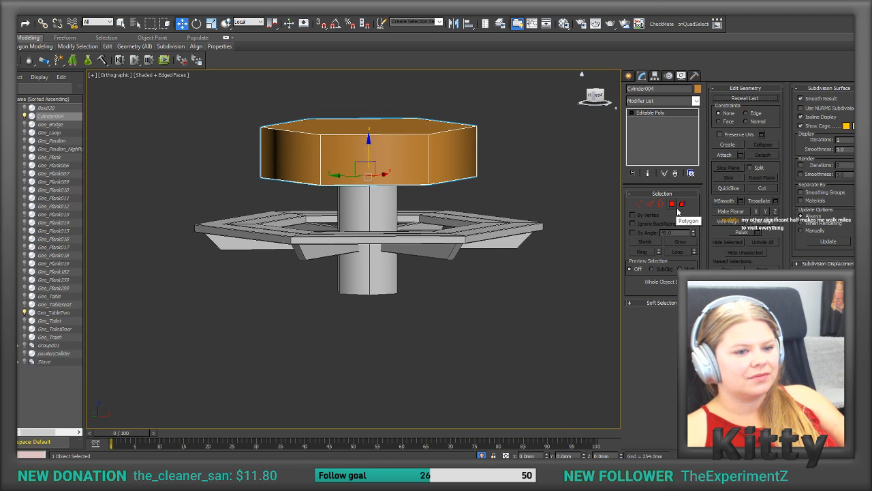
# Step: Lower the cylinder's top polygon to the tabletop's upper surface so the collider matches the board's thickness
pyautogui.click(671, 204)
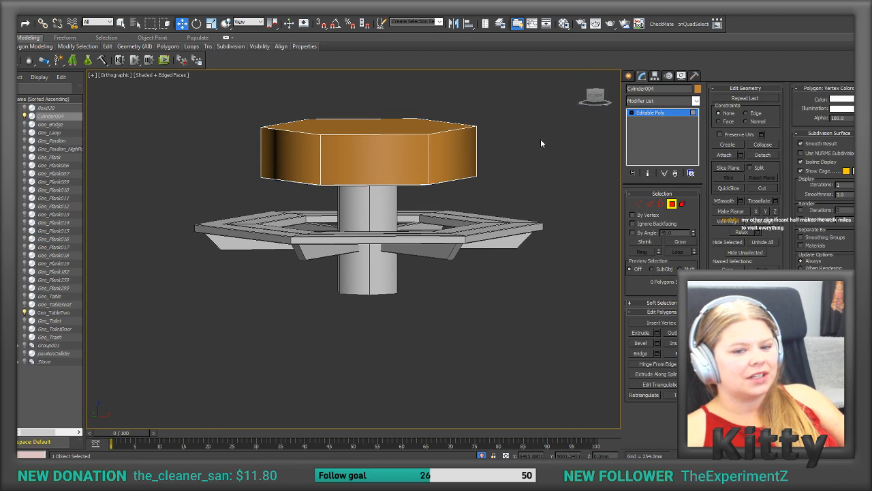
pyautogui.click(387, 122)
pyautogui.moveTo(368, 93); pyautogui.dragTo(364, 137)
pyautogui.click(504, 147)
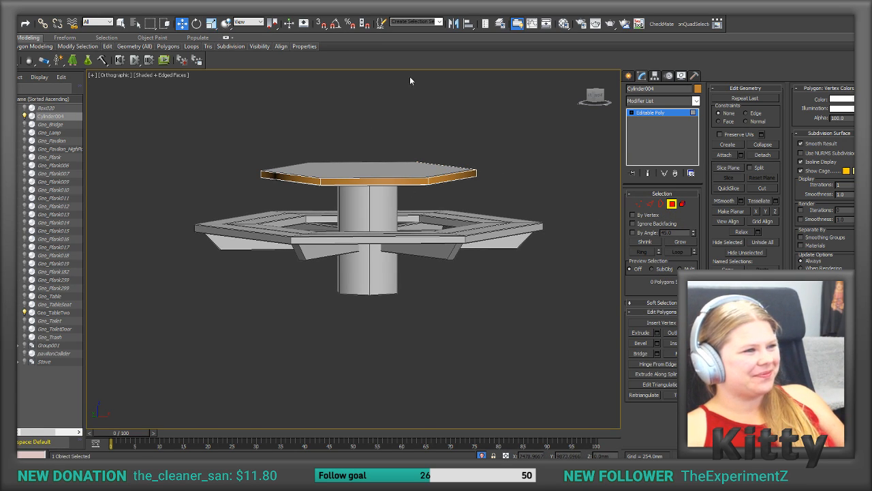
# Step: Clone the tabletop collider as a copy moved down to the height of the seat ring
pyautogui.click(671, 205)
pyautogui.keyDown('shift'); pyautogui.moveTo(368, 145); pyautogui.dragTo(362, 198); pyautogui.keyUp('shift')
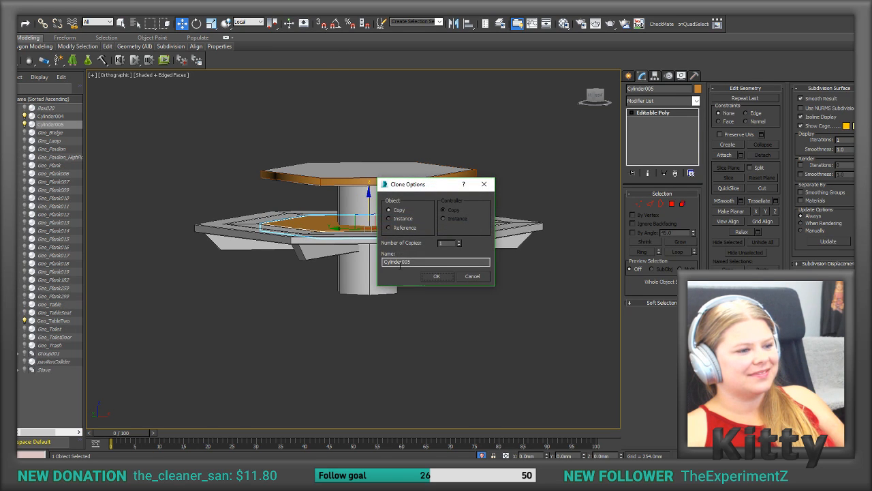
pyautogui.click(438, 275)
# Step: Scale the copied hexagon up until its sides reach the outer edge of the seat ring
pyautogui.keyDown('alt'); pyautogui.moveTo(477, 169); pyautogui.dragTo(450, 198, button='middle'); pyautogui.keyUp('alt')
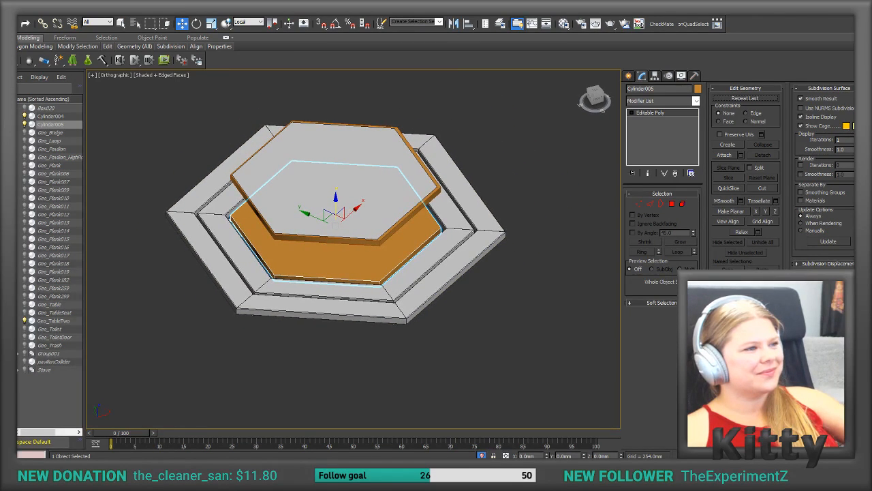
pyautogui.click(211, 24)
pyautogui.moveTo(326, 244); pyautogui.dragTo(320, 261)
pyautogui.keyDown('alt'); pyautogui.moveTo(321, 261); pyautogui.dragTo(392, 264, button='middle'); pyautogui.keyUp('alt')
# Step: Inset the seat collider's upper and lower polygons by about 181.8 mm to the ring's inner edge, and delete the inset polygons
pyautogui.click(670, 205)
pyautogui.click(431, 236)
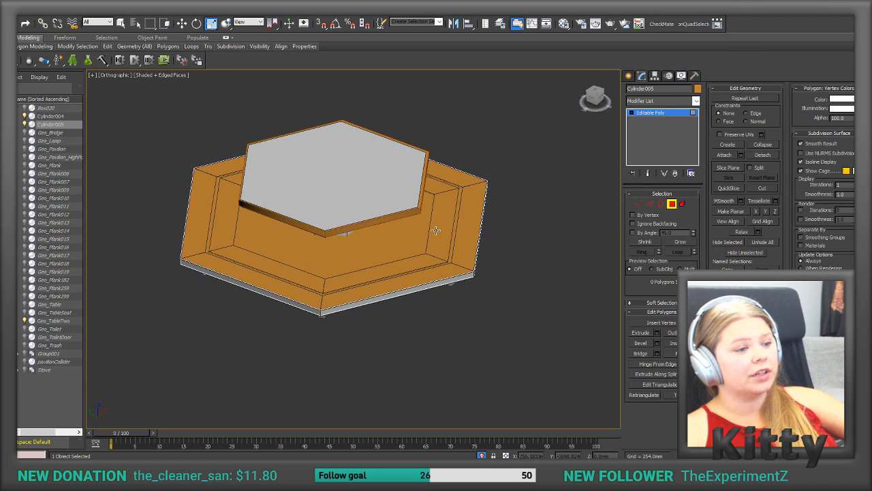
pyautogui.keyDown('alt'); pyautogui.moveTo(431, 236); pyautogui.dragTo(370, 203, button='middle'); pyautogui.keyUp('alt')
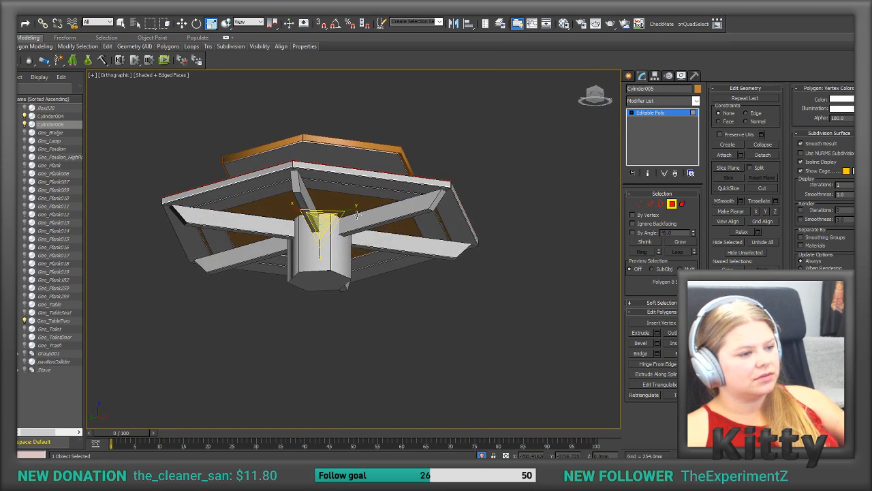
pyautogui.keyDown('ctrl'); pyautogui.click(371, 203); pyautogui.keyUp('ctrl')
pyautogui.keyDown('alt'); pyautogui.moveTo(515, 234); pyautogui.dragTo(556, 197, button='middle'); pyautogui.keyUp('alt')
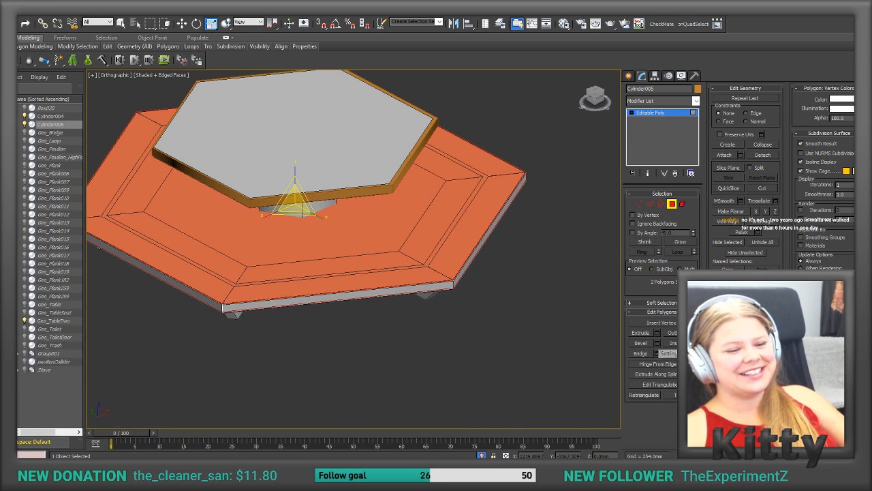
pyautogui.click(692, 343)
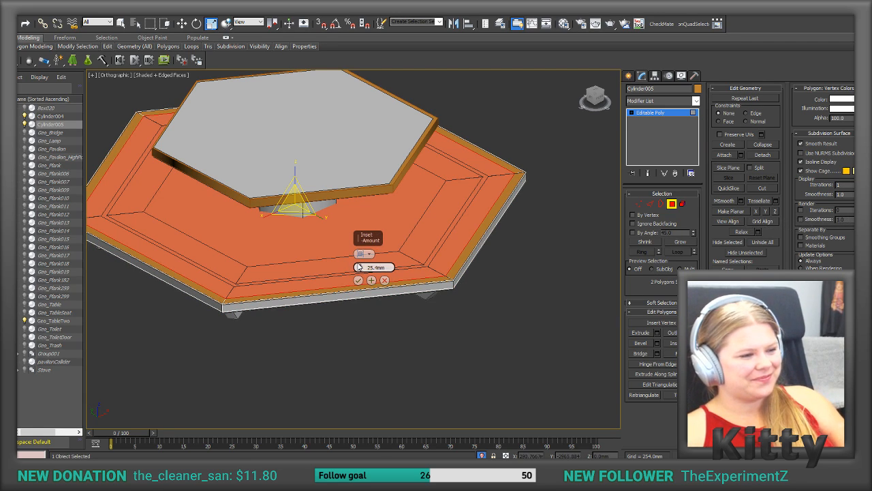
pyautogui.moveTo(361, 269); pyautogui.dragTo(365, 233)
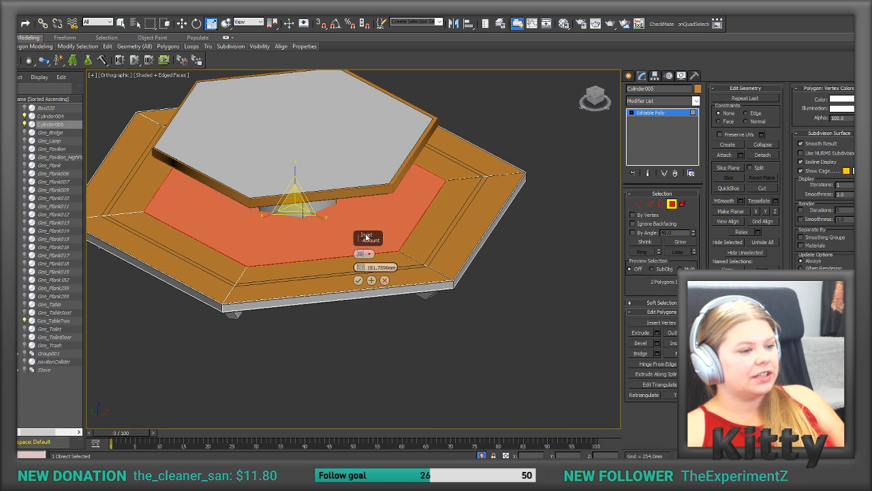
pyautogui.click(358, 280)
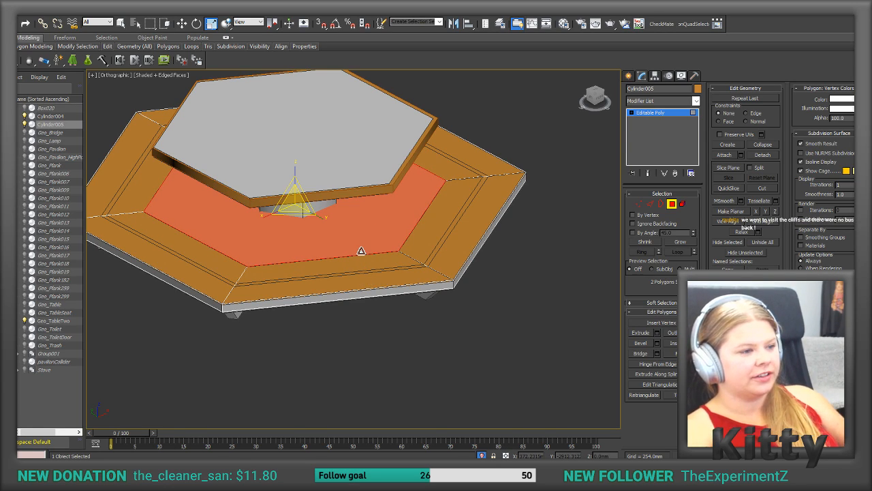
pyautogui.press('Delete')
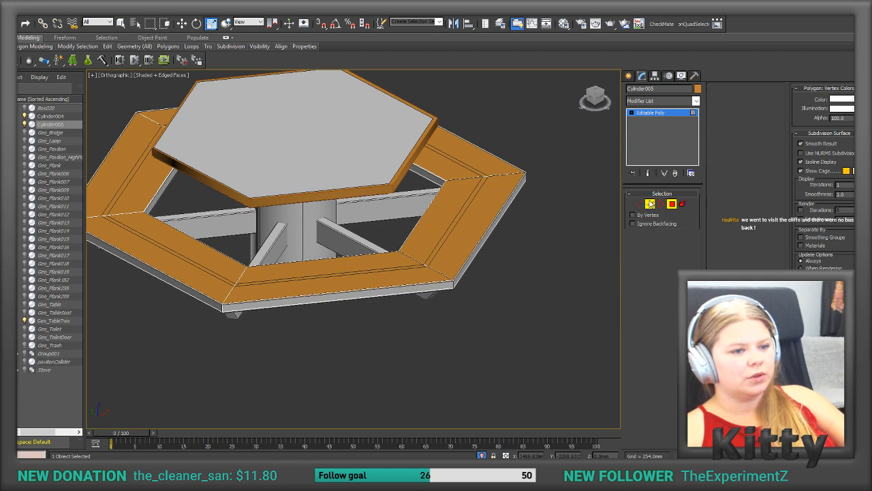
# Step: Bridge the first pair of open upper and lower edges on the inside of the seat collider
pyautogui.press('2')
pyautogui.click(426, 173)
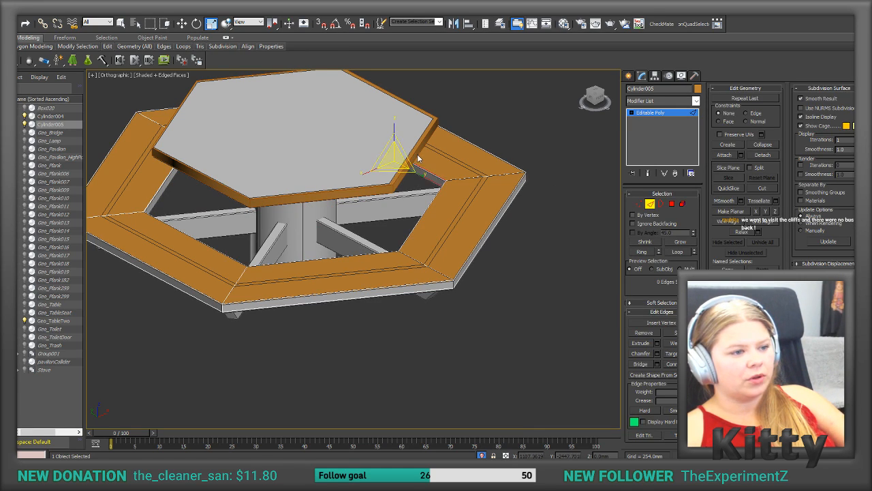
pyautogui.click(647, 365)
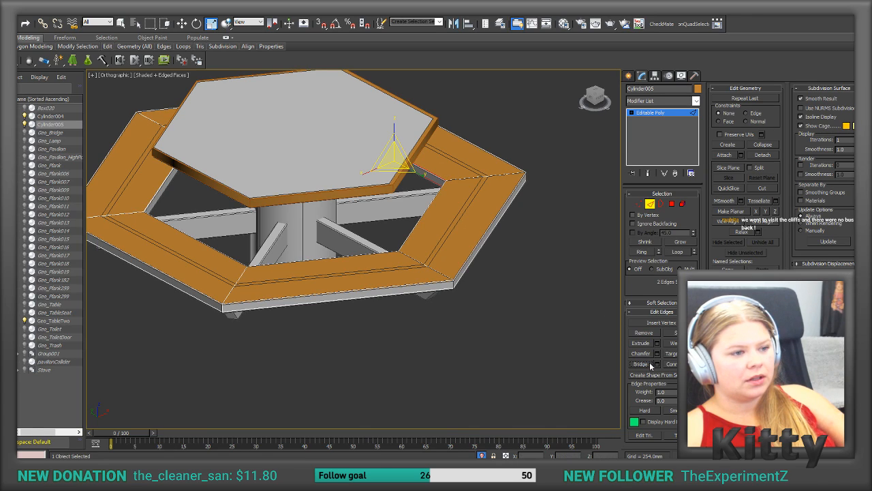
pyautogui.click(657, 364)
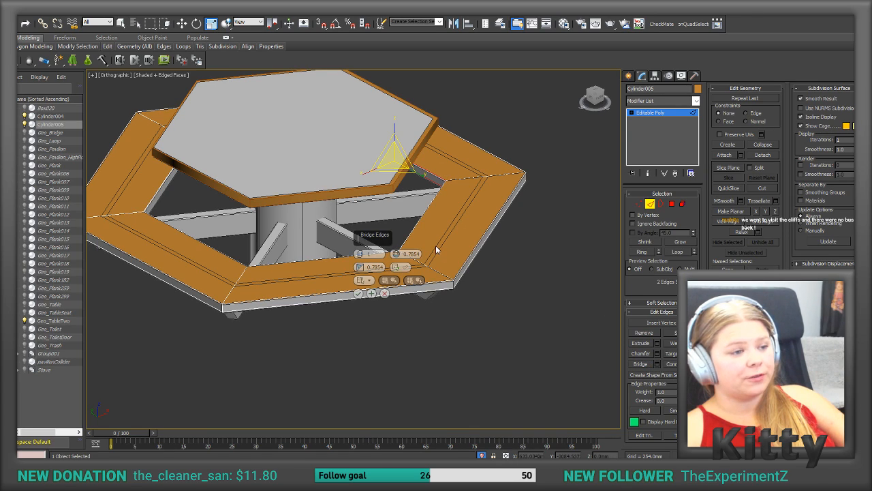
pyautogui.click(359, 294)
pyautogui.moveTo(395, 229); pyautogui.dragTo(412, 248)
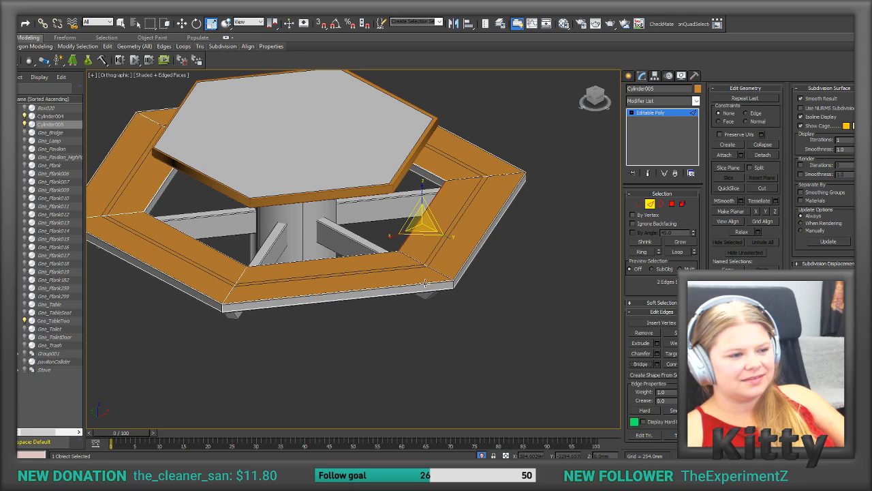
# Step: Bridge the remaining pairs of open inner edges to close the inside wall of the seat collider
pyautogui.click(349, 253)
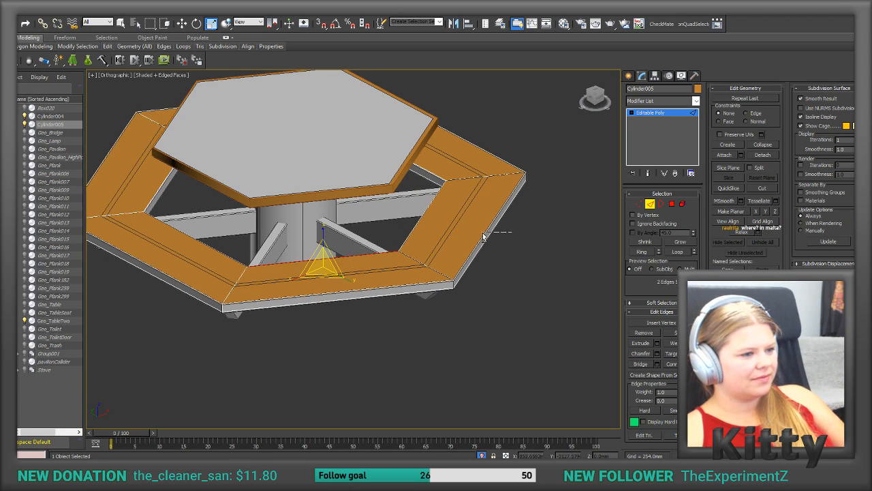
pyautogui.click(529, 248)
pyautogui.moveTo(429, 261); pyautogui.dragTo(315, 214, button='middle')
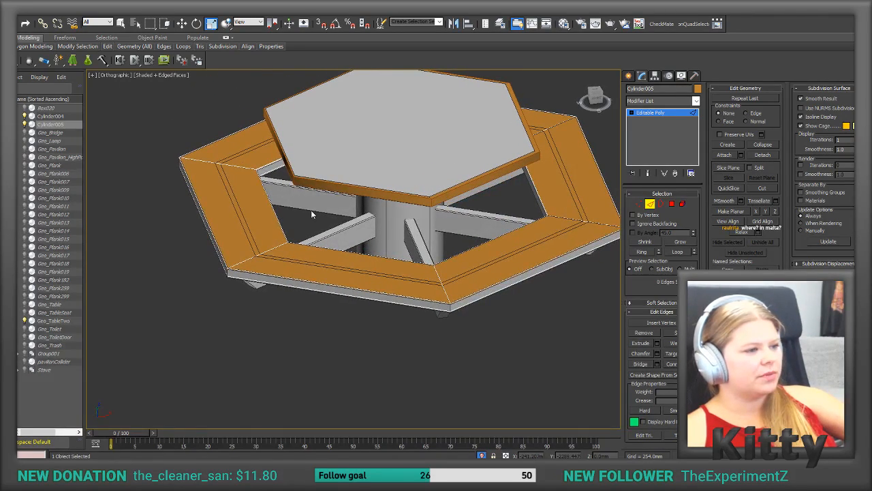
pyautogui.moveTo(260, 221); pyautogui.dragTo(258, 223)
pyautogui.moveTo(600, 363); pyautogui.dragTo(538, 368, button='middle')
pyautogui.keyDown('alt'); pyautogui.moveTo(538, 368); pyautogui.dragTo(403, 301, button='middle'); pyautogui.keyUp('alt')
pyautogui.scroll(1, 403, 302)
pyautogui.moveTo(355, 274); pyautogui.dragTo(309, 284)
pyautogui.click(641, 365)
pyautogui.keyDown('alt'); pyautogui.moveTo(580, 354); pyautogui.dragTo(273, 278, button='middle'); pyautogui.keyUp('alt')
pyautogui.moveTo(275, 276); pyautogui.dragTo(210, 279)
pyautogui.click(640, 365)
pyautogui.keyDown('alt'); pyautogui.moveTo(593, 351); pyautogui.dragTo(182, 262, button='middle'); pyautogui.keyUp('alt')
pyautogui.moveTo(304, 331); pyautogui.dragTo(392, 331, button='middle')
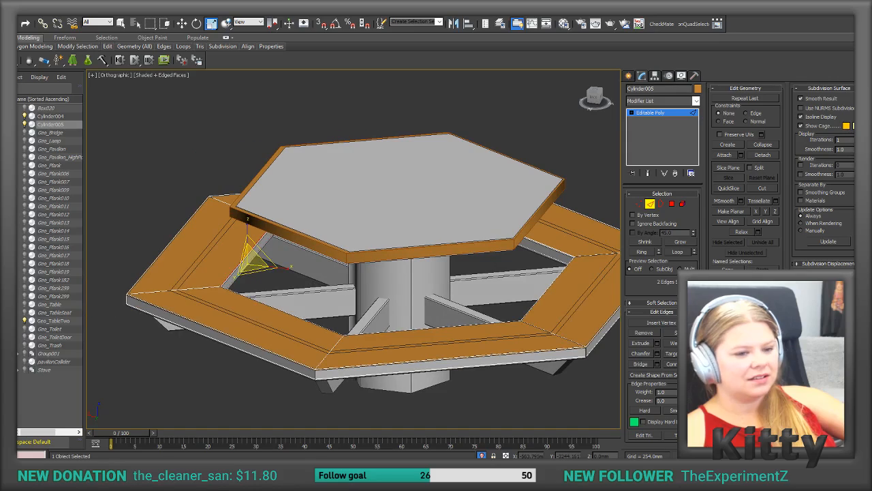
pyautogui.click(637, 363)
pyautogui.click(497, 257)
pyautogui.keyDown('alt'); pyautogui.moveTo(496, 256); pyautogui.dragTo(549, 196, button='middle'); pyautogui.keyUp('alt')
pyautogui.scroll(-3, 431, 189)
pyautogui.keyDown('alt'); pyautogui.moveTo(601, 133); pyautogui.dragTo(363, 202, button='middle'); pyautogui.keyUp('alt')
pyautogui.keyDown('alt'); pyautogui.moveTo(450, 225); pyautogui.dragTo(447, 227, button='middle'); pyautogui.keyUp('alt')
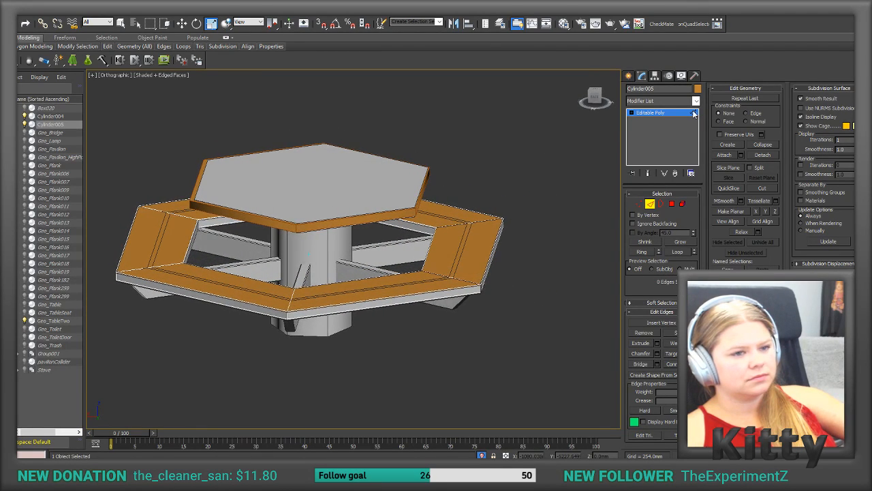
# Step: Create a six-sided cylinder over the table's central post, about 192 mm in radius and 838 mm high
pyautogui.click(628, 75)
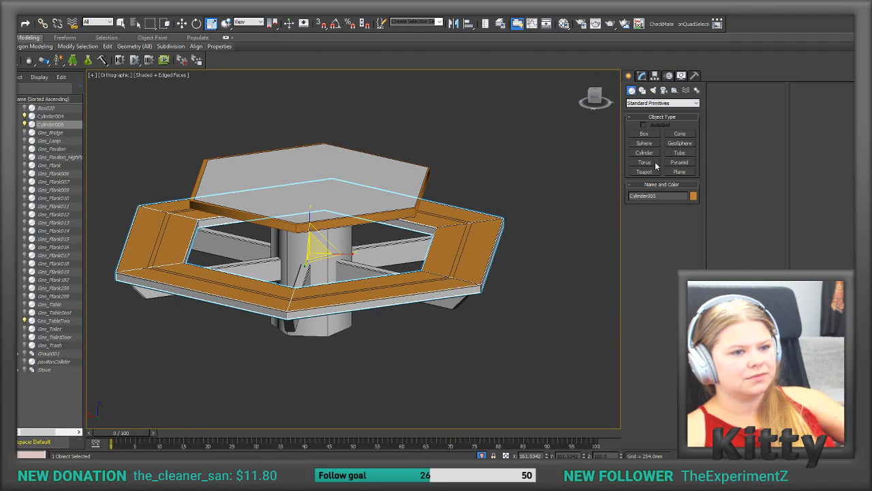
pyautogui.click(644, 153)
pyautogui.keyDown('alt'); pyautogui.moveTo(286, 332); pyautogui.dragTo(307, 360, button='middle'); pyautogui.keyUp('alt')
pyautogui.moveTo(368, 366); pyautogui.dragTo(367, 398)
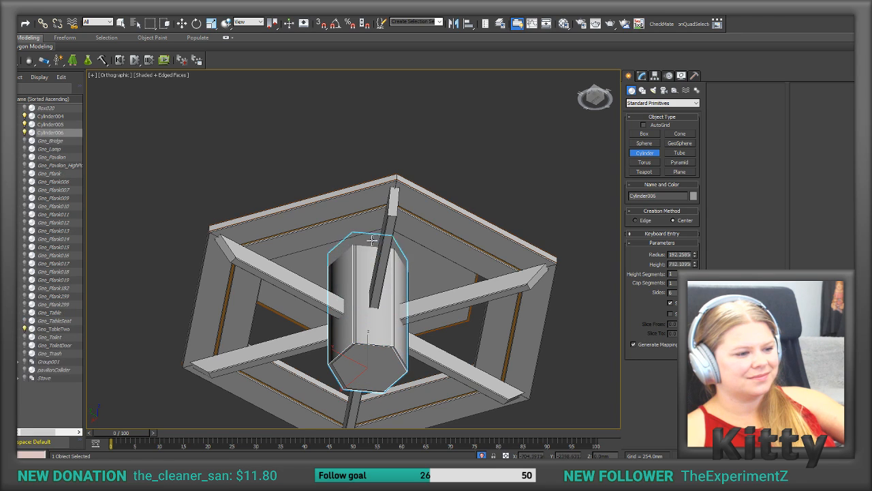
pyautogui.click(372, 223)
pyautogui.keyDown('alt'); pyautogui.moveTo(371, 225); pyautogui.dragTo(355, 358, button='middle'); pyautogui.keyUp('alt')
pyautogui.keyDown('alt'); pyautogui.moveTo(518, 235); pyautogui.dragTo(531, 233, button='middle'); pyautogui.keyUp('alt')
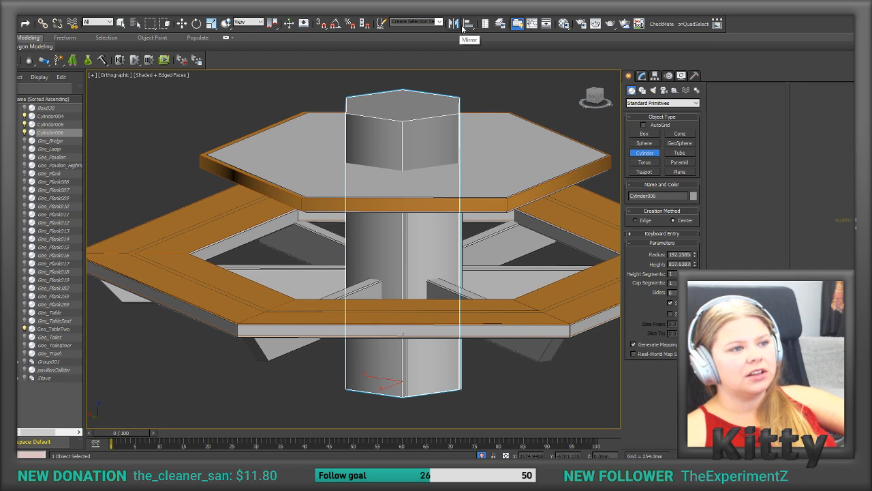
# Step: Align the post cylinder to Geo_TableTwo, pivot point to pivot point, in X, Y and Z position
pyautogui.press('w')
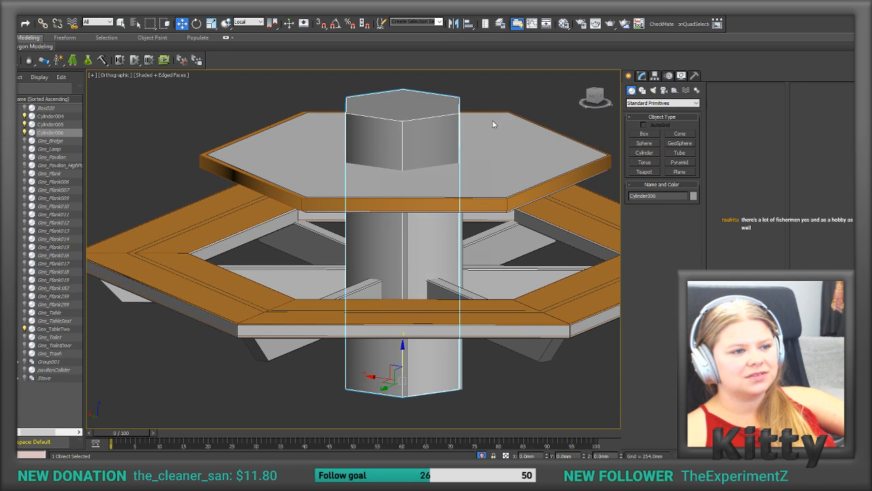
pyautogui.hotkey('alt', 'a')
pyautogui.click(493, 124)
pyautogui.click(394, 179)
pyautogui.click(430, 178)
pyautogui.click(461, 179)
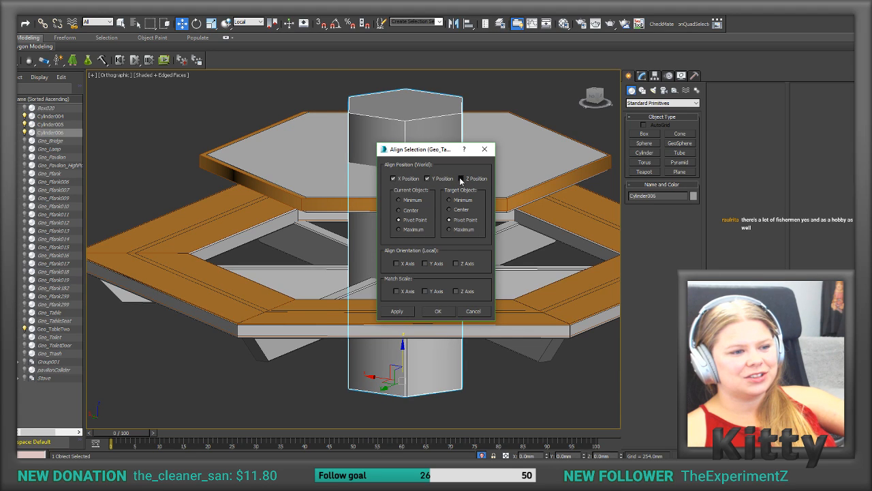
pyautogui.click(398, 312)
pyautogui.click(439, 311)
# Step: Fine-tune the post cylinder's height along Z and convert it to an Editable Poly
pyautogui.keyDown('alt'); pyautogui.moveTo(446, 308); pyautogui.dragTo(334, 367, button='middle'); pyautogui.keyUp('alt')
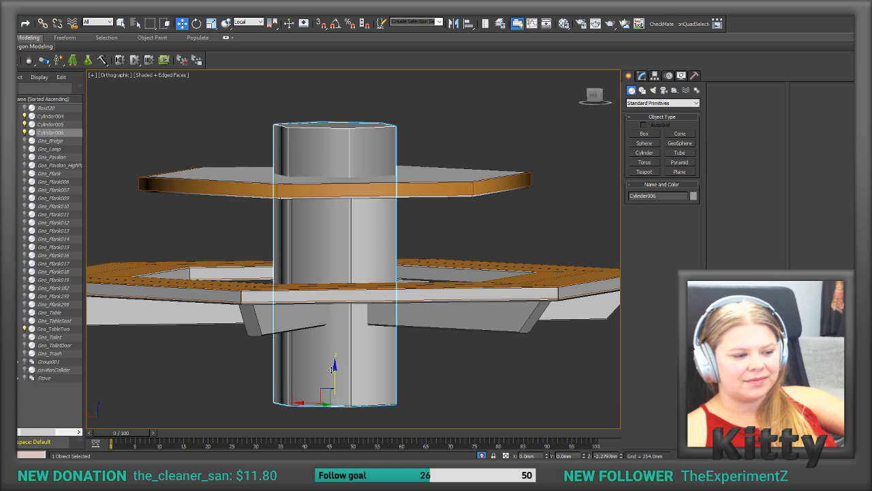
pyautogui.click(641, 76)
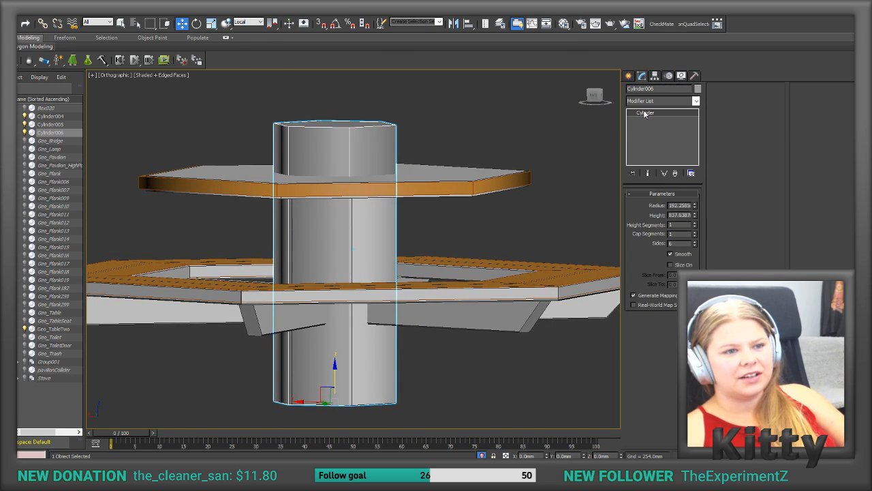
pyautogui.rightClick(678, 139)
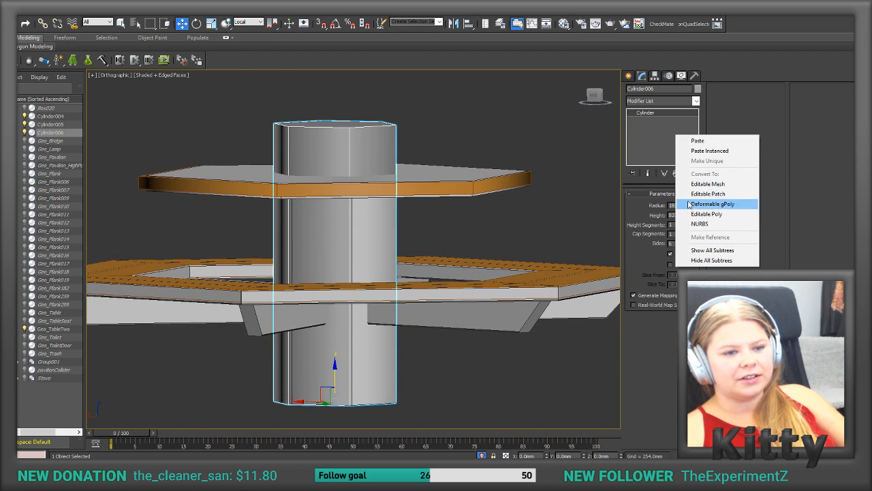
pyautogui.click(707, 214)
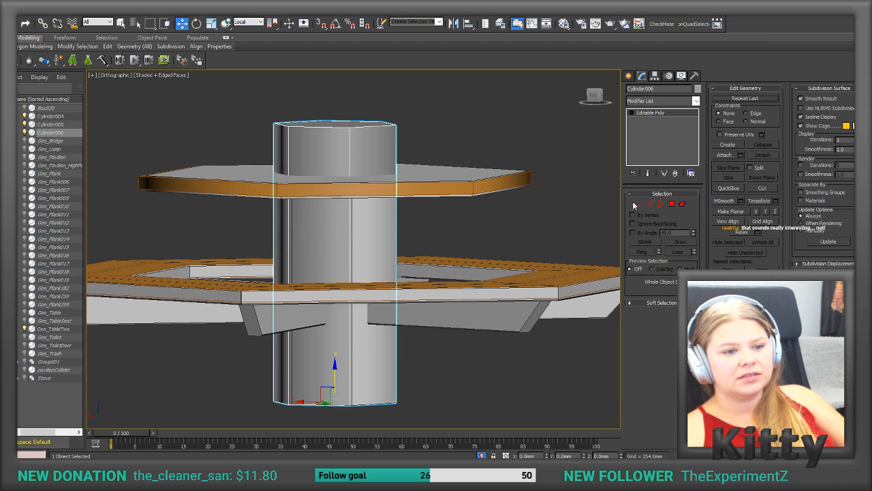
# Step: Lower the post cylinder's top vertices so that it ends at the tabletop
pyautogui.click(638, 203)
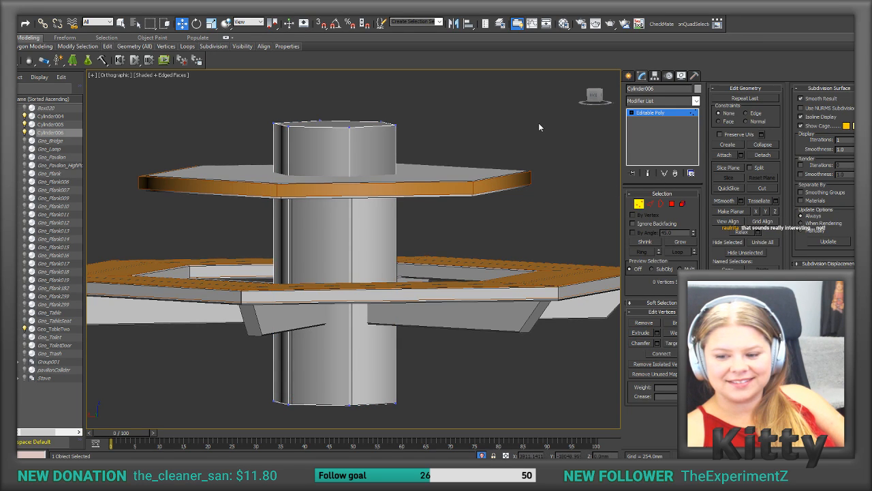
pyautogui.moveTo(318, 123); pyautogui.dragTo(240, 146)
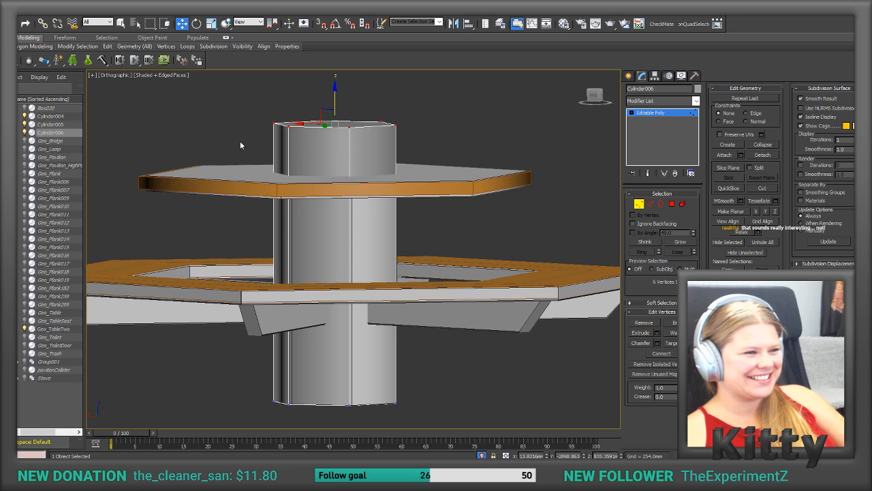
pyautogui.moveTo(334, 93); pyautogui.dragTo(339, 144)
pyautogui.click(413, 118)
pyautogui.moveTo(414, 119); pyautogui.dragTo(418, 115, button='middle')
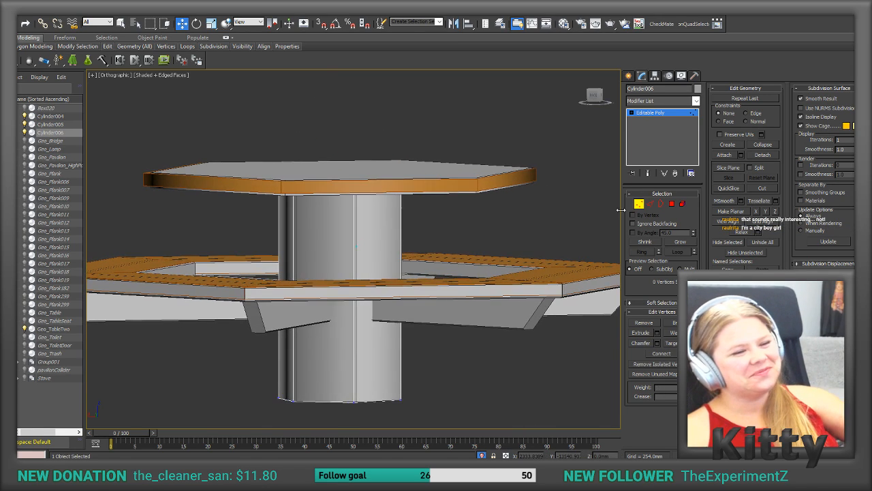
# Step: Attach the tabletop and seat ring colliders to the post cylinder to form a single collider object
pyautogui.click(639, 205)
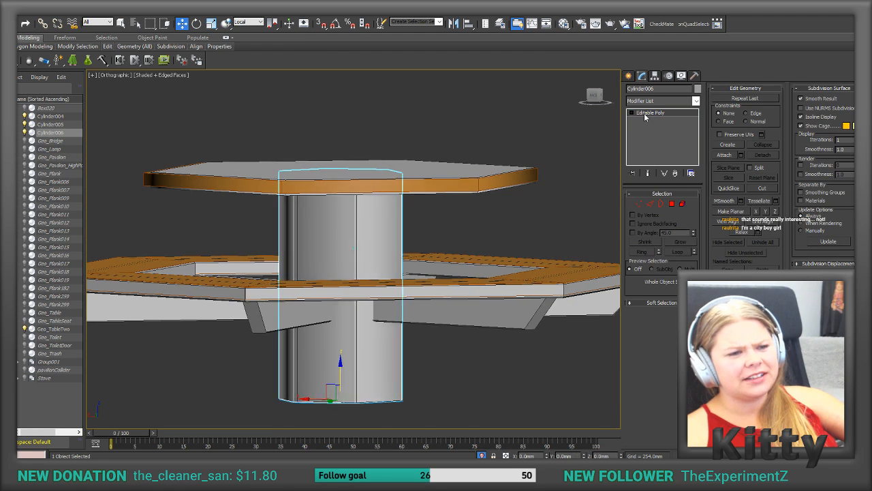
pyautogui.keyDown('alt'); pyautogui.moveTo(579, 117); pyautogui.dragTo(640, 142, button='middle'); pyautogui.keyUp('alt')
pyautogui.click(723, 156)
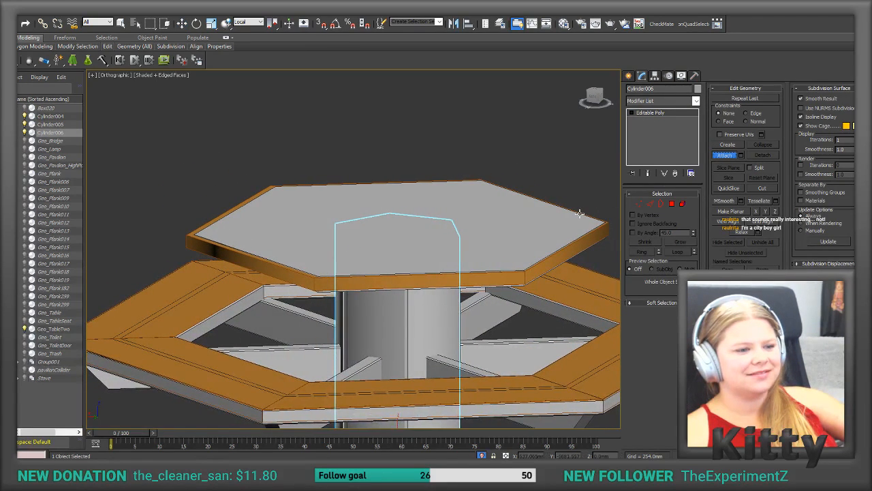
pyautogui.click(566, 255)
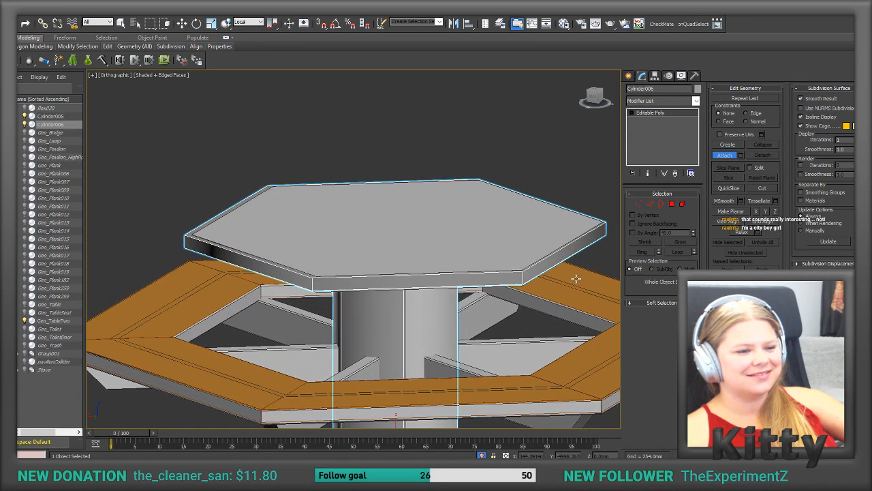
pyautogui.click(575, 278)
pyautogui.scroll(-4, 576, 278)
pyautogui.moveTo(575, 280)
pyautogui.keyDown('alt'); pyautogui.mouseDown(button='middle')
pyautogui.moveTo(563, 282)
pyautogui.moveTo(573, 293)
pyautogui.mouseUp(button='middle'); pyautogui.keyUp('alt')
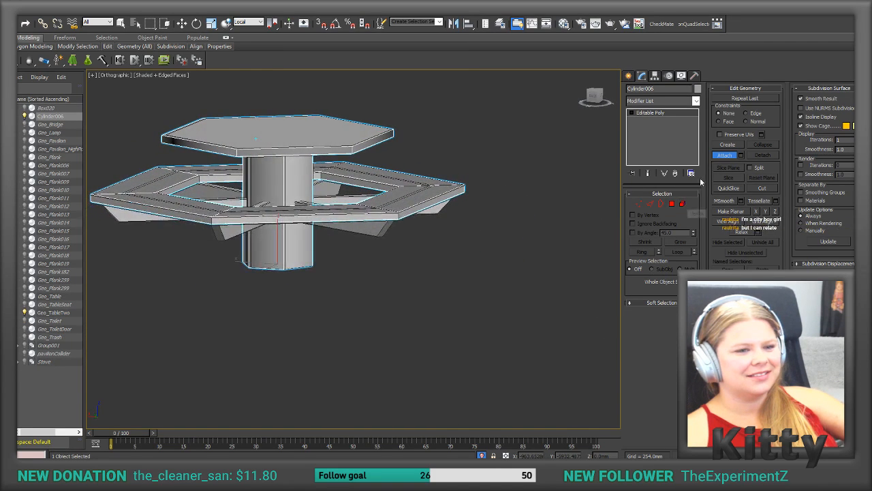
pyautogui.click(719, 157)
pyautogui.moveTo(271, 235); pyautogui.dragTo(277, 233, button='middle')
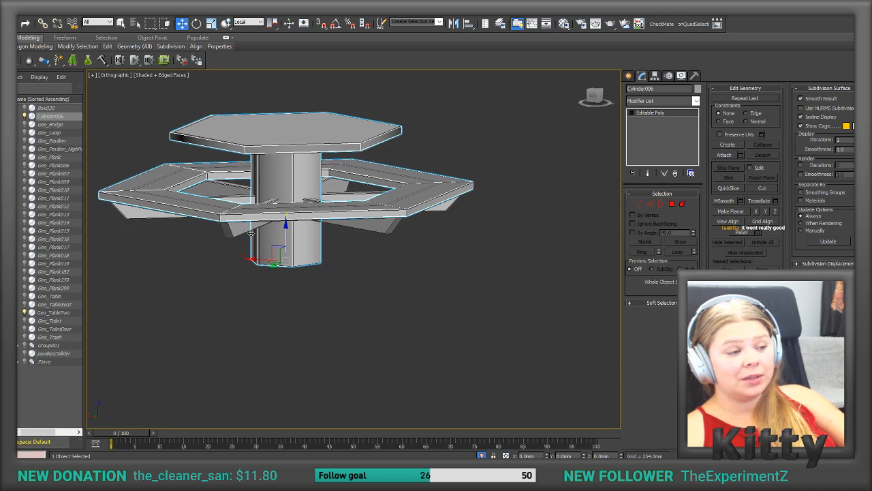
pyautogui.keyDown('alt'); pyautogui.moveTo(286, 222); pyautogui.dragTo(332, 163, button='middle'); pyautogui.keyUp('alt')
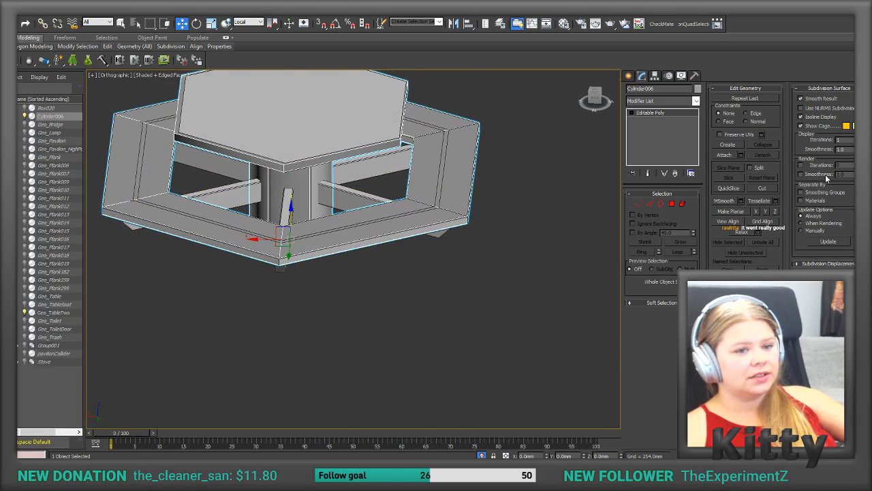
pyautogui.click(730, 156)
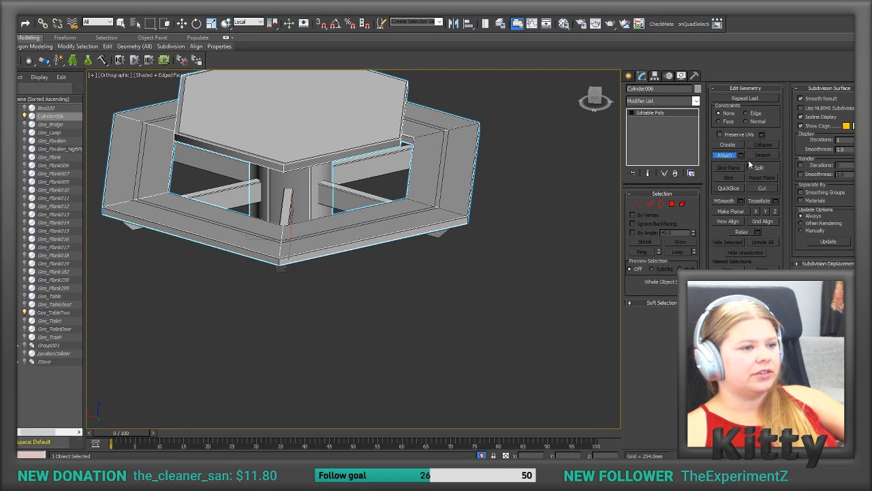
pyautogui.moveTo(393, 102)
pyautogui.keyDown('alt'); pyautogui.mouseDown(button='middle')
pyautogui.moveTo(399, 93)
pyautogui.moveTo(389, 105)
pyautogui.mouseUp(button='middle'); pyautogui.keyUp('alt')
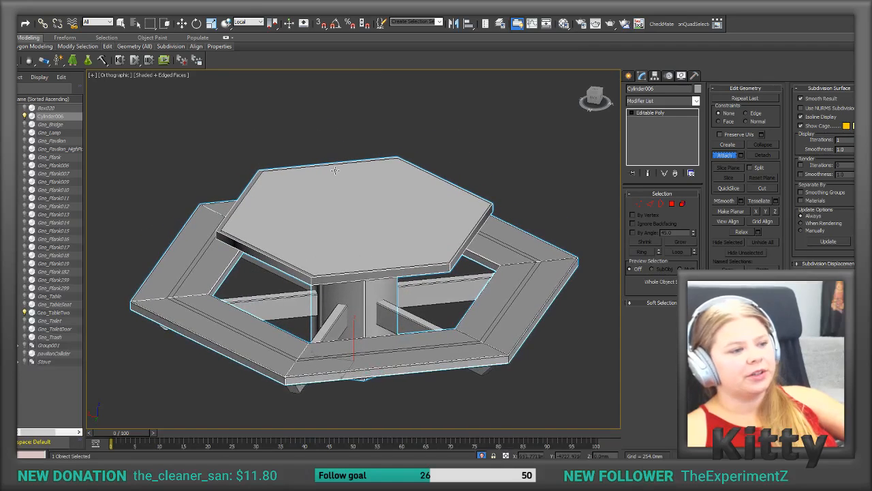
pyautogui.scroll(3, 334, 182)
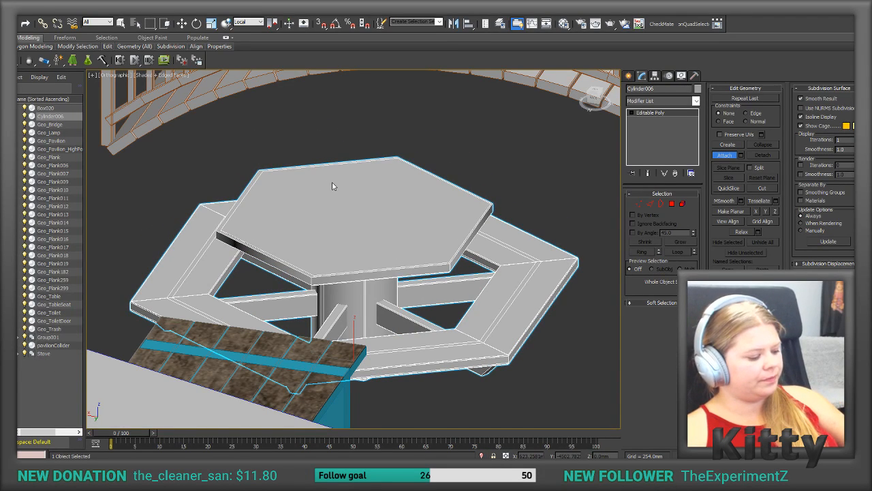
pyautogui.hotkey('alt', 'q')
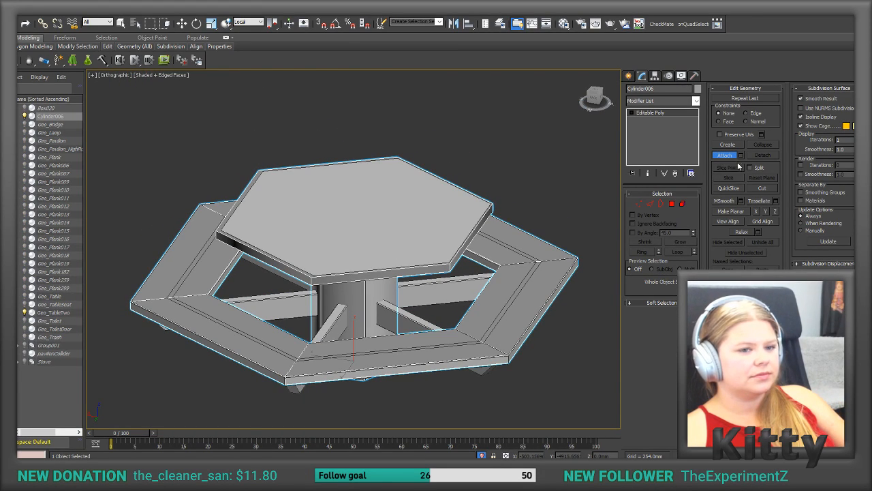
pyautogui.click(724, 155)
# Step: Select the Geo_TableTwo mesh inside the isolated picnic table
pyautogui.click(409, 291)
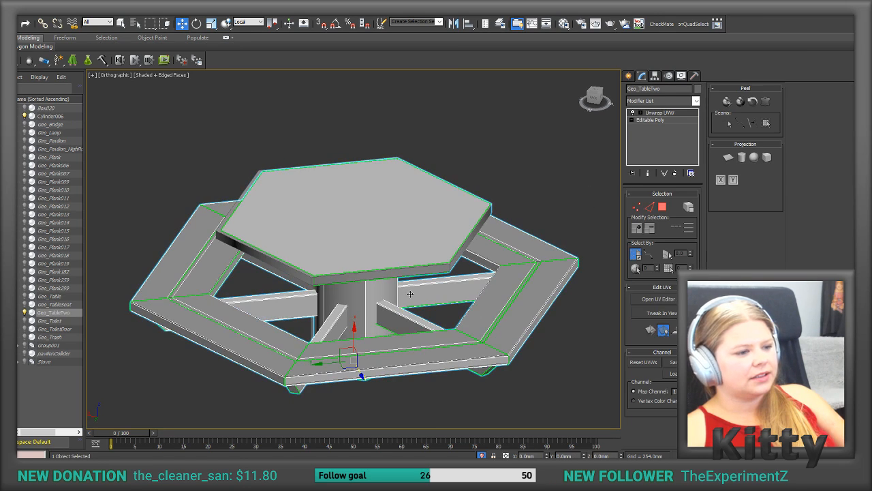
pyautogui.rightClick(409, 291)
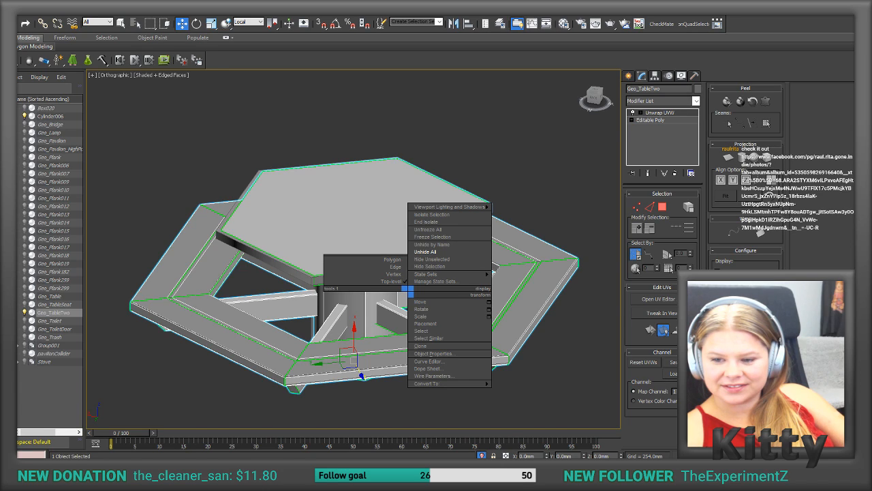
pyautogui.click(426, 252)
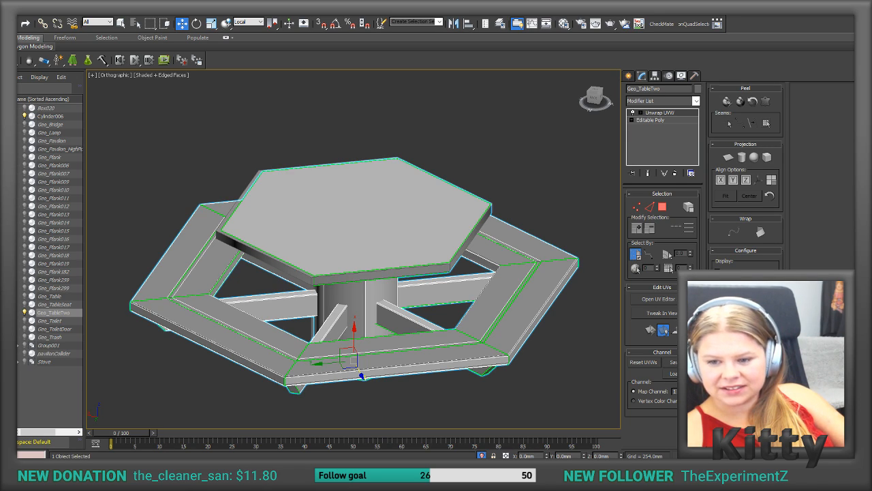
# Step: Switch to the browser, look through the ComicCon Portugal 2018 photo album on Facebook, and return to 3ds Max
pyautogui.moveTo(871, 39); pyautogui.dragTo(410, 12)
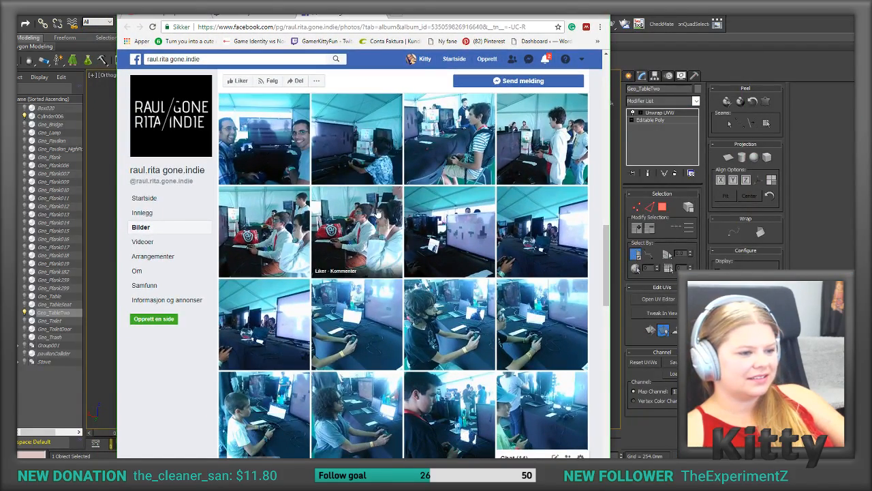
pyautogui.scroll(-3, 376, 213)
pyautogui.scroll(-3, 377, 212)
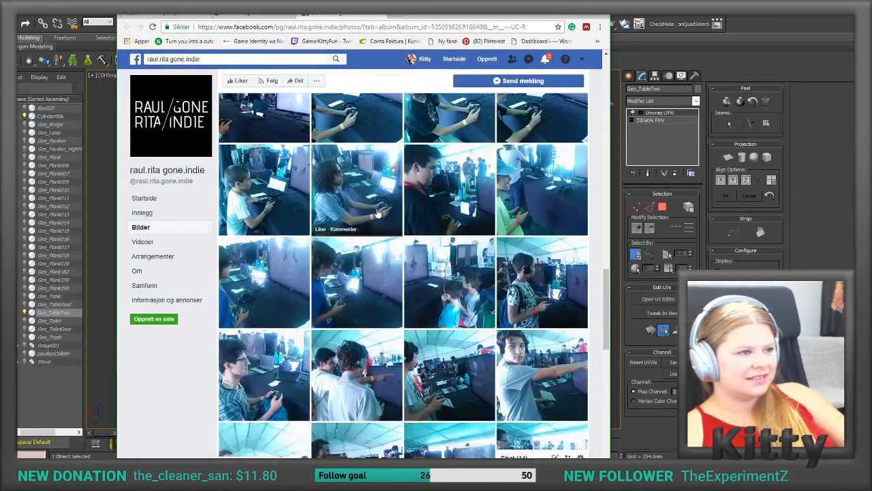
pyautogui.scroll(-3, 376, 213)
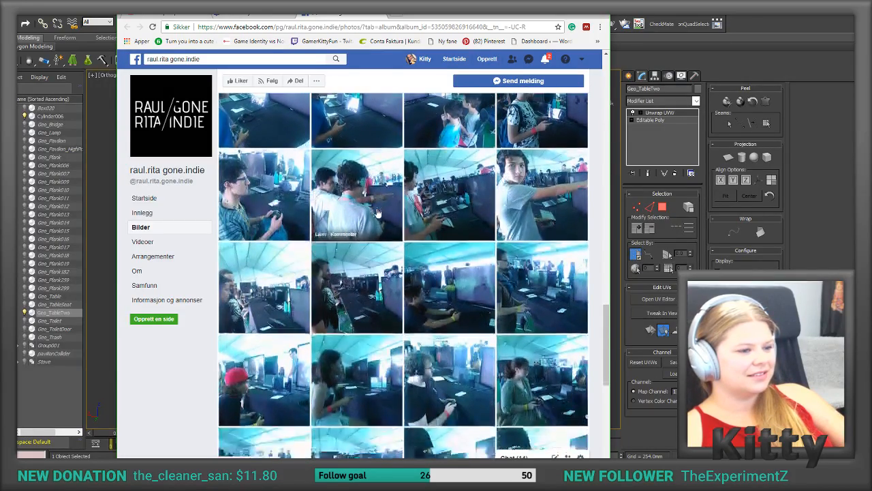
pyautogui.scroll(-1, 378, 213)
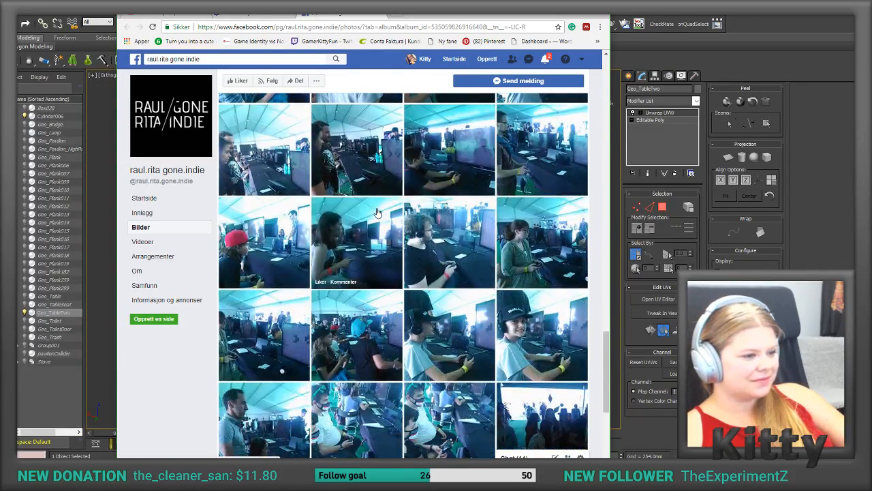
pyautogui.scroll(-3, 377, 212)
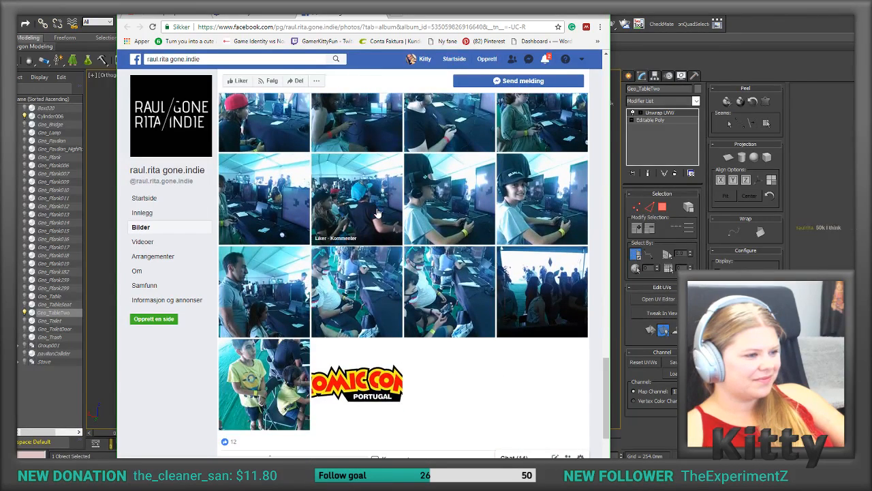
pyautogui.scroll(-2, 377, 213)
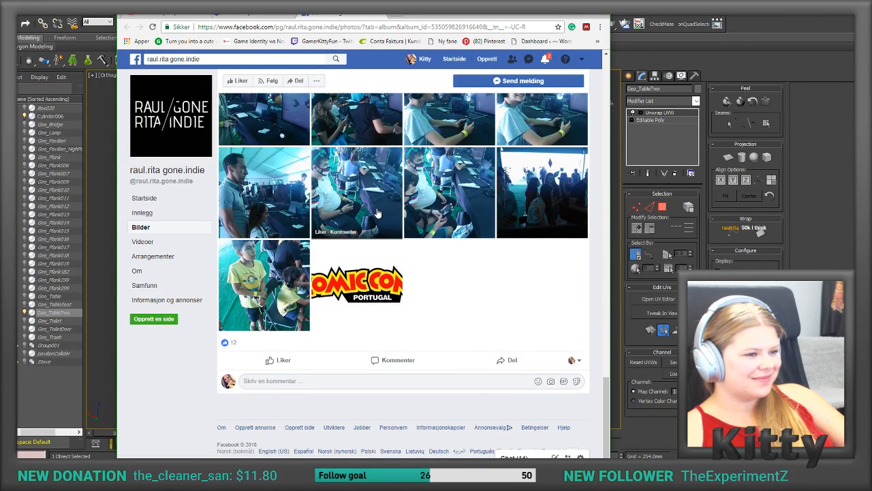
pyautogui.scroll(2, 377, 213)
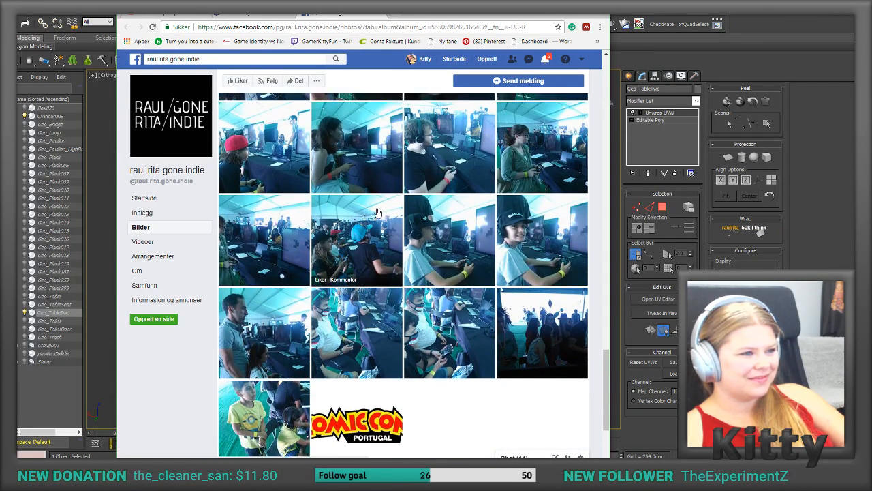
pyautogui.scroll(10, 377, 213)
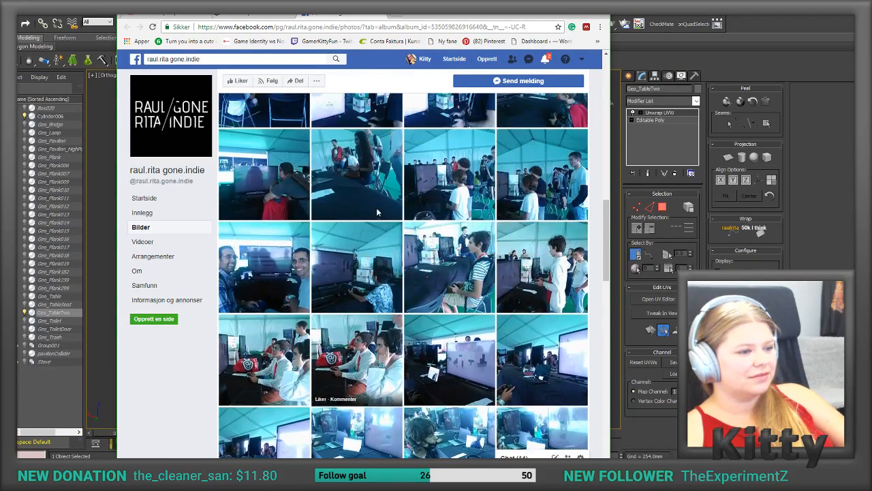
pyautogui.scroll(10, 377, 213)
pyautogui.scroll(2, 377, 213)
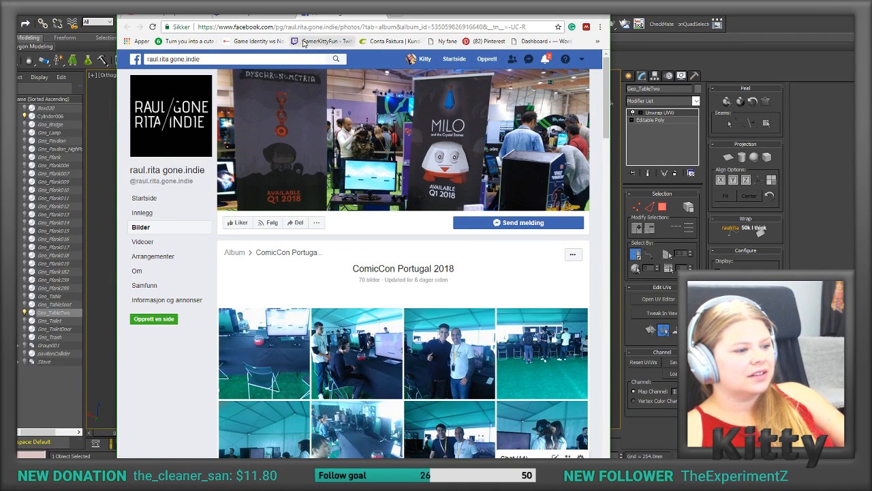
pyautogui.moveTo(423, 14); pyautogui.dragTo(871, 79)
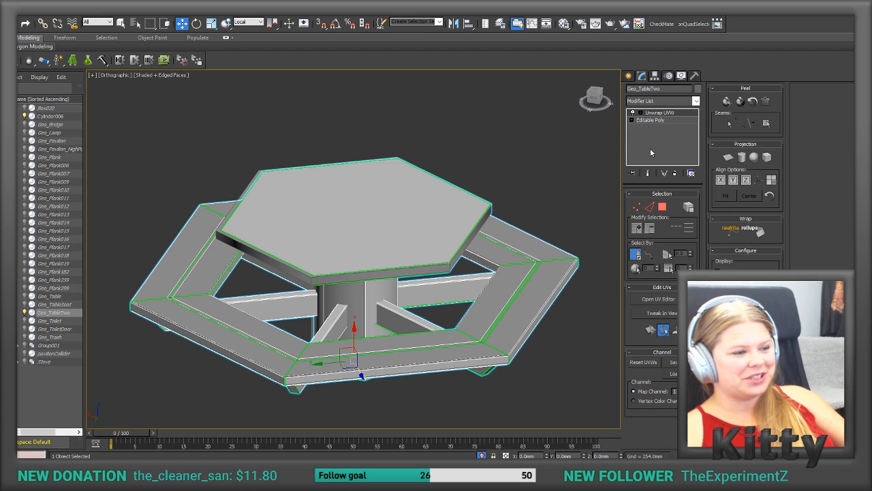
# Step: Hide Geo_TableTwo and inspect the combined tabletop, seat and post collider on its own
pyautogui.rightClick(469, 267)
pyautogui.rightClick(469, 267)
pyautogui.rightClick(469, 267)
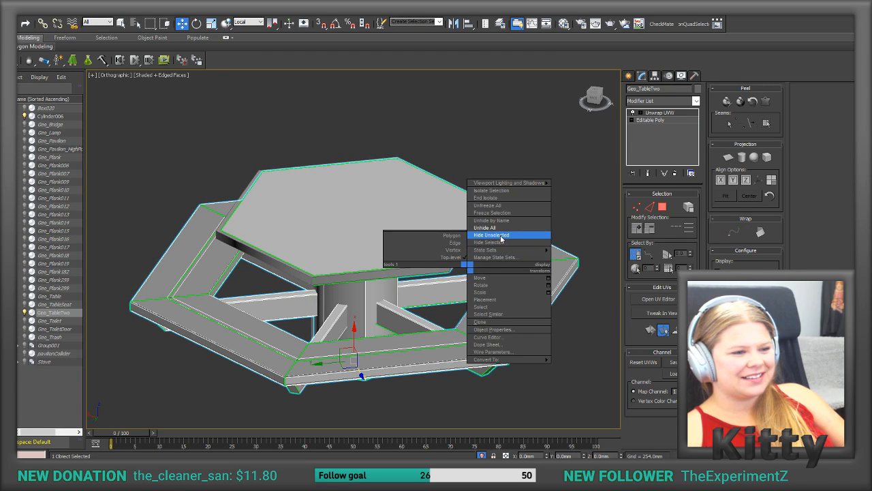
pyautogui.click(496, 243)
pyautogui.click(424, 245)
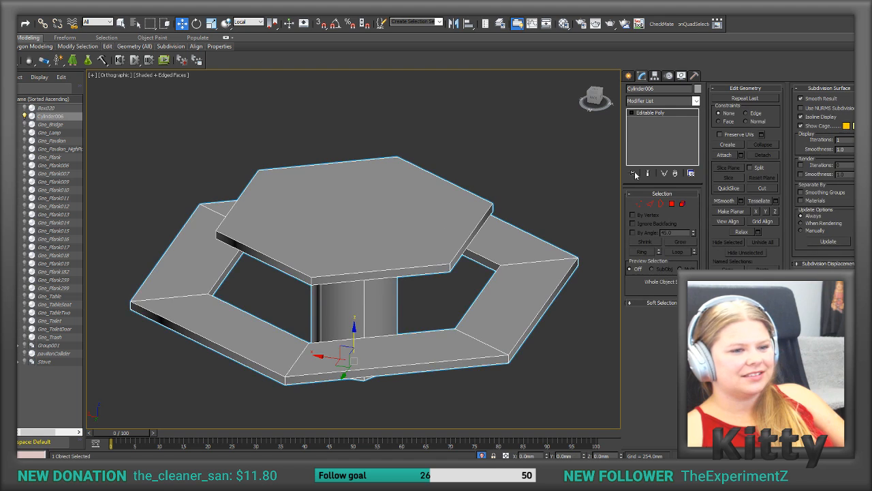
pyautogui.keyDown('alt'); pyautogui.moveTo(430, 303); pyautogui.dragTo(418, 308, button='middle'); pyautogui.keyUp('alt')
pyautogui.scroll(-3, 451, 281)
pyautogui.keyDown('alt'); pyautogui.moveTo(440, 291); pyautogui.dragTo(512, 211, button='middle'); pyautogui.keyUp('alt')
pyautogui.click(512, 210)
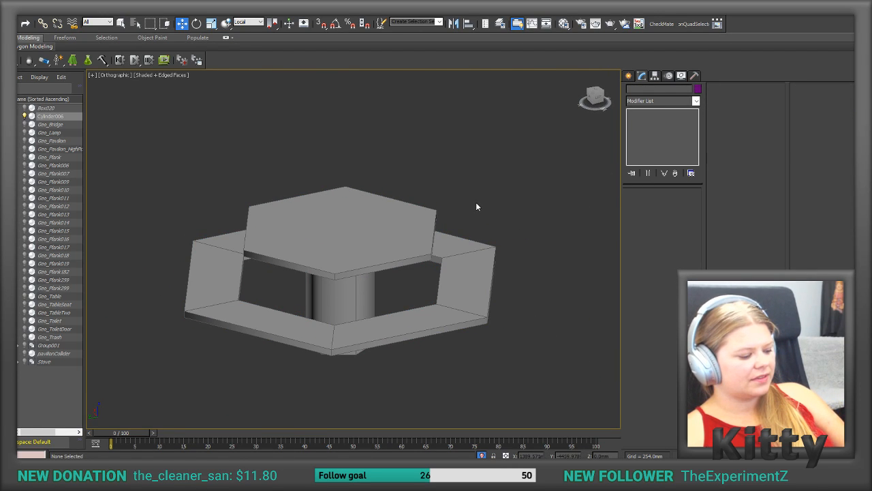
# Step: Unhide all objects in the park scene
pyautogui.rightClick(477, 208)
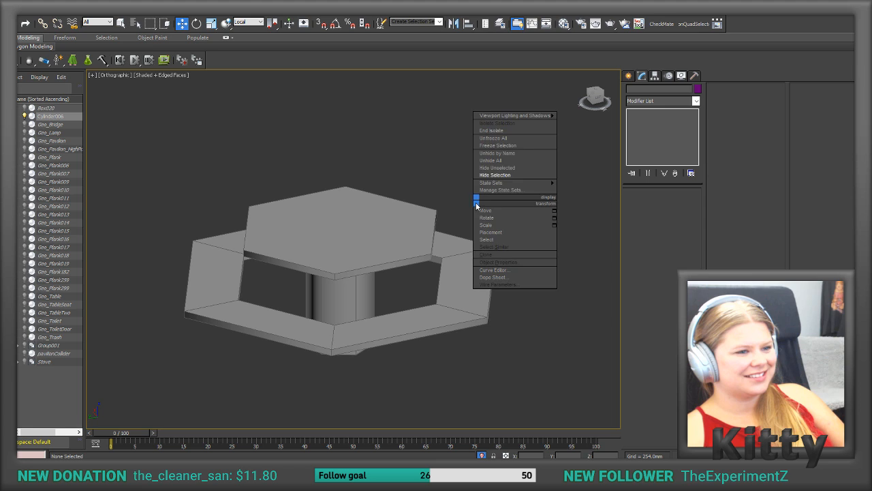
pyautogui.click(510, 163)
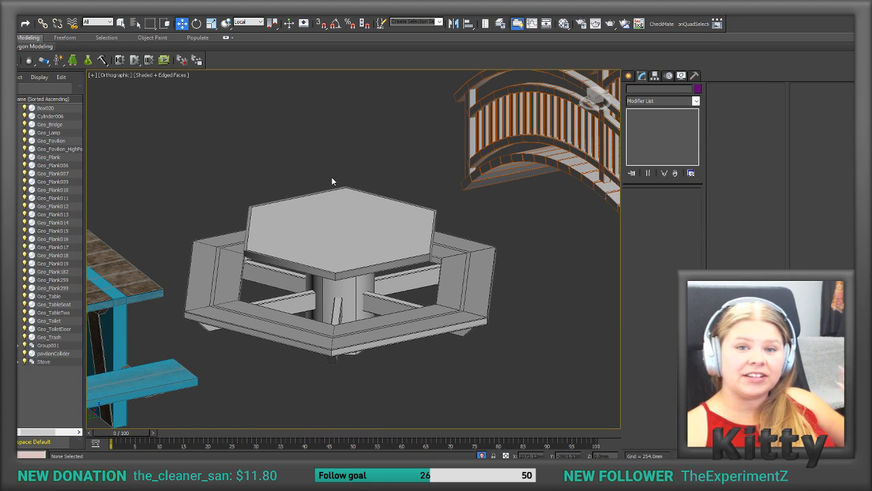
pyautogui.click(20, 17)
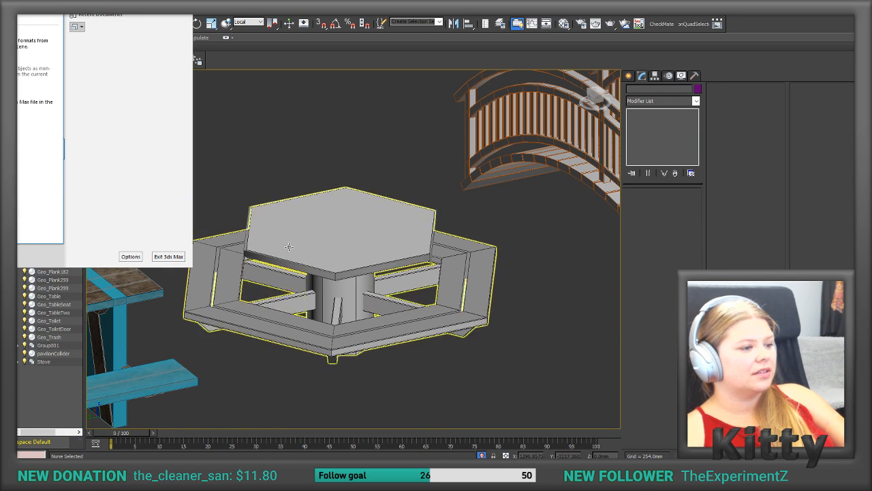
# Step: Open the Reset XForm utility with Geo_TableTwo selected and check the table's modifier stack
pyautogui.click(338, 228)
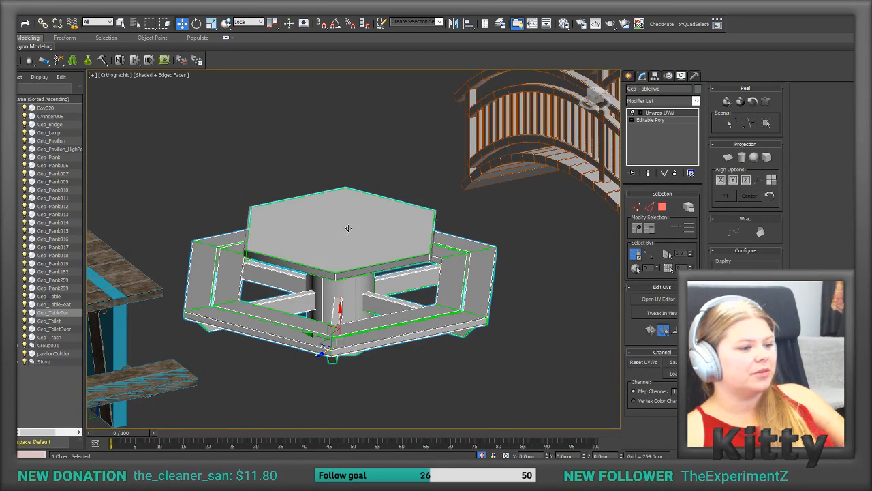
pyautogui.click(695, 77)
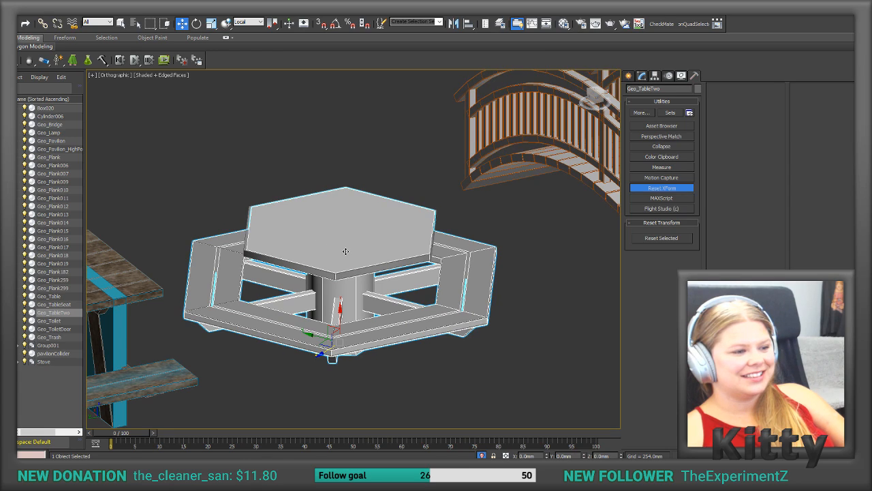
pyautogui.click(232, 381)
pyautogui.click(291, 305)
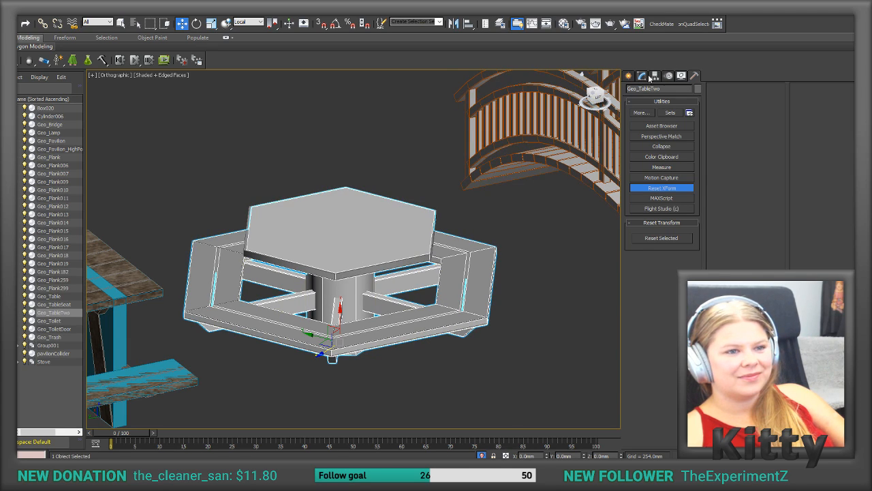
pyautogui.click(641, 77)
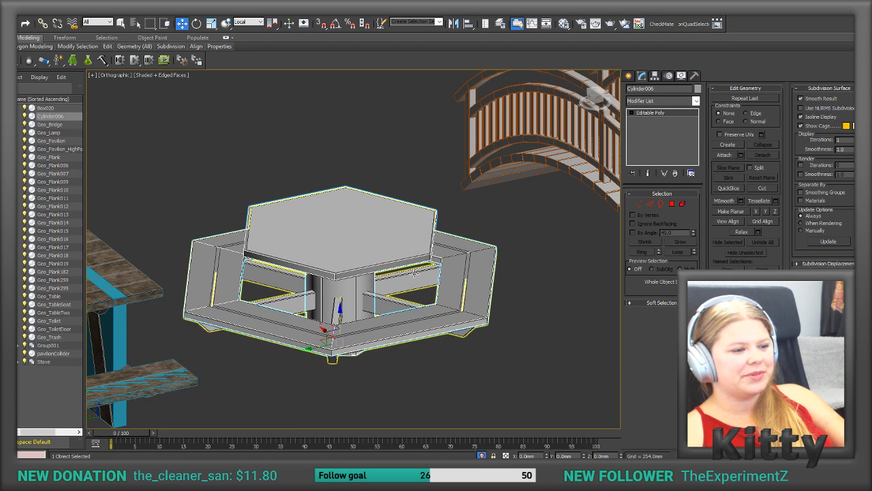
# Step: Reset the XForm of the Cylinder006 table collider and collapse its modifier stack to an Editable Poly
pyautogui.click(458, 260)
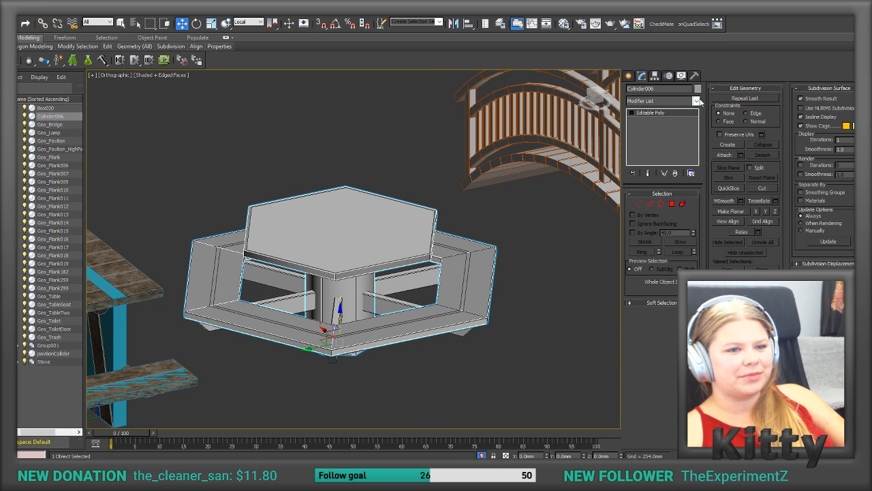
pyautogui.click(695, 76)
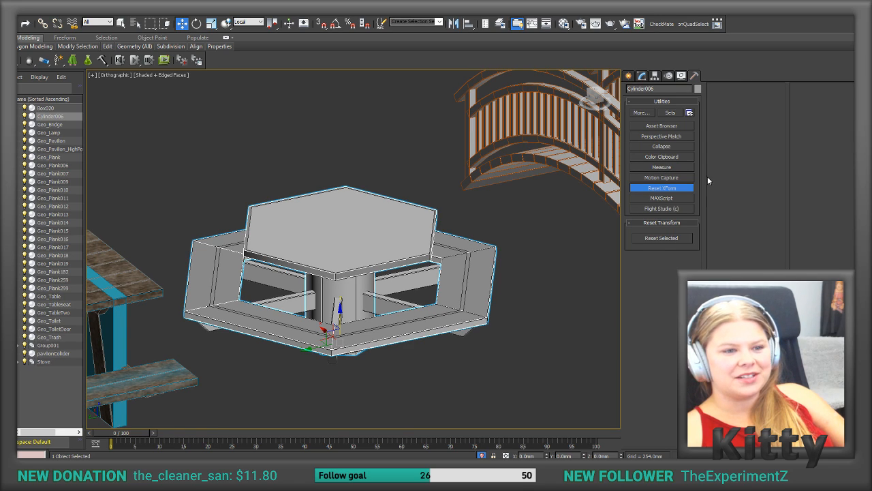
pyautogui.click(656, 238)
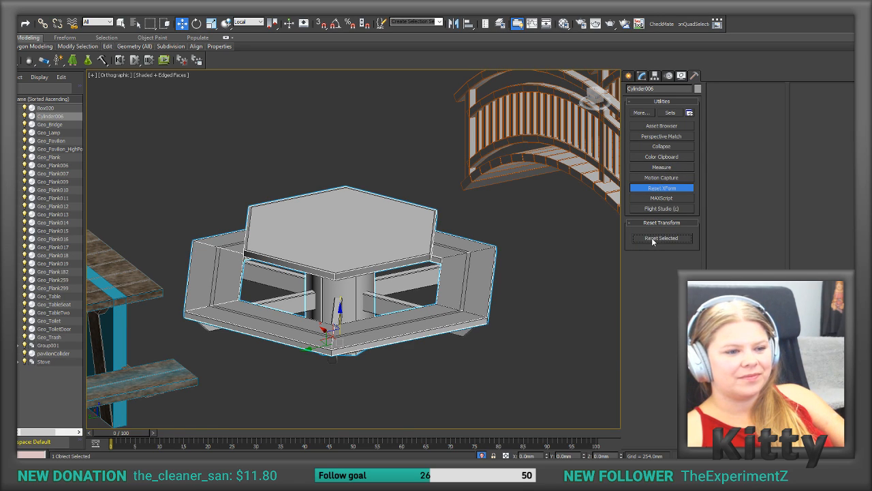
pyautogui.click(641, 75)
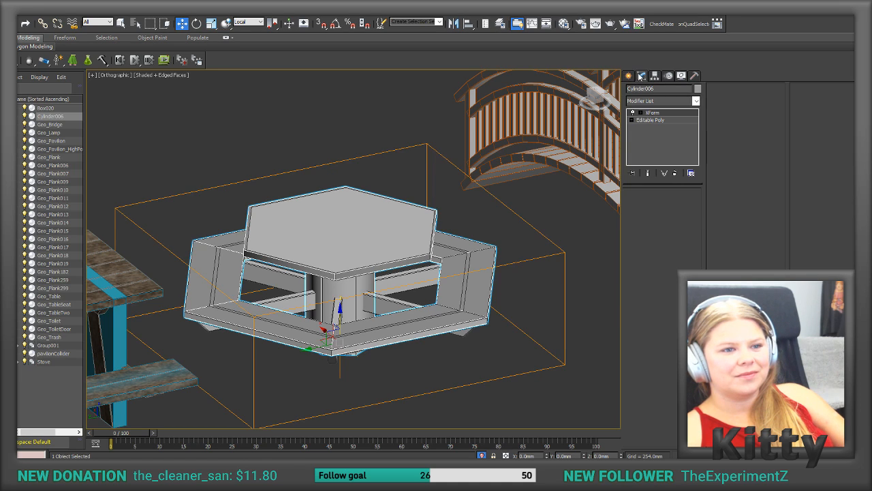
pyautogui.rightClick(658, 139)
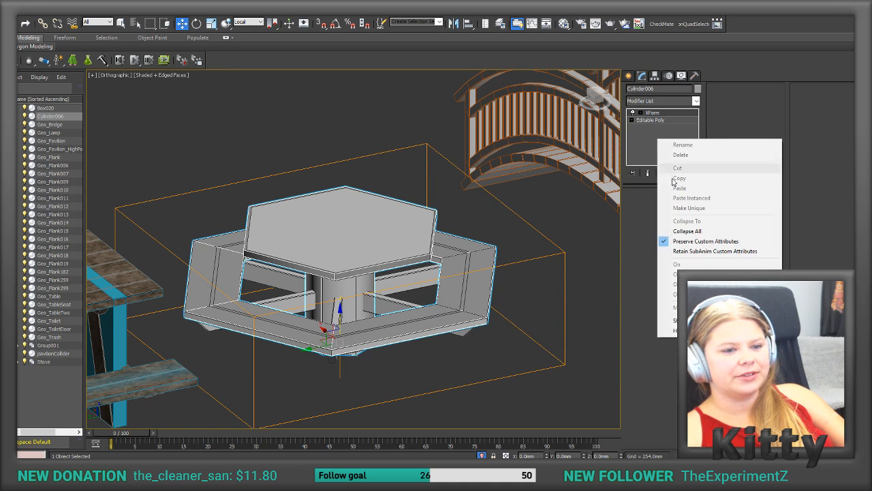
pyautogui.click(678, 234)
pyautogui.click(447, 265)
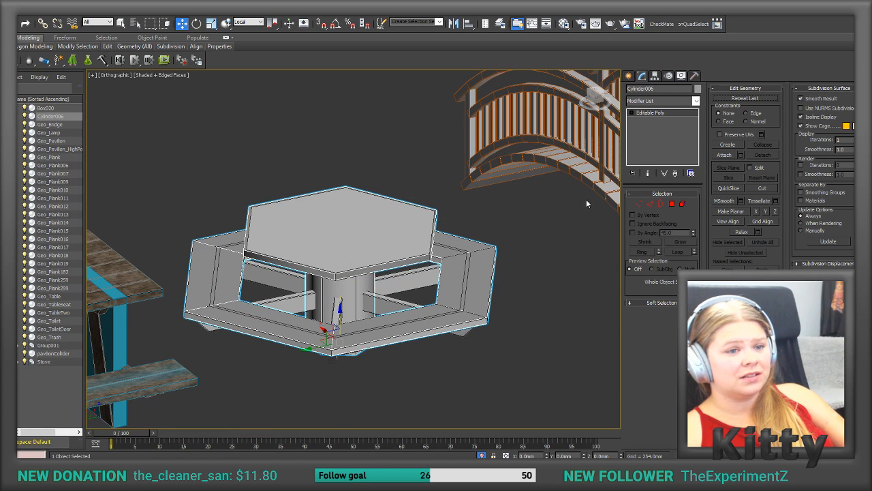
# Step: Align the Cylinder006 collider to Geo_TableTwo in X, Y and Z position, pivot point to pivot point
pyautogui.click(470, 24)
pyautogui.click(420, 278)
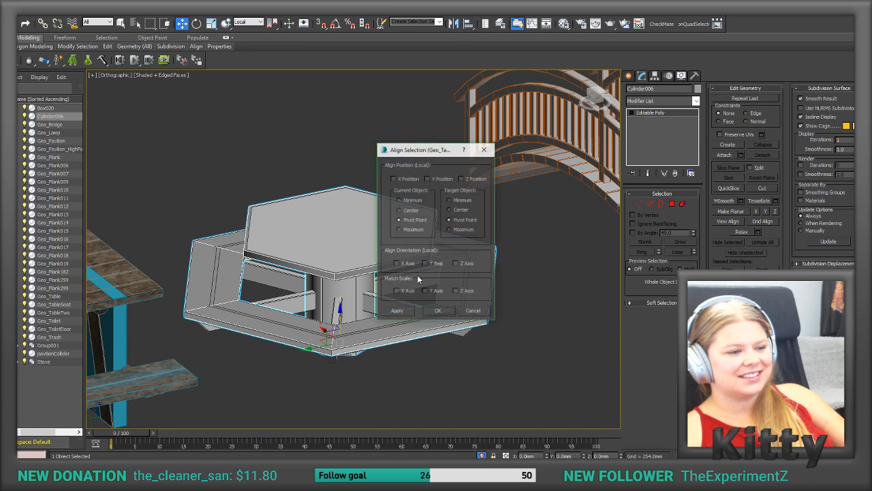
pyautogui.click(427, 178)
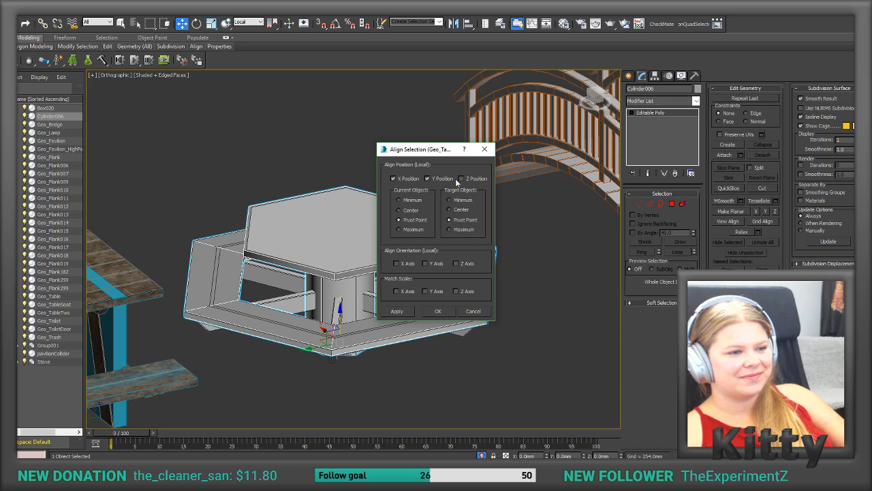
pyautogui.click(461, 178)
pyautogui.click(399, 210)
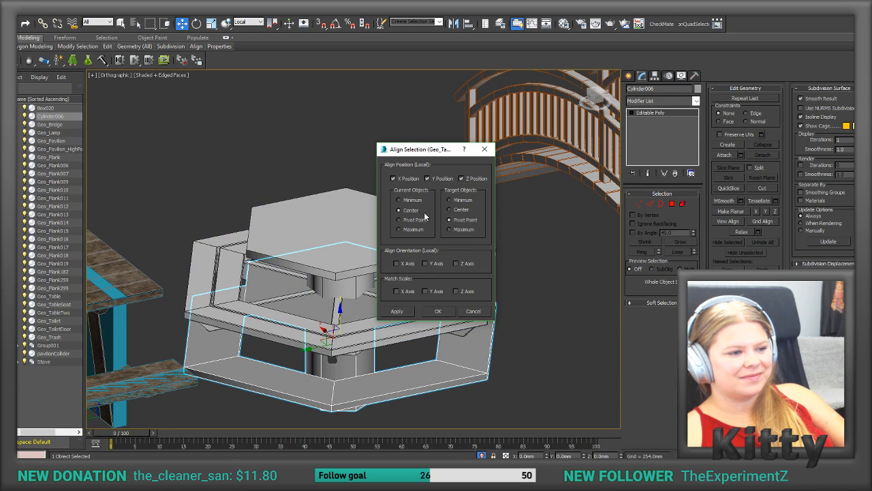
pyautogui.click(399, 220)
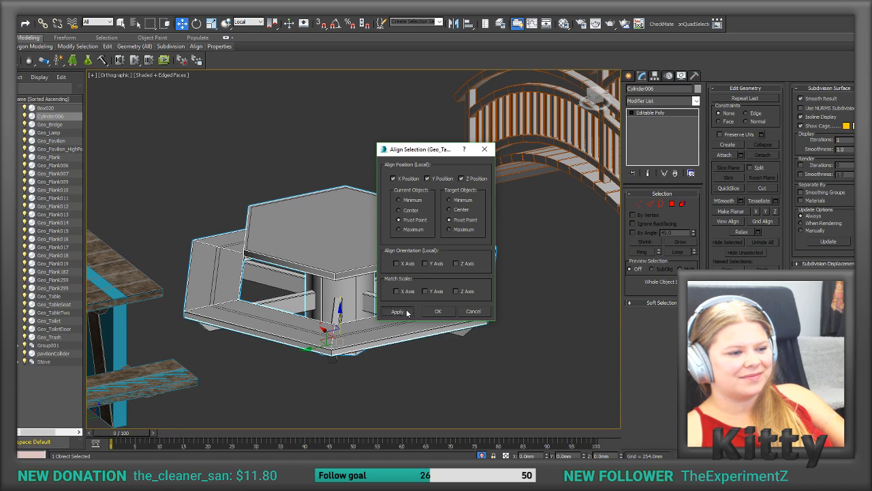
pyautogui.click(437, 312)
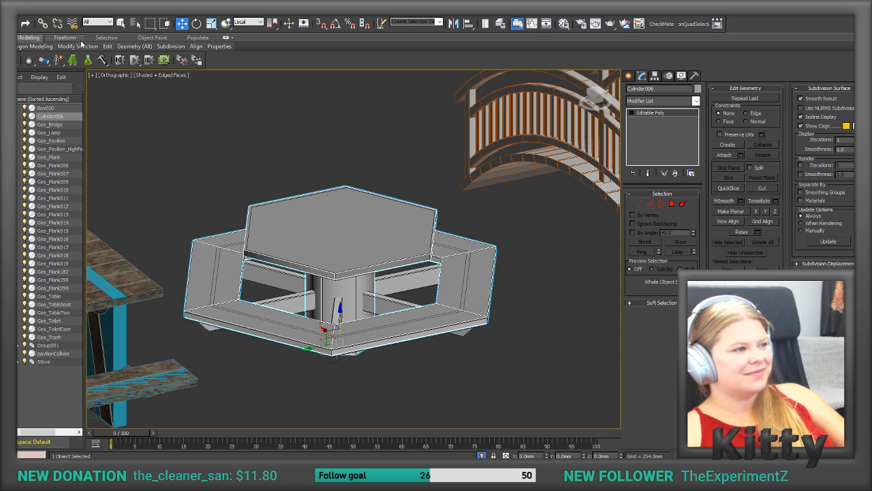
# Step: Export only the selected collider as TableCollider.FBX beside the other park models, using the current FBX export settings
pyautogui.click(26, 16)
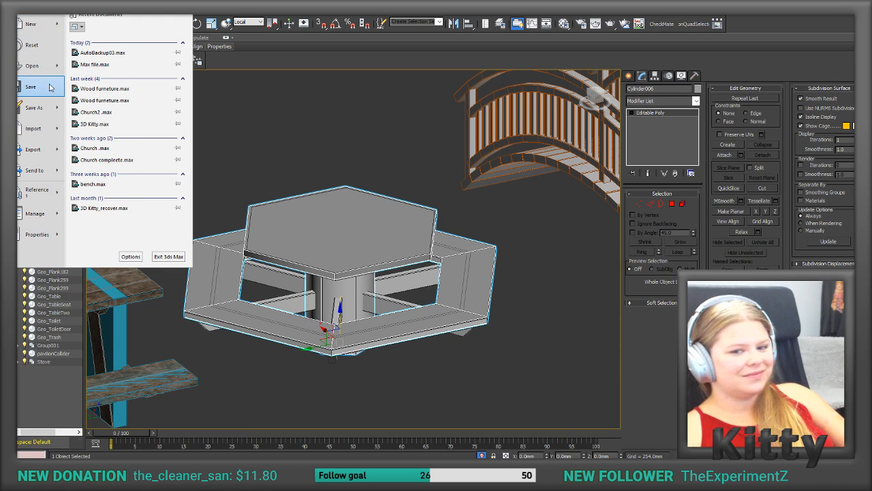
pyautogui.moveTo(63, 156)
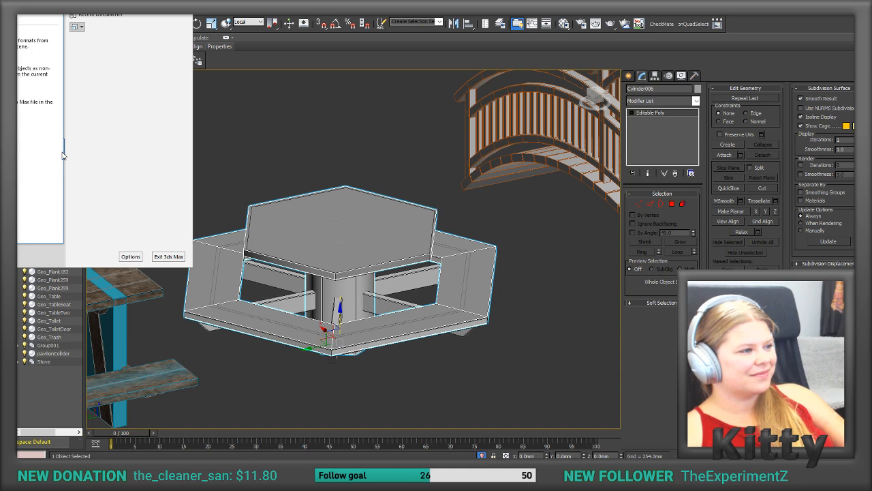
pyautogui.click(42, 72)
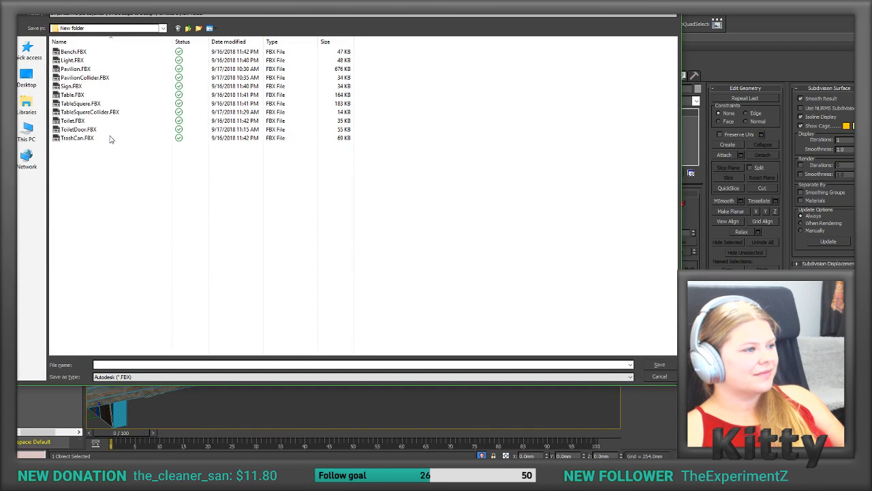
pyautogui.click(72, 95)
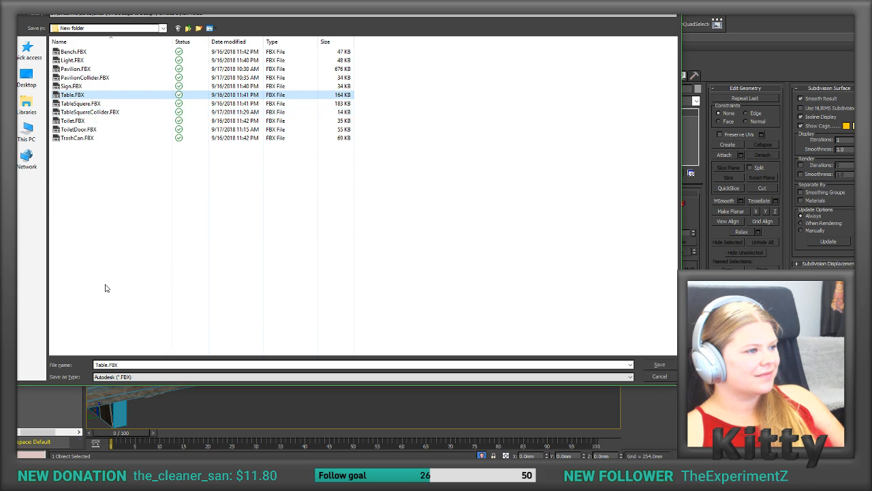
pyautogui.click(107, 363)
pyautogui.click(107, 364)
pyautogui.write('Collider')
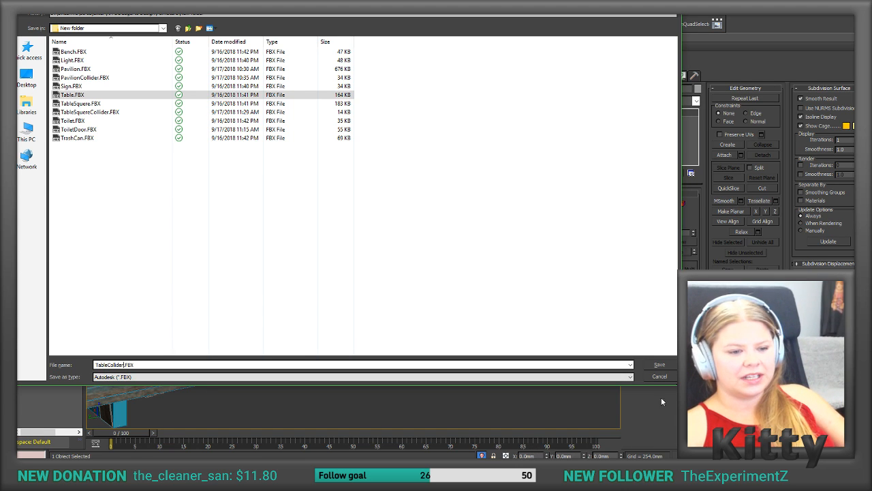
pyautogui.click(659, 366)
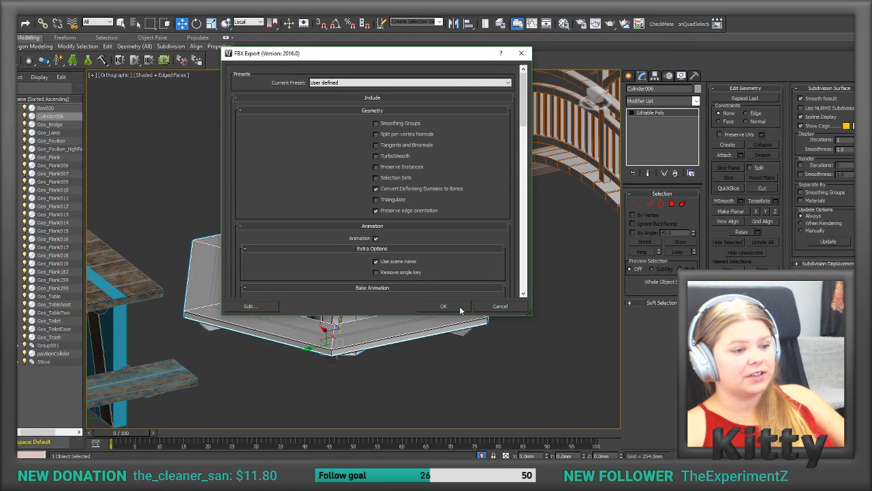
pyautogui.click(460, 310)
pyautogui.press('q')
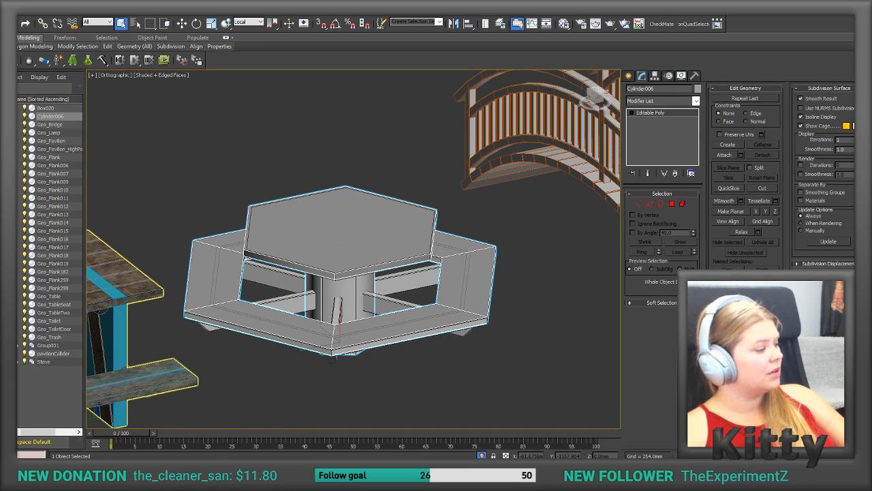
# Step: Switch to Unity and examine the hexagonal picnic table on the ground plane from several angles
pyautogui.hotkey('alt', 'Tab')
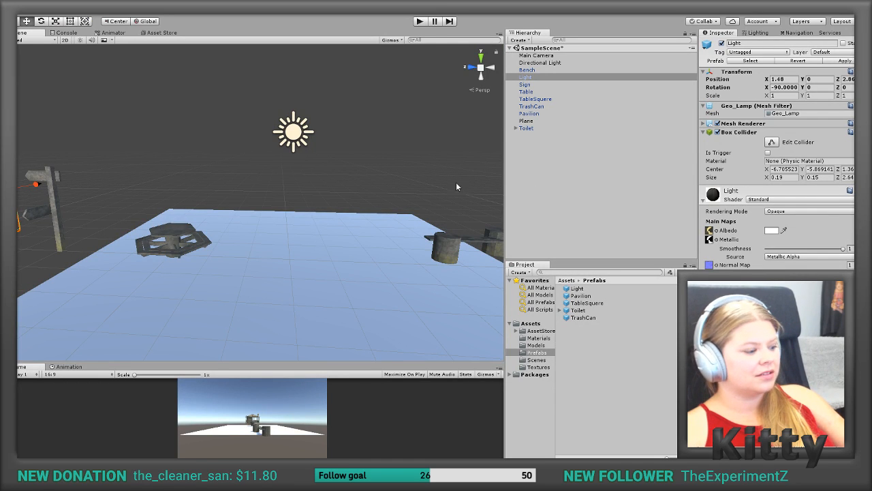
pyautogui.keyDown('alt'); pyautogui.moveTo(413, 176); pyautogui.dragTo(454, 189); pyautogui.keyUp('alt')
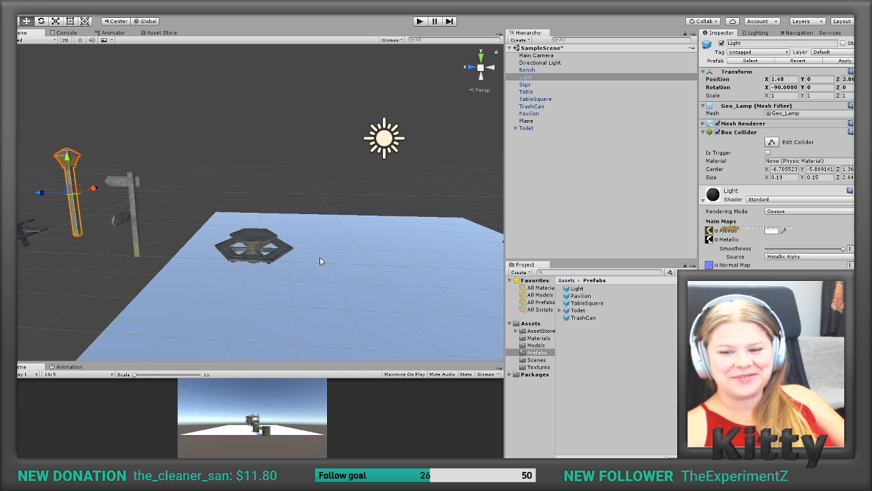
pyautogui.scroll(-2, 284, 245)
pyautogui.scroll(5, 285, 247)
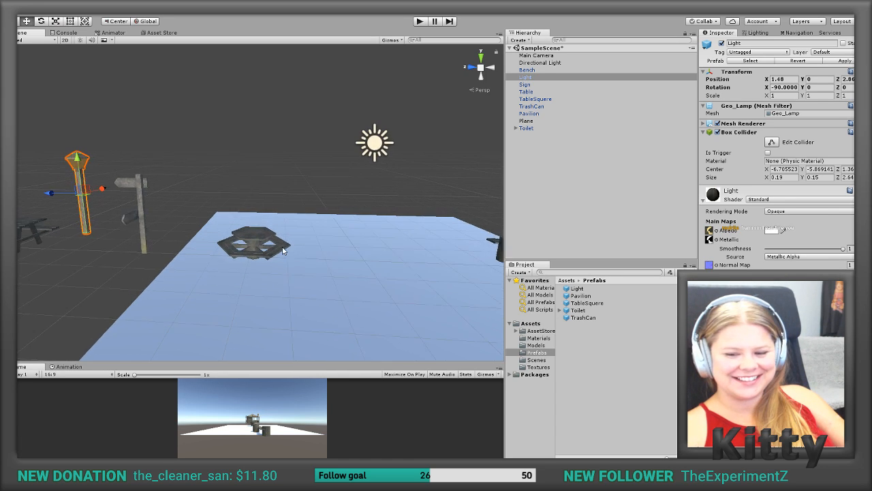
pyautogui.scroll(5, 279, 265)
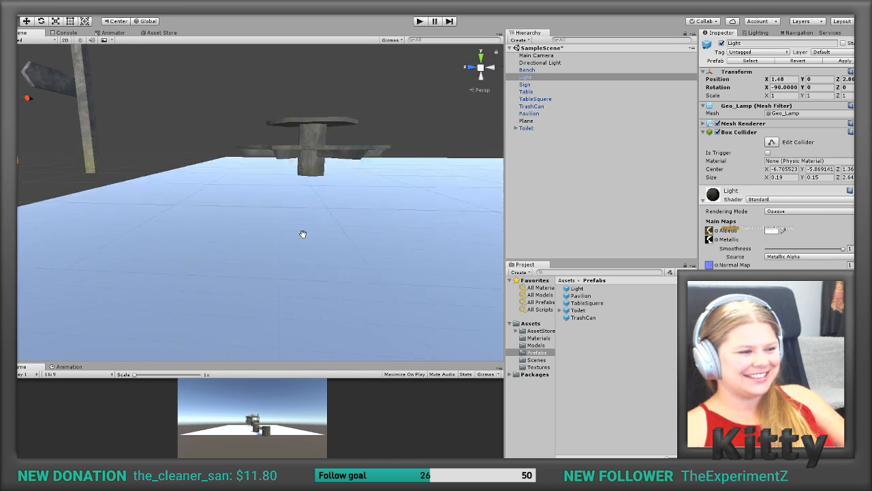
pyautogui.scroll(-3, 302, 234)
pyautogui.scroll(2, 284, 293)
pyautogui.moveTo(283, 294); pyautogui.dragTo(281, 265, button='middle')
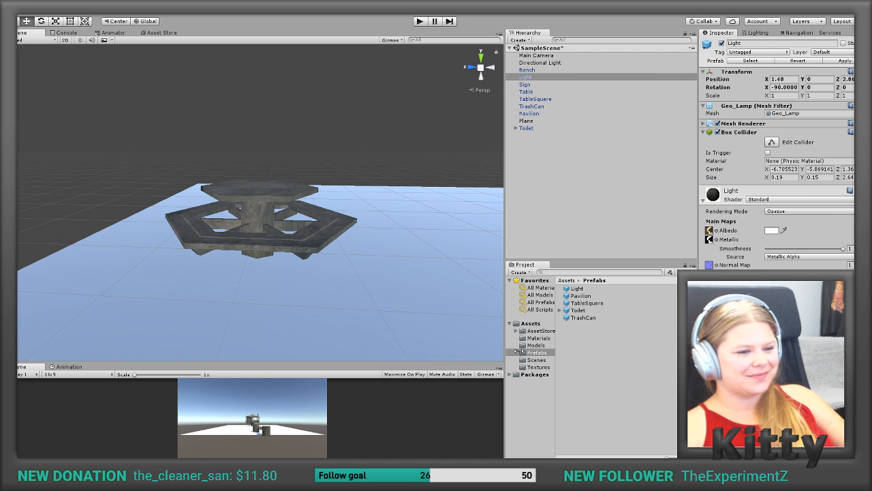
# Step: Add a Mesh Collider to the Table object, assign the Cylinder006 mesh to it, and check how it fits the table
pyautogui.click(534, 346)
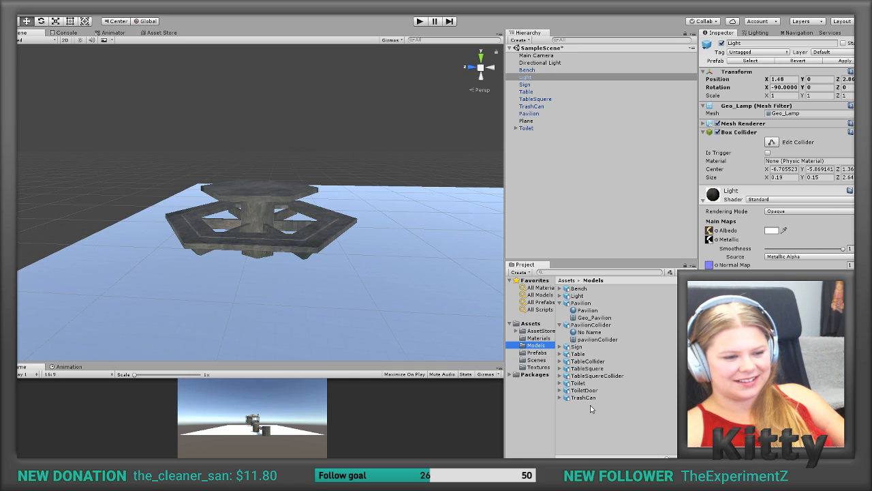
pyautogui.click(278, 192)
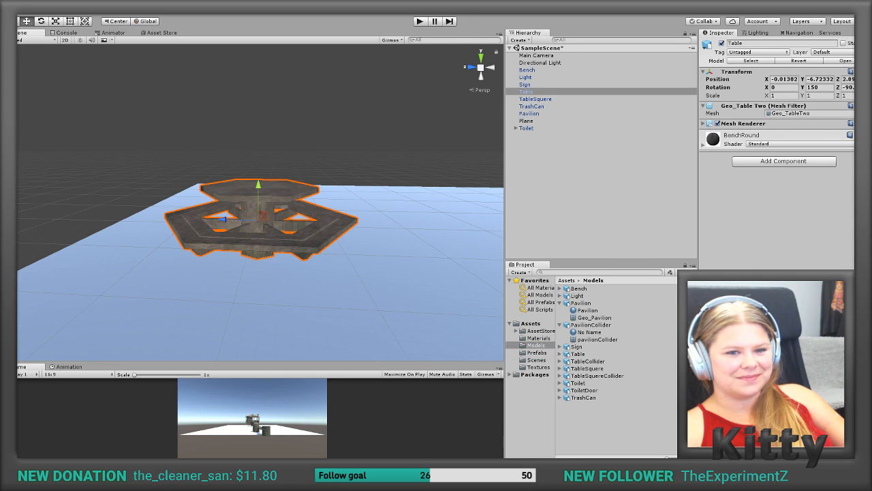
pyautogui.click(783, 161)
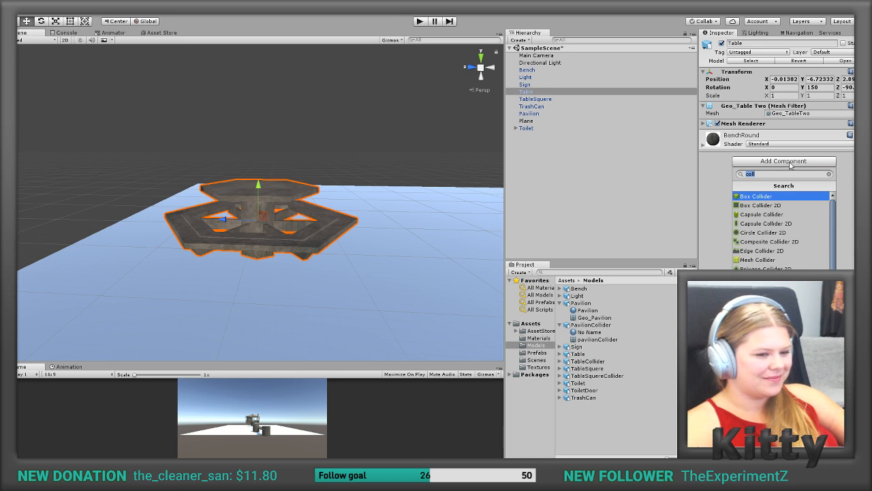
pyautogui.click(758, 259)
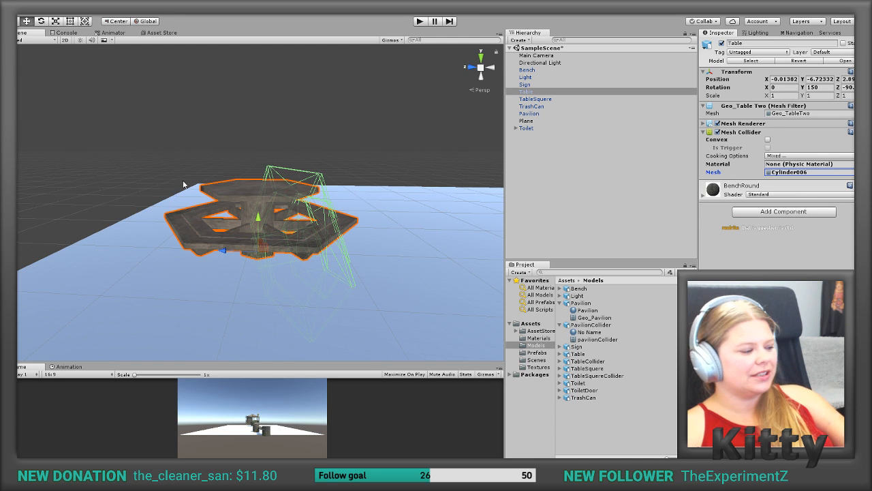
pyautogui.keyDown('alt'); pyautogui.moveTo(320, 252); pyautogui.dragTo(295, 251); pyautogui.keyUp('alt')
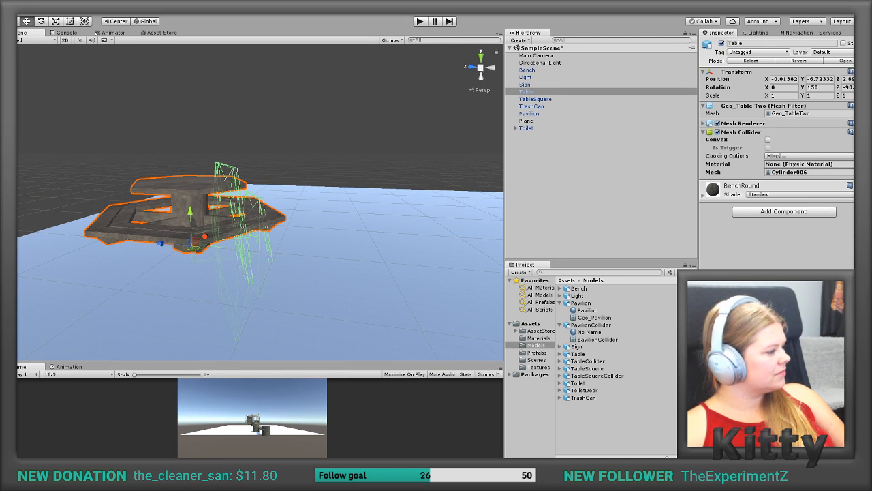
# Step: Switch to 3ds Max and compare the local pivot axes of Geo_TableTwo with those of the Cylinder006 collider
pyautogui.hotkey('alt', 'Tab')
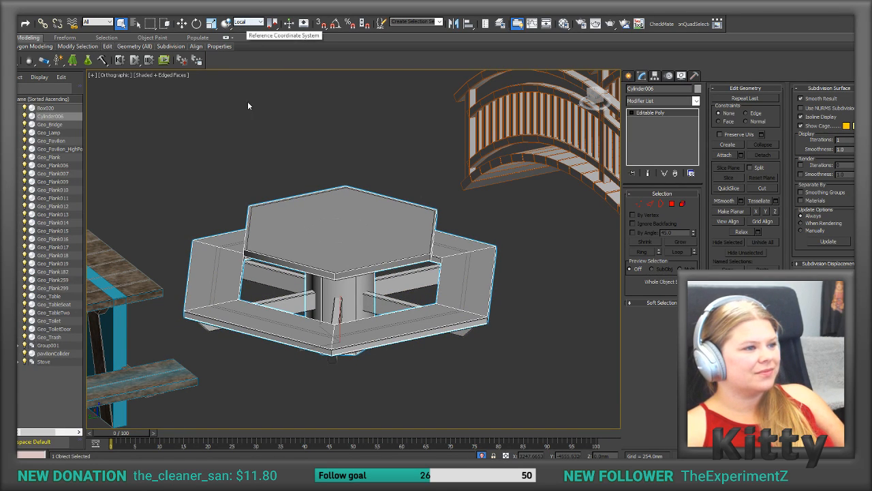
pyautogui.click(381, 275)
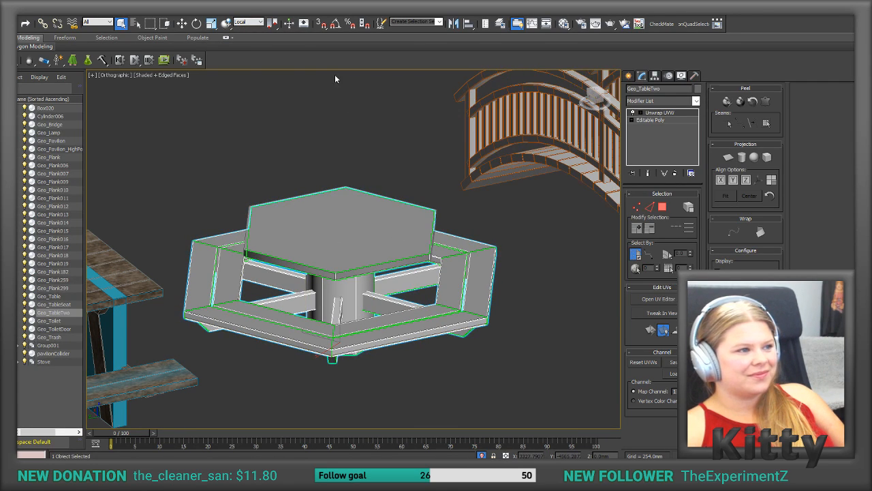
pyautogui.click(182, 23)
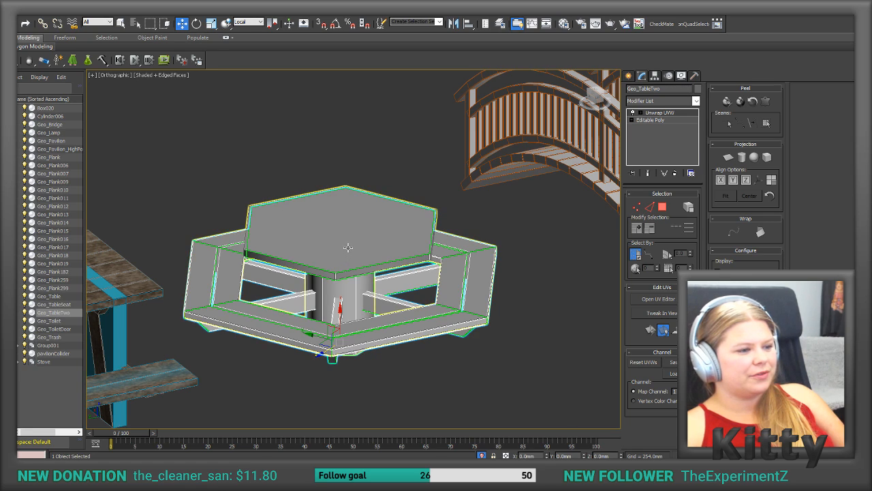
pyautogui.click(348, 247)
pyautogui.click(387, 307)
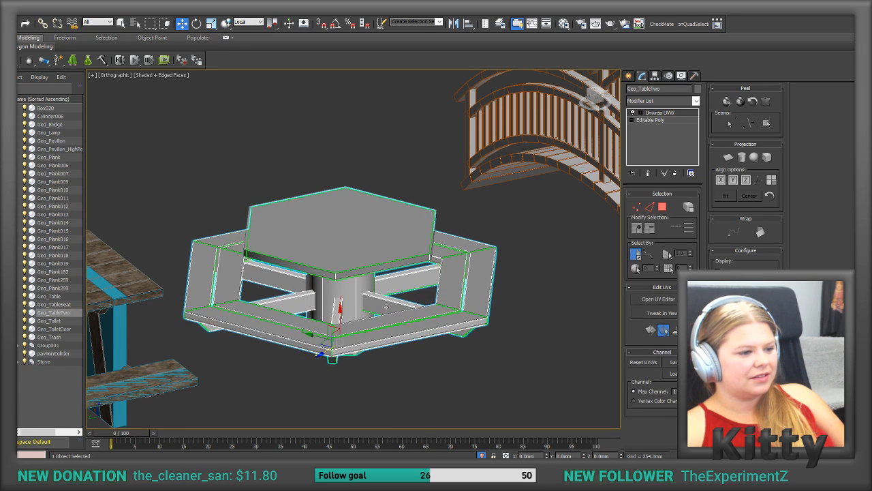
pyautogui.click(339, 233)
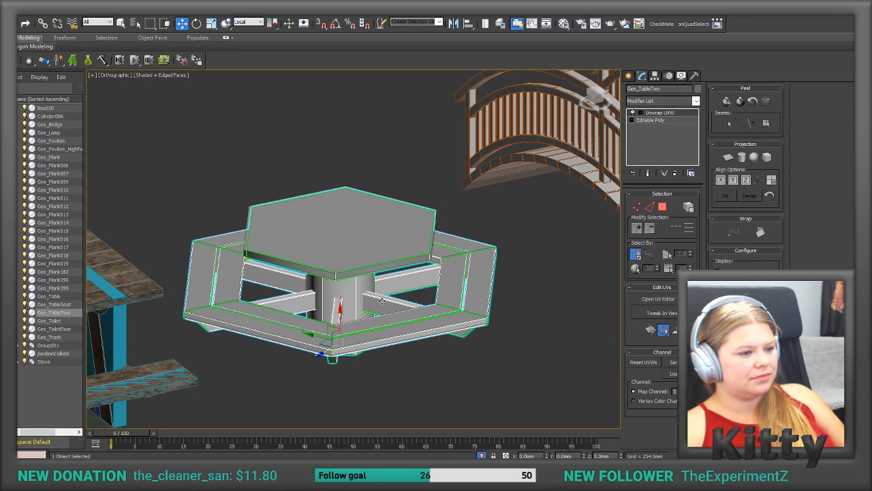
# Step: Select the Cylinder006 collider and, affecting its pivot only, center the pivot to the object and align it to the world
pyautogui.click(331, 228)
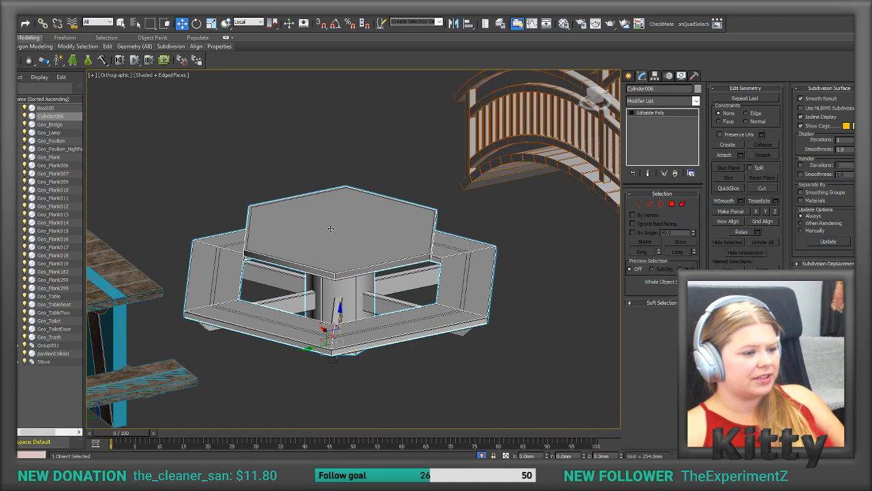
pyautogui.click(197, 24)
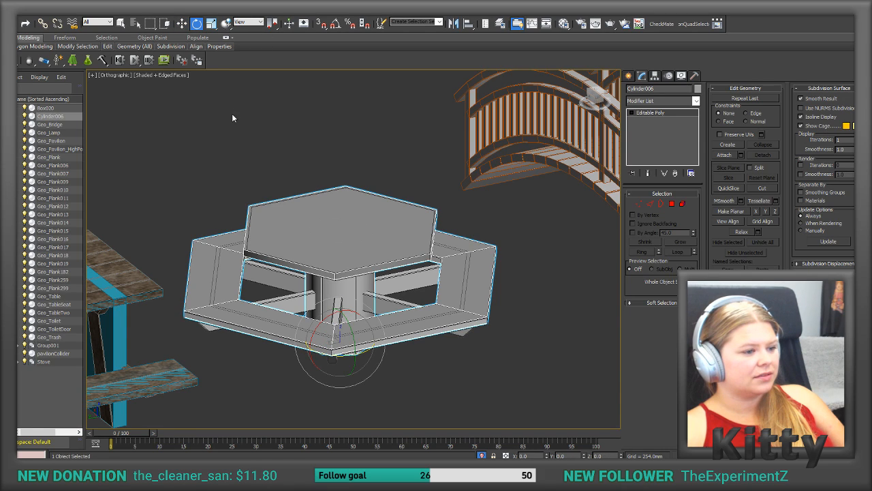
pyautogui.click(654, 76)
pyautogui.click(647, 134)
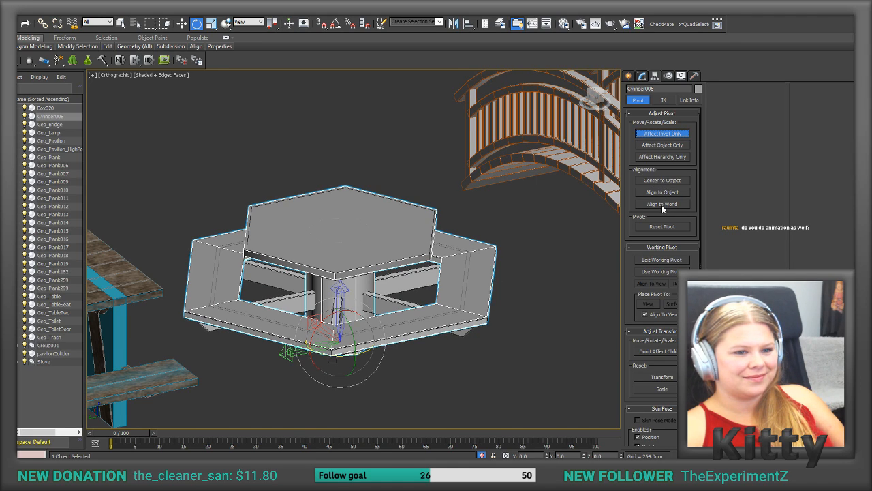
pyautogui.click(661, 180)
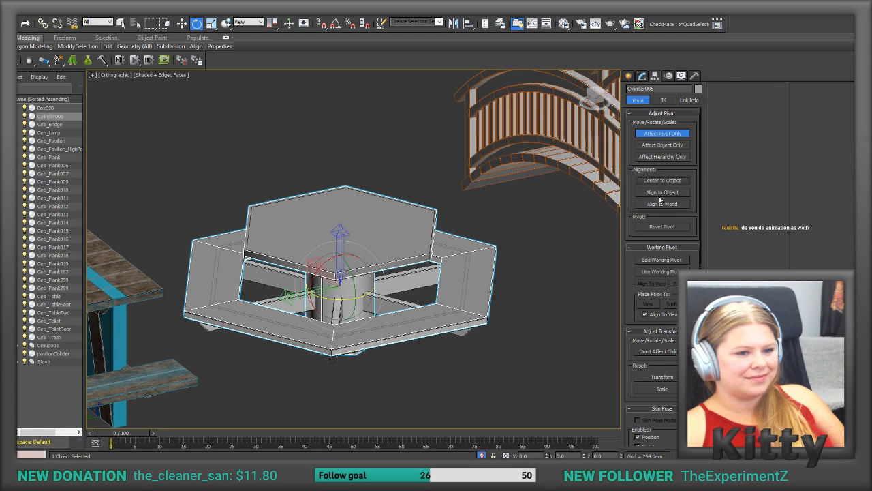
pyautogui.click(661, 180)
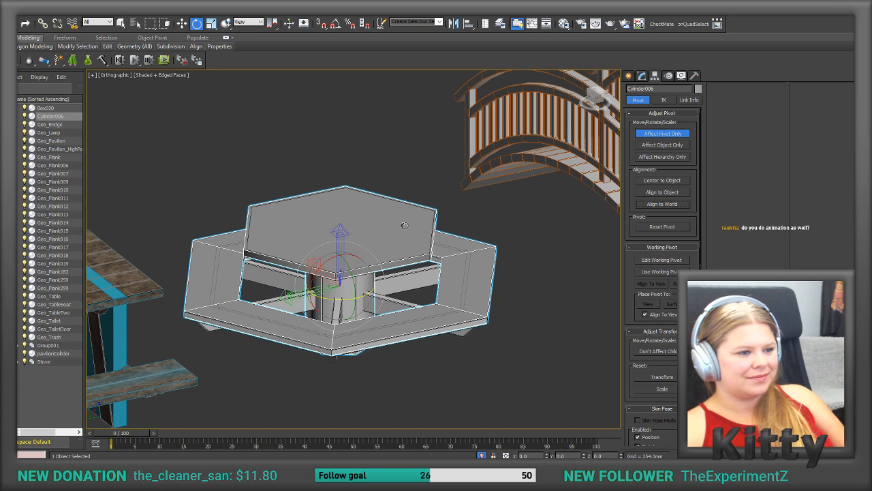
# Step: Rotate the Cylinder006 pivot 90 degrees about its Y axis with angle snap on, and compare its local axes with Geo_TableTwo's
pyautogui.click(418, 268)
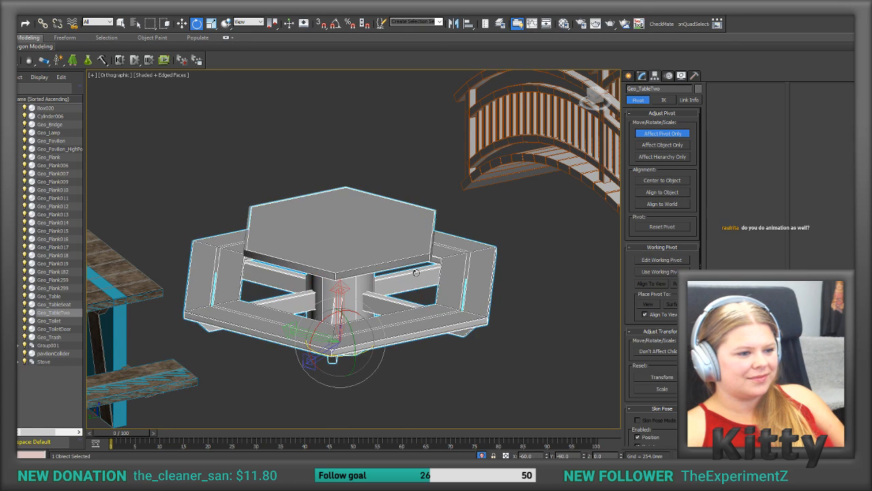
pyautogui.click(347, 264)
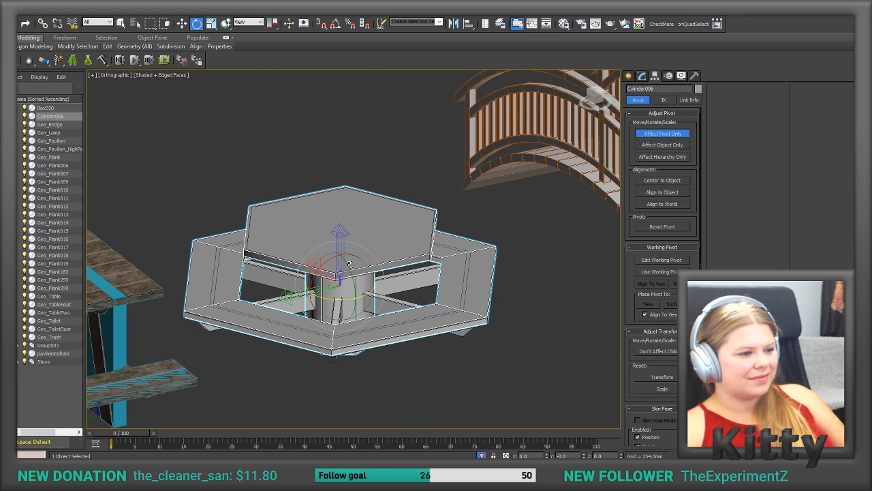
pyautogui.click(336, 23)
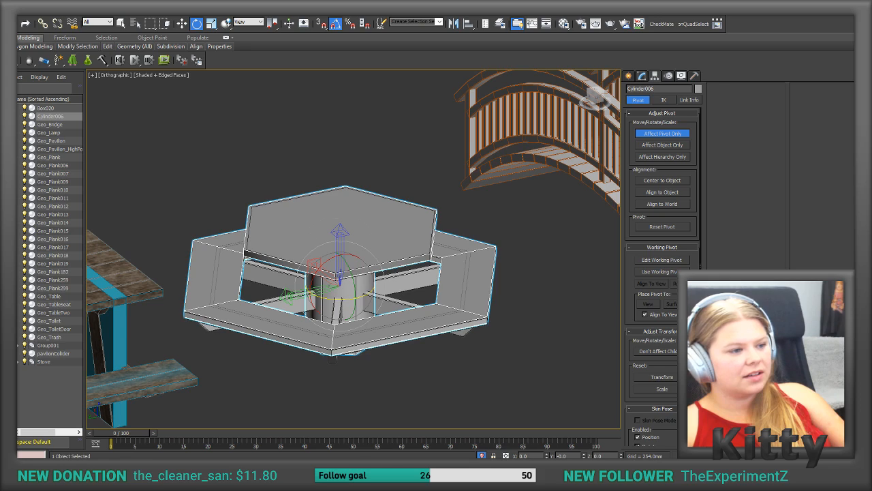
pyautogui.moveTo(348, 272); pyautogui.dragTo(354, 314)
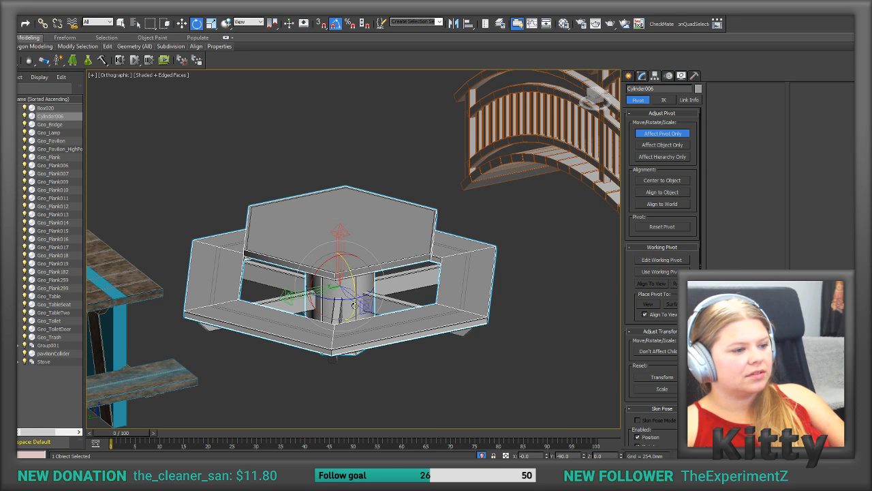
pyautogui.click(663, 134)
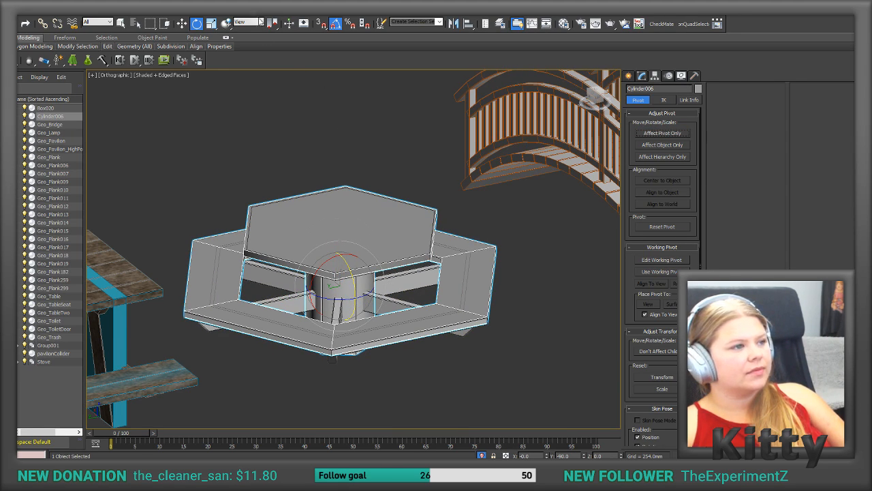
pyautogui.click(182, 23)
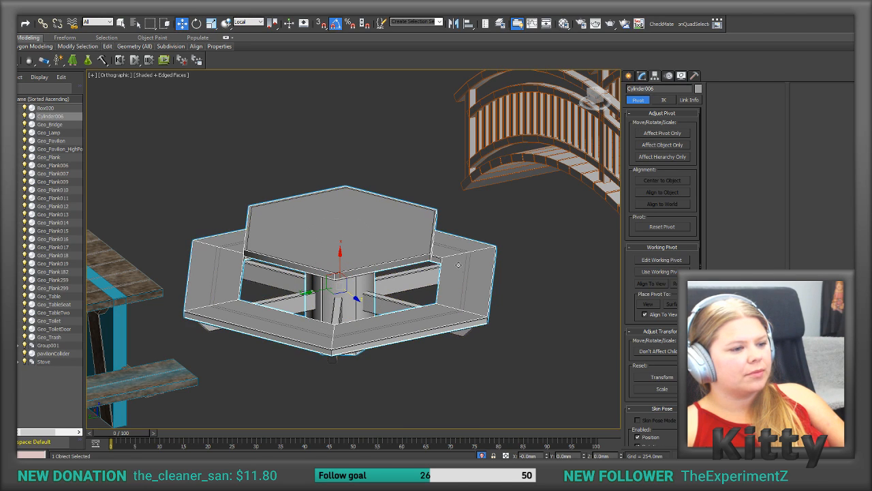
pyautogui.click(398, 276)
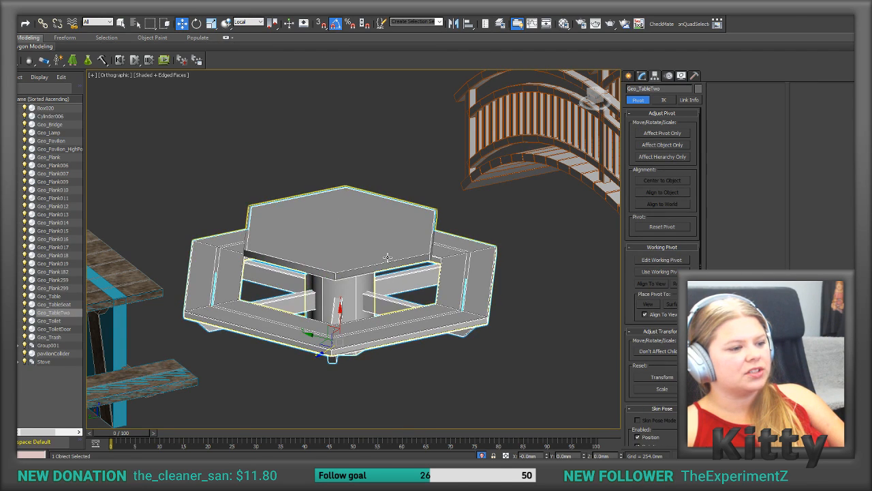
pyautogui.click(389, 248)
pyautogui.click(402, 277)
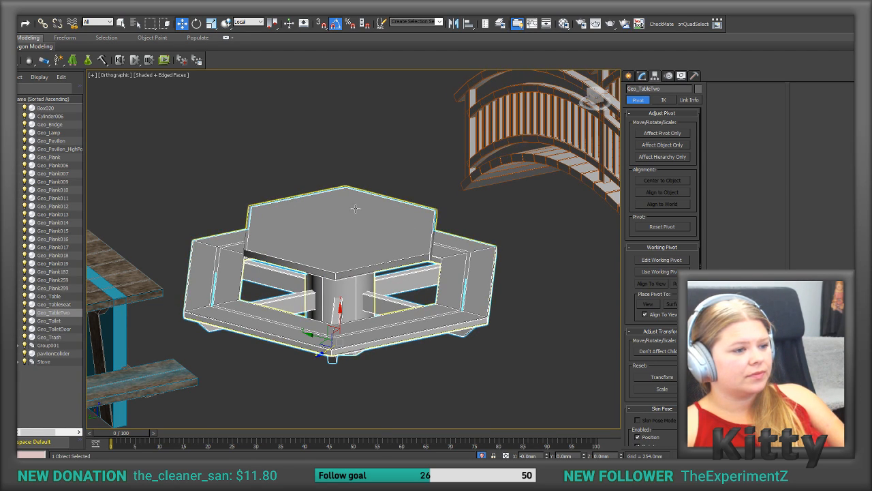
# Step: Align the Cylinder006 pivot to Geo_TableTwo's pivot point in X, Y and Z position, affecting the pivot only
pyautogui.click(412, 206)
pyautogui.click(665, 134)
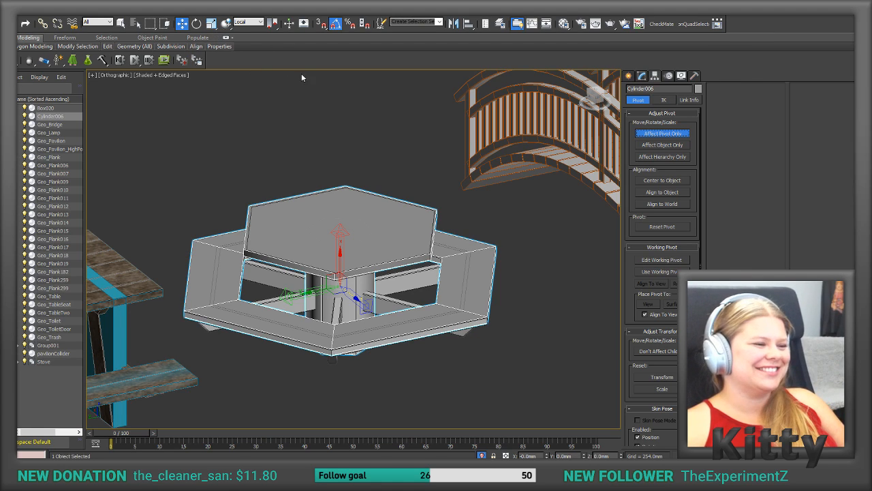
pyautogui.click(467, 24)
pyautogui.click(412, 280)
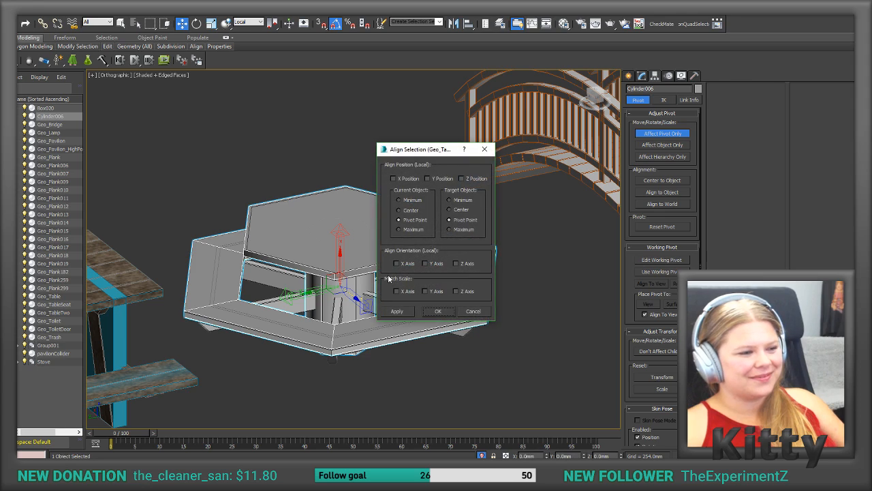
pyautogui.click(393, 179)
pyautogui.click(428, 179)
pyautogui.click(461, 178)
pyautogui.click(397, 312)
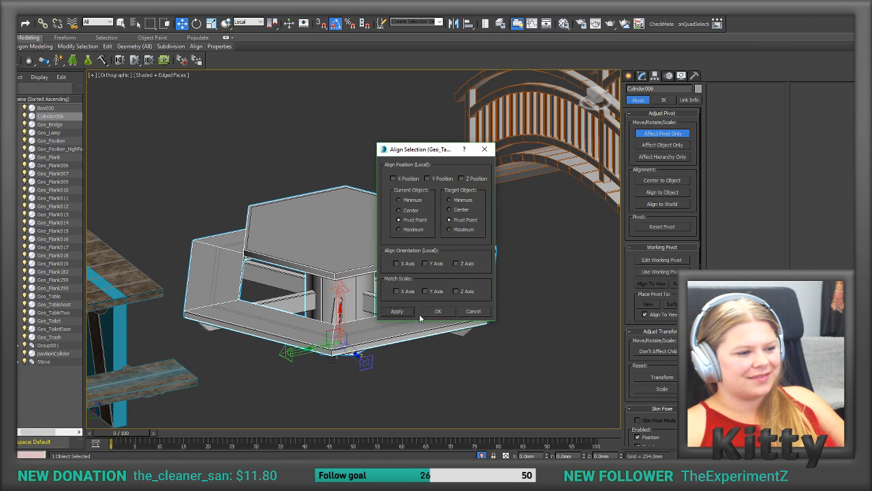
pyautogui.click(437, 311)
# Step: Compare the pivot position and axis directions of Geo_TableTwo and the Cylinder006 collider by alternating the selection
pyautogui.click(408, 278)
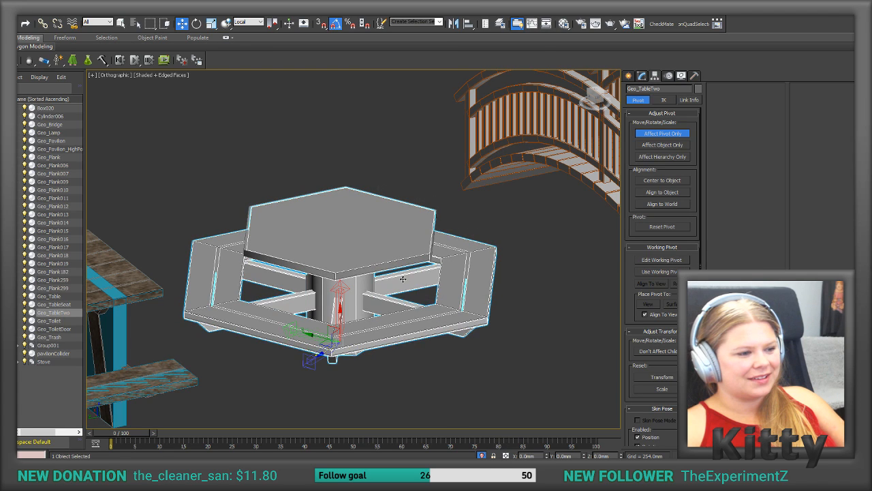
pyautogui.click(455, 278)
pyautogui.click(412, 281)
pyautogui.click(447, 281)
pyautogui.click(407, 283)
pyautogui.click(418, 288)
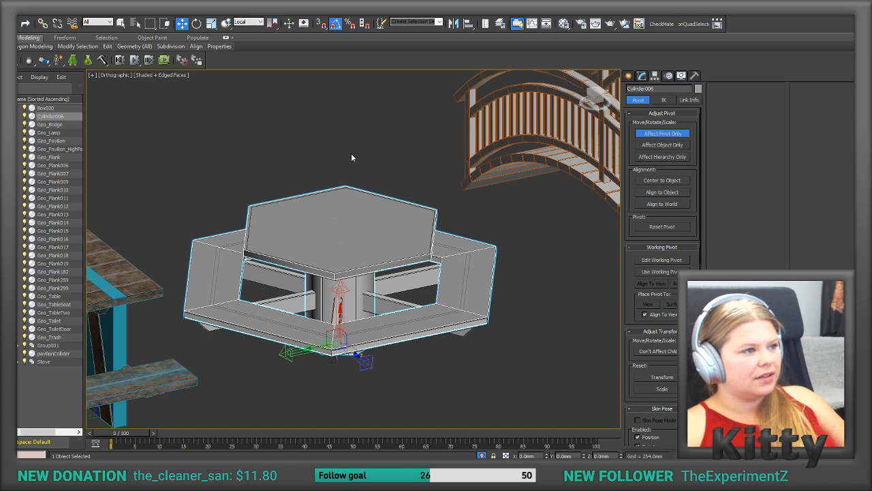
# Step: Rotate the Cylinder006 pivot with angle snap to match Geo_TableTwo's pivot orientation, check both pivots, and leave pivot-only editing
pyautogui.click(196, 24)
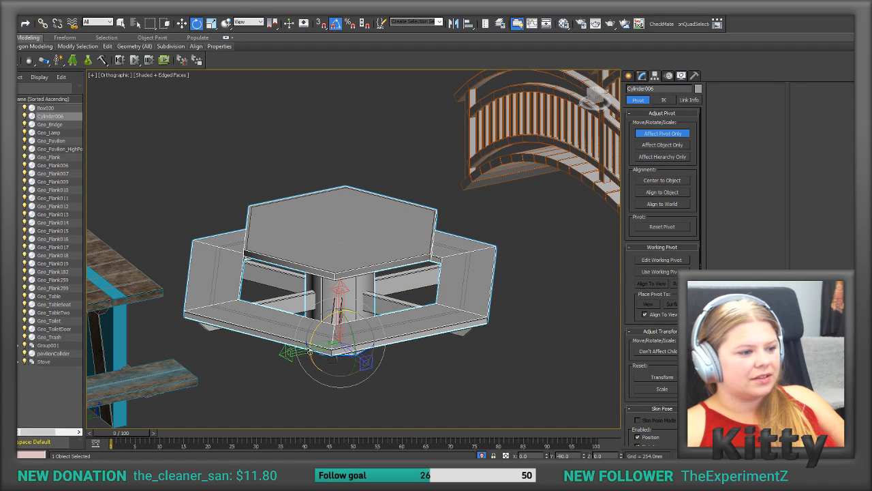
pyautogui.moveTo(333, 356); pyautogui.dragTo(309, 347)
pyautogui.click(402, 316)
pyautogui.click(401, 322)
pyautogui.click(402, 323)
pyautogui.click(401, 322)
pyautogui.moveTo(338, 355); pyautogui.dragTo(339, 356)
pyautogui.click(407, 316)
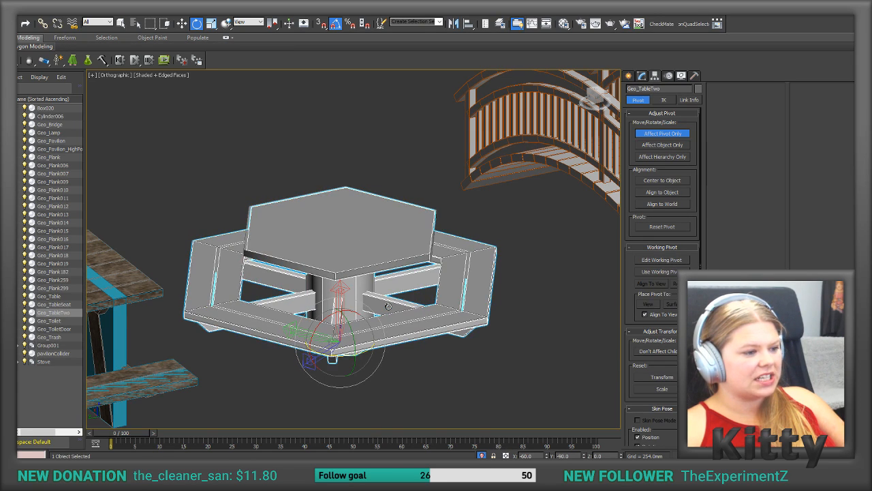
pyautogui.click(407, 316)
pyautogui.click(394, 305)
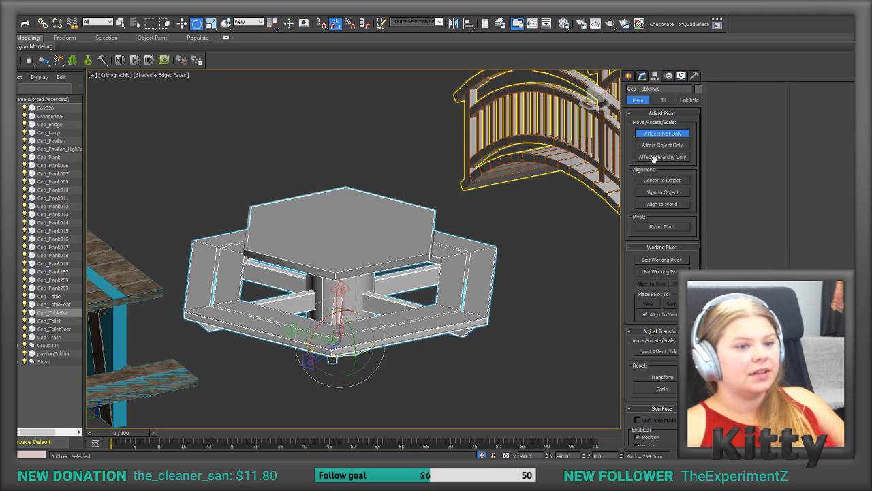
pyautogui.click(662, 133)
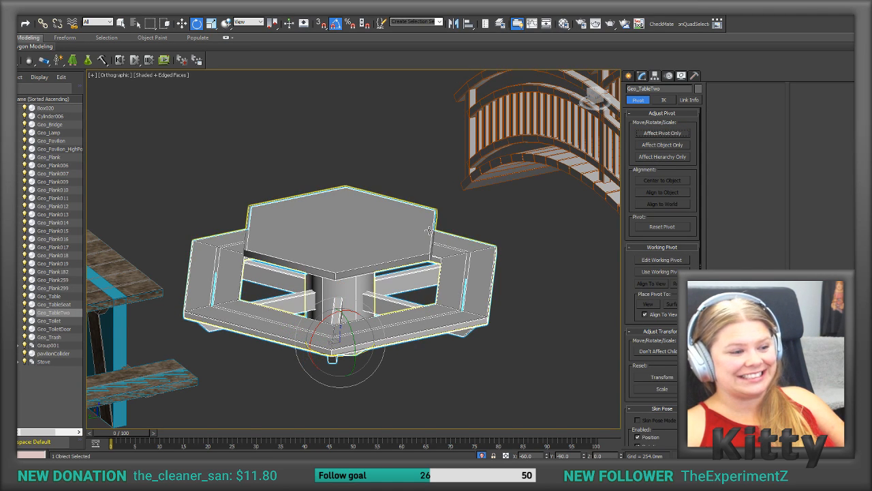
# Step: Export the Cylinder006 collider over the existing TableCollider.FBX, keeping the current FBX export settings
pyautogui.click(246, 324)
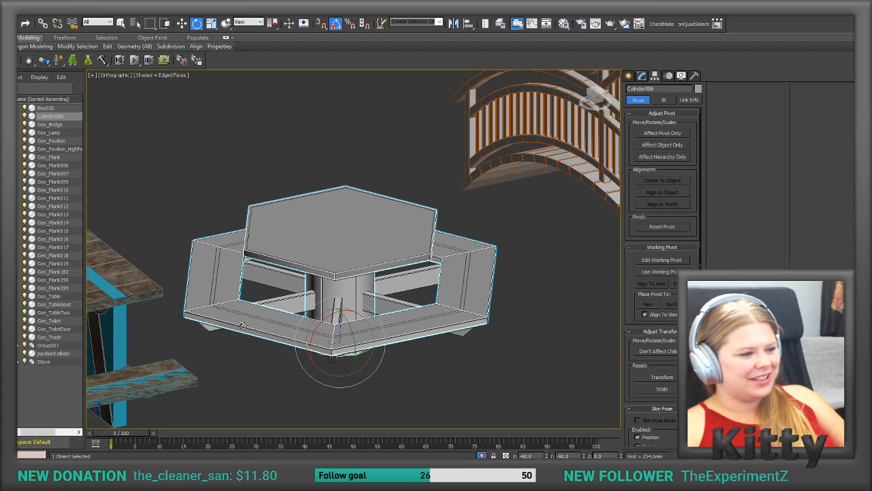
pyautogui.click(9, 6)
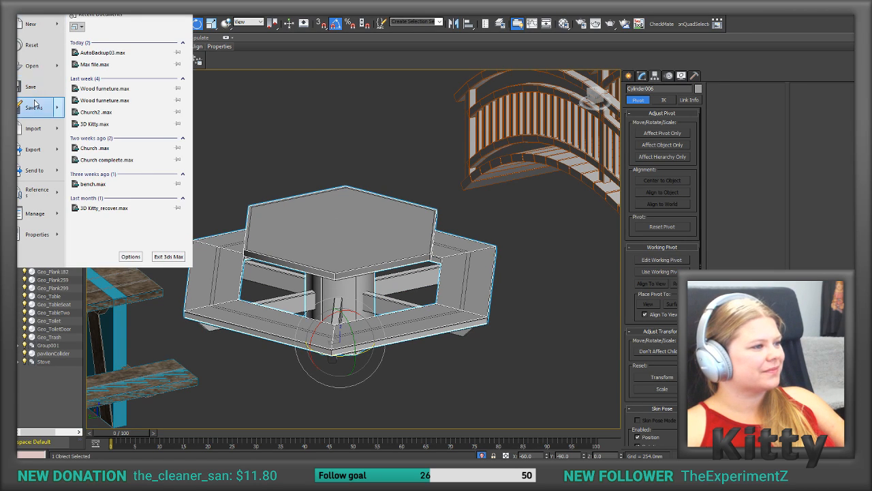
pyautogui.click(58, 153)
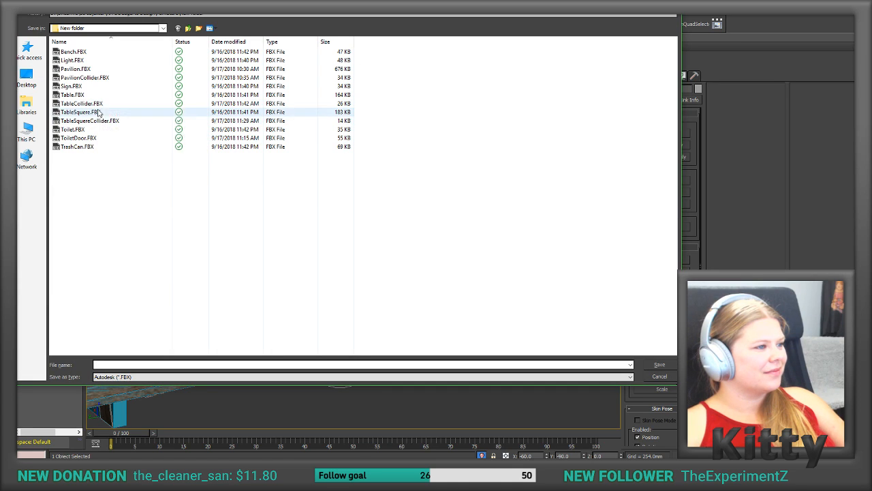
pyautogui.doubleClick(97, 104)
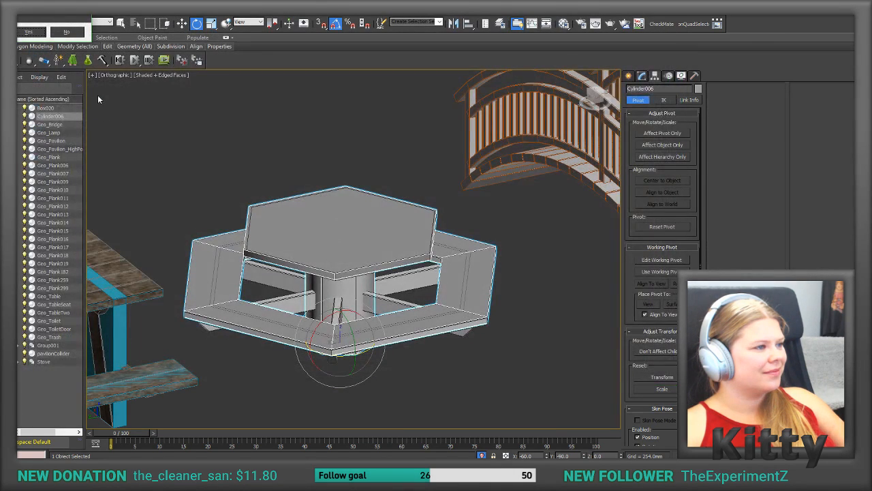
pyautogui.click(27, 32)
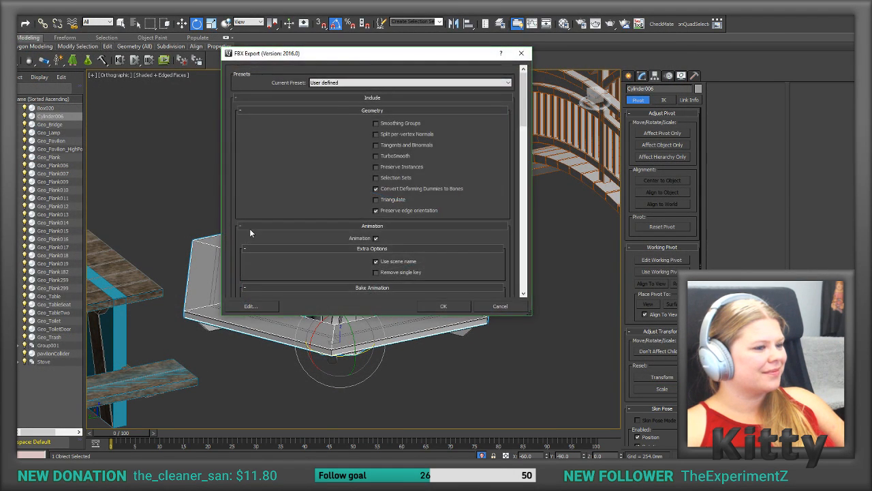
pyautogui.click(439, 305)
pyautogui.press('q')
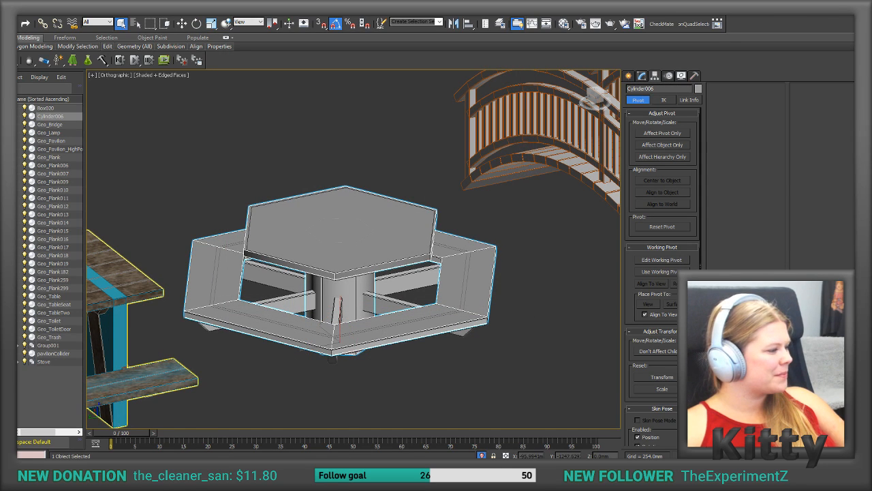
# Step: Switch to Unity, replace the TableCollider model in the Models folder with the newly exported file, and select the Table object
pyautogui.hotkey('alt', 'Tab')
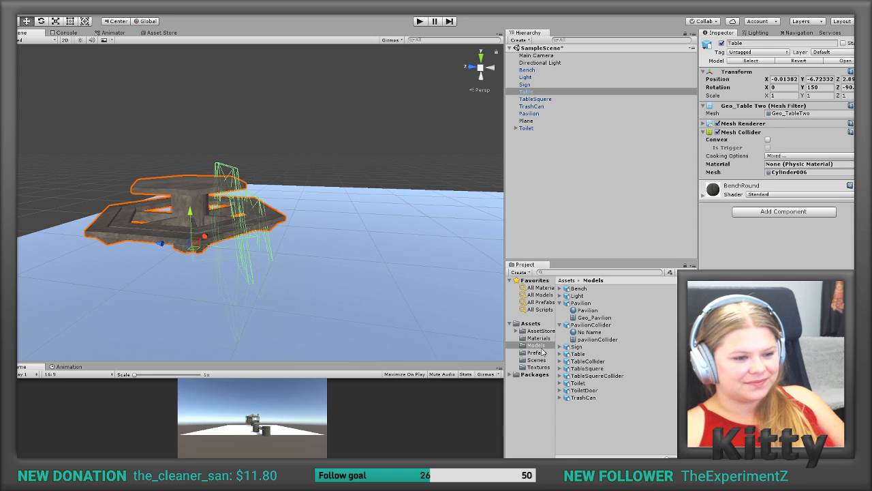
pyautogui.click(590, 376)
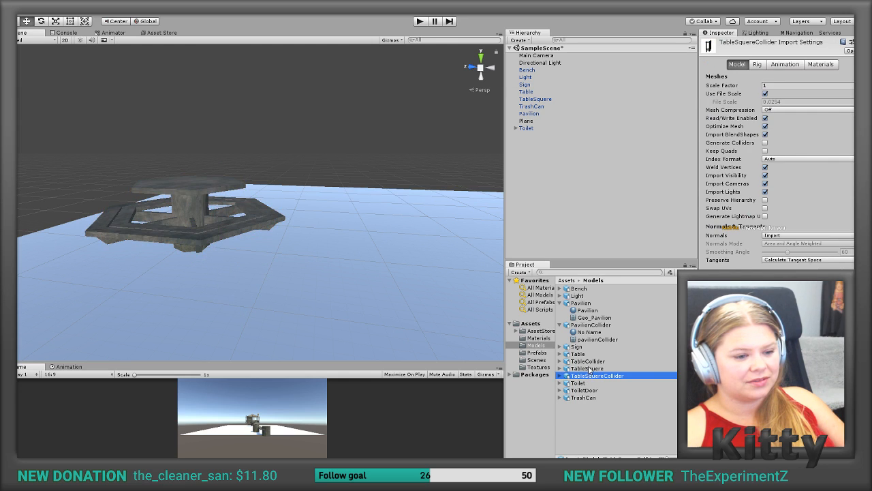
pyautogui.click(590, 362)
pyautogui.rightClick(589, 362)
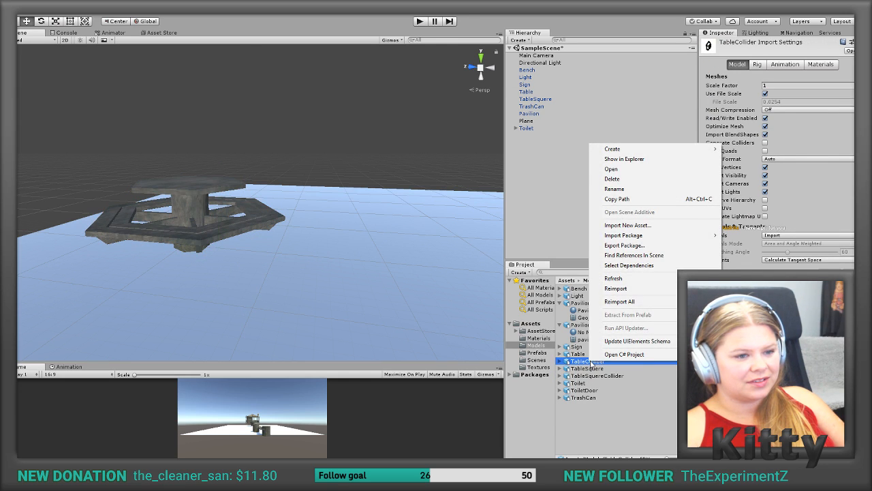
pyautogui.click(531, 100)
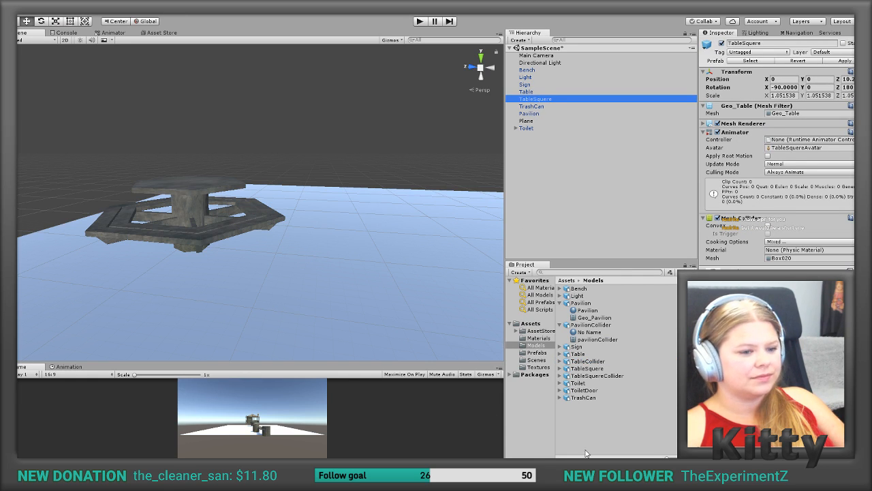
pyautogui.click(597, 431)
pyautogui.click(591, 362)
pyautogui.press('Delete')
pyautogui.press('Return')
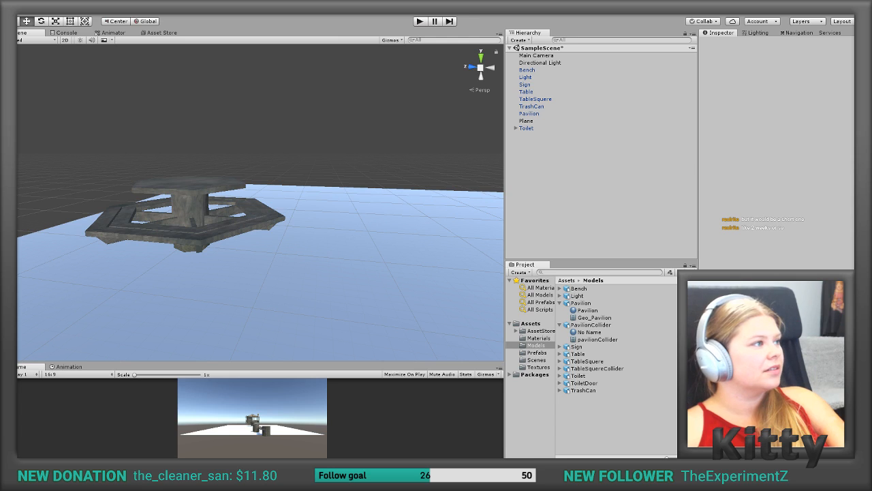
pyautogui.moveTo(465, 307); pyautogui.dragTo(594, 427)
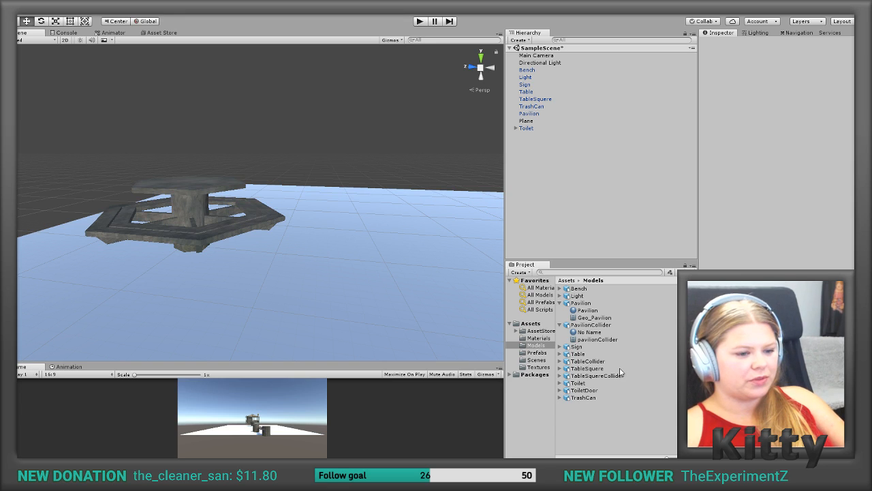
pyautogui.click(526, 91)
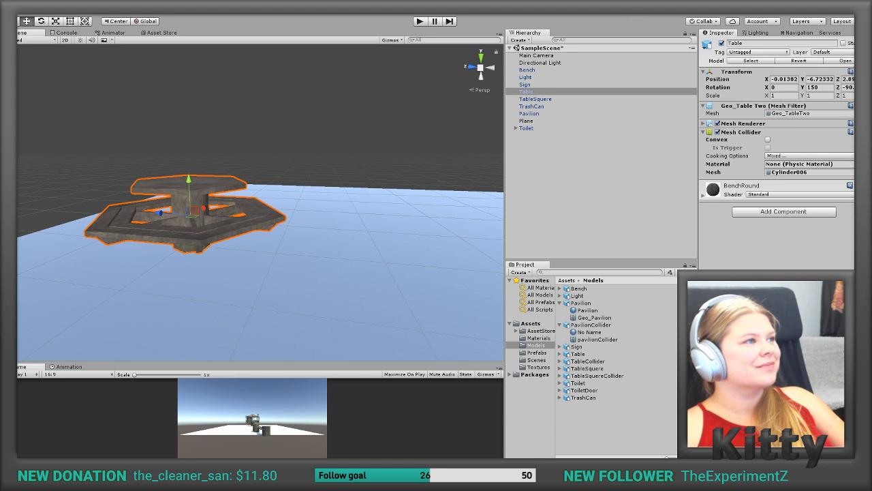
# Step: Check the Table's Cylinder006 mesh collider by toggling it off and on and comparing its wireframe with the model from several angles
pyautogui.click(809, 172)
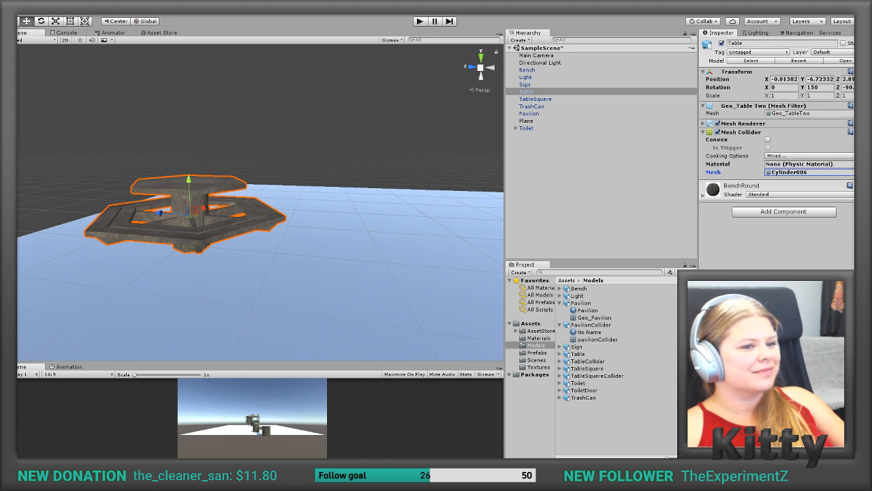
pyautogui.click(717, 133)
pyautogui.click(717, 133)
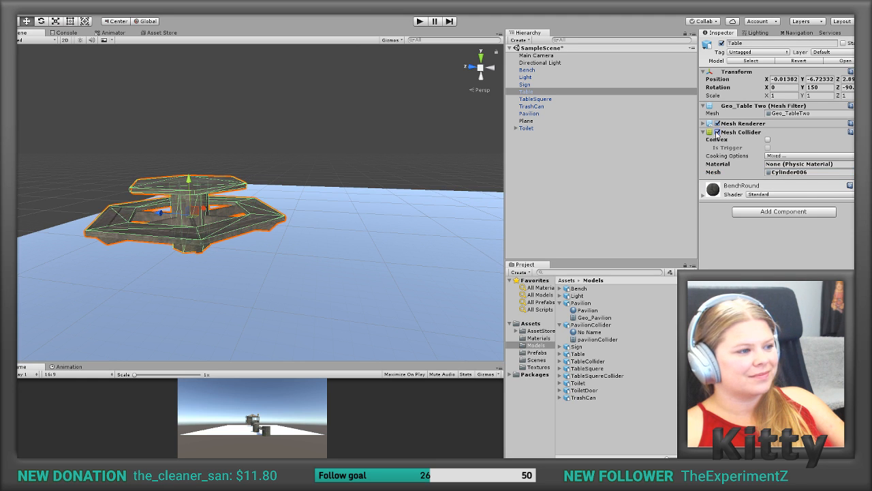
pyautogui.keyDown('alt'); pyautogui.moveTo(423, 144); pyautogui.dragTo(349, 193); pyautogui.keyUp('alt')
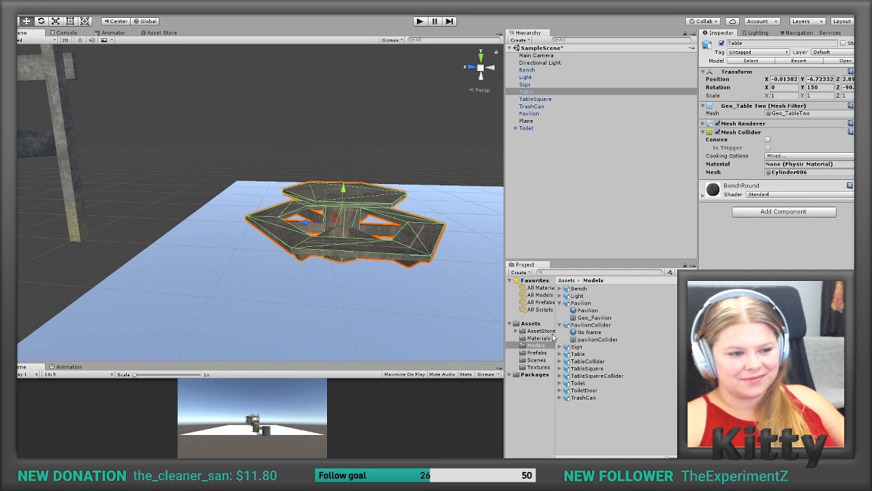
pyautogui.keyDown('alt'); pyautogui.moveTo(378, 250); pyautogui.dragTo(338, 254); pyautogui.keyUp('alt')
pyautogui.moveTo(322, 274); pyautogui.dragTo(329, 253, button='middle')
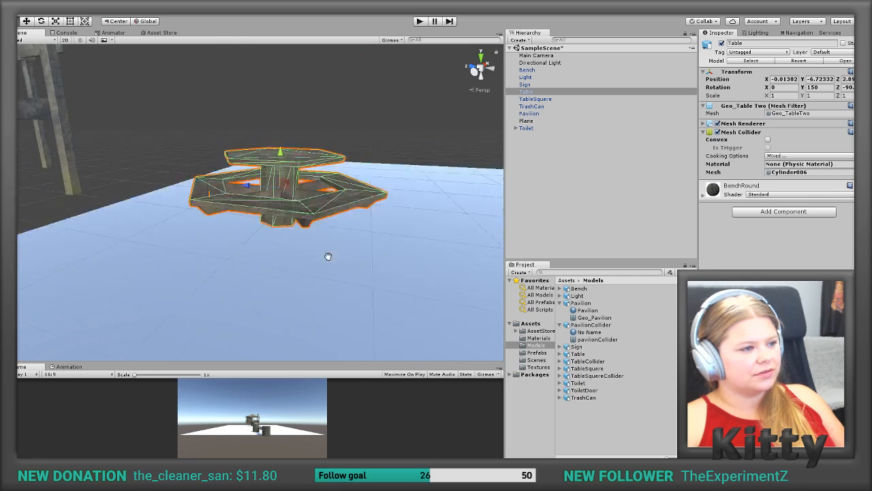
pyautogui.keyDown('alt'); pyautogui.moveTo(329, 253); pyautogui.dragTo(315, 280); pyautogui.keyUp('alt')
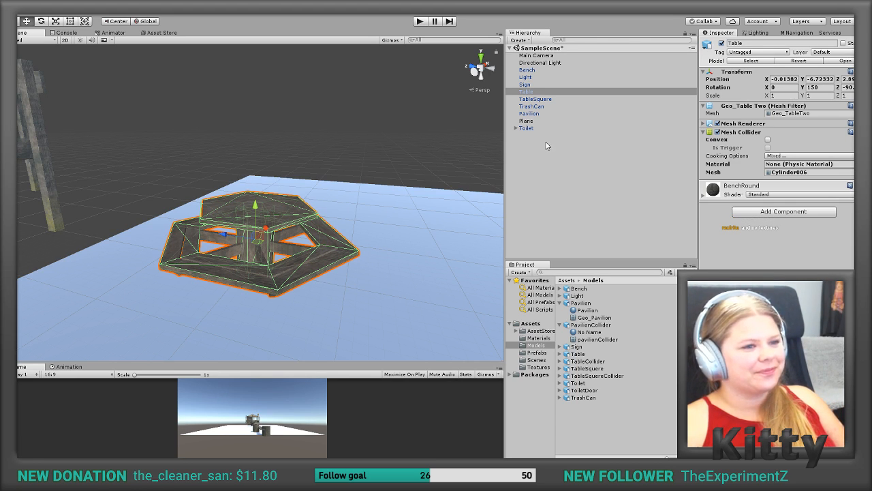
pyautogui.moveTo(200, 234); pyautogui.dragTo(230, 226, button='middle')
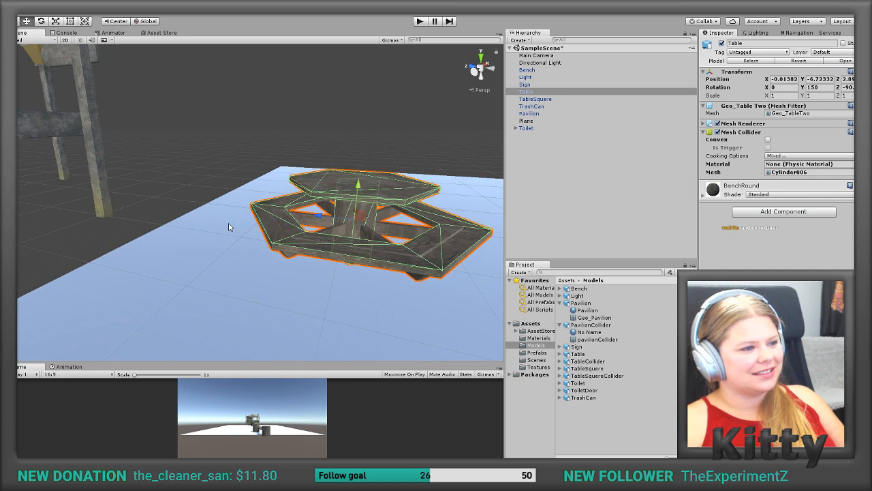
pyautogui.press('f')
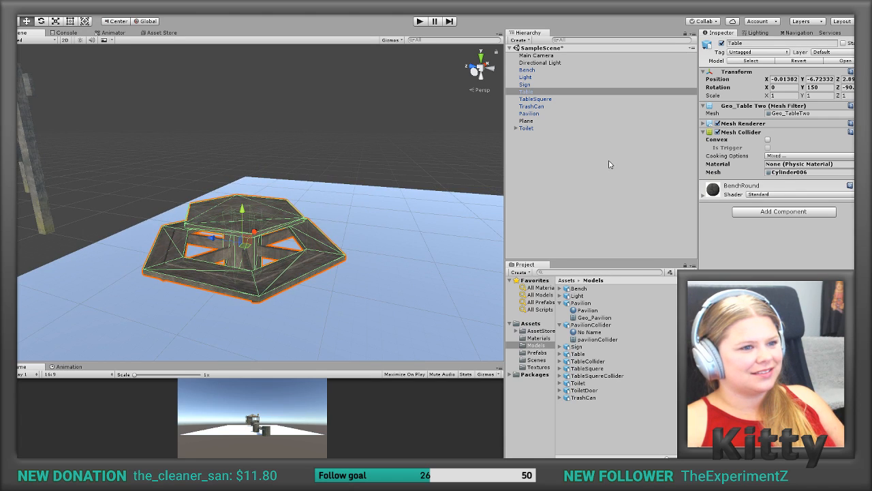
# Step: Set the Table object's position to 0 on X, Y and Z
pyautogui.click(543, 92)
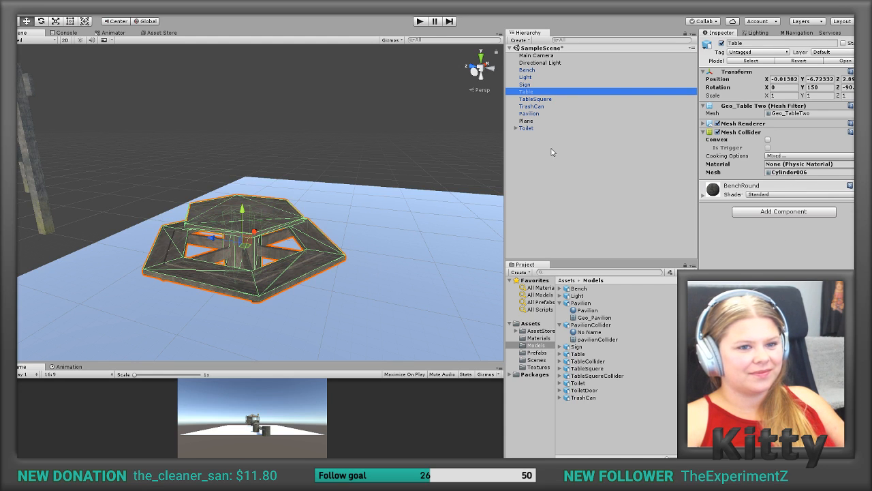
pyautogui.click(785, 78)
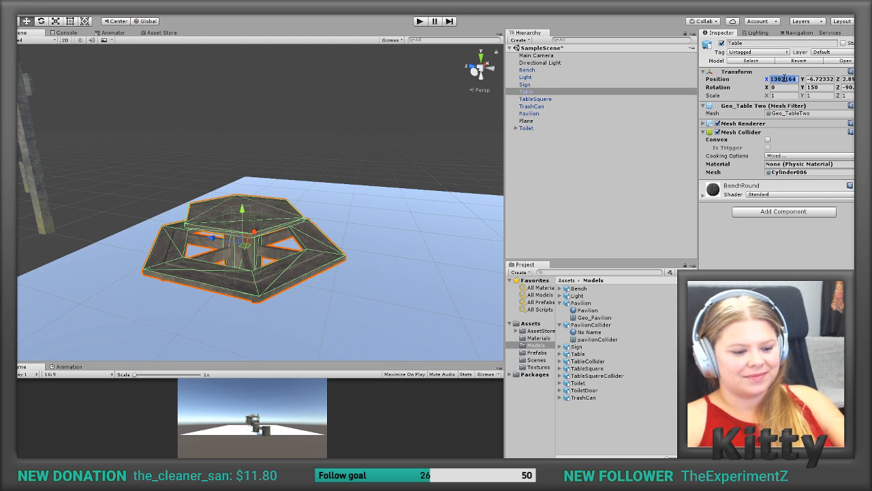
pyautogui.write('0')
pyautogui.click(820, 78)
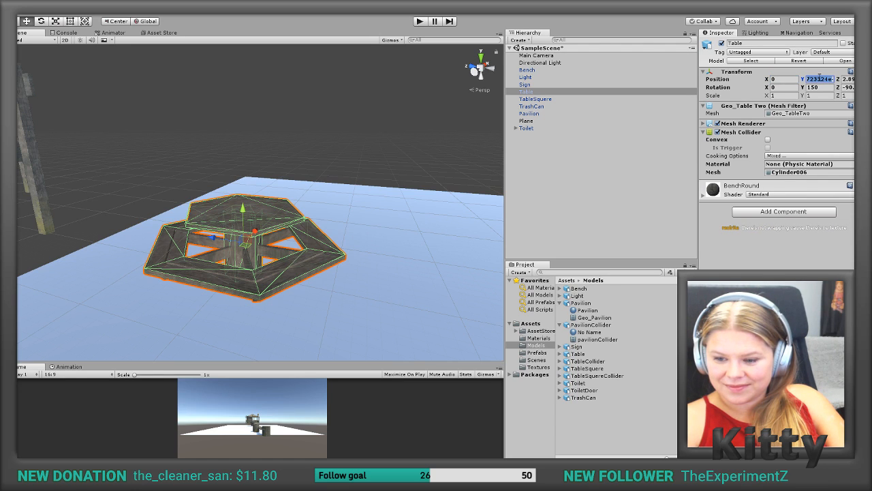
pyautogui.write('-6.0125')
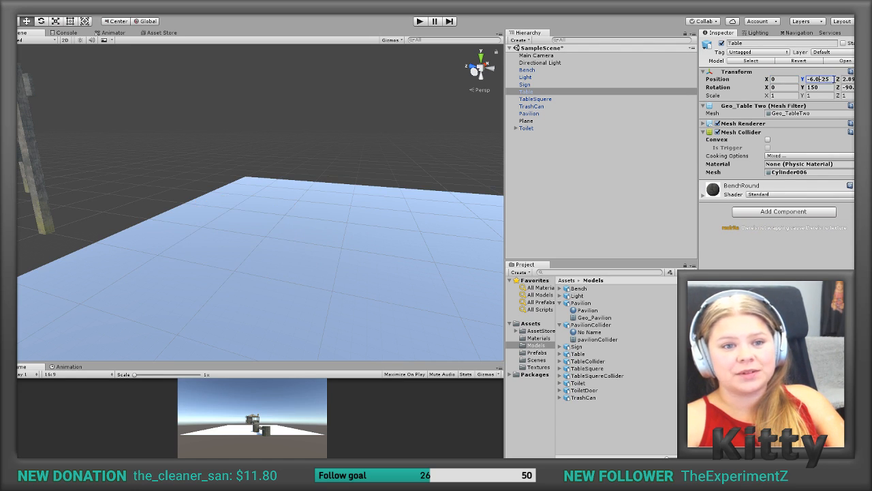
pyautogui.moveTo(835, 79); pyautogui.dragTo(784, 79)
pyautogui.write('0')
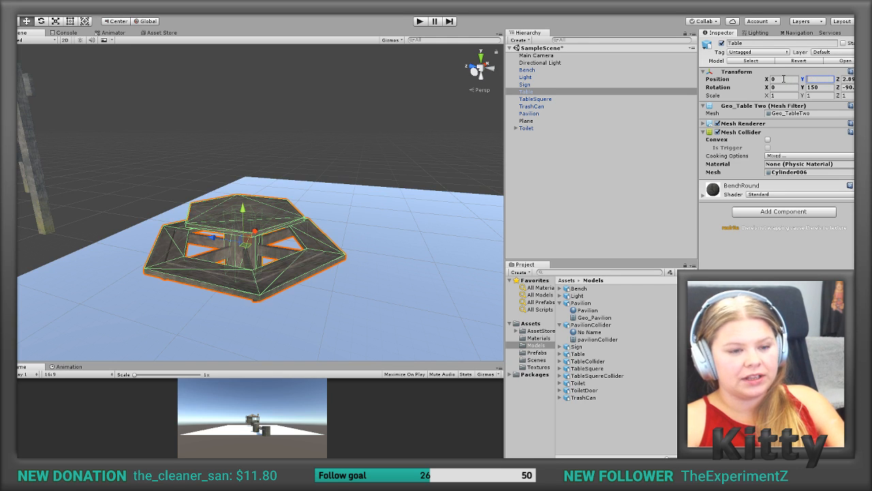
pyautogui.click(848, 79)
pyautogui.write('0')
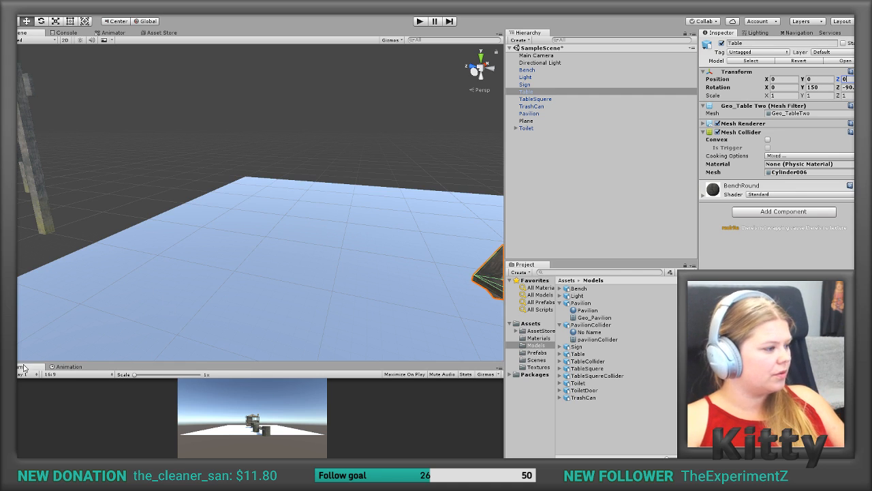
# Step: Switch to 3ds Max and create four six-sided cylinders of different sizes on the empty ground in front of the bridge and pavilion
pyautogui.hotkey('alt', 'Tab')
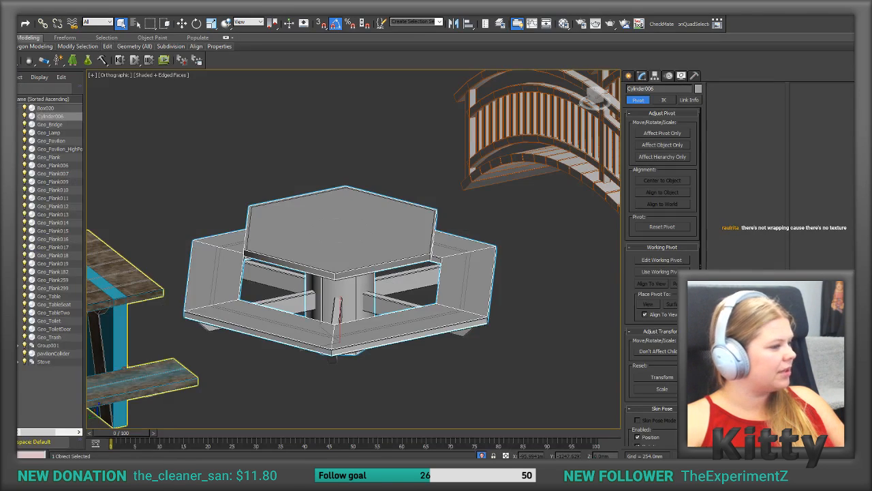
pyautogui.scroll(-7, 348, 242)
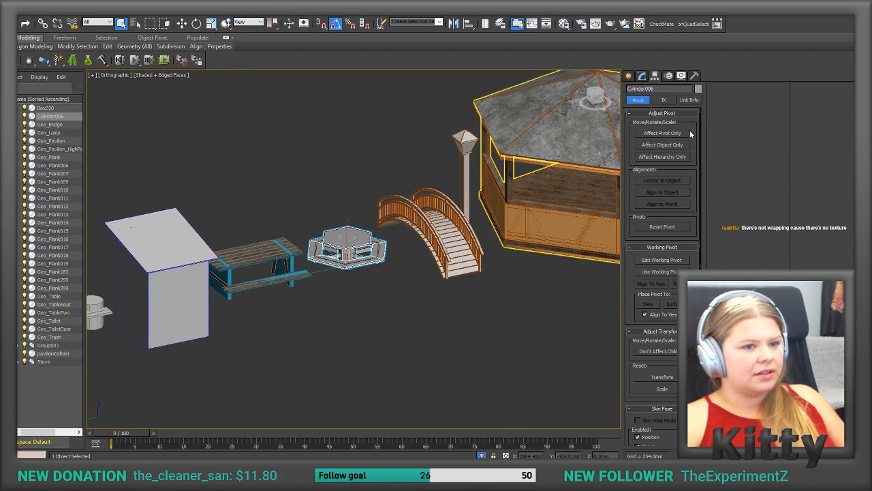
pyautogui.click(642, 76)
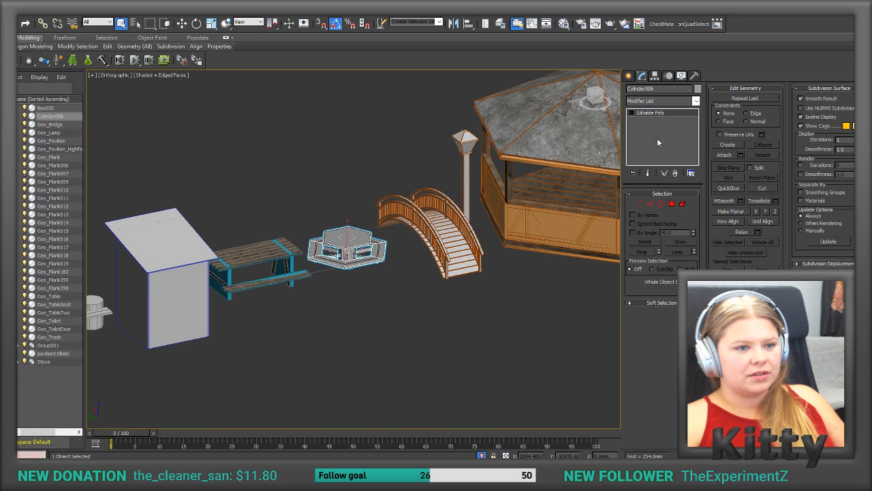
pyautogui.click(629, 77)
pyautogui.click(644, 153)
pyautogui.moveTo(482, 333); pyautogui.dragTo(527, 380)
pyautogui.click(527, 366)
pyautogui.moveTo(498, 388); pyautogui.dragTo(408, 360, button='middle')
pyautogui.moveTo(387, 356); pyautogui.dragTo(360, 375)
pyautogui.click(361, 366)
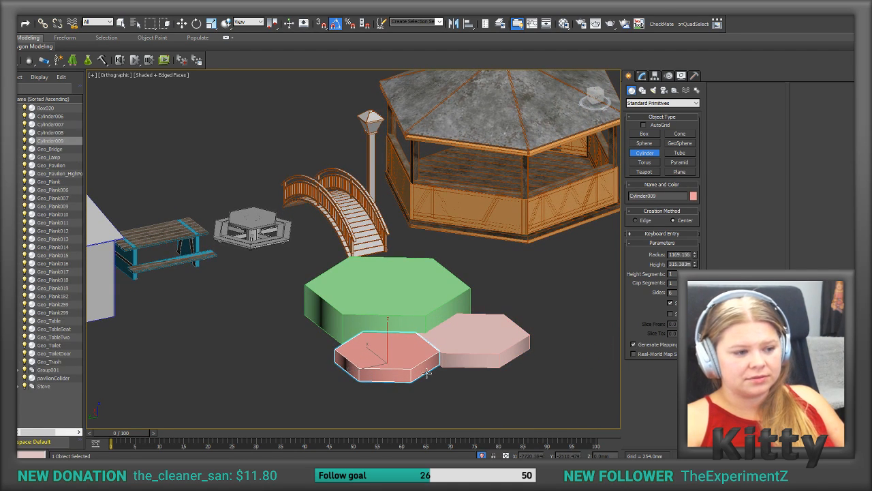
pyautogui.moveTo(515, 299); pyautogui.dragTo(478, 312)
pyautogui.click(486, 280)
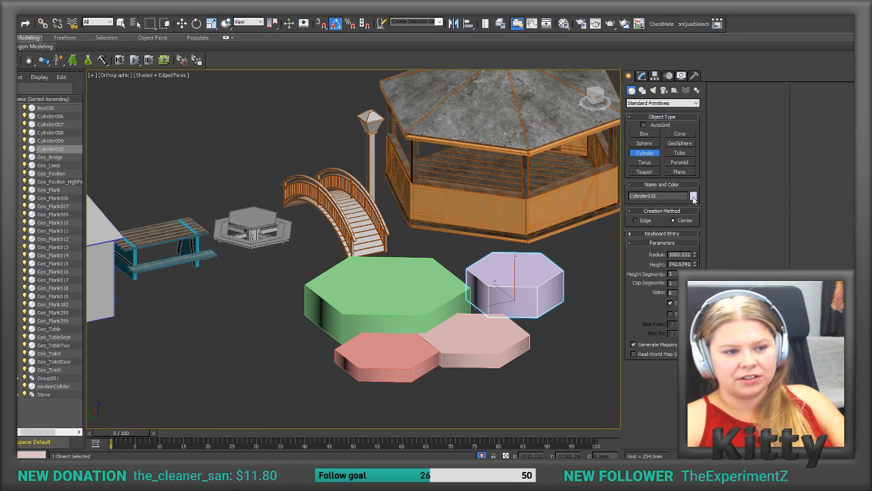
# Step: Change the object color of the last created cylinder to blue
pyautogui.click(693, 196)
pyautogui.click(401, 217)
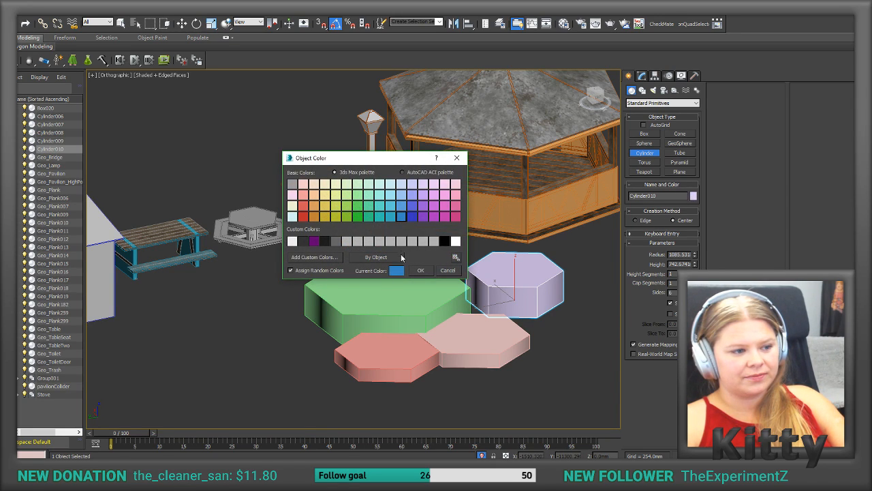
pyautogui.click(420, 271)
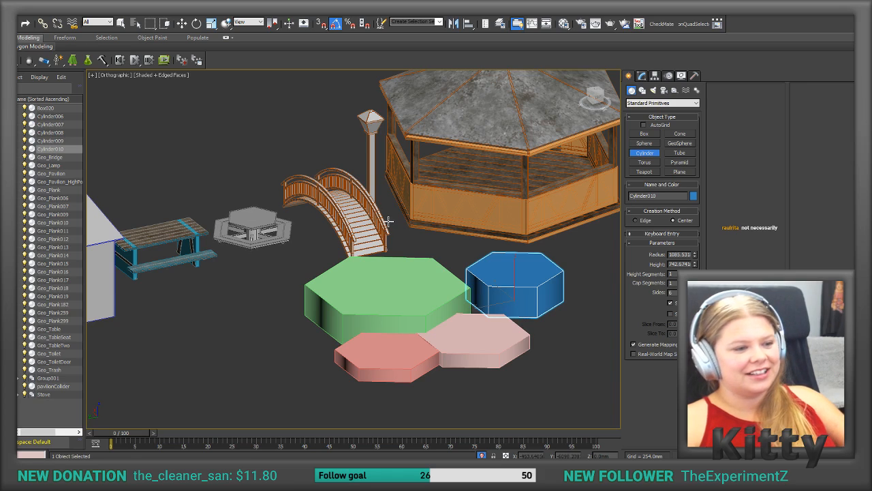
# Step: Select all four demonstration cylinders together and delete them
pyautogui.click(642, 75)
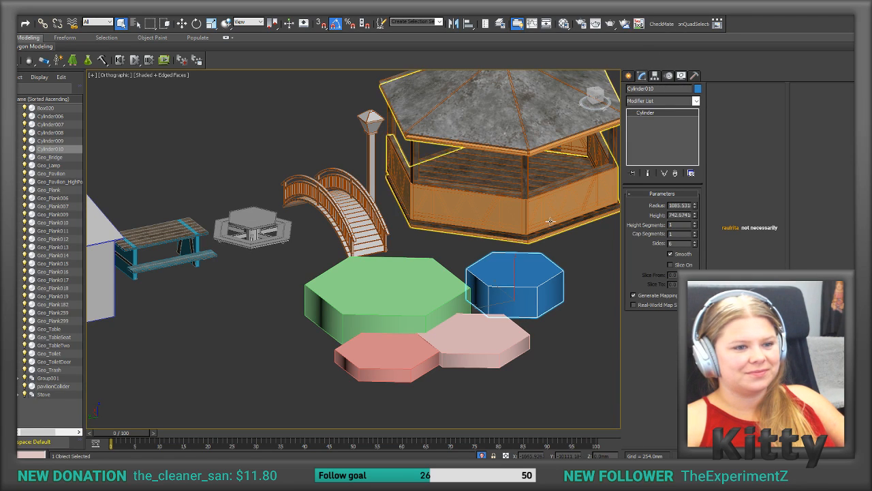
pyautogui.keyDown('ctrl'); pyautogui.click(408, 298); pyautogui.keyUp('ctrl')
pyautogui.keyDown('ctrl'); pyautogui.click(477, 341); pyautogui.keyUp('ctrl')
pyautogui.keyDown('ctrl'); pyautogui.click(396, 366); pyautogui.keyUp('ctrl')
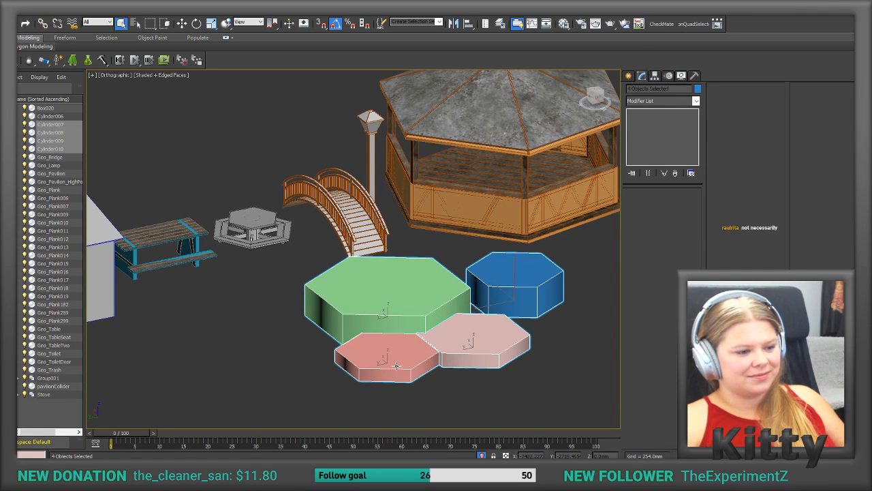
pyautogui.press('Delete')
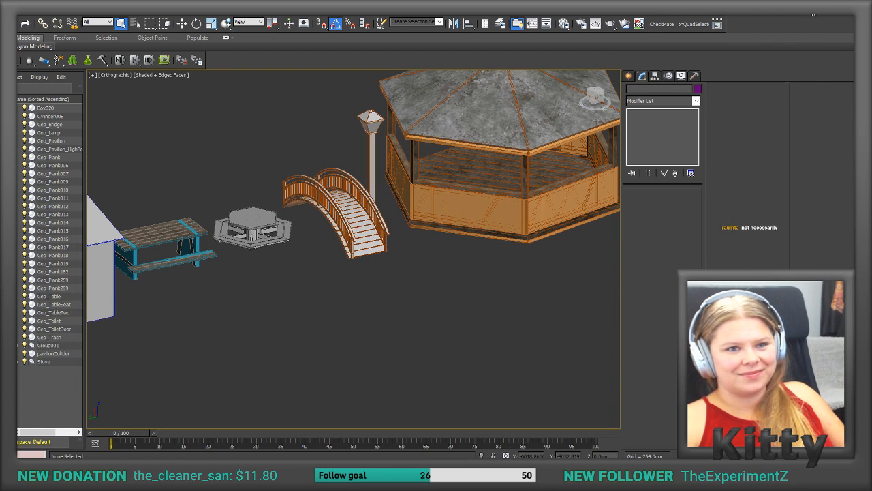
# Step: Switch back to Unity, inspect the repositioned table with its collider, and deselect it to view it on the plane
pyautogui.hotkey('alt', 'Tab')
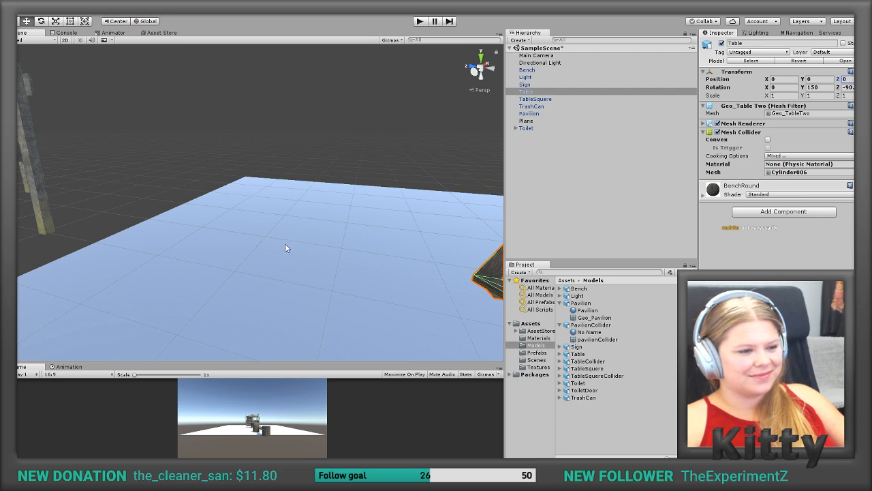
pyautogui.scroll(-3, 434, 252)
pyautogui.moveTo(433, 252); pyautogui.dragTo(336, 245, button='middle')
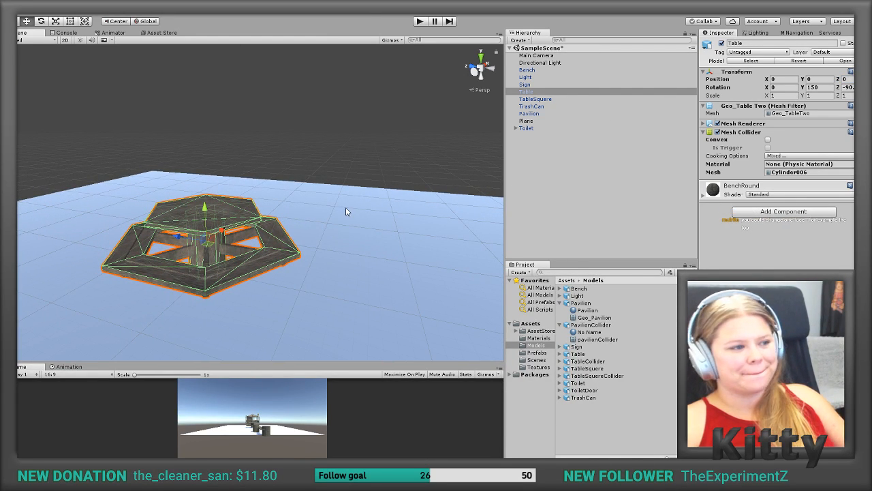
pyautogui.click(293, 220)
pyautogui.keyDown('alt'); pyautogui.moveTo(291, 220); pyautogui.dragTo(315, 222); pyautogui.keyUp('alt')
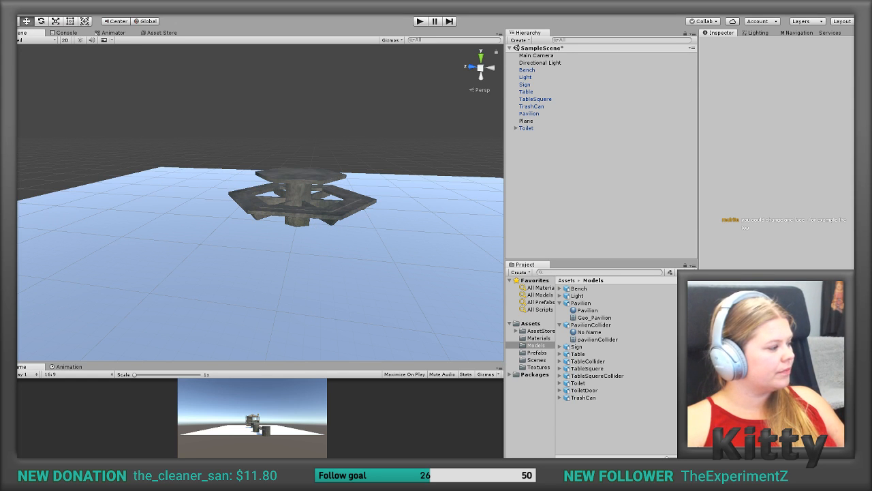
# Step: Switch to 3ds Max and create a box on the empty ground in front of the bridge
pyautogui.hotkey('alt', 'Tab')
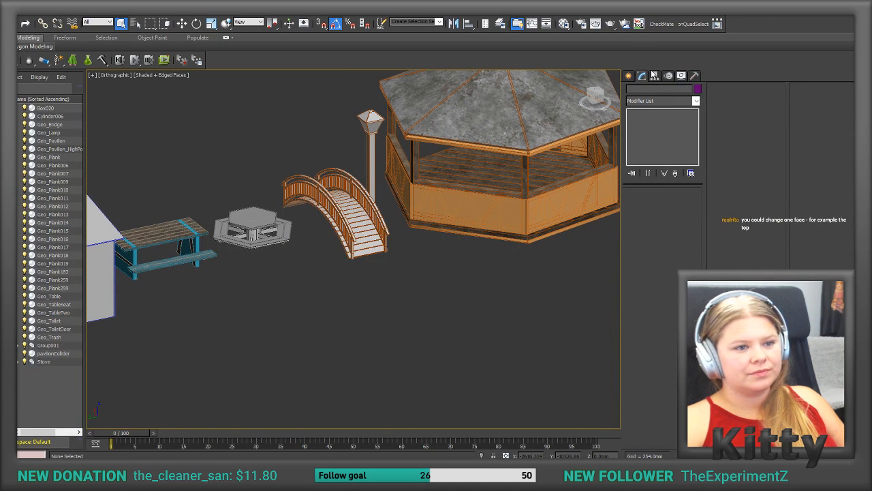
pyautogui.click(628, 76)
pyautogui.click(646, 134)
pyautogui.moveTo(458, 269); pyautogui.dragTo(410, 340)
# Step: Open the Material Editor, pick the 14 - Default sample slot, and browse the available material types without choosing one
pyautogui.click(564, 24)
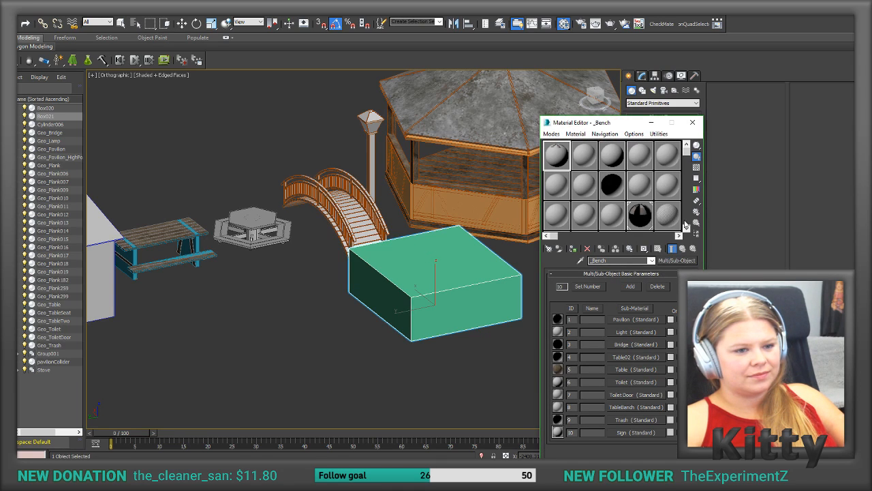
pyautogui.click(589, 217)
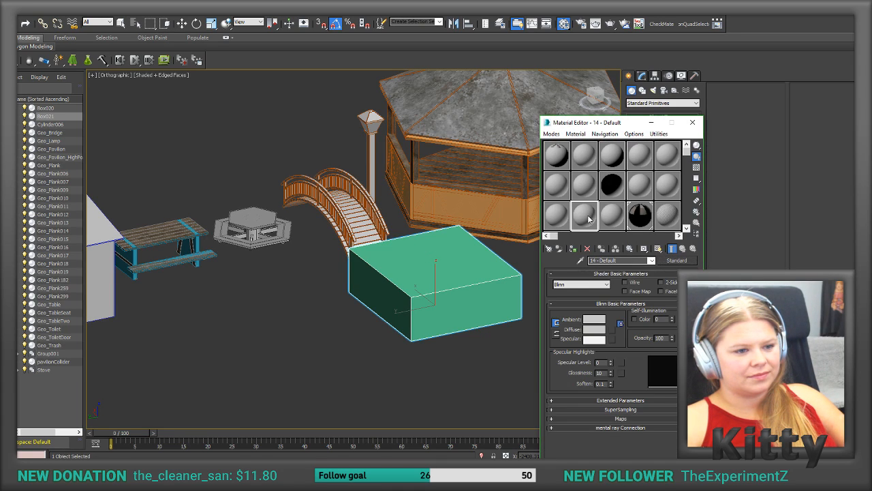
pyautogui.click(680, 260)
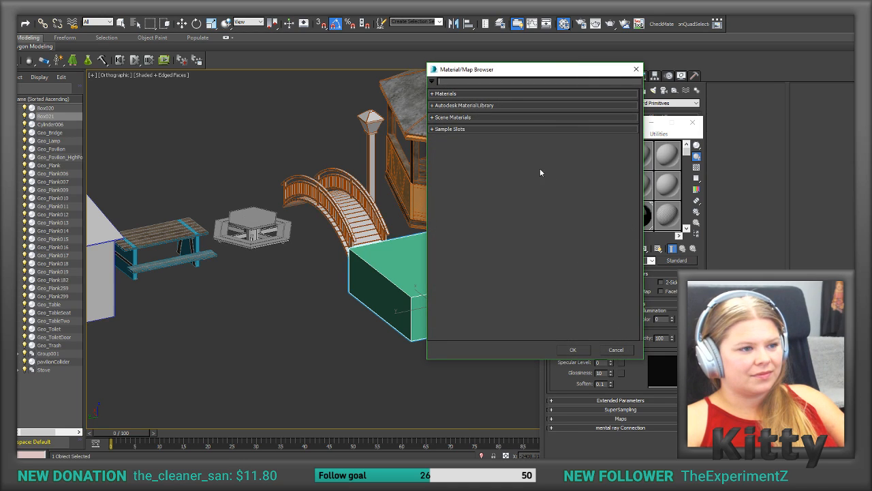
pyautogui.click(474, 94)
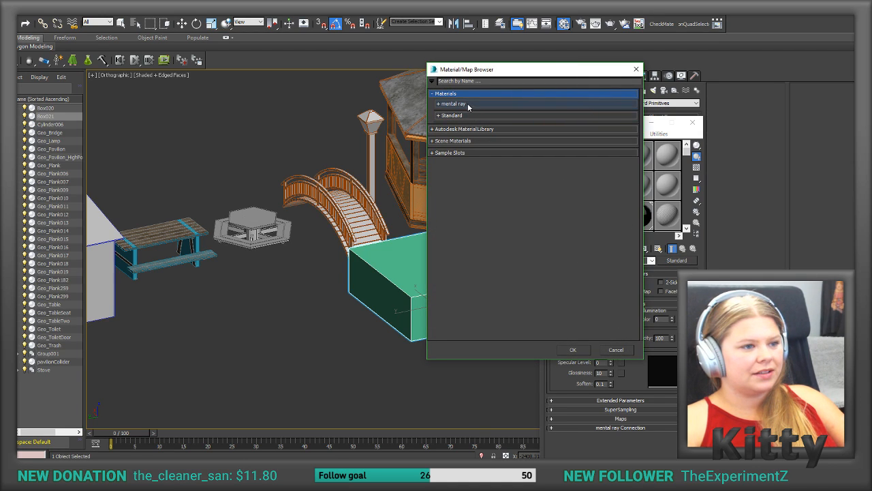
pyautogui.click(462, 141)
pyautogui.click(465, 130)
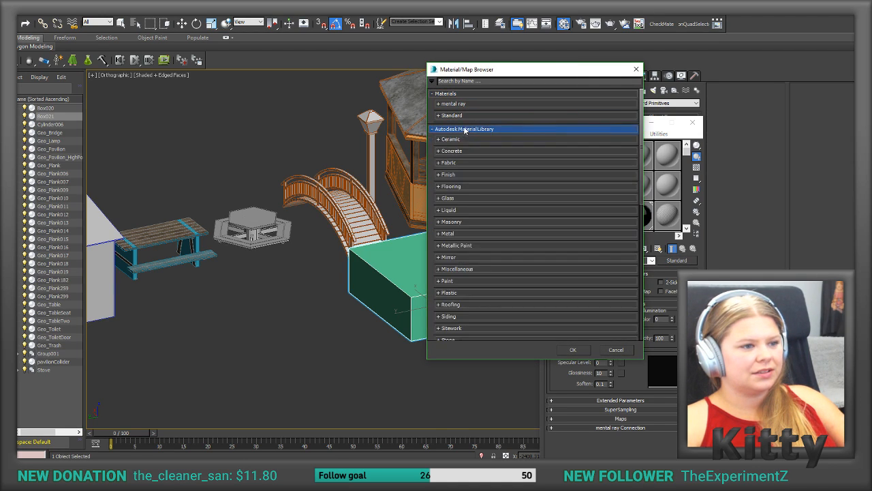
pyautogui.click(637, 69)
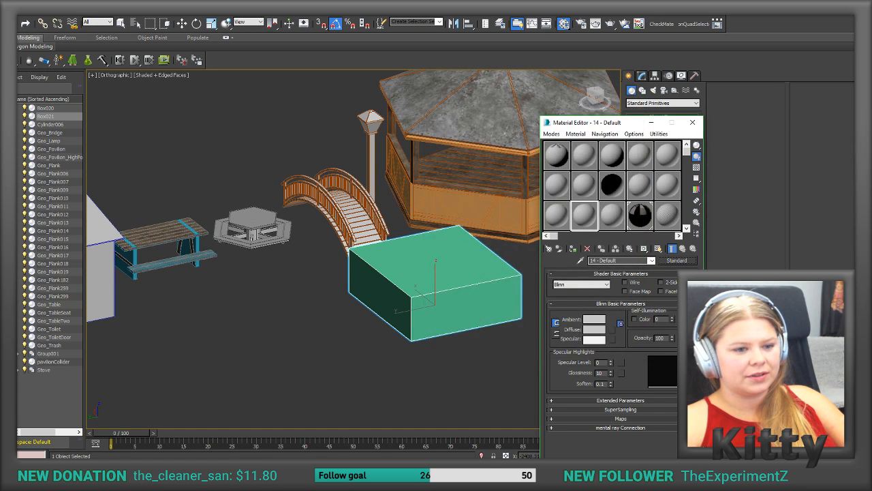
# Step: Collapse the Materials, Autodesk Material Library, Scene Materials and Sample Slots groups in the material browser, and close it without choosing a type
pyautogui.click(677, 260)
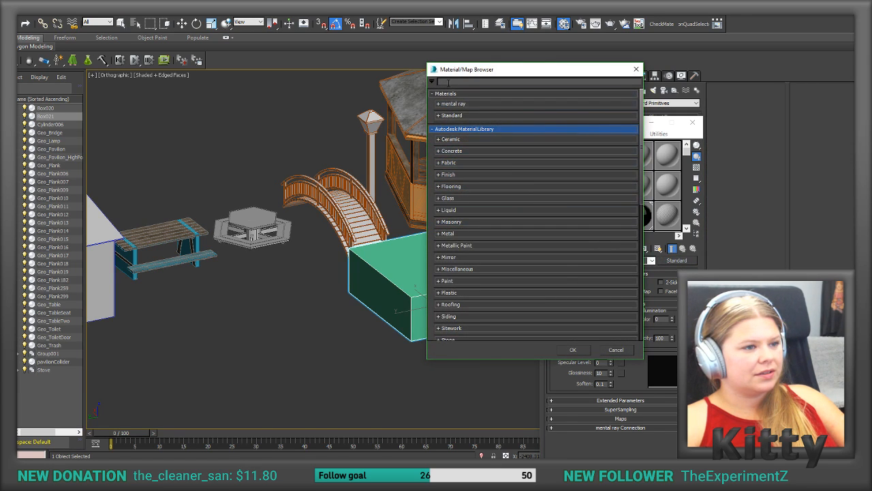
pyautogui.click(432, 94)
pyautogui.click(432, 106)
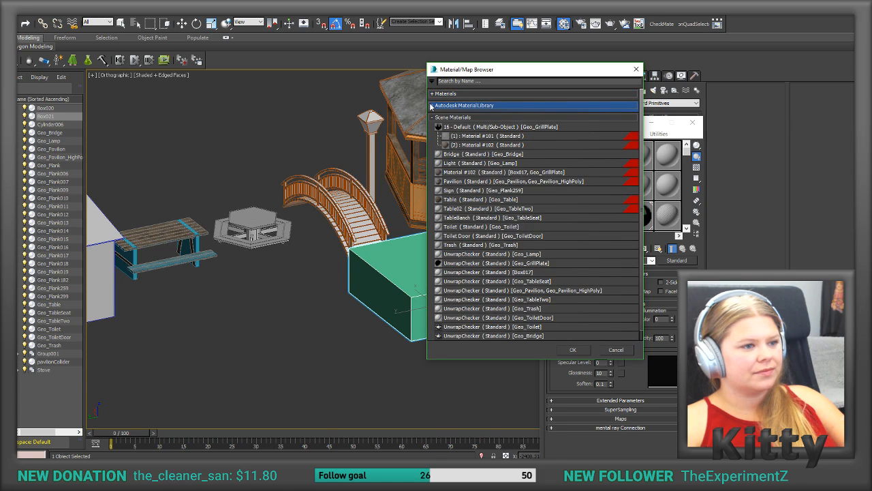
pyautogui.click(433, 118)
pyautogui.click(432, 130)
pyautogui.click(432, 129)
pyautogui.click(445, 94)
pyautogui.click(445, 94)
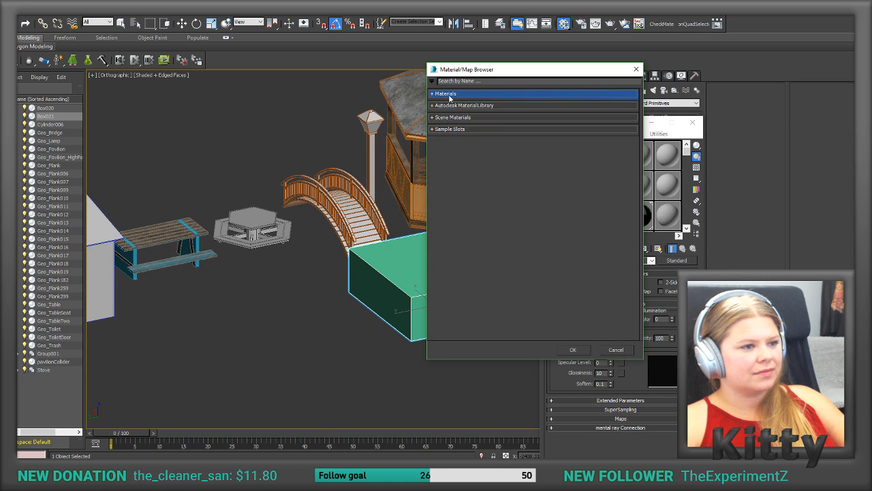
pyautogui.click(636, 70)
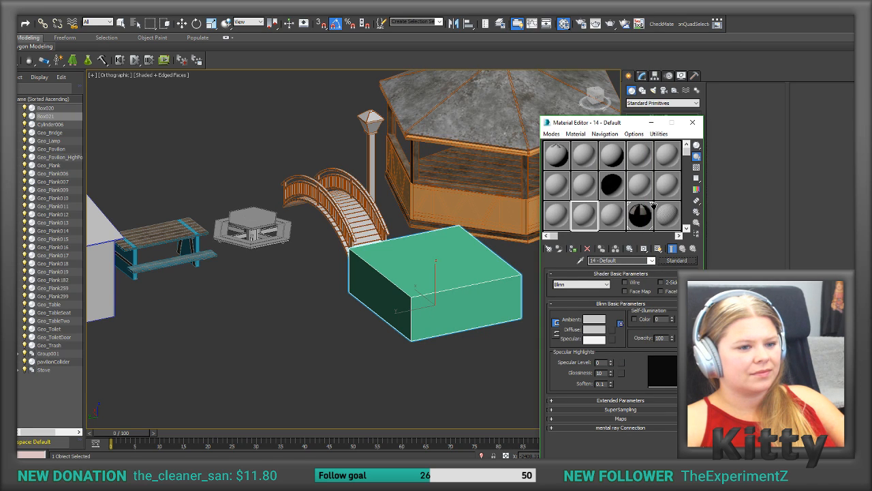
# Step: Reset the 14 - Default material, look through its material type and diffuse map choices without picking any, and close the Material Editor
pyautogui.click(587, 248)
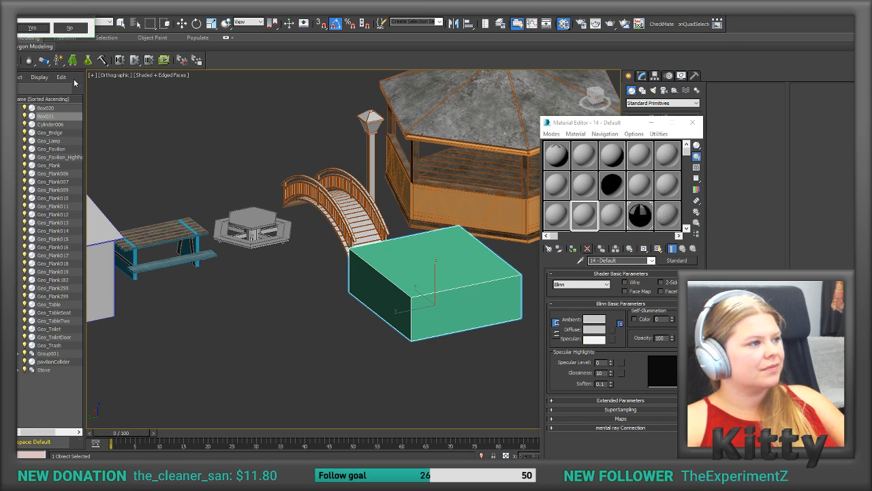
pyautogui.click(32, 27)
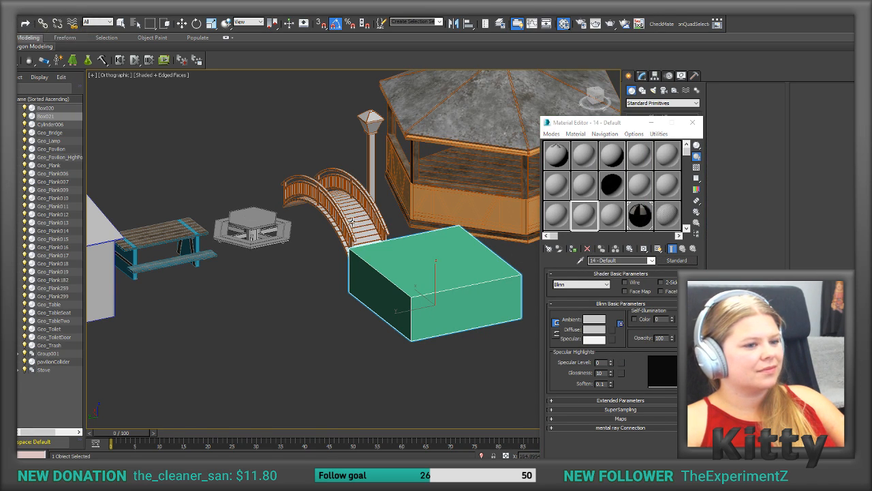
pyautogui.click(677, 260)
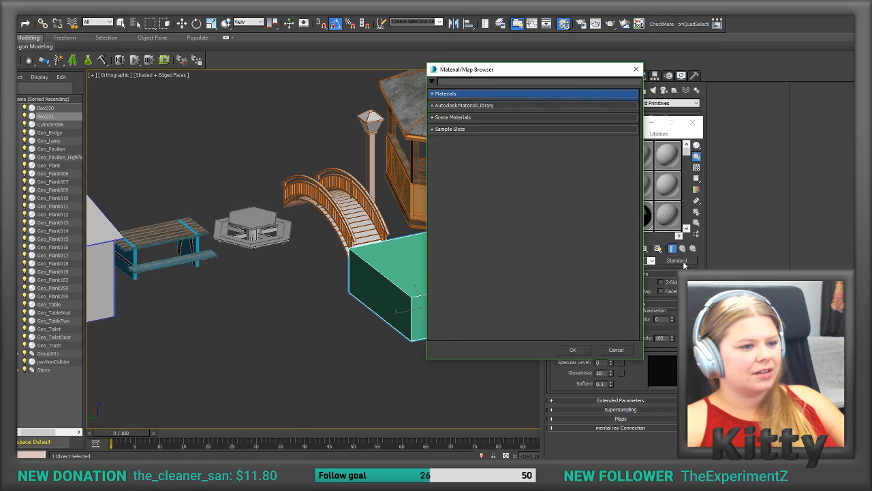
pyautogui.click(636, 70)
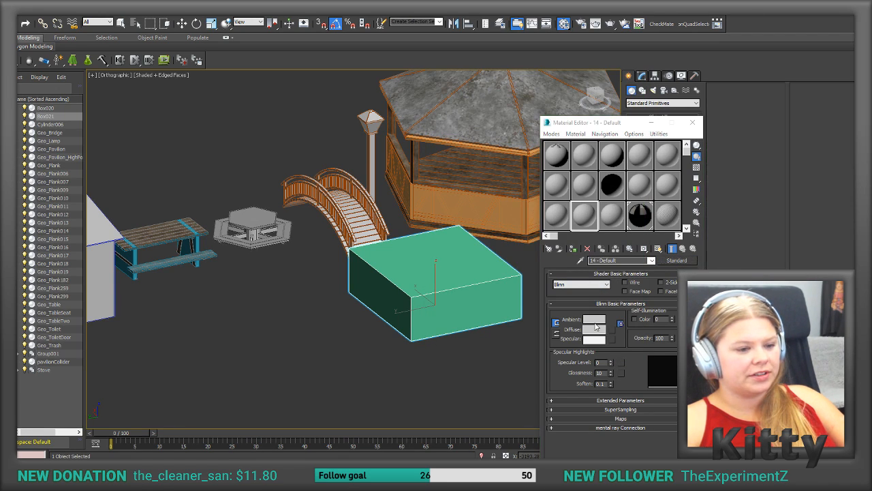
pyautogui.click(615, 331)
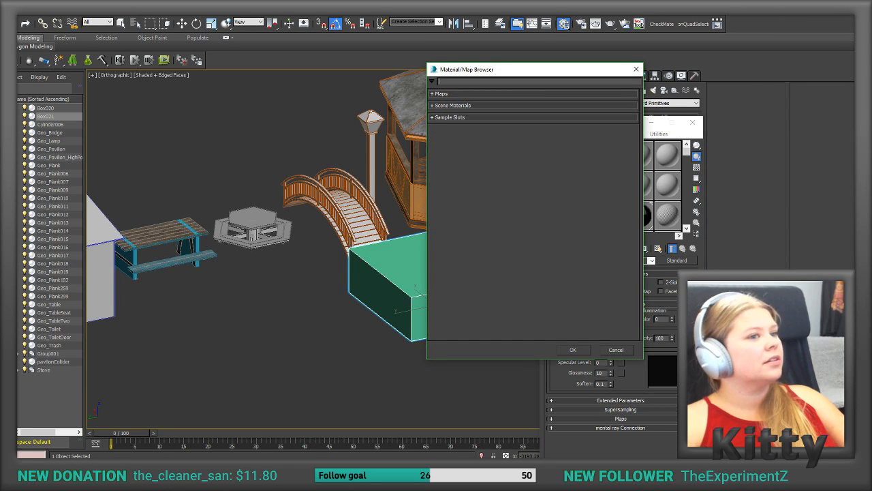
pyautogui.click(637, 69)
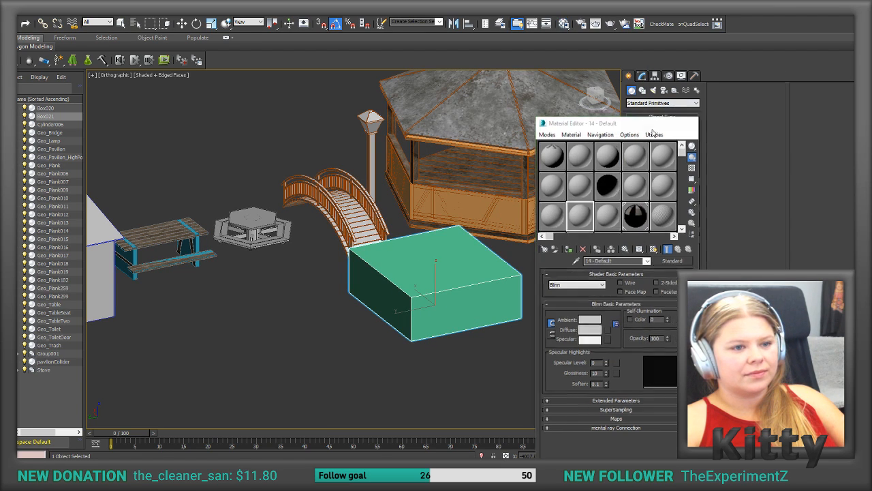
pyautogui.click(693, 122)
# Step: Convert the box to an Editable Poly and enter polygon level, selecting and deselecting its top face
pyautogui.click(641, 76)
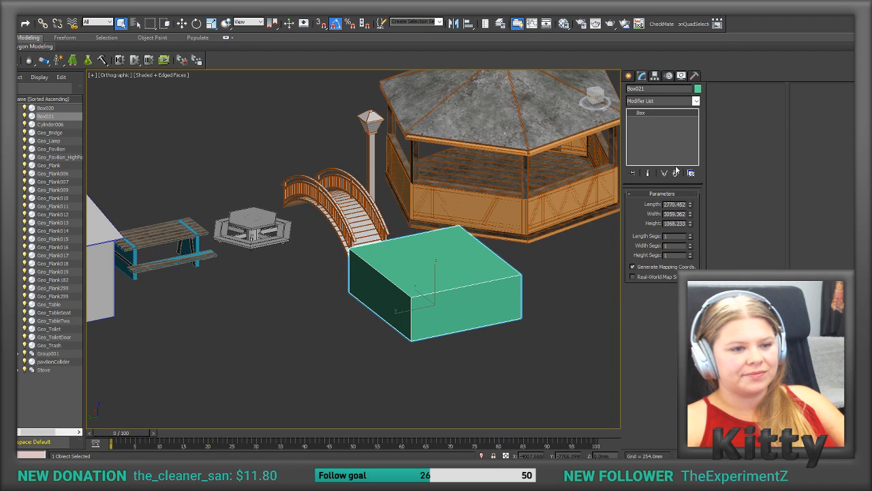
pyautogui.rightClick(654, 136)
pyautogui.click(682, 206)
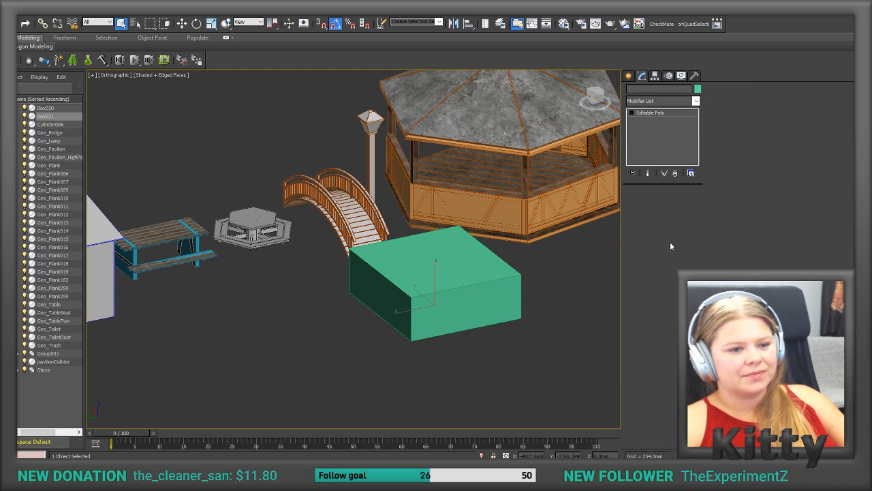
pyautogui.click(672, 204)
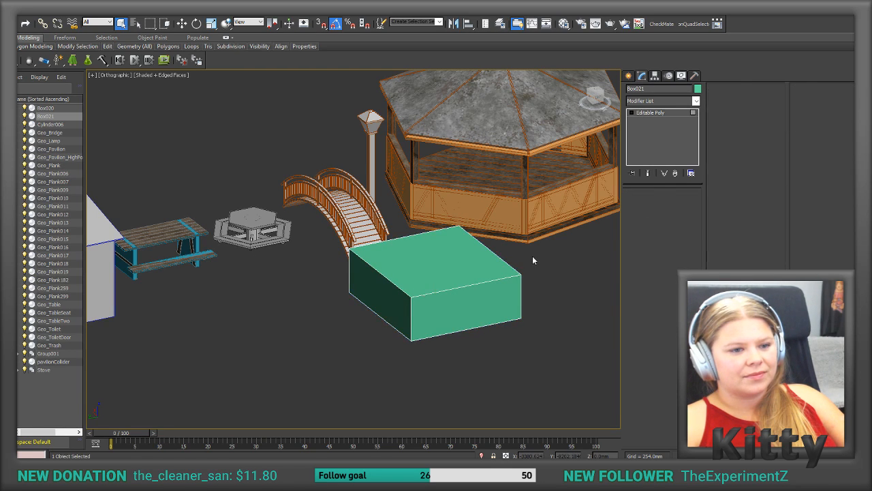
pyautogui.click(474, 266)
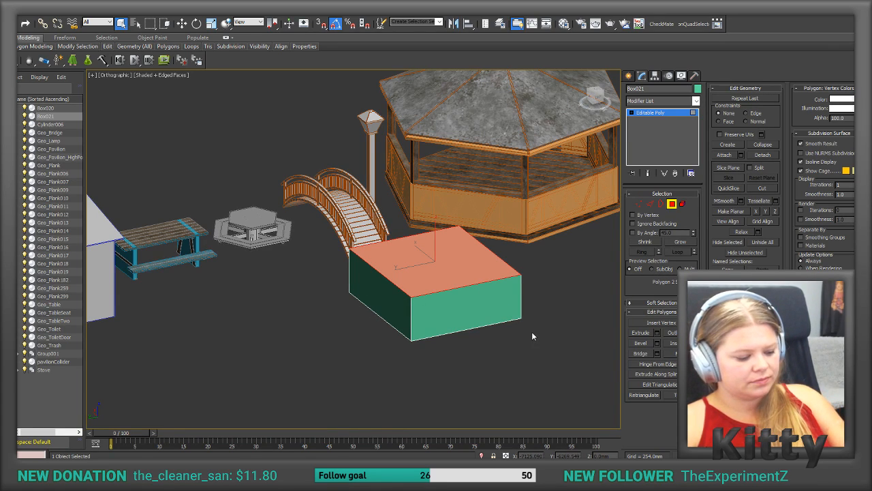
pyautogui.click(486, 374)
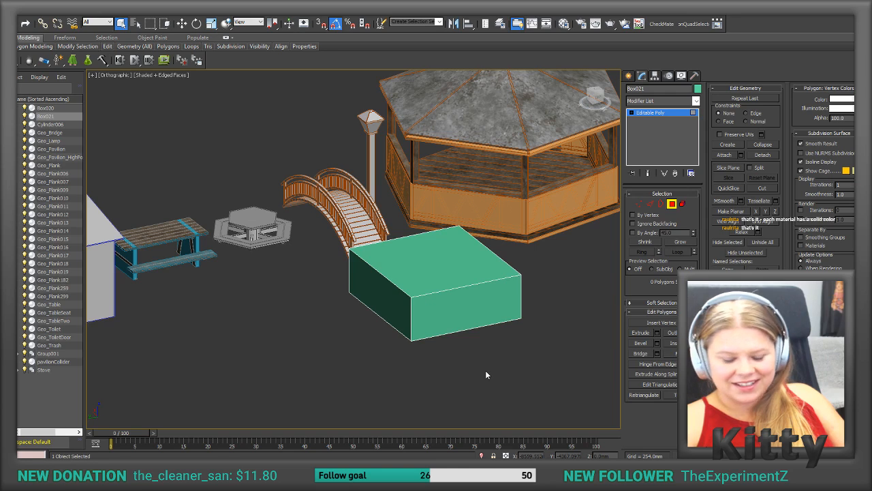
# Step: Reopen the Material Editor and apply the _Bench Multi/Sub-Object material to the box
pyautogui.press('m')
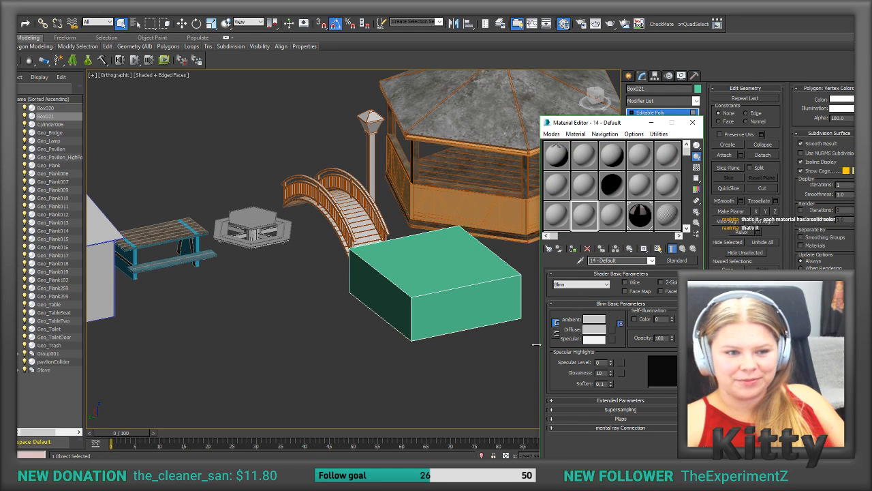
pyautogui.press('m')
pyautogui.press('m')
pyautogui.click(669, 183)
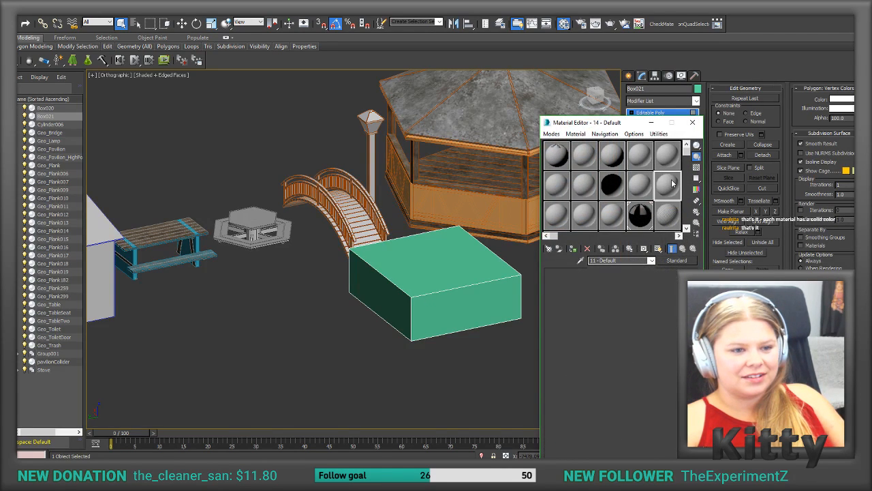
pyautogui.click(560, 155)
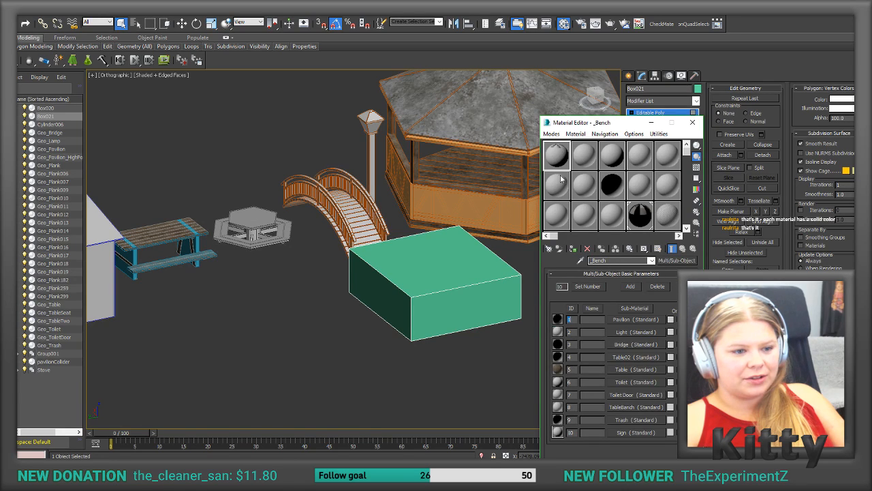
pyautogui.moveTo(570, 158); pyautogui.dragTo(450, 282)
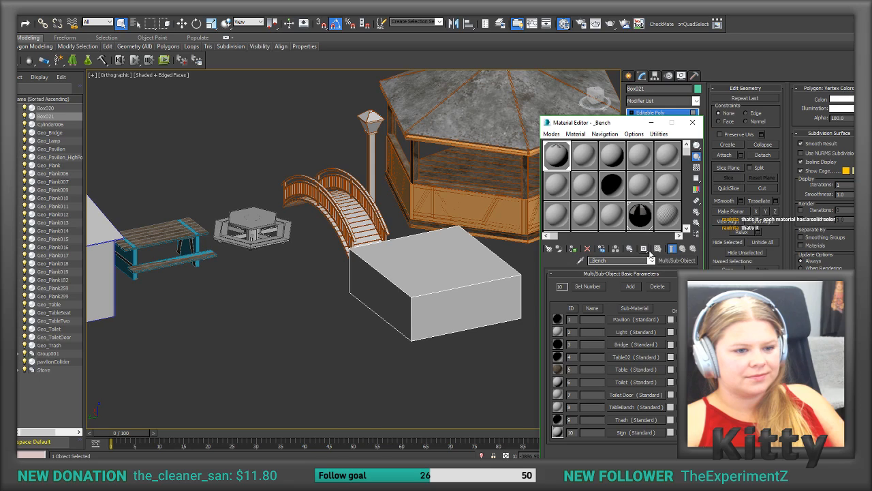
# Step: Check the other sample slots and change the 14 - Default material to Multi/Sub-Object, discarding the old material
pyautogui.click(583, 154)
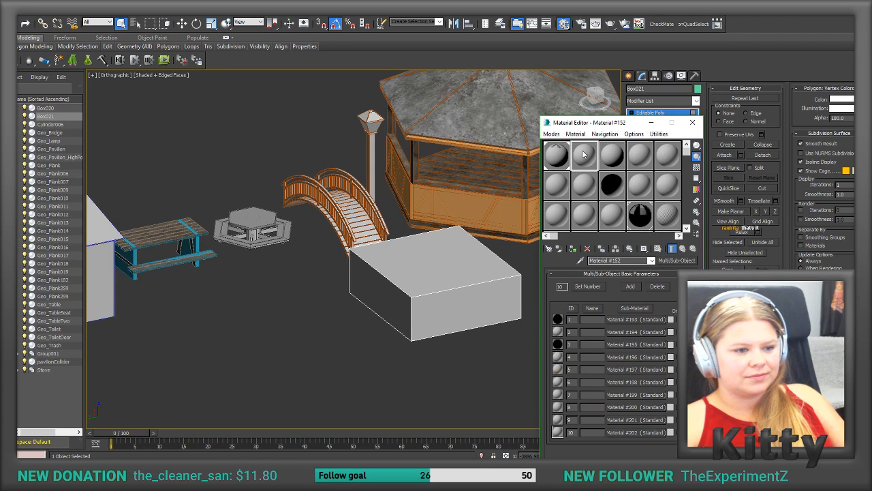
pyautogui.click(556, 185)
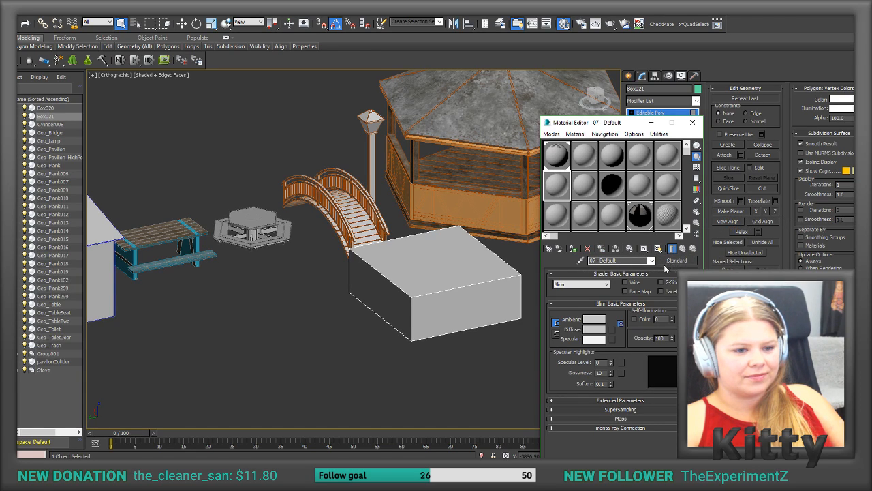
pyautogui.click(557, 216)
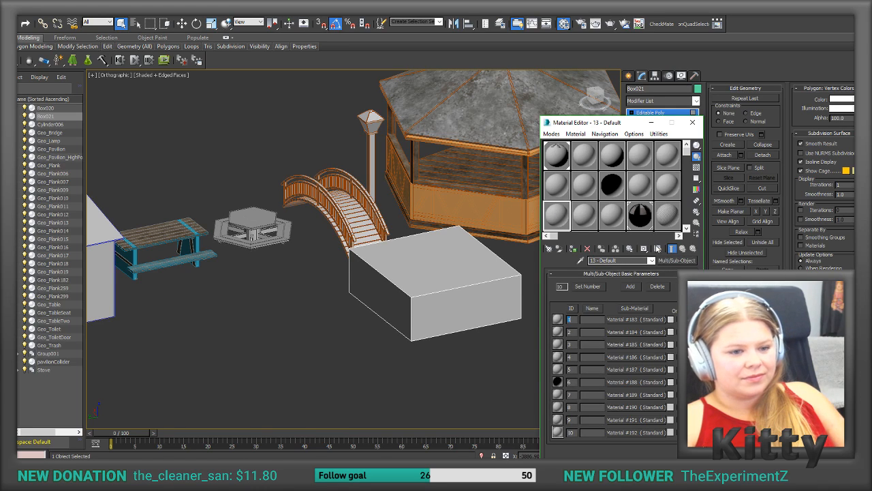
pyautogui.click(582, 214)
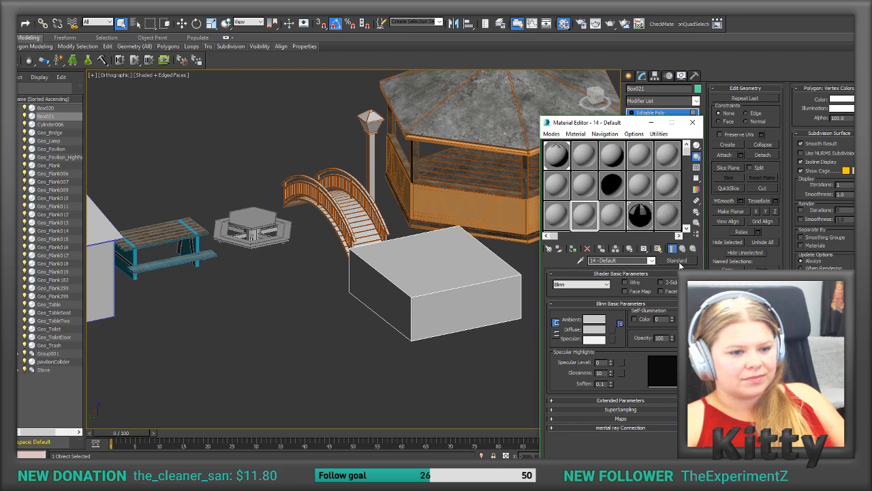
pyautogui.click(677, 261)
pyautogui.write('mul')
pyautogui.doubleClick(458, 92)
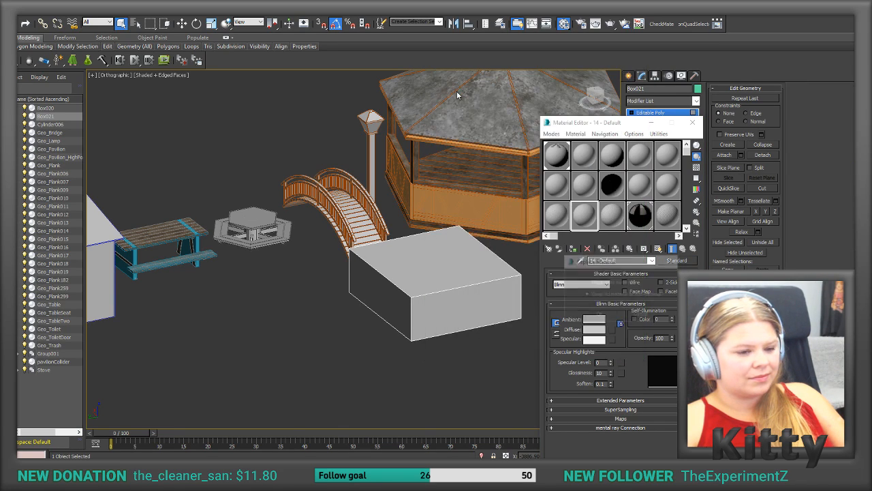
pyautogui.click(602, 283)
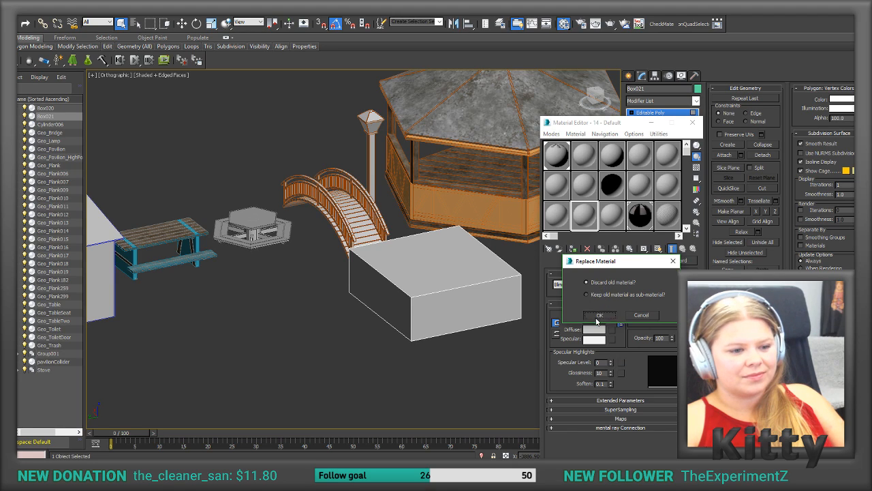
pyautogui.click(599, 314)
# Step: Assign a Standard material to sub-material 1 of the 14 - Default material and return to the sub-material list
pyautogui.click(618, 319)
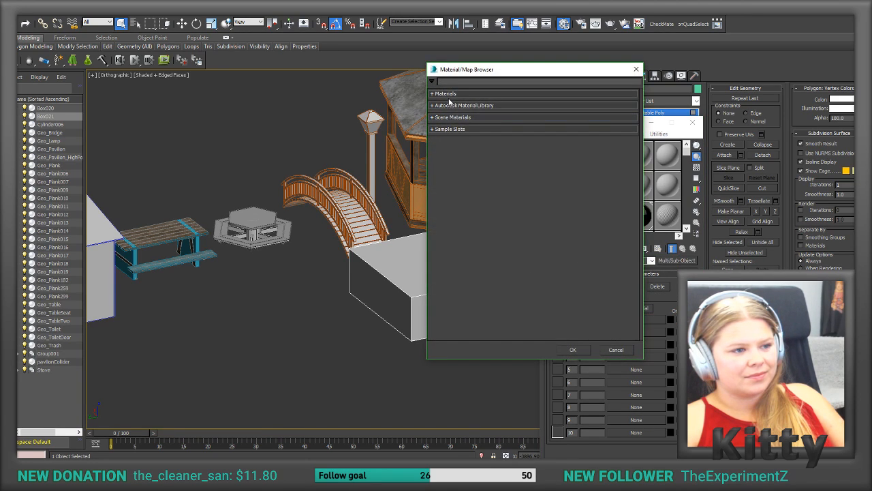
pyautogui.write('st')
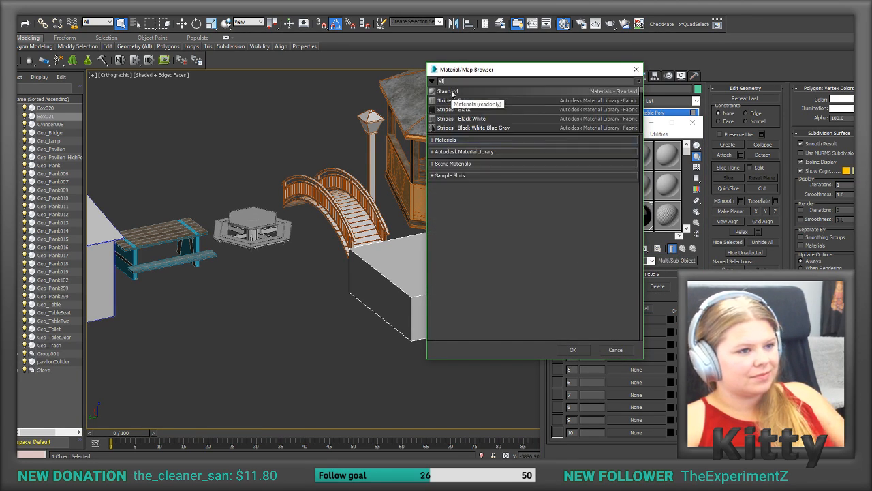
pyautogui.doubleClick(453, 93)
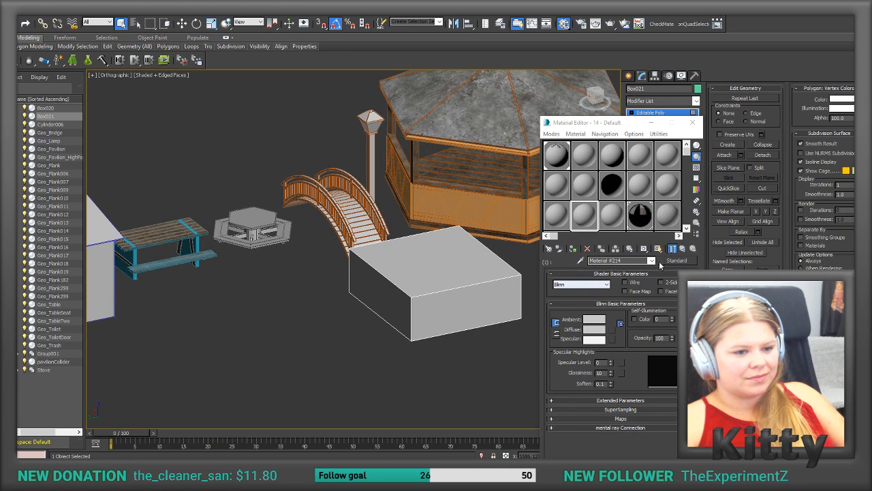
pyautogui.click(673, 250)
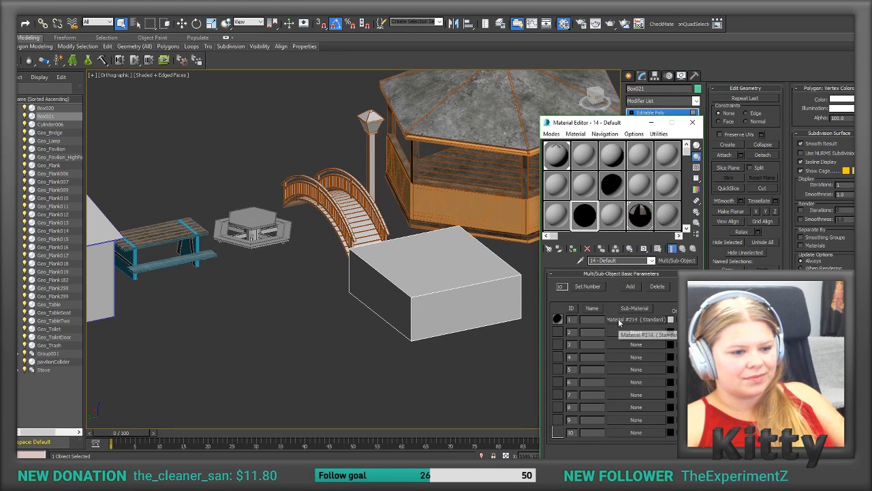
# Step: Duplicate the Standard sub-material into IDs 2 and 3 as independent copies
pyautogui.moveTo(619, 332); pyautogui.dragTo(619, 345)
pyautogui.click(620, 327)
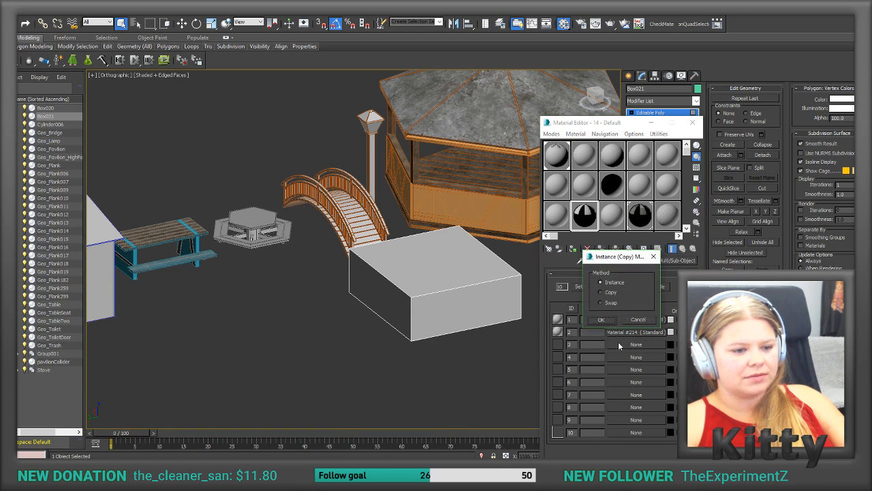
pyautogui.click(609, 321)
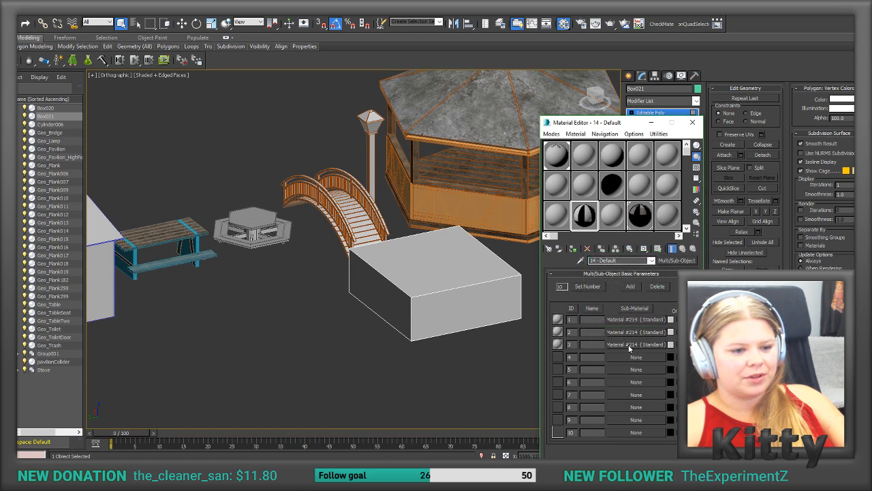
pyautogui.click(602, 320)
# Step: Open sub-material 1 to view its shader and diffuse color settings, and return to the sub-material list
pyautogui.click(621, 323)
pyautogui.click(600, 329)
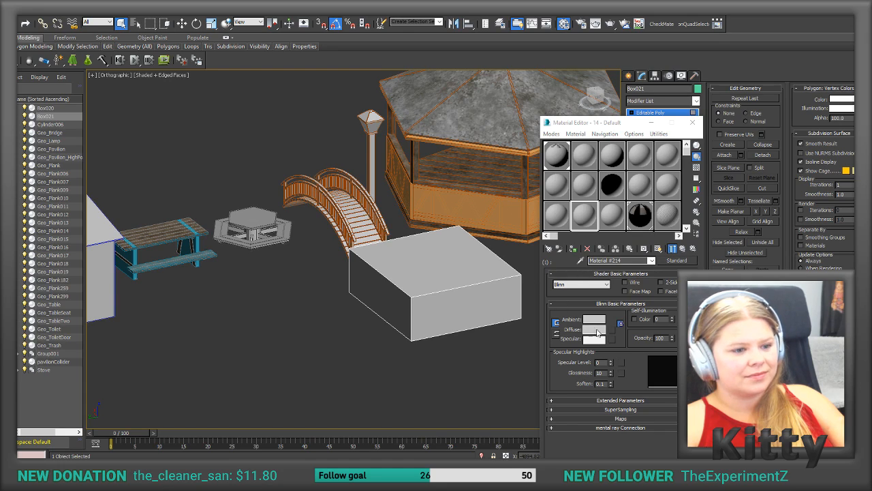
pyautogui.click(596, 332)
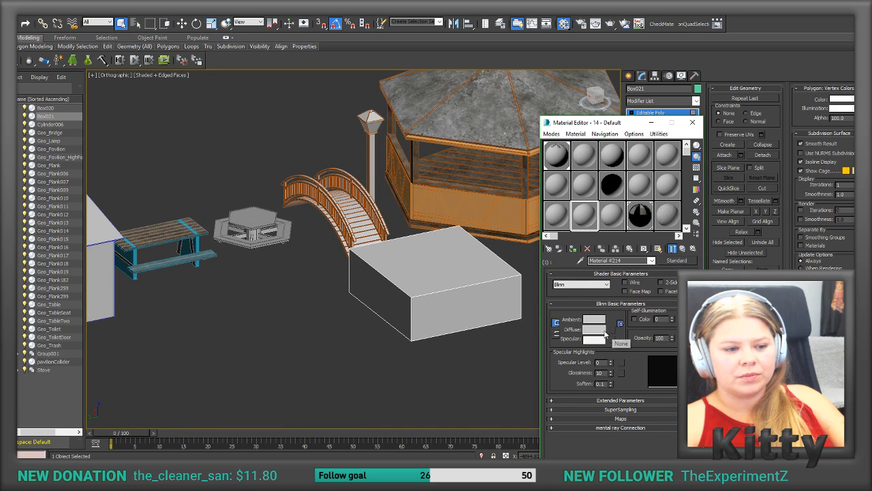
pyautogui.click(683, 250)
pyautogui.hotkey('alt', 'Tab')
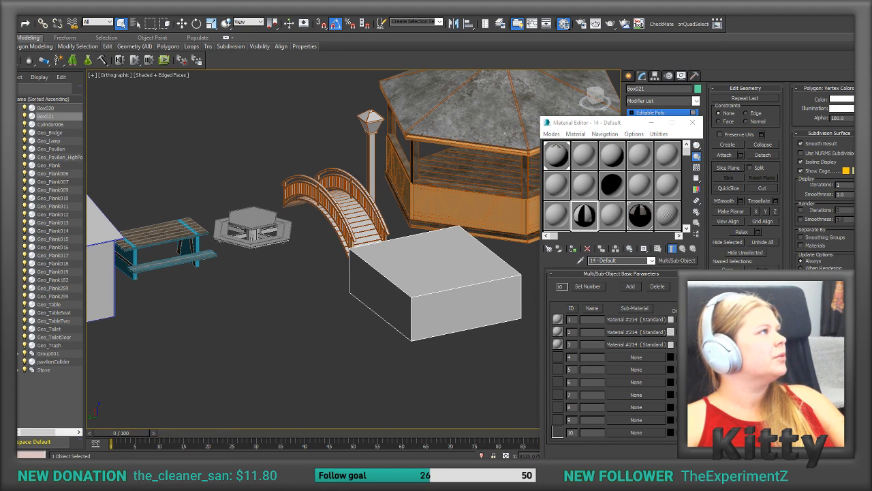
# Step: Set the color of sub-material 2 in the 14 - Default material to pink, RGB 222, 25, 160
pyautogui.click(671, 332)
pyautogui.moveTo(346, 151); pyautogui.dragTo(341, 151)
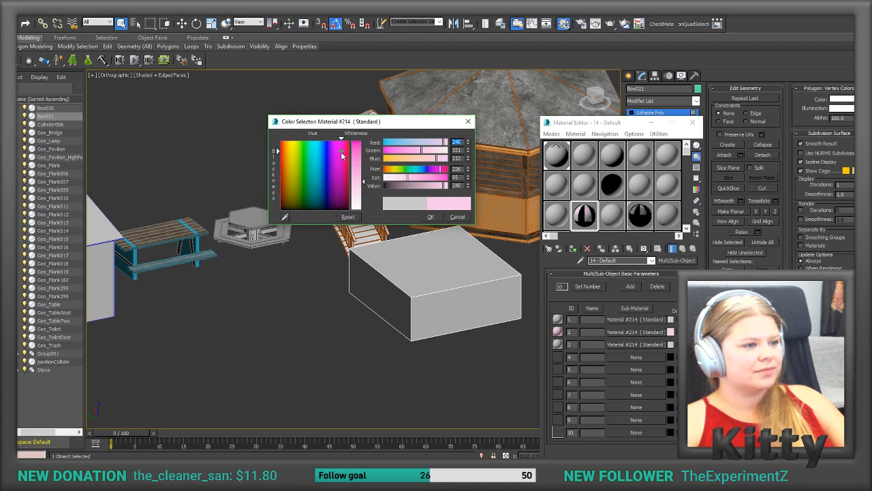
pyautogui.click(364, 155)
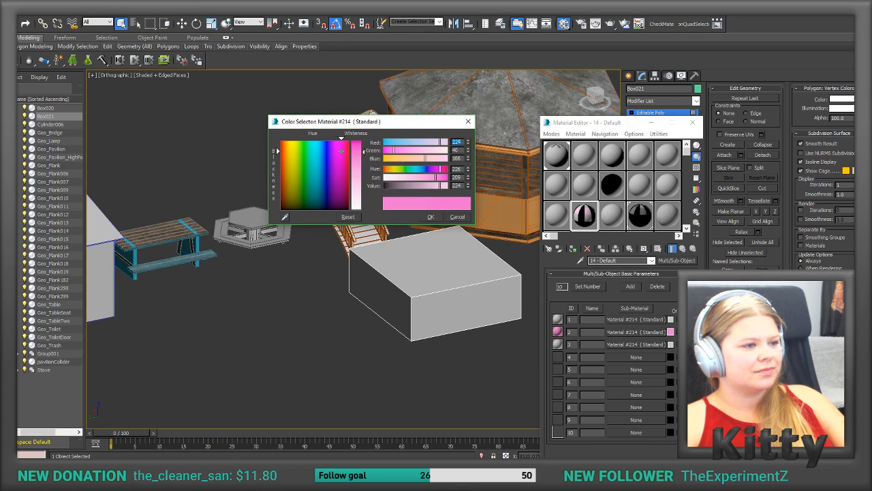
pyautogui.click(434, 218)
# Step: Set sub-material 1's diffuse color to teal, RGB 39, 169, 143, and assign the parent Multi/Sub-Object material to the box
pyautogui.click(620, 320)
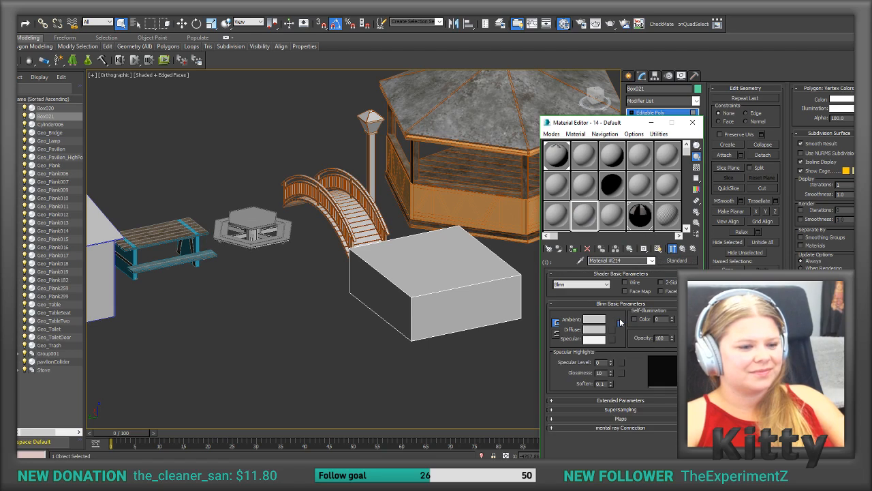
pyautogui.click(594, 329)
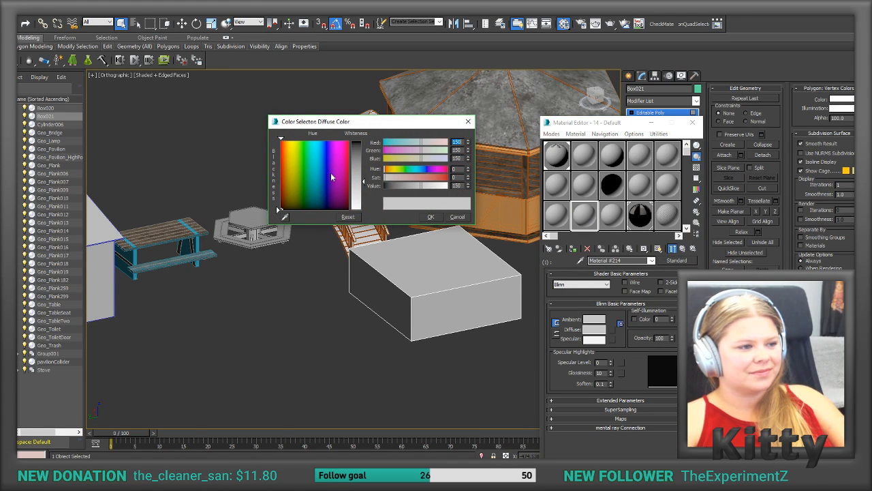
pyautogui.moveTo(335, 171); pyautogui.dragTo(314, 172)
pyautogui.click(355, 153)
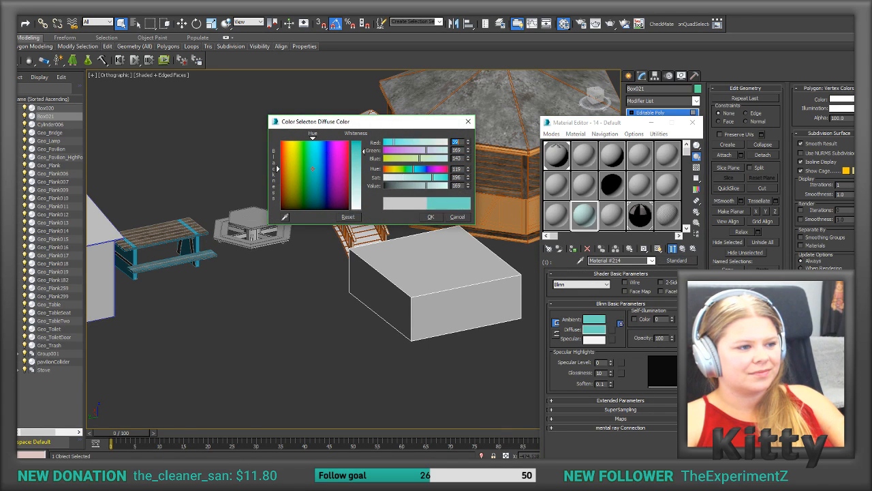
pyautogui.click(433, 217)
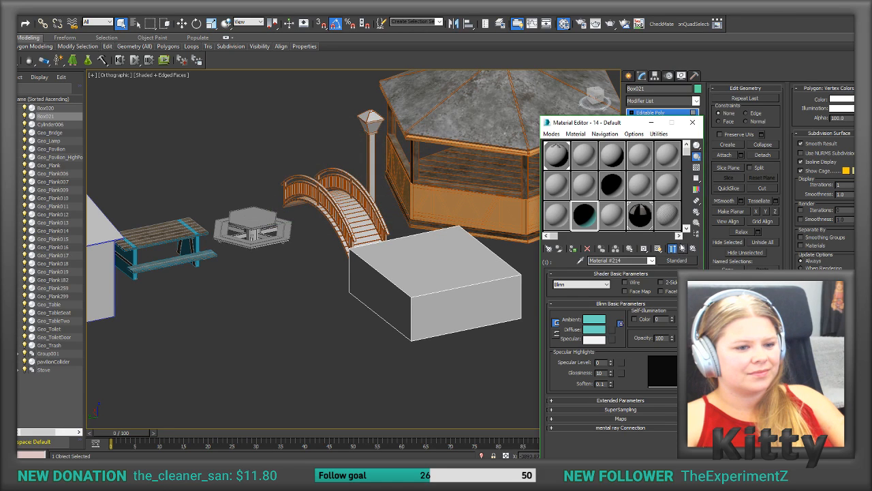
pyautogui.click(682, 248)
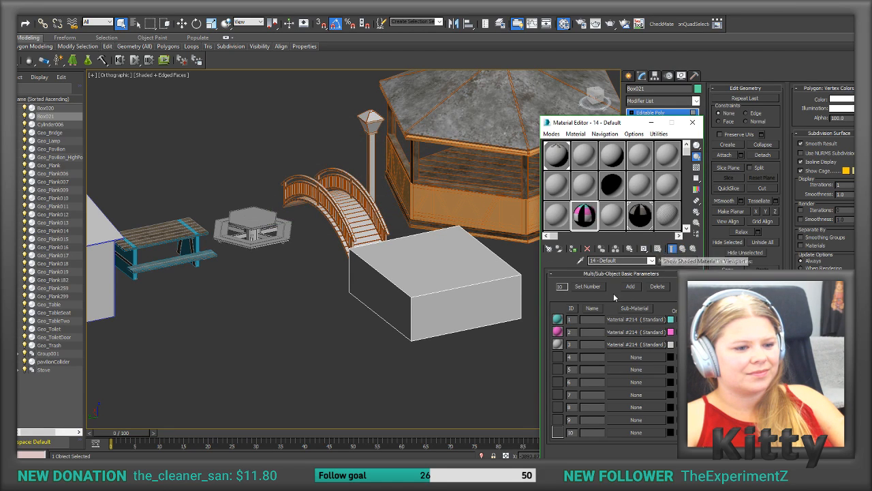
pyautogui.click(573, 249)
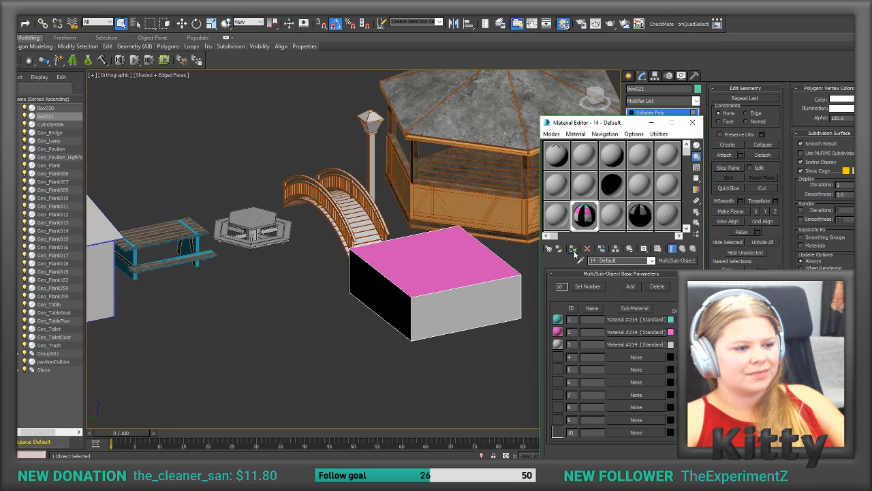
# Step: Check the settings of sub-materials 1 and 2 and inspect how their colors appear on the box's faces
pyautogui.click(634, 319)
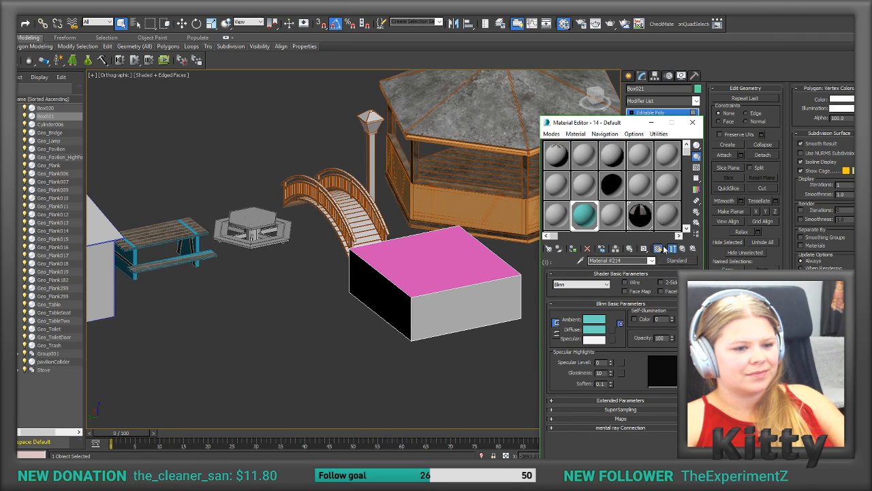
pyautogui.click(683, 248)
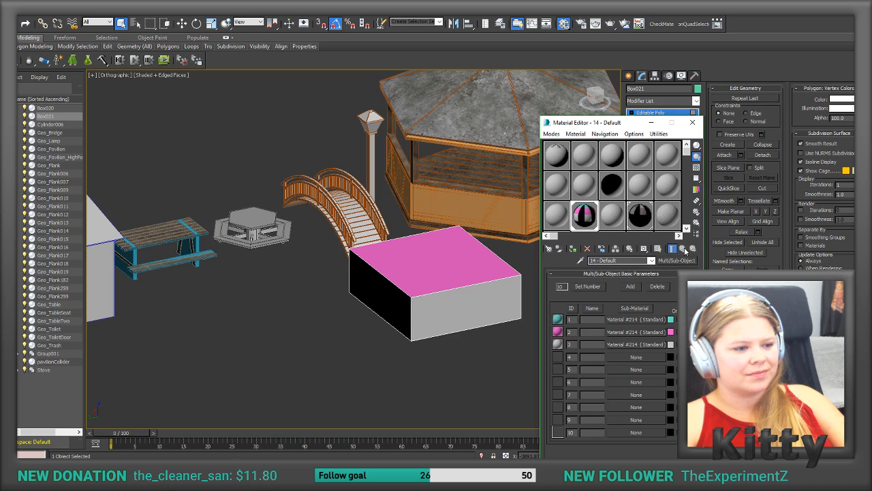
pyautogui.click(614, 332)
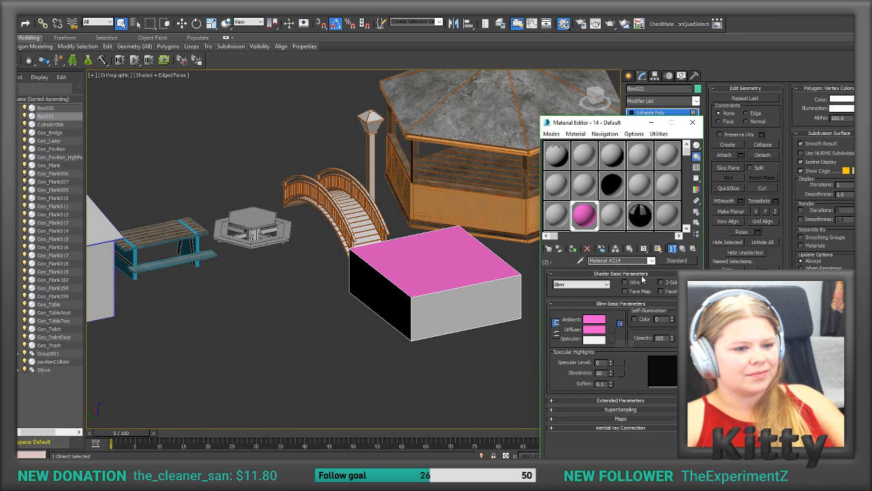
pyautogui.click(683, 249)
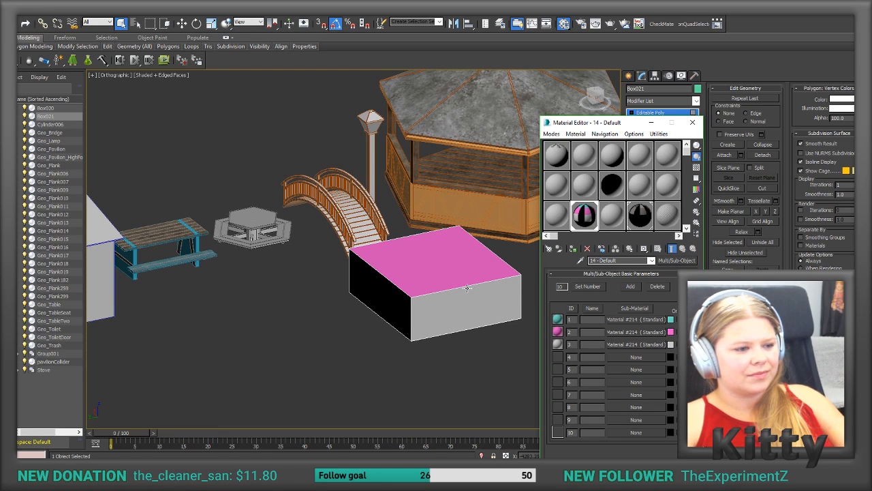
pyautogui.scroll(3, 444, 300)
pyautogui.keyDown('alt'); pyautogui.moveTo(447, 289); pyautogui.dragTo(397, 320, button='middle'); pyautogui.keyUp('alt')
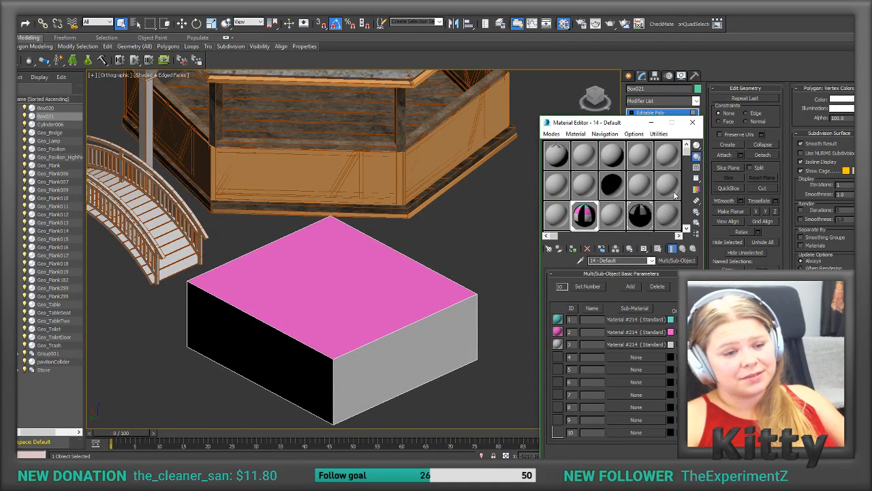
# Step: Minimize the Material Editor and assign material ID 1 to all polygons of the box
pyautogui.moveTo(623, 125); pyautogui.dragTo(537, 115)
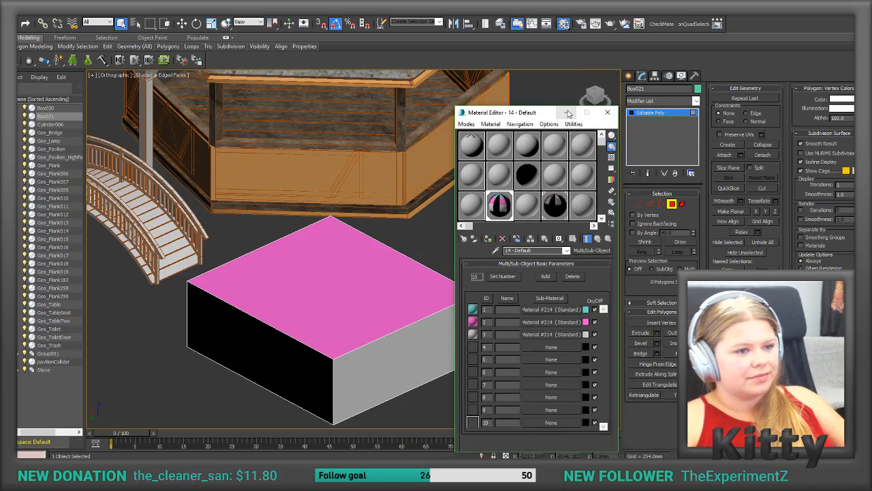
pyautogui.click(567, 113)
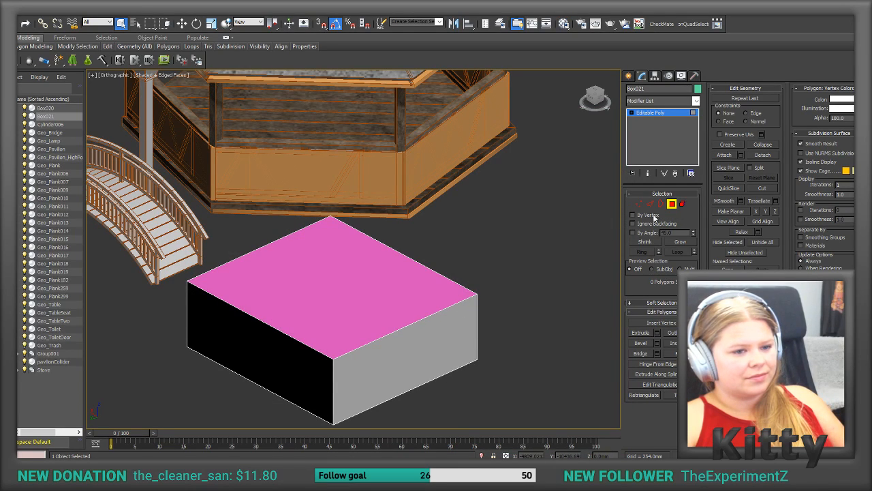
pyautogui.hotkey('ctrl', 'a')
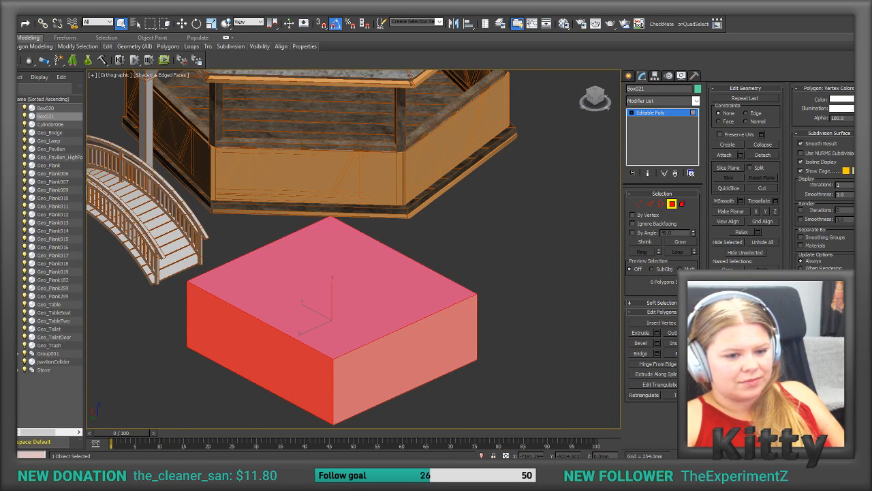
pyautogui.press('Return')
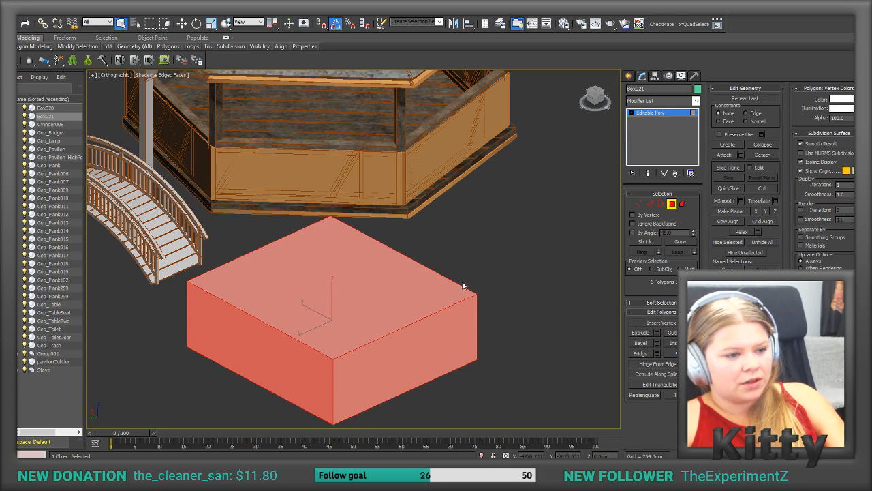
# Step: Assign material ID 2 to the box's top polygon and clear the polygon selection
pyautogui.click(403, 282)
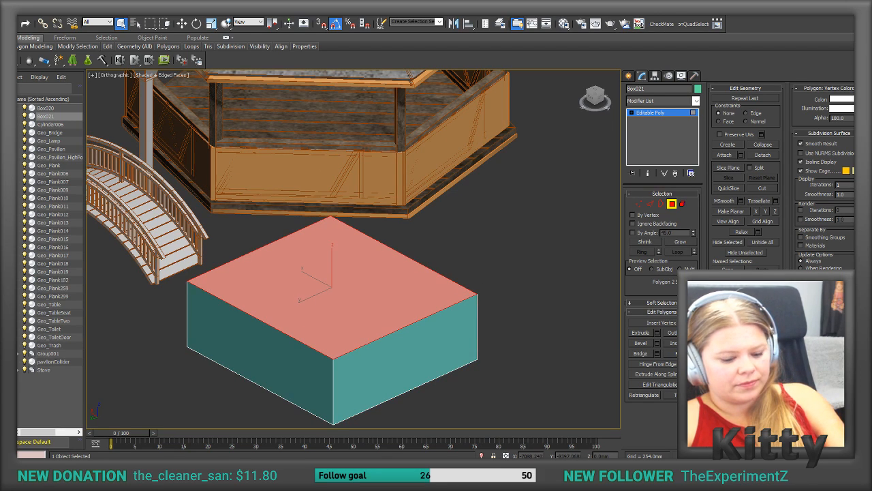
pyautogui.click(544, 322)
pyautogui.scroll(-3, 521, 312)
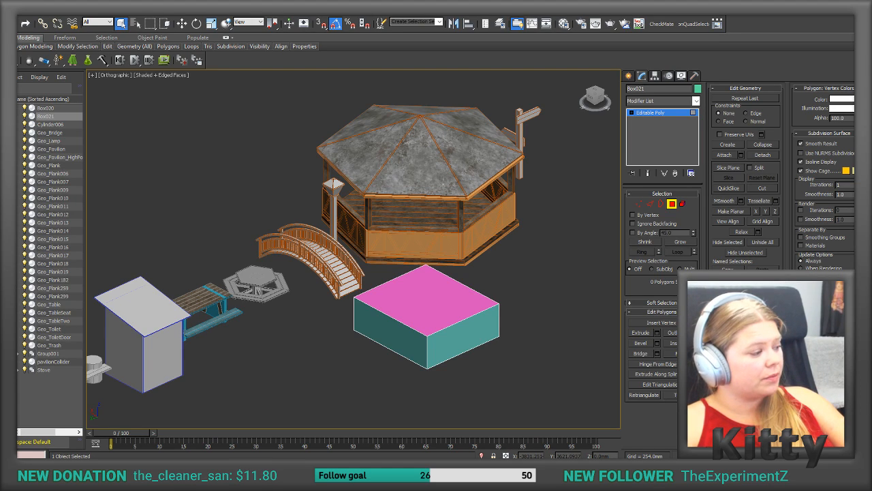
# Step: Switch to Unity and select the Plane object in SampleScene
pyautogui.hotkey('alt', 'Tab')
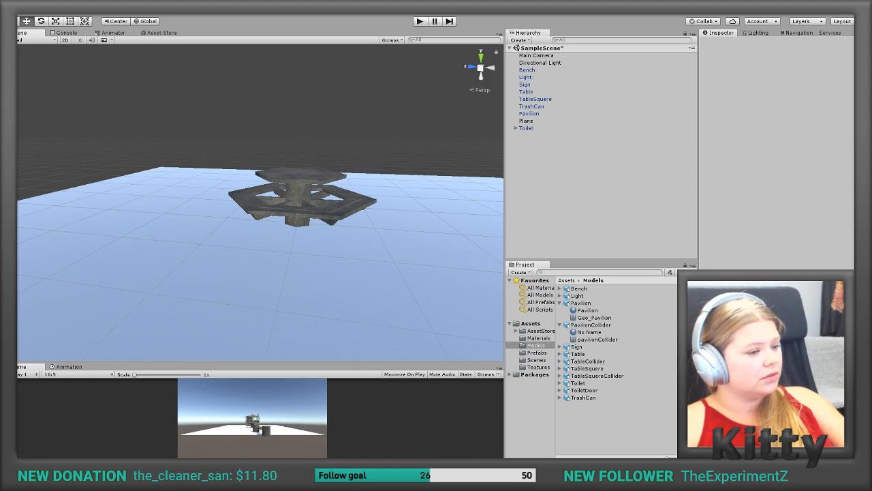
pyautogui.click(336, 199)
pyautogui.click(543, 122)
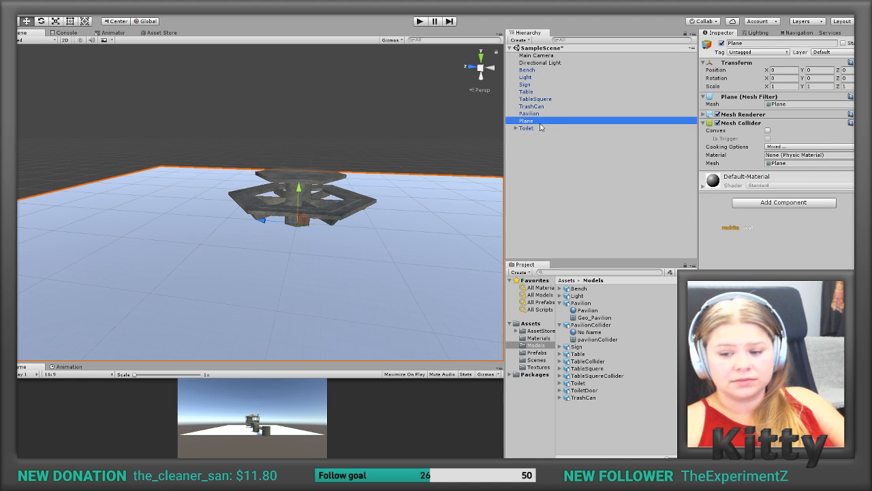
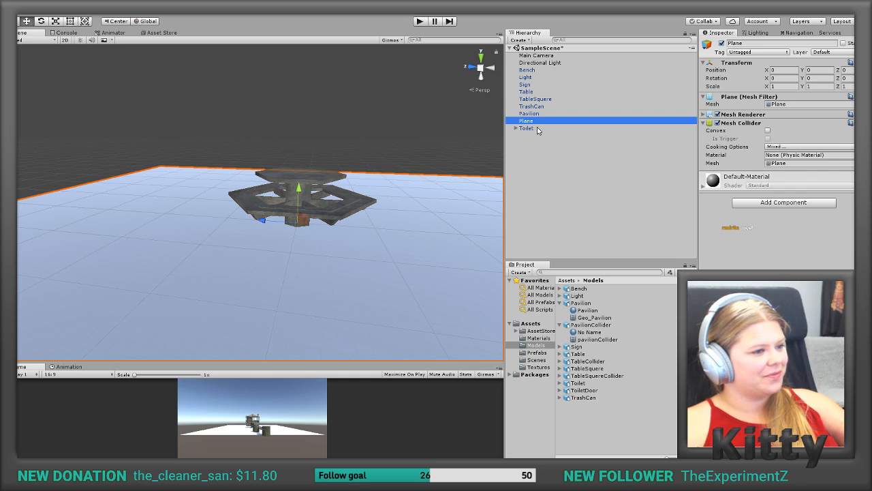
# Step: Select the TableSquere object in SampleScene and open the project's Prefabs folder
pyautogui.keyDown('alt'); pyautogui.moveTo(401, 129); pyautogui.dragTo(370, 152); pyautogui.keyUp('alt')
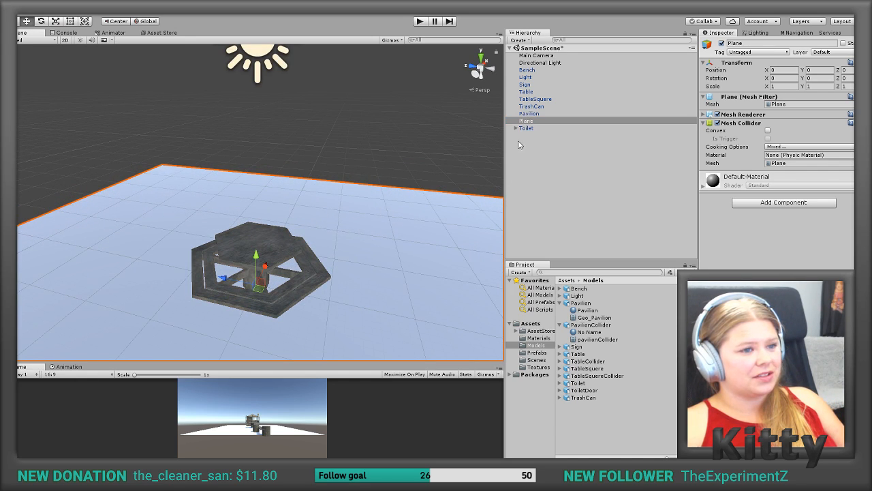
pyautogui.moveTo(321, 267); pyautogui.dragTo(350, 203, button='middle')
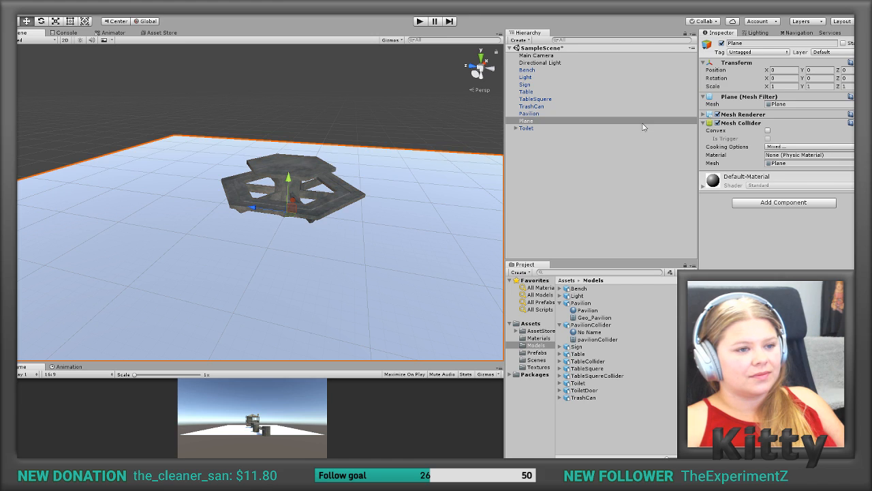
pyautogui.click(531, 99)
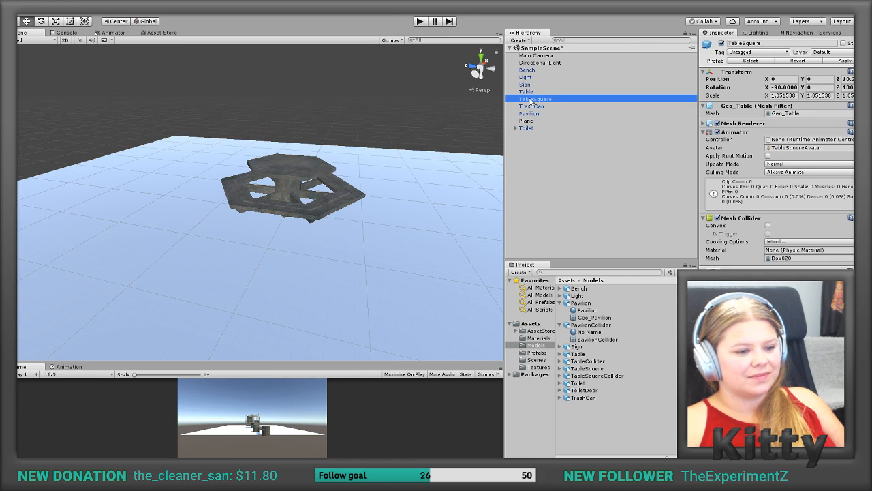
pyautogui.click(536, 352)
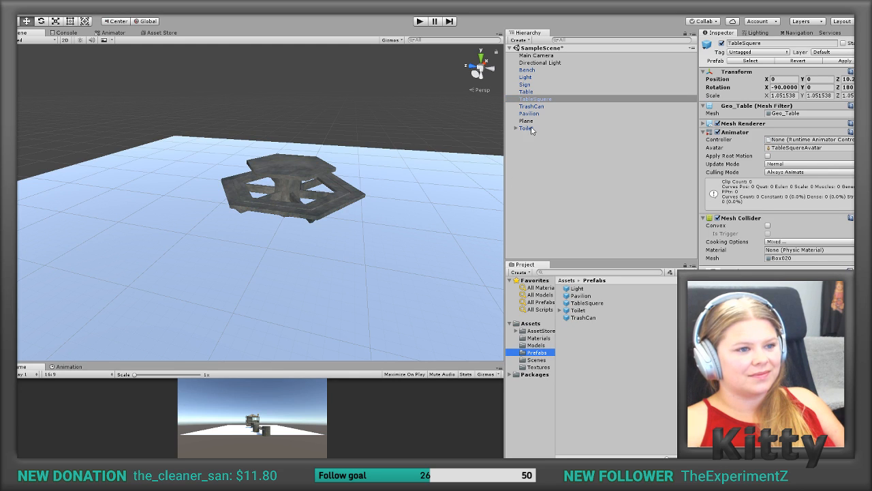
# Step: Try to save the TableSquere scene object as a prefab in the Prefabs folder, and undo
pyautogui.moveTo(537, 100); pyautogui.dragTo(579, 302)
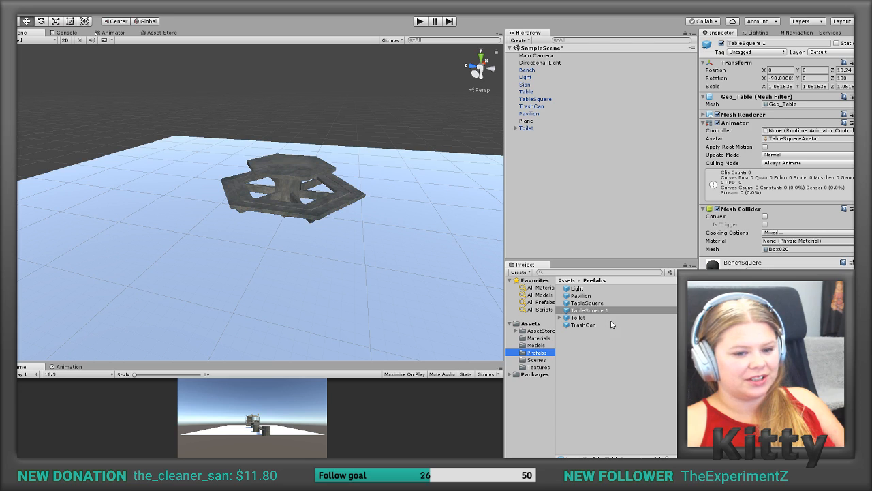
pyautogui.scroll(-1, 279, 189)
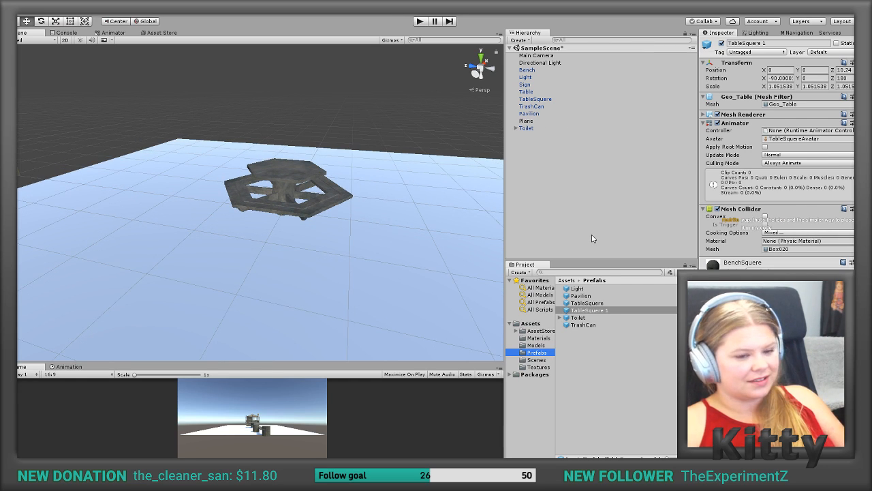
pyautogui.hotkey('ctrl', 'z')
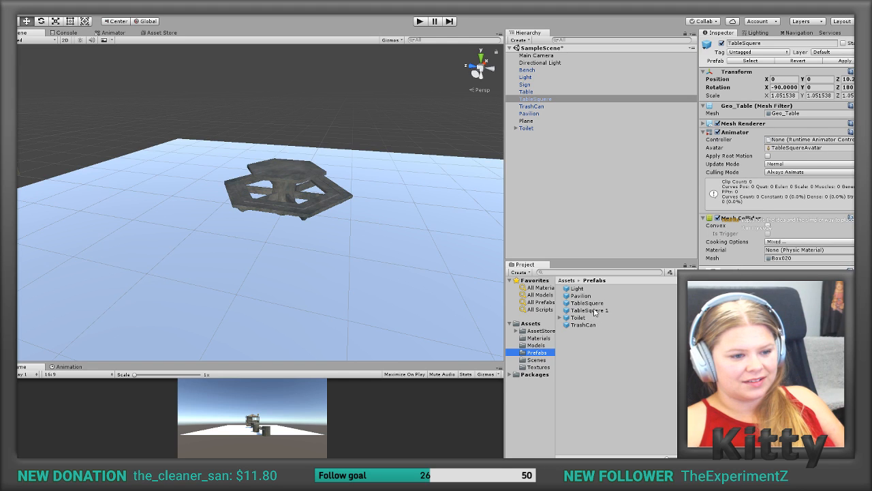
# Step: Compare the TableSquere and TableSquere 1 prefabs, and delete the duplicate TableSquere 1
pyautogui.click(591, 311)
pyautogui.click(590, 303)
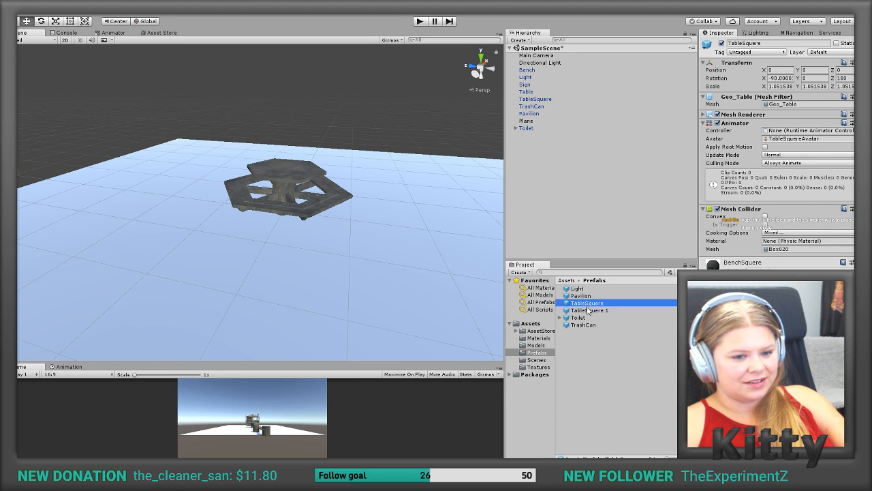
pyautogui.click(589, 311)
pyautogui.click(590, 303)
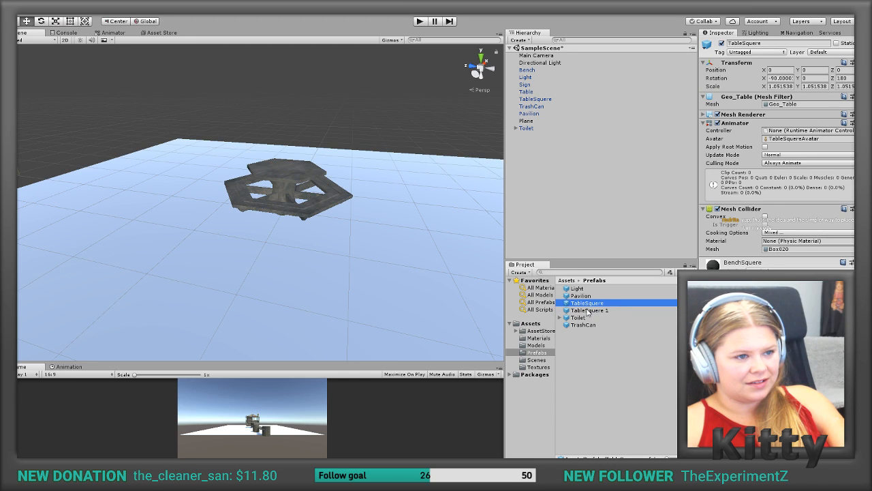
pyautogui.click(588, 311)
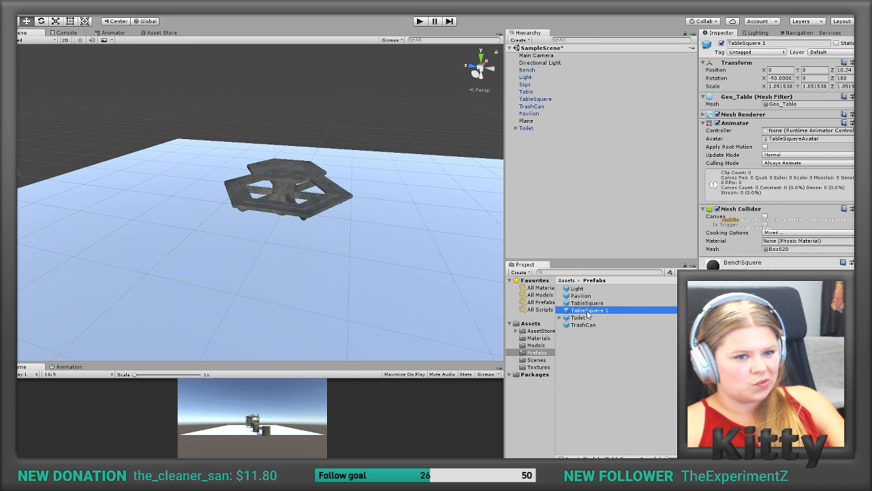
pyautogui.click(588, 304)
pyautogui.click(588, 310)
pyautogui.press('Delete')
pyautogui.press('Escape')
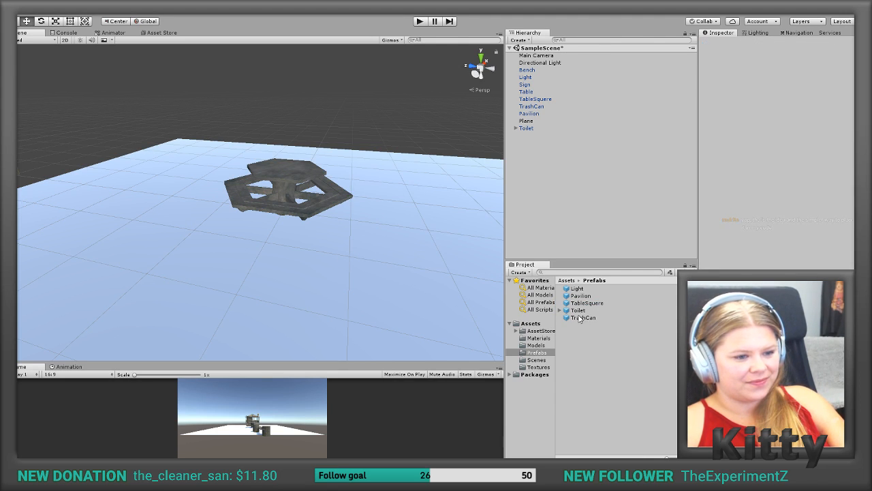
# Step: Select the six-sided Table in the scene and save it as a prefab in the Prefabs folder
pyautogui.click(584, 304)
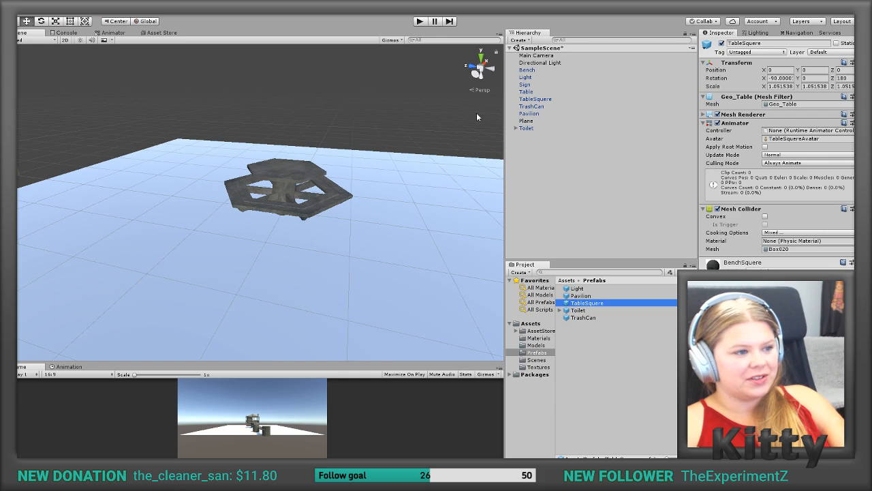
pyautogui.click(278, 176)
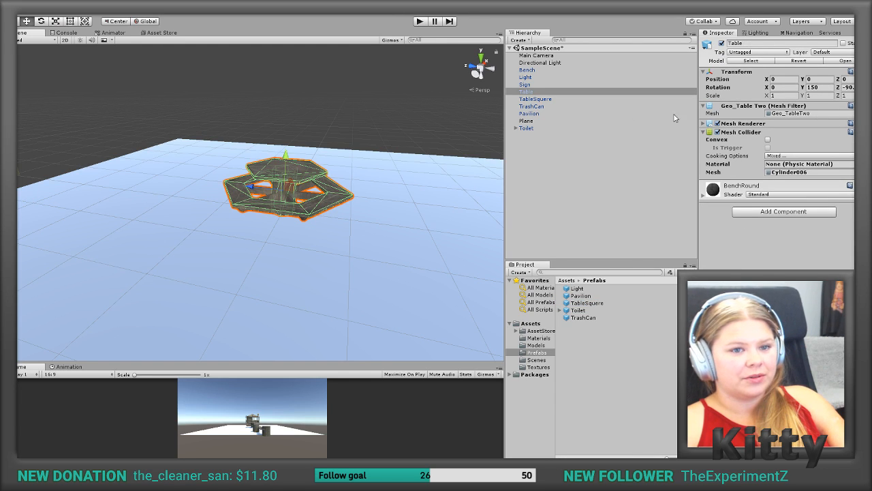
pyautogui.click(530, 92)
pyautogui.moveTo(529, 92); pyautogui.dragTo(606, 350)
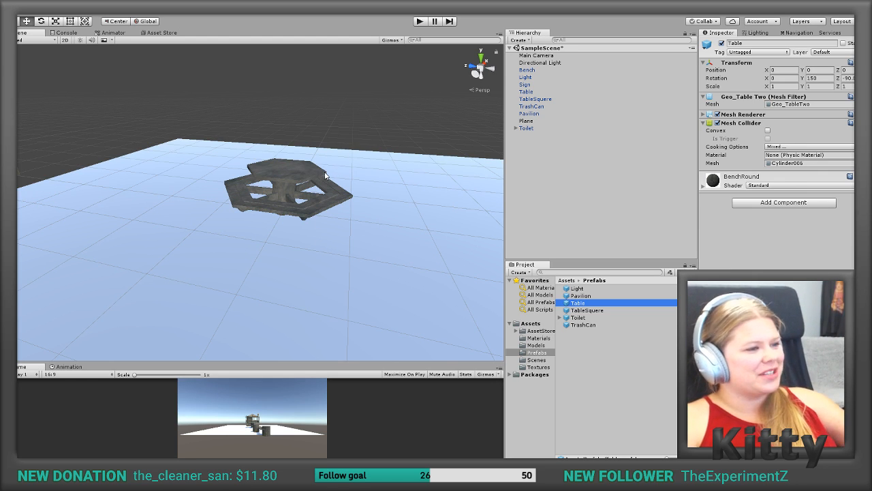
# Step: Move the Table off the plane to about X -1.41, Z 7.89, beside the square table
pyautogui.keyDown('alt'); pyautogui.moveTo(317, 170); pyautogui.dragTo(320, 196); pyautogui.keyUp('alt')
pyautogui.scroll(-6, 318, 197)
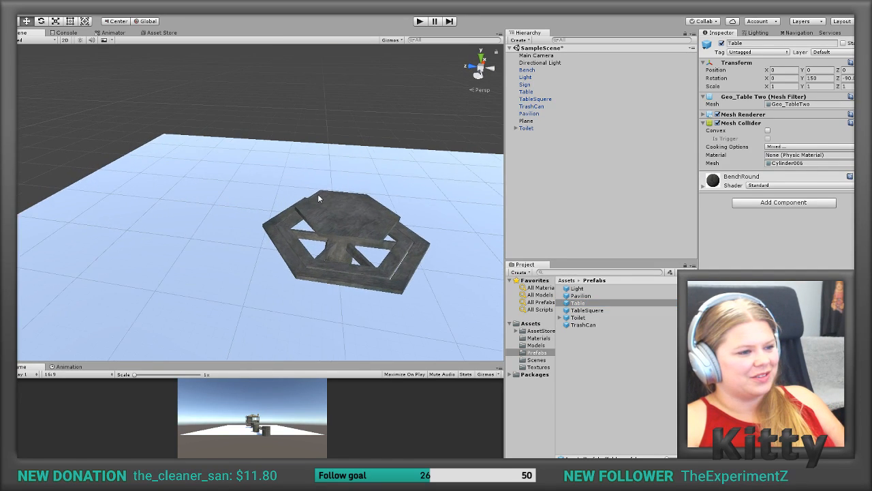
pyautogui.scroll(-3, 319, 198)
pyautogui.scroll(3, 318, 198)
pyautogui.scroll(-3, 319, 198)
pyautogui.scroll(4, 318, 197)
pyautogui.click(290, 219)
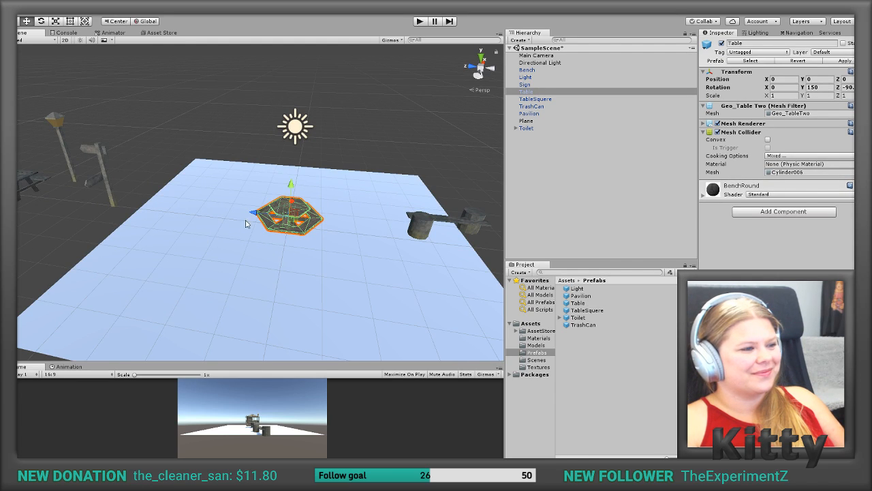
pyautogui.moveTo(290, 210); pyautogui.dragTo(61, 208)
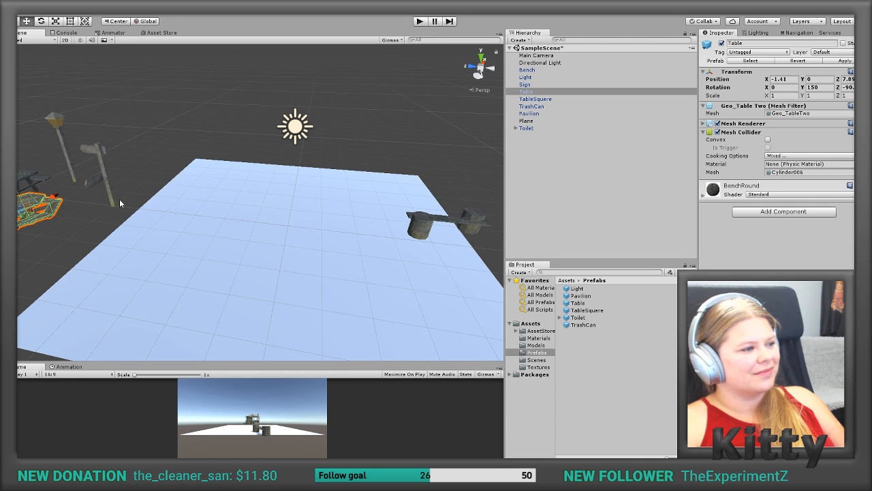
pyautogui.keyDown('alt'); pyautogui.moveTo(125, 202); pyautogui.dragTo(145, 203); pyautogui.keyUp('alt')
# Step: Move the Bench onto the plane at about Z -1.9 and frame it in the Scene view
pyautogui.moveTo(309, 176); pyautogui.dragTo(161, 162, button='middle')
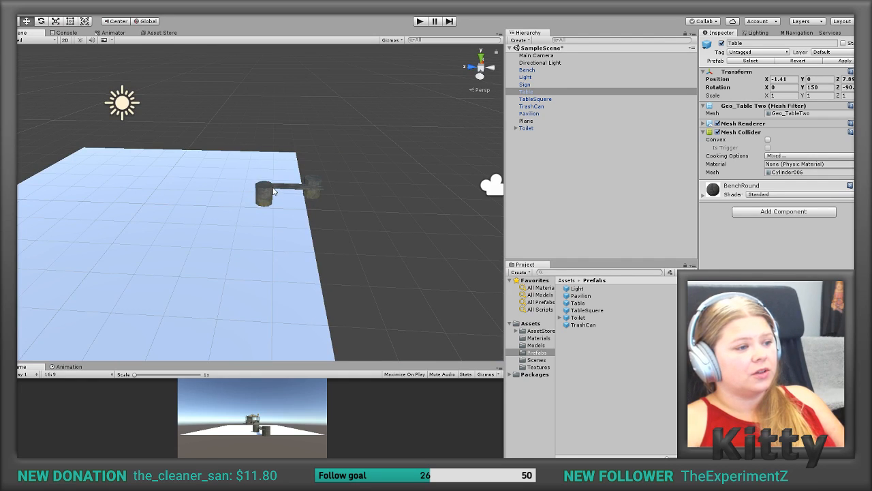
pyautogui.click(274, 193)
pyautogui.moveTo(272, 193); pyautogui.dragTo(182, 197)
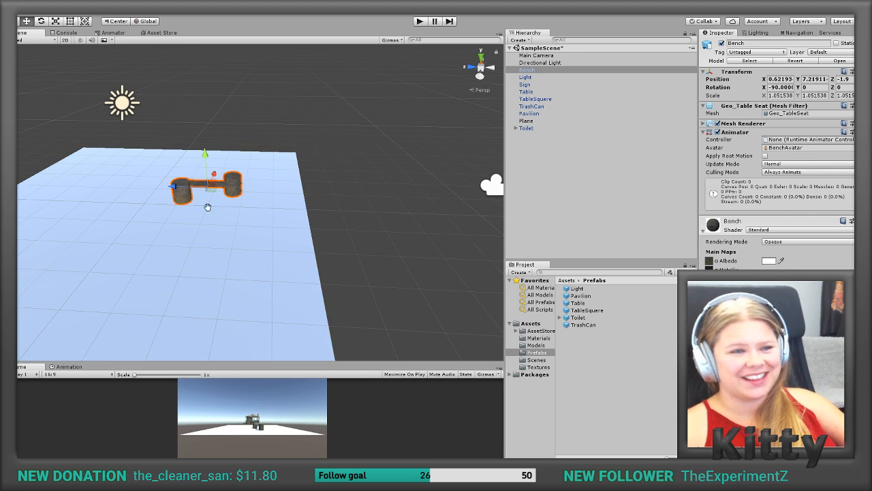
pyautogui.press('f')
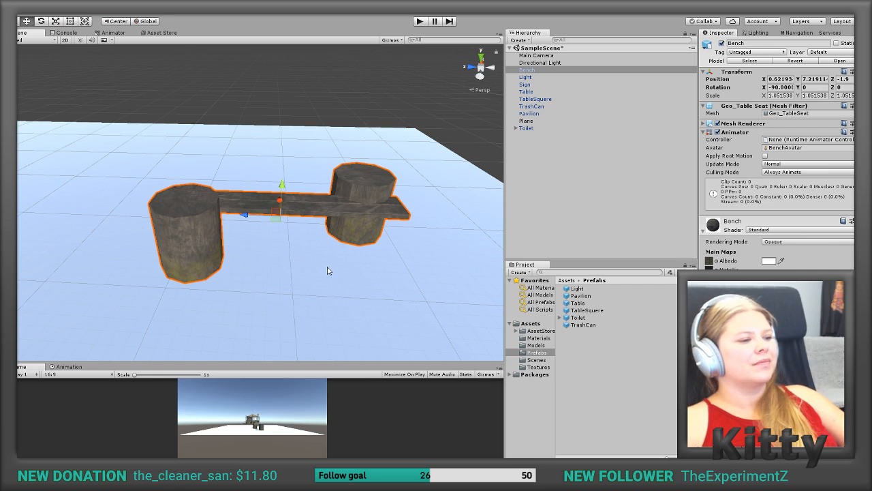
pyautogui.moveTo(339, 238)
pyautogui.mouseDown(button='middle')
pyautogui.moveTo(347, 220)
pyautogui.moveTo(336, 228)
pyautogui.mouseUp(button='middle')
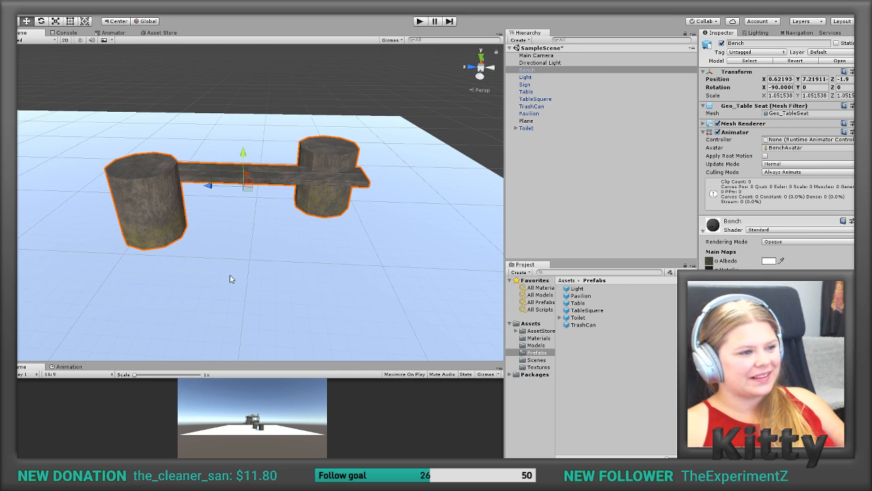
pyautogui.rightClick(541, 73)
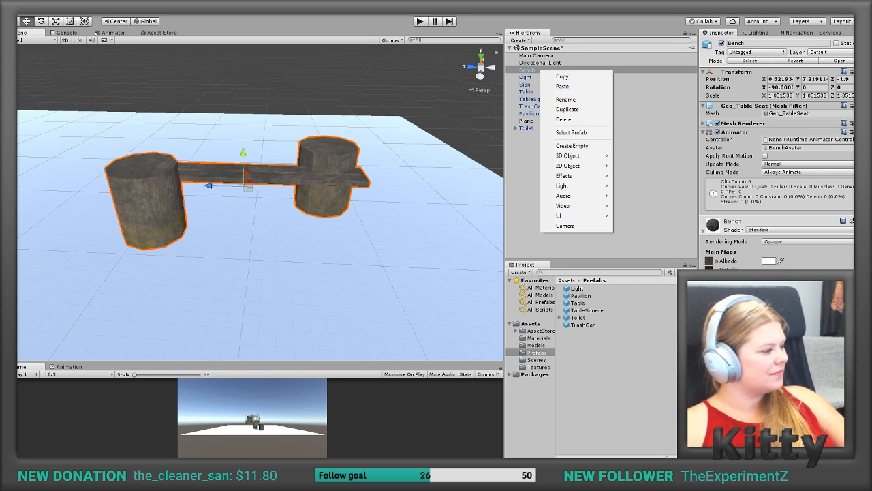
# Step: Switch to 3ds Max, leave the box's polygon editing and select the log bench, Geo_TableSeat
pyautogui.hotkey('alt', 'Tab')
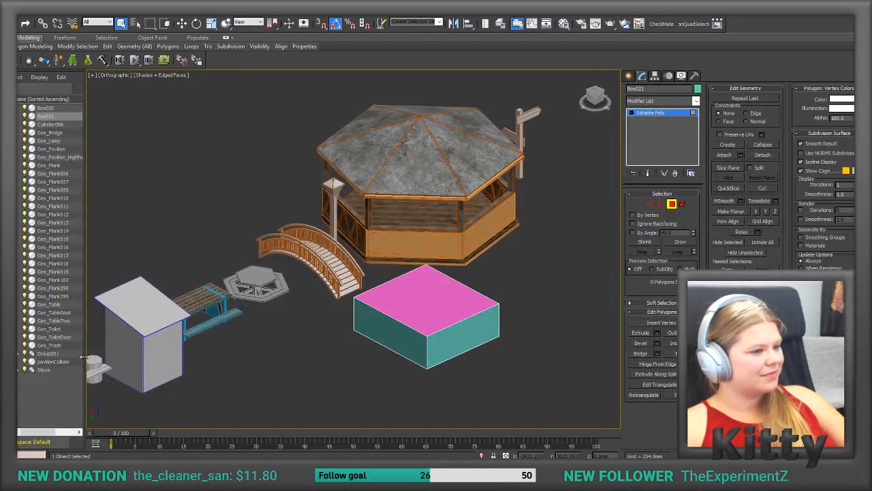
pyautogui.moveTo(186, 376); pyautogui.dragTo(320, 343, button='middle')
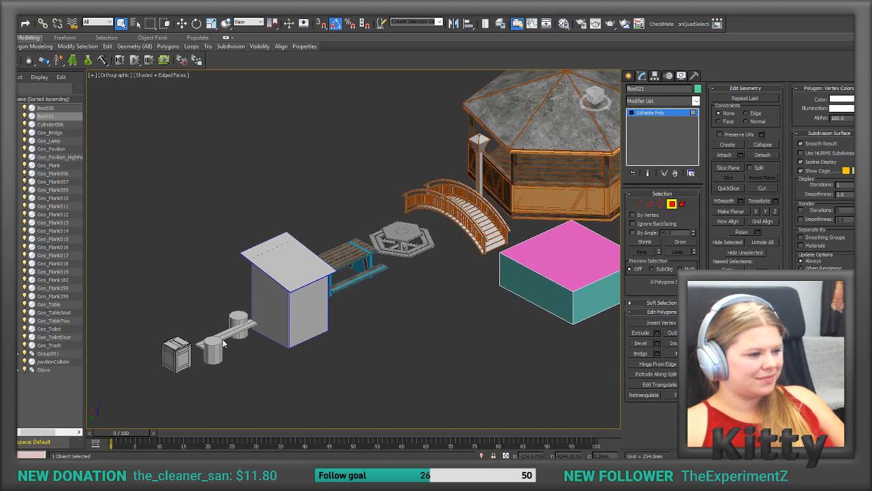
pyautogui.click(628, 76)
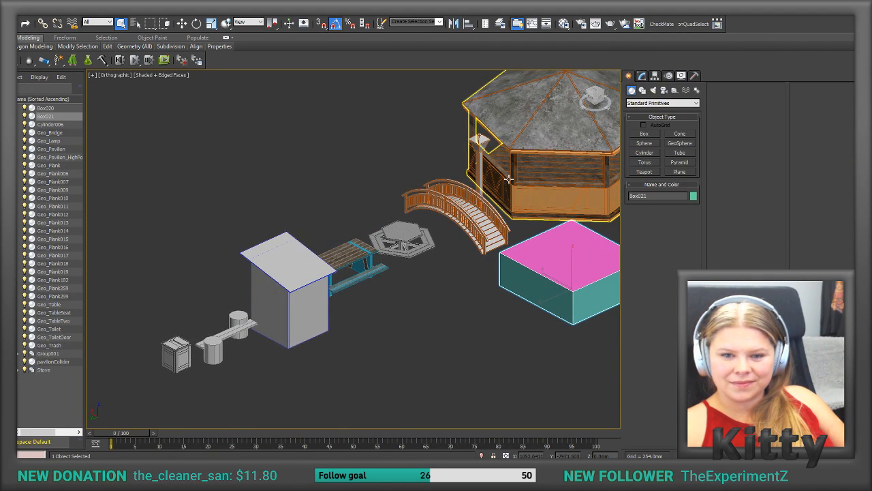
pyautogui.click(226, 345)
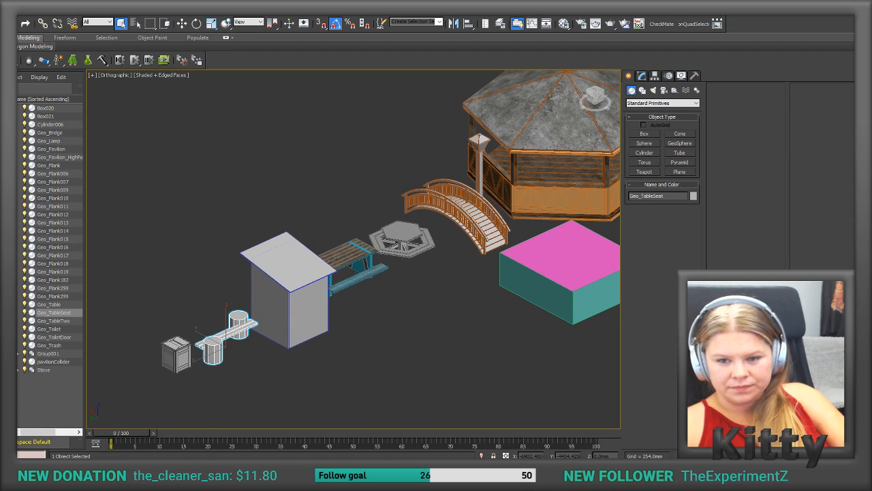
pyautogui.moveTo(855, 75); pyautogui.dragTo(371, 0)
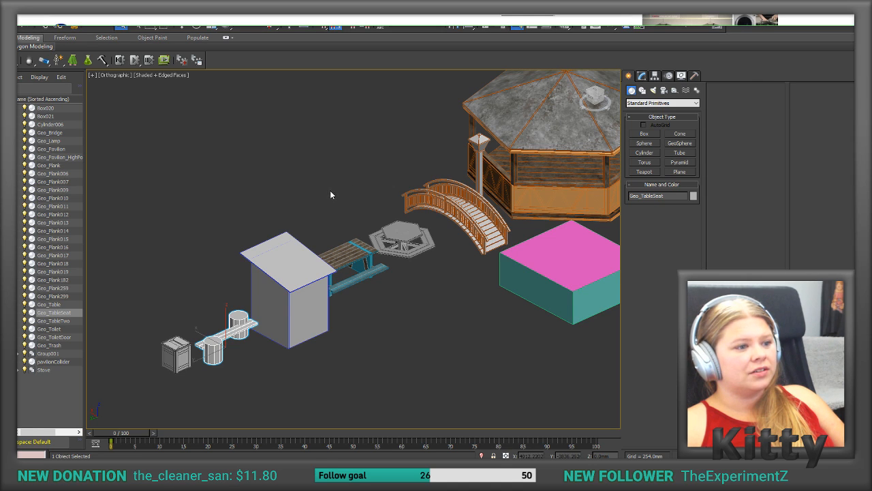
pyautogui.keyDown('alt'); pyautogui.moveTo(274, 209); pyautogui.dragTo(327, 198, button='middle'); pyautogui.keyUp('alt')
pyautogui.scroll(3, 261, 232)
pyautogui.scroll(2, 262, 233)
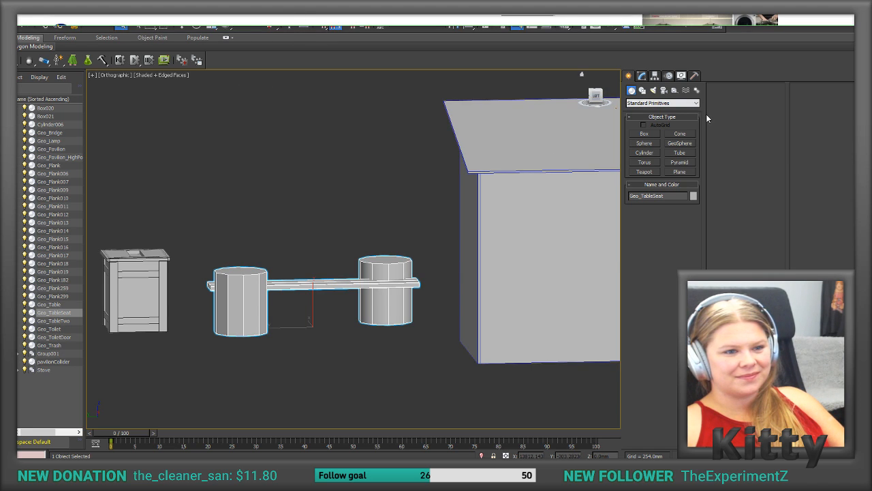
# Step: Try to draw a Cylinder primitive over the log bench, and undo its creation
pyautogui.click(641, 75)
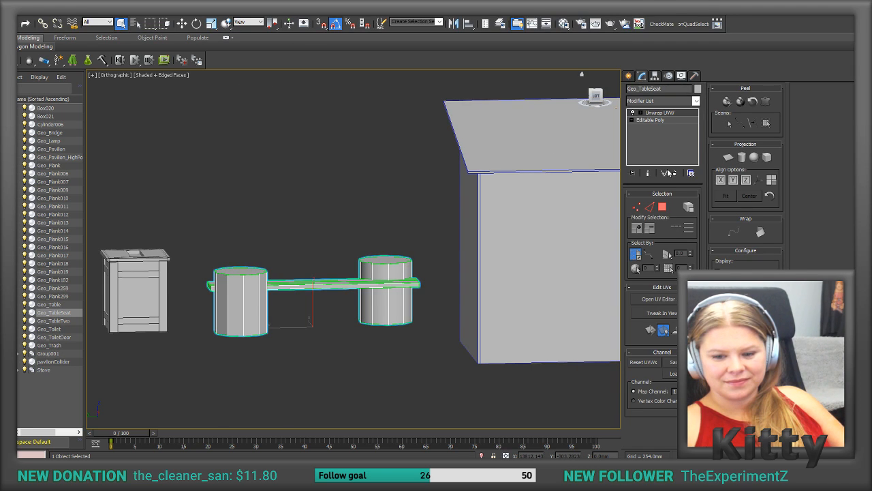
pyautogui.click(628, 77)
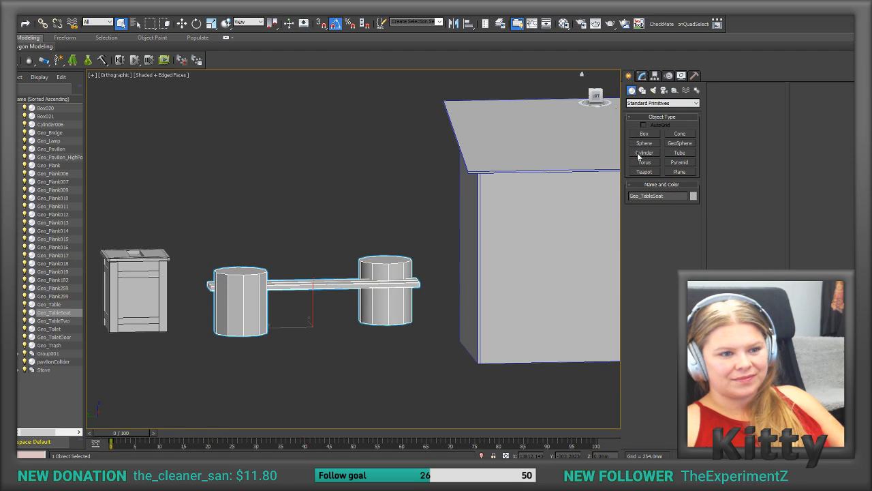
pyautogui.click(643, 153)
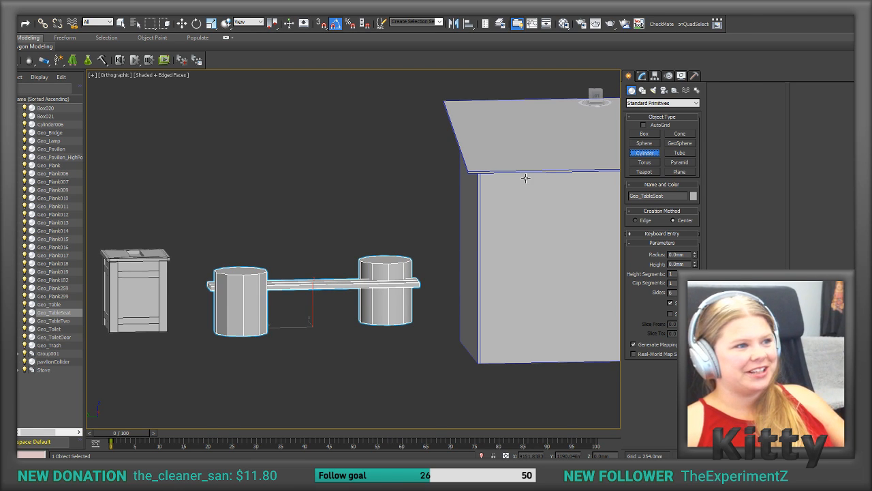
pyautogui.moveTo(319, 244)
pyautogui.mouseDown()
pyautogui.moveTo(320, 264)
pyautogui.moveTo(320, 254)
pyautogui.mouseUp()
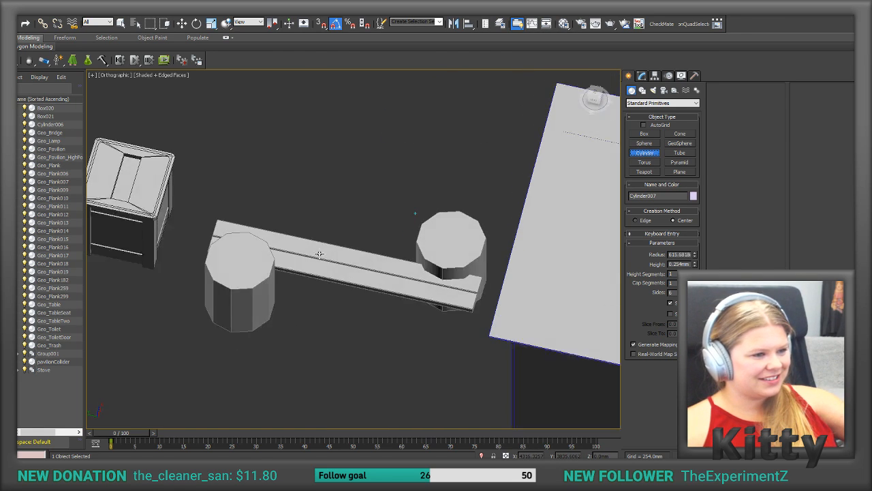
pyautogui.keyDown('alt'); pyautogui.moveTo(320, 255); pyautogui.dragTo(319, 253, button='middle'); pyautogui.keyUp('alt')
pyautogui.moveTo(320, 255); pyautogui.dragTo(320, 253)
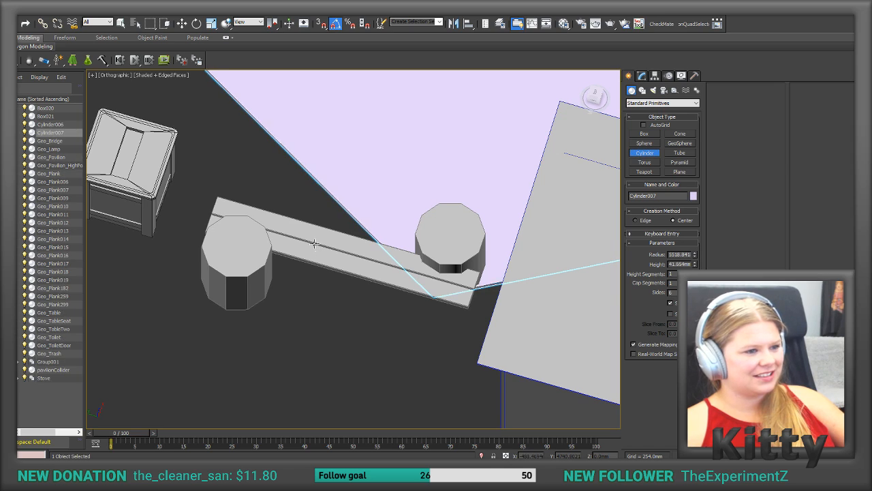
pyautogui.click(310, 229)
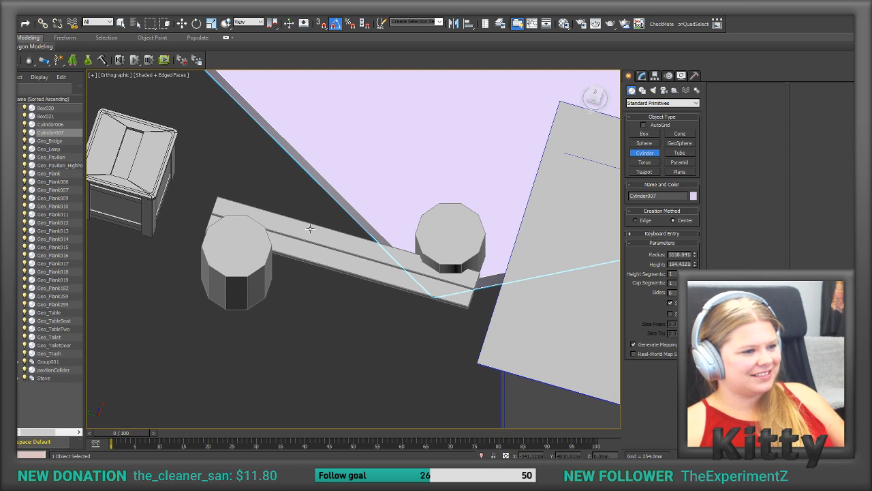
pyautogui.hotkey('ctrl', 'z')
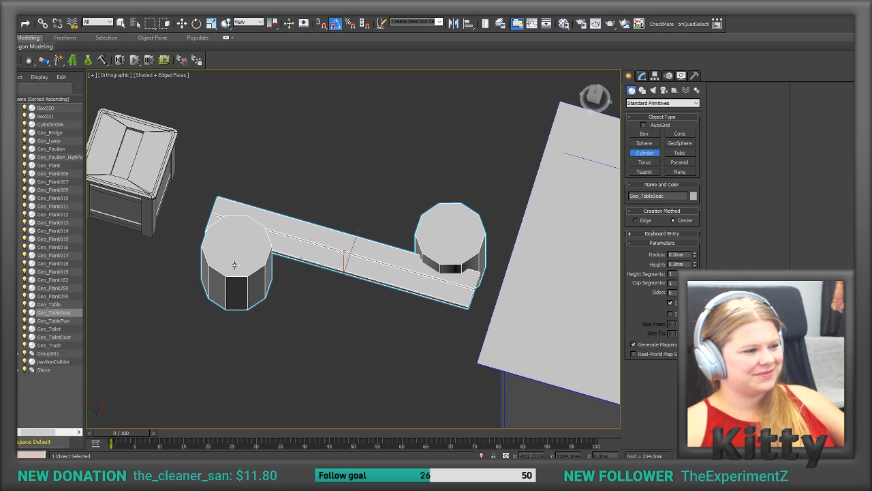
pyautogui.keyDown('alt'); pyautogui.moveTo(233, 267); pyautogui.dragTo(293, 124, button='middle'); pyautogui.keyUp('alt')
pyautogui.press('z')
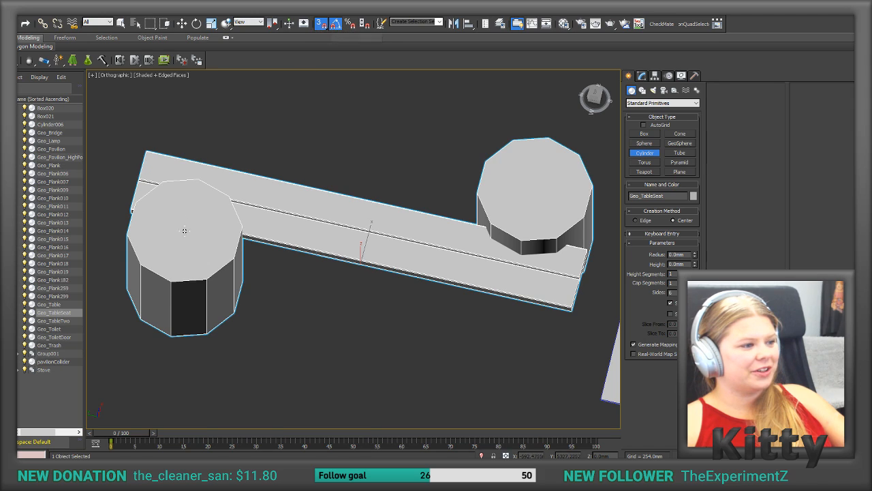
pyautogui.moveTo(199, 232); pyautogui.dragTo(228, 280)
pyautogui.click(200, 198)
pyautogui.keyDown('alt'); pyautogui.moveTo(284, 156); pyautogui.dragTo(538, 250, button='middle'); pyautogui.keyUp('alt')
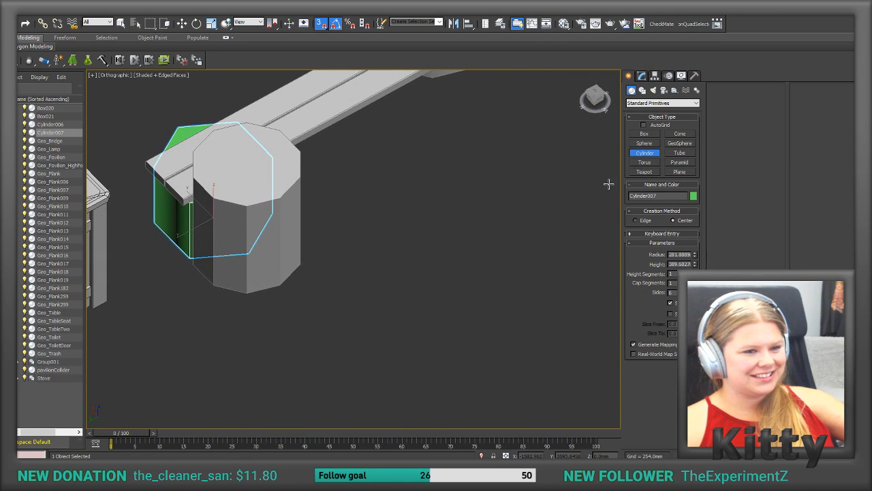
pyautogui.rightClick(340, 119)
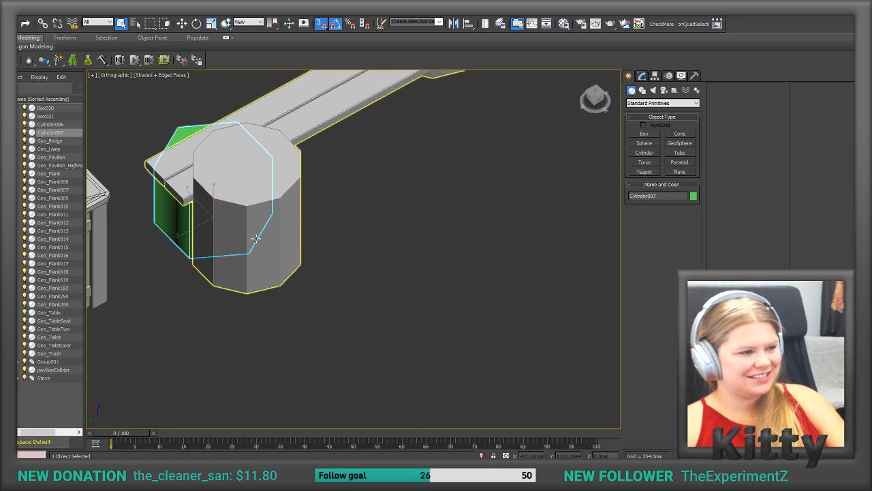
pyautogui.press('Delete')
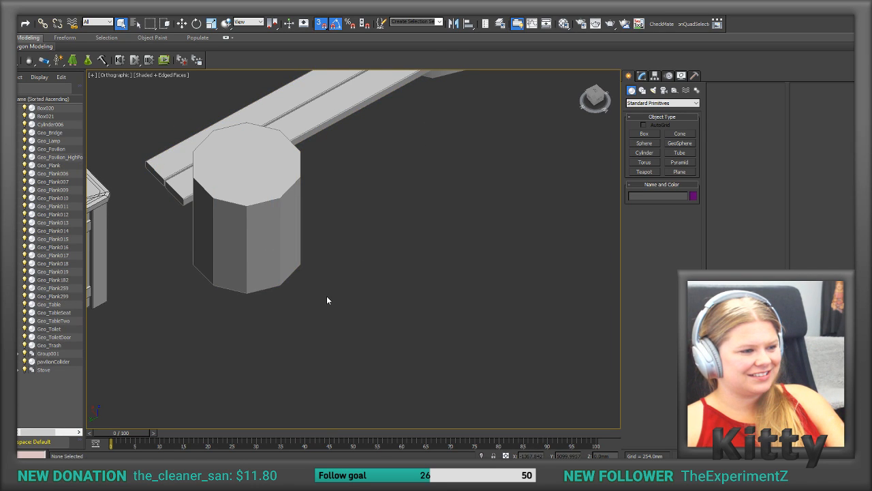
# Step: Draw a six-sided Cylinder primitive with a radius of about 274 mm at the base of the bench's near log leg
pyautogui.click(645, 154)
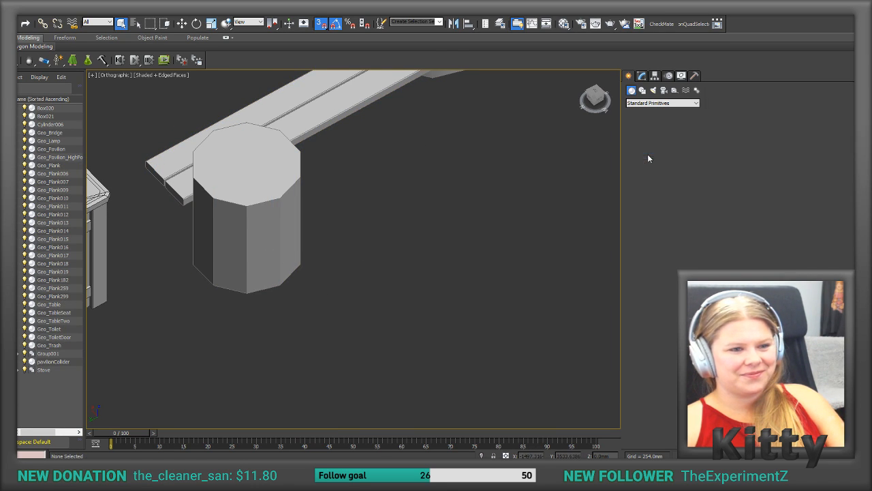
pyautogui.moveTo(280, 285); pyautogui.dragTo(283, 321)
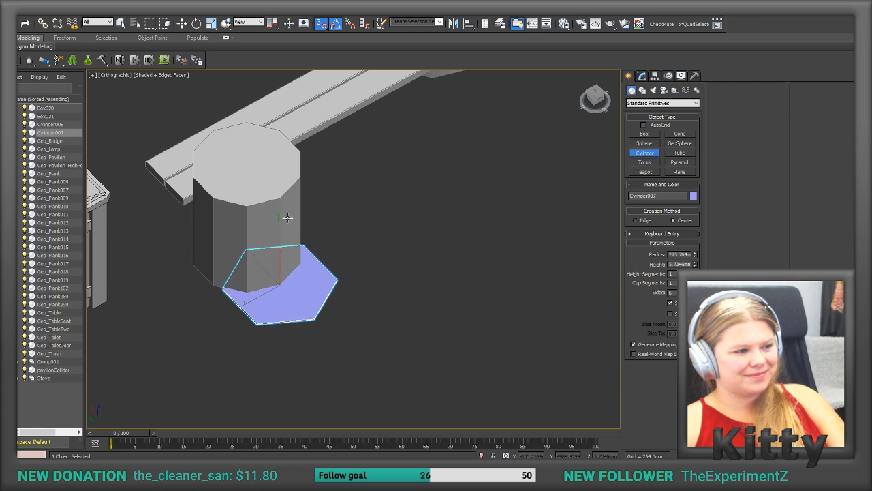
pyautogui.keyDown('alt'); pyautogui.moveTo(280, 197); pyautogui.dragTo(185, 64, button='middle'); pyautogui.keyUp('alt')
# Step: Move the new cylinder over the log leg so it encloses it, turning off angle and 3D snapping for fine placement
pyautogui.click(182, 23)
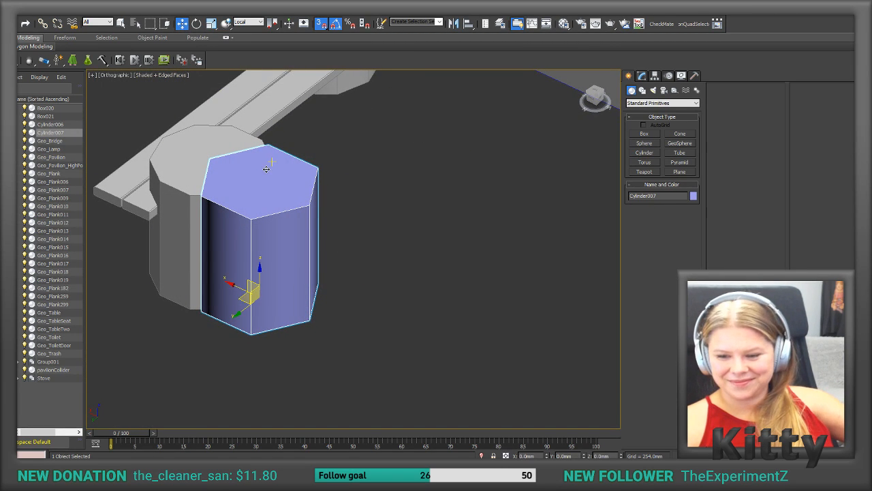
pyautogui.keyDown('alt'); pyautogui.moveTo(269, 200); pyautogui.dragTo(273, 202, button='middle'); pyautogui.keyUp('alt')
pyautogui.scroll(2, 370, 248)
pyautogui.keyDown('alt'); pyautogui.moveTo(321, 398); pyautogui.dragTo(323, 384, button='middle'); pyautogui.keyUp('alt')
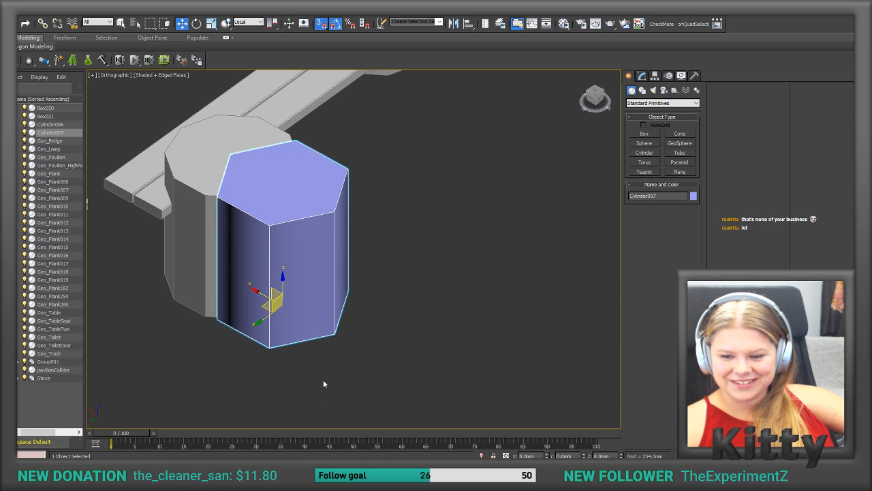
pyautogui.keyDown('alt'); pyautogui.moveTo(304, 374); pyautogui.dragTo(298, 378, button='middle'); pyautogui.keyUp('alt')
pyautogui.scroll(1, 362, 247)
pyautogui.moveTo(295, 302); pyautogui.dragTo(254, 284)
pyautogui.keyDown('alt'); pyautogui.moveTo(253, 284); pyautogui.dragTo(272, 317, button='middle'); pyautogui.keyUp('alt')
pyautogui.moveTo(224, 377); pyautogui.dragTo(270, 346)
pyautogui.keyDown('alt'); pyautogui.moveTo(269, 346); pyautogui.dragTo(244, 280, button='middle'); pyautogui.keyUp('alt')
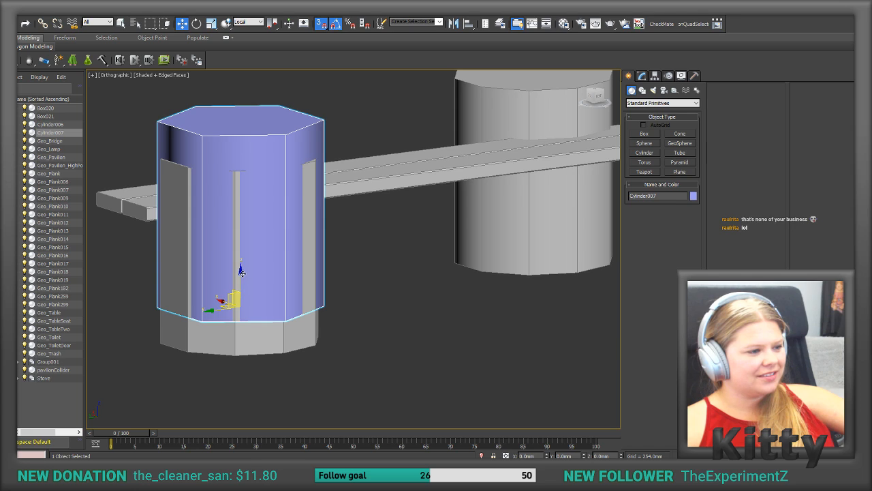
pyautogui.moveTo(241, 272); pyautogui.dragTo(235, 301)
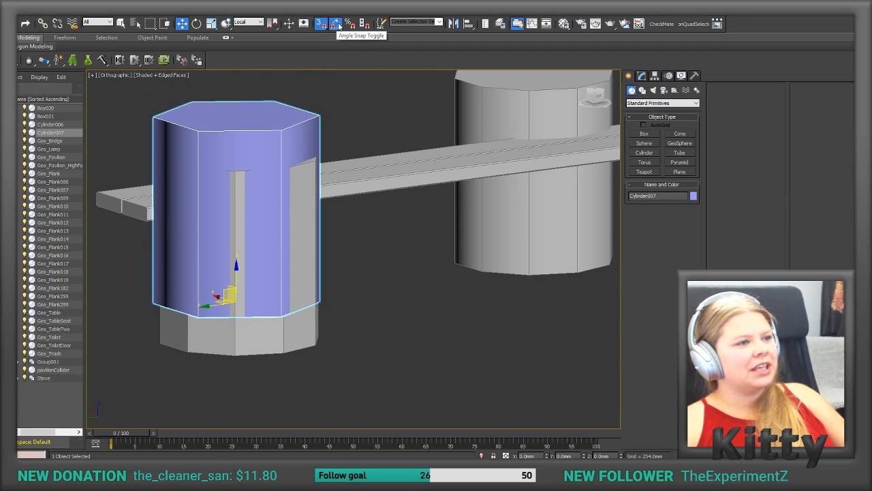
pyautogui.moveTo(245, 292); pyautogui.dragTo(231, 305)
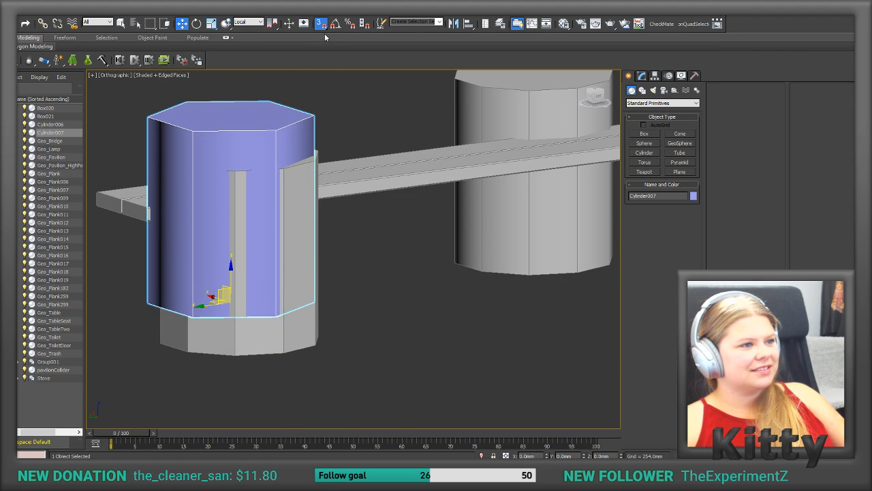
pyautogui.moveTo(231, 267); pyautogui.dragTo(231, 303)
pyautogui.keyDown('alt'); pyautogui.moveTo(213, 320); pyautogui.dragTo(235, 309, button='middle'); pyautogui.keyUp('alt')
# Step: Clone the leg cylinder toward the log leg at the other end of the bench
pyautogui.press('z')
pyautogui.scroll(-6, 248, 311)
pyautogui.keyDown('shift'); pyautogui.moveTo(199, 304); pyautogui.dragTo(338, 307); pyautogui.keyUp('shift')
pyautogui.scroll(1, 424, 320)
pyautogui.moveTo(404, 316)
pyautogui.keyDown('alt'); pyautogui.mouseDown(button='middle')
pyautogui.moveTo(424, 321)
pyautogui.moveTo(409, 304)
pyautogui.moveTo(342, 308)
pyautogui.mouseUp(button='middle'); pyautogui.keyUp('alt')
pyautogui.click(442, 277)
pyautogui.scroll(1, 386, 308)
pyautogui.scroll(1, 369, 307)
pyautogui.scroll(2, 342, 308)
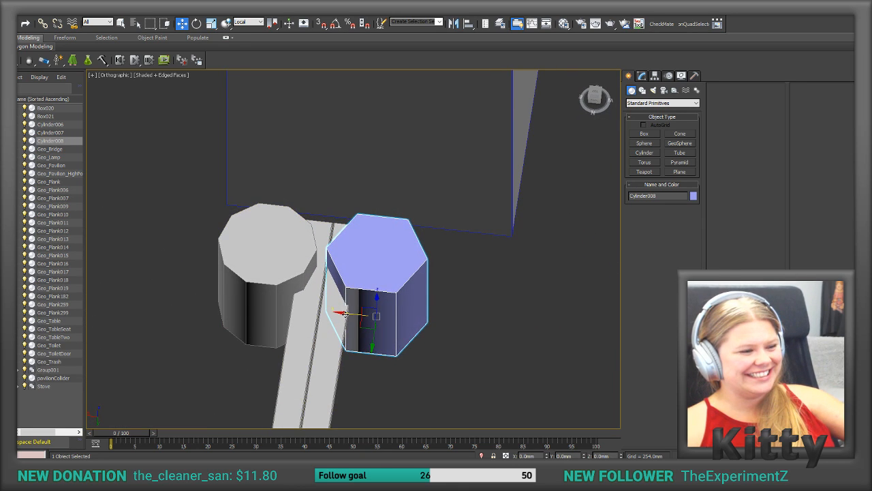
# Step: Move the cloned cylinder over the second log leg so it covers it
pyautogui.moveTo(349, 314); pyautogui.dragTo(241, 306)
pyautogui.keyDown('alt'); pyautogui.moveTo(240, 306); pyautogui.dragTo(250, 304, button='middle'); pyautogui.keyUp('alt')
pyautogui.moveTo(241, 305); pyautogui.dragTo(239, 304)
pyautogui.keyDown('alt'); pyautogui.moveTo(239, 304); pyautogui.dragTo(259, 290, button='middle'); pyautogui.keyUp('alt')
# Step: With 3D snapping on, draw a Box about 2103 mm long, 302 mm wide and 39 mm deep over the bench's seat planks
pyautogui.click(645, 135)
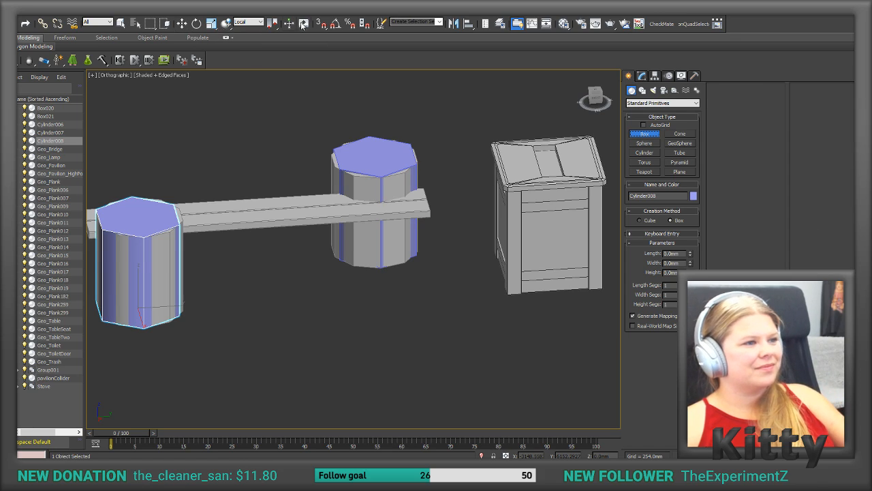
pyautogui.click(335, 23)
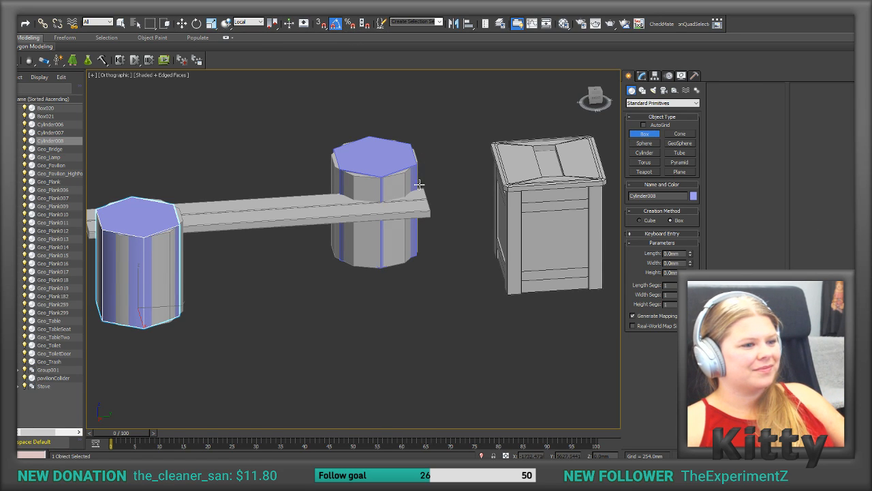
pyautogui.click(336, 27)
pyautogui.click(326, 27)
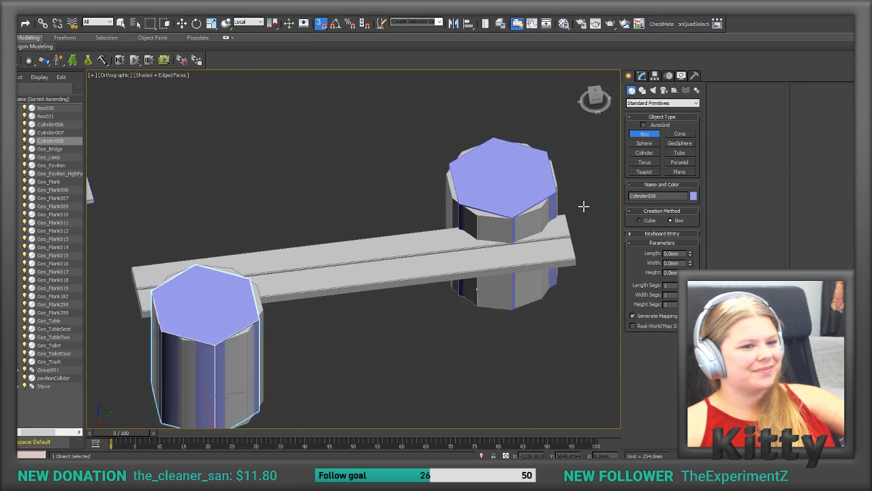
pyautogui.moveTo(562, 203); pyautogui.dragTo(190, 378)
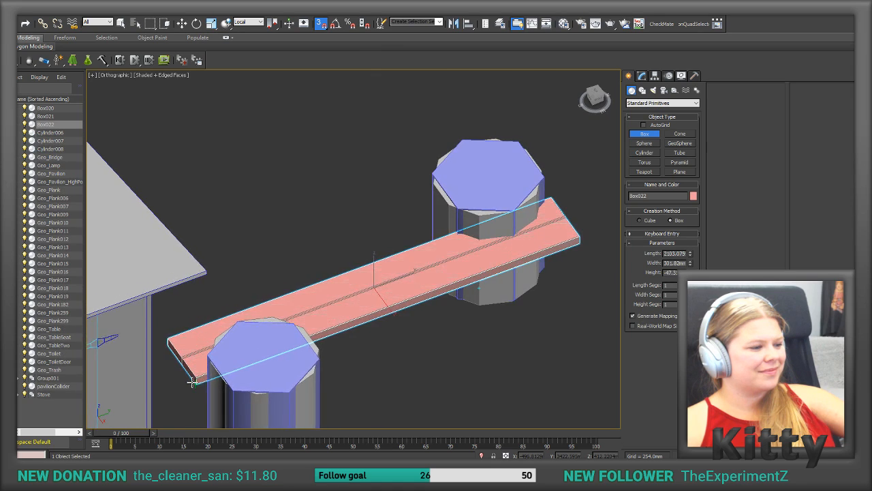
pyautogui.keyDown('alt'); pyautogui.moveTo(192, 382); pyautogui.dragTo(379, 271, button='middle'); pyautogui.keyUp('alt')
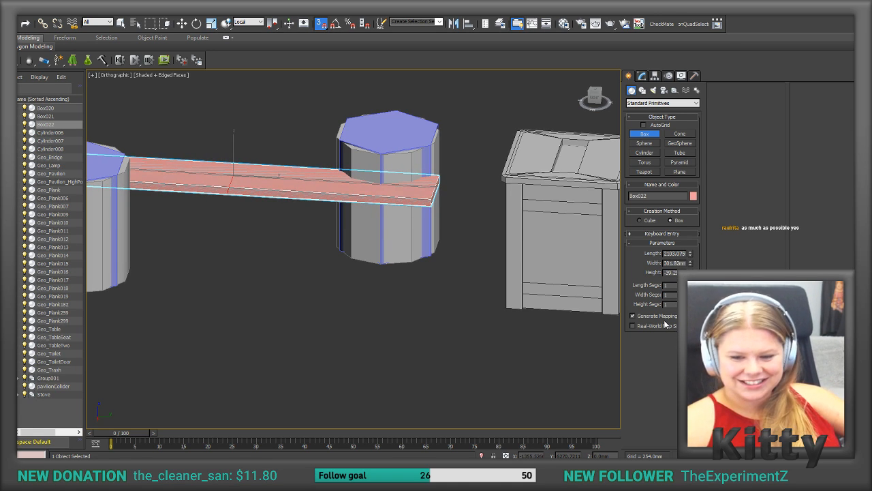
pyautogui.keyDown('alt'); pyautogui.moveTo(409, 290); pyautogui.dragTo(371, 273, button='middle'); pyautogui.keyUp('alt')
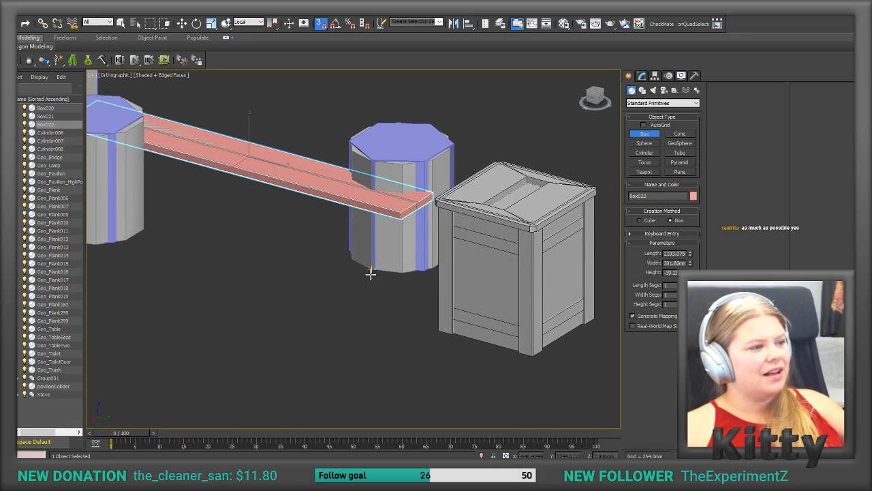
# Step: Convert the seat box to an Editable Poly
pyautogui.click(642, 76)
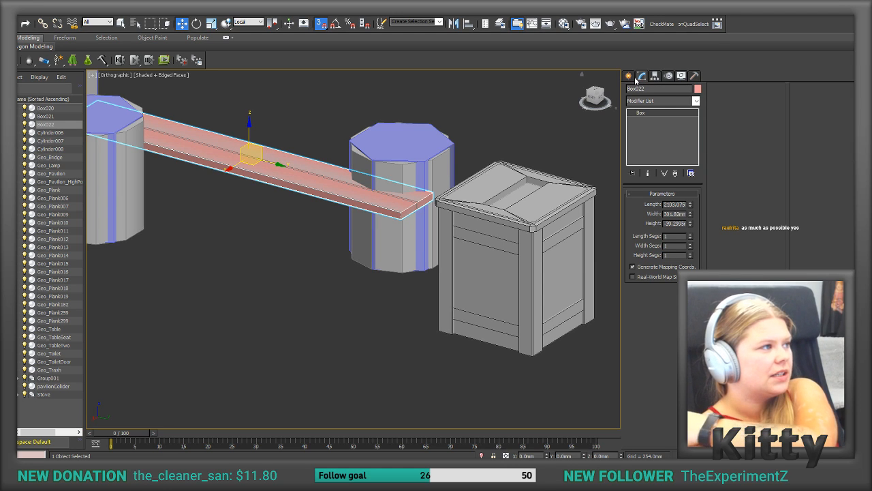
pyautogui.press('z')
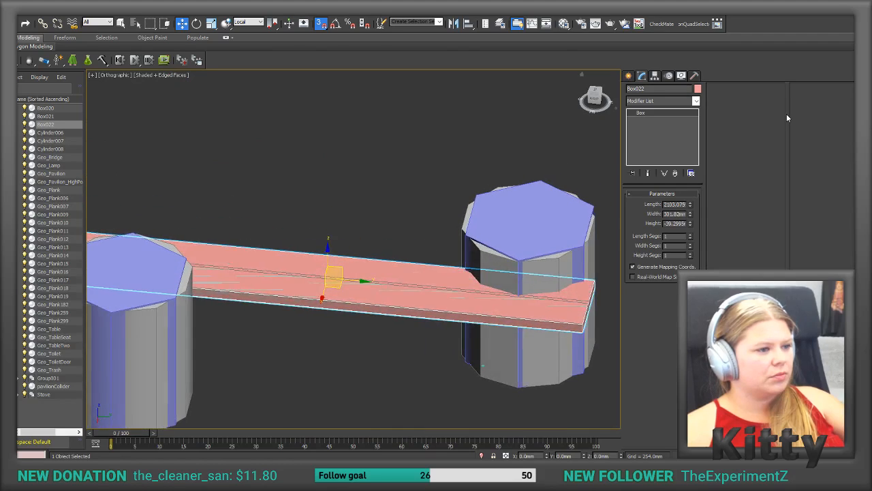
pyautogui.rightClick(674, 149)
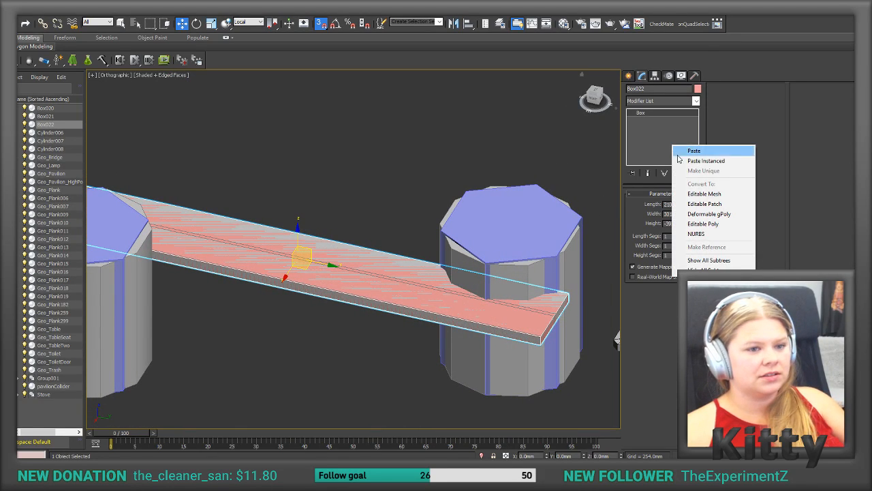
pyautogui.click(697, 224)
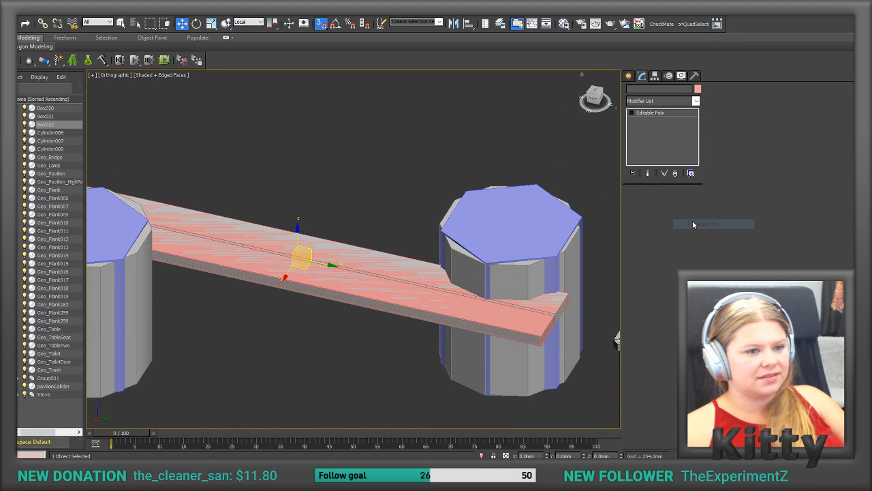
# Step: Attach both leg cylinders to the seat box to form a single collider mesh
pyautogui.click(724, 155)
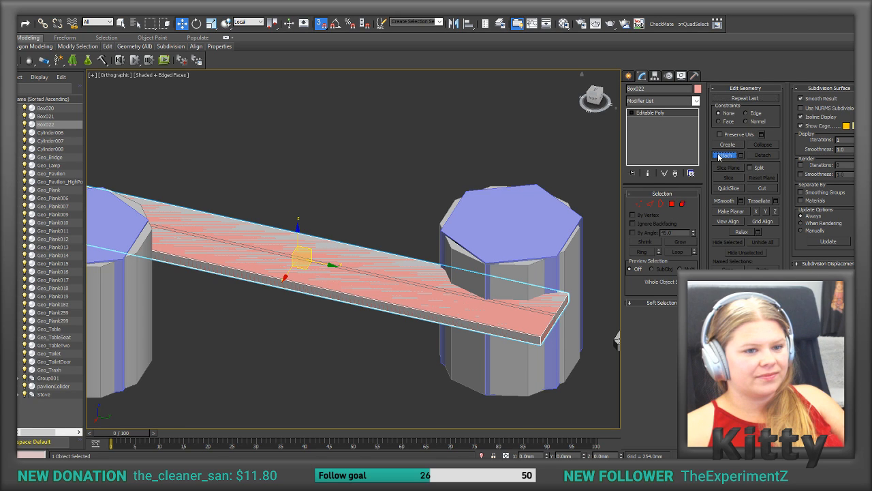
pyautogui.click(496, 204)
pyautogui.click(102, 235)
pyautogui.moveTo(90, 236); pyautogui.dragTo(206, 235, button='middle')
pyautogui.scroll(-1, 206, 234)
pyautogui.click(723, 157)
pyautogui.press('w')
pyautogui.keyDown('alt'); pyautogui.moveTo(437, 222); pyautogui.dragTo(502, 197, button='middle'); pyautogui.keyUp('alt')
pyautogui.press('z')
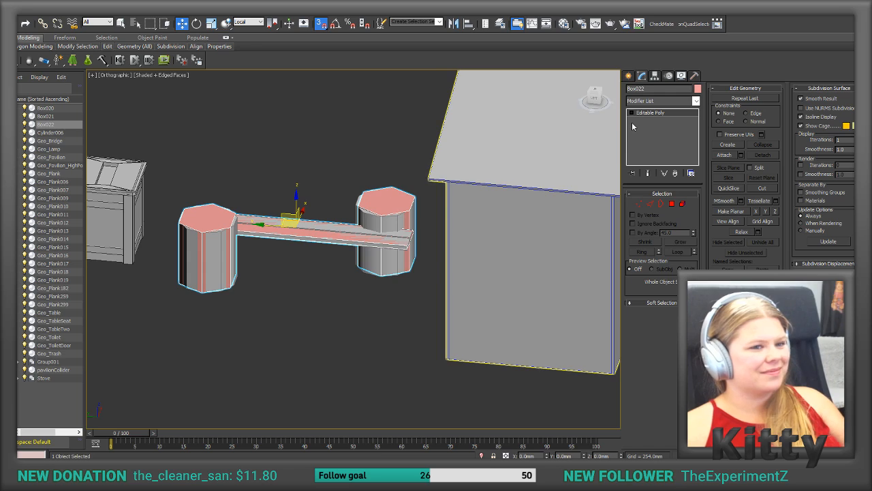
# Step: Align only the collider's pivot to the pivot point of Geo_TableSeat in X, Y and Z position, and finish pivot editing
pyautogui.click(361, 215)
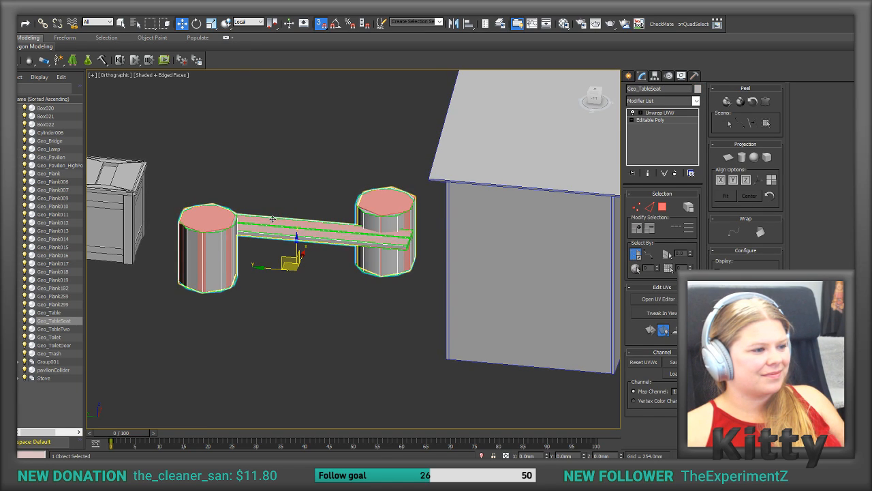
pyautogui.click(219, 217)
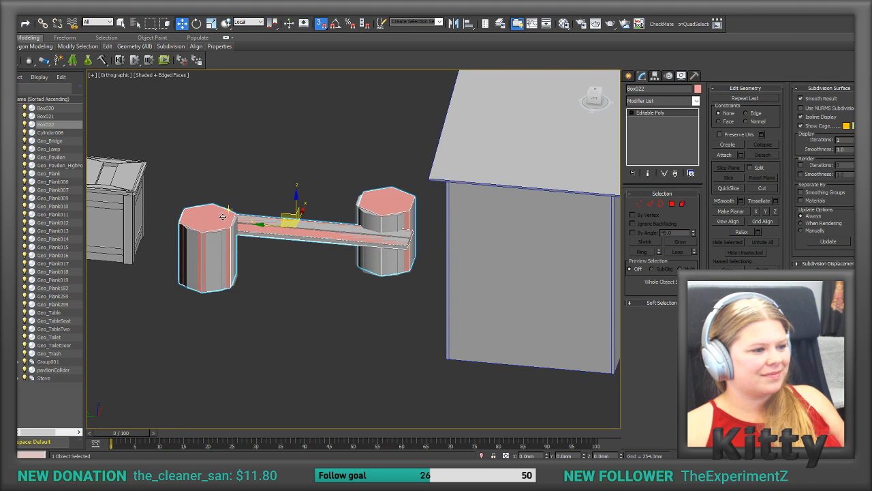
pyautogui.click(654, 76)
pyautogui.click(661, 133)
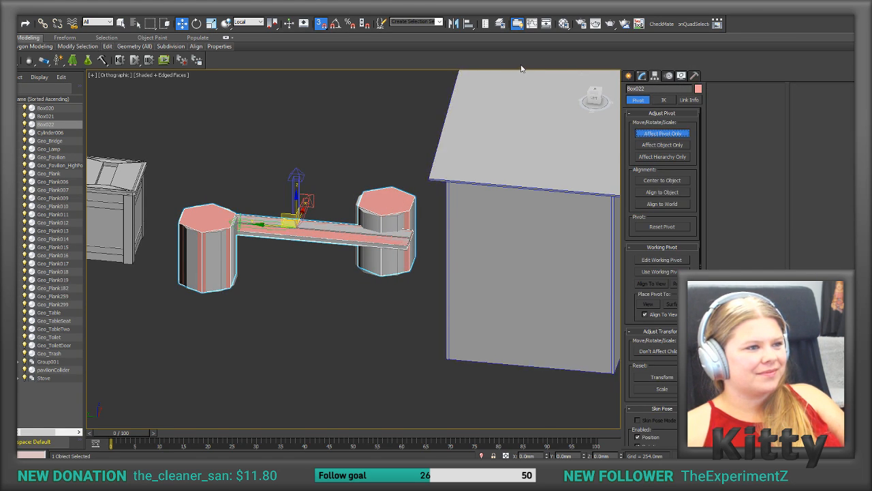
pyautogui.click(468, 24)
pyautogui.click(380, 219)
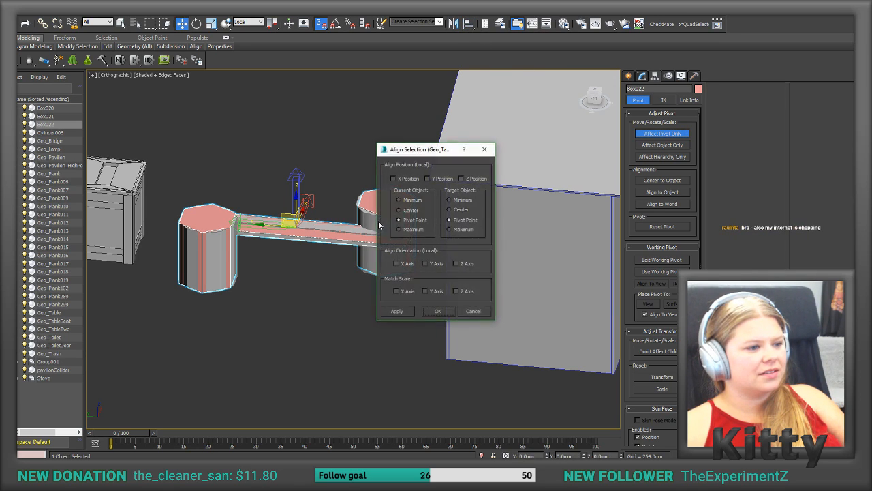
pyautogui.click(393, 179)
pyautogui.click(427, 178)
pyautogui.click(462, 178)
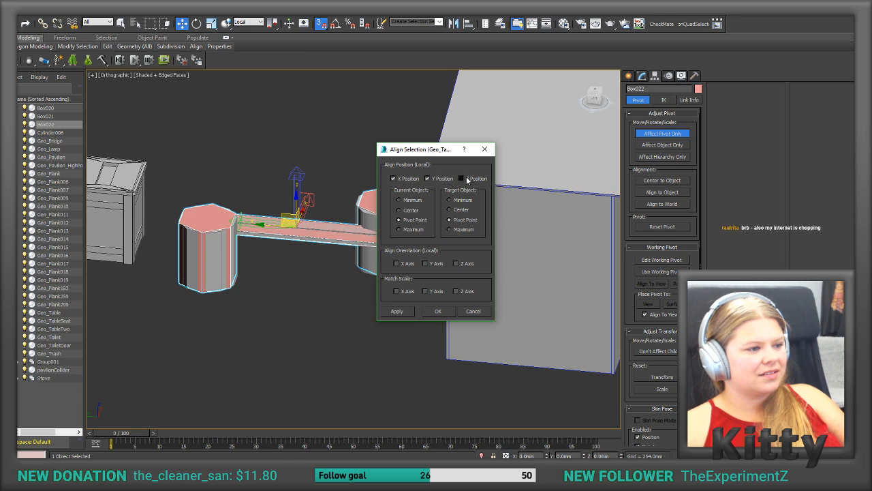
pyautogui.click(397, 311)
pyautogui.click(472, 311)
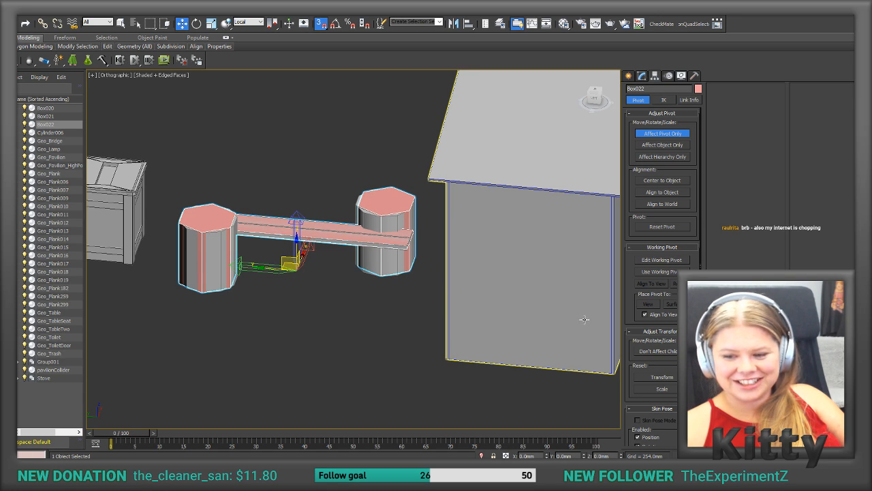
pyautogui.keyDown('alt'); pyautogui.moveTo(584, 319); pyautogui.dragTo(361, 271, button='middle'); pyautogui.keyUp('alt')
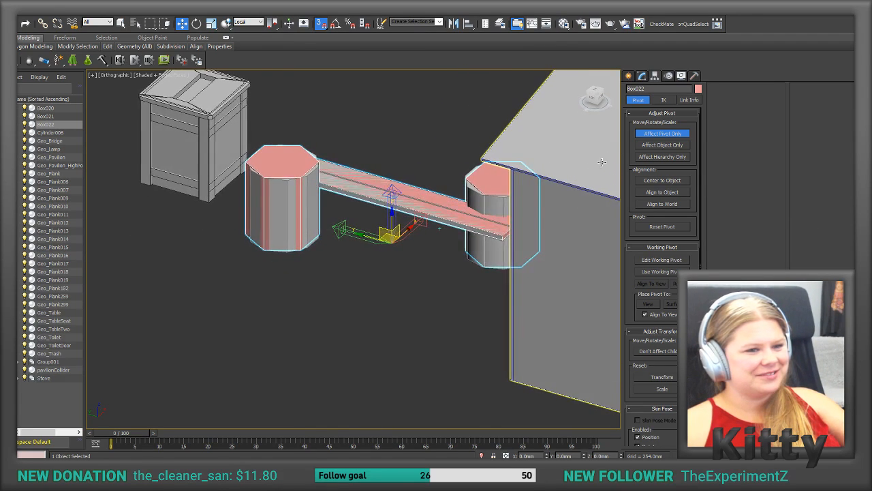
pyautogui.click(667, 135)
# Step: Rename the combined collider mesh as BenchCollider
pyautogui.keyDown('alt'); pyautogui.moveTo(444, 142); pyautogui.dragTo(466, 143, button='middle'); pyautogui.keyUp('alt')
pyautogui.moveTo(662, 89); pyautogui.dragTo(605, 89)
pyautogui.click(603, 90)
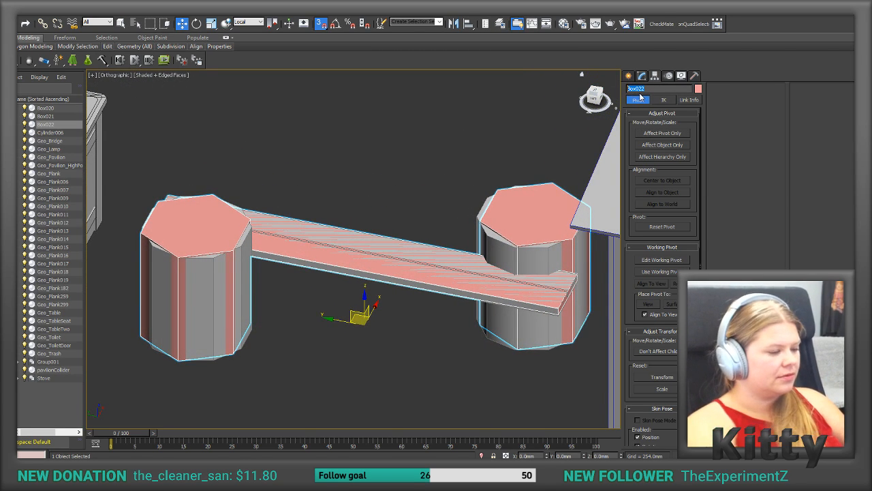
pyautogui.write('BenchCollider')
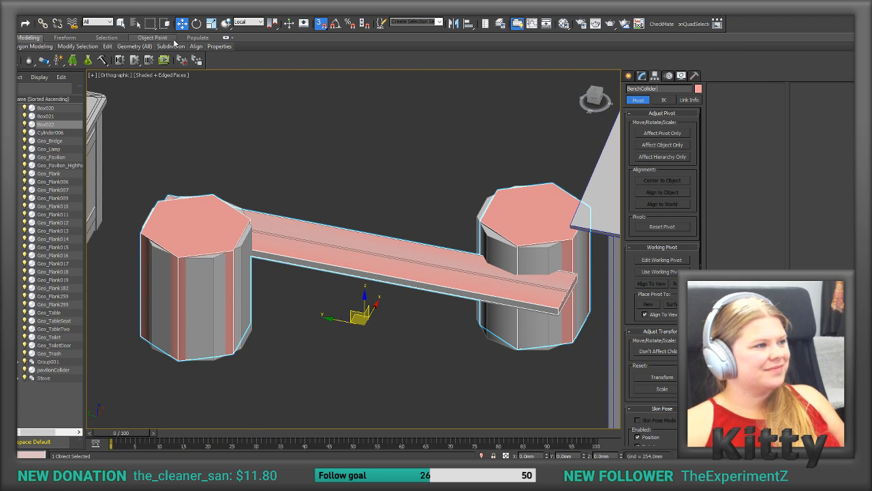
pyautogui.press('Return')
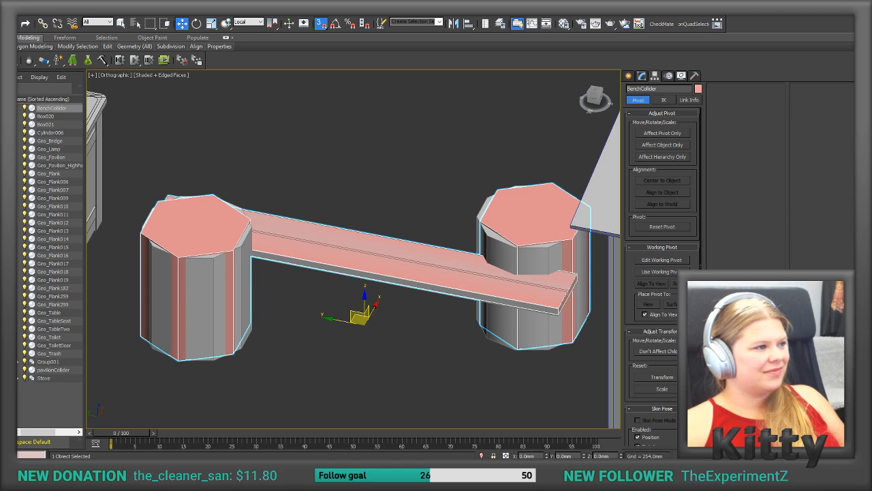
# Step: Export only the selected collider mesh to the New folder as BenchCollider.FBX, keeping the current FBX export settings
pyautogui.click(9, 7)
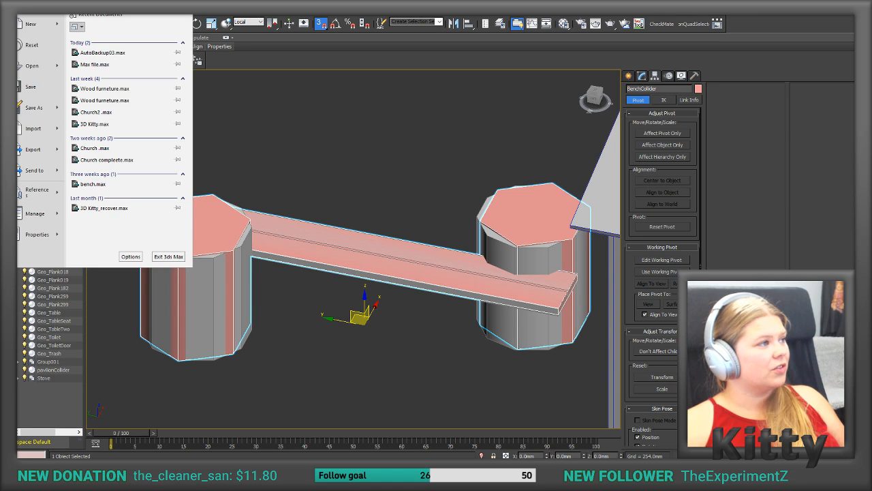
pyautogui.moveTo(55, 149)
pyautogui.click(33, 71)
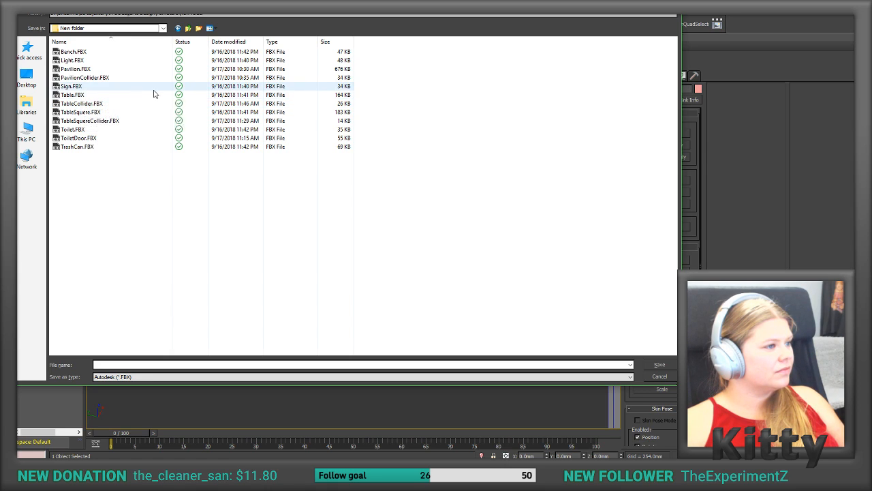
pyautogui.click(88, 98)
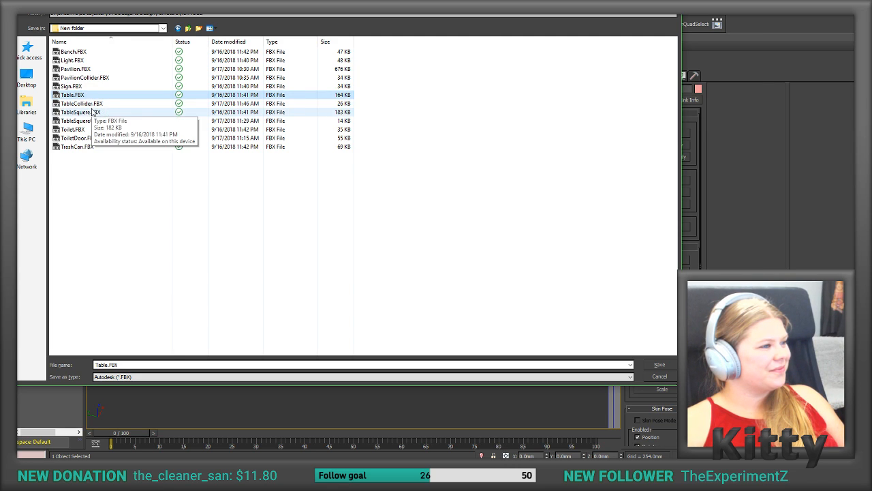
pyautogui.click(72, 52)
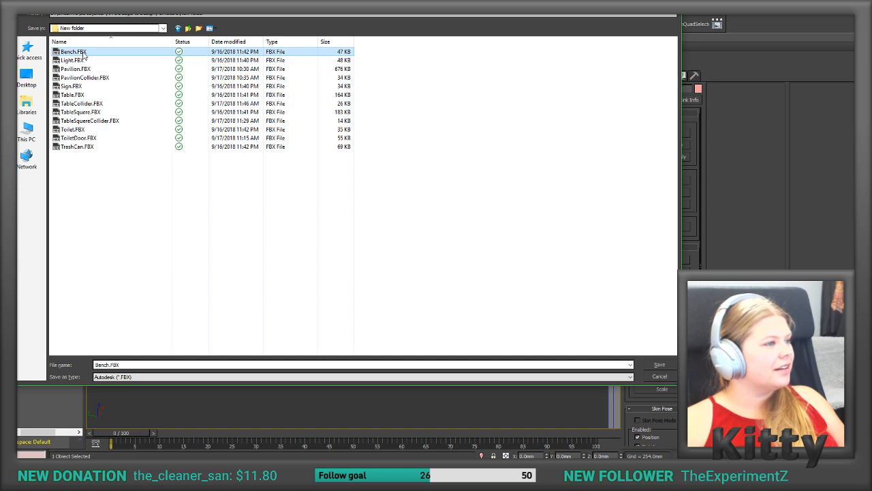
pyautogui.click(109, 366)
pyautogui.click(111, 366)
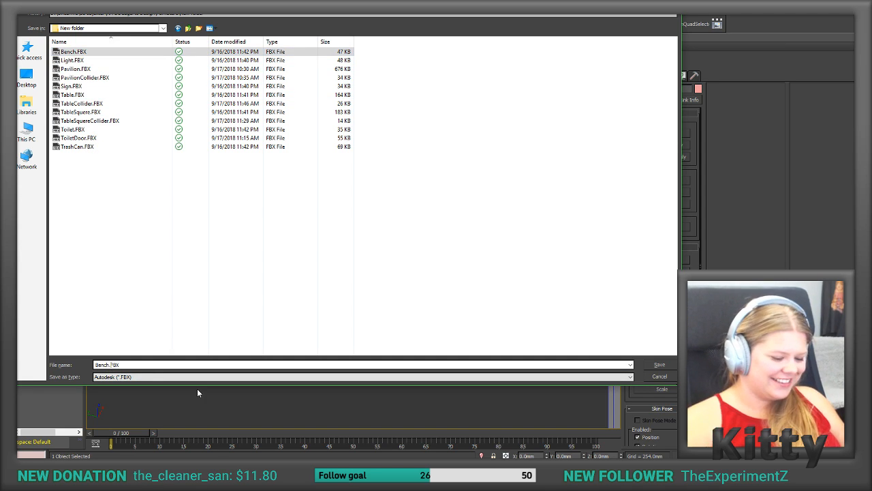
pyautogui.write('Collider')
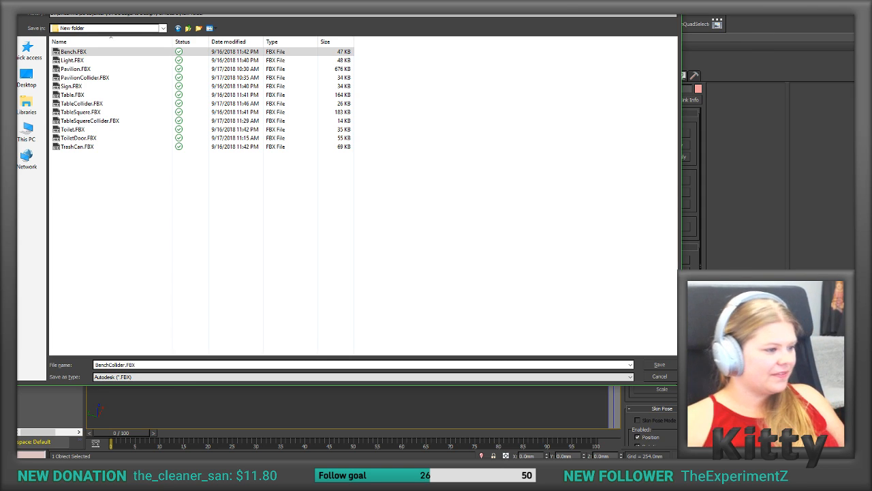
pyautogui.click(661, 366)
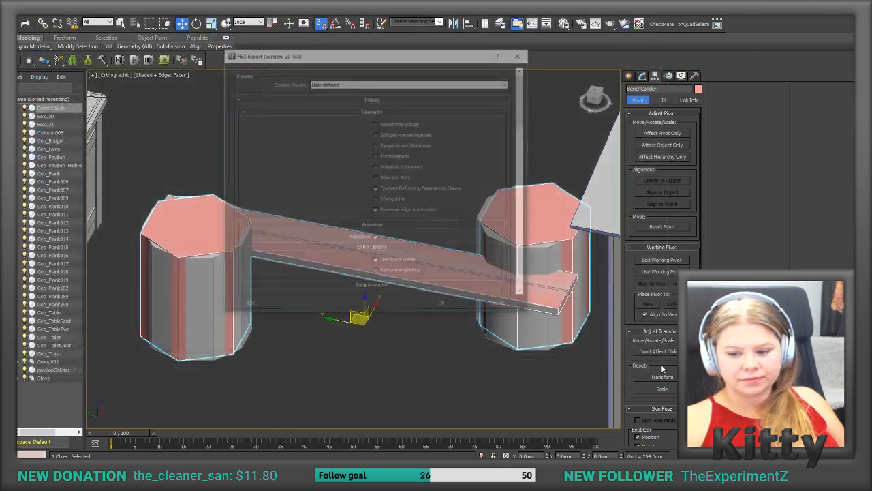
pyautogui.click(444, 306)
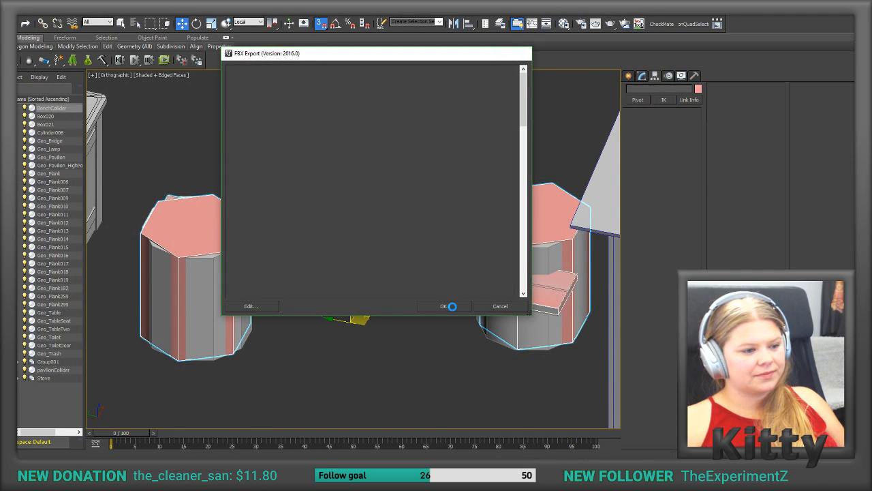
pyautogui.scroll(-3, 428, 275)
pyautogui.moveTo(428, 275)
pyautogui.keyDown('alt'); pyautogui.mouseDown(button='middle')
pyautogui.moveTo(381, 271)
pyautogui.moveTo(428, 275)
pyautogui.mouseUp(button='middle'); pyautogui.keyUp('alt')
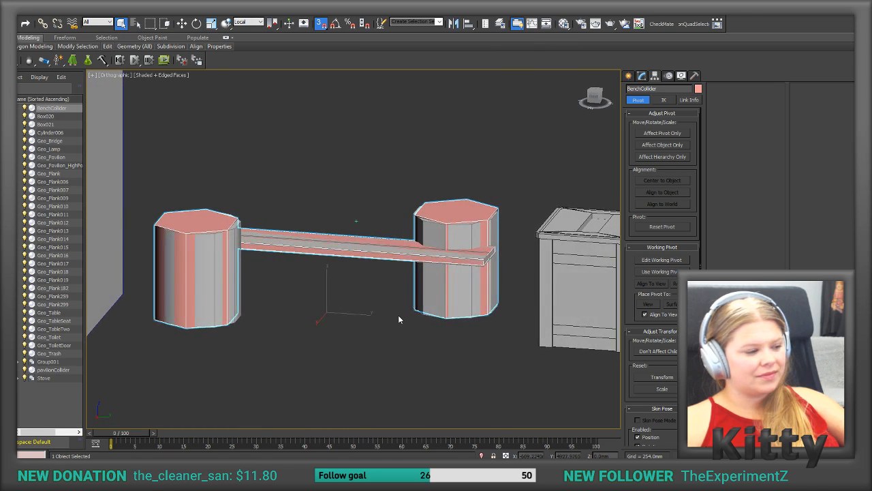
# Step: Switch to Unity and add a Mesh Collider to the Bench object, using the BenchCollider mesh from the Models folder
pyautogui.hotkey('alt', 'Tab')
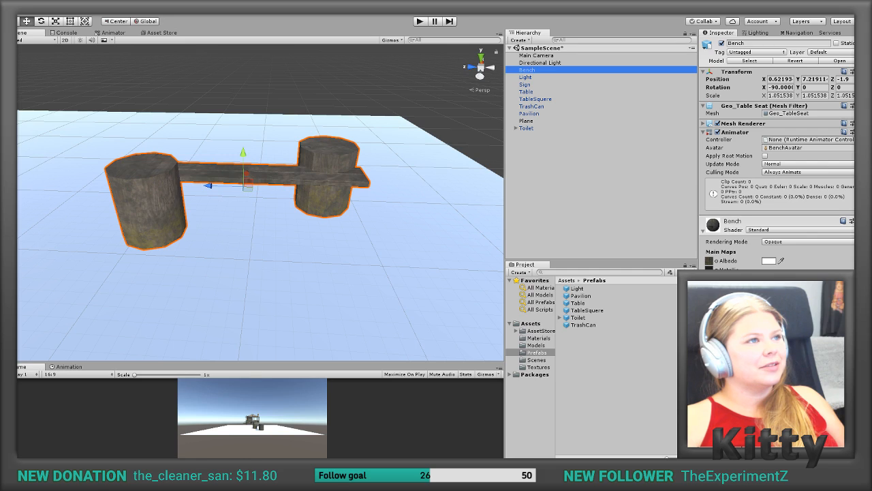
pyautogui.moveTo(527, 70); pyautogui.dragTo(533, 344)
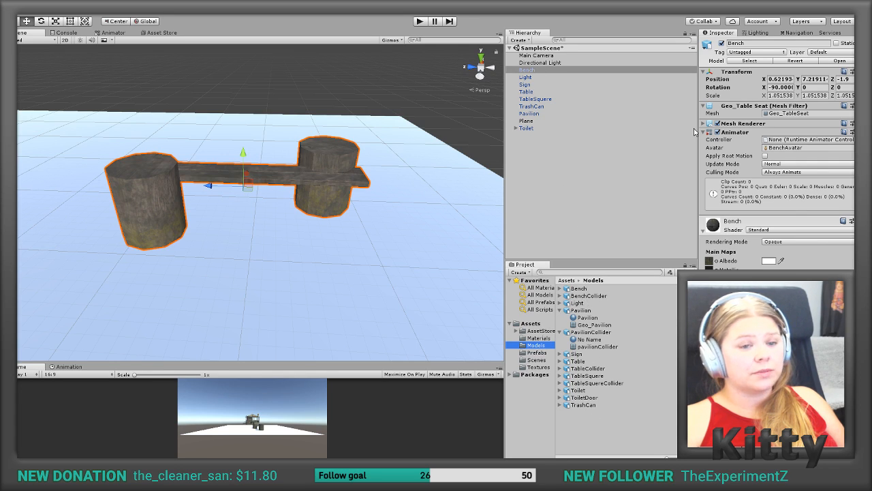
pyautogui.click(704, 231)
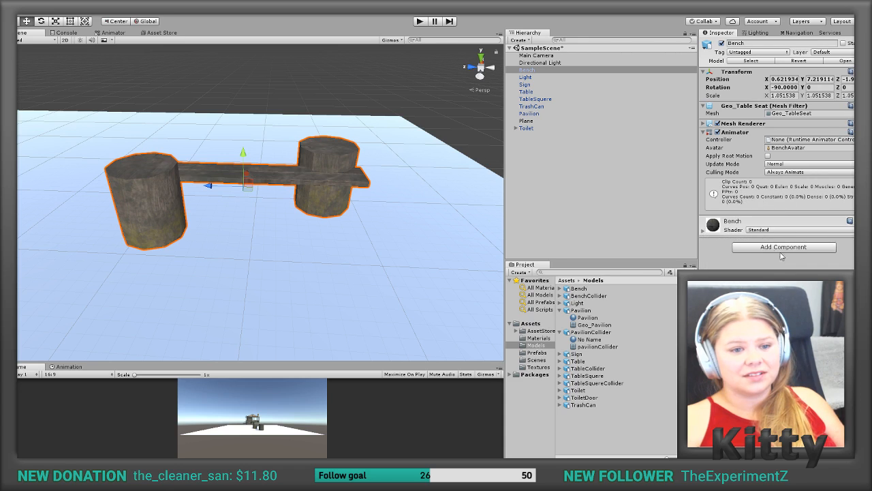
pyautogui.click(812, 249)
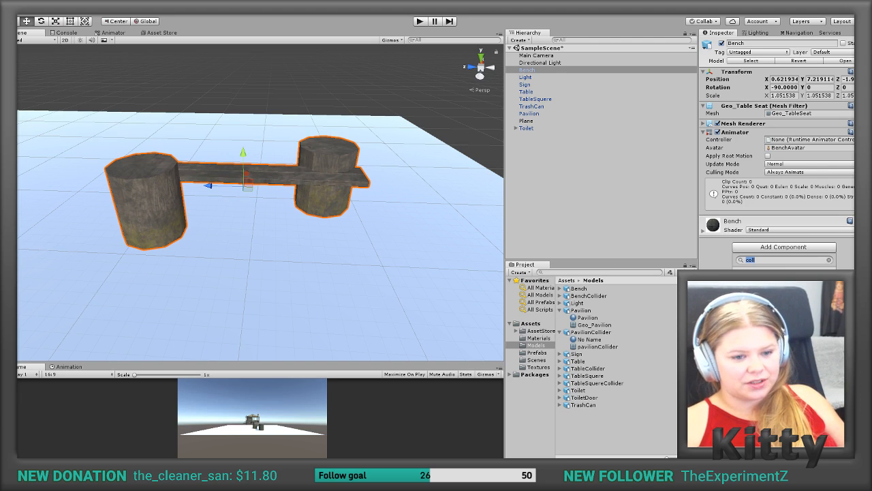
pyautogui.click(770, 344)
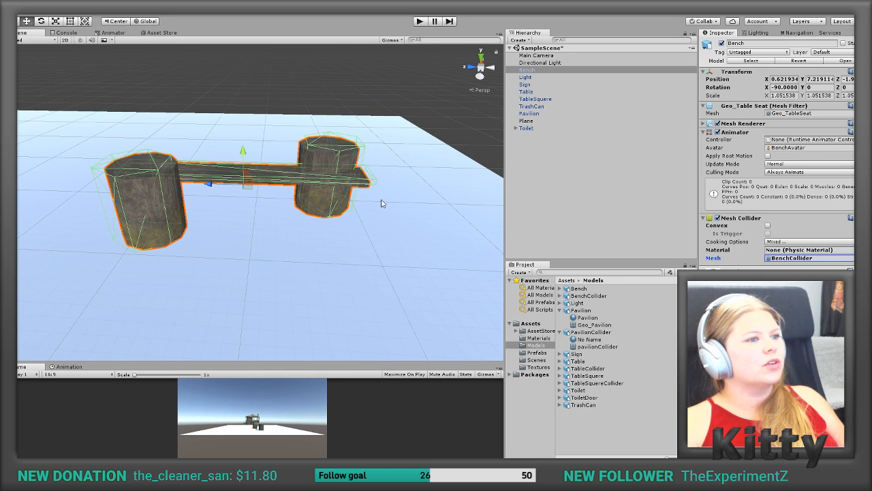
# Step: Compare the bench's collider outline in Unity with the collider mesh in 3ds Max from several angles to examine the fit
pyautogui.scroll(-1, 386, 181)
pyautogui.keyDown('alt'); pyautogui.moveTo(382, 182); pyautogui.dragTo(376, 203); pyautogui.keyUp('alt')
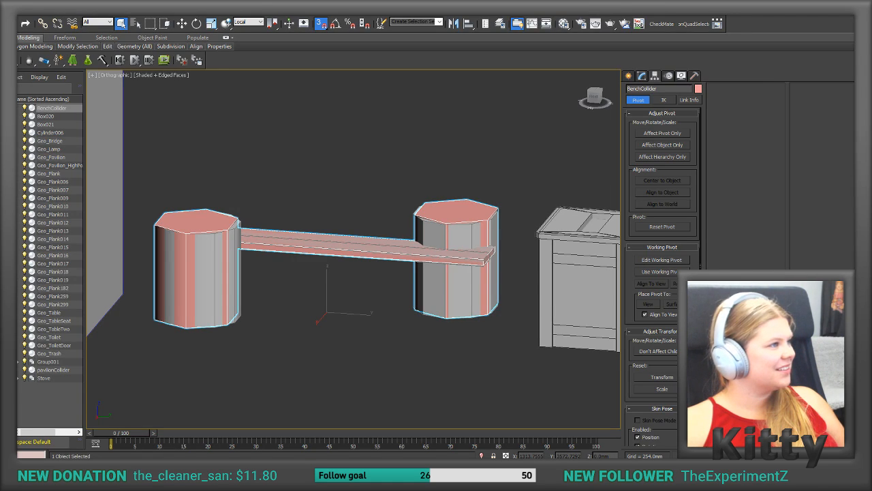
pyautogui.keyDown('alt'); pyautogui.moveTo(308, 301); pyautogui.dragTo(452, 199, button='middle'); pyautogui.keyUp('alt')
pyautogui.scroll(3, 308, 301)
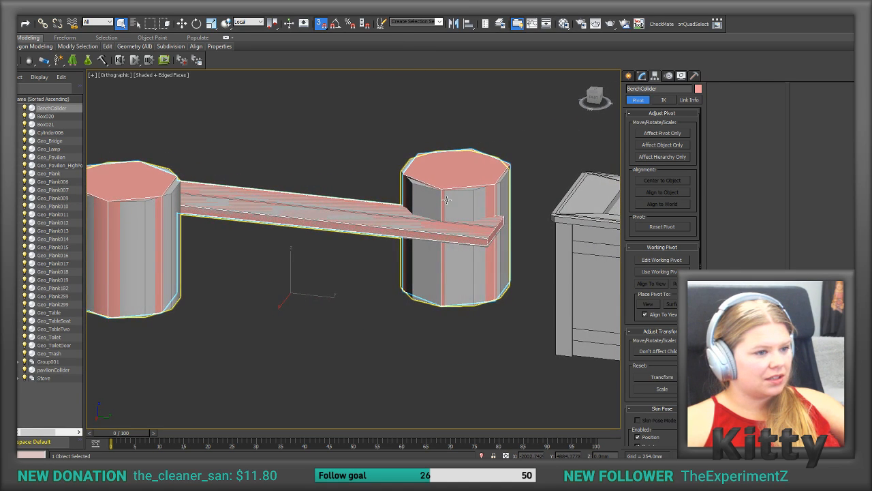
pyautogui.click(452, 199)
pyautogui.click(456, 183)
pyautogui.click(457, 181)
pyautogui.click(457, 181)
pyautogui.keyDown('alt'); pyautogui.moveTo(457, 182); pyautogui.dragTo(457, 181, button='middle'); pyautogui.keyUp('alt')
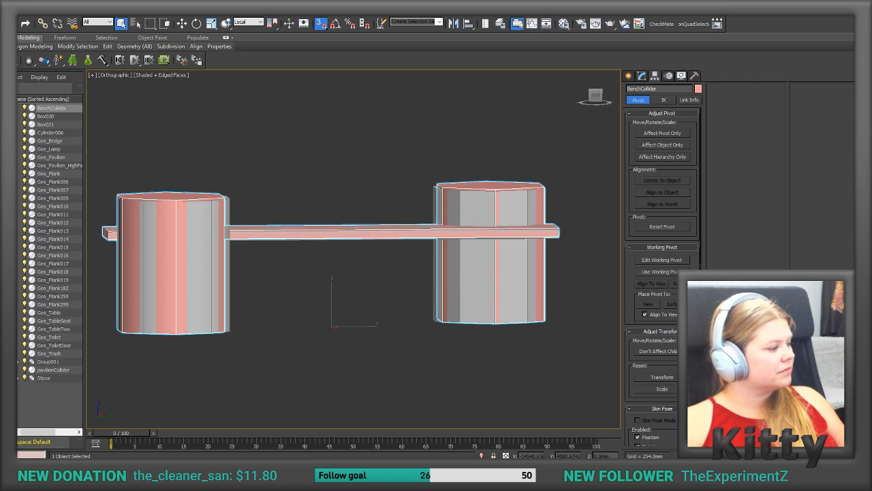
pyautogui.hotkey('alt', 'Tab')
pyautogui.keyDown('alt'); pyautogui.moveTo(229, 306); pyautogui.dragTo(23, 250); pyautogui.keyUp('alt')
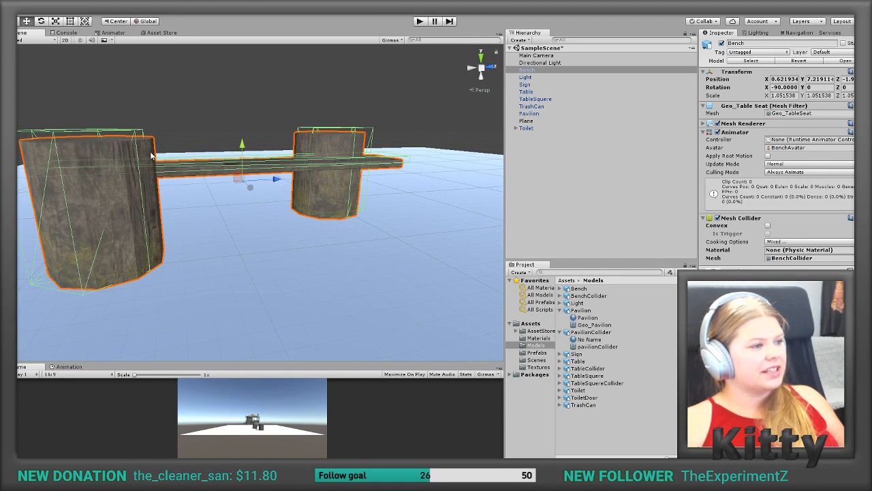
pyautogui.keyDown('alt'); pyautogui.moveTo(129, 178); pyautogui.dragTo(313, 188); pyautogui.keyUp('alt')
pyautogui.keyDown('alt'); pyautogui.moveTo(288, 152); pyautogui.dragTo(205, 281); pyautogui.keyUp('alt')
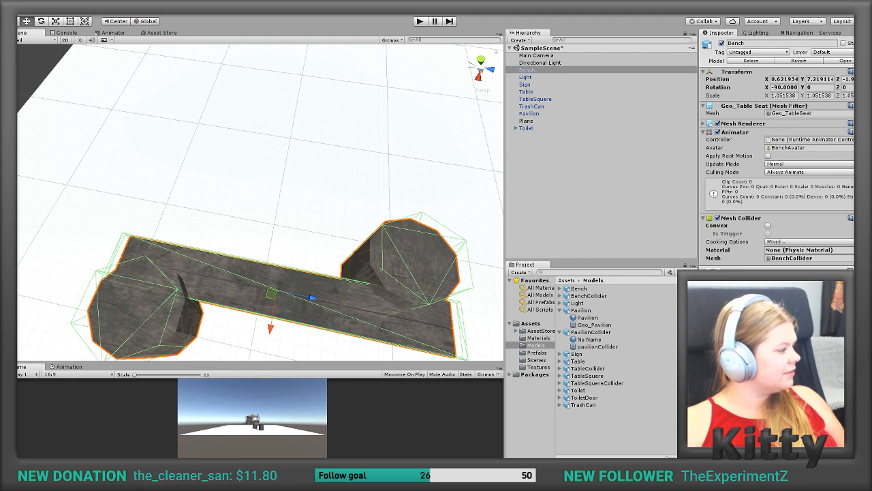
# Step: Switch to 3ds Max, reset the XForm of BenchCollider and collapse its whole modifier stack
pyautogui.hotkey('alt', 'Tab')
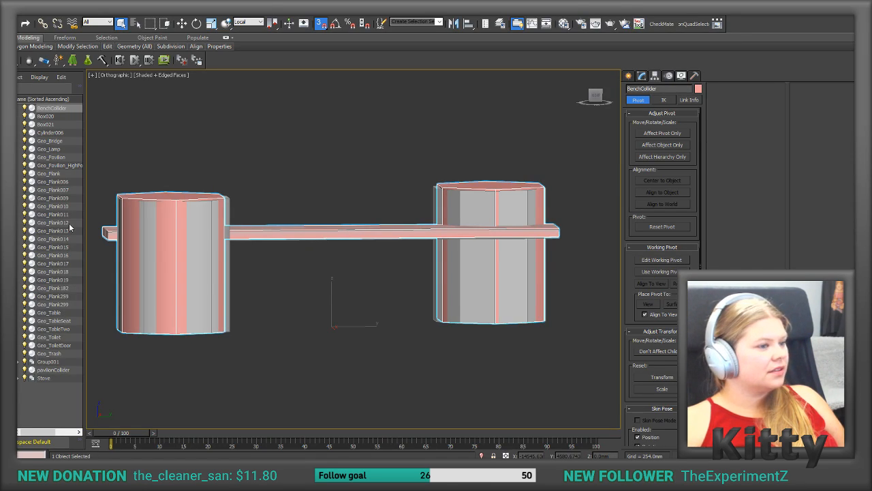
pyautogui.keyDown('alt'); pyautogui.moveTo(351, 162); pyautogui.dragTo(559, 95, button='middle'); pyautogui.keyUp('alt')
pyautogui.click(696, 76)
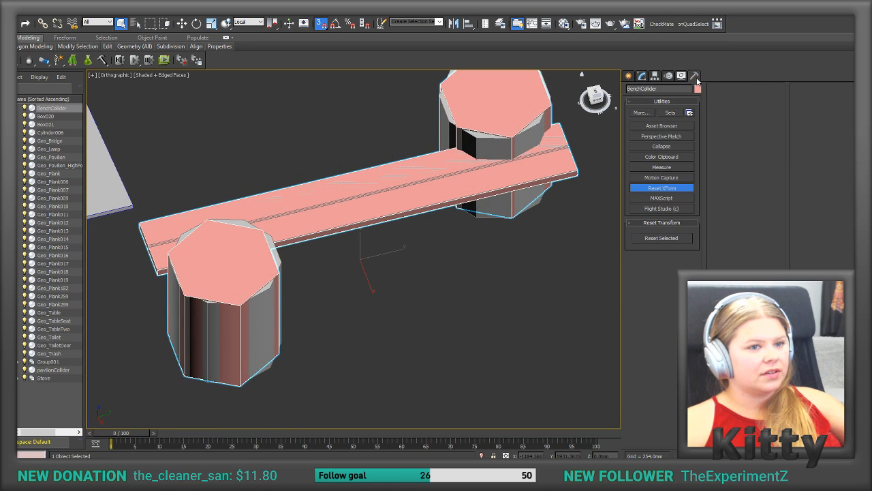
pyautogui.click(661, 237)
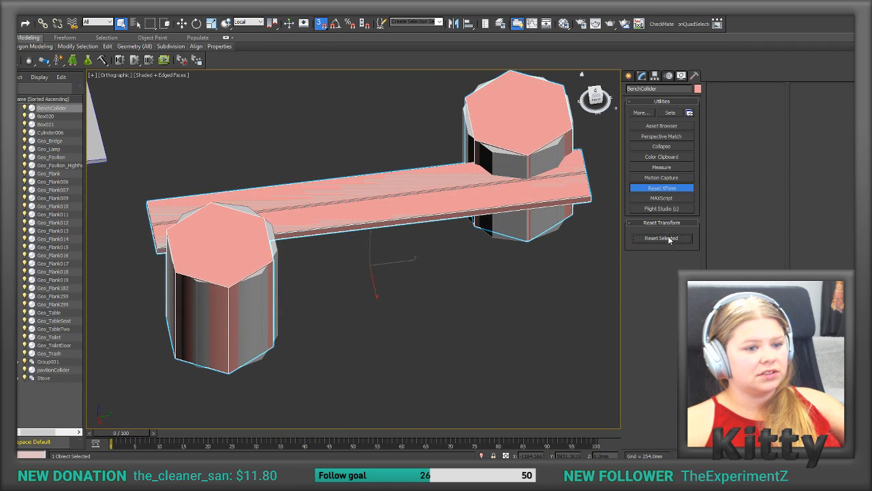
pyautogui.rightClick(653, 130)
pyautogui.click(682, 222)
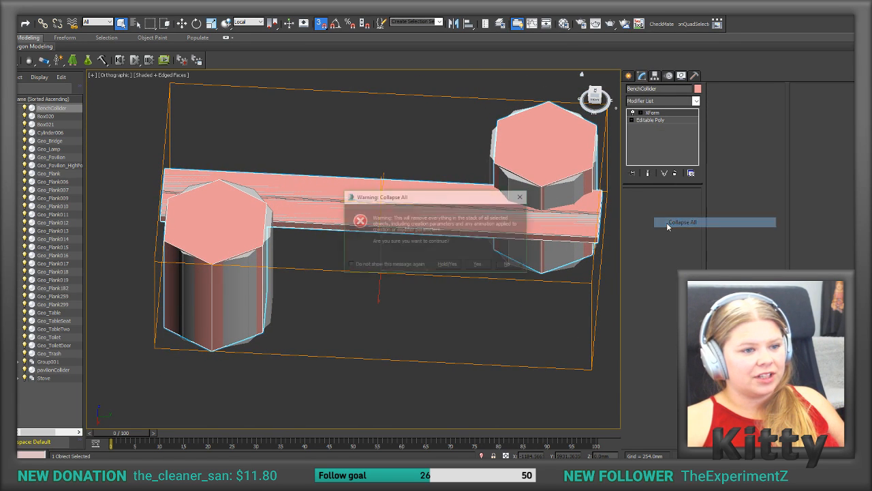
pyautogui.click(449, 266)
pyautogui.keyDown('alt'); pyautogui.moveTo(448, 264); pyautogui.dragTo(323, 103, button='middle'); pyautogui.keyUp('alt')
# Step: Export only the selected collider mesh again, overwriting BenchCollider.FBX with the current FBX export settings
pyautogui.click(182, 23)
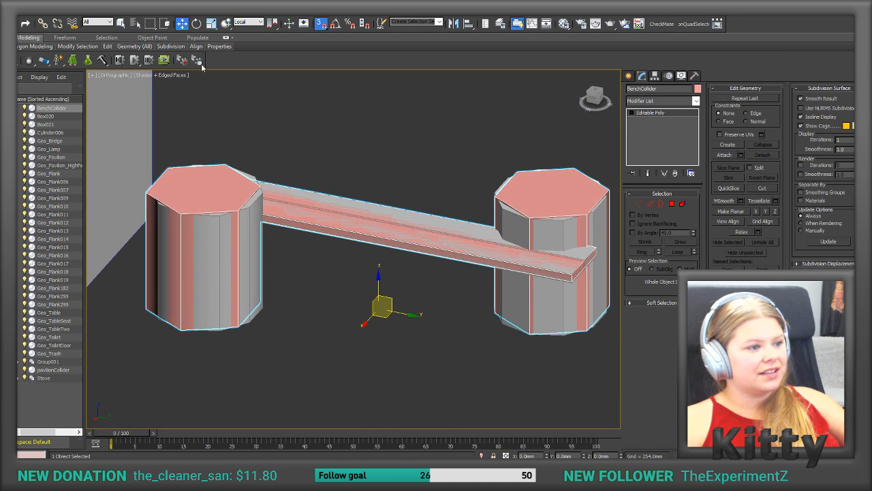
pyautogui.click(519, 217)
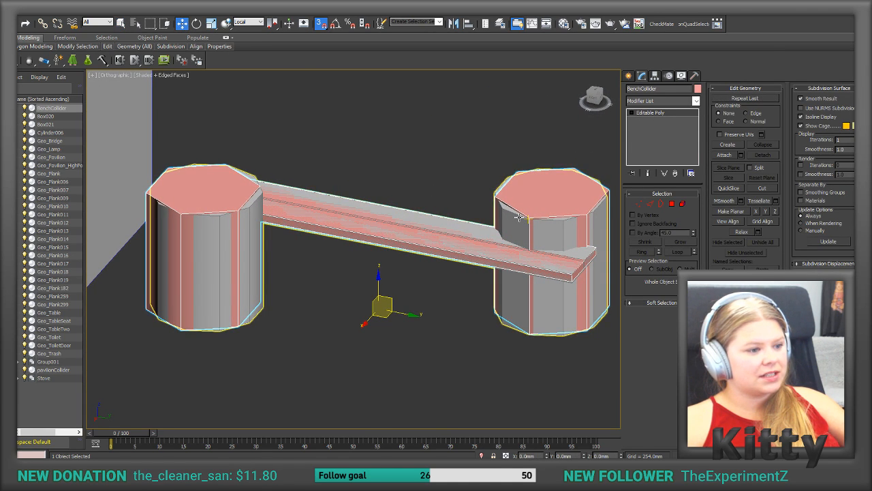
pyautogui.click(541, 194)
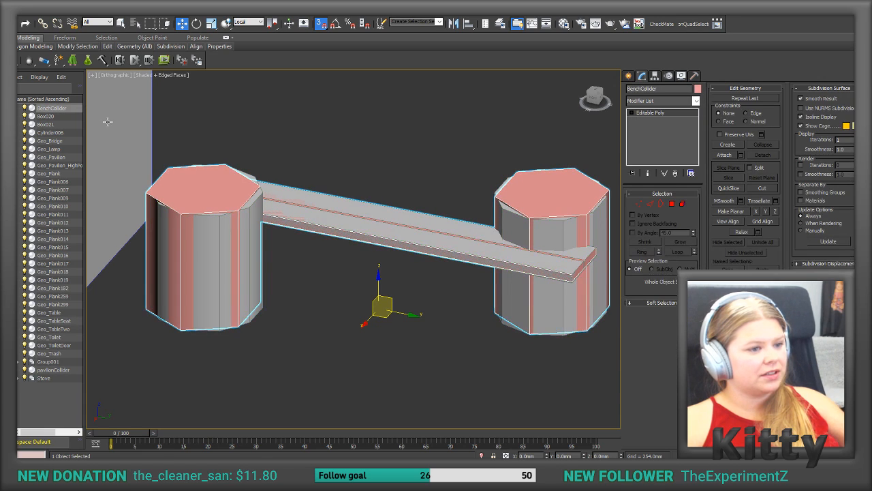
pyautogui.click(8, 6)
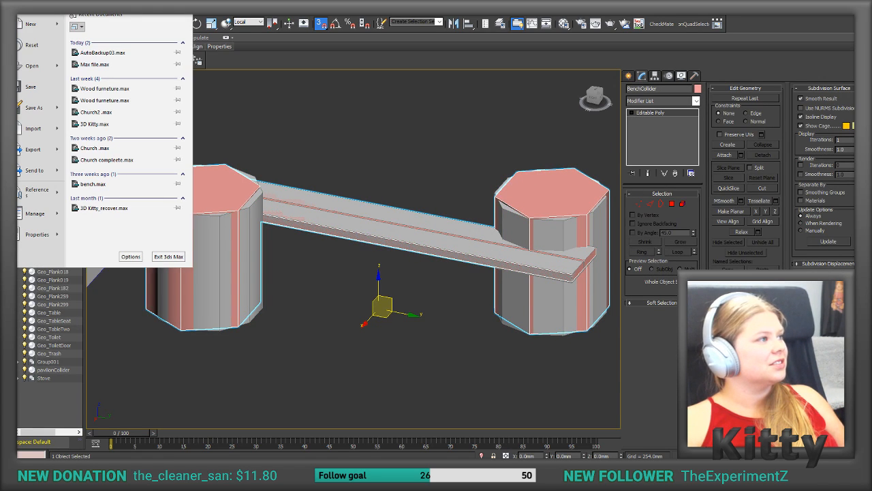
pyautogui.moveTo(34, 119)
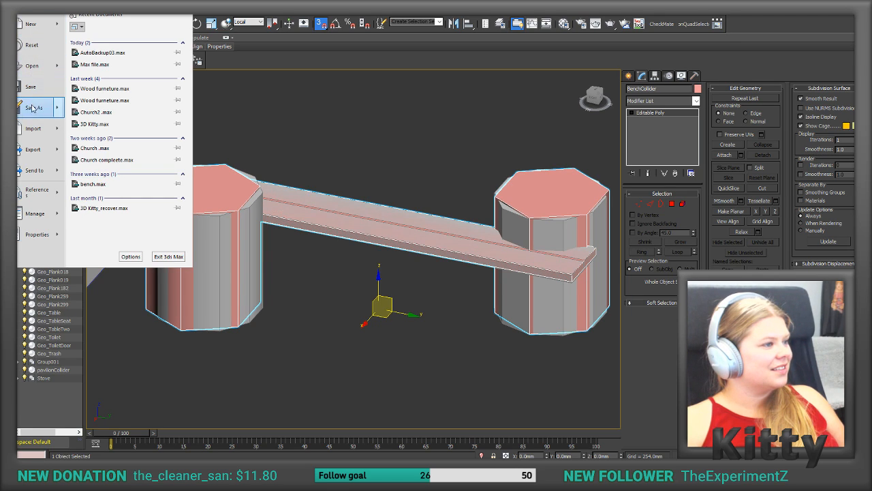
pyautogui.moveTo(58, 157)
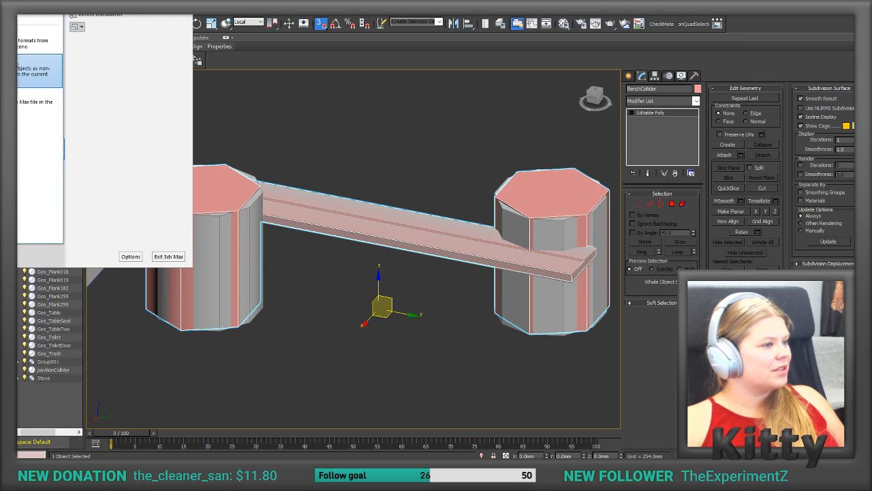
pyautogui.click(39, 71)
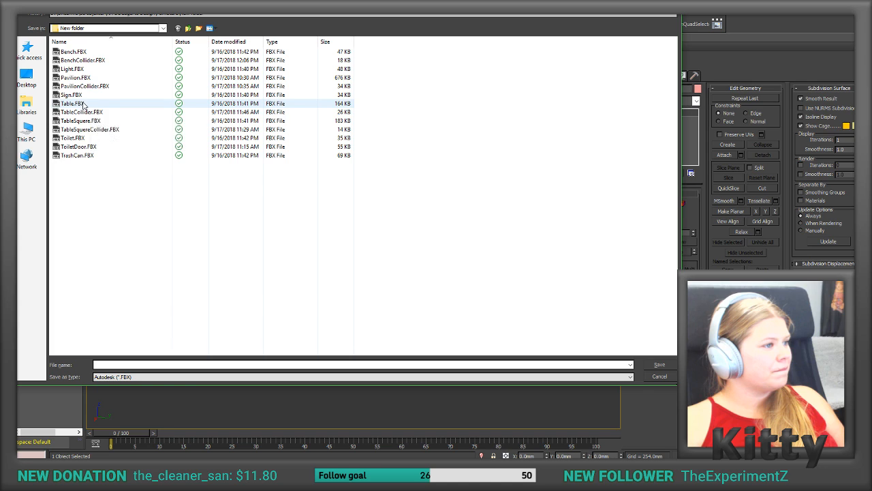
pyautogui.doubleClick(68, 61)
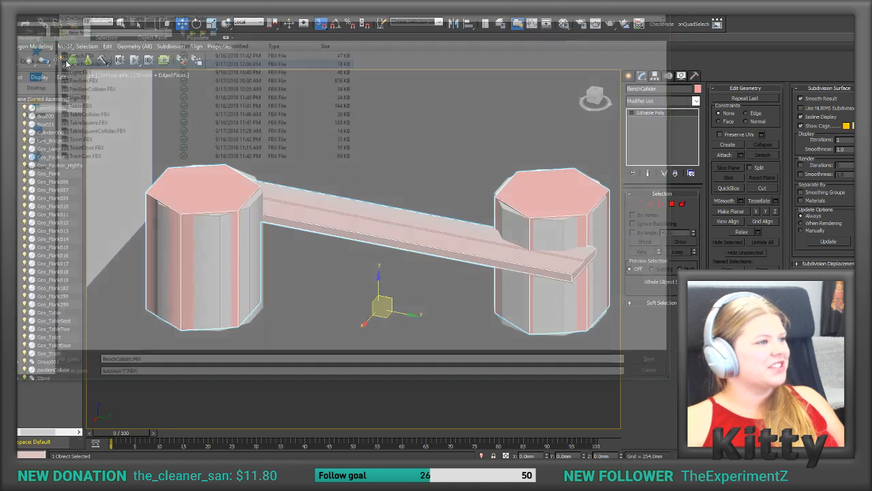
pyautogui.click(31, 32)
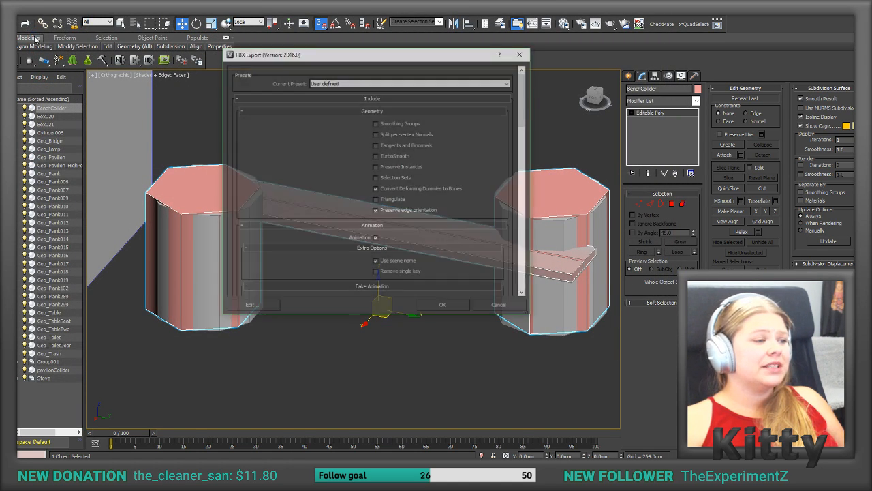
pyautogui.click(440, 307)
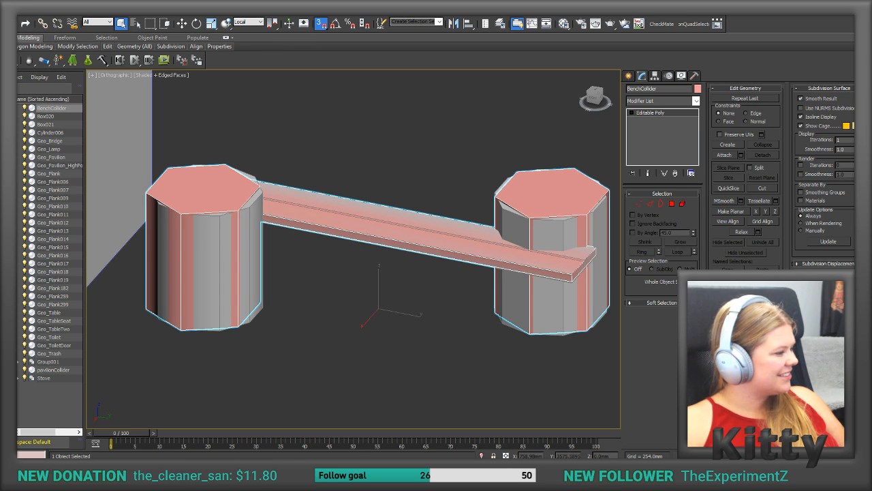
# Step: Switch to Unity and reimport the BenchCollider model in the Models folder
pyautogui.hotkey('alt', 'Tab')
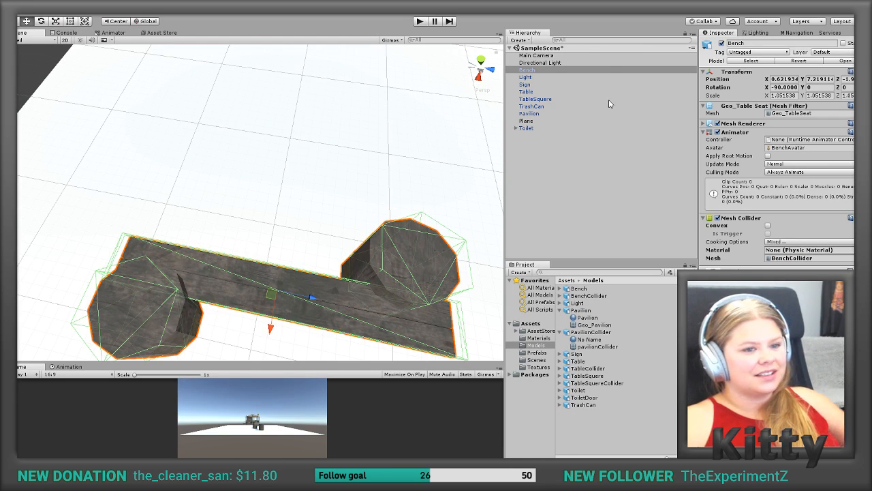
pyautogui.click(593, 295)
pyautogui.rightClick(593, 296)
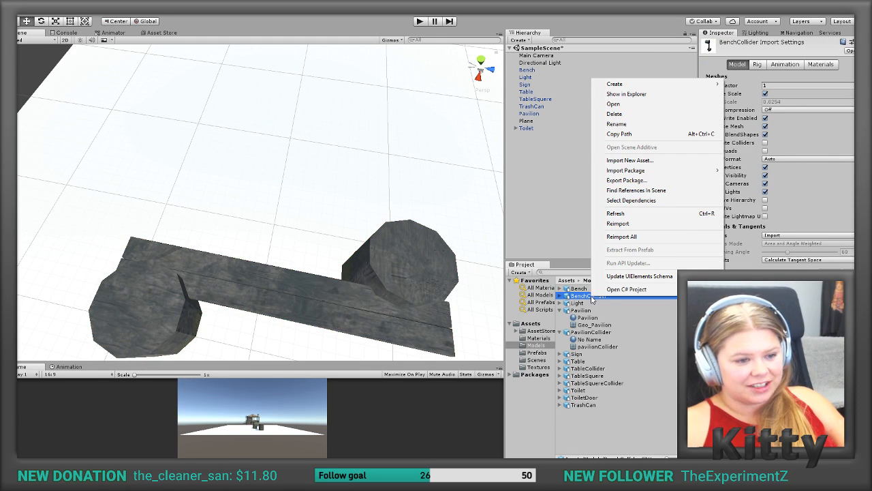
pyautogui.click(634, 227)
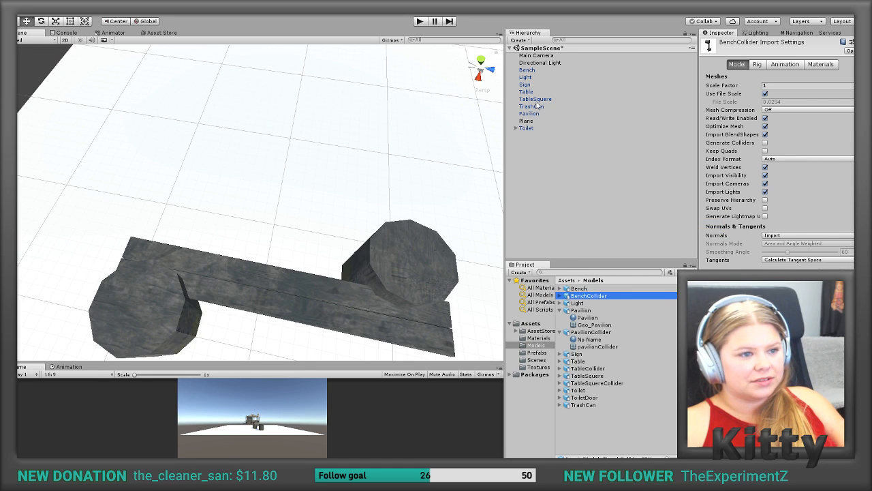
# Step: Select the Bench object, toggle its Mesh Collider and examine how the collider outline fits the bench from another angle
pyautogui.click(399, 312)
pyautogui.click(537, 69)
pyautogui.click(531, 78)
pyautogui.click(533, 70)
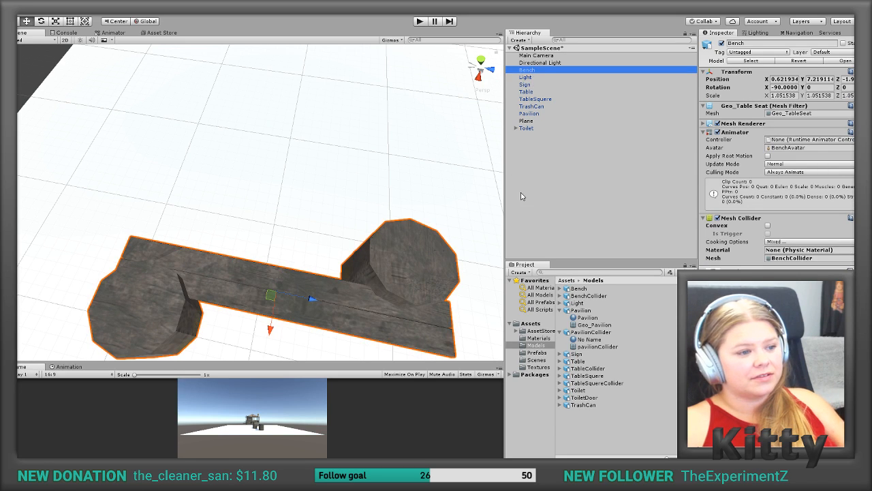
pyautogui.click(718, 218)
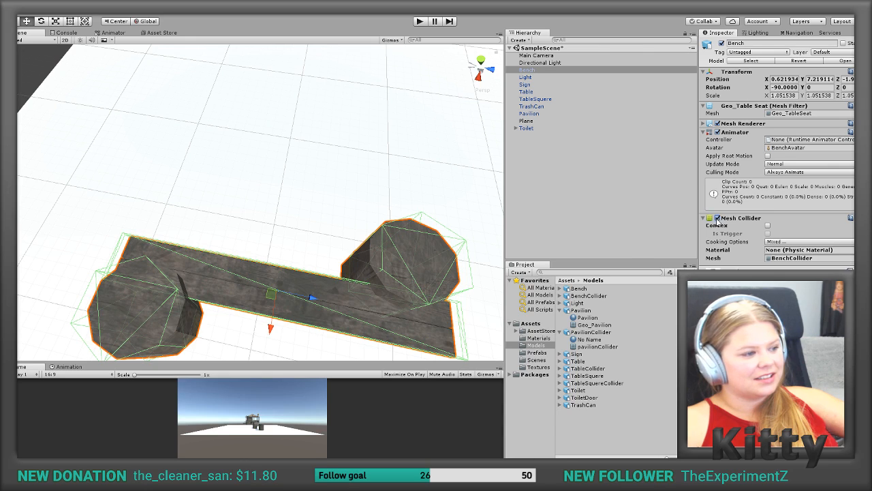
pyautogui.click(331, 274)
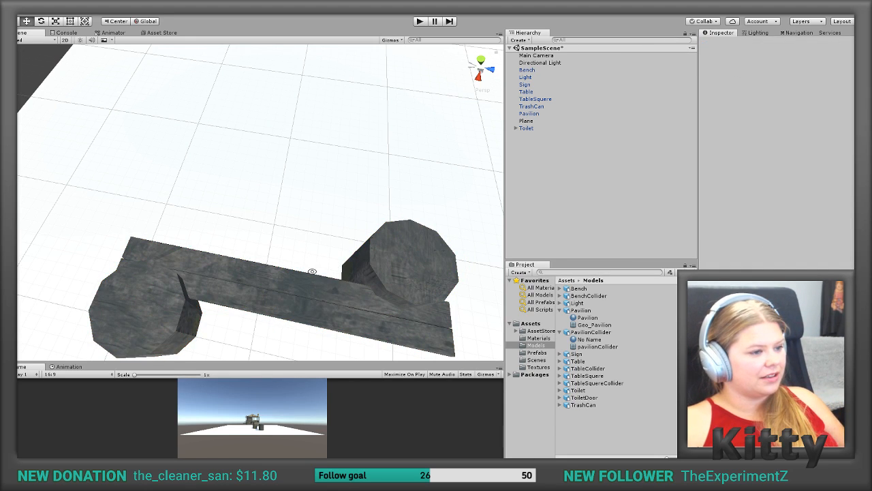
pyautogui.click(530, 69)
pyautogui.keyDown('alt'); pyautogui.moveTo(338, 280); pyautogui.dragTo(359, 239); pyautogui.keyUp('alt')
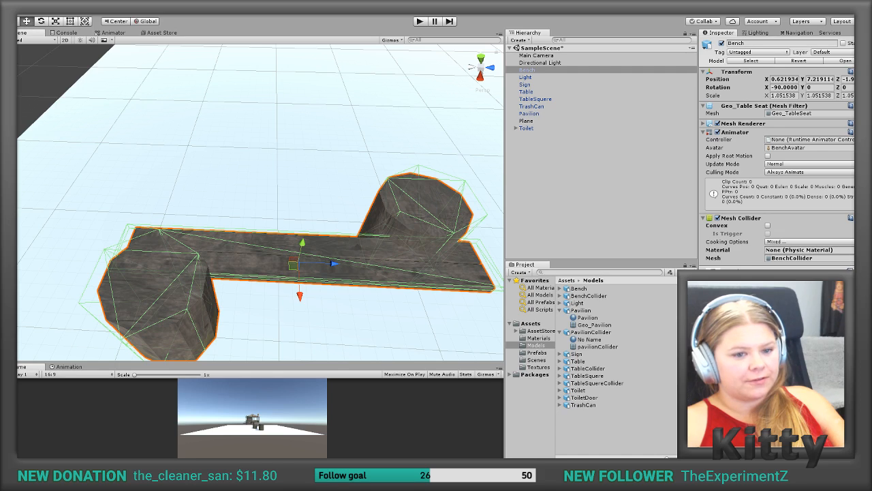
# Step: Delete the BenchCollider asset and import the re-exported BenchCollider file into the Models folder
pyautogui.click(864, 258)
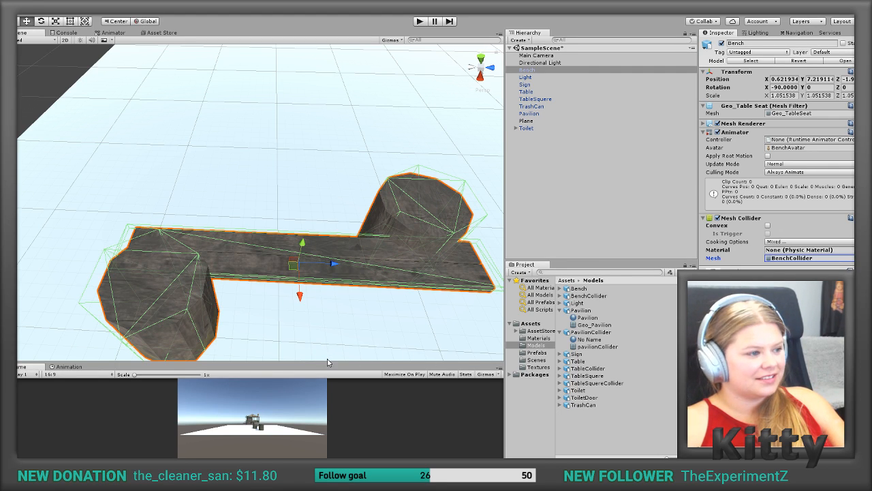
pyautogui.click(577, 297)
pyautogui.press('Delete')
pyautogui.click(453, 258)
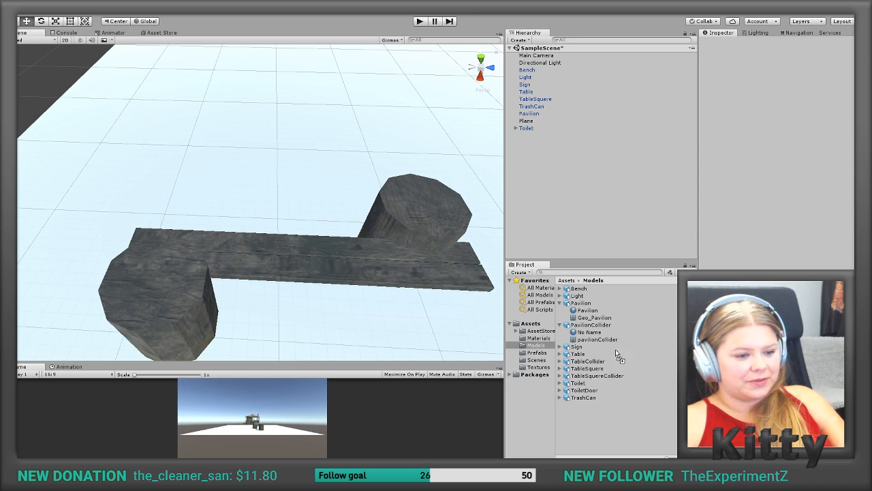
pyautogui.moveTo(584, 428); pyautogui.dragTo(583, 427)
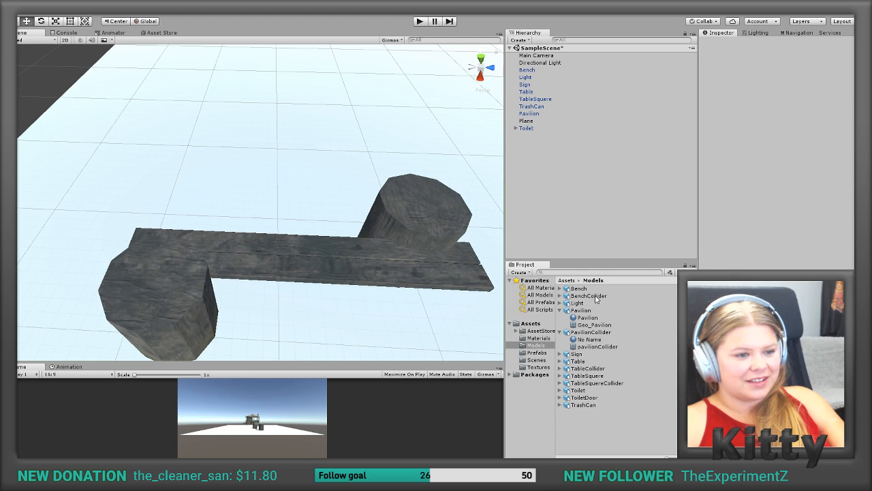
# Step: Turn the Bench's Mesh Collider off and on to refresh it, and inspect the collider outline from a lower angle
pyautogui.click(537, 70)
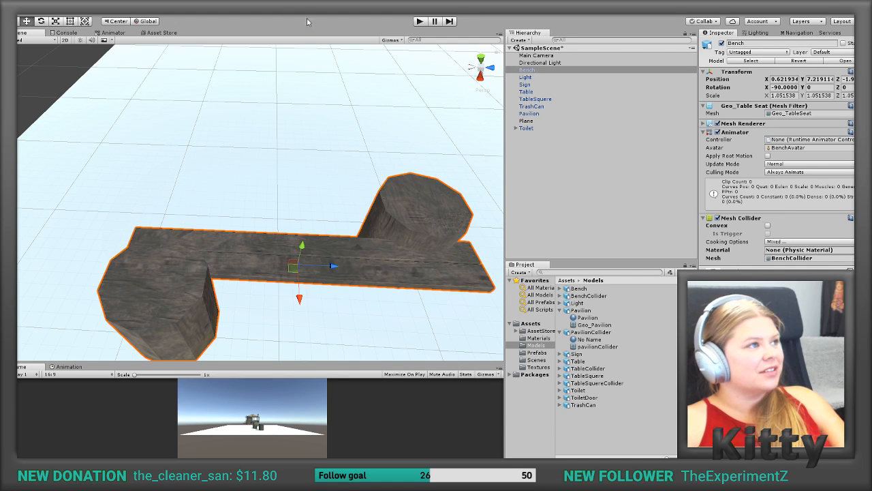
pyautogui.click(809, 258)
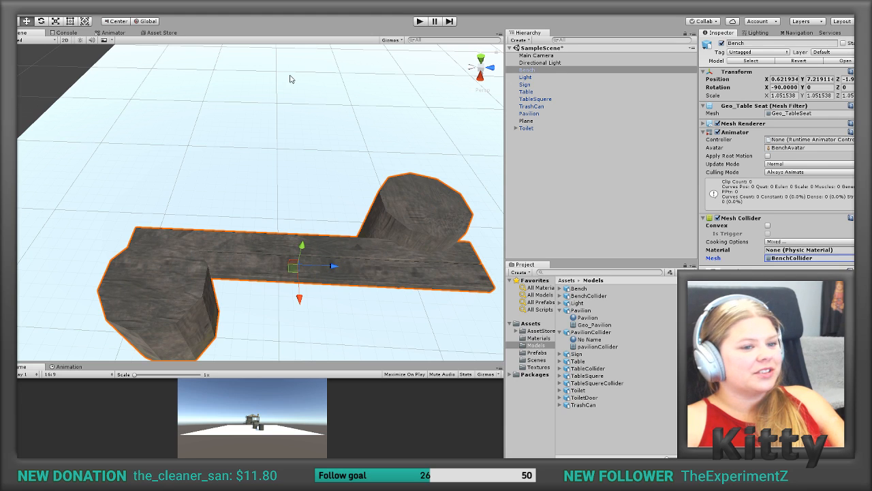
pyautogui.click(719, 219)
pyautogui.click(718, 220)
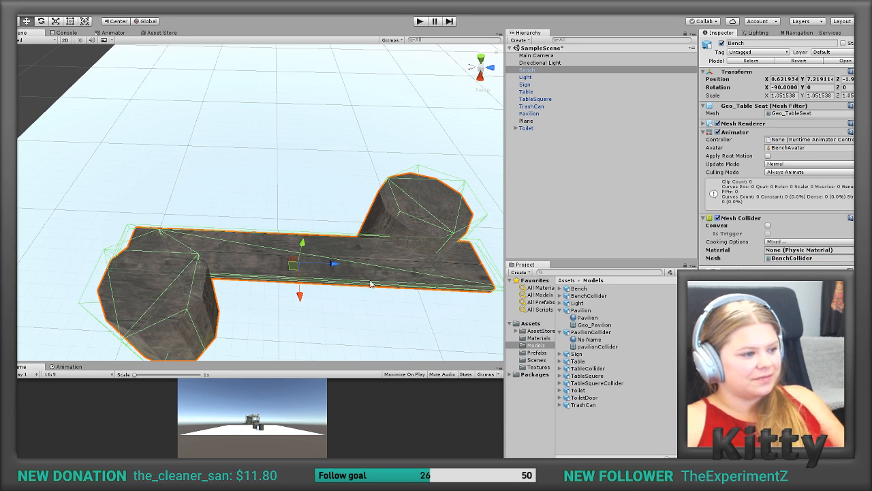
pyautogui.keyDown('alt'); pyautogui.moveTo(293, 270); pyautogui.dragTo(95, 317); pyautogui.keyUp('alt')
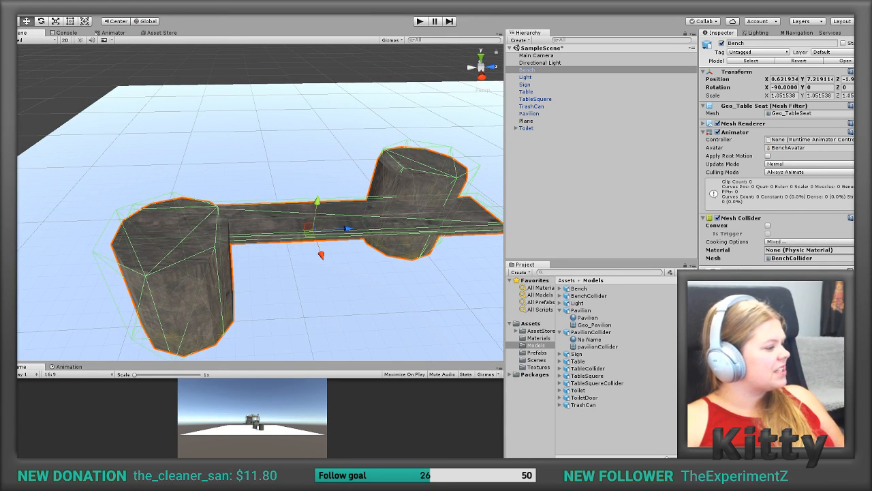
# Step: Switch to 3ds Max, reset the XForm of Geo_TableSeat and collapse its whole modifier stack
pyautogui.hotkey('alt', 'Tab')
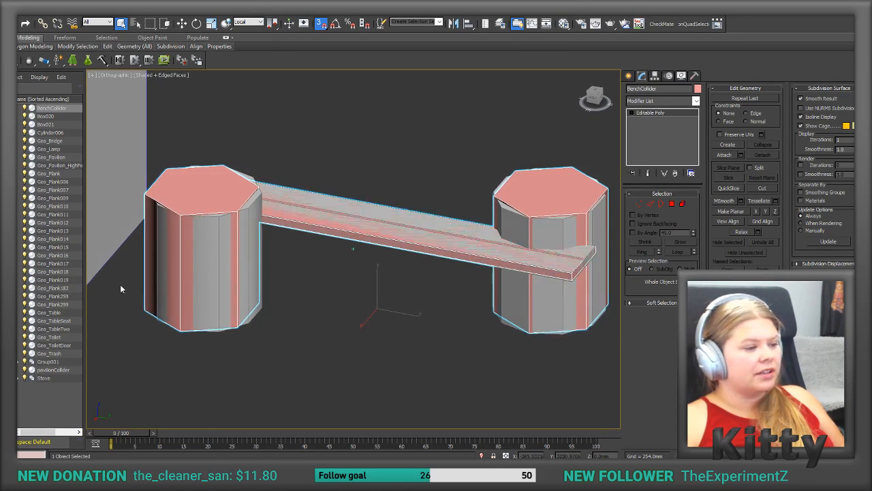
pyautogui.moveTo(312, 250); pyautogui.dragTo(306, 263)
pyautogui.scroll(1, 307, 263)
pyautogui.keyDown('alt'); pyautogui.moveTo(306, 263); pyautogui.dragTo(573, 134, button='middle'); pyautogui.keyUp('alt')
pyautogui.click(196, 294)
pyautogui.click(513, 180)
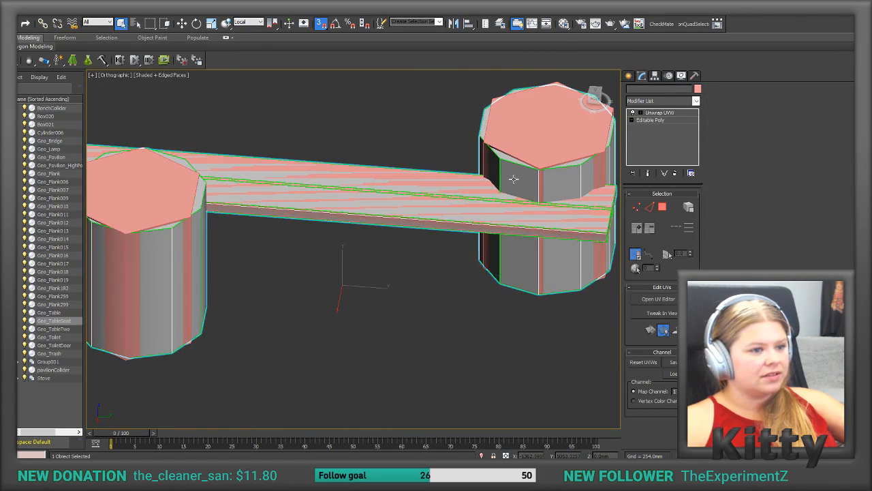
pyautogui.click(696, 77)
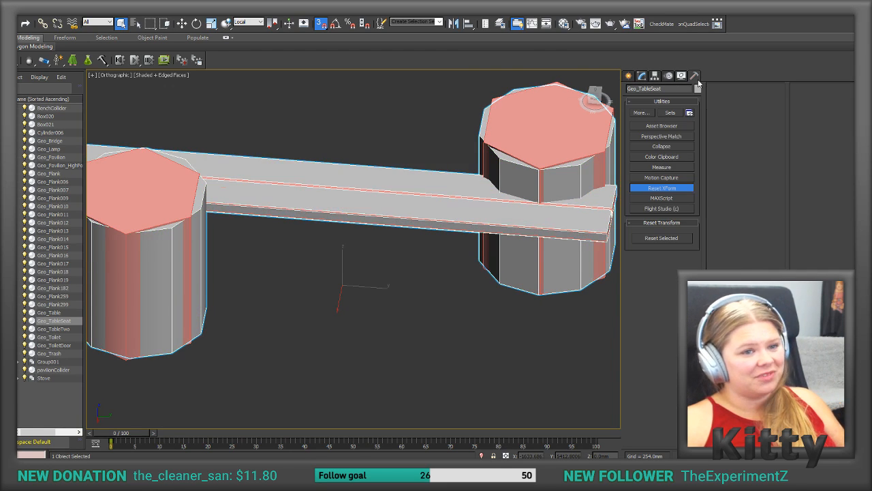
pyautogui.click(657, 237)
pyautogui.click(642, 77)
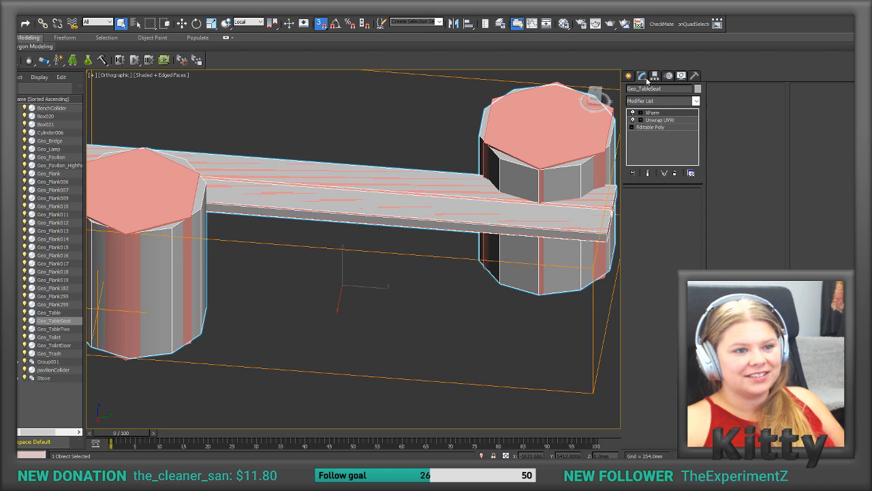
pyautogui.rightClick(665, 147)
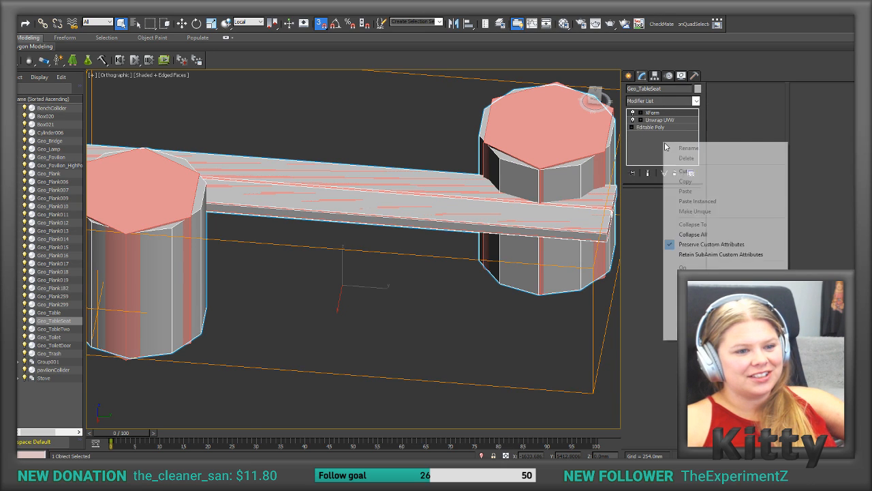
pyautogui.click(692, 234)
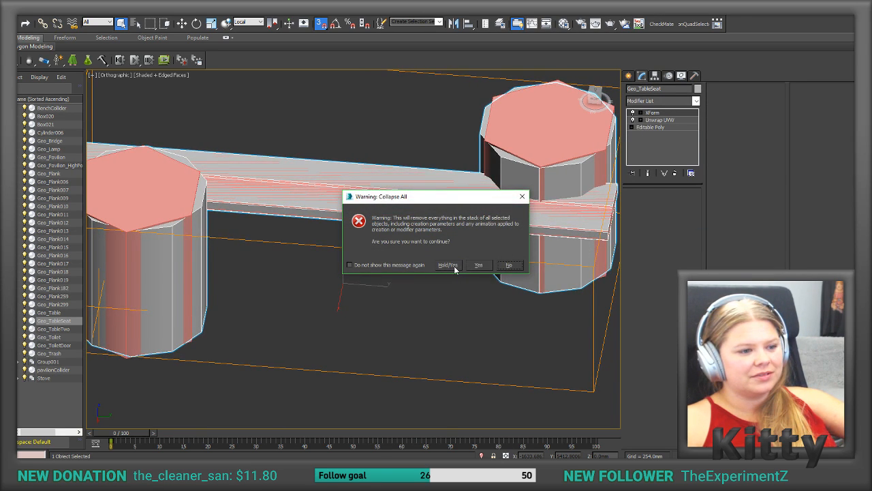
pyautogui.click(454, 266)
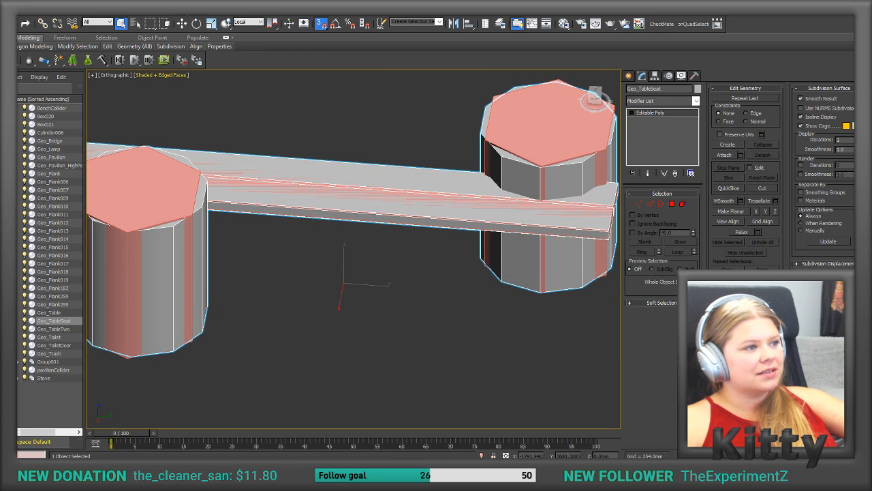
# Step: Select BenchCollider and Geo_TableSeat in turn with the Move tool to compare their pivots and shapes
pyautogui.click(182, 24)
pyautogui.keyDown('alt'); pyautogui.moveTo(412, 147); pyautogui.dragTo(425, 148, button='middle'); pyautogui.keyUp('alt')
pyautogui.click(559, 139)
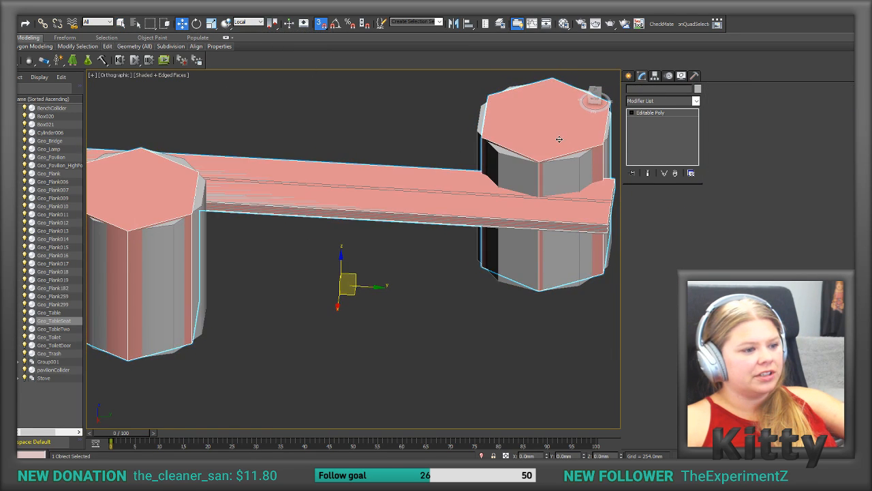
pyautogui.click(524, 151)
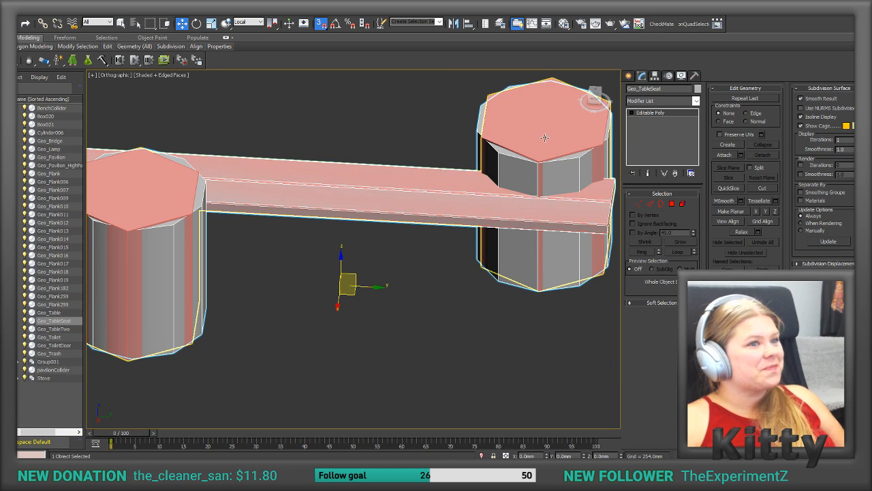
pyautogui.click(545, 137)
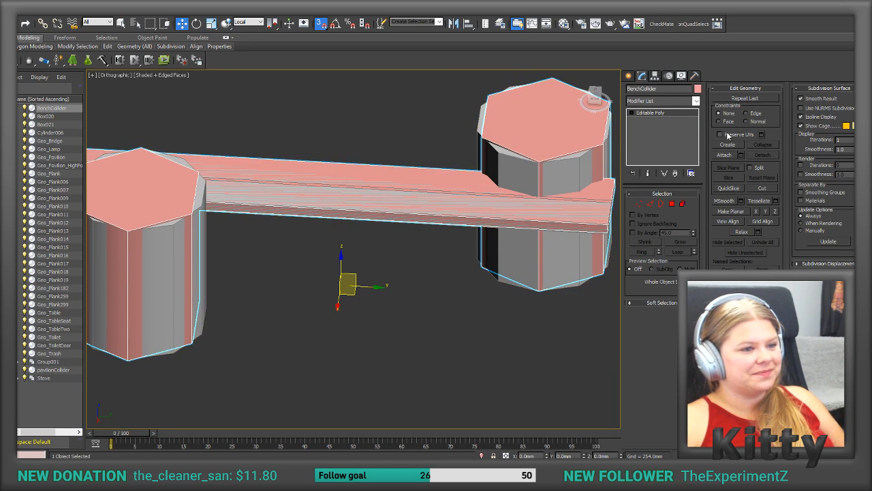
# Step: Export only the Geo_TableSeat bench mesh, overwriting Bench.FBX with the current FBX export settings
pyautogui.click(10, 7)
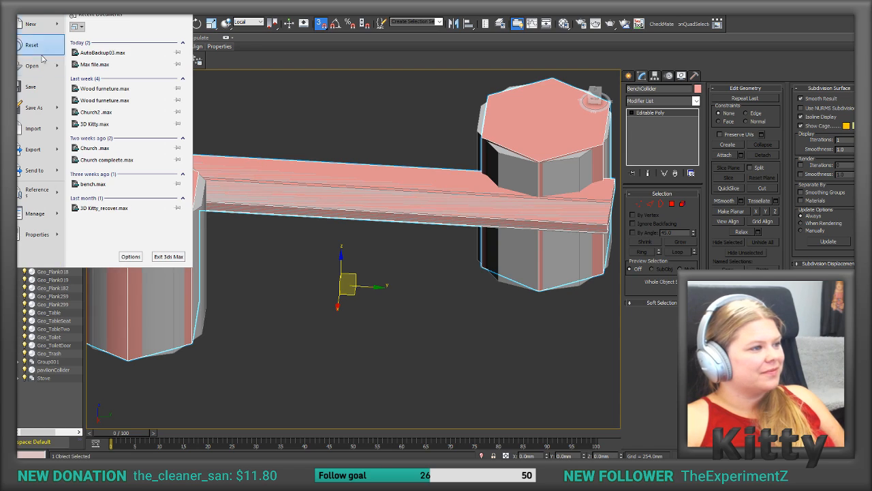
pyautogui.moveTo(56, 142)
pyautogui.click(478, 116)
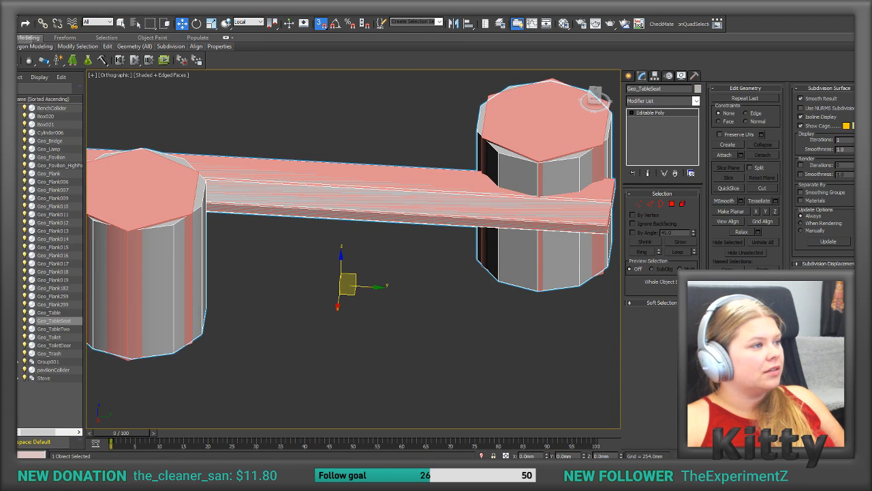
pyautogui.click(20, 20)
pyautogui.moveTo(59, 158)
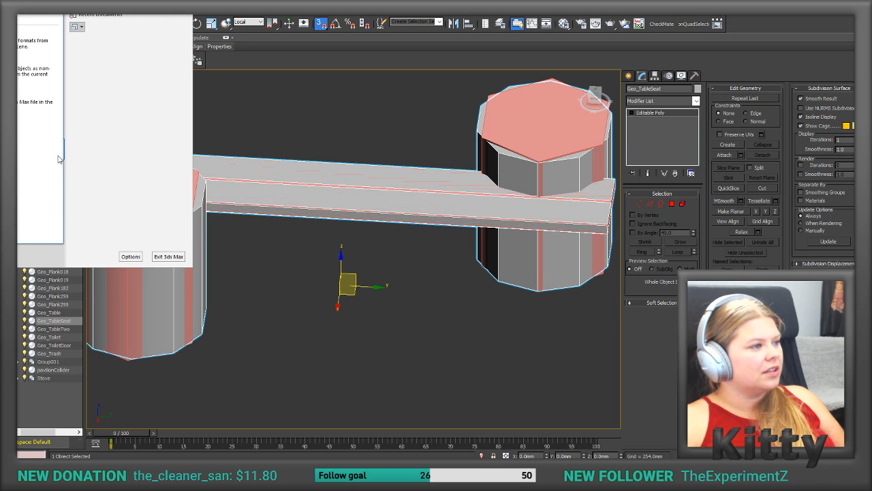
pyautogui.click(95, 68)
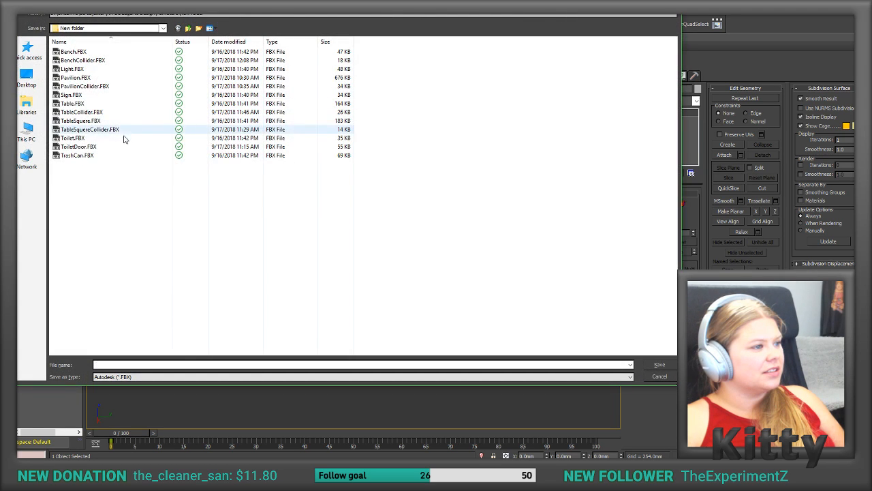
pyautogui.doubleClick(86, 54)
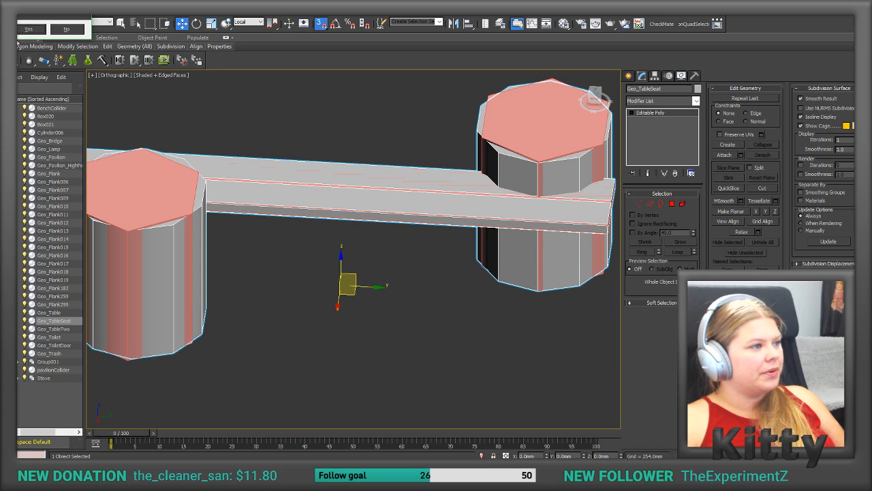
pyautogui.click(28, 29)
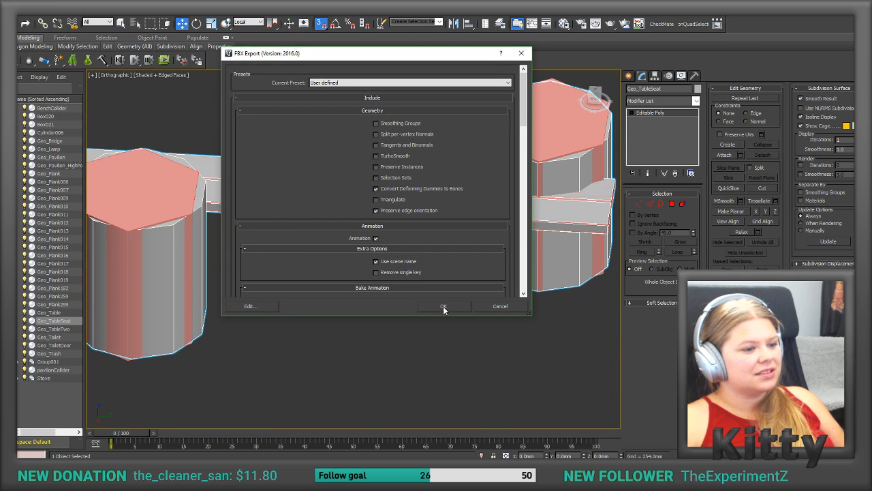
pyautogui.click(443, 306)
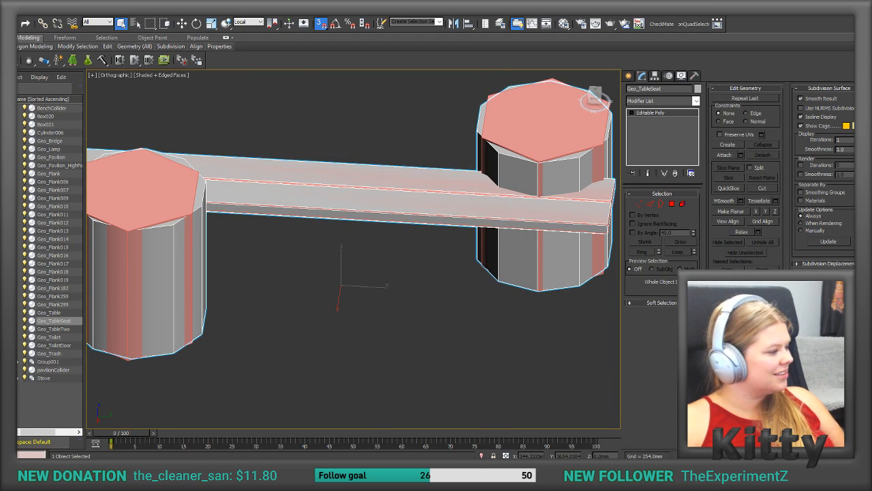
# Step: Switch to Unity and delete the outdated Bench model from the Models folder
pyautogui.hotkey('alt', 'Tab')
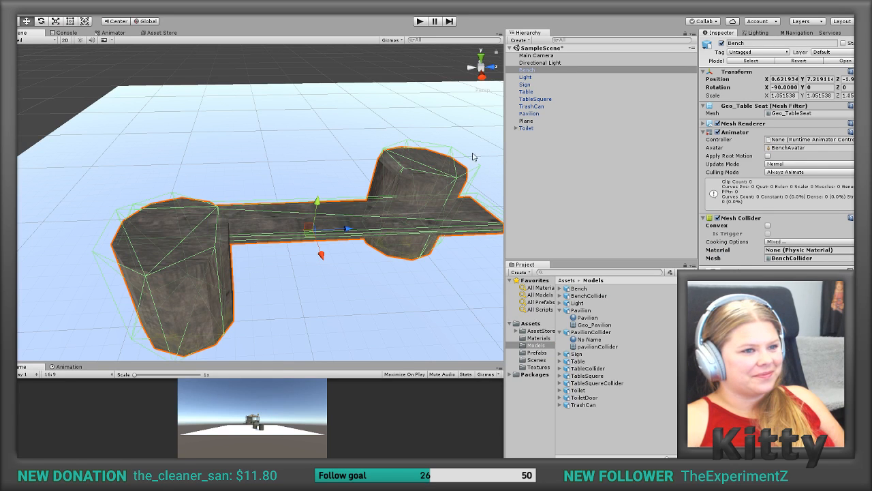
pyautogui.click(584, 290)
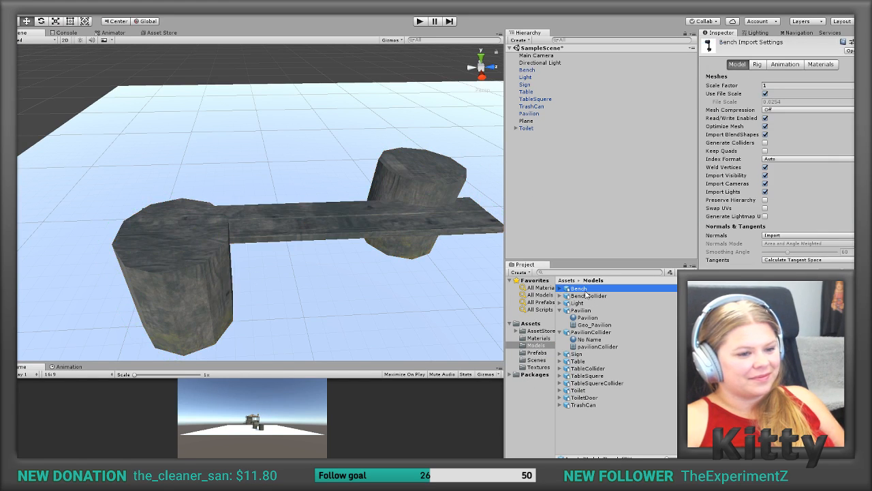
pyautogui.press('Delete')
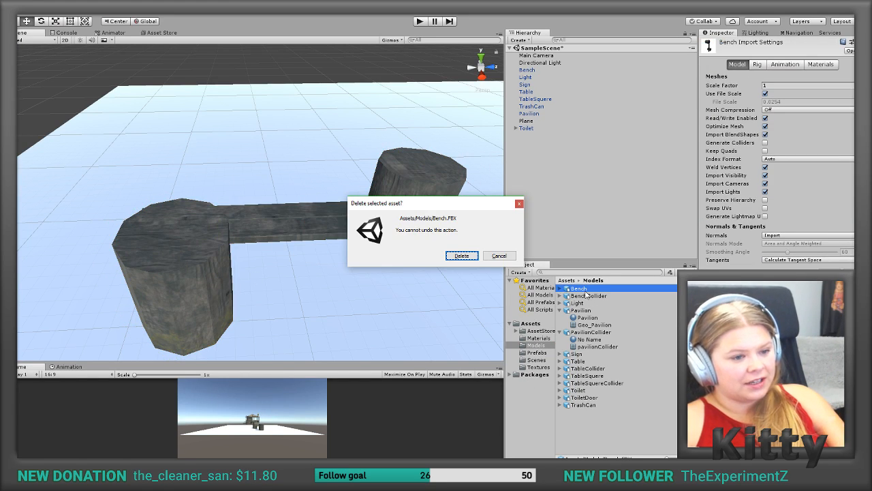
pyautogui.click(462, 257)
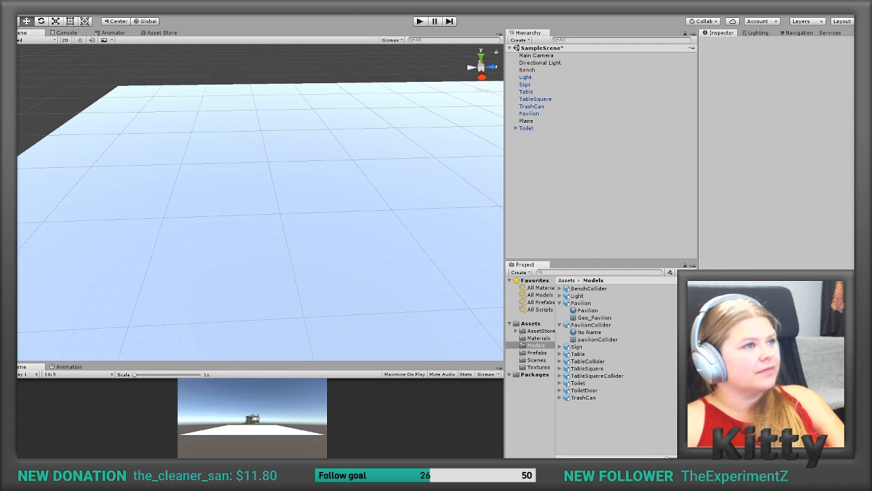
# Step: Import the re-exported bench FBX into the Models folder and inspect the collider fit on the scene's Bench
pyautogui.moveTo(444, 23); pyautogui.dragTo(597, 414)
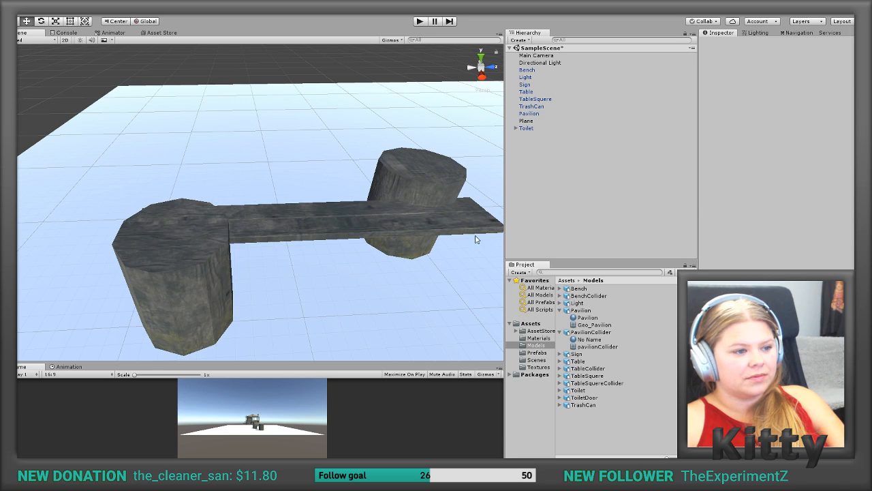
pyautogui.click(439, 230)
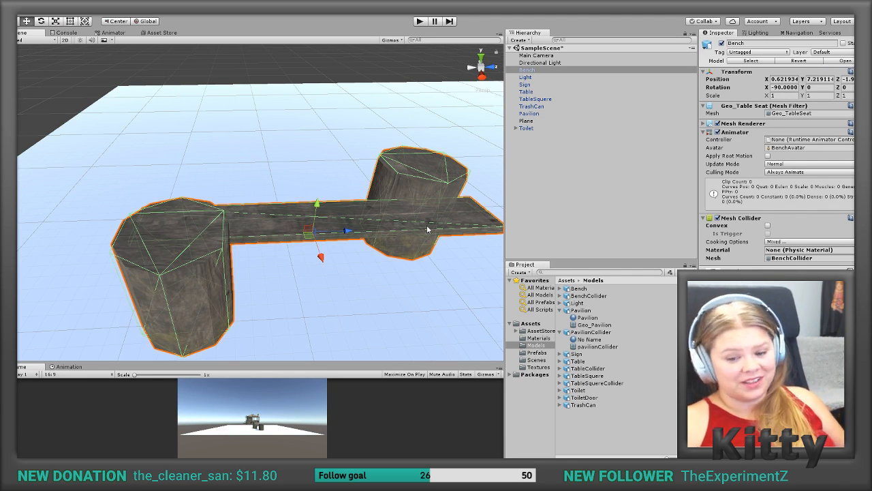
pyautogui.keyDown('alt'); pyautogui.moveTo(427, 225); pyautogui.dragTo(563, 234); pyautogui.keyUp('alt')
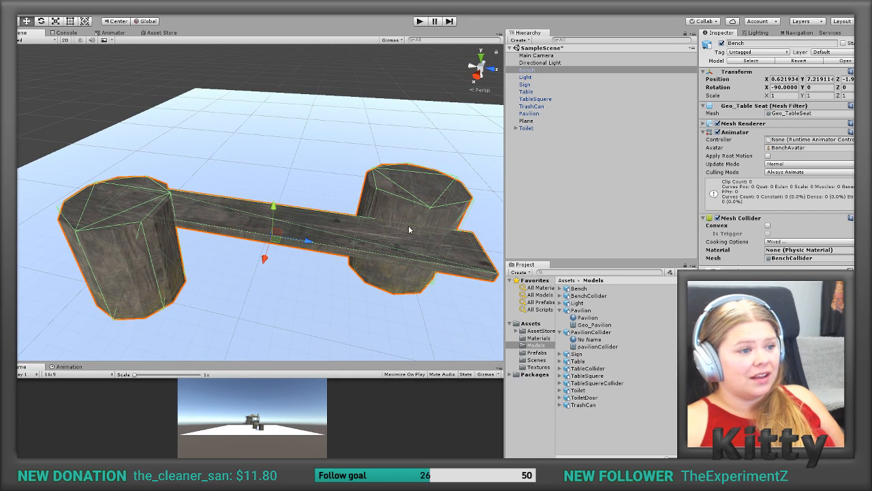
# Step: Set the Bench's position to 0, 0, 0
pyautogui.click(796, 80)
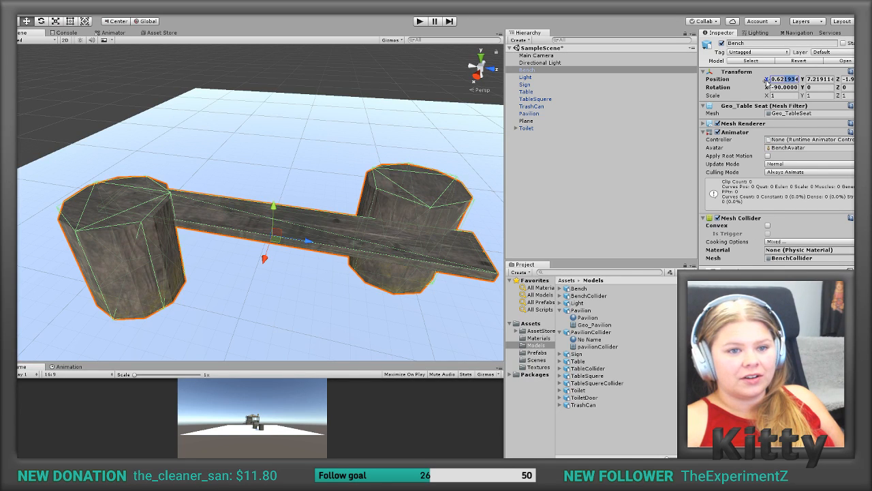
pyautogui.write('0')
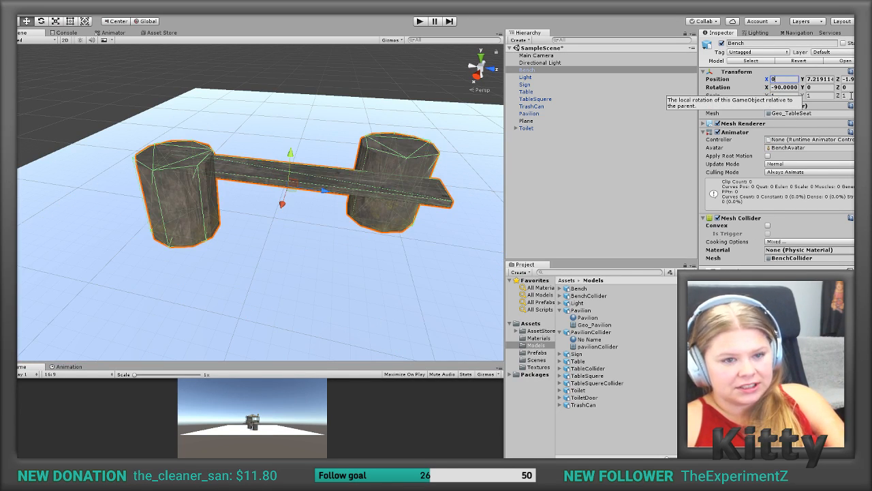
pyautogui.doubleClick(822, 80)
pyautogui.write('0')
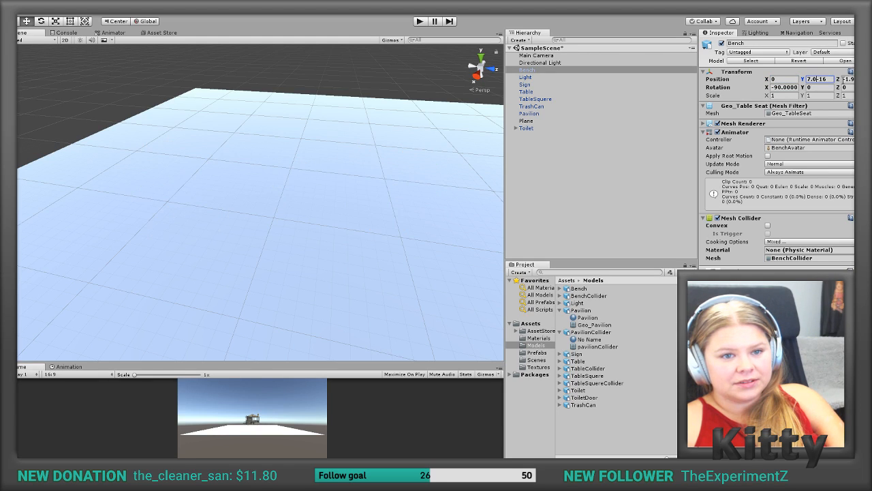
pyautogui.moveTo(830, 78); pyautogui.dragTo(777, 80)
pyautogui.write('0')
pyautogui.click(836, 78)
pyautogui.write('0')
# Step: Save the repositioned Bench from the scene as a prefab in the Prefabs folder
pyautogui.click(454, 181)
pyautogui.press('f')
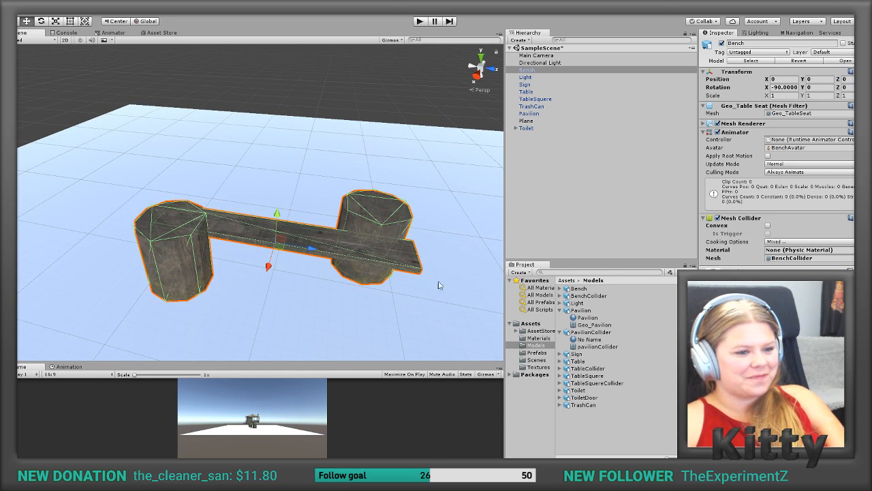
pyautogui.click(538, 353)
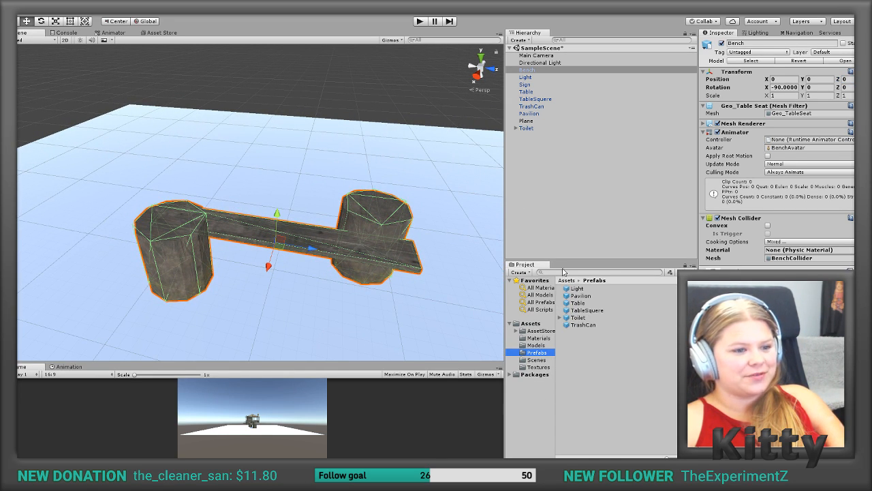
pyautogui.moveTo(527, 72); pyautogui.dragTo(586, 344)
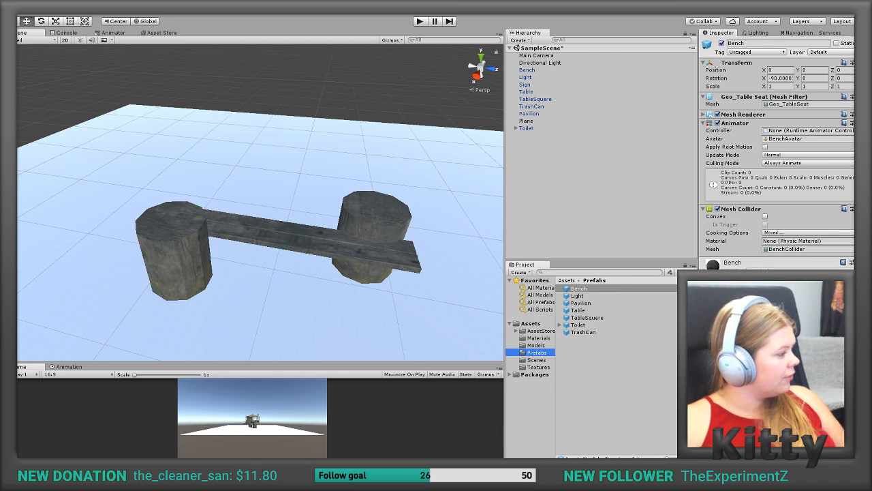
# Step: Switch to Photoshop and open Furnetures6_Light_AlbedoTransparency.png from the Furneture Texture folder, leaving its colour profile as is
pyautogui.hotkey('alt', 'Tab')
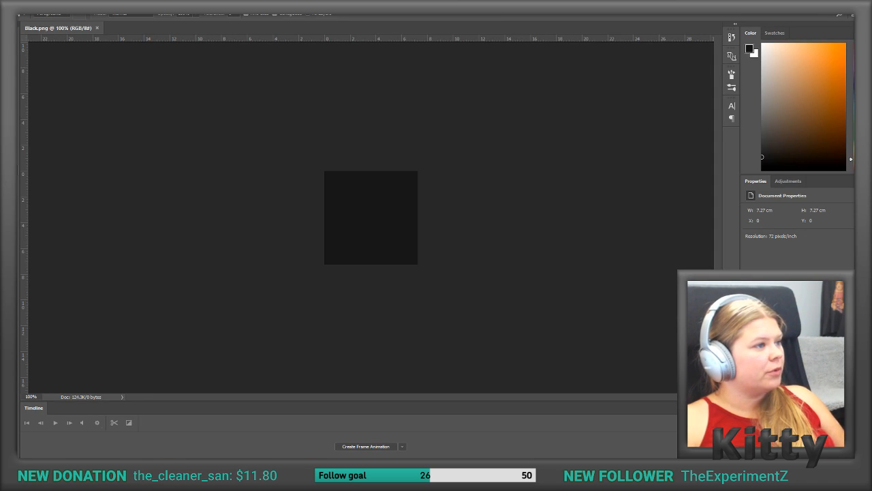
pyautogui.click(26, 3)
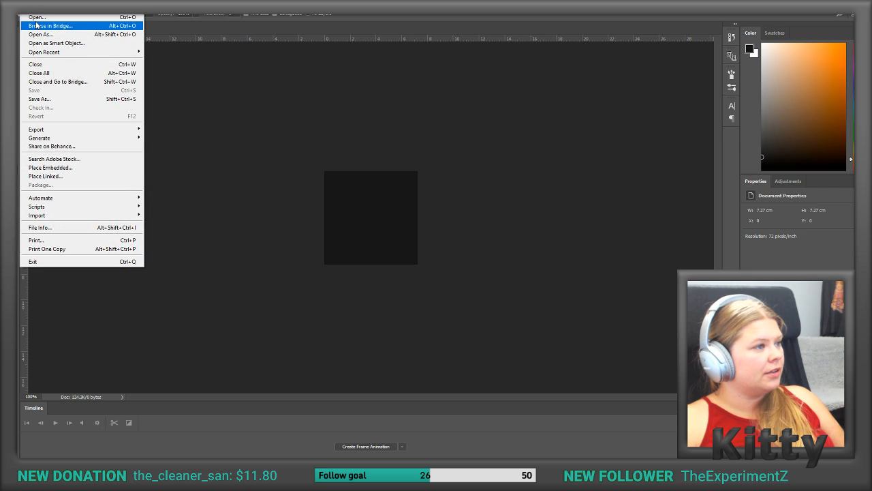
pyautogui.click(37, 18)
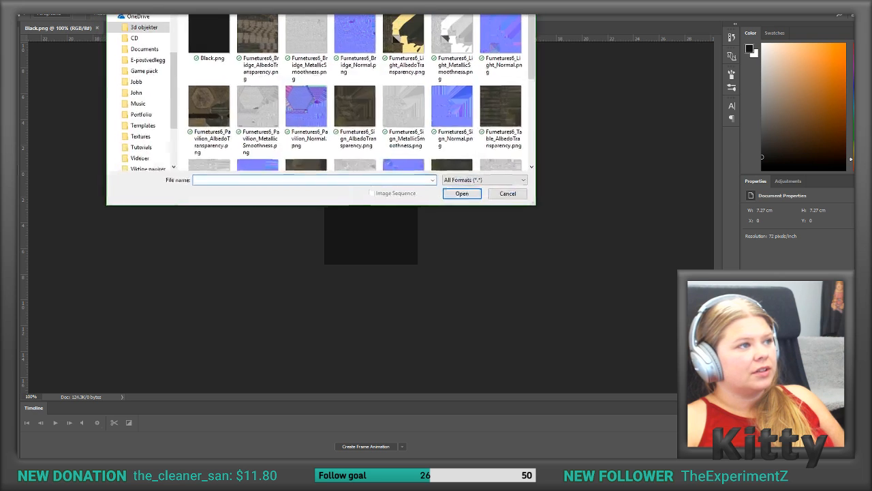
pyautogui.scroll(3, 127, 88)
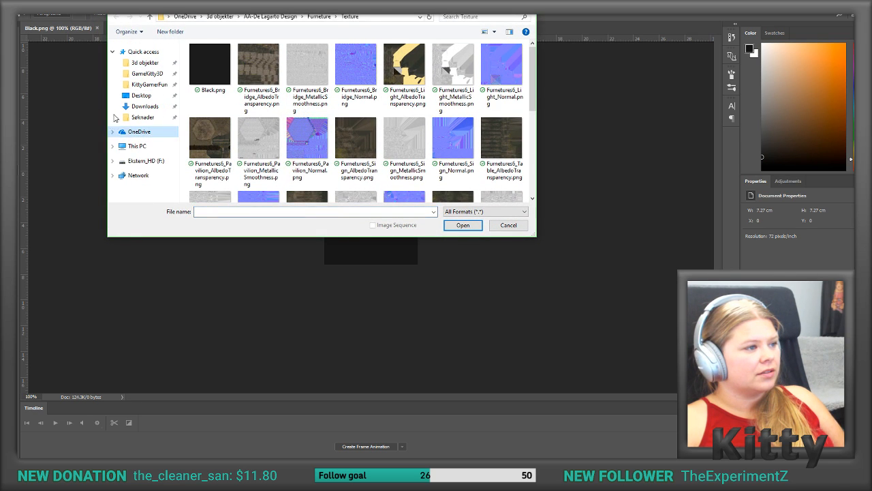
pyautogui.click(145, 62)
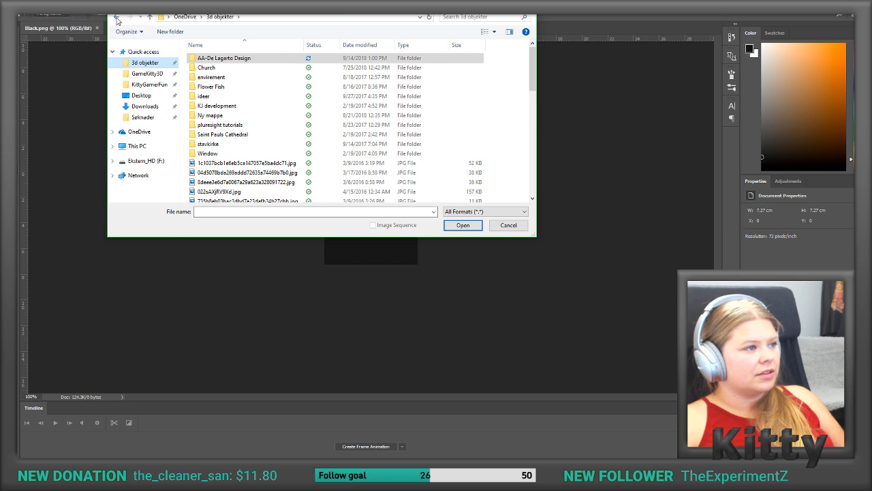
pyautogui.click(116, 17)
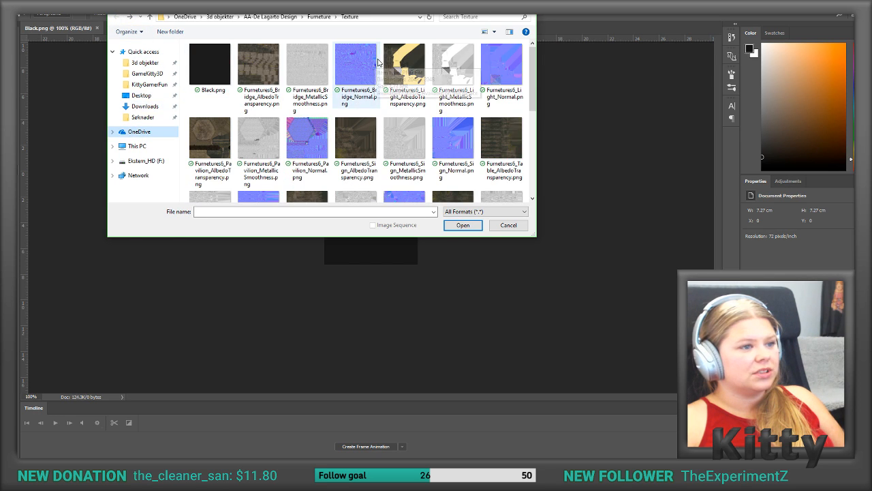
pyautogui.moveTo(537, 239); pyautogui.dragTo(677, 364)
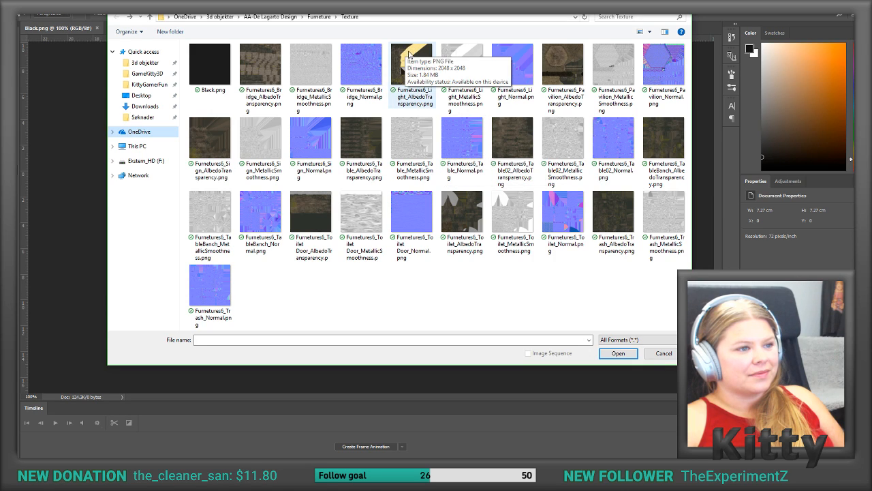
pyautogui.doubleClick(405, 68)
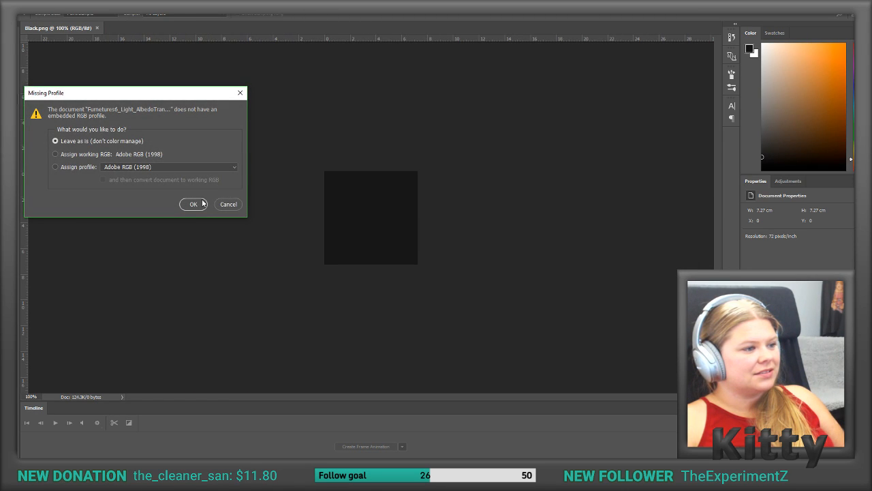
pyautogui.click(193, 203)
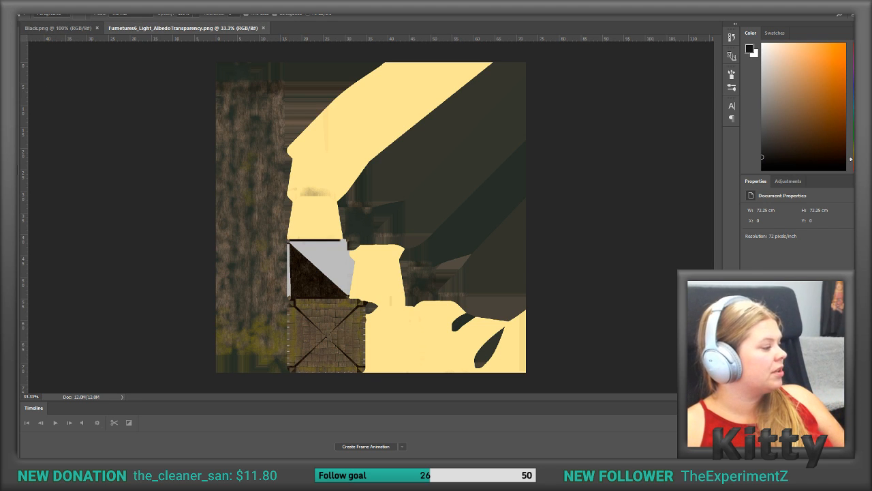
# Step: Switch to 3ds Max, select the Geo_Lamp model and open its UV layout in the UV editor
pyautogui.hotkey('alt', 'Tab')
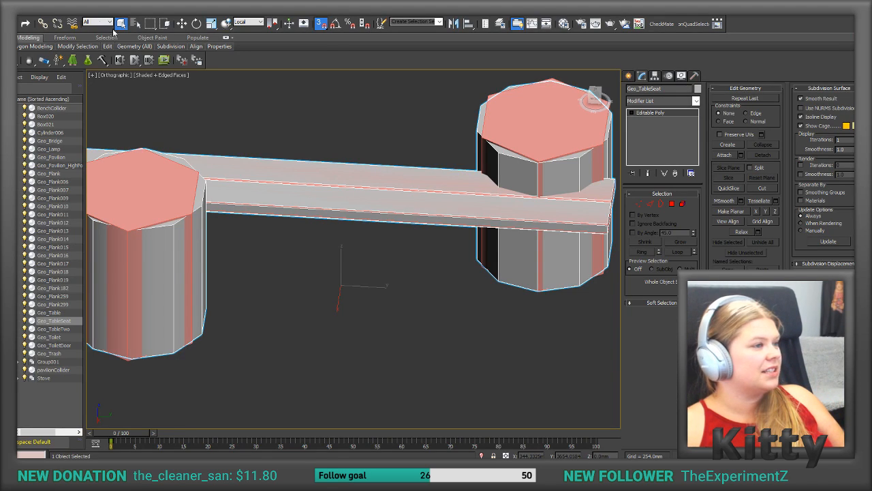
pyautogui.scroll(5, 334, 172)
pyautogui.scroll(-15, 334, 172)
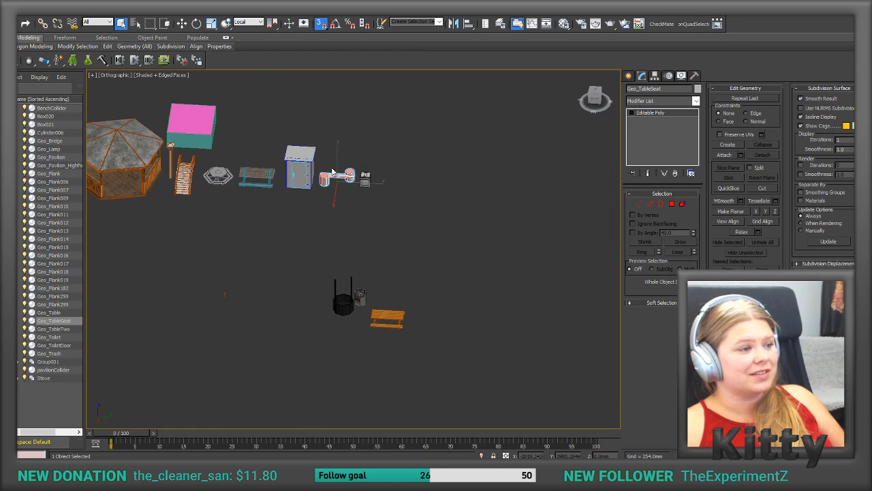
pyautogui.moveTo(334, 172); pyautogui.dragTo(365, 175, button='middle')
pyautogui.click(203, 161)
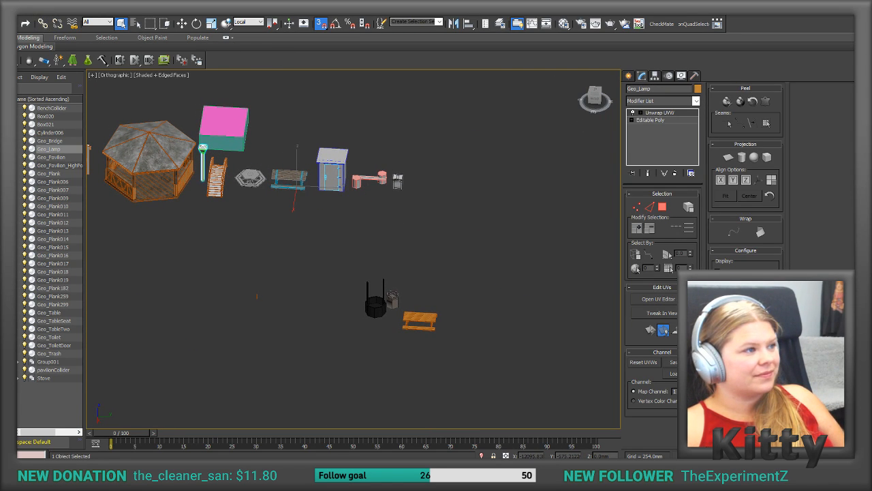
pyautogui.click(658, 298)
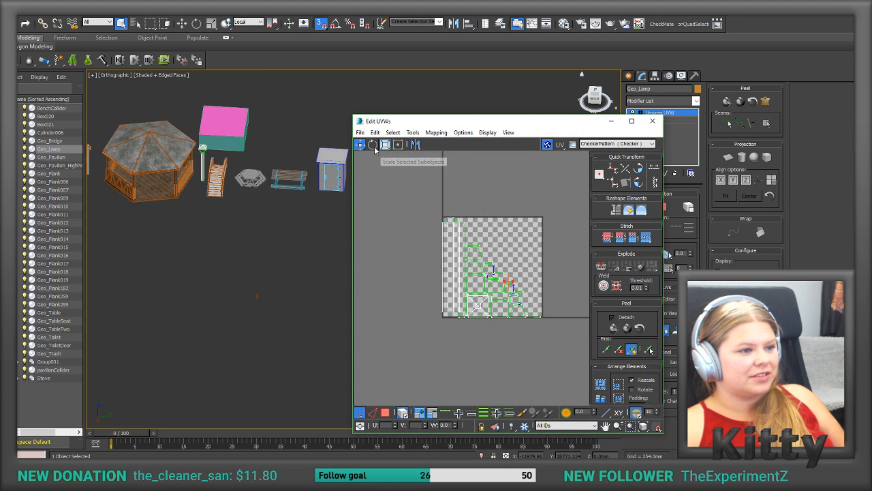
# Step: Render the lamp's UV template at a width and height of 2048
pyautogui.click(413, 132)
pyautogui.click(438, 298)
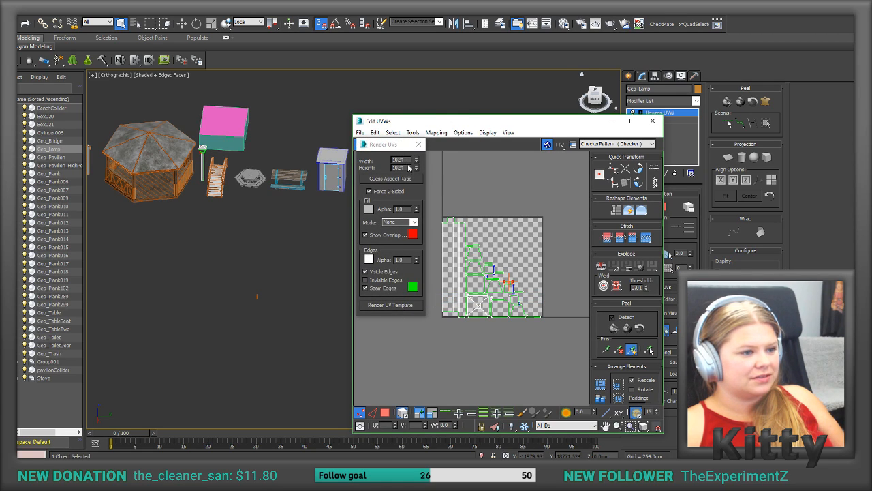
pyautogui.moveTo(410, 162); pyautogui.dragTo(382, 162)
pyautogui.click(646, 167)
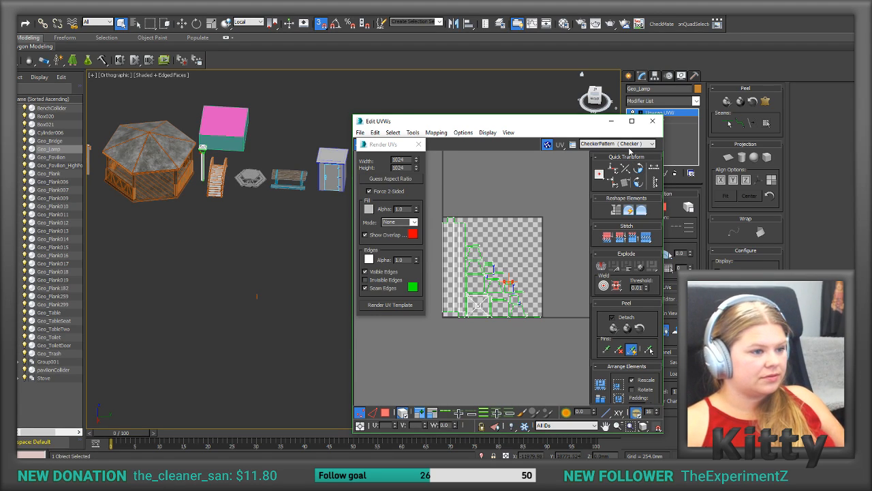
pyautogui.moveTo(407, 159); pyautogui.dragTo(387, 160)
pyautogui.write('2048')
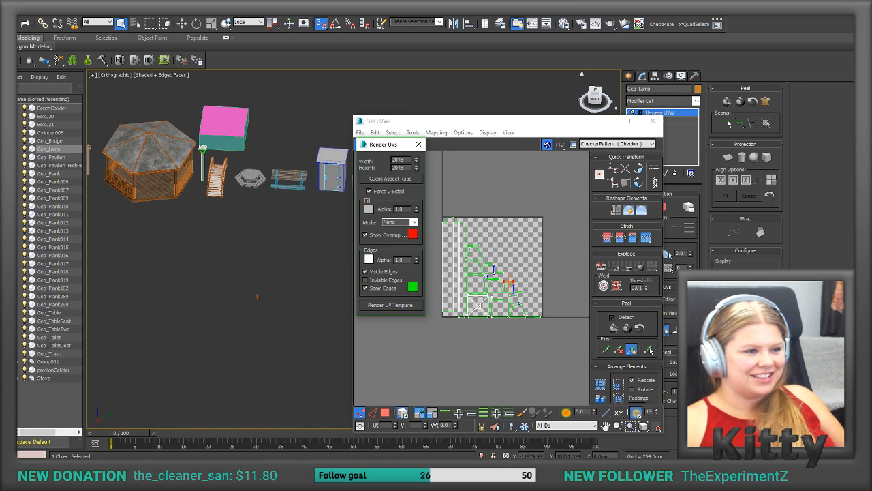
pyautogui.click(373, 331)
pyautogui.click(385, 304)
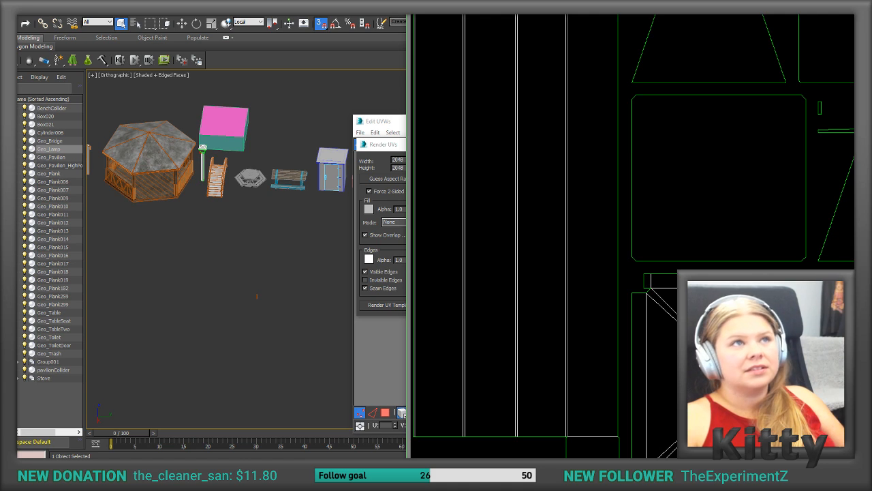
# Step: Save the rendered UV template as Uv light.png and close the rendered image
pyautogui.moveTo(818, 2); pyautogui.dragTo(177, 7)
pyautogui.moveTo(409, 41); pyautogui.dragTo(404, 421, button='middle')
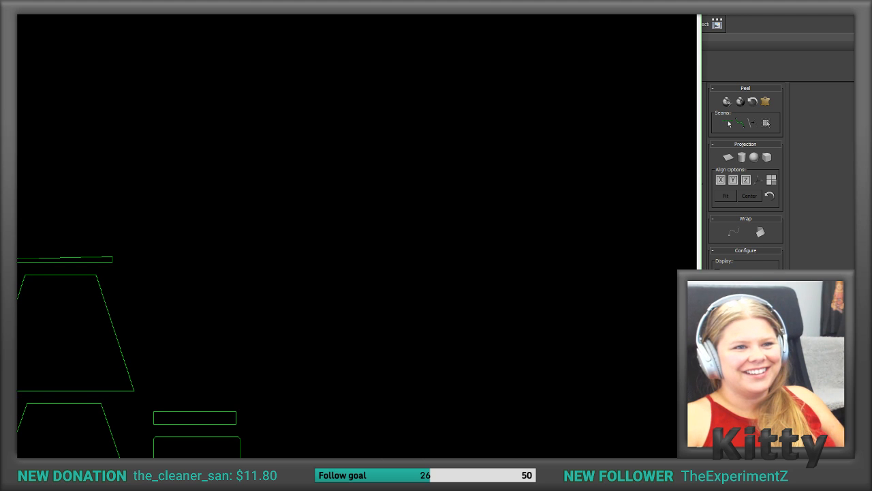
pyautogui.click(691, 5)
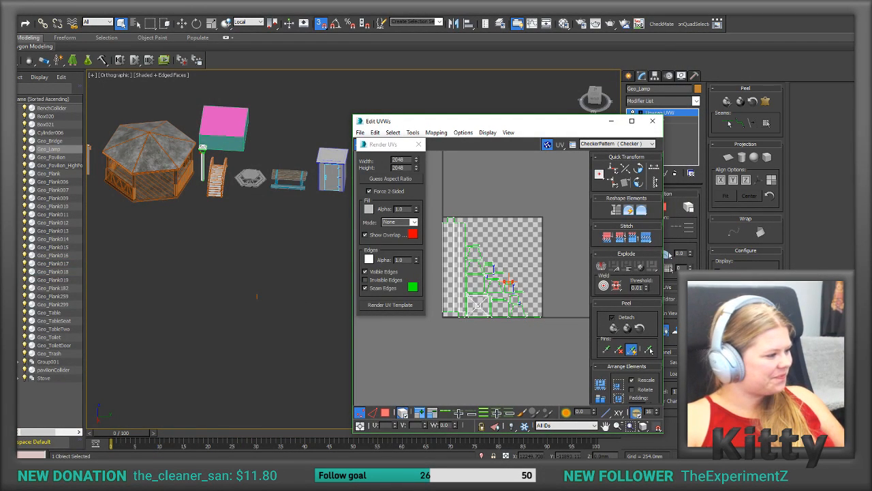
# Step: Switch to Photoshop and place Uv light.png as an embedded smart object over the lamp's albedo texture
pyautogui.hotkey('alt', 'Tab')
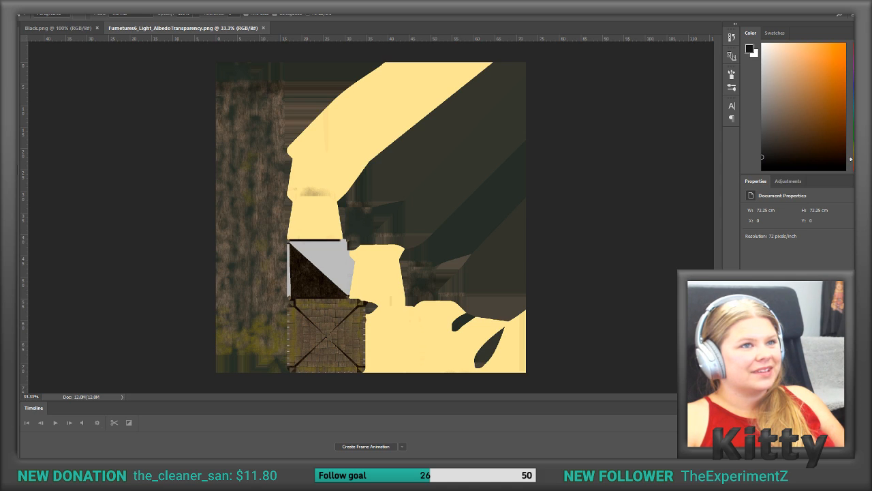
pyautogui.moveTo(488, 120); pyautogui.dragTo(420, 196)
pyautogui.press('Return')
# Step: Examine how the UV outlines line up with the painted areas of the lamp's albedo texture
pyautogui.keyDown('alt'); pyautogui.scroll(2, 389, 205); pyautogui.keyUp('alt')
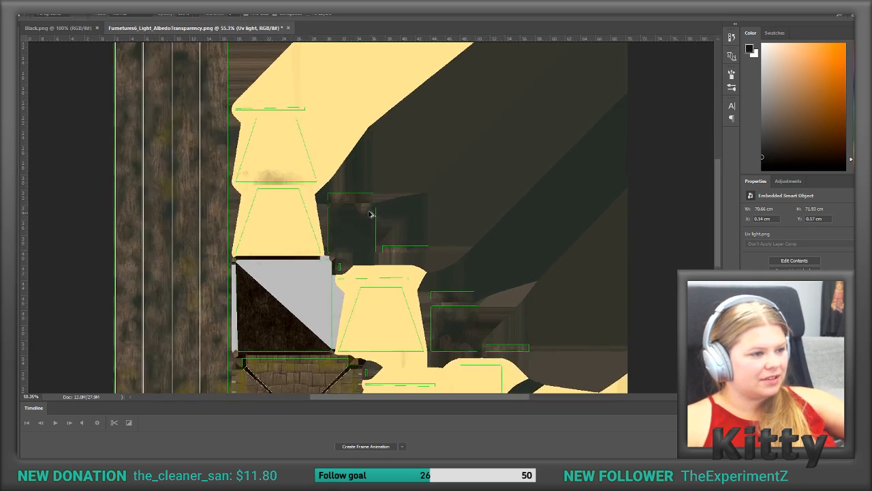
pyautogui.keyDown('alt'); pyautogui.scroll(1, 372, 215); pyautogui.keyUp('alt')
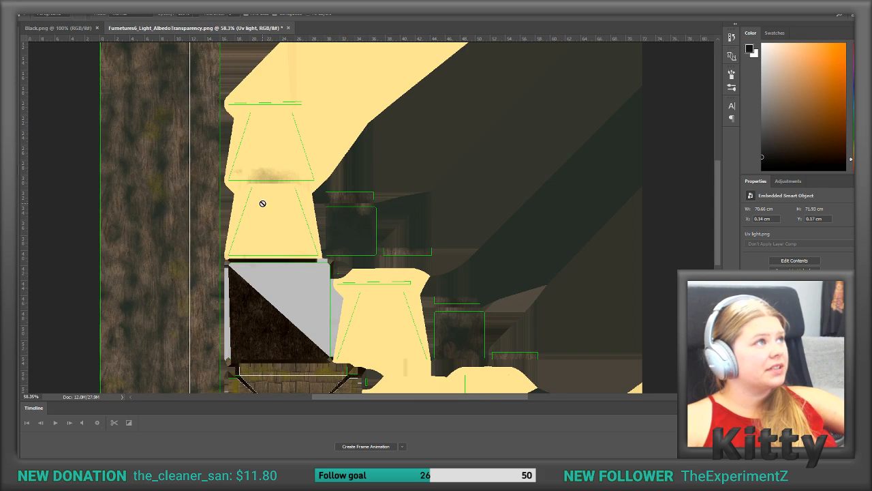
pyautogui.keyDown('alt'); pyautogui.scroll(-2, 362, 262); pyautogui.keyUp('alt')
pyautogui.keyDown('alt'); pyautogui.scroll(3, 368, 355); pyautogui.keyUp('alt')
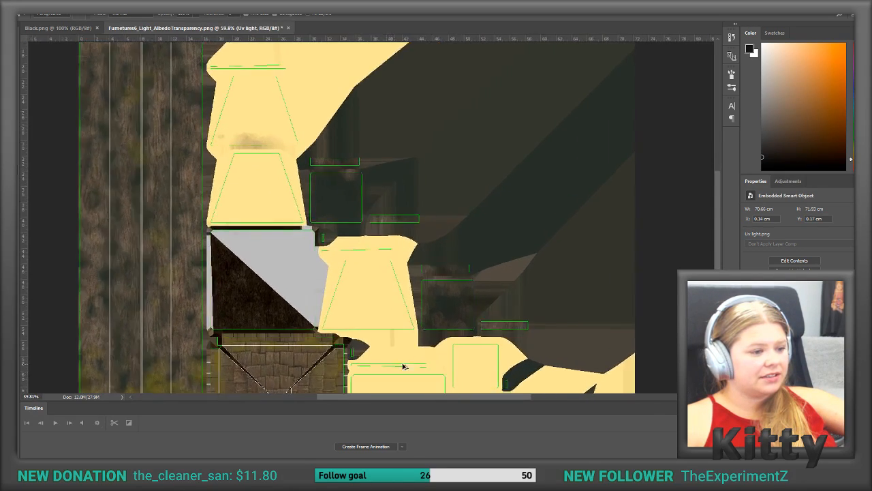
pyautogui.keyDown('alt'); pyautogui.scroll(1, 398, 367); pyautogui.keyUp('alt')
pyautogui.keyDown('alt'); pyautogui.scroll(-2, 458, 330); pyautogui.keyUp('alt')
pyautogui.scroll(-1, 460, 312)
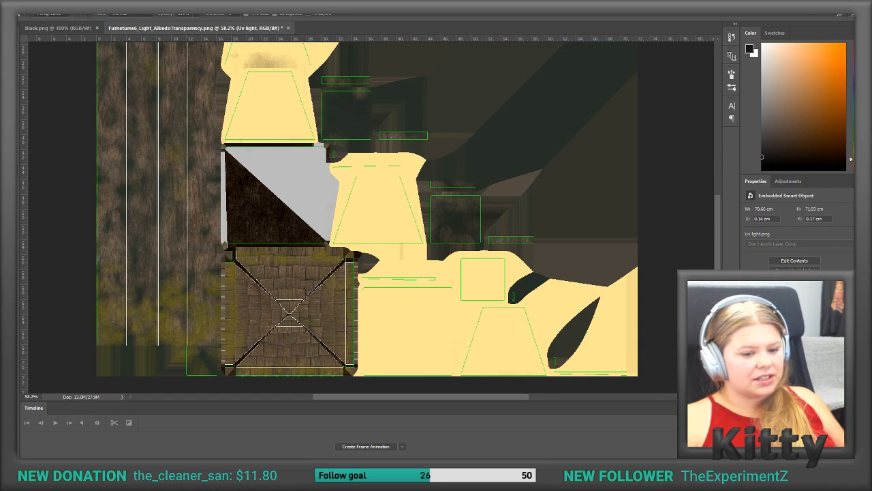
# Step: Add a layer beneath the UV template, fill it with near-black, and lower its opacity so the albedo texture shows through
pyautogui.click(784, 396)
pyautogui.click(822, 452)
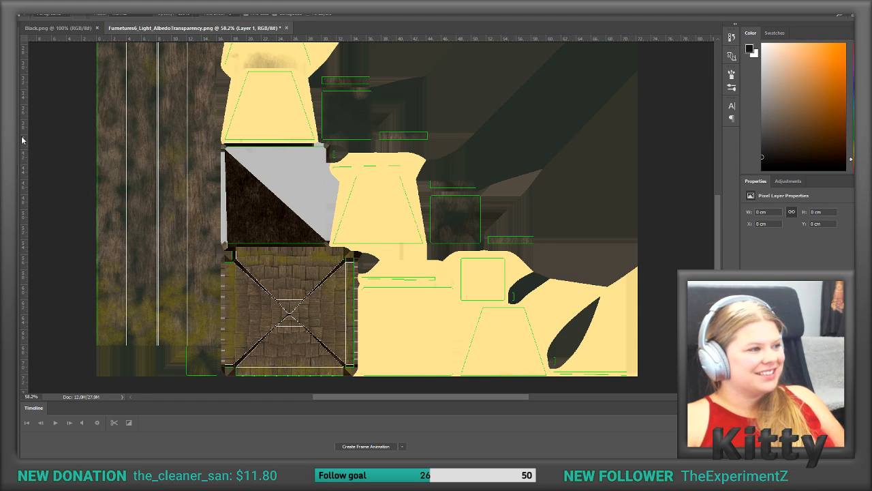
pyautogui.click(12, 77)
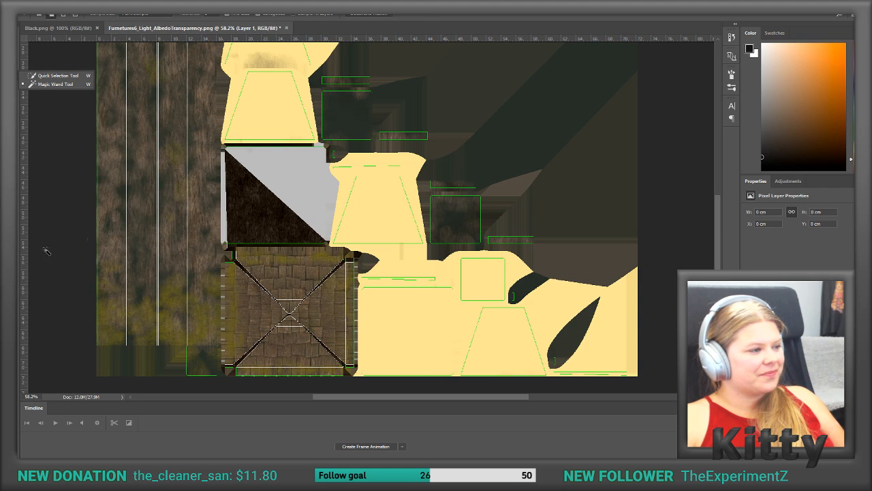
pyautogui.click(12, 169)
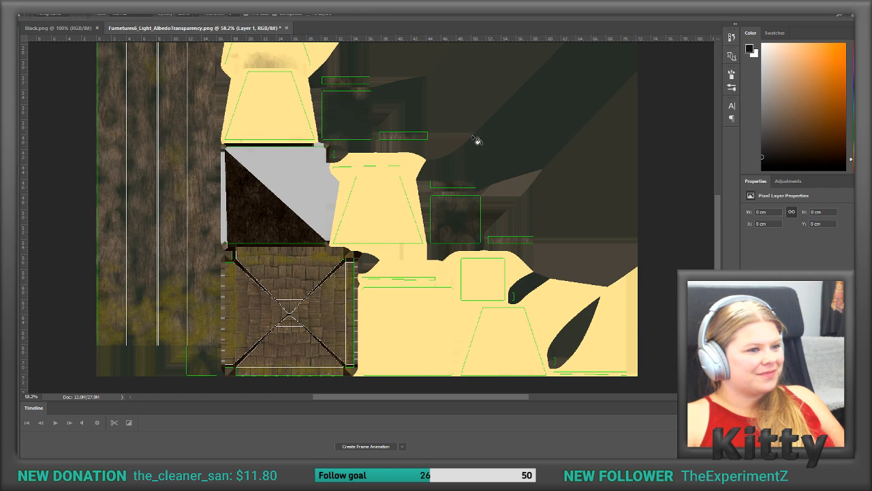
pyautogui.click(474, 138)
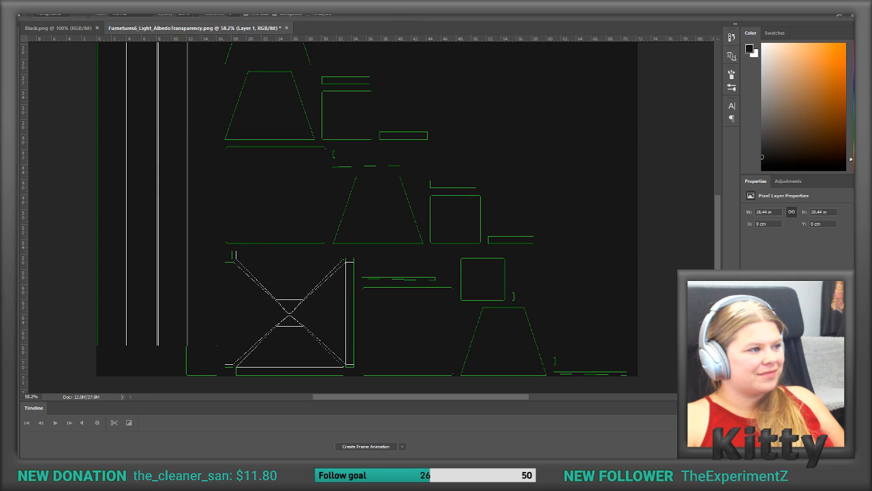
pyautogui.click(12, 76)
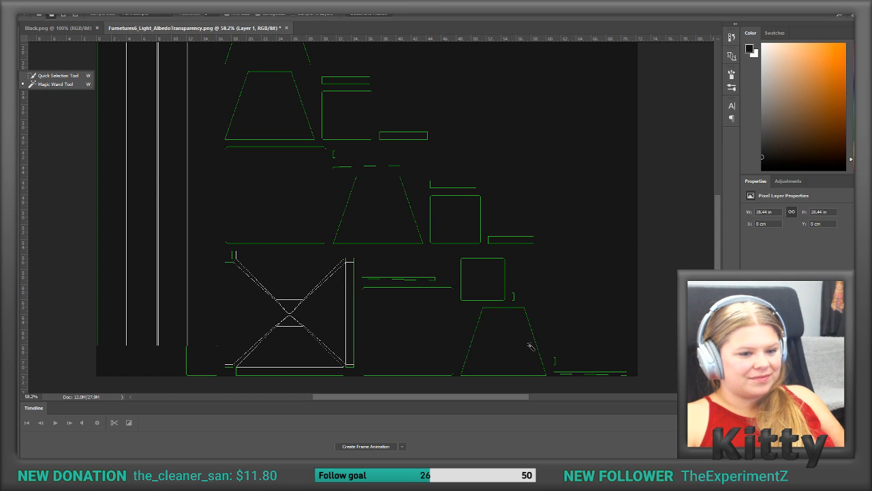
pyautogui.click(56, 84)
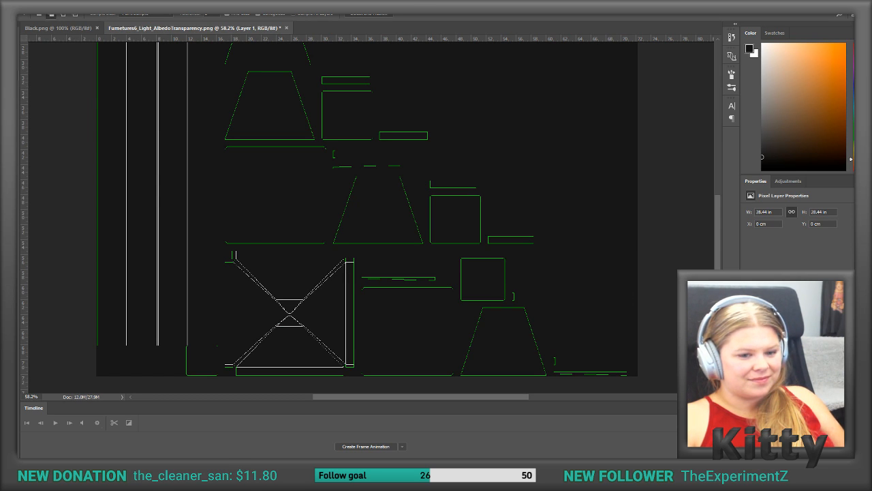
pyautogui.press('Delete')
pyautogui.hotkey('ctrl', 'a')
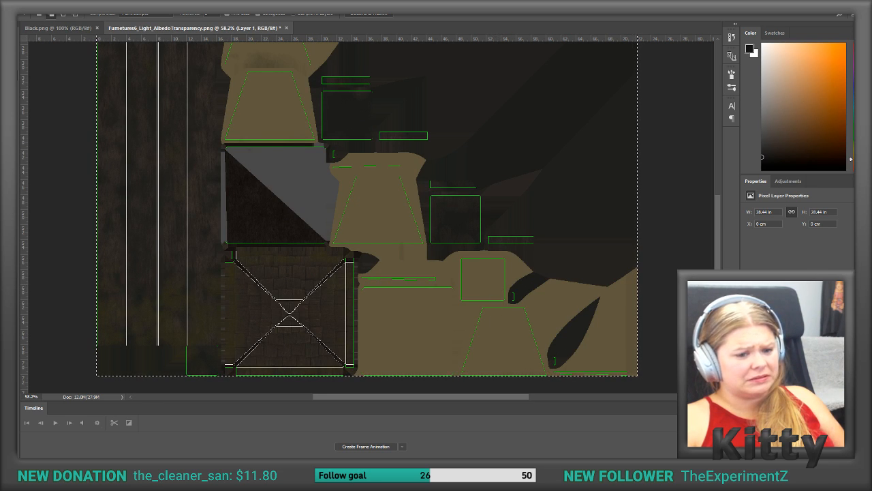
# Step: Select the insides of the trapezoid and square glass-panel outlines on the Uv light layer with the Magic Wand
pyautogui.keyDown('ctrl'); pyautogui.click(496, 300); pyautogui.keyUp('ctrl')
pyautogui.hotkey('ctrl', 'd')
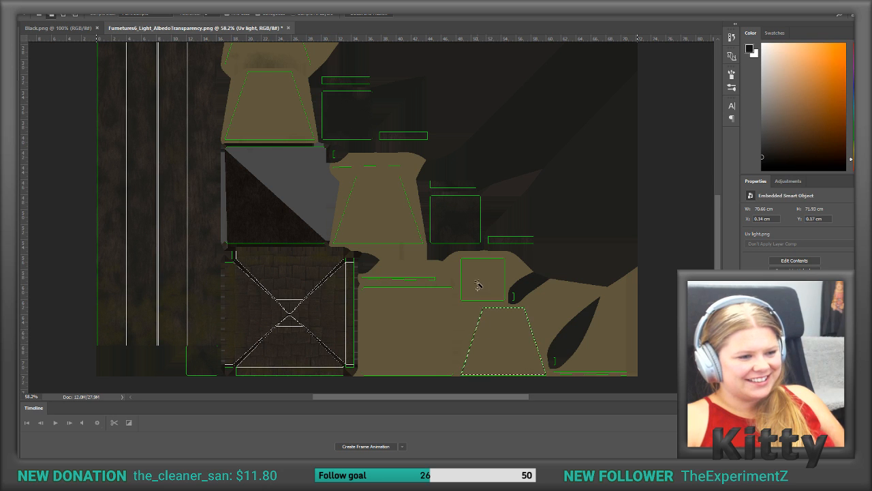
pyautogui.scroll(1, 445, 281)
pyautogui.scroll(2, 395, 259)
pyautogui.click(373, 234)
pyautogui.scroll(1, 314, 191)
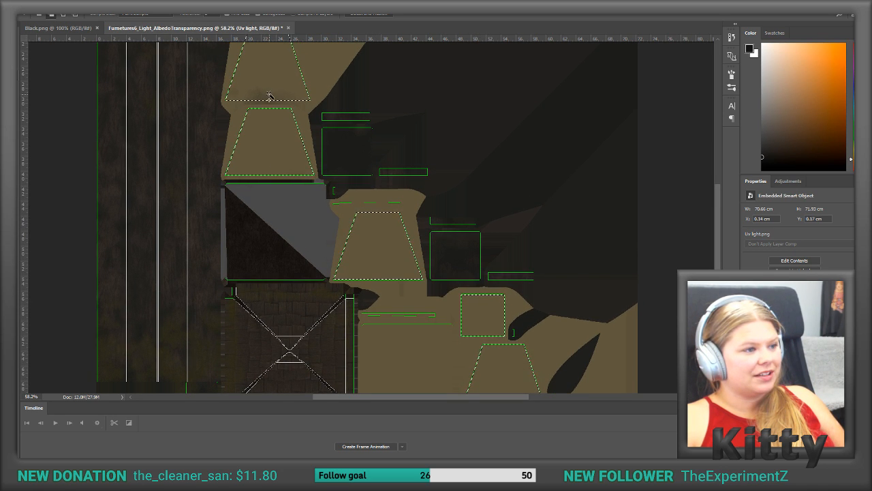
pyautogui.scroll(-1, 376, 220)
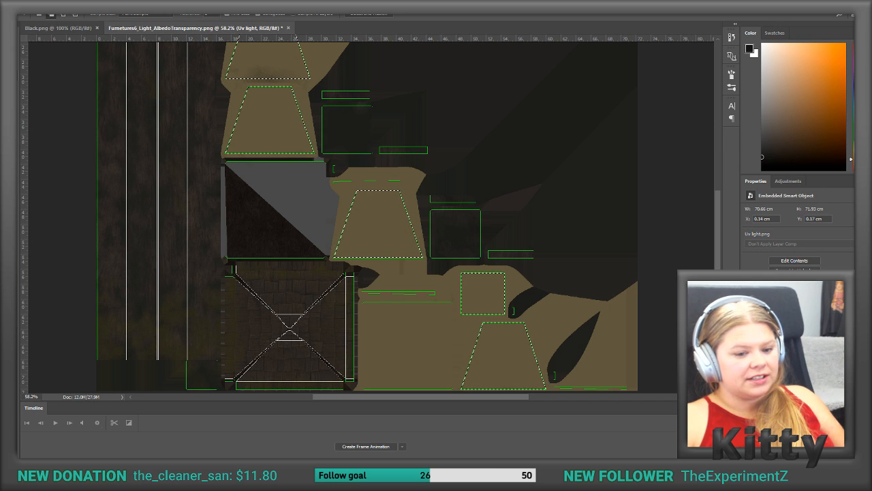
# Step: Add a new layer and set the foreground color to bright yellow, hex e3dc1c
pyautogui.hotkey('ctrl', 'shift', 'alt', 'n')
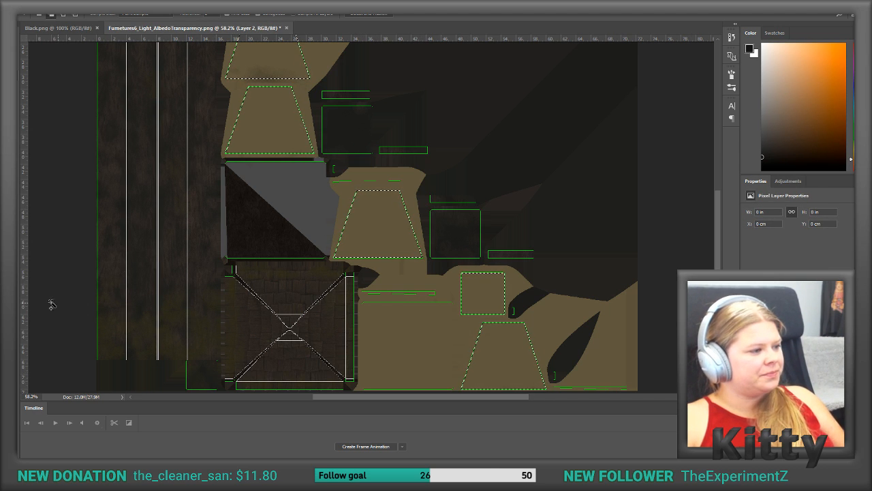
pyautogui.click(11, 294)
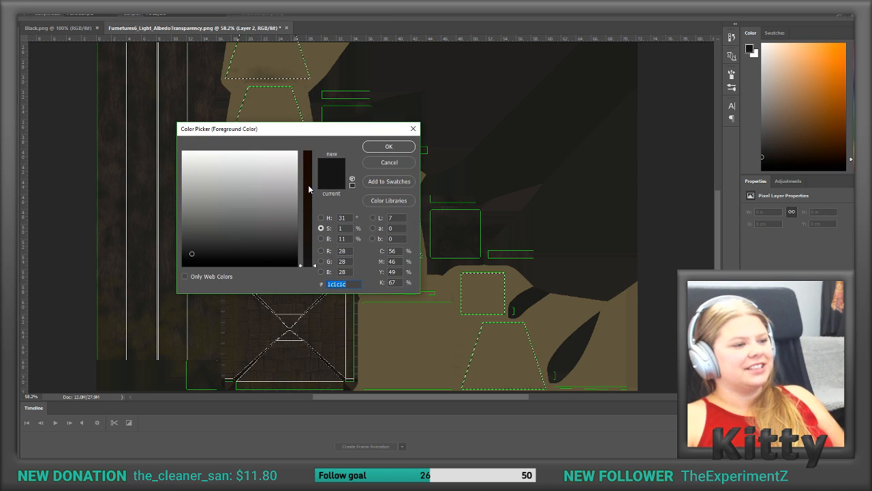
pyautogui.moveTo(264, 215)
pyautogui.mouseDown()
pyautogui.moveTo(134, 287)
pyautogui.moveTo(177, 187)
pyautogui.moveTo(214, 186)
pyautogui.moveTo(198, 215)
pyautogui.moveTo(232, 214)
pyautogui.moveTo(206, 218)
pyautogui.mouseUp()
pyautogui.moveTo(308, 263); pyautogui.dragTo(309, 171)
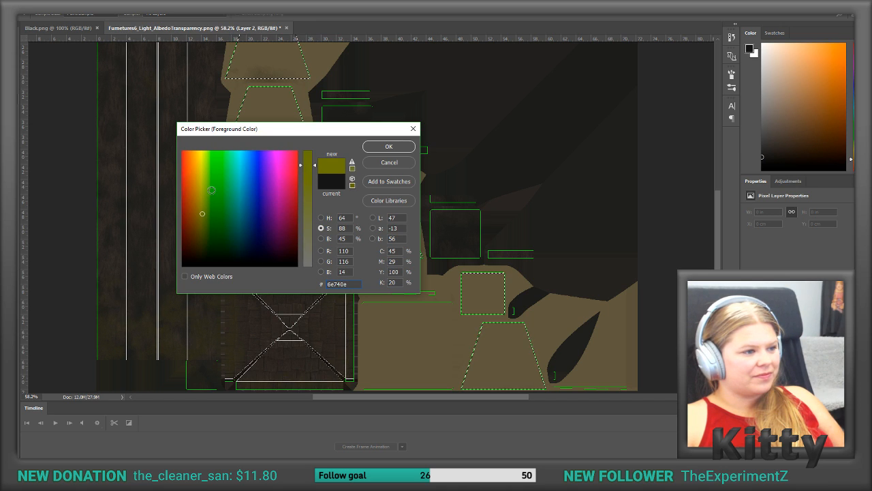
pyautogui.click(203, 167)
pyautogui.moveTo(203, 167); pyautogui.dragTo(201, 164)
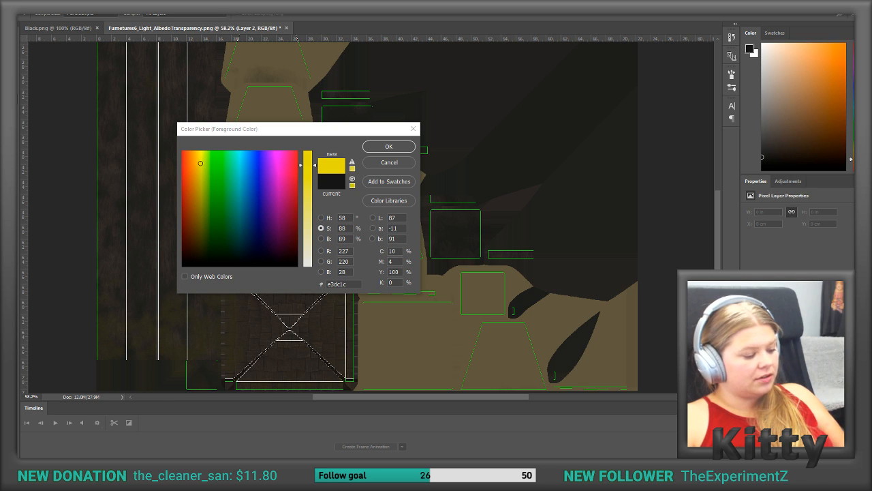
pyautogui.click(389, 147)
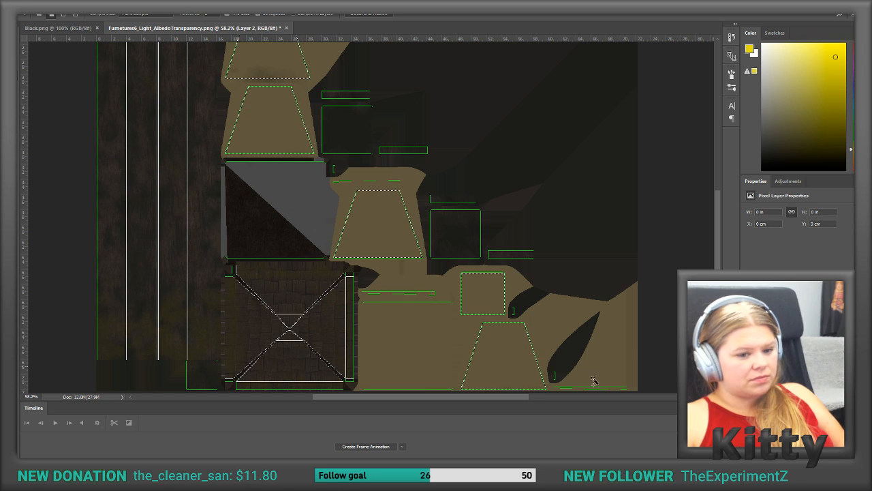
# Step: Clear the selection, paste the lit lamp reference photo on a new layer, and move it over the texture's upper-right dark area
pyautogui.hotkey('ctrl', 'd')
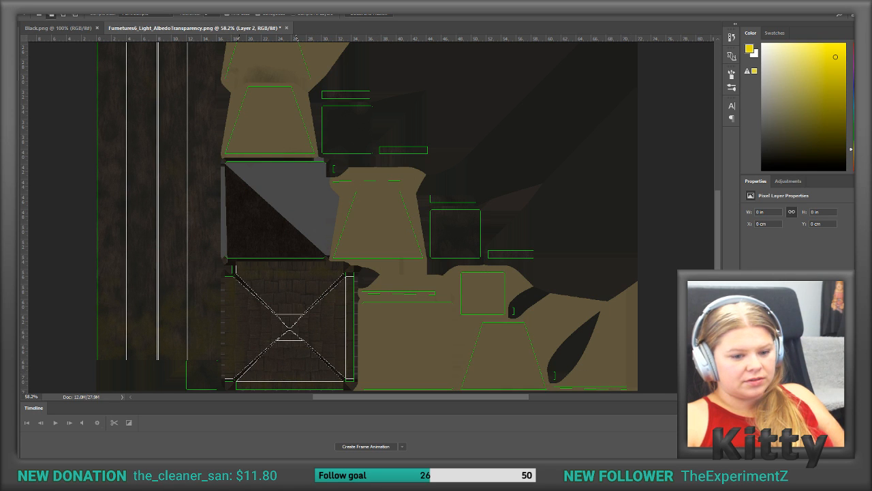
pyautogui.hotkey('ctrl', 'shift', 'alt', 'n')
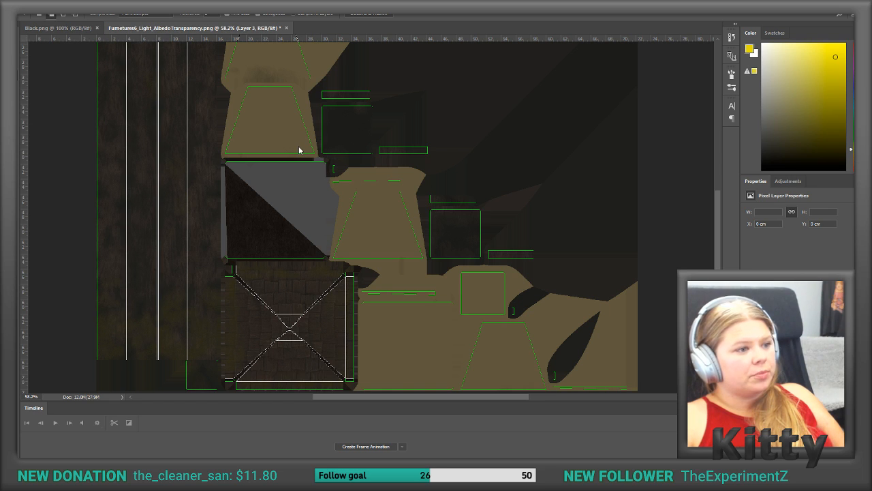
pyautogui.hotkey('ctrl', 'v')
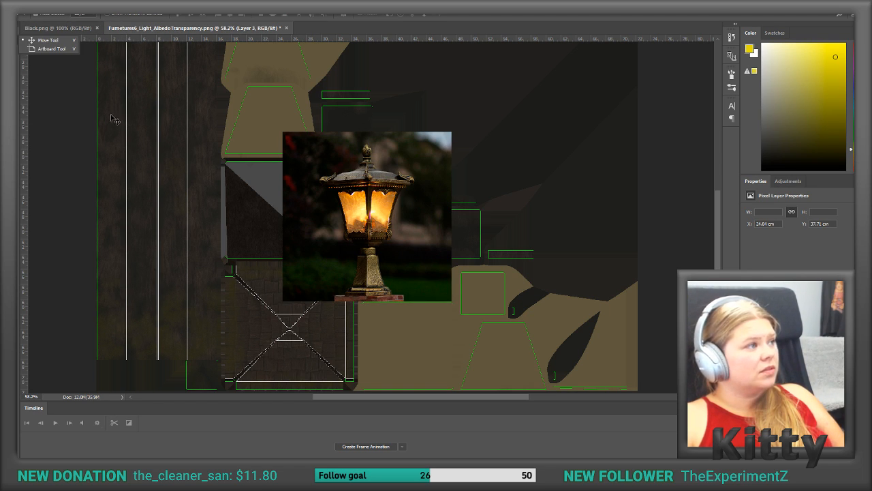
pyautogui.moveTo(382, 184); pyautogui.dragTo(555, 103)
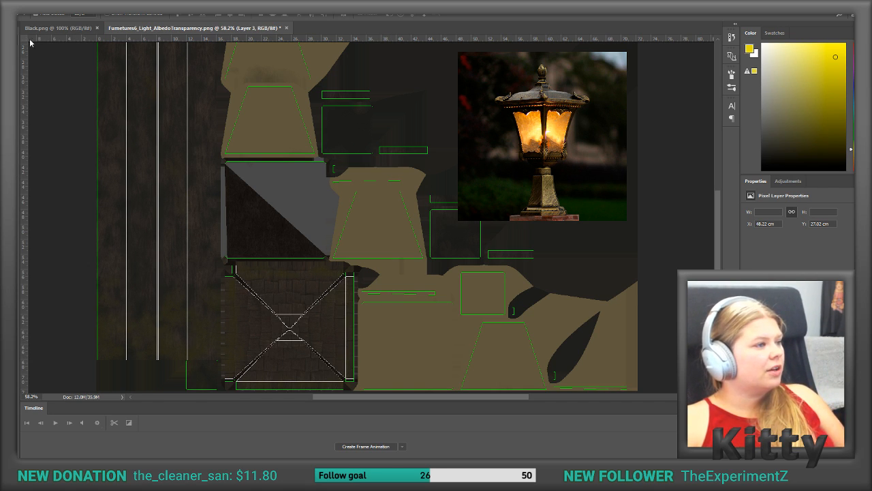
# Step: Activate the Gradient tool and open its gradient for editing, keeping the lamp photo in view
pyautogui.rightClick(17, 179)
pyautogui.click(43, 172)
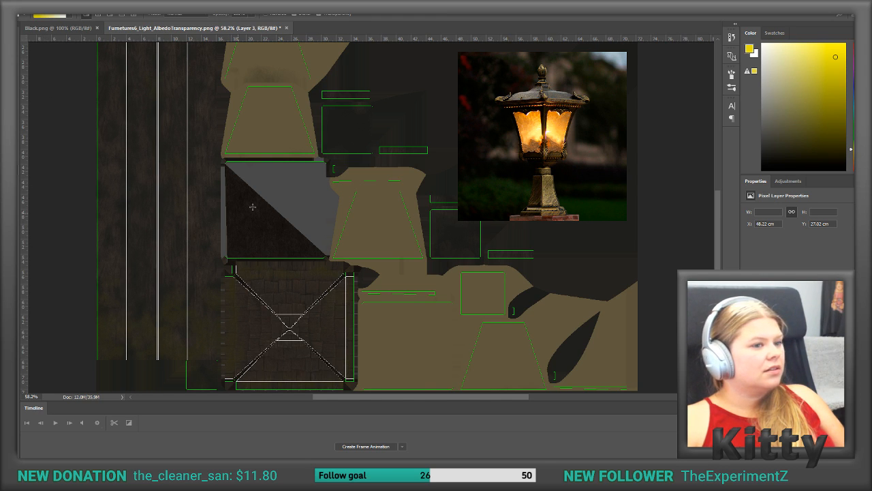
pyautogui.click(54, 16)
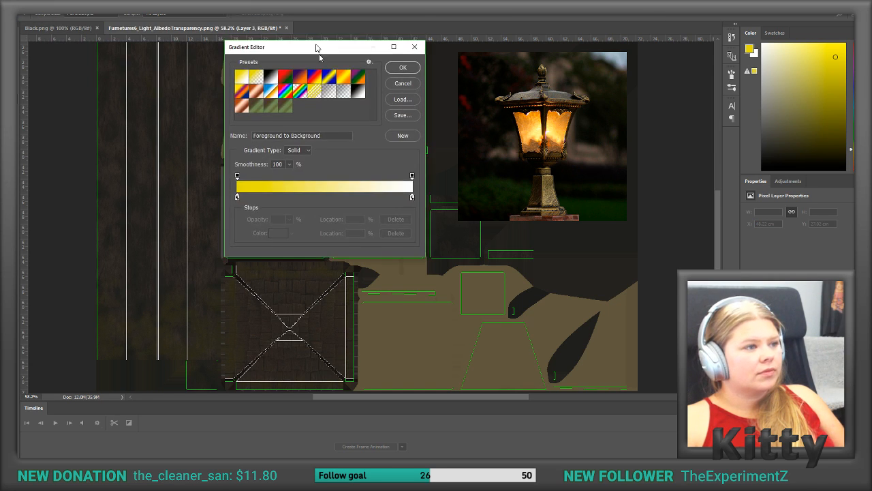
pyautogui.moveTo(317, 45); pyautogui.dragTo(332, 85)
# Step: Set the opacity of the gradient's starting stop to 10%
pyautogui.click(245, 216)
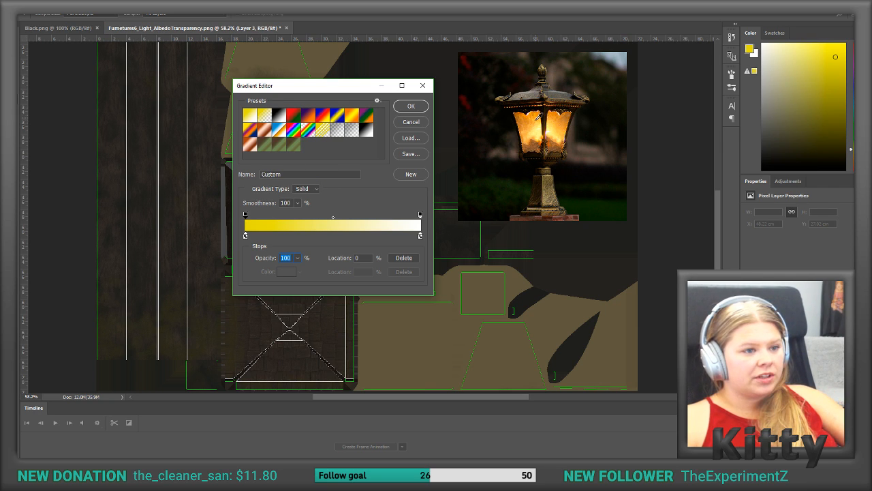
pyautogui.write('18')
pyautogui.press('Down')
pyautogui.press('Down')
pyautogui.press('Down')
pyautogui.press('Down')
pyautogui.press('Down')
pyautogui.press('Down')
pyautogui.press('Down')
pyautogui.press('Down')
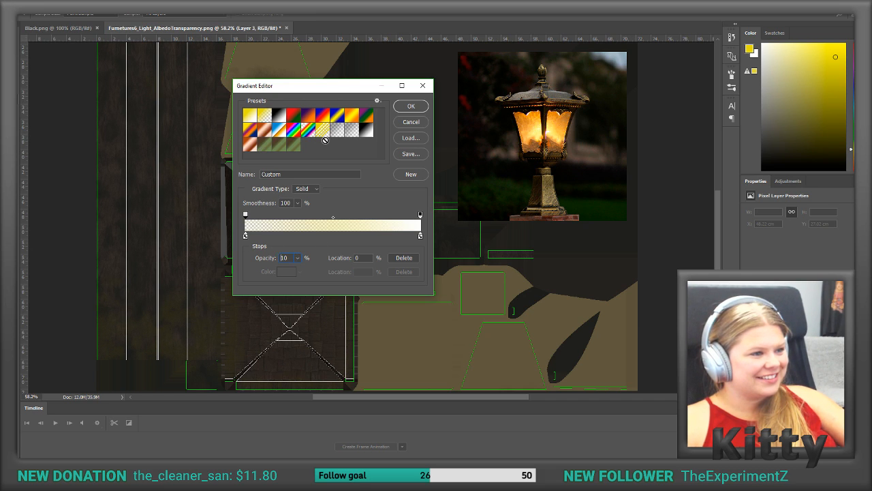
# Step: Apply the Orange, Yellow, Orange preset and set its first color stop to brown 7e5633, sampled from the lamp photo
pyautogui.click(352, 115)
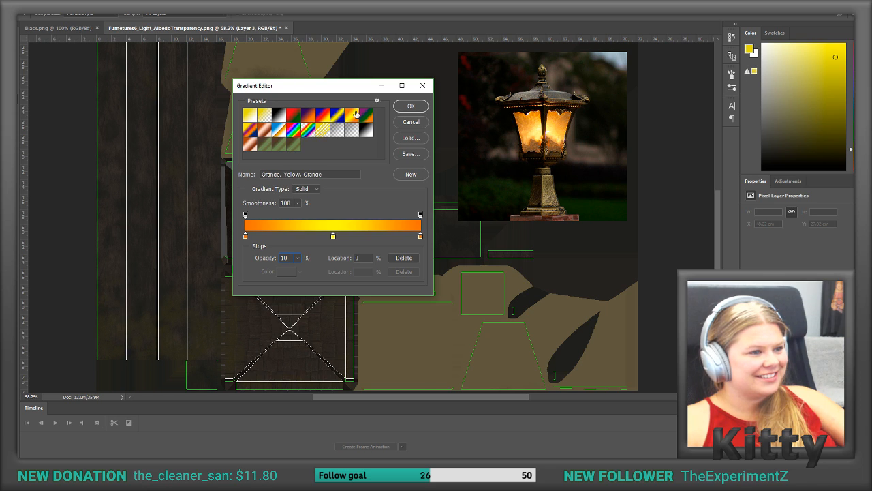
pyautogui.click(246, 236)
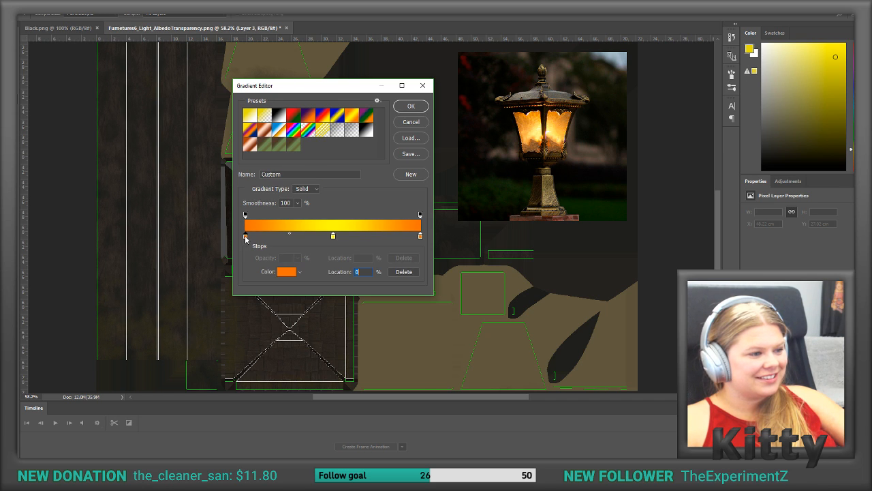
pyautogui.click(286, 271)
pyautogui.click(536, 134)
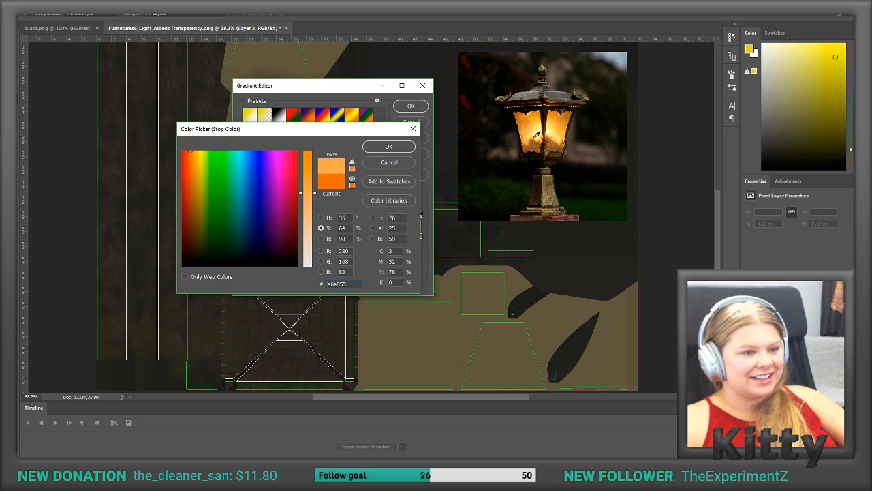
pyautogui.moveTo(537, 135); pyautogui.dragTo(537, 143)
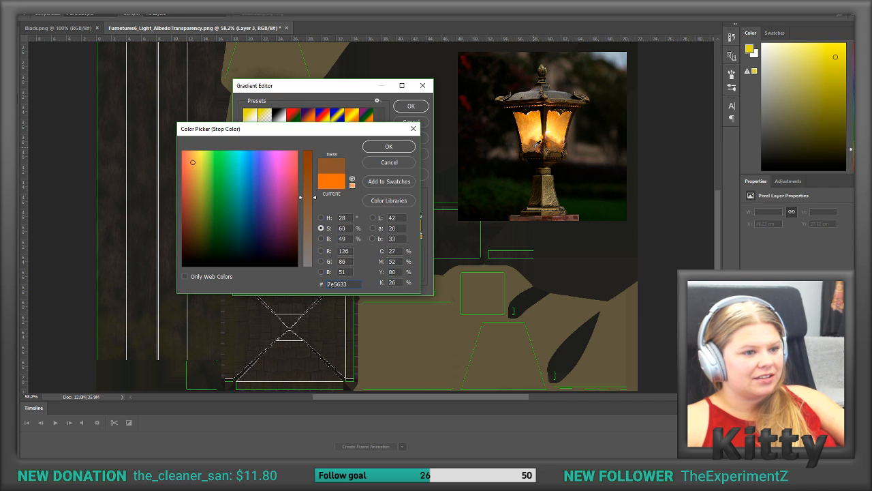
pyautogui.click(389, 146)
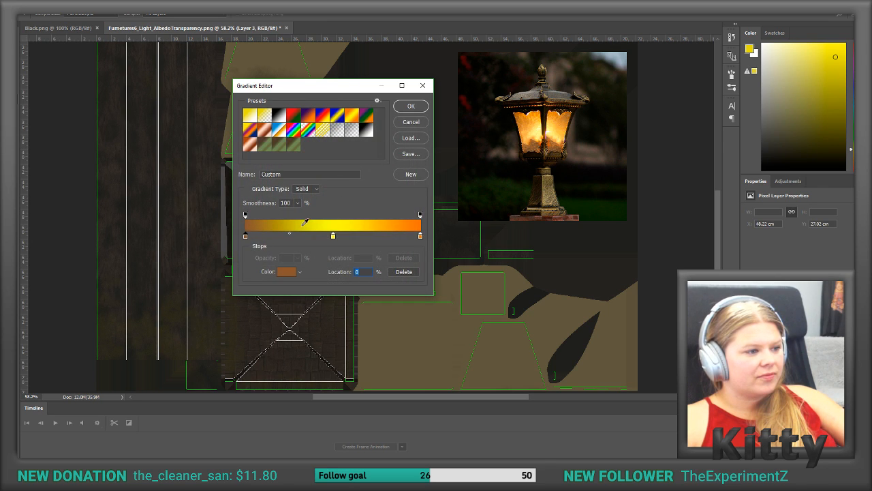
# Step: Add a color stop at 7% and try sampling its color from the glowing glass in the lamp photo
pyautogui.click(259, 236)
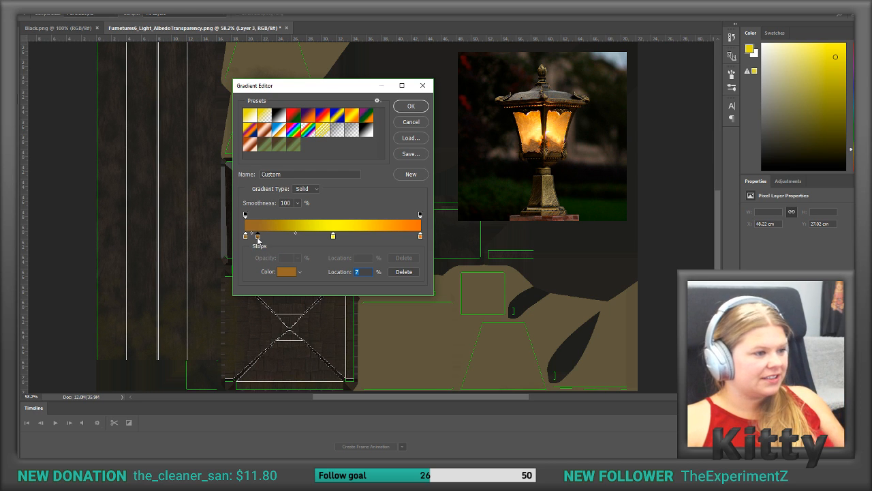
pyautogui.doubleClick(258, 236)
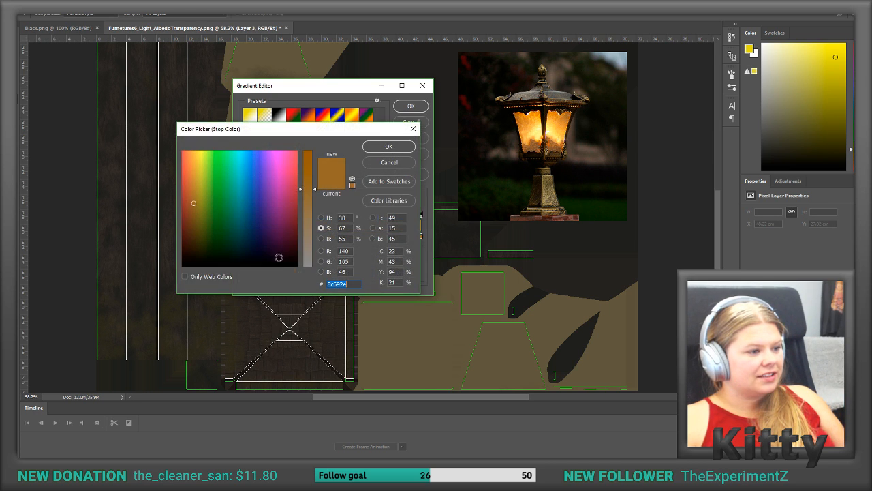
pyautogui.click(539, 137)
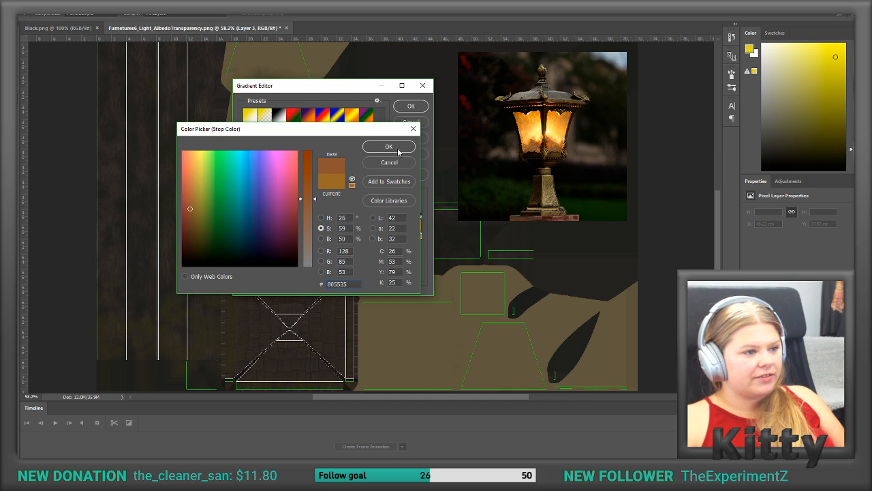
pyautogui.click(536, 139)
pyautogui.click(536, 141)
pyautogui.click(536, 140)
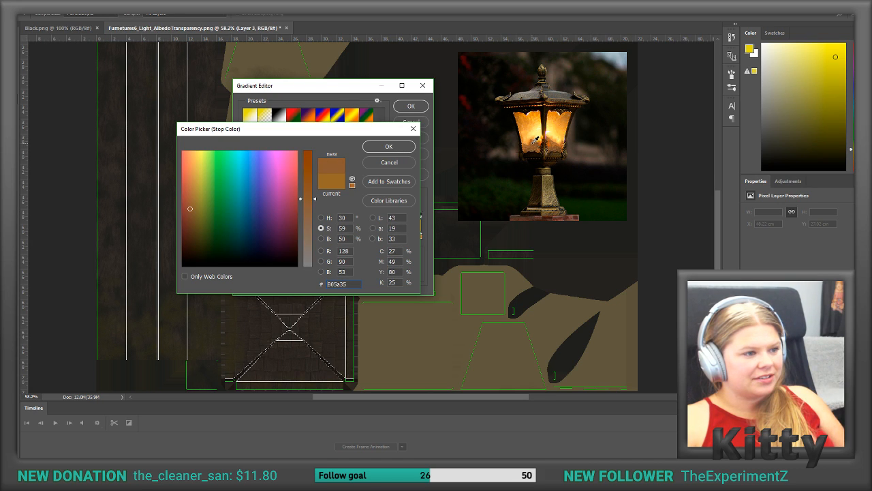
pyautogui.click(398, 164)
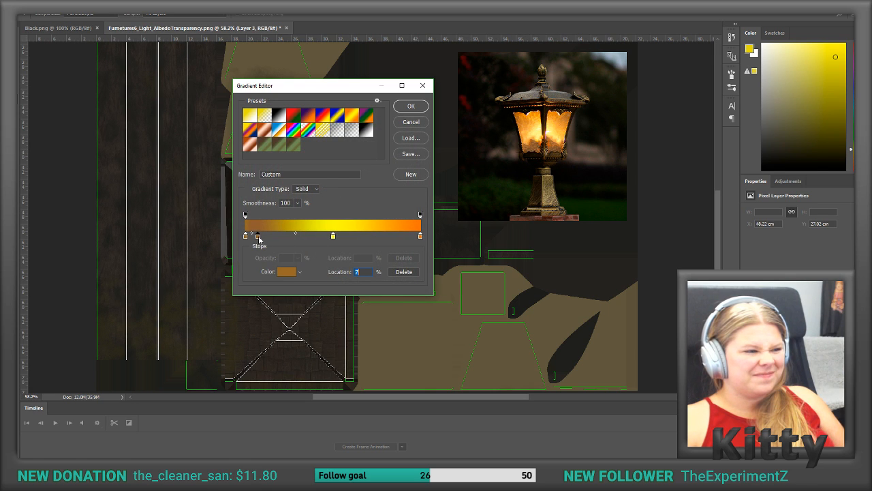
# Step: Move the 7% color stop to the gradient's start and set the starting color to pale yellow fbf388, sampled from the lamp's glow
pyautogui.moveTo(259, 235); pyautogui.dragTo(245, 236)
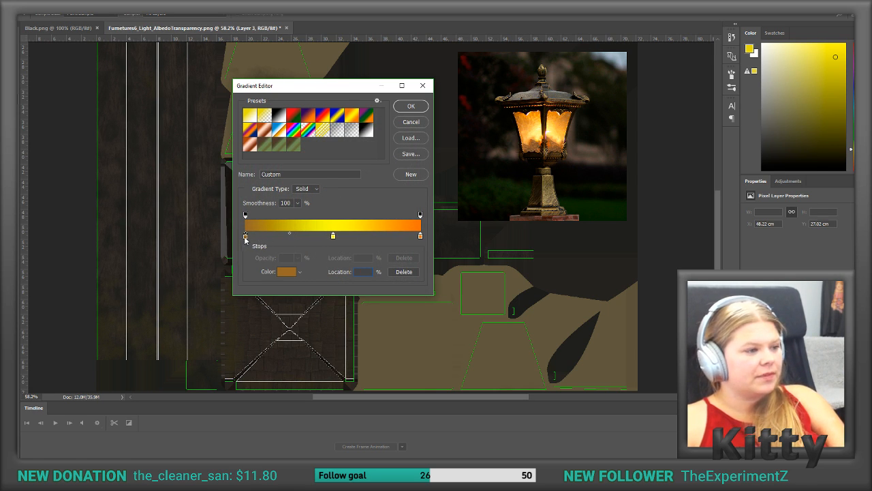
pyautogui.doubleClick(245, 237)
pyautogui.click(543, 135)
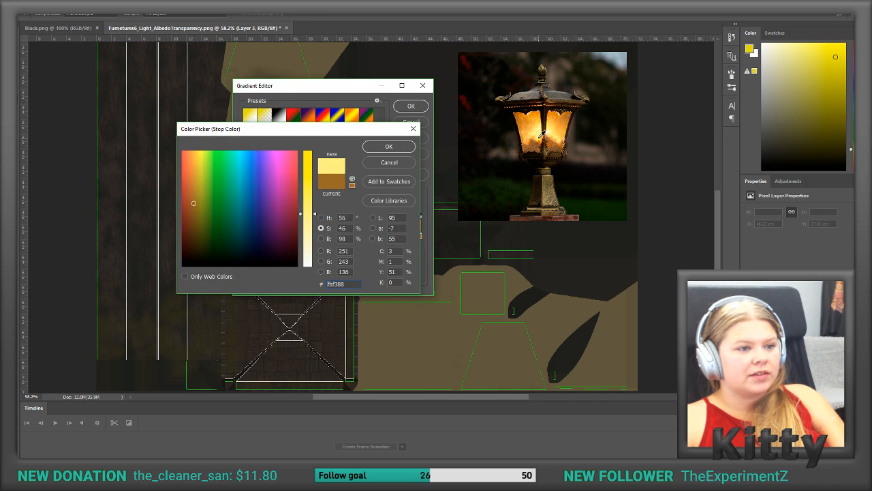
pyautogui.click(388, 146)
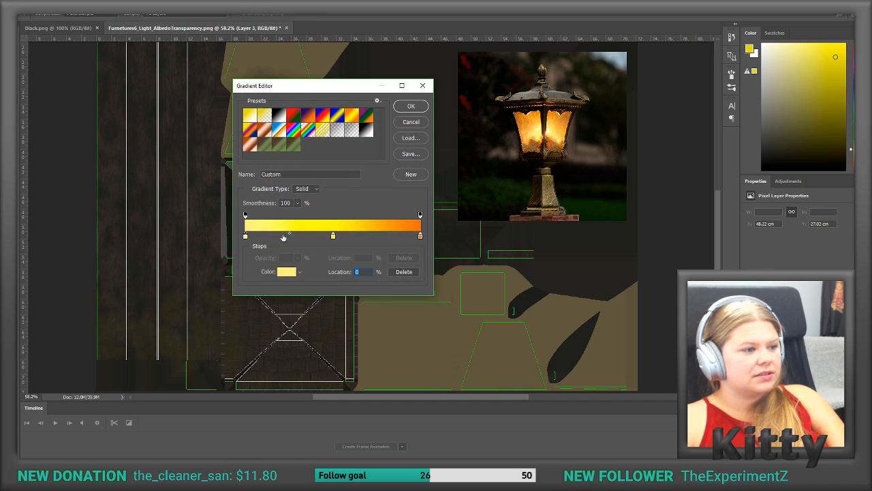
# Step: Add a color stop at 17% and give it a light orange sampled from the lamp's glowing glass
pyautogui.moveTo(279, 237); pyautogui.dragTo(275, 236)
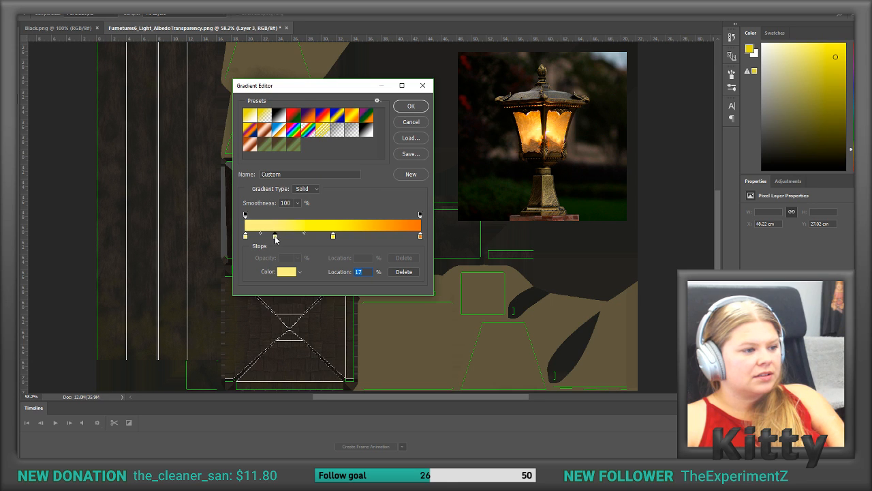
pyautogui.doubleClick(275, 236)
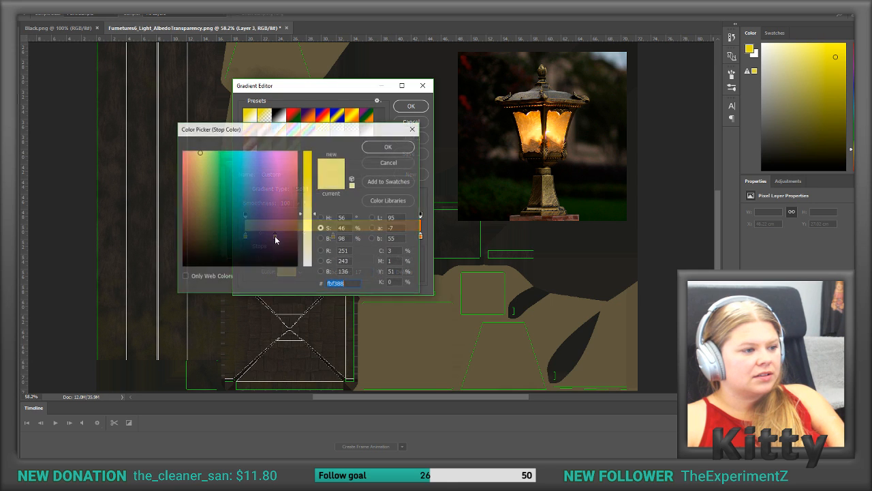
pyautogui.click(535, 122)
pyautogui.click(388, 147)
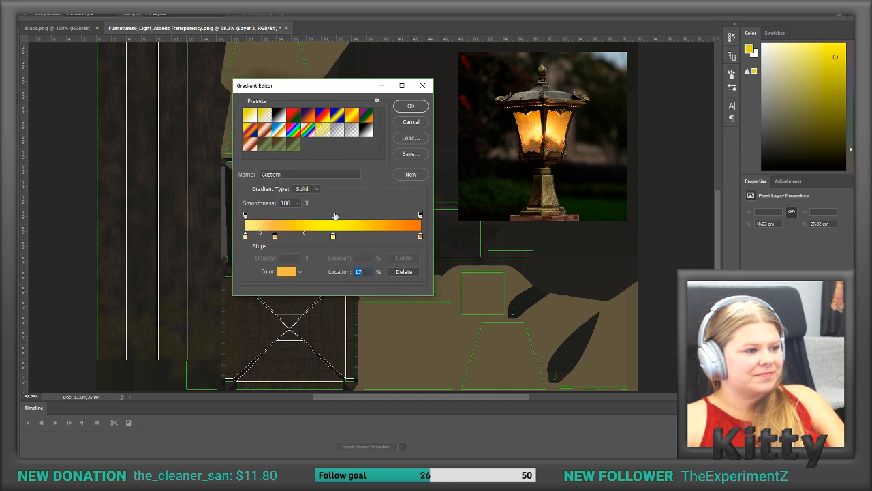
# Step: Remove the yellow stop at 50% and recolor the end stop with a dark orange sampled from the upper lamp glass
pyautogui.click(334, 236)
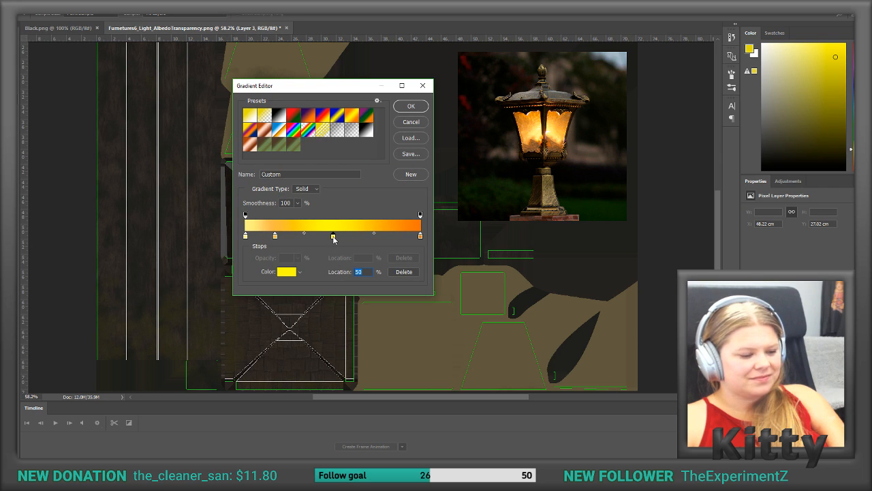
pyautogui.moveTo(333, 236); pyautogui.dragTo(344, 255)
pyautogui.click(421, 237)
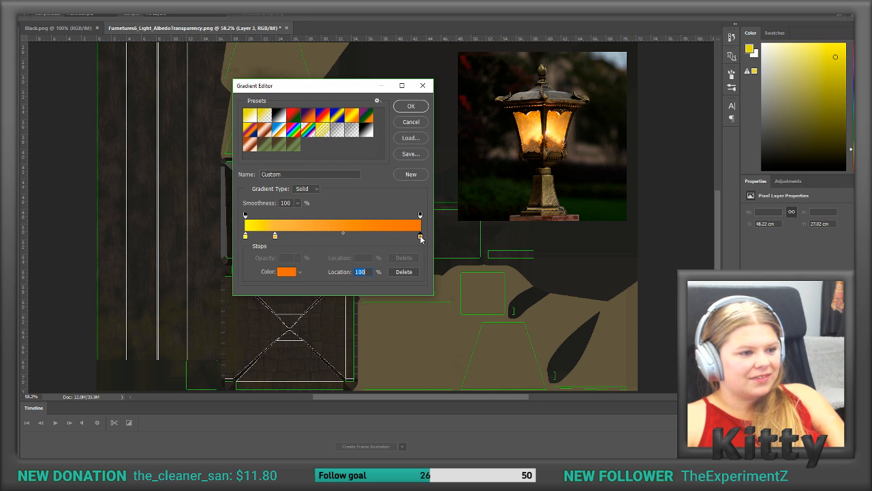
pyautogui.click(537, 113)
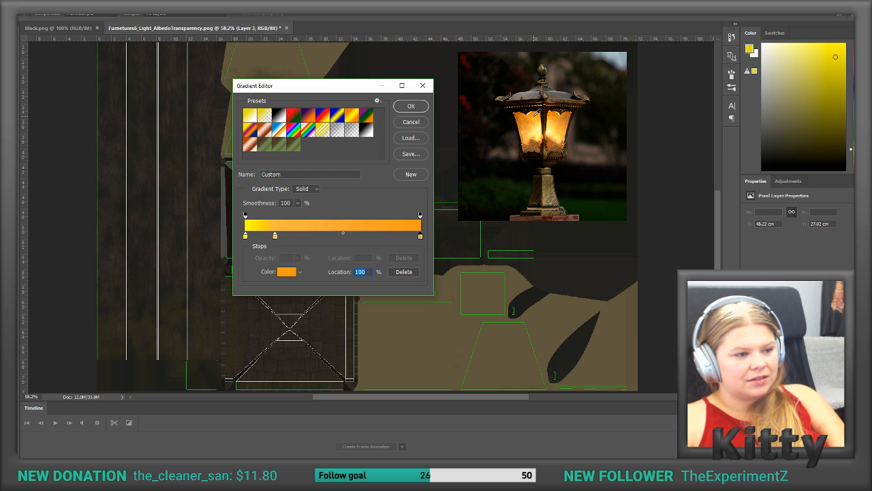
pyautogui.click(534, 114)
pyautogui.click(532, 115)
pyautogui.click(532, 115)
pyautogui.click(532, 116)
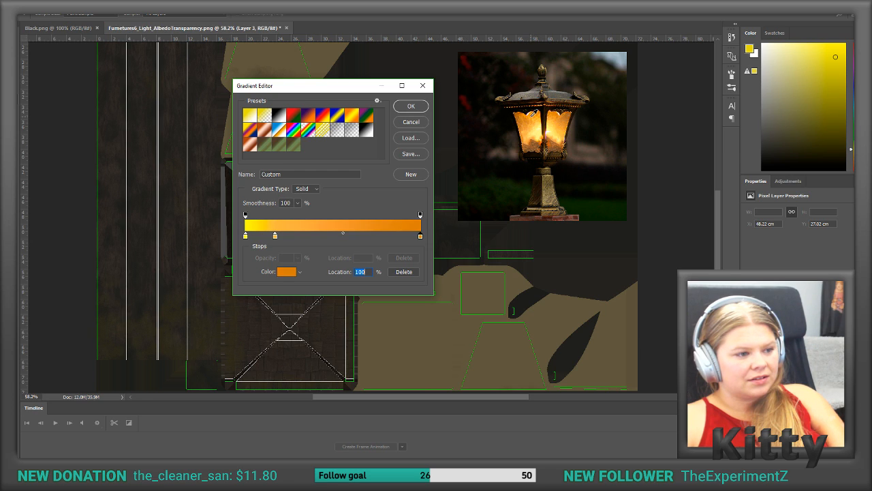
# Step: Add a color stop at 48% and give it a medium orange sampled from the lamp photo's glass
pyautogui.click(329, 235)
pyautogui.click(533, 120)
pyautogui.click(531, 122)
pyautogui.click(528, 125)
pyautogui.click(527, 126)
pyautogui.click(529, 125)
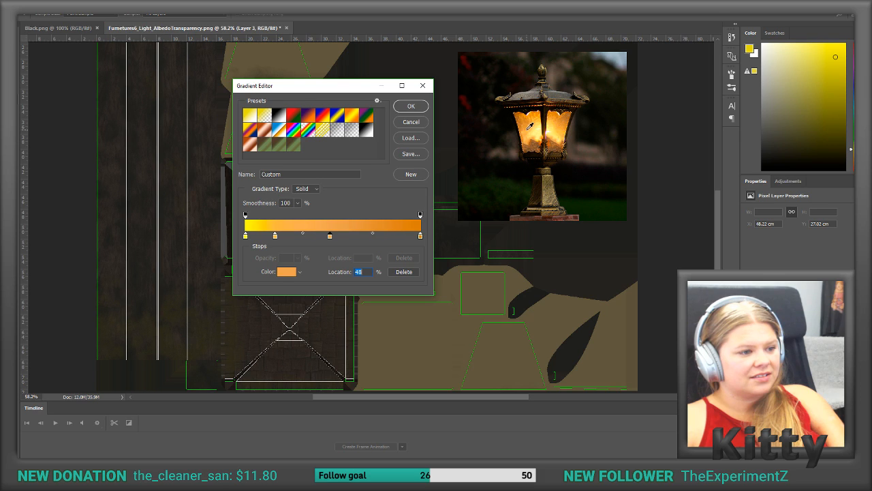
pyautogui.click(529, 126)
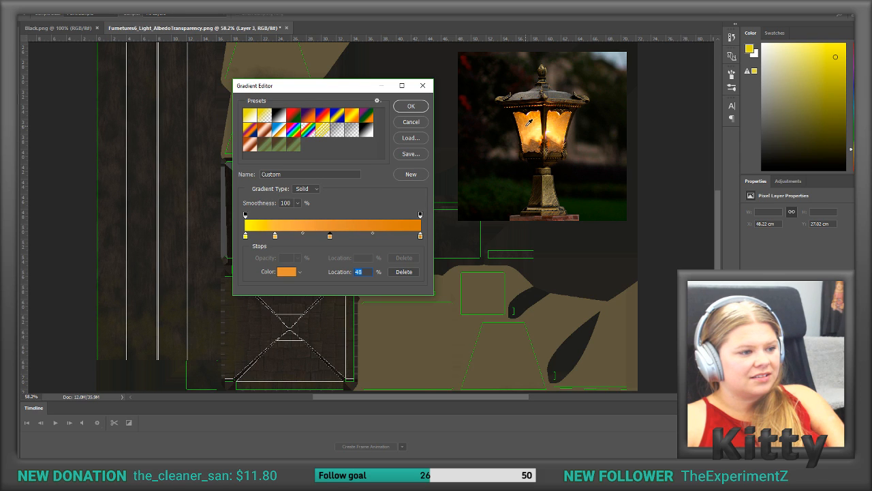
# Step: Recolor the starting stop with a light yellow-orange from the lamp's glow, move the 17% stop to 38%, and accept the gradient
pyautogui.click(244, 236)
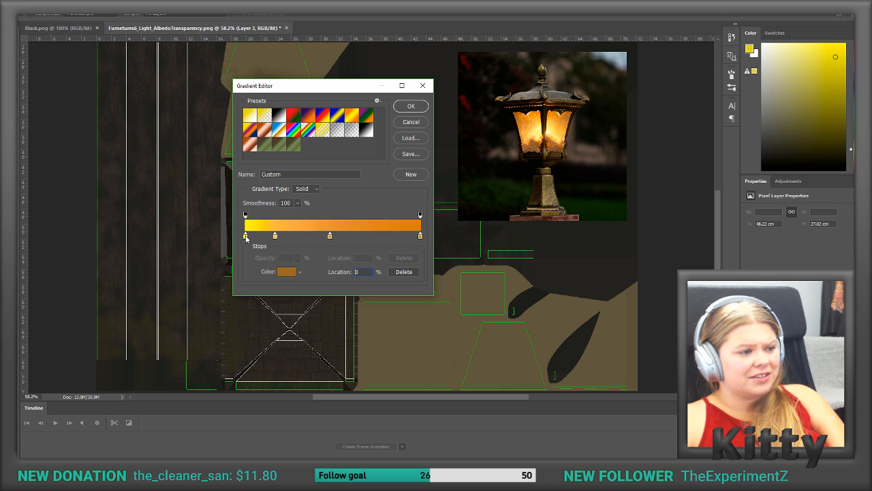
pyautogui.click(538, 125)
pyautogui.click(539, 127)
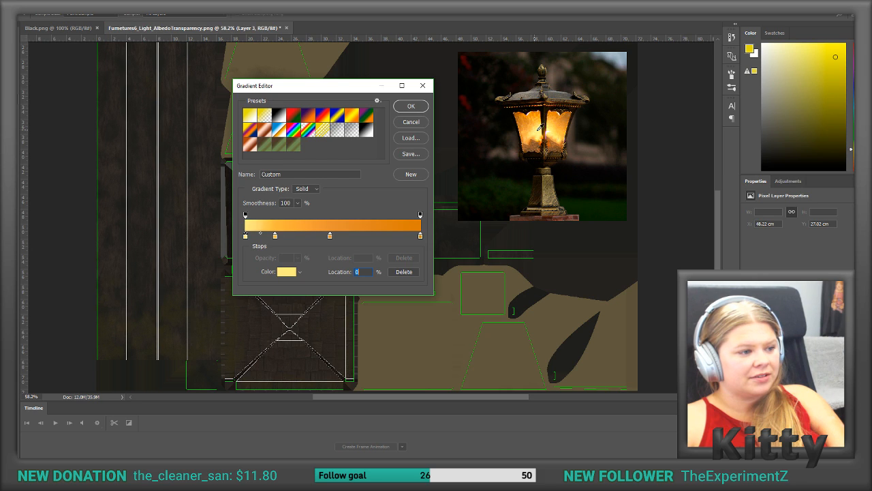
pyautogui.moveTo(538, 129); pyautogui.dragTo(535, 127)
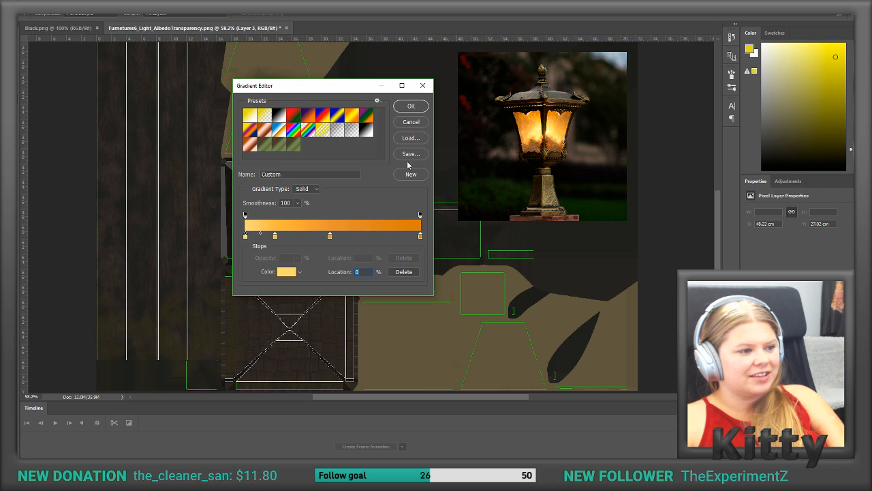
pyautogui.moveTo(276, 236); pyautogui.dragTo(311, 237)
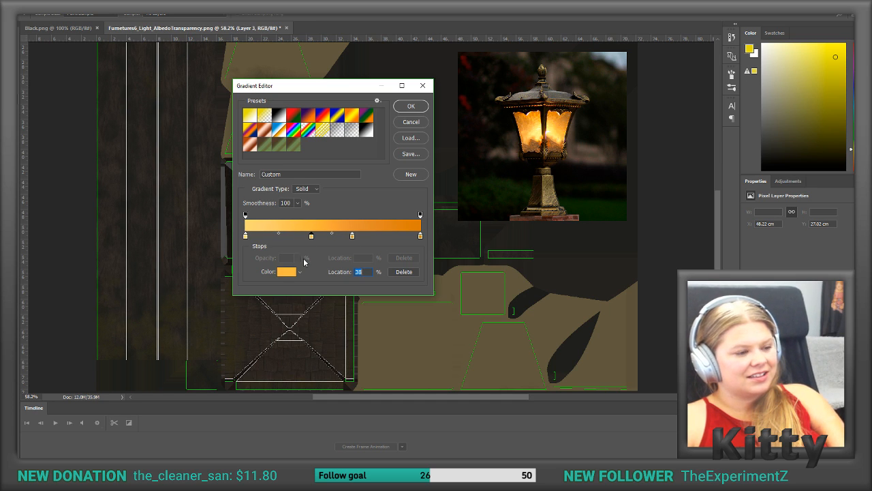
pyautogui.click(412, 107)
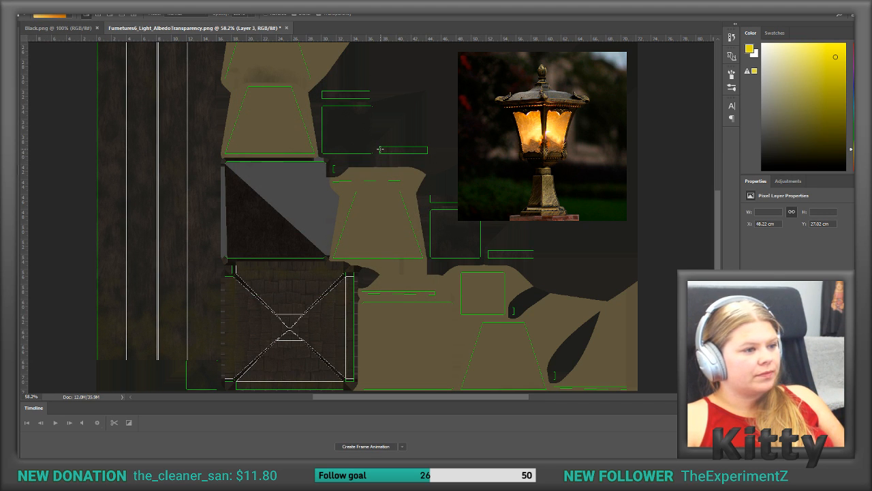
# Step: Make a rectangular selection around the trapezoid glass panel just above the gray and dark brown square of the texture
pyautogui.moveTo(383, 163); pyautogui.dragTo(382, 207)
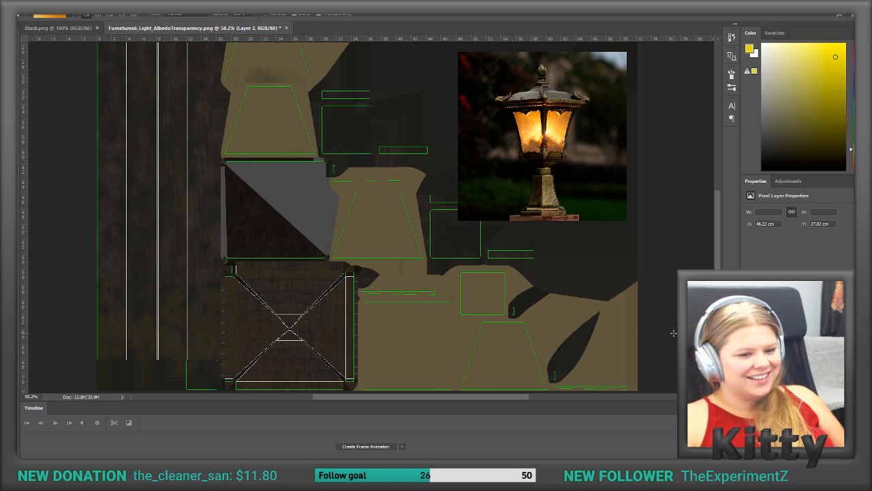
pyautogui.click(777, 375)
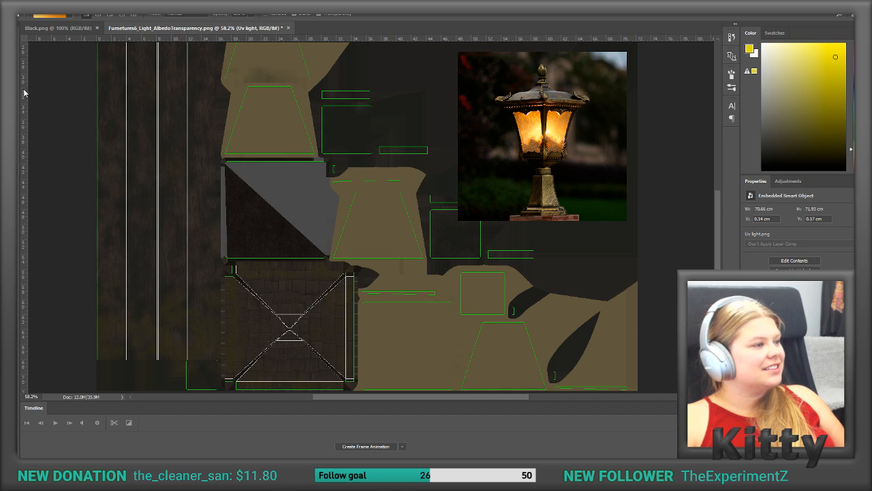
pyautogui.click(10, 52)
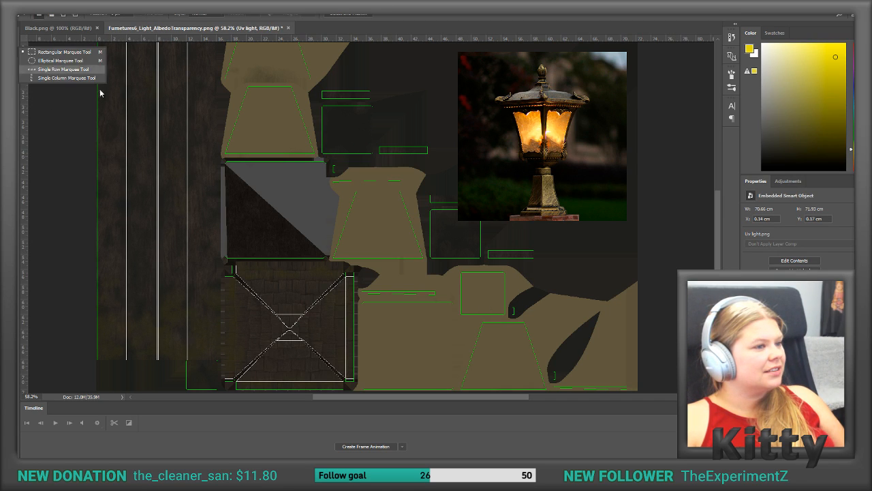
pyautogui.moveTo(204, 80); pyautogui.dragTo(333, 165)
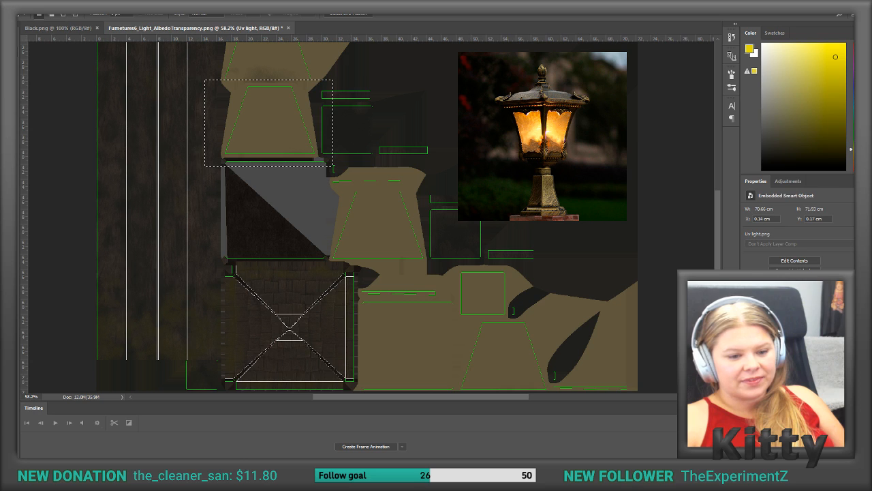
# Step: Fill the rectangular selection on Layer 2 with the custom gradient, running vertically from light yellow-orange down to dark orange
pyautogui.click(783, 382)
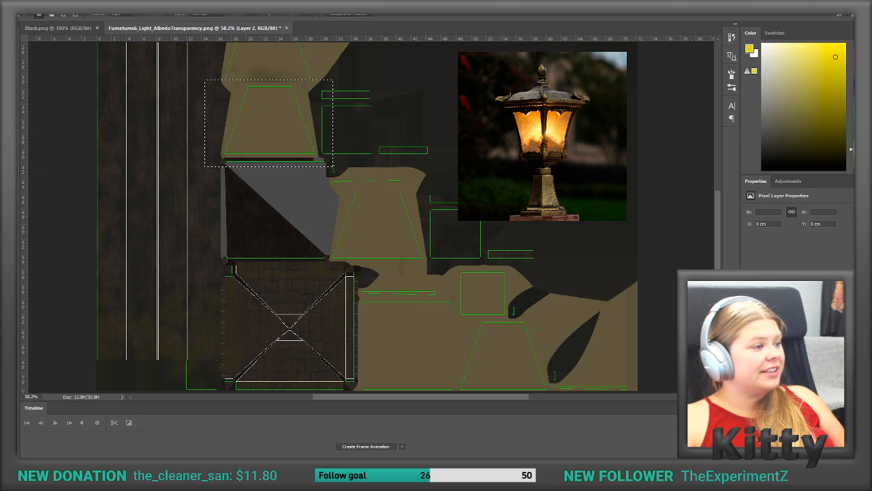
pyautogui.click(11, 170)
pyautogui.moveTo(259, 82); pyautogui.dragTo(260, 89)
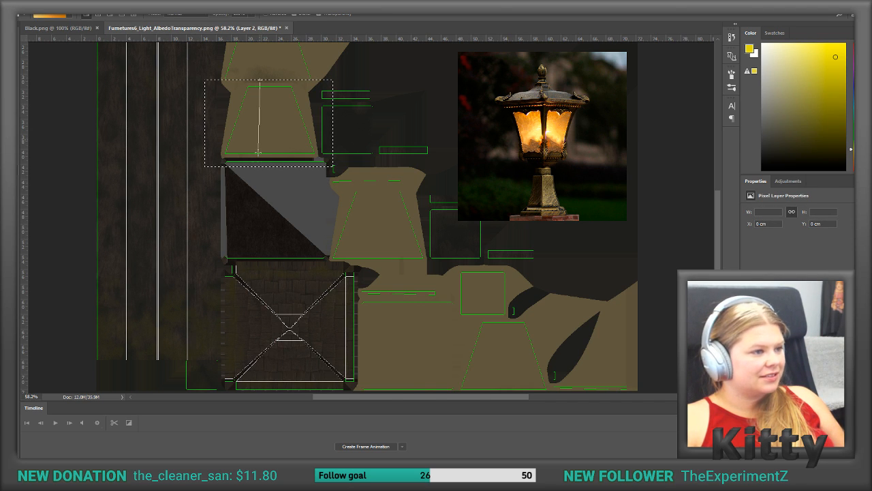
pyautogui.moveTo(258, 164); pyautogui.dragTo(258, 165)
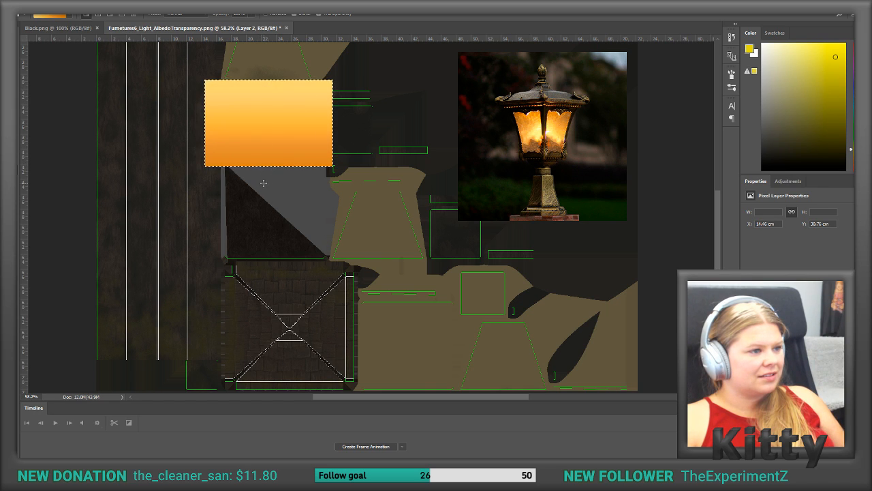
pyautogui.moveTo(263, 176); pyautogui.dragTo(263, 177)
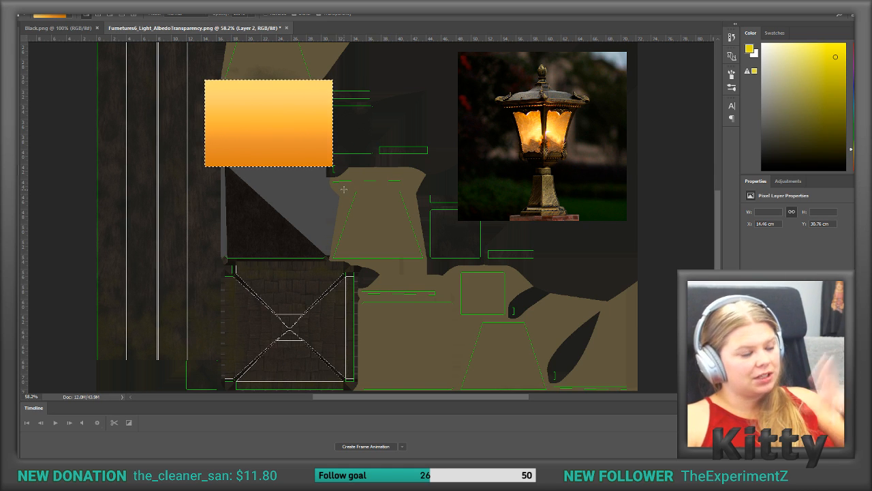
# Step: Deselect and move the gradient block slightly down so it covers its trapezoid glass panel
pyautogui.press('v')
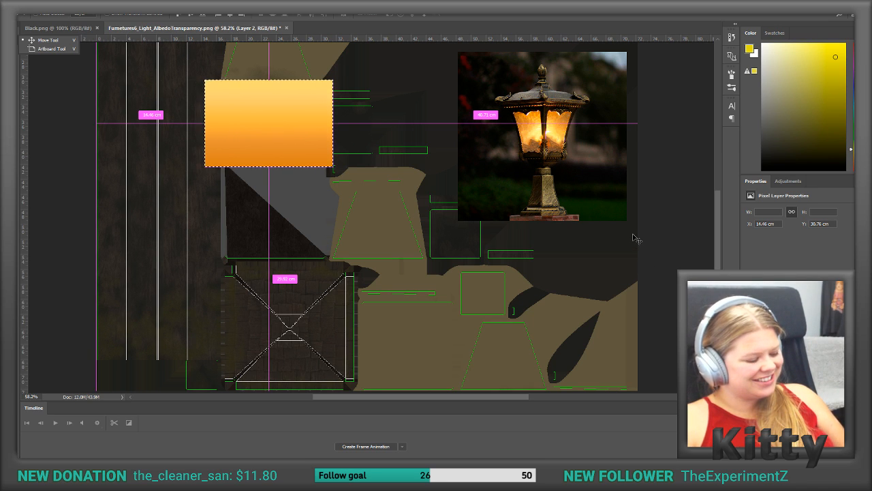
pyautogui.hotkey('ctrl', 'd')
pyautogui.moveTo(272, 104)
pyautogui.mouseDown()
pyautogui.moveTo(288, 116)
pyautogui.moveTo(288, 136)
pyautogui.moveTo(273, 114)
pyautogui.mouseUp()
pyautogui.press('Down')
pyautogui.press('Down')
pyautogui.press('Down')
pyautogui.press('Down')
pyautogui.press('Up')
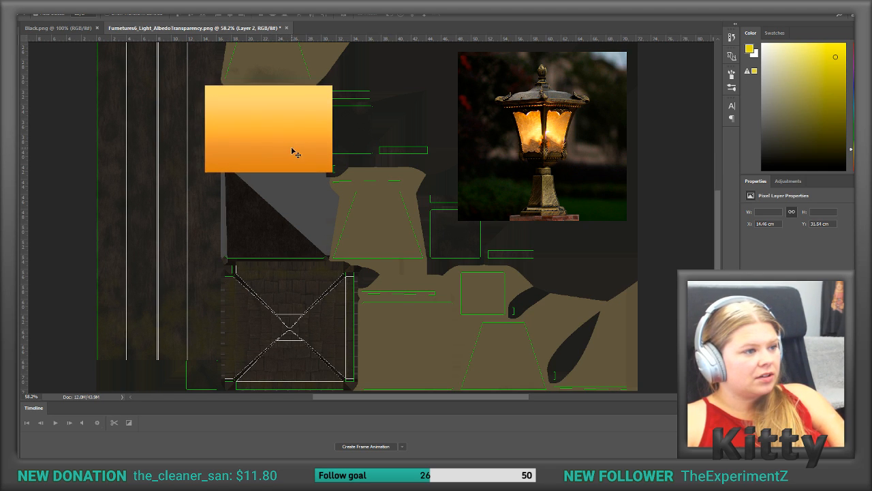
# Step: Duplicate the gradient block and place the copies over the other three trapezoid glass panels of the texture
pyautogui.scroll(3, 289, 146)
pyautogui.scroll(1, 289, 150)
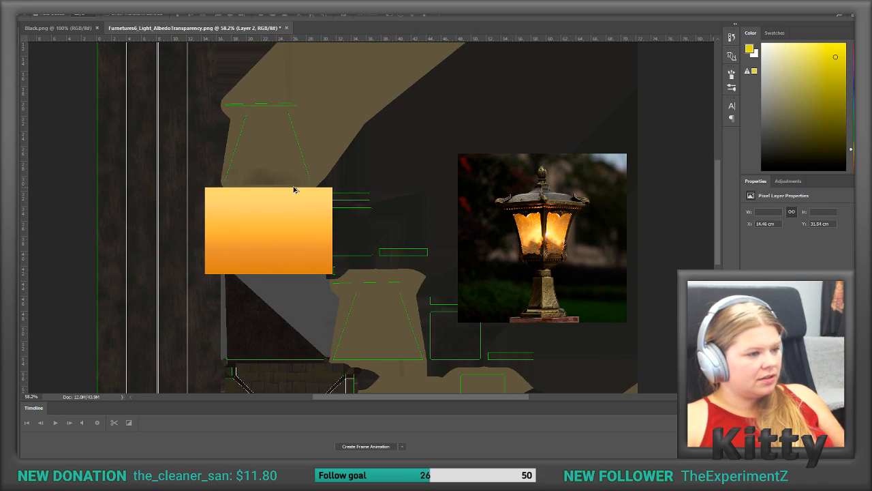
pyautogui.keyDown('alt'); pyautogui.moveTo(282, 225); pyautogui.dragTo(384, 346); pyautogui.keyUp('alt')
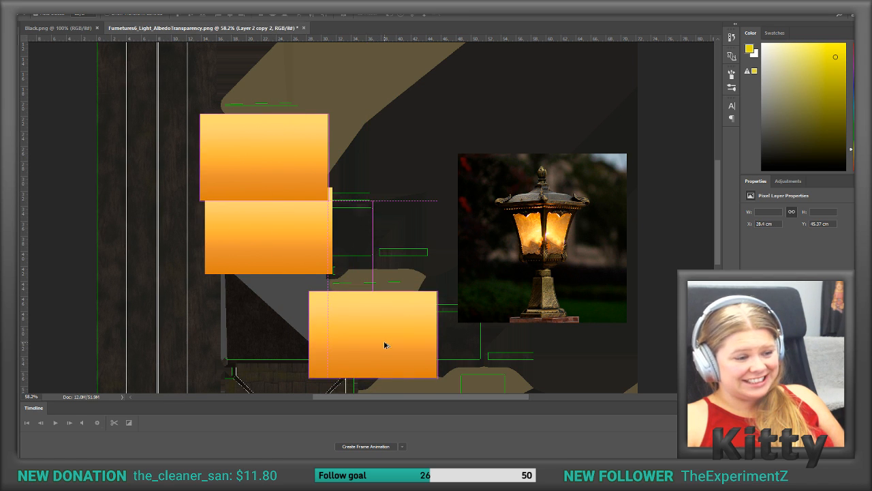
pyautogui.scroll(-3, 484, 357)
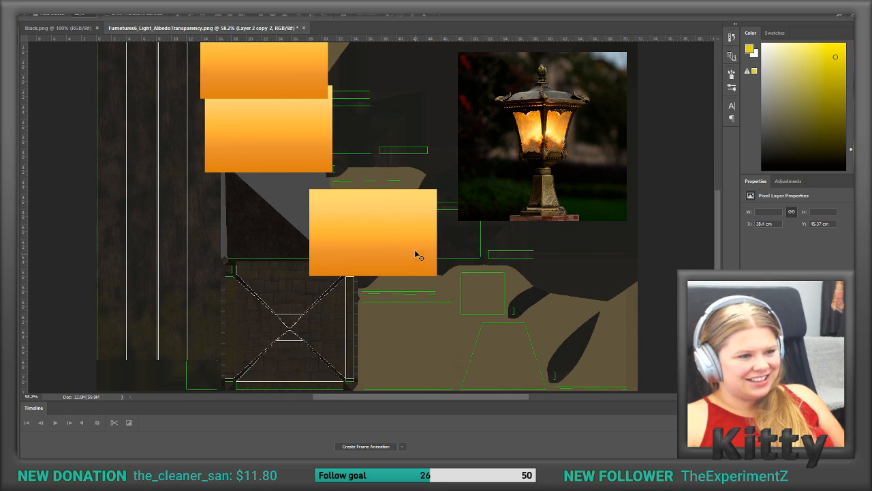
pyautogui.keyDown('alt'); pyautogui.moveTo(383, 232); pyautogui.dragTo(513, 363); pyautogui.keyUp('alt')
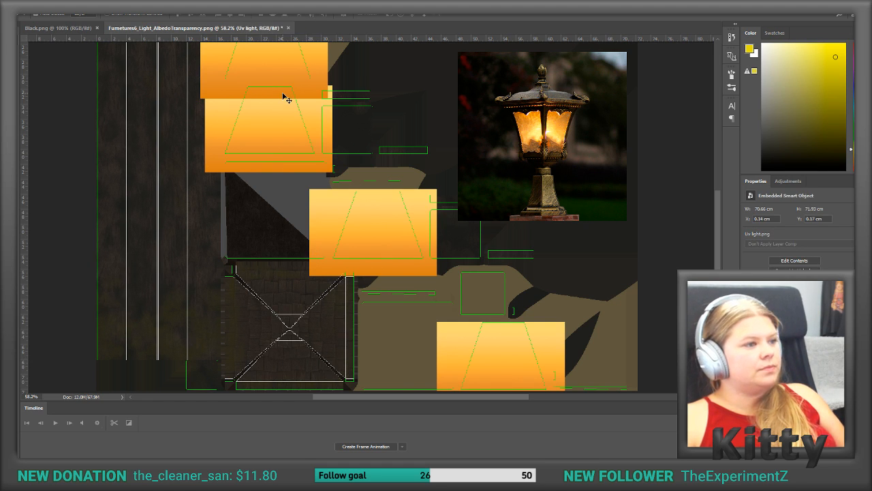
# Step: Select the insides of all four trapezoid panel outlines on the Uv light layer with the Magic Wand tool
pyautogui.click(11, 75)
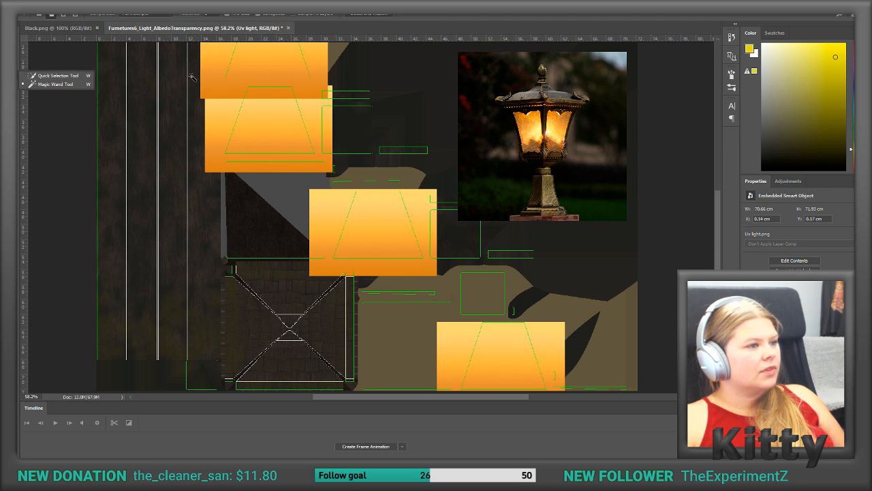
pyautogui.click(236, 74)
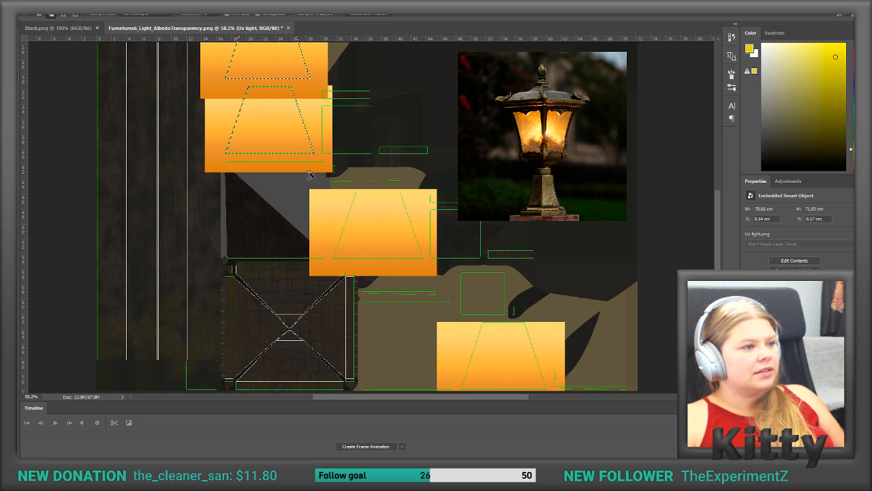
pyautogui.keyDown('shift'); pyautogui.click(359, 217); pyautogui.keyUp('shift')
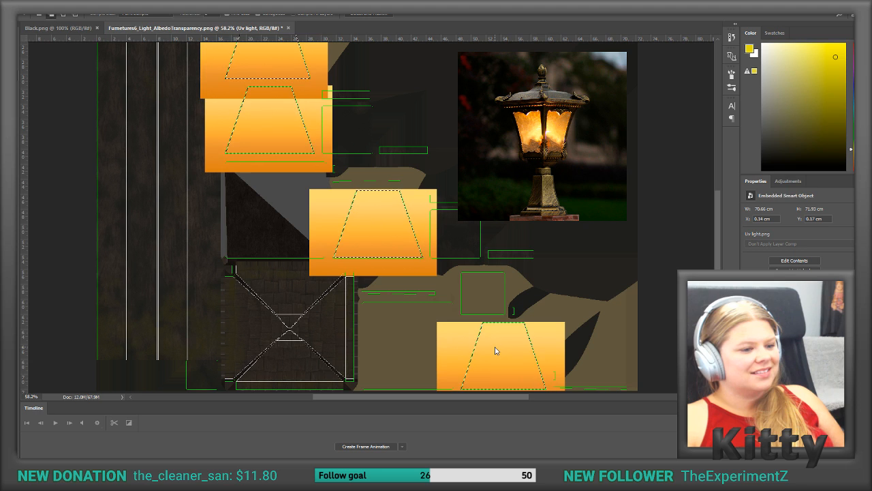
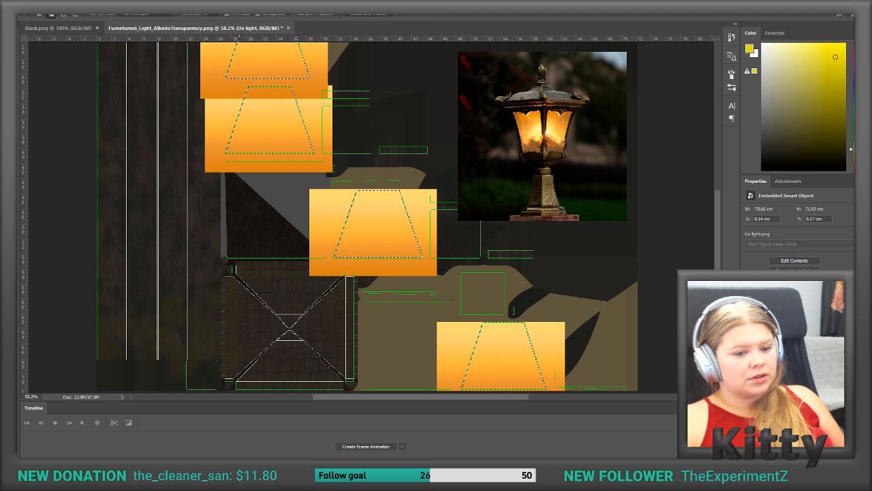
# Step: Invert the panel selection and delete the gradient outside the uppermost trapezoid on Layer 2 copy
pyautogui.click(790, 361)
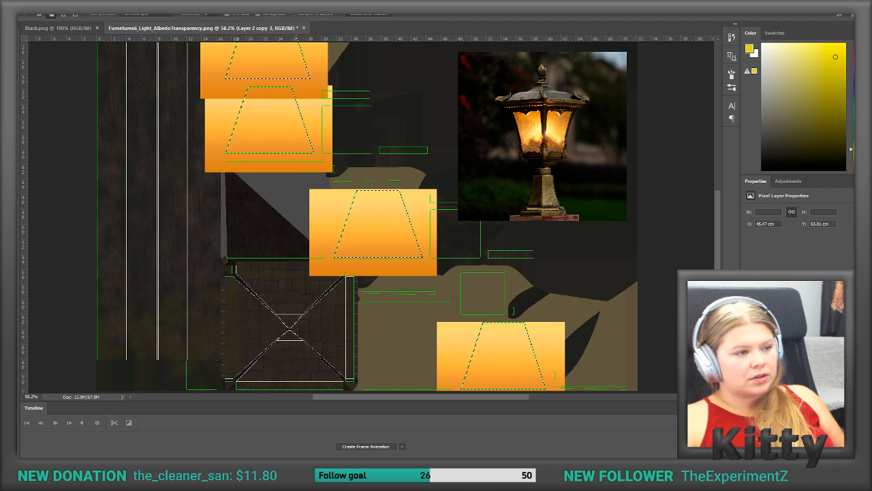
pyautogui.hotkey('ctrl', 'v')
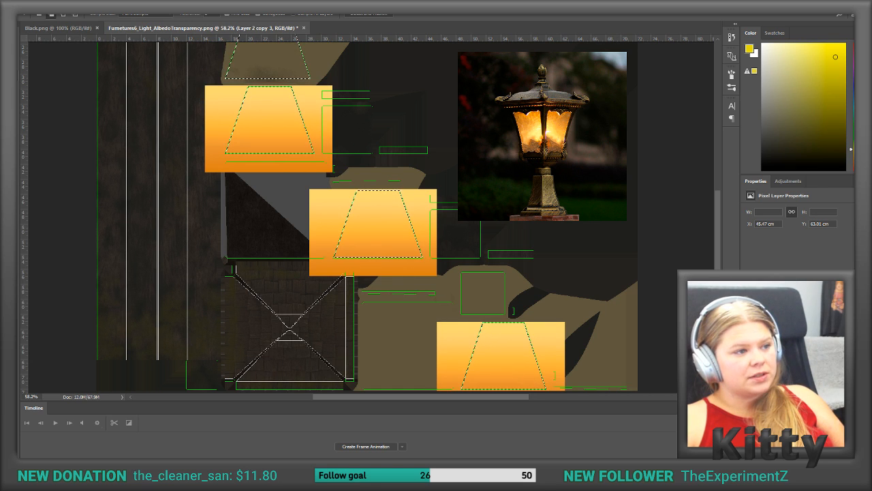
pyautogui.click(791, 381)
pyautogui.press('Delete')
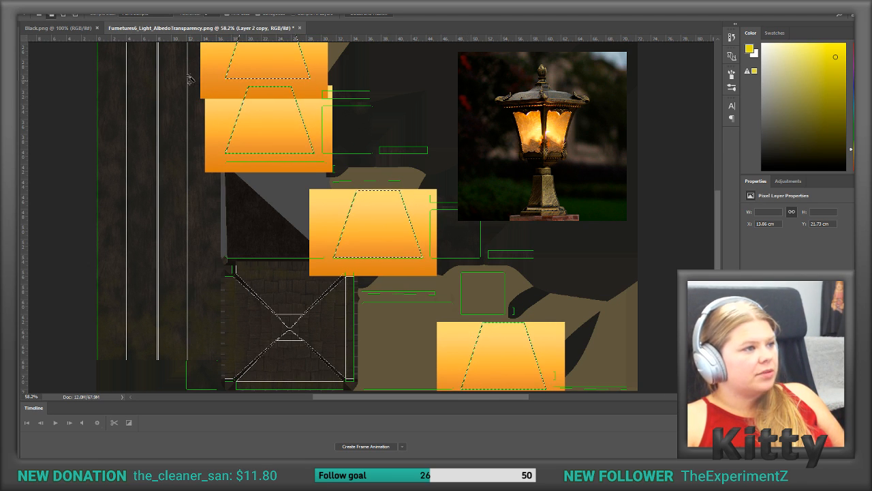
pyautogui.click(122, 14)
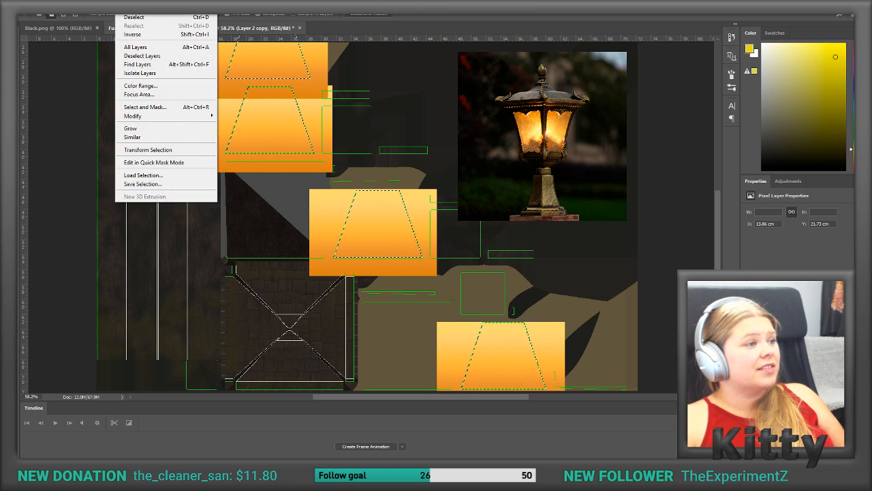
pyautogui.click(136, 32)
pyautogui.press('Delete')
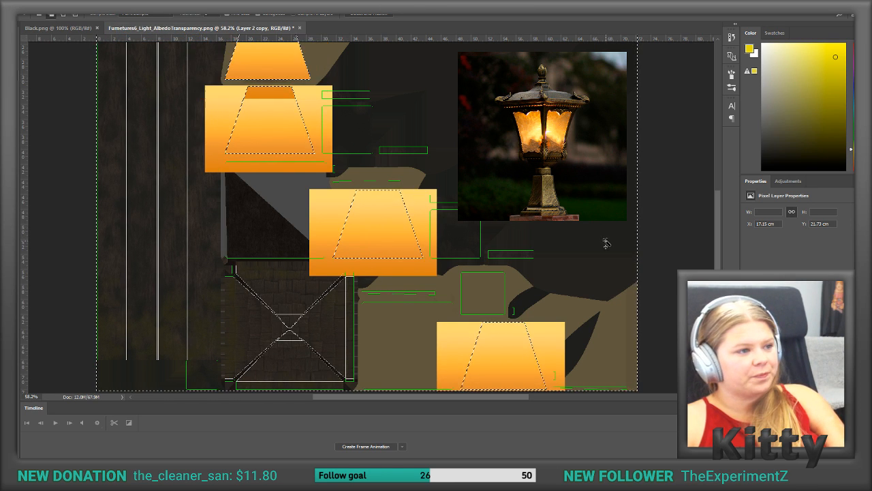
# Step: Delete the gradient outside the trapezoid outlines on Layer 2 copy 2, Layer 2 copy 3 and Layer 2
pyautogui.scroll(1, 434, 178)
pyautogui.scroll(-1, 438, 170)
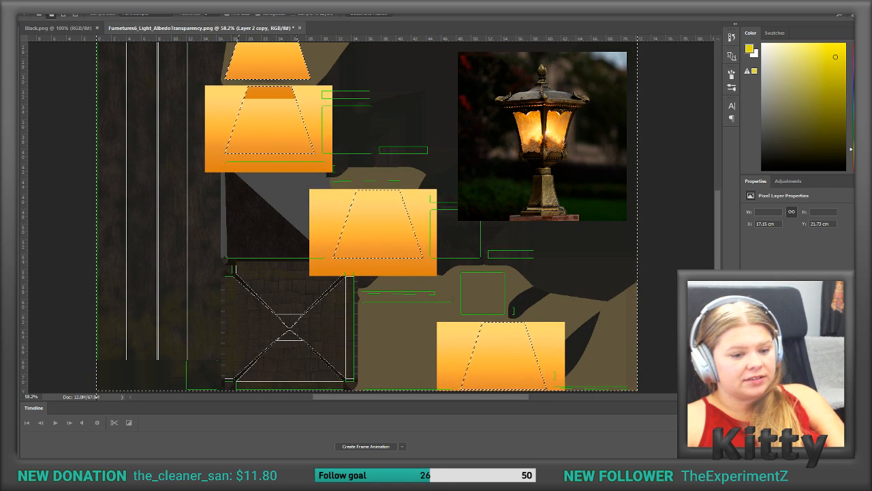
pyautogui.click(784, 348)
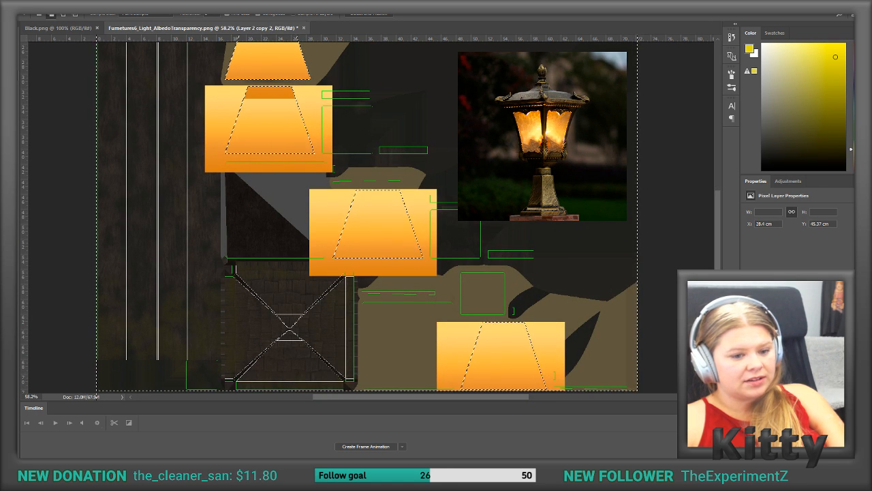
pyautogui.press('Delete')
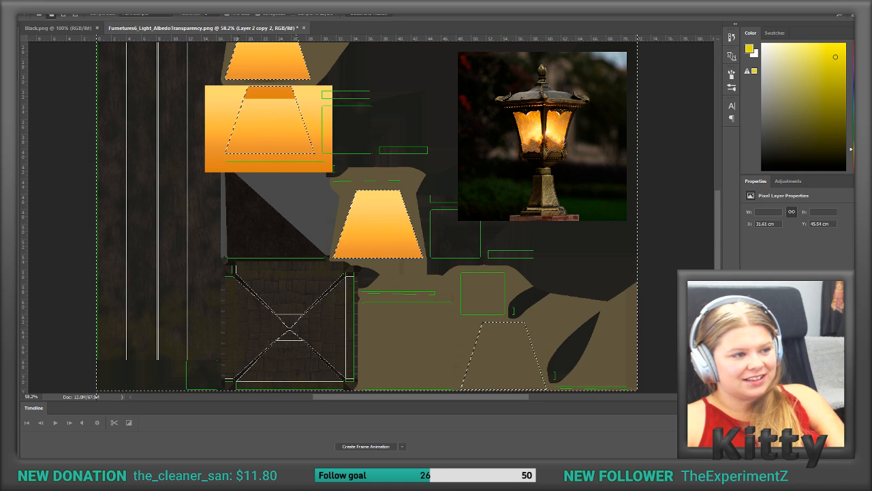
pyautogui.click(784, 334)
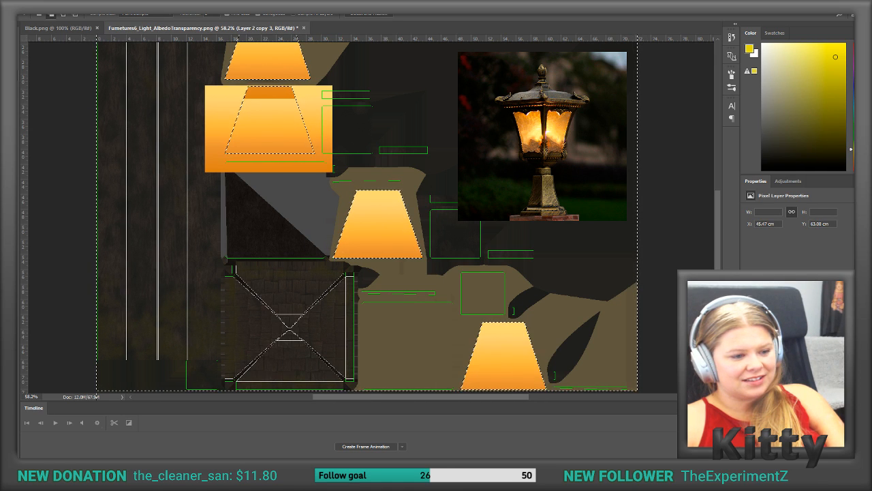
pyautogui.click(784, 375)
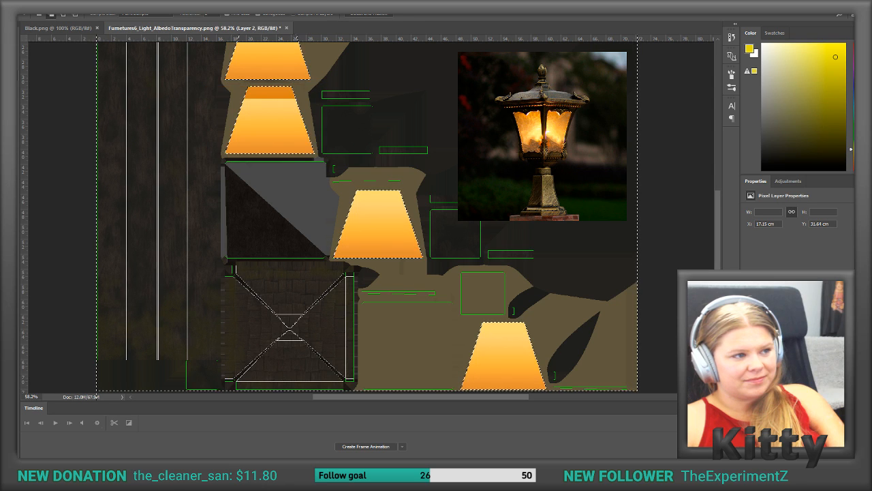
pyautogui.hotkey('ctrl', 'z')
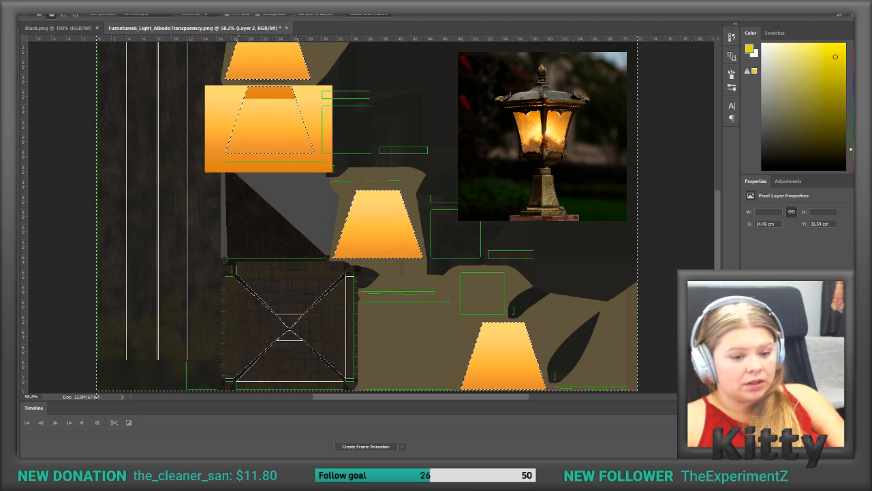
pyautogui.hotkey('ctrl', 'shift', 'z')
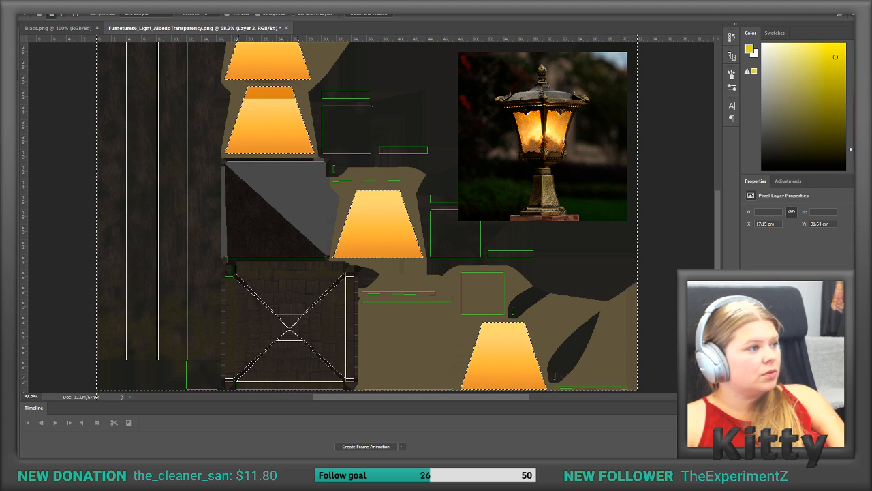
# Step: Deselect and erase the dark orange overlap strip of Layer 2 copy from the top of the second trapezoid panel
pyautogui.click(12, 41)
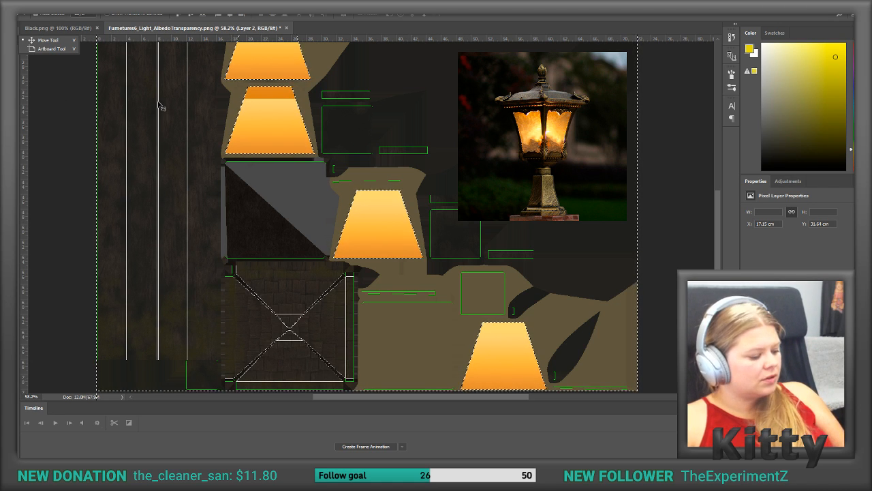
pyautogui.hotkey('ctrl', 'd')
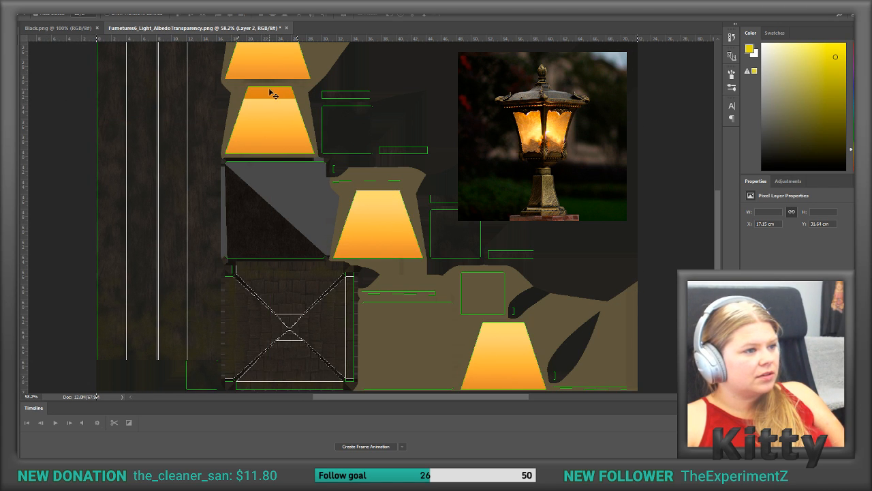
pyautogui.hotkey('ctrl', 'j')
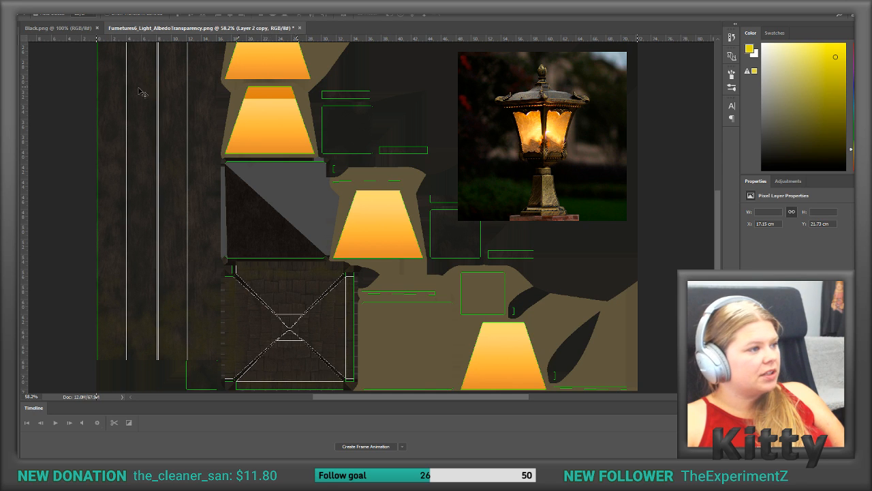
pyautogui.click(20, 160)
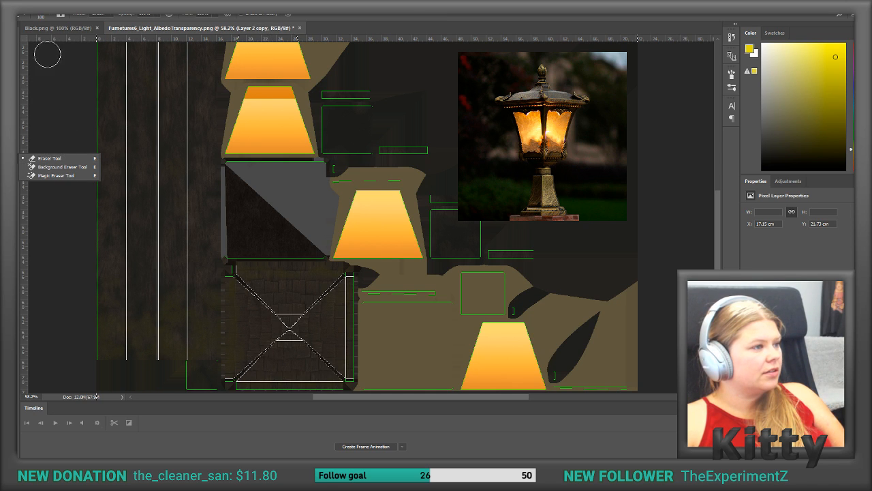
pyautogui.moveTo(214, 94)
pyautogui.mouseDown()
pyautogui.moveTo(312, 95)
pyautogui.moveTo(247, 98)
pyautogui.mouseUp()
pyautogui.hotkey('ctrl', 'z')
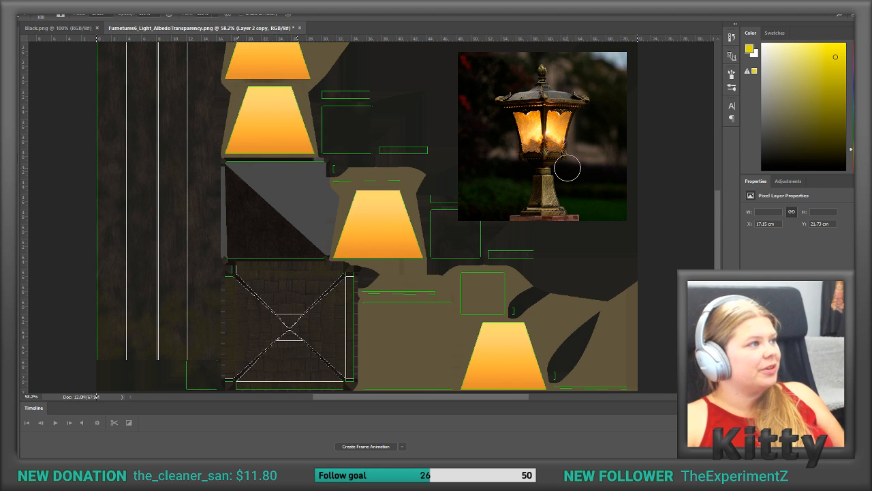
pyautogui.scroll(2, 568, 168)
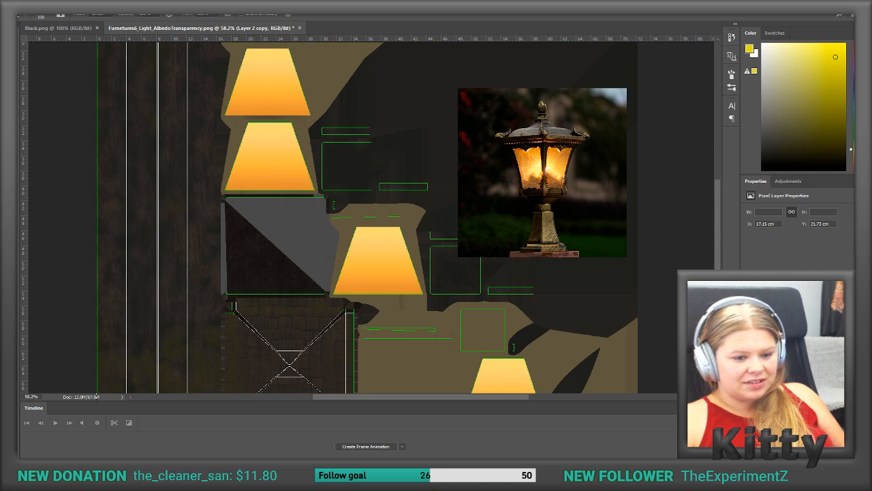
# Step: Merge the four trapezoid gradient layers into a single layer
pyautogui.click(784, 348)
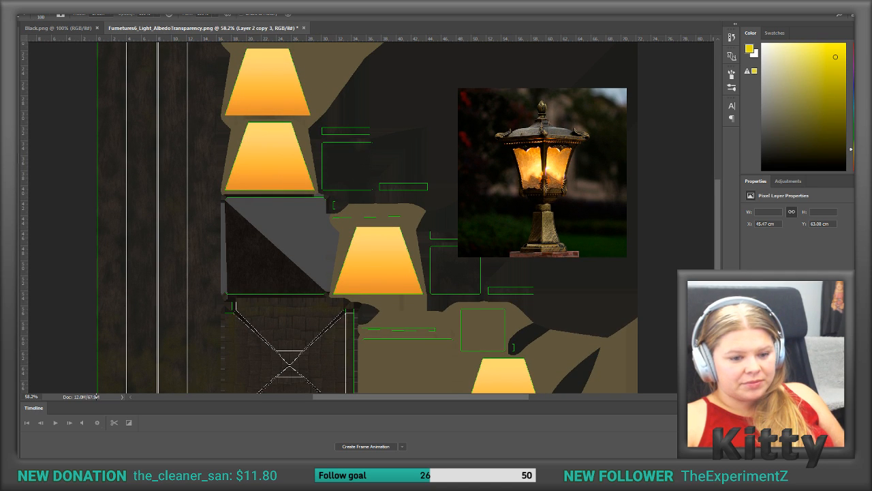
pyautogui.keyDown('shift'); pyautogui.click(783, 375); pyautogui.keyUp('shift')
pyautogui.rightClick(784, 375)
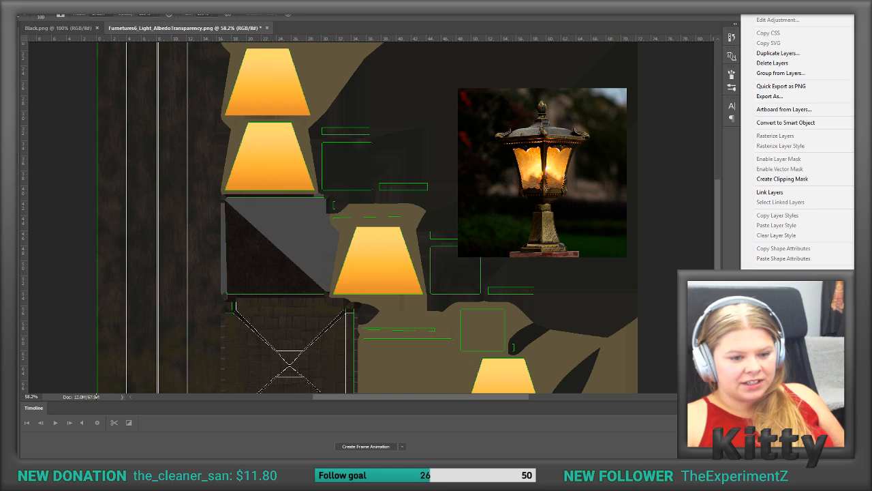
pyautogui.click(770, 286)
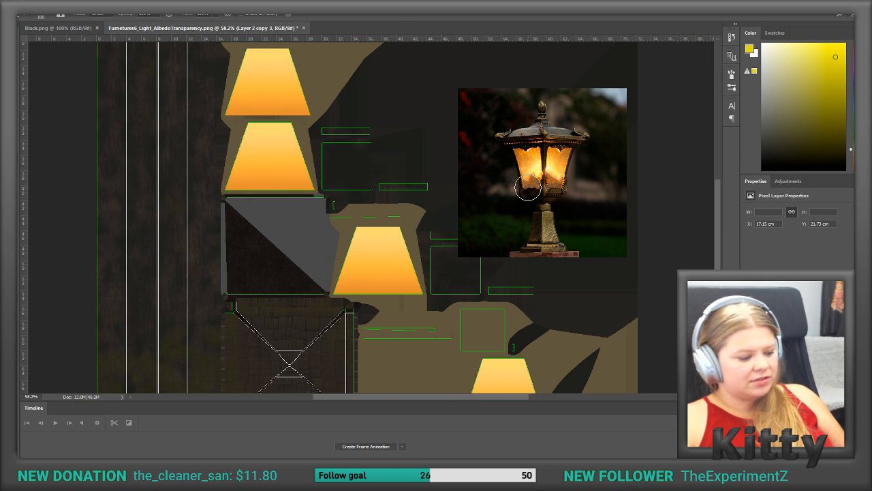
# Step: Try to enlarge the merged gradient layer slightly with Free Transform, then undo the change
pyautogui.hotkey('ctrl', 't')
pyautogui.click(161, 15)
pyautogui.moveTo(168, 15); pyautogui.dragTo(171, 16)
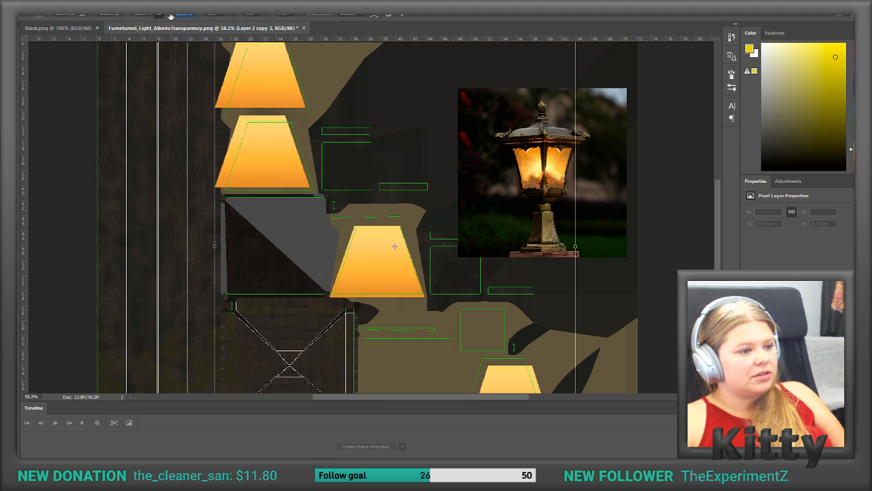
pyautogui.press('Return')
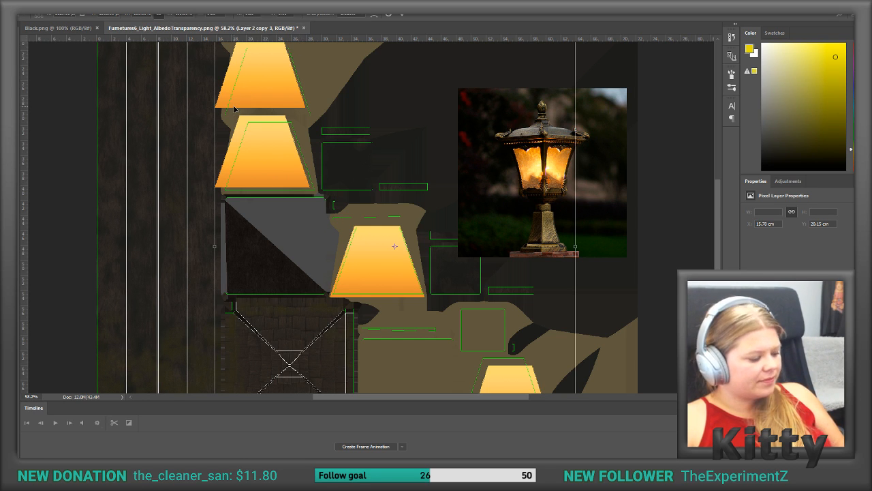
pyautogui.press('b')
pyautogui.hotkey('ctrl', 'z')
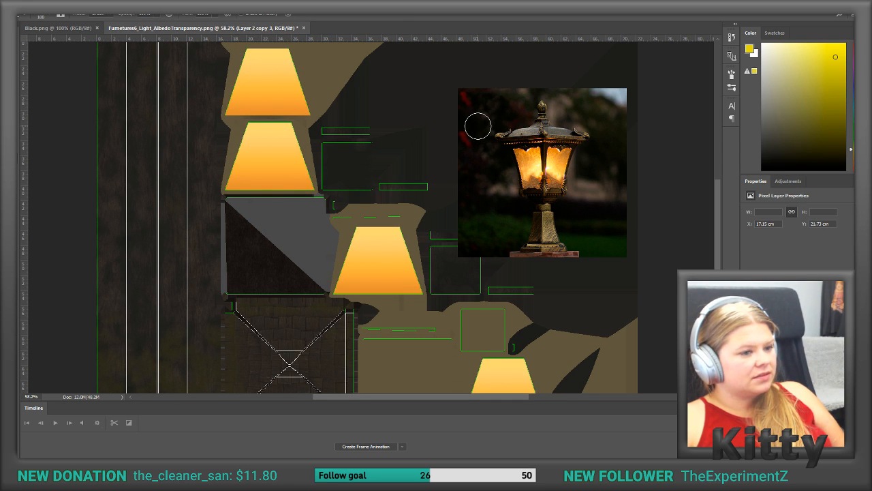
# Step: Hide the lamp reference photo, the dark overlay and the green UV outlines so only the texture shows
pyautogui.scroll(-3, 555, 330)
pyautogui.scroll(-1, 555, 330)
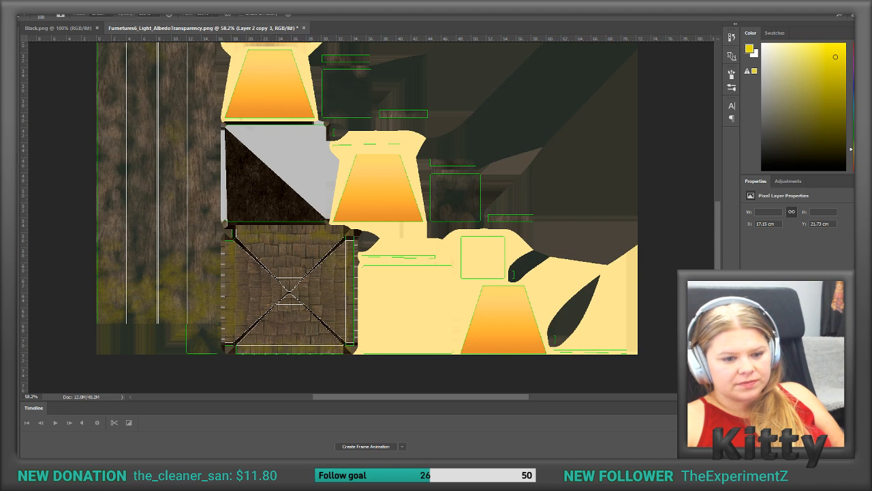
pyautogui.click(749, 340)
pyautogui.click(748, 358)
pyautogui.click(748, 341)
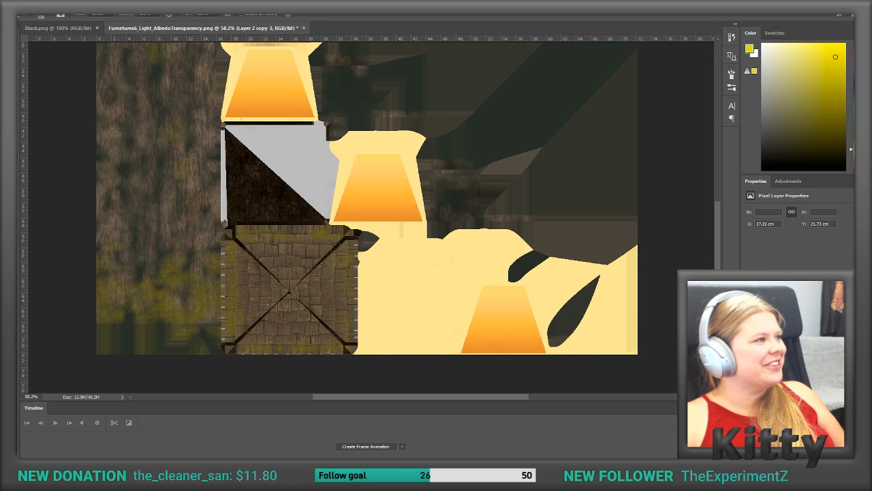
# Step: Start Save As for the lamp texture and browse to 3d objekter > AA-De Lagarto Design > Furneture > Texture
pyautogui.click(26, 2)
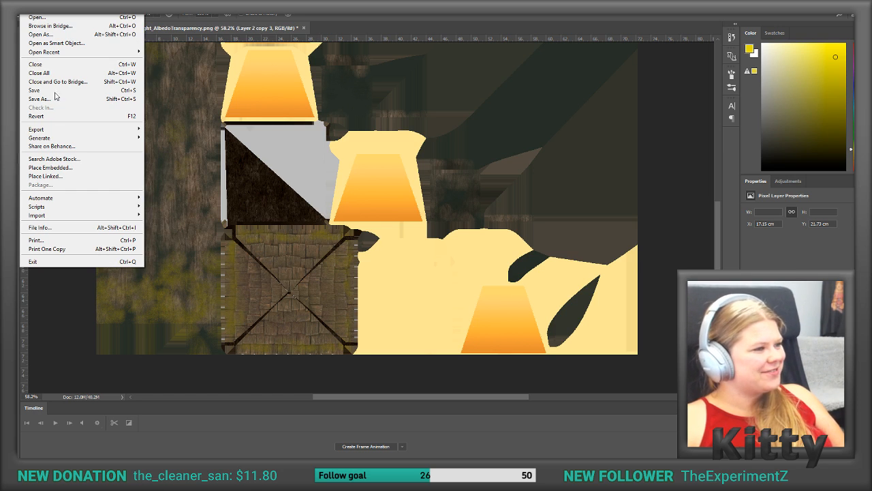
pyautogui.moveTo(59, 133)
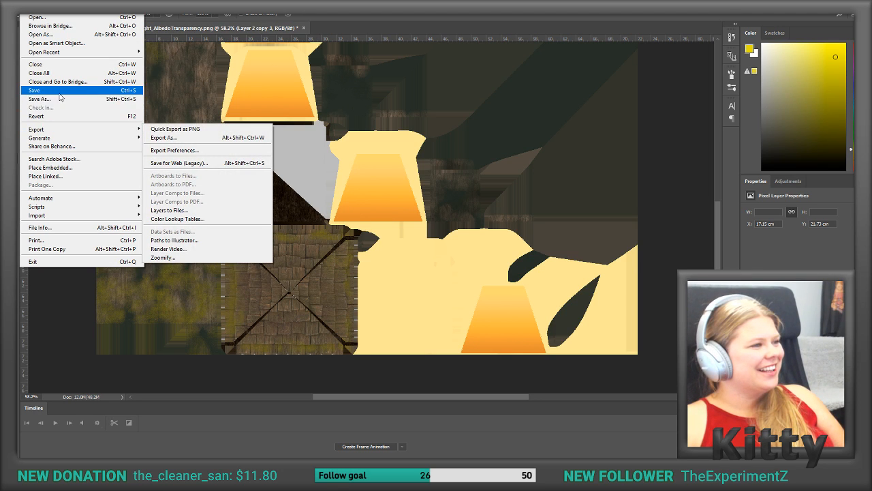
pyautogui.click(58, 99)
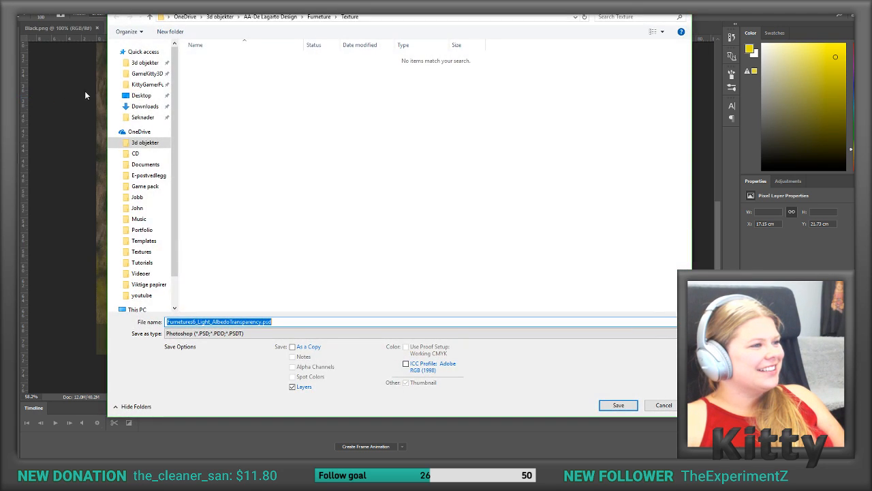
pyautogui.click(144, 62)
pyautogui.click(113, 132)
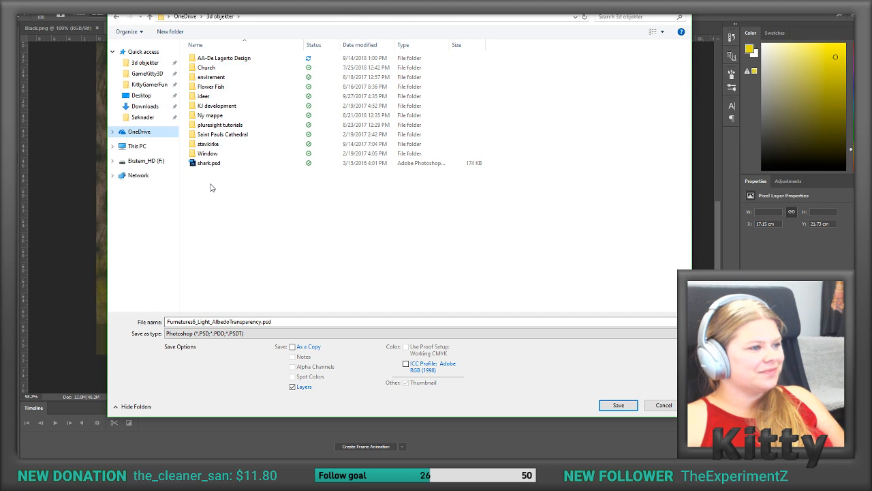
pyautogui.doubleClick(237, 58)
pyautogui.click(223, 77)
pyautogui.click(223, 76)
pyautogui.doubleClick(239, 78)
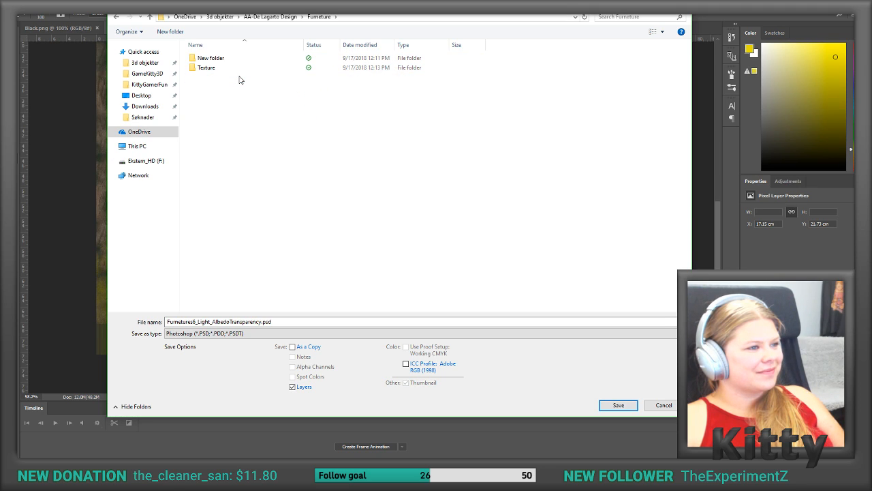
pyautogui.click(217, 69)
pyautogui.doubleClick(217, 72)
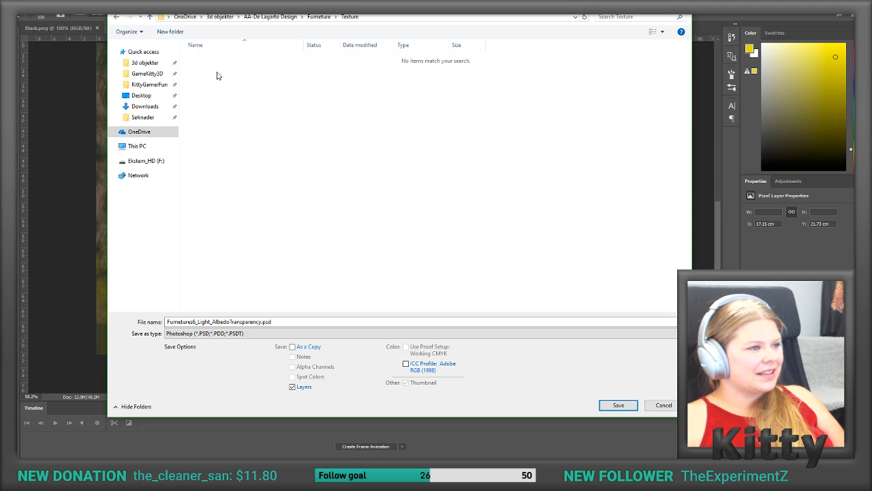
# Step: Set the save format to PNG and show the Texture folder's files as large icons
pyautogui.click(213, 333)
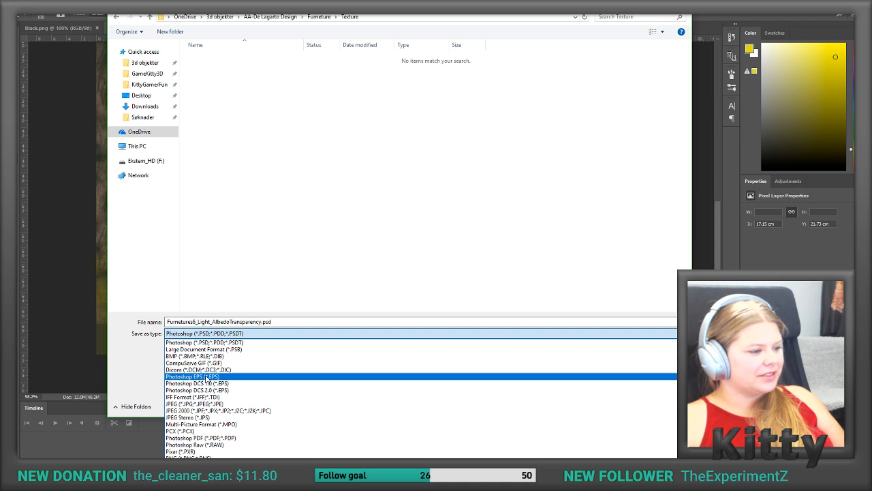
pyautogui.click(198, 431)
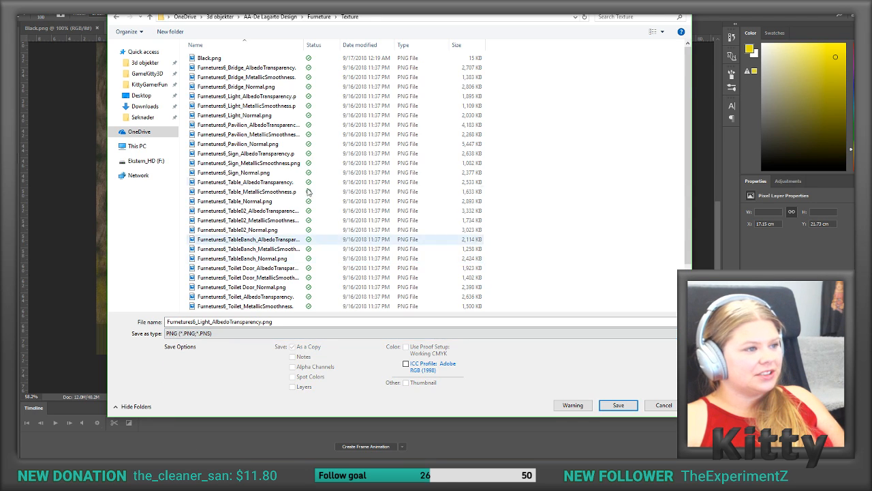
pyautogui.rightClick(549, 134)
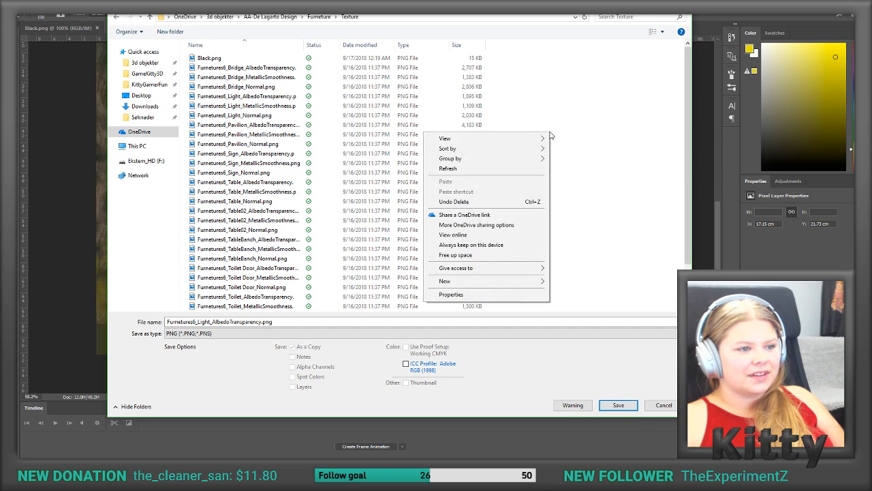
pyautogui.moveTo(536, 139)
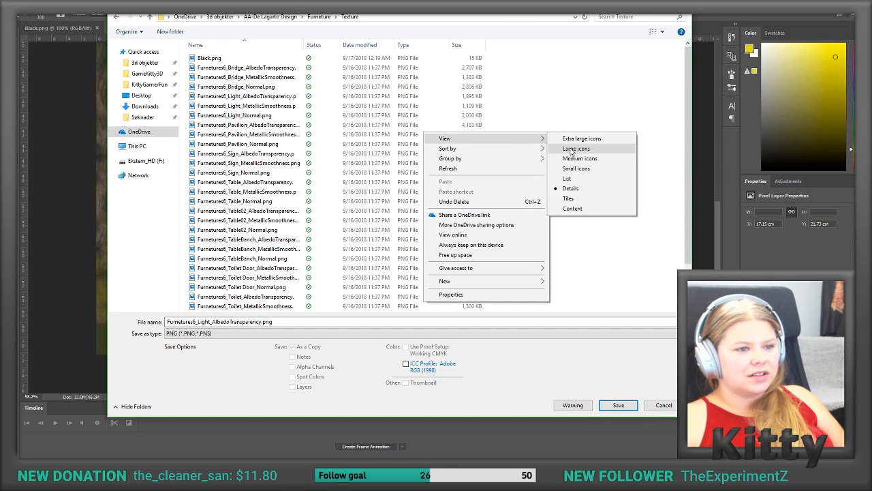
pyautogui.click(263, 100)
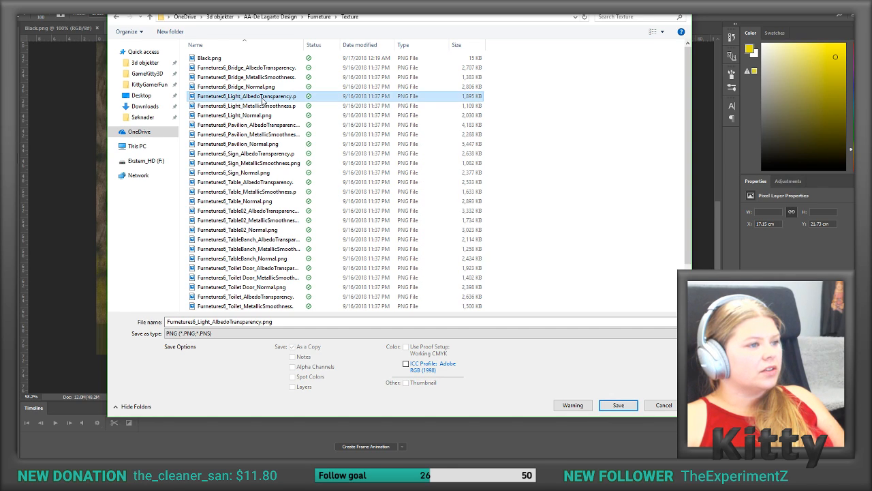
pyautogui.rightClick(610, 113)
pyautogui.moveTo(587, 118)
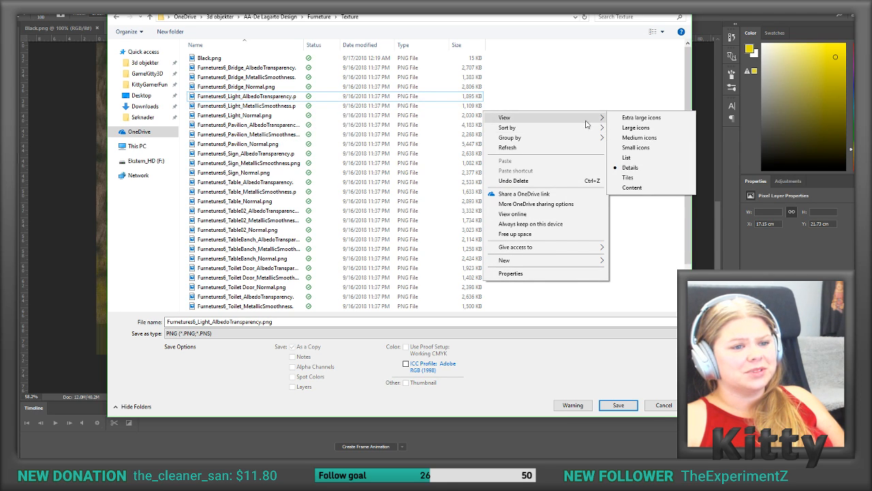
pyautogui.click(621, 128)
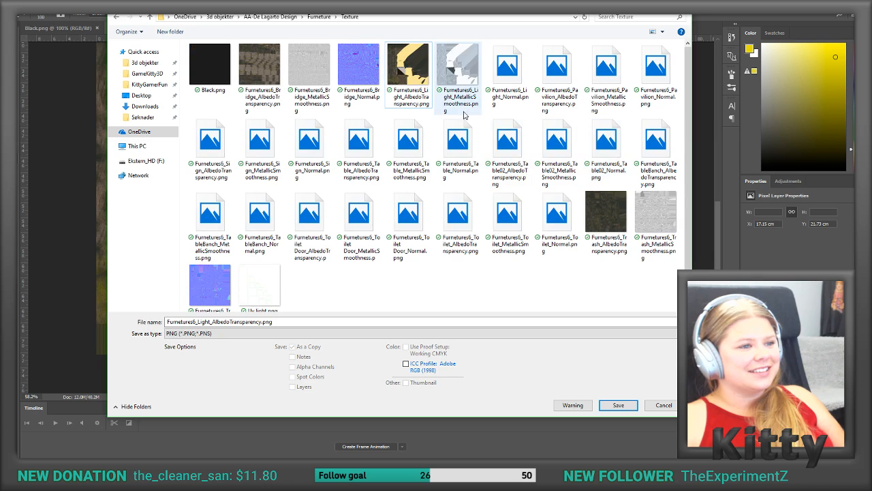
# Step: Save the lamp texture as Furnetures6_Light_AlbedoTransparency.png
pyautogui.click(564, 383)
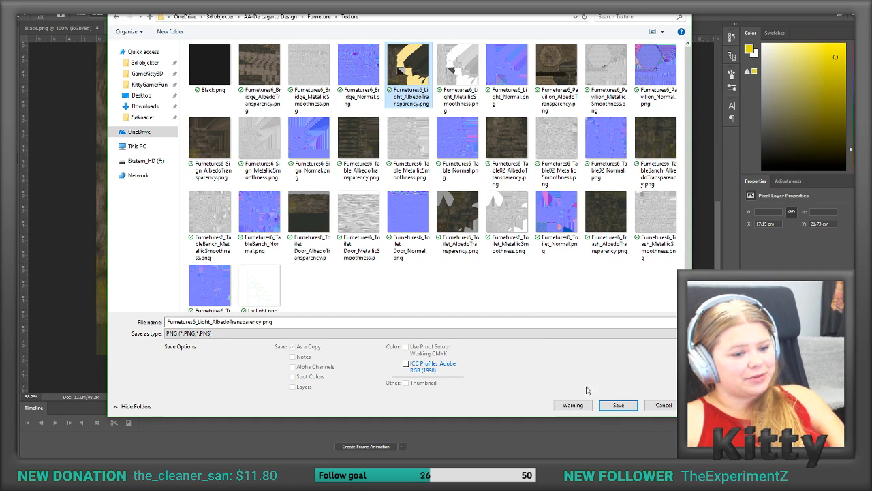
pyautogui.click(613, 405)
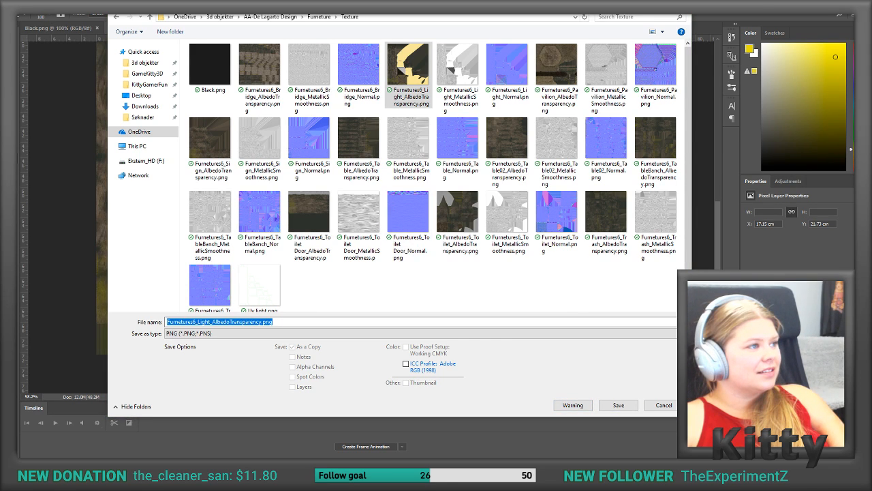
pyautogui.click(147, 73)
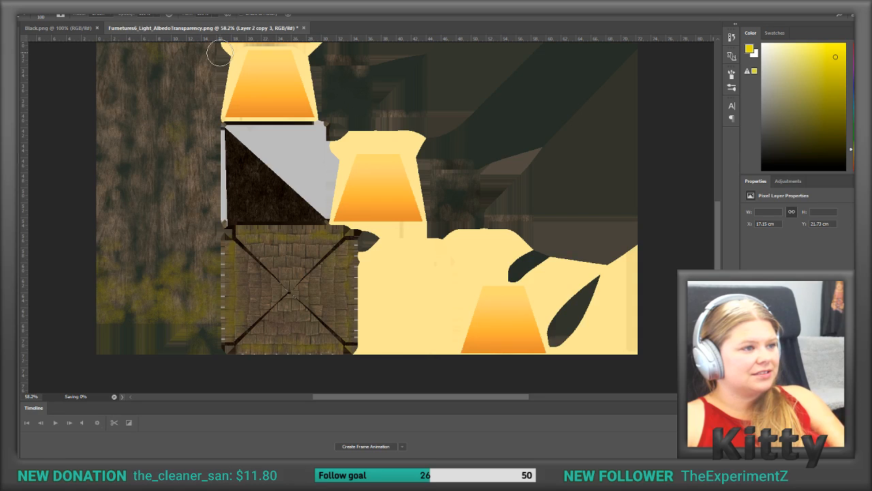
# Step: Switch to Unity and examine the lamp among the props in the scene
pyautogui.click(797, 5)
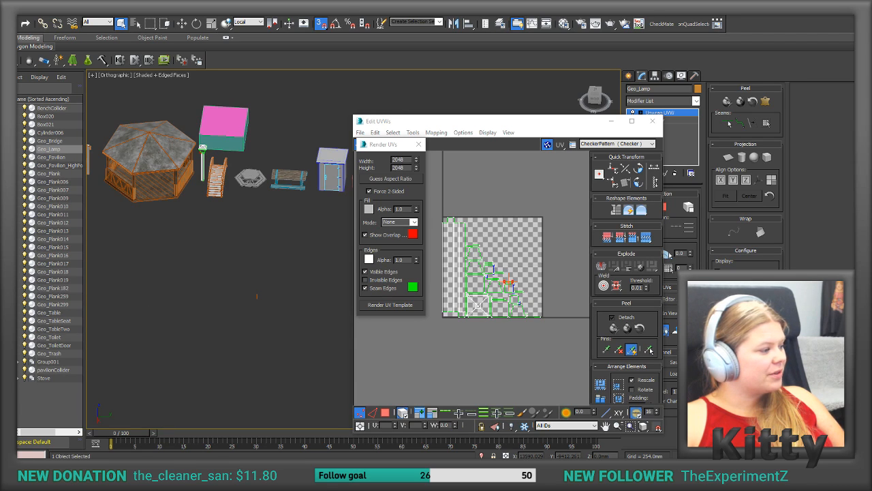
pyautogui.hotkey('alt', 'Tab')
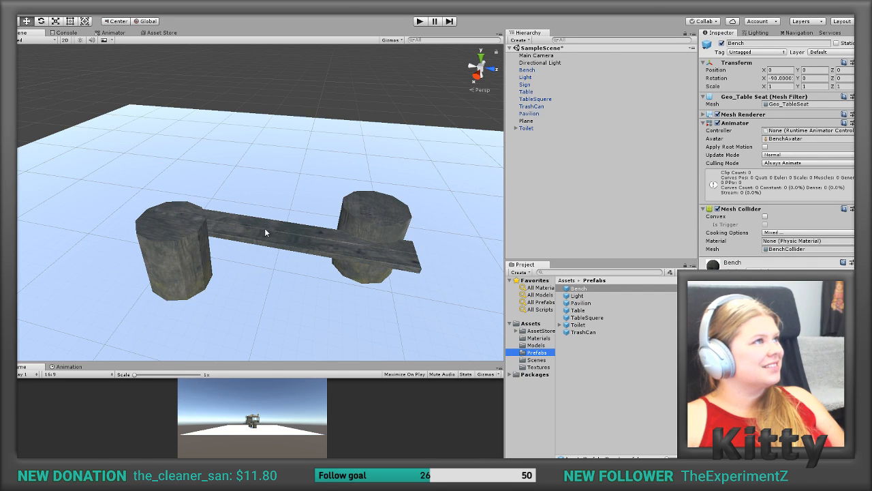
pyautogui.scroll(3, 417, 180)
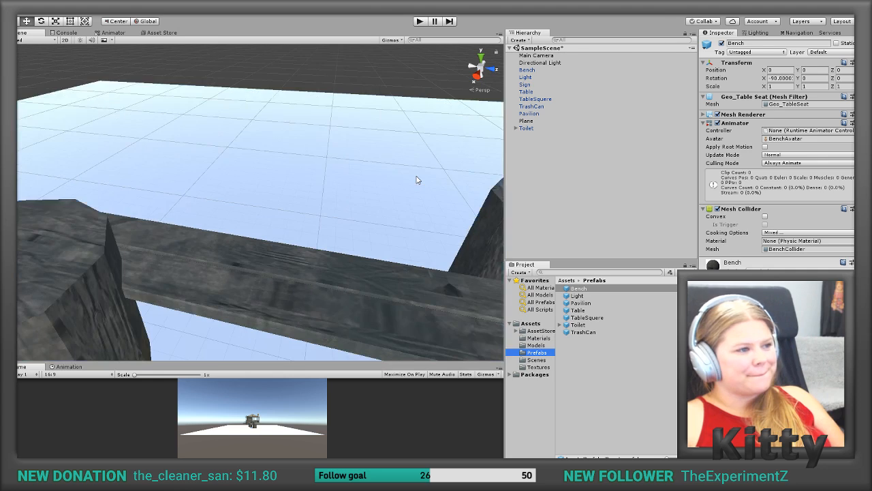
pyautogui.scroll(-5, 418, 180)
pyautogui.scroll(-6, 417, 180)
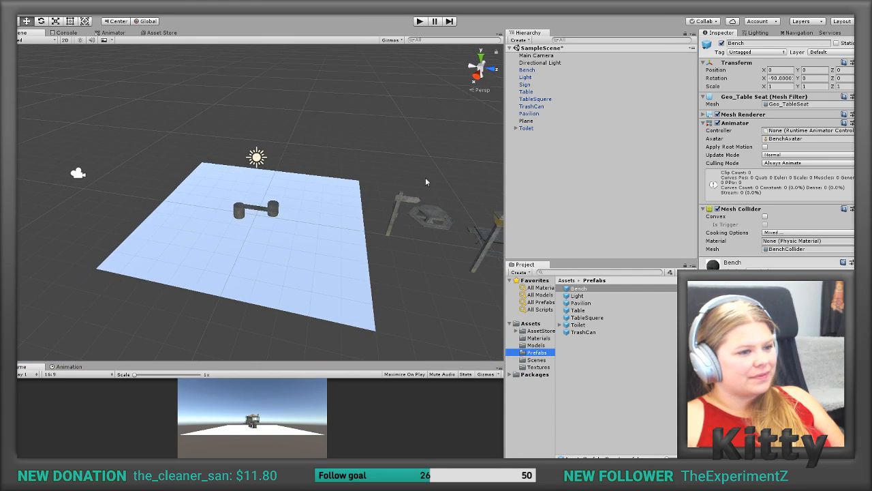
pyautogui.moveTo(460, 214); pyautogui.dragTo(329, 194, button='middle')
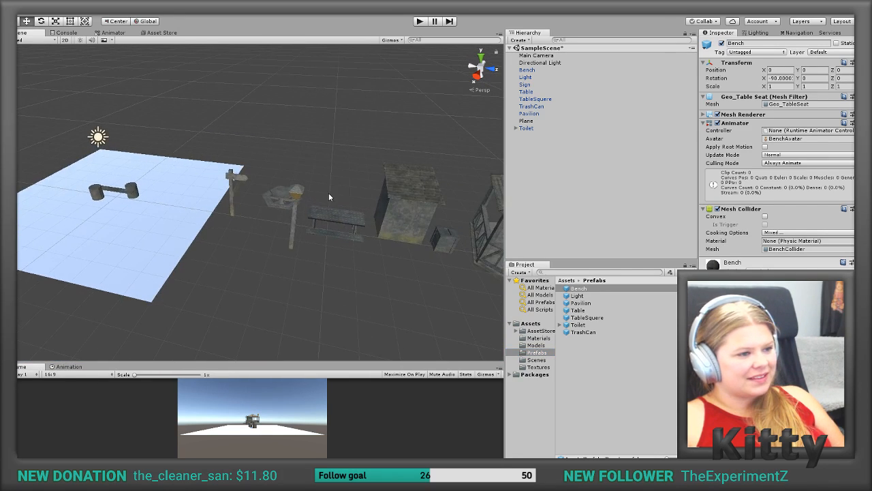
pyautogui.scroll(5, 329, 193)
pyautogui.moveTo(407, 200); pyautogui.dragTo(311, 194, button='middle')
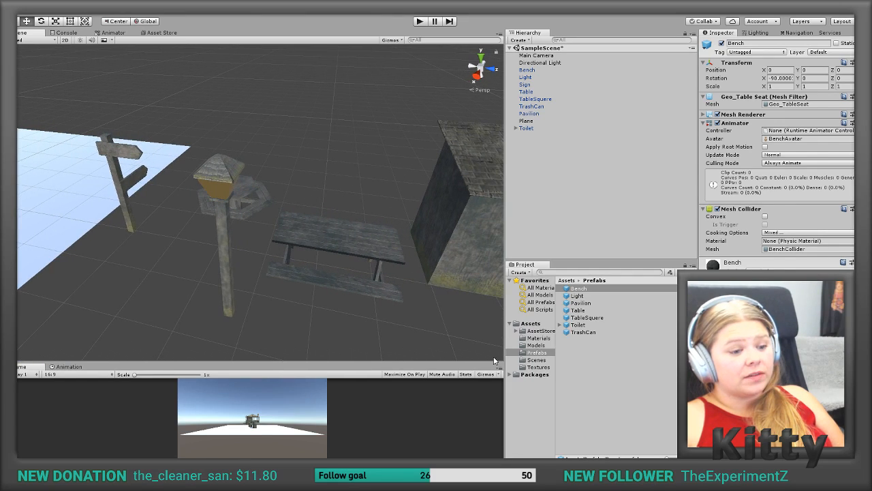
# Step: Reimport the Furnetures6_Light_AlbedoTransparency texture from the project's Textures folder
pyautogui.click(549, 368)
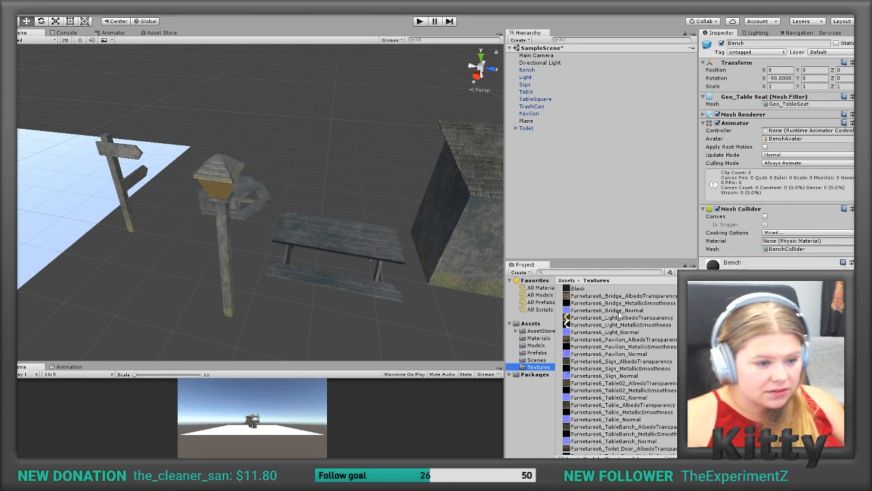
pyautogui.click(619, 317)
pyautogui.rightClick(618, 317)
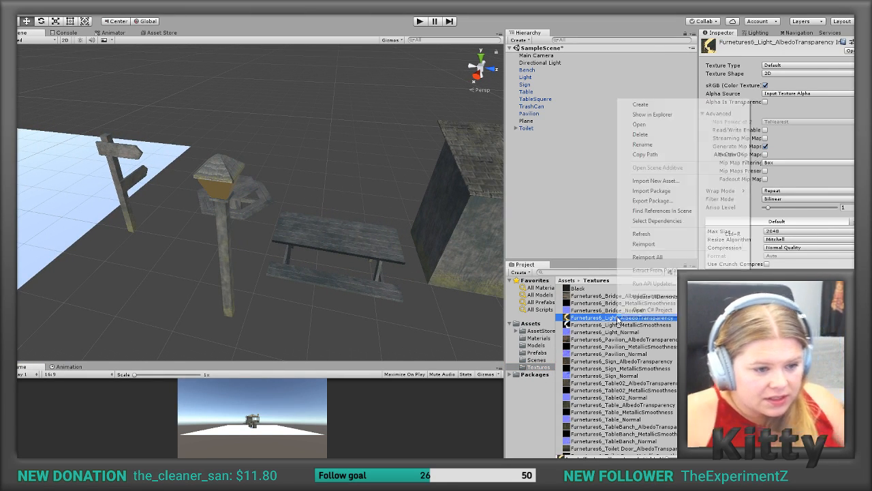
pyautogui.click(646, 243)
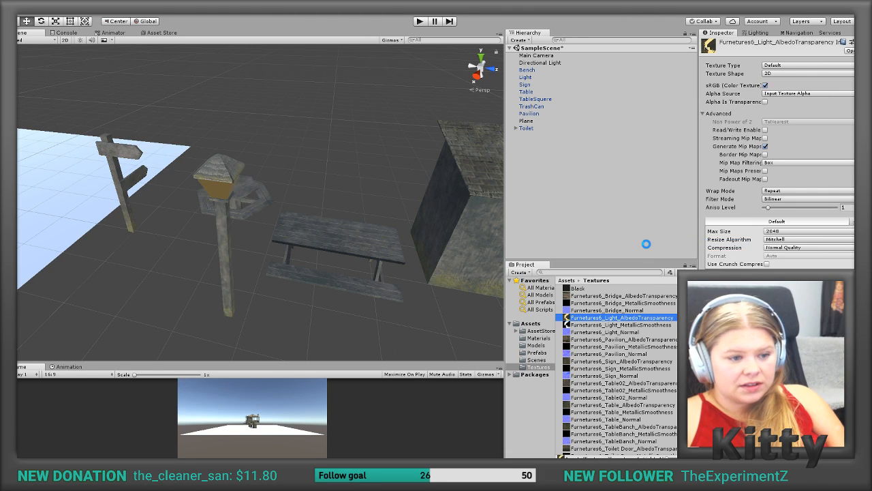
# Step: Replace the project's Furnetures6_Light_AlbedoTransparency texture with the newly saved version
pyautogui.click(581, 318)
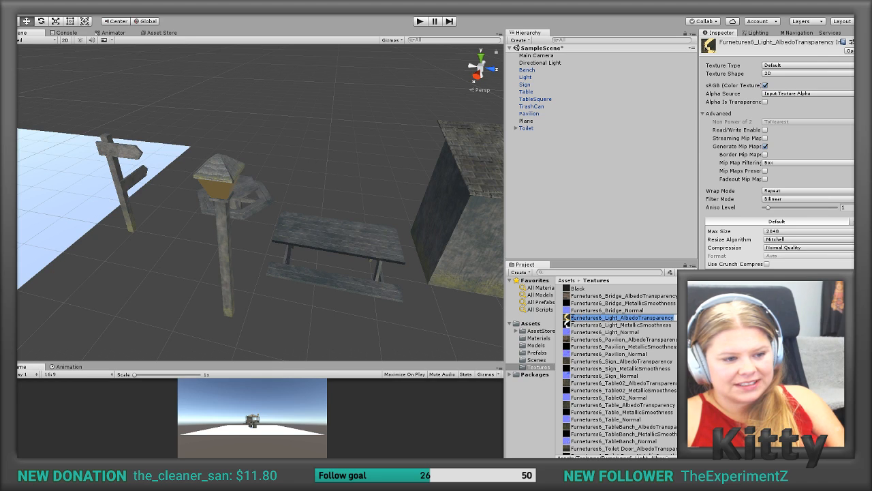
pyautogui.click(566, 320)
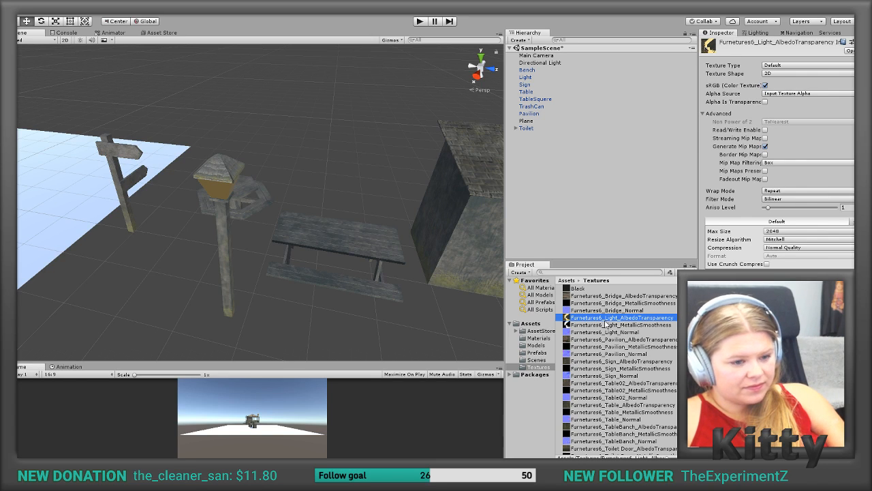
pyautogui.press('Delete')
pyautogui.click(470, 257)
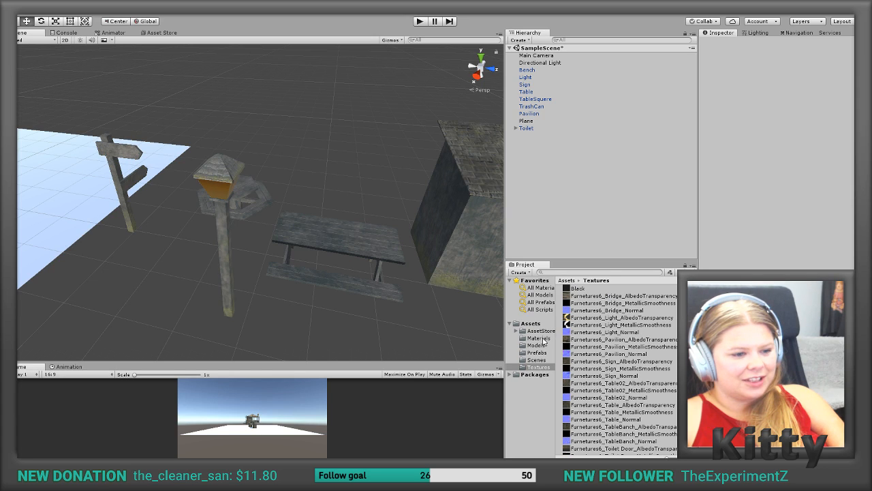
# Step: Assign Furnetures6_Light_AlbedoTransparency as the Albedo map of the Light material
pyautogui.click(539, 338)
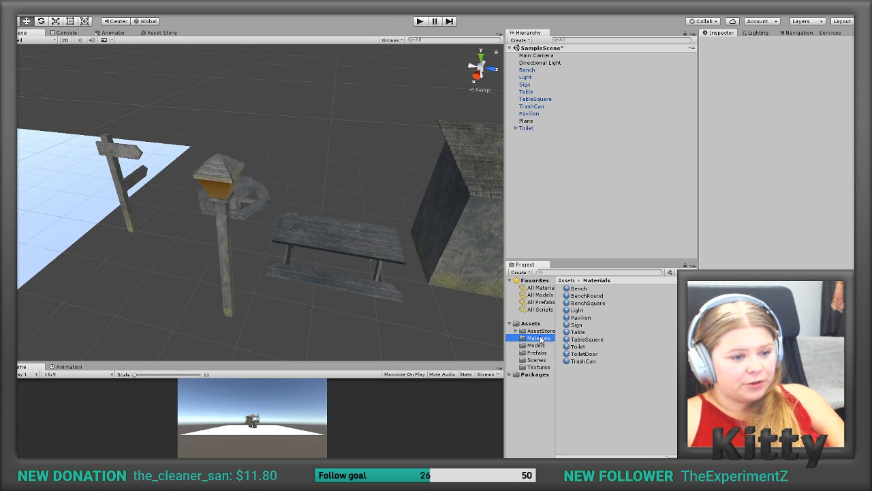
pyautogui.click(583, 311)
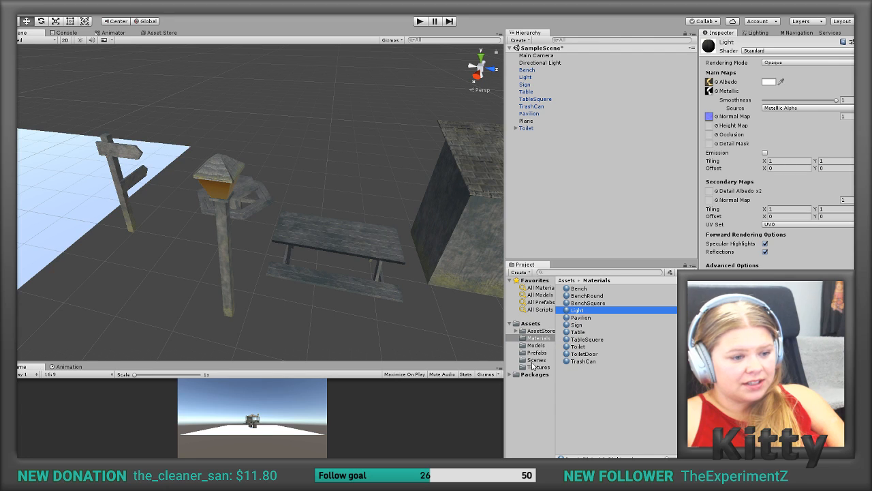
pyautogui.click(537, 368)
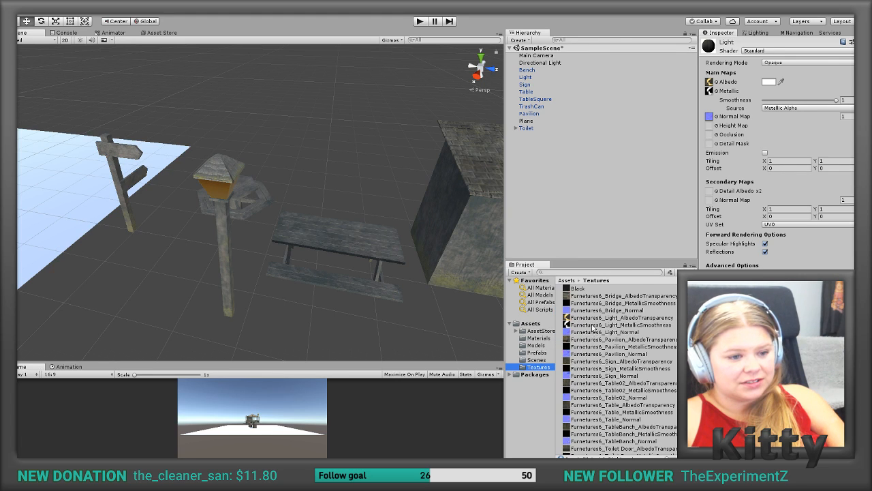
pyautogui.moveTo(585, 322); pyautogui.dragTo(711, 89)
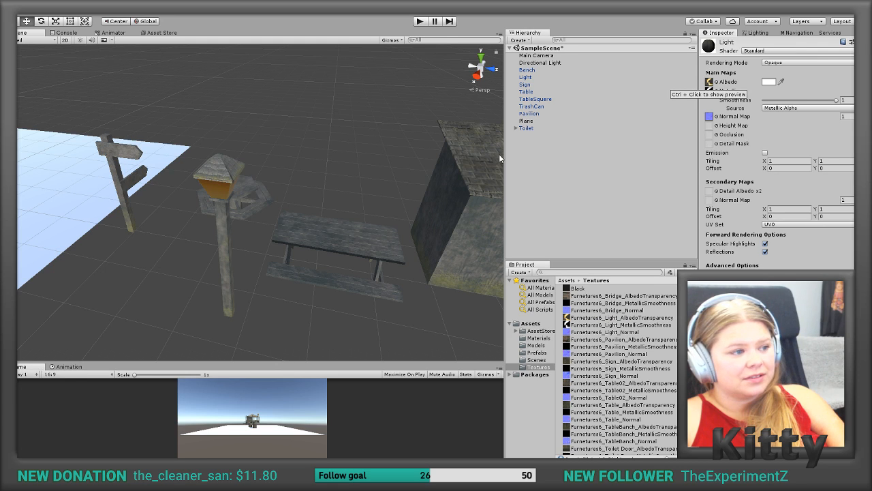
pyautogui.click(365, 175)
# Step: Open the Light material's albedo image in the photo viewer to check its glass gradients, and close it again
pyautogui.keyDown('alt'); pyautogui.moveTo(328, 190); pyautogui.dragTo(291, 145); pyautogui.keyUp('alt')
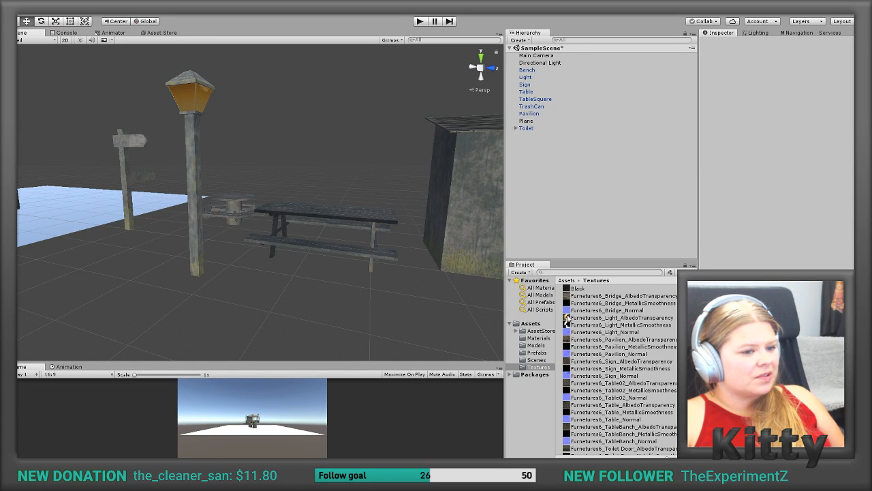
pyautogui.click(538, 338)
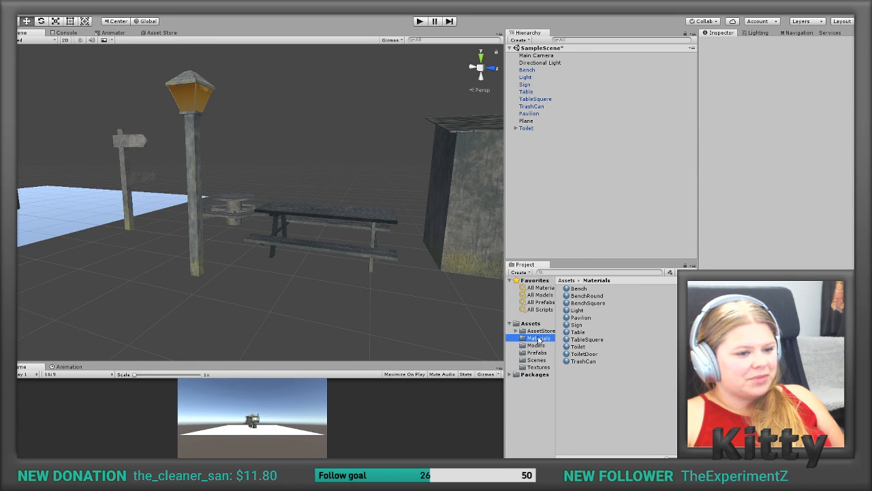
pyautogui.click(579, 310)
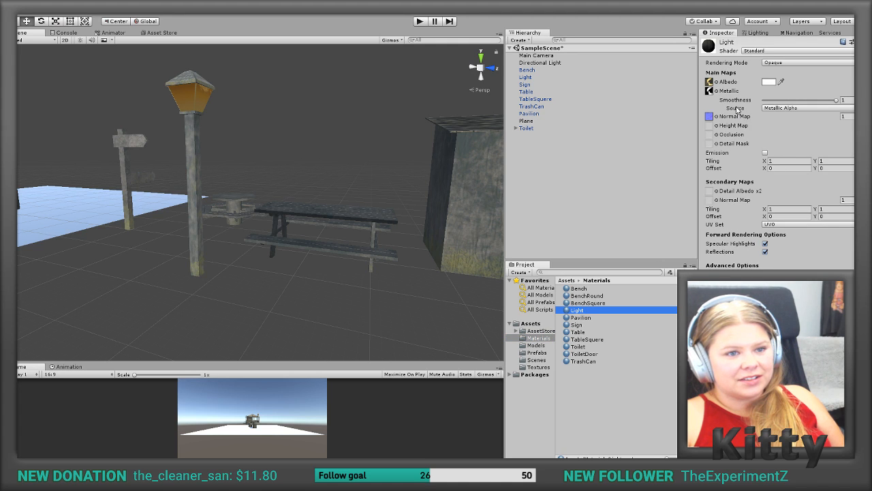
pyautogui.click(710, 82)
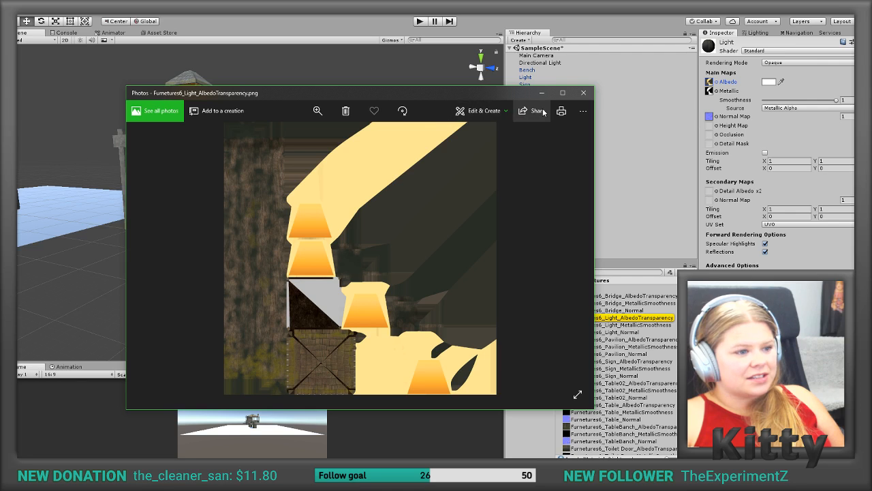
pyautogui.click(583, 92)
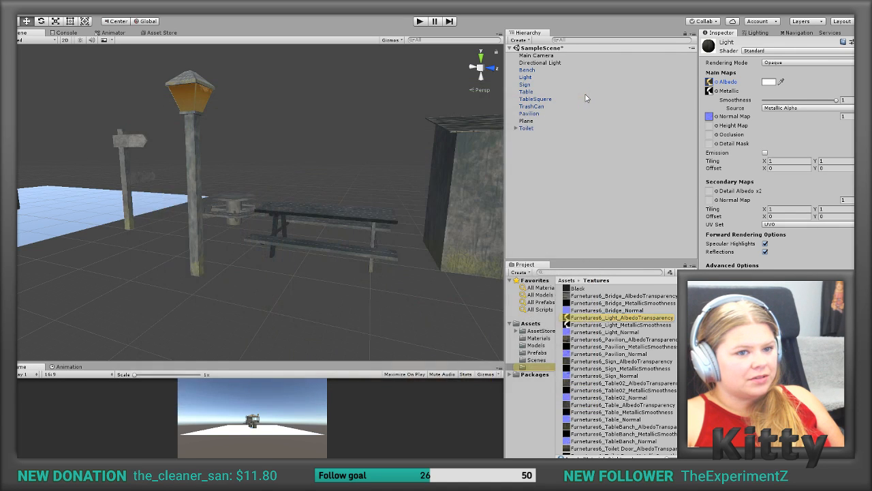
# Step: Inspect the lamp's orange glass panels up close in the scene
pyautogui.keyDown('alt'); pyautogui.moveTo(238, 122); pyautogui.dragTo(183, 125); pyautogui.keyUp('alt')
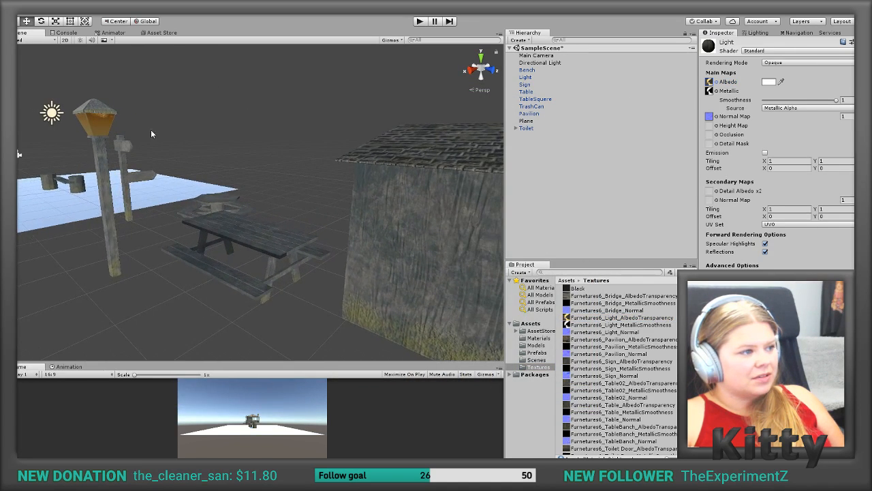
pyautogui.scroll(4, 67, 95)
pyautogui.moveTo(67, 96); pyautogui.dragTo(148, 134, button='middle')
pyautogui.scroll(4, 100, 112)
pyautogui.scroll(-2, 98, 115)
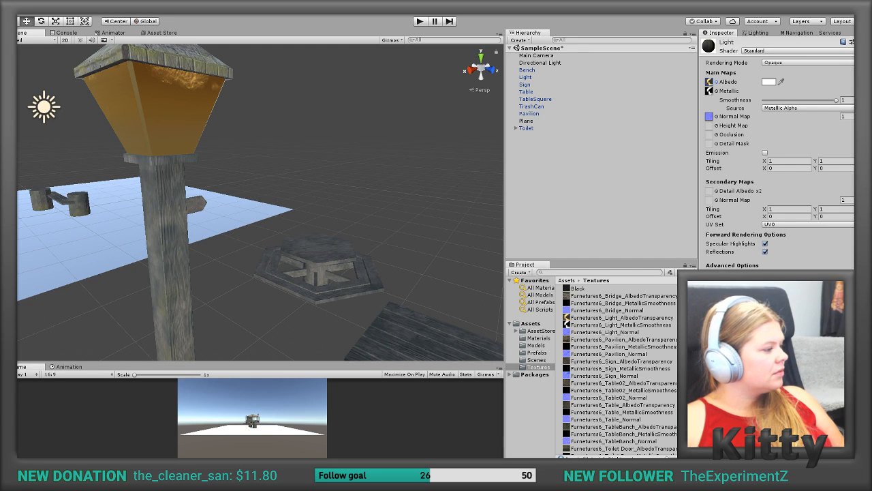
# Step: Switch to Photoshop, place the Furnetures6_Light_Normal image in the albedo document and align it with the canvas at X 0 cm, Y 0 cm
pyautogui.hotkey('alt', 'Tab')
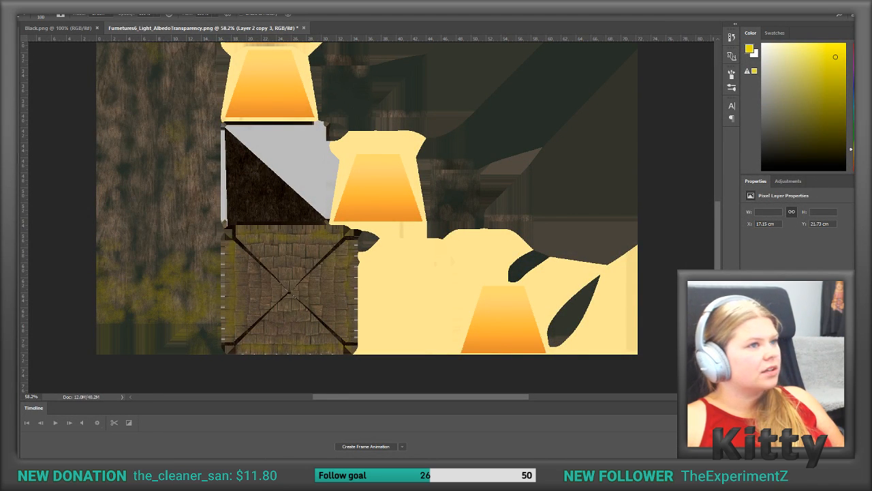
pyautogui.moveTo(418, 29); pyautogui.dragTo(395, 171)
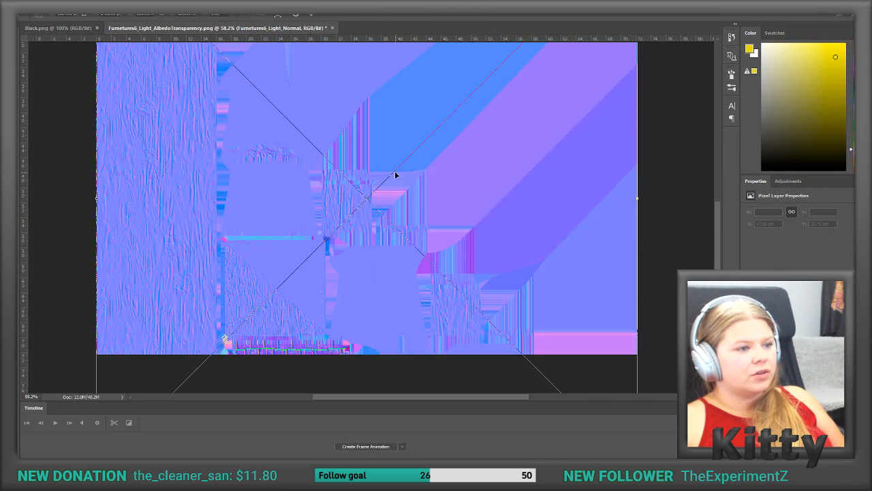
pyautogui.press('Return')
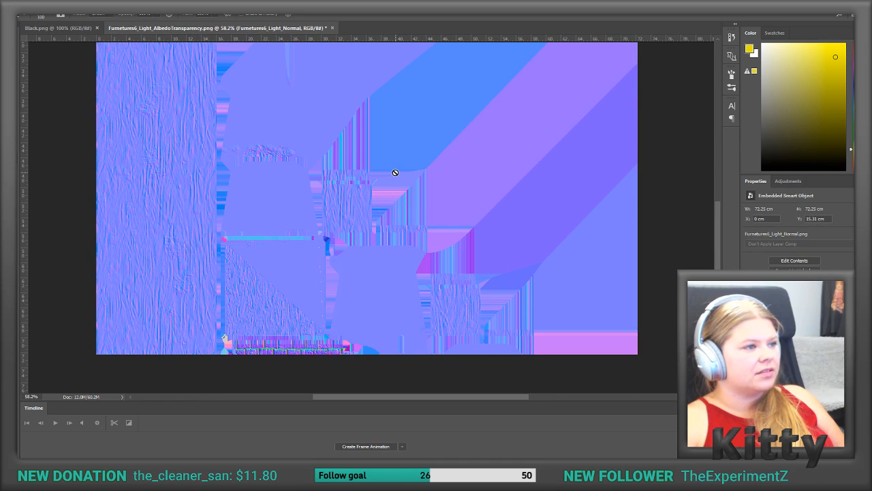
pyautogui.scroll(3, 350, 159)
pyautogui.scroll(5, 351, 159)
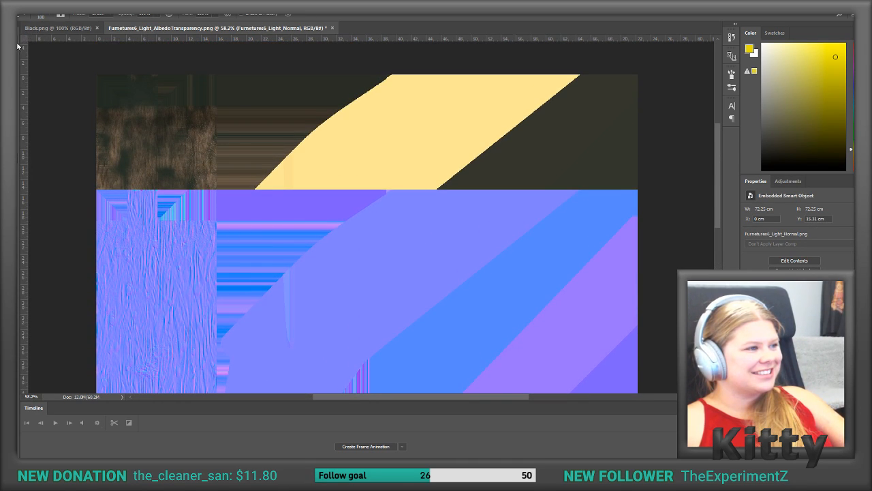
pyautogui.moveTo(225, 215); pyautogui.dragTo(227, 102)
pyautogui.scroll(-2, 342, 230)
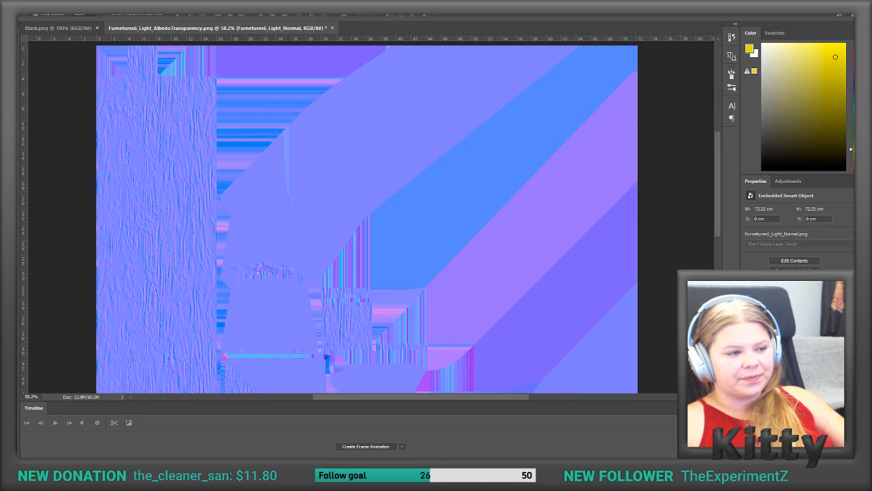
# Step: Choose the Clone Stamp tool and rasterize the Furnetures6_Light_Normal layer for retouching
pyautogui.scroll(-1, 551, 306)
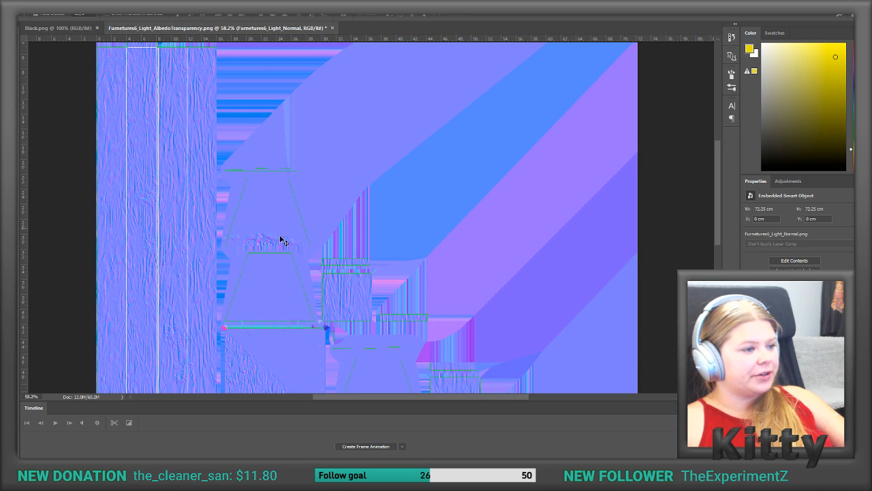
pyautogui.scroll(-2, 282, 239)
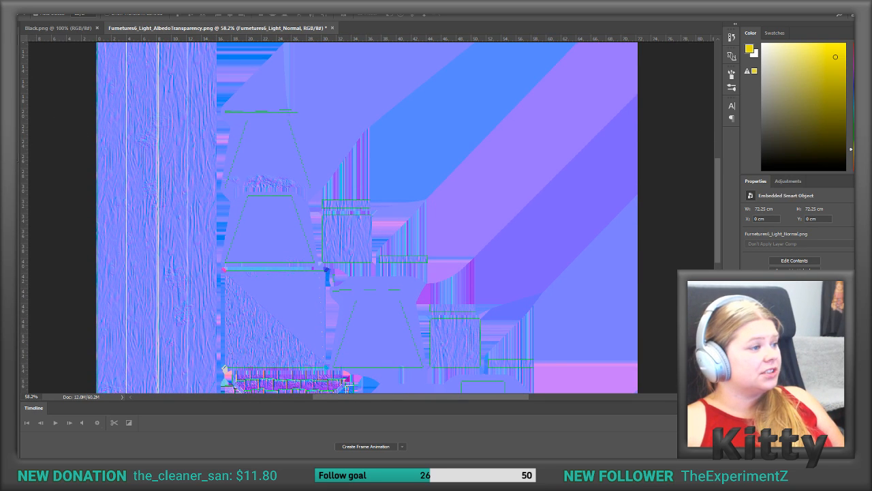
pyautogui.click(18, 136)
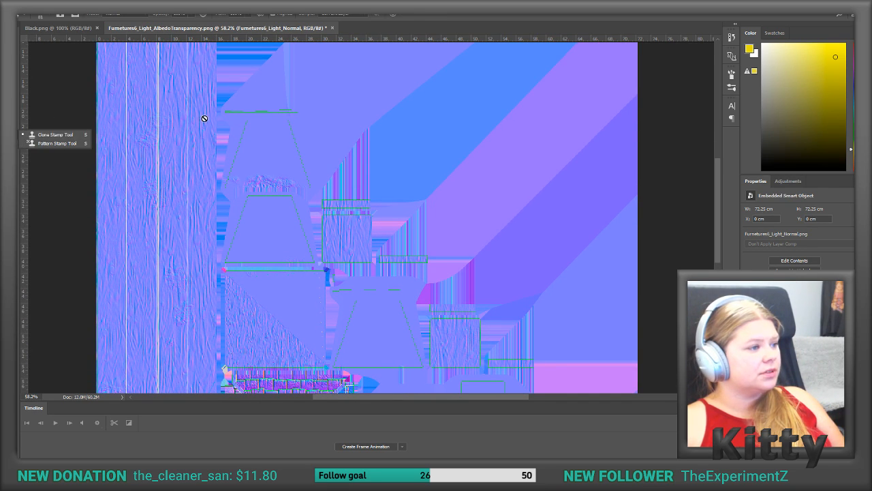
pyautogui.click(72, 134)
pyautogui.click(327, 157)
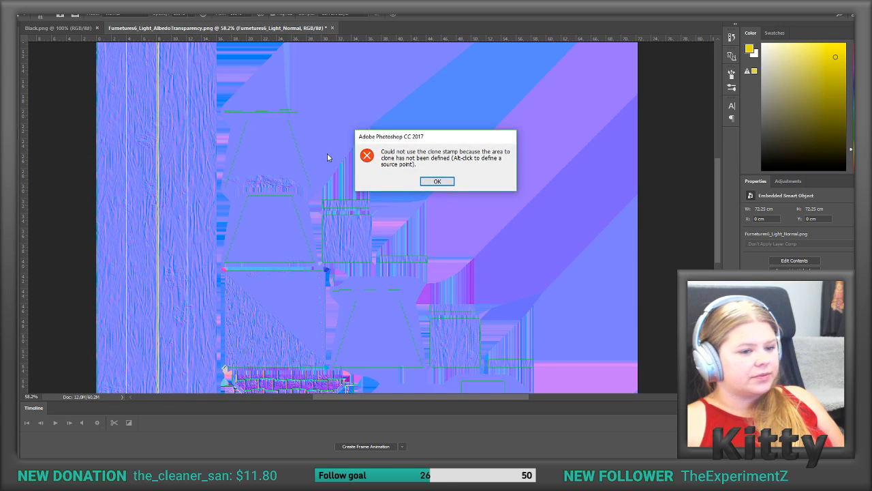
pyautogui.click(437, 181)
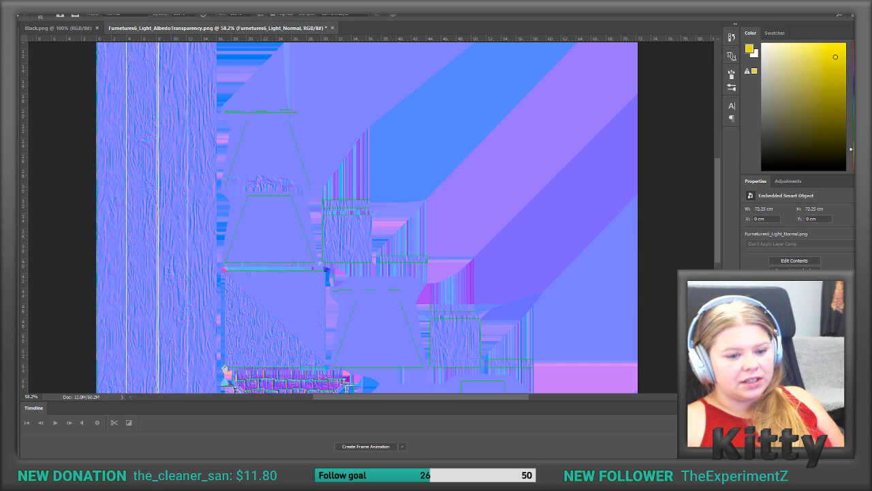
pyautogui.rightClick(770, 327)
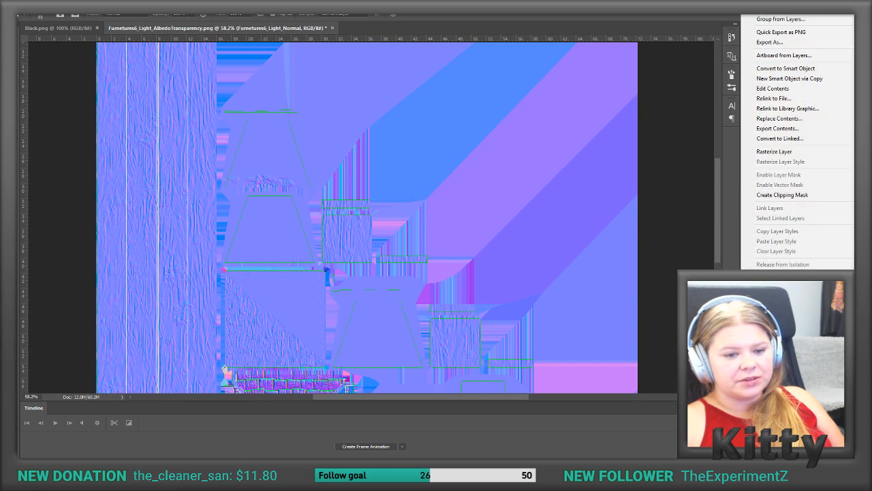
pyautogui.click(774, 154)
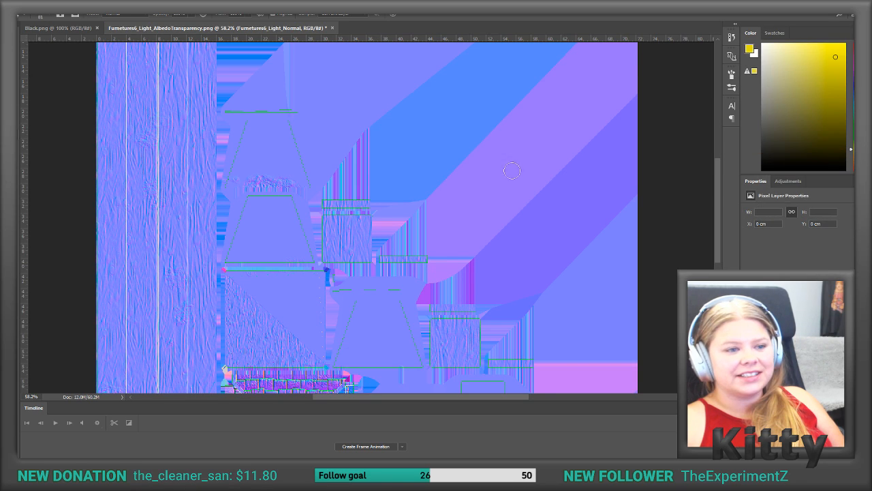
# Step: Clone smooth normal-map surface over the rough patch at the lower edge of the uppermost lamp-glass panel
pyautogui.keyDown('alt'); pyautogui.click(272, 167); pyautogui.keyUp('alt')
pyautogui.moveTo(289, 178)
pyautogui.mouseDown()
pyautogui.moveTo(265, 176)
pyautogui.moveTo(298, 181)
pyautogui.moveTo(234, 180)
pyautogui.moveTo(276, 184)
pyautogui.moveTo(253, 183)
pyautogui.mouseUp()
pyautogui.keyDown('alt'); pyautogui.click(285, 165); pyautogui.keyUp('alt')
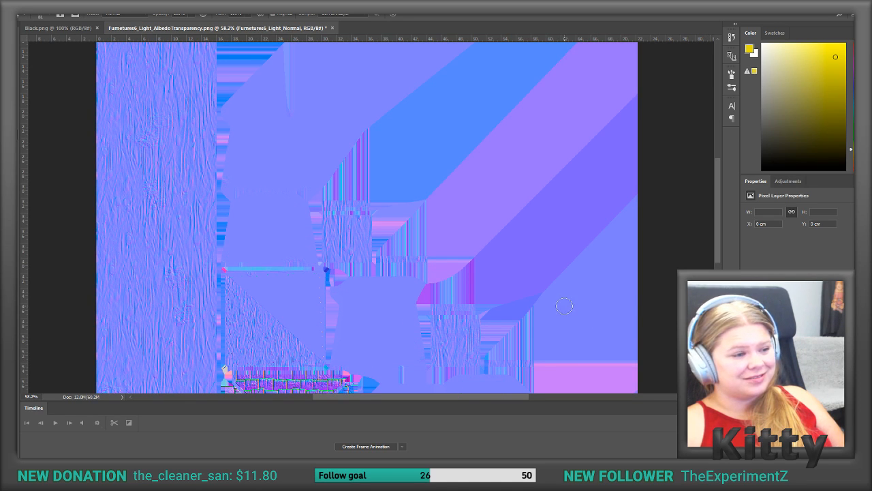
# Step: Save the retouched image as PNG over Furnetures6_Light_Normal.png in the Furneture Texture folder, accepting the PNG options
pyautogui.click(28, 4)
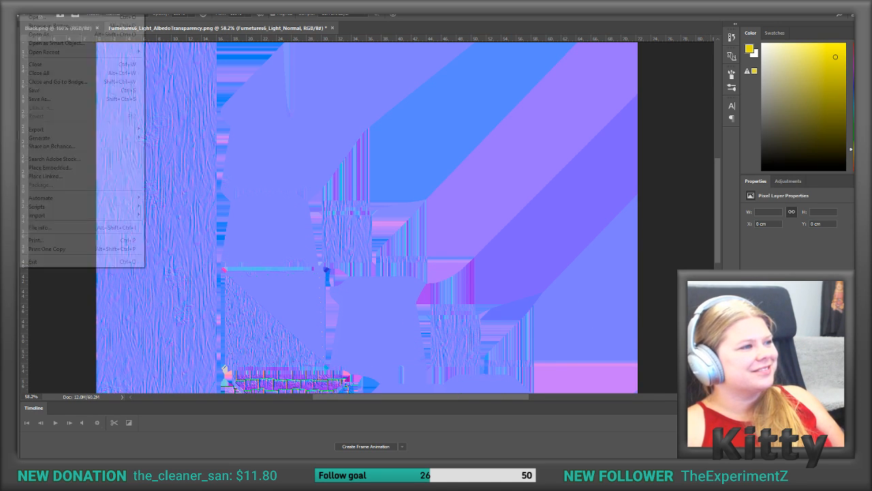
pyautogui.click(75, 99)
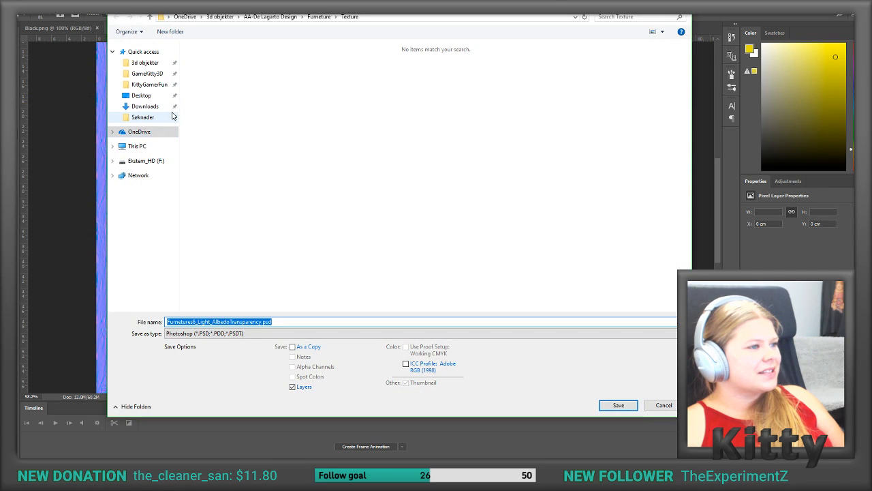
pyautogui.click(145, 63)
pyautogui.doubleClick(218, 61)
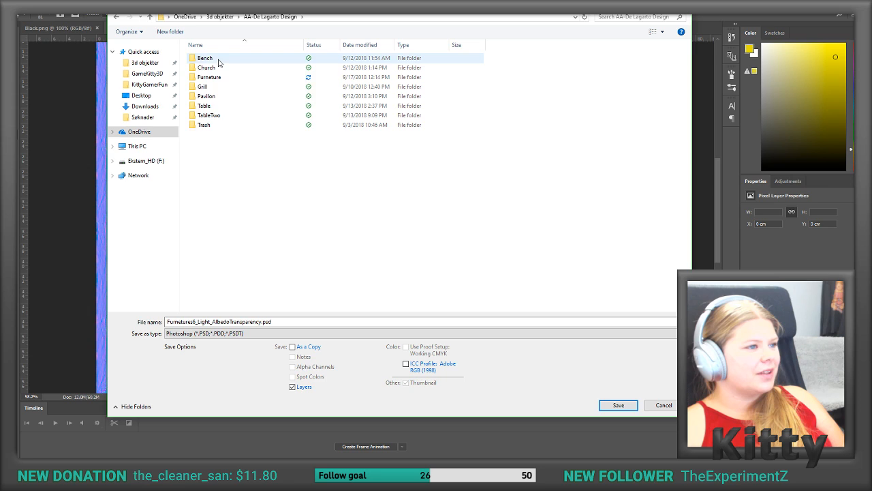
pyautogui.doubleClick(215, 78)
pyautogui.doubleClick(214, 67)
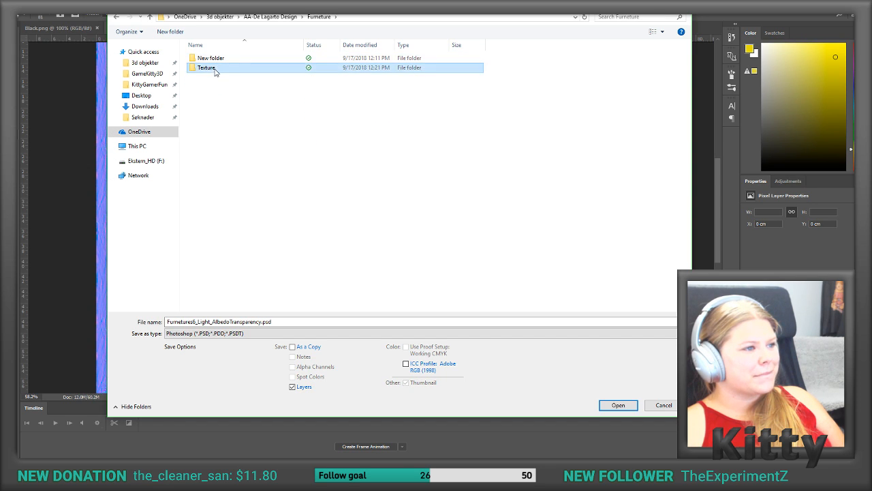
pyautogui.click(247, 334)
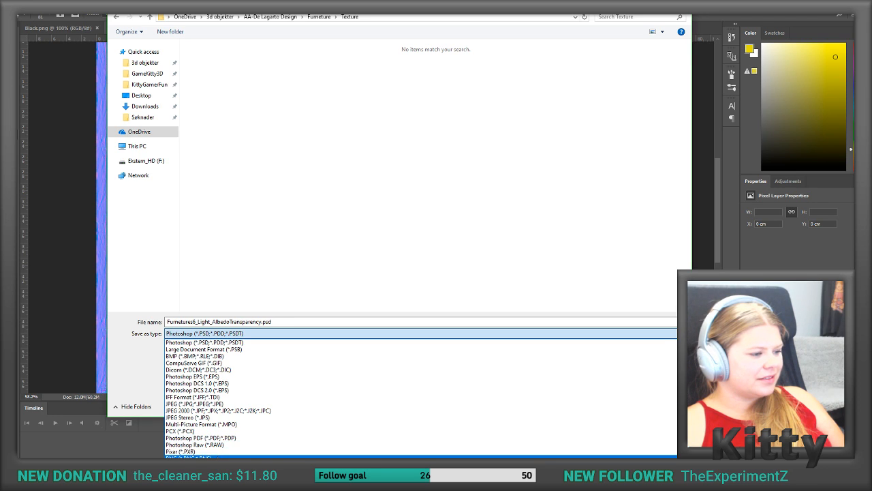
pyautogui.click(197, 457)
pyautogui.click(500, 70)
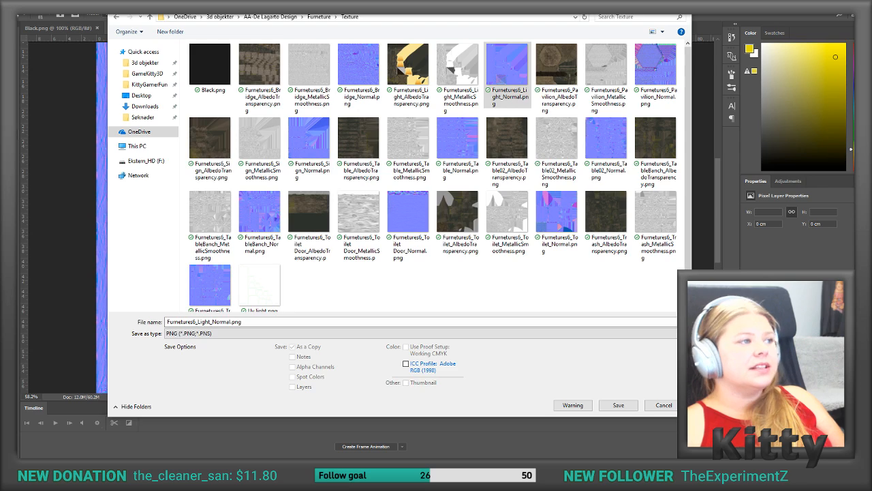
pyautogui.press('Return')
pyautogui.click(392, 172)
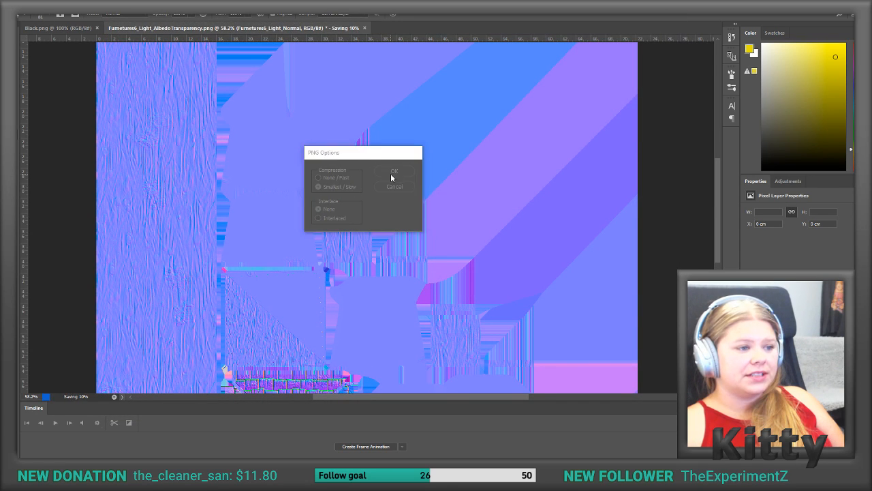
# Step: Switch to Unity and reimport the Furnetures6_Light_Normal texture
pyautogui.hotkey('alt', 'Tab')
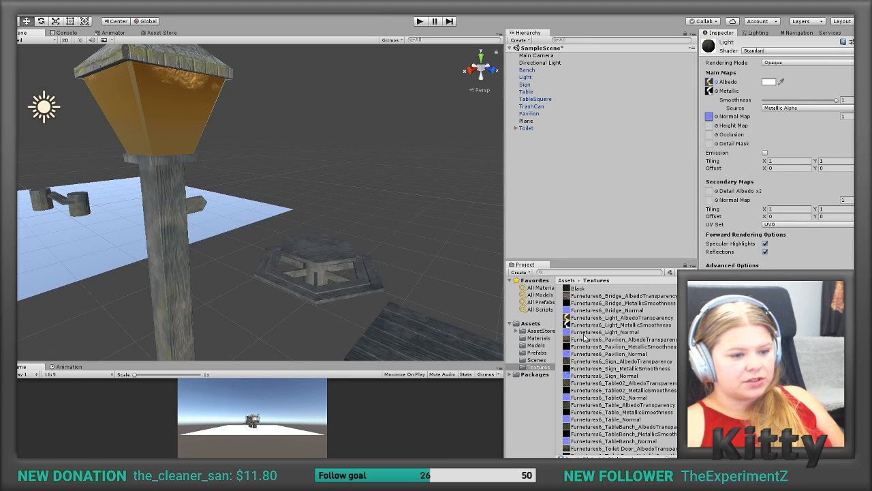
pyautogui.click(604, 332)
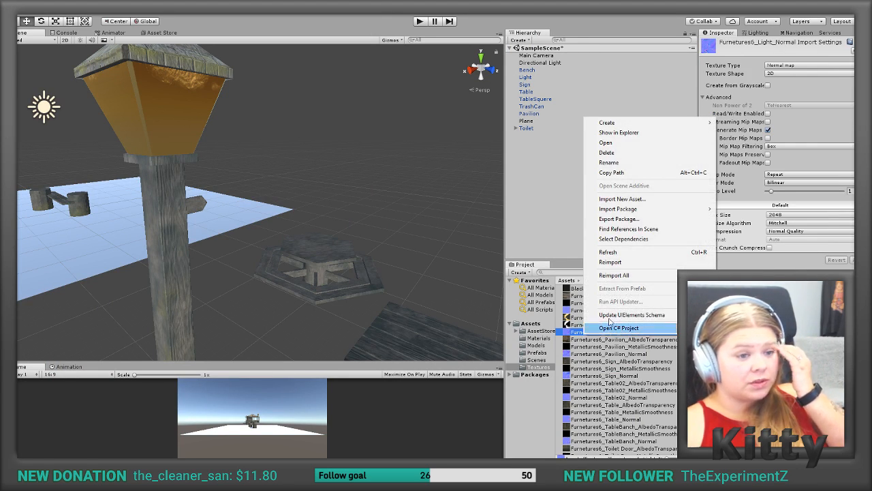
pyautogui.click(632, 263)
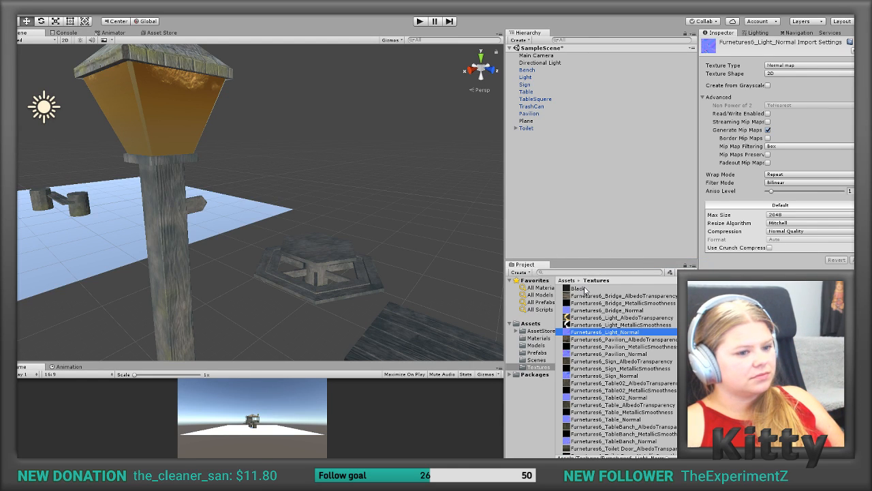
# Step: Inspect the lamp's glass from another angle and locate the normal map texture that its material uses
pyautogui.moveTo(341, 207); pyautogui.dragTo(351, 170, button='right')
pyautogui.click(351, 169)
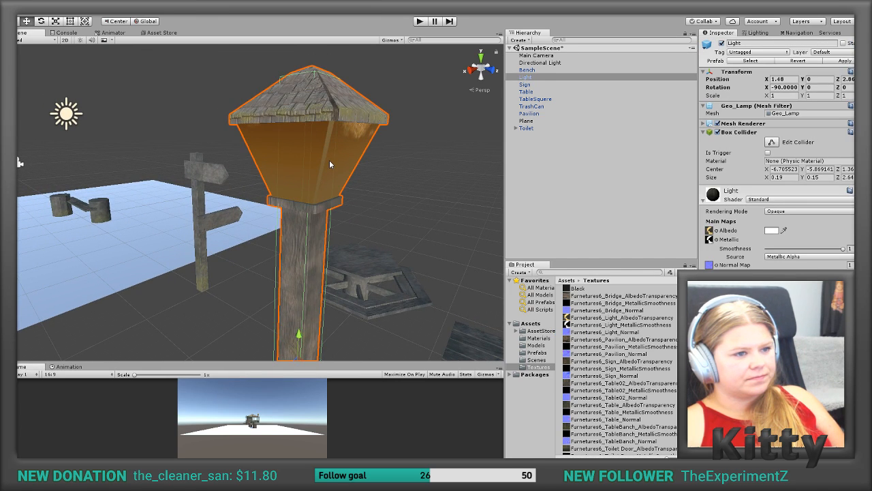
pyautogui.click(710, 265)
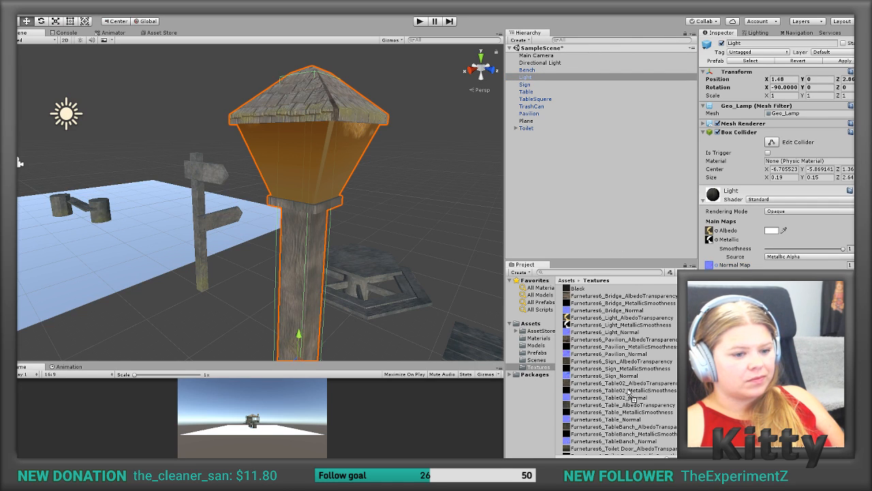
# Step: Delete the old Furnetures6_Light_Normal texture from the project's Textures folder
pyautogui.click(613, 334)
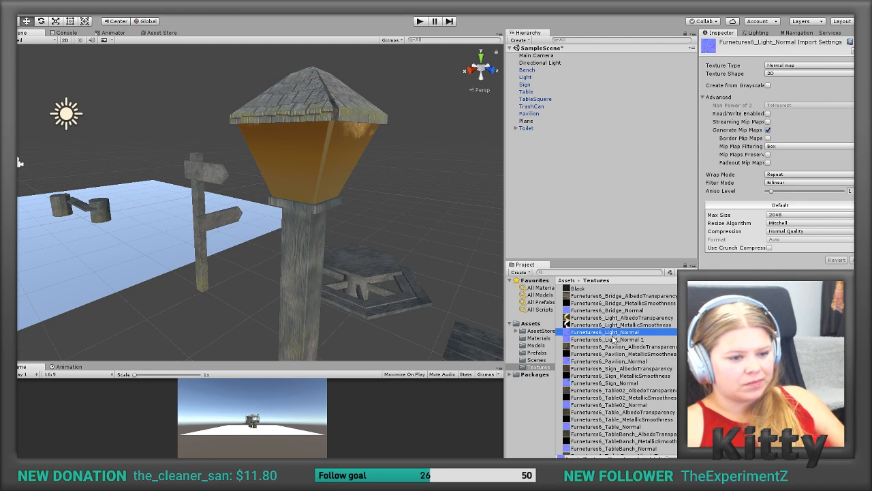
pyautogui.press('Delete')
pyautogui.press('Return')
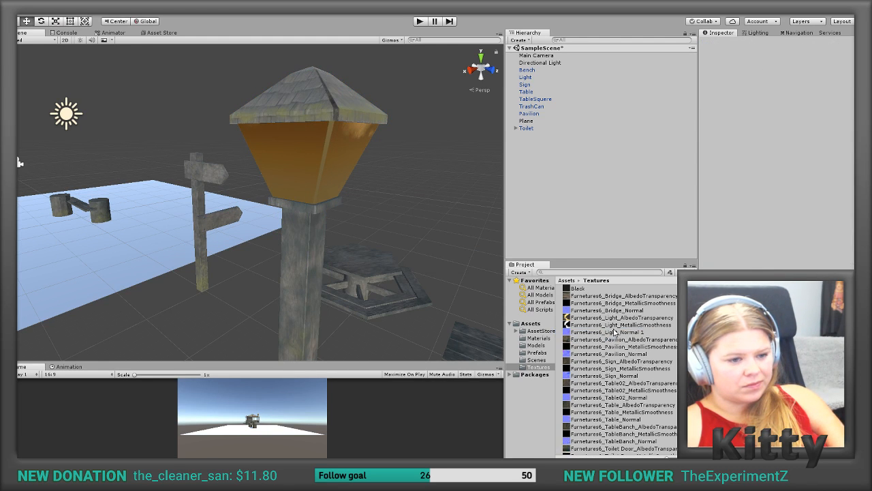
# Step: Assign Furnetures6_Light_Normal 1 as the Light material's Normal Map and apply the fix that marks it as a normal map
pyautogui.click(538, 338)
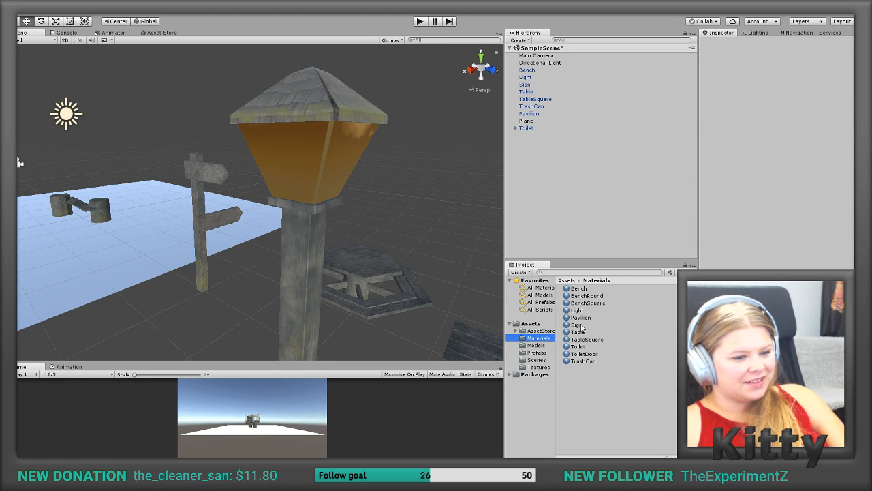
pyautogui.click(576, 311)
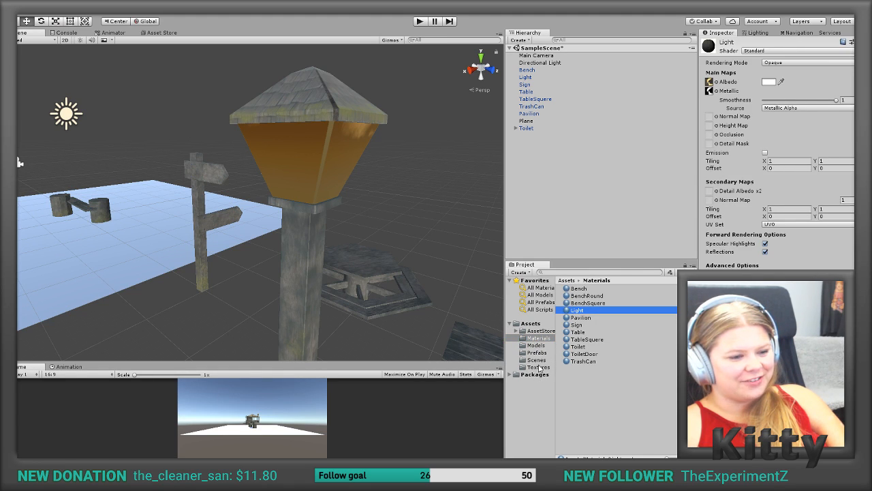
pyautogui.click(538, 366)
pyautogui.moveTo(587, 333); pyautogui.dragTo(711, 120)
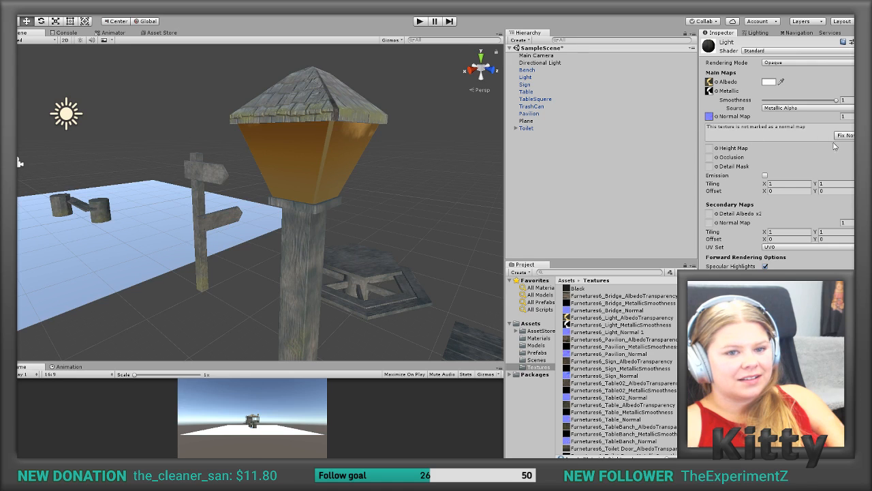
pyautogui.click(852, 135)
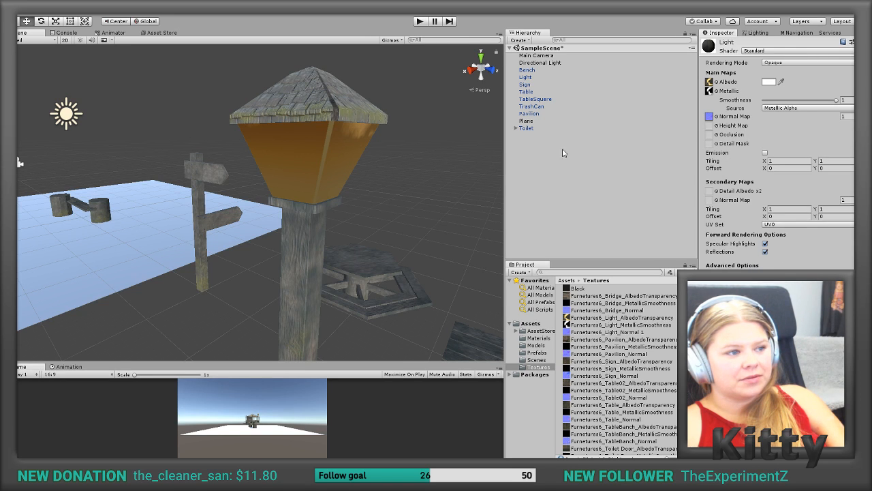
# Step: Inspect the lamp's glass in the scene and check its albedo and normal map images in the photo viewer
pyautogui.keyDown('alt'); pyautogui.moveTo(434, 175); pyautogui.dragTo(417, 177); pyautogui.keyUp('alt')
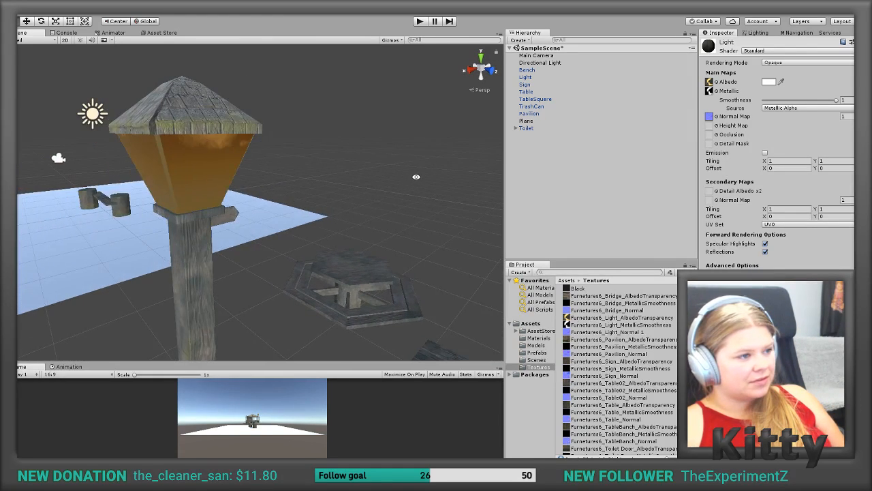
pyautogui.click(212, 151)
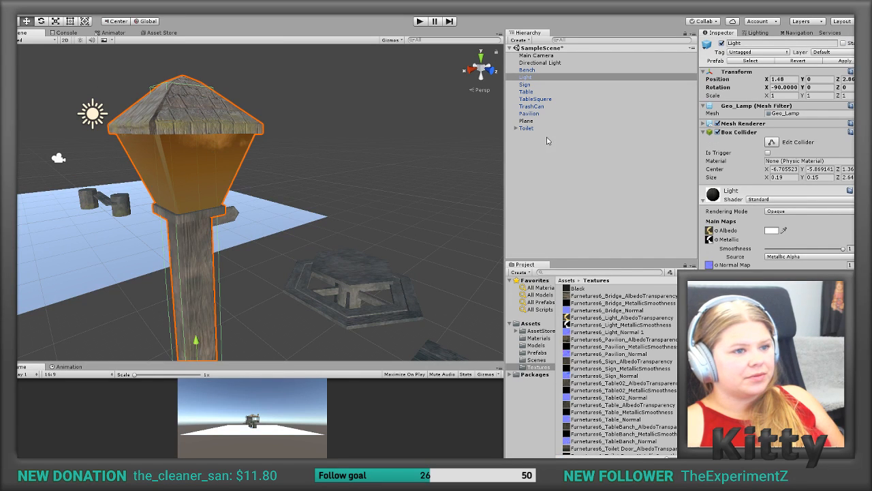
pyautogui.doubleClick(567, 319)
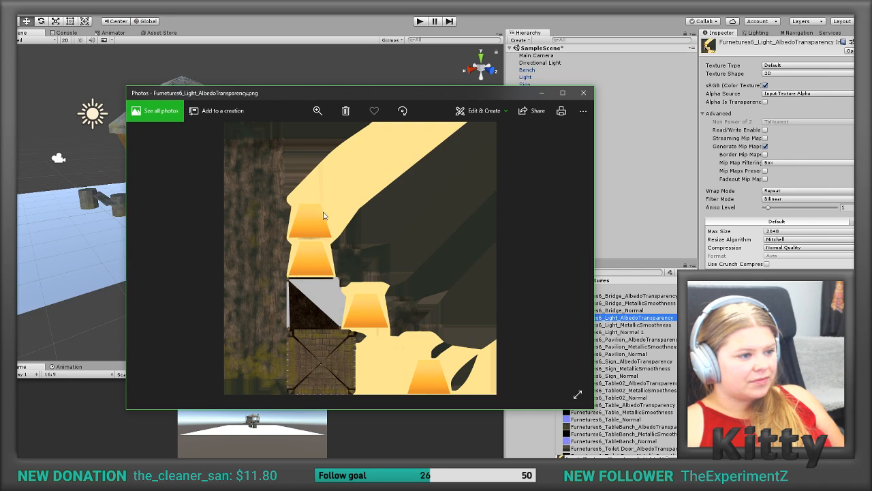
pyautogui.click(583, 92)
pyautogui.doubleClick(588, 333)
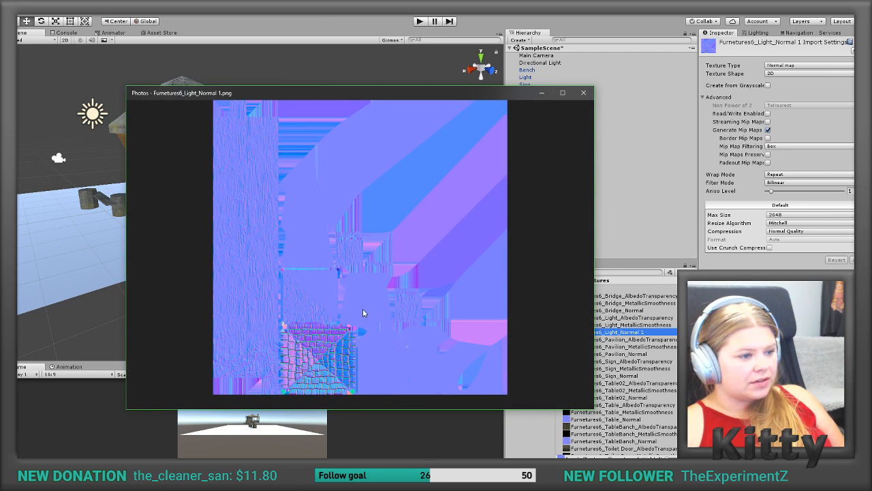
# Step: Close the normal map preview and replace the Light material's Metallic map with the Black texture
pyautogui.click(583, 92)
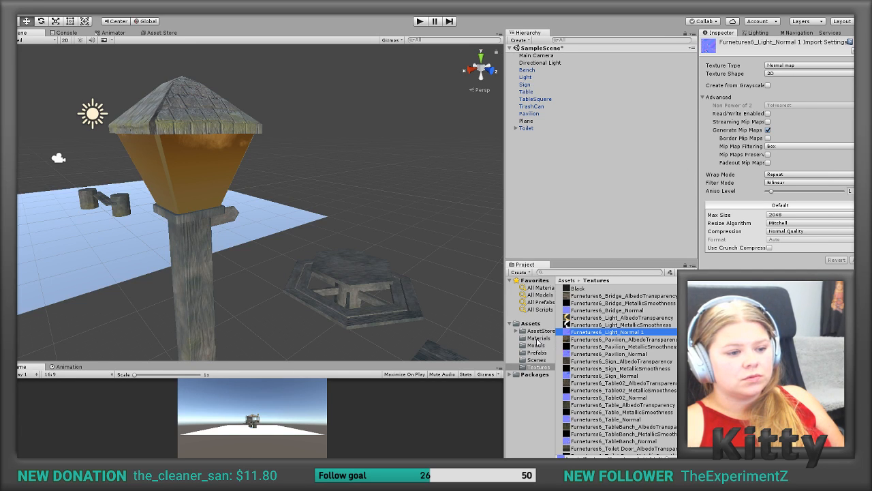
pyautogui.click(538, 338)
pyautogui.click(580, 310)
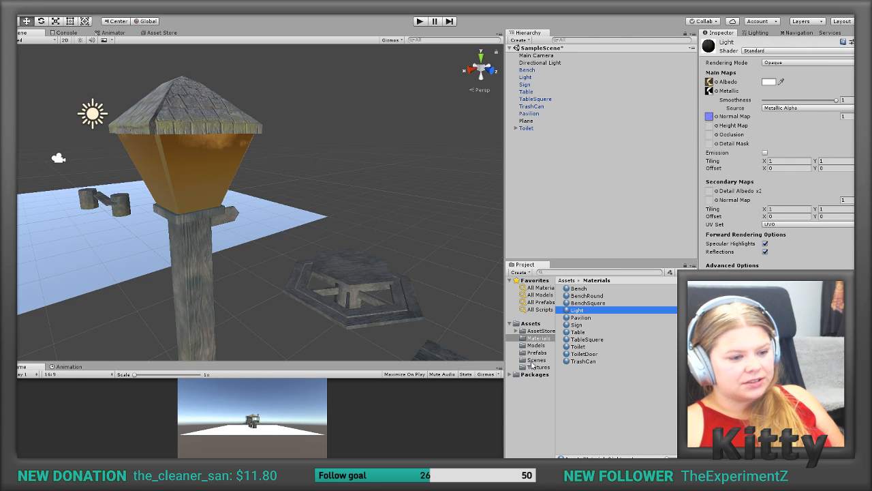
pyautogui.click(538, 367)
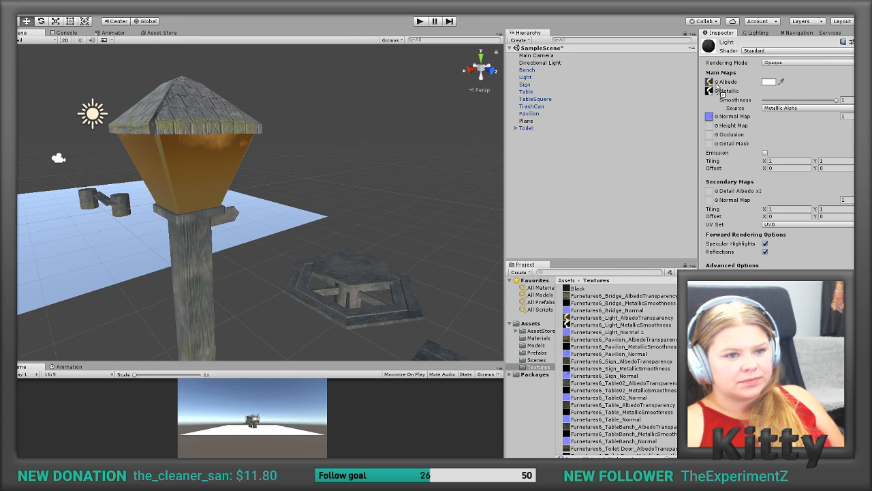
pyautogui.hotkey('ctrl', 'z')
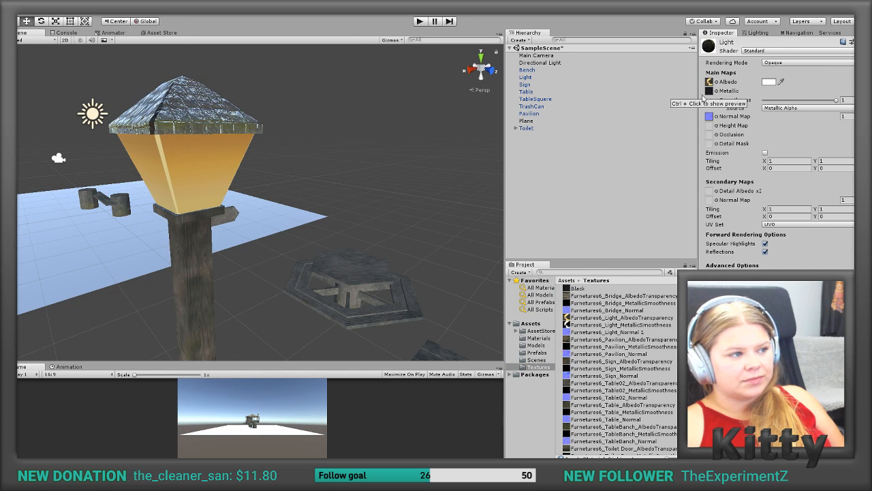
pyautogui.keyDown('alt'); pyautogui.moveTo(418, 120); pyautogui.dragTo(481, 127); pyautogui.keyUp('alt')
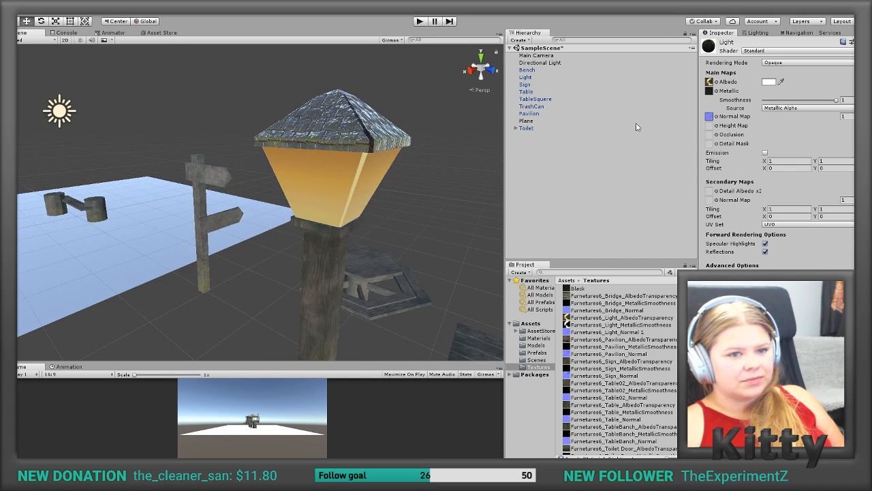
# Step: Turn off Reflections on the Light material and set its Smoothness to 0
pyautogui.scroll(-1, 748, 199)
pyautogui.click(765, 227)
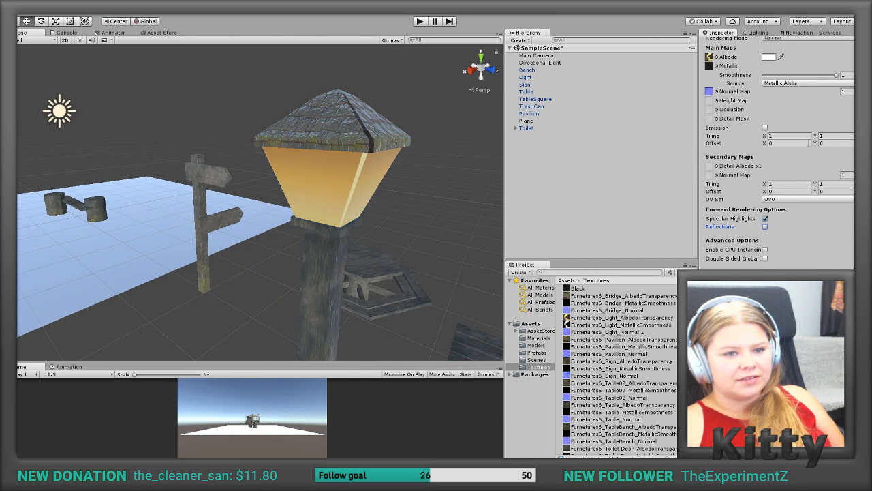
pyautogui.moveTo(837, 75); pyautogui.dragTo(743, 82)
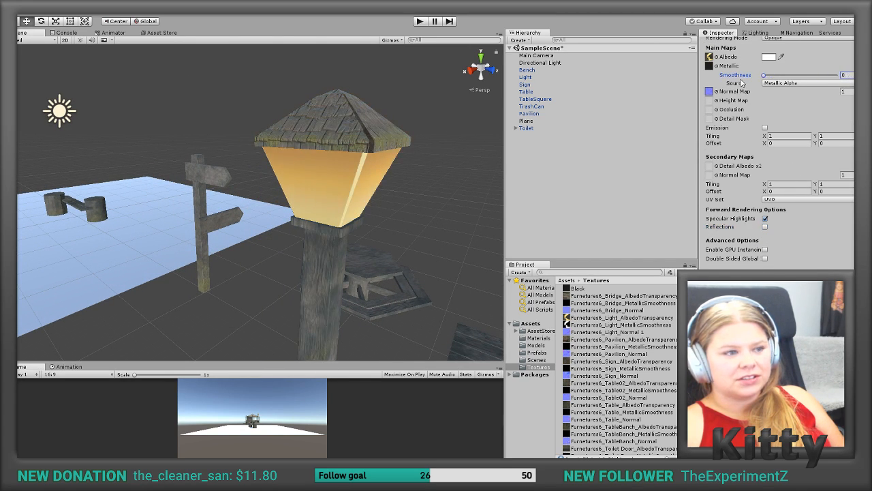
pyautogui.moveTo(453, 150)
pyautogui.keyDown('alt'); pyautogui.mouseDown()
pyautogui.moveTo(402, 141)
pyautogui.moveTo(436, 134)
pyautogui.moveTo(464, 154)
pyautogui.moveTo(592, 149)
pyautogui.moveTo(542, 158)
pyautogui.moveTo(441, 144)
pyautogui.mouseUp(); pyautogui.keyUp('alt')
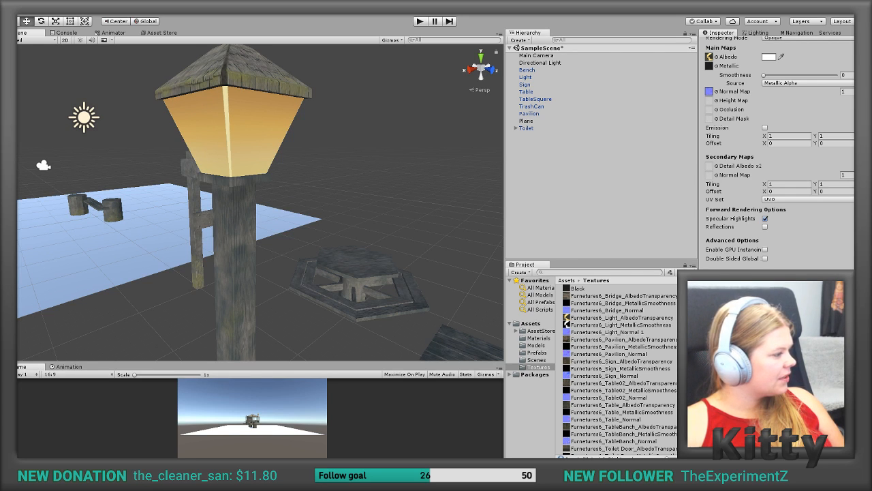
# Step: Switch to 3ds Max, clear the UV editor away from the lamp and examine the lamp head's faces in polygon selection mode
pyautogui.hotkey('alt', 'Tab')
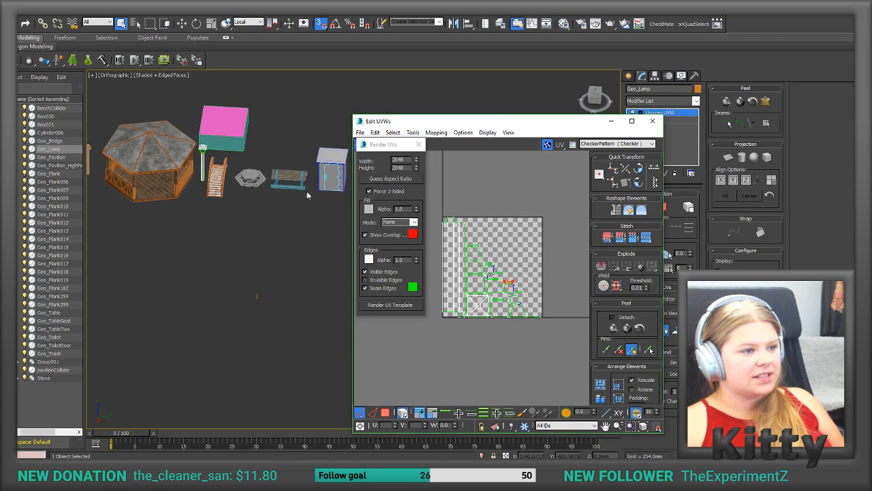
pyautogui.click(487, 133)
pyautogui.click(481, 156)
pyautogui.moveTo(462, 127); pyautogui.dragTo(426, 202)
pyautogui.scroll(6, 189, 139)
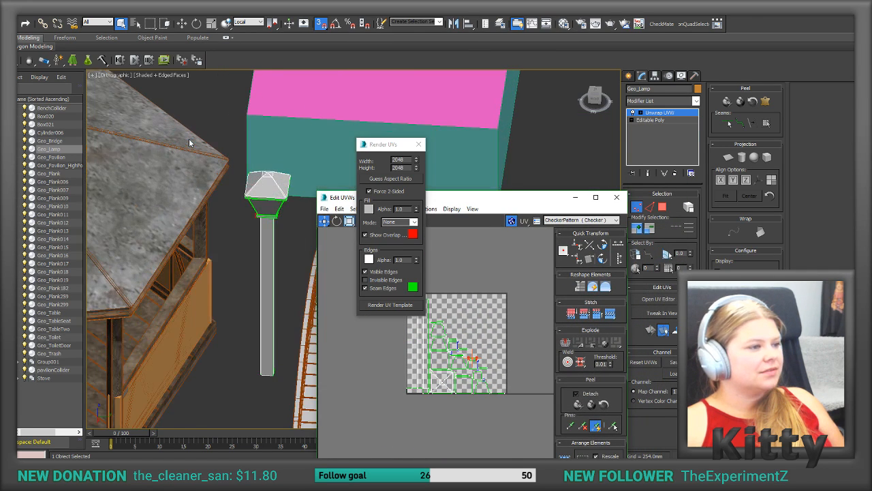
pyautogui.scroll(8, 214, 184)
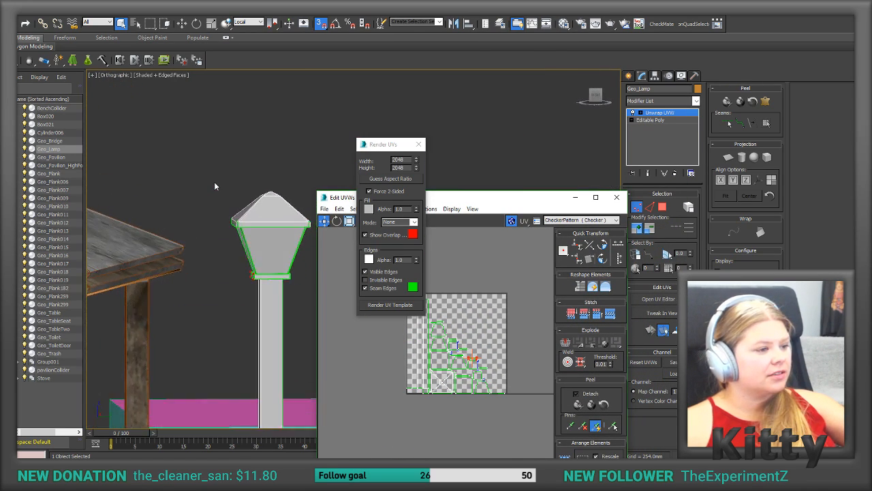
pyautogui.click(662, 207)
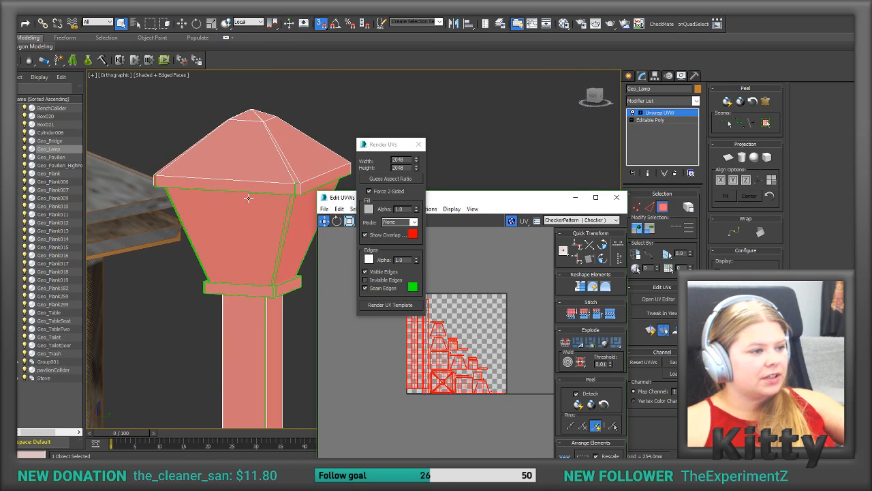
pyautogui.click(291, 203)
pyautogui.keyDown('alt'); pyautogui.moveTo(292, 203); pyautogui.dragTo(310, 228, button='middle'); pyautogui.keyUp('alt')
pyautogui.scroll(4, 320, 235)
pyautogui.keyDown('alt'); pyautogui.moveTo(369, 325); pyautogui.dragTo(270, 238, button='middle'); pyautogui.keyUp('alt')
# Step: Apply the _Bench multi-material to Geo_Lamp, then replace it with its Light sub-material
pyautogui.press('m')
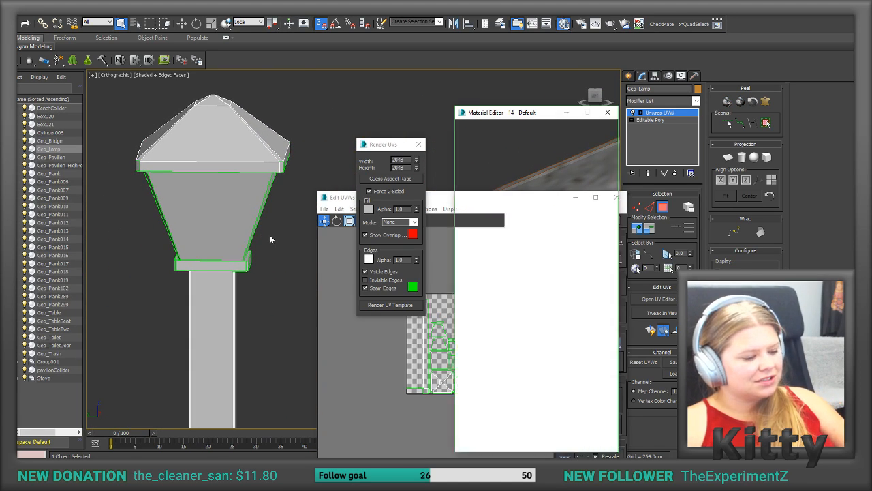
pyautogui.moveTo(473, 145); pyautogui.dragTo(226, 157)
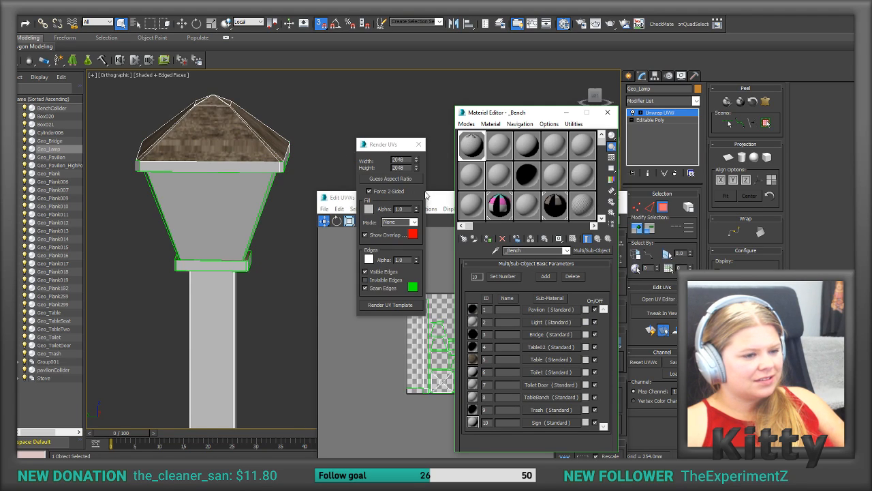
pyautogui.moveTo(551, 322); pyautogui.dragTo(235, 205)
pyautogui.click(339, 197)
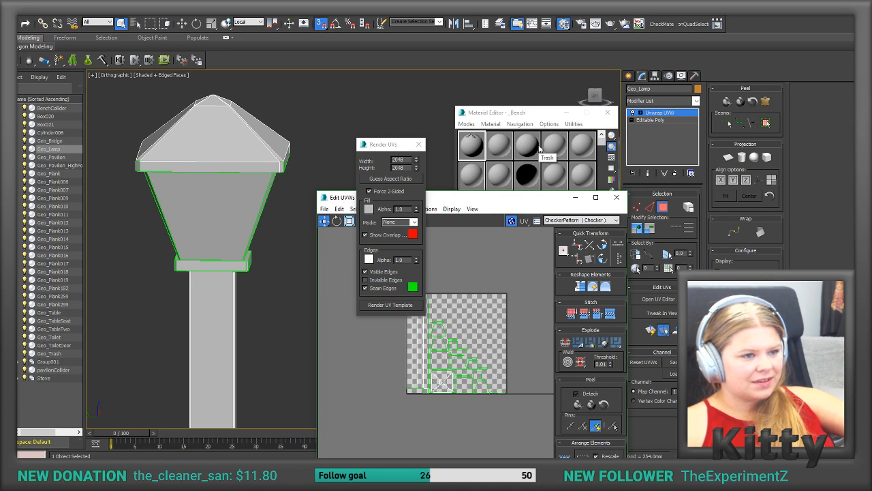
# Step: Open the Light sub-material's settings and check its diffuse colour without changing it
pyautogui.click(515, 110)
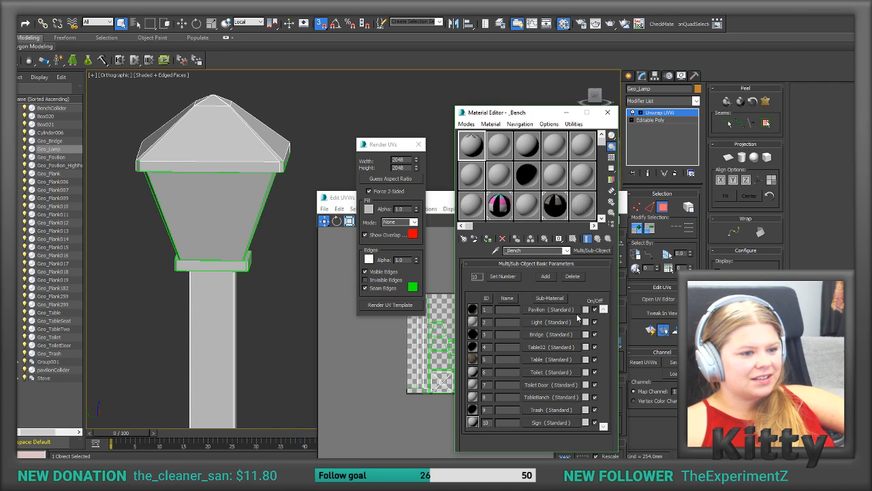
pyautogui.click(536, 322)
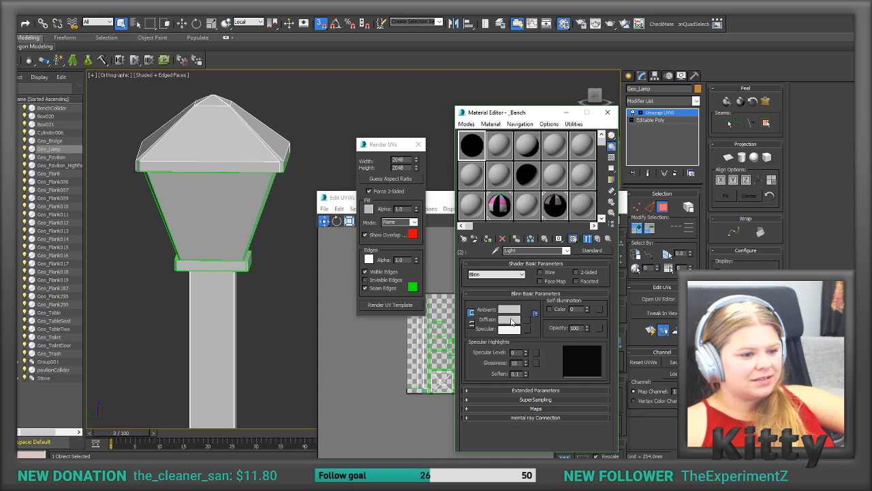
pyautogui.click(511, 320)
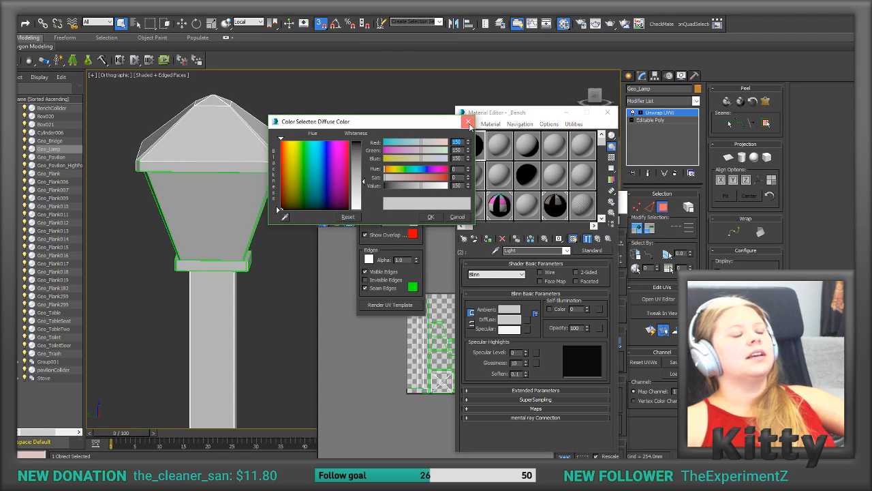
pyautogui.click(468, 122)
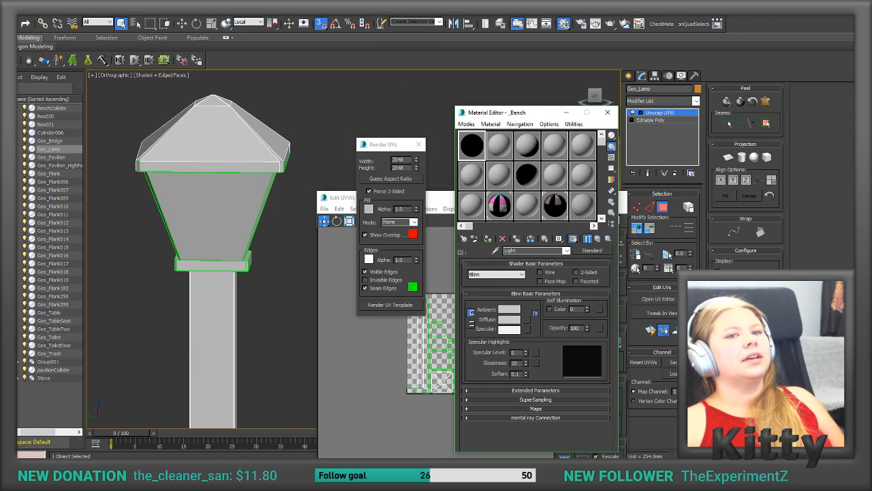
# Step: Switch to Unity and inspect the lamp's glass panels and their bright corner edge up close from several angles
pyautogui.hotkey('alt', 'Tab')
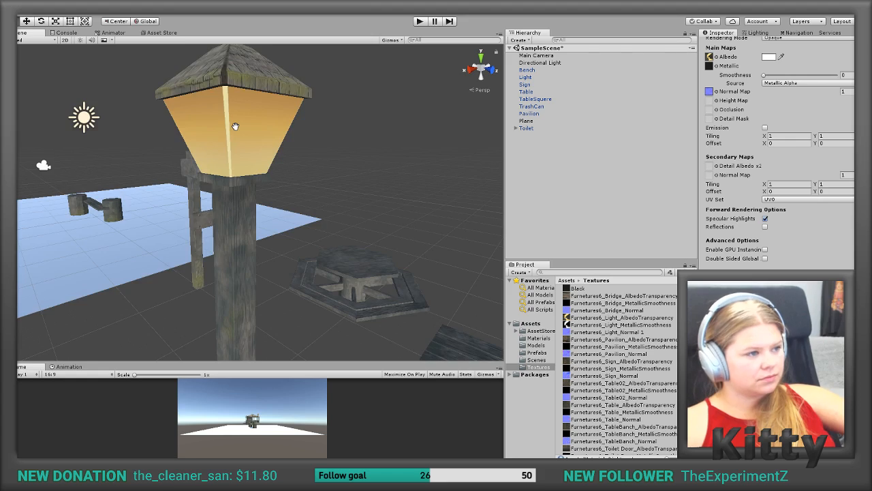
pyautogui.moveTo(236, 127); pyautogui.dragTo(237, 191, button='middle')
pyautogui.keyDown('alt'); pyautogui.moveTo(237, 127); pyautogui.dragTo(259, 159); pyautogui.keyUp('alt')
pyautogui.scroll(-10, 258, 144)
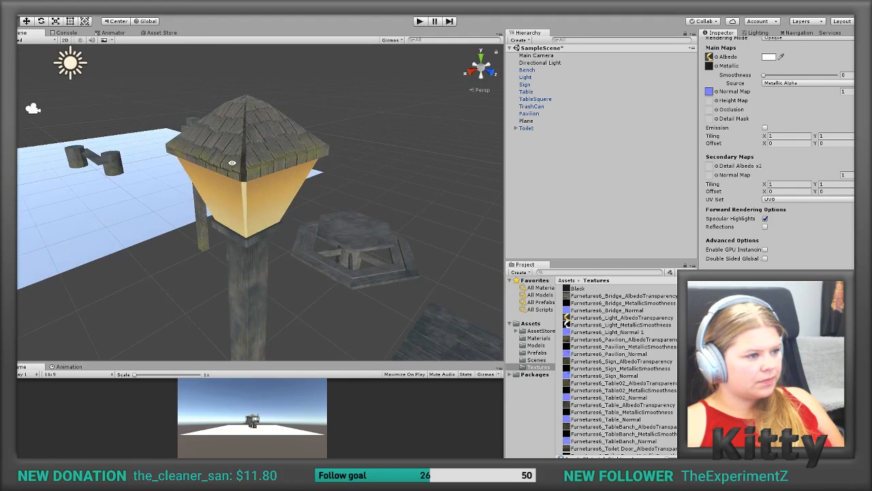
pyautogui.scroll(10, 258, 140)
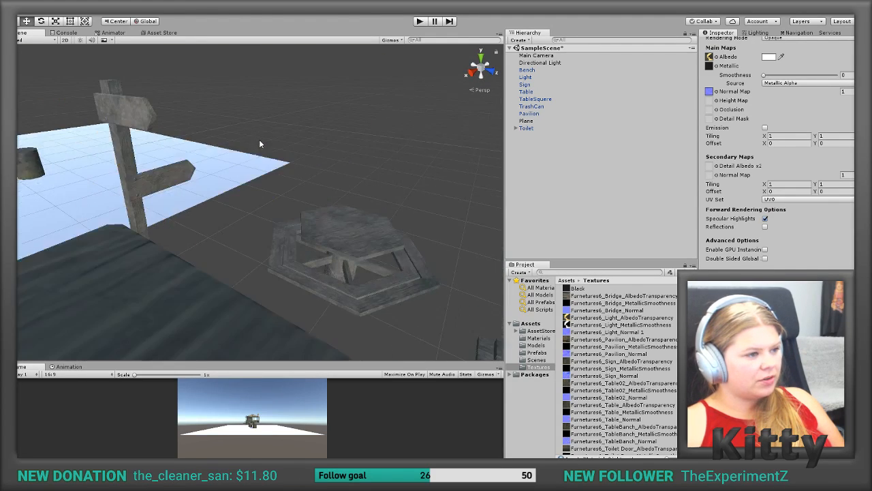
pyautogui.keyDown('alt'); pyautogui.moveTo(258, 142); pyautogui.dragTo(251, 219); pyautogui.keyUp('alt')
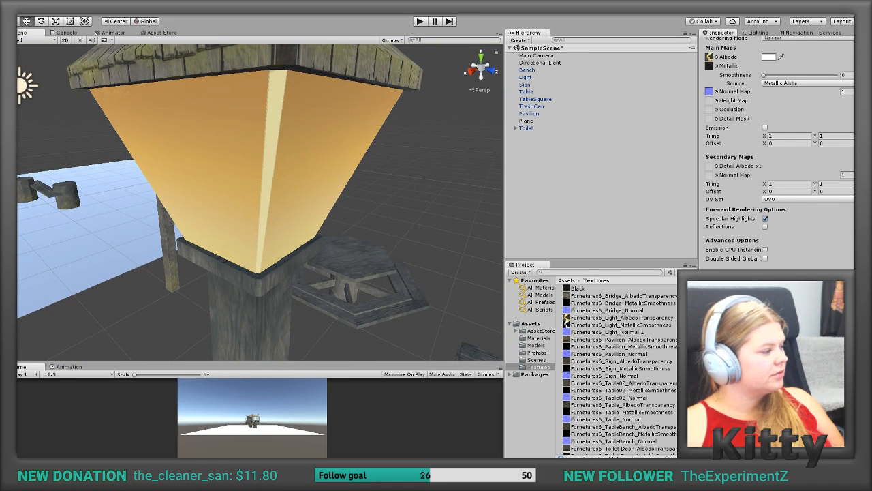
# Step: Switch to Photoshop, hide the Furnetures6_Light_Normal layer and show the UV outlines over the albedo's glass panels
pyautogui.hotkey('alt', 'Tab')
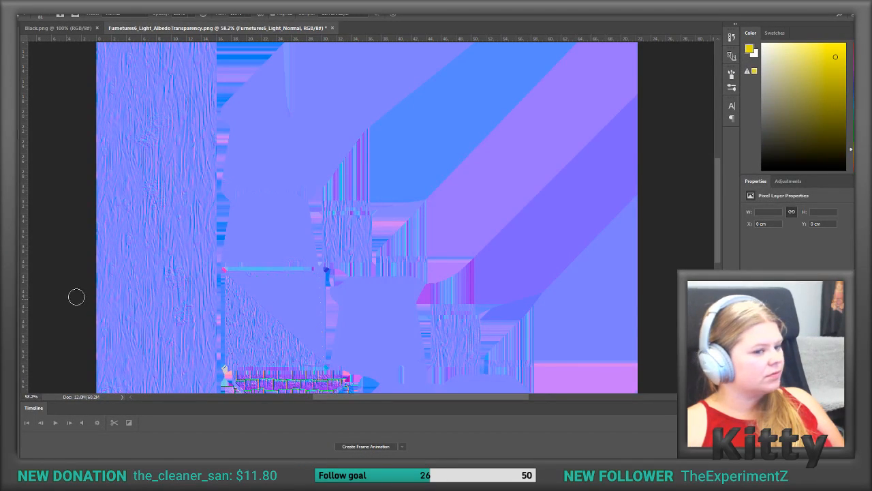
pyautogui.click(748, 334)
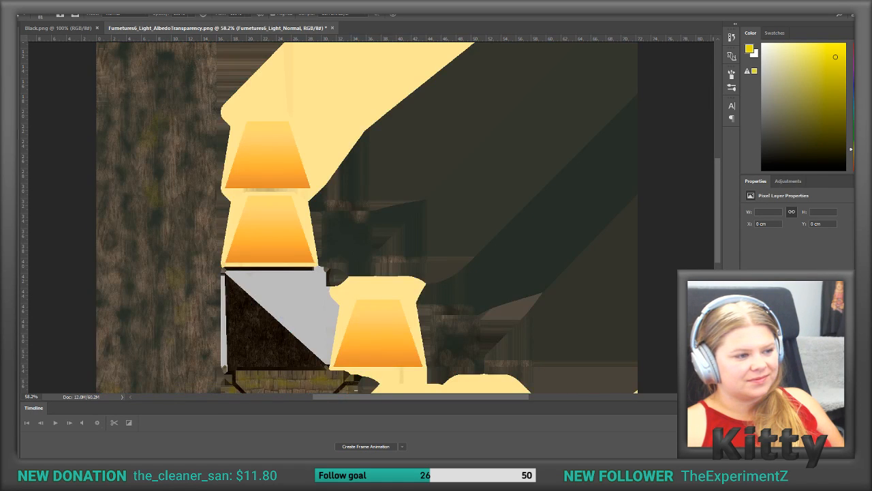
pyautogui.click(747, 322)
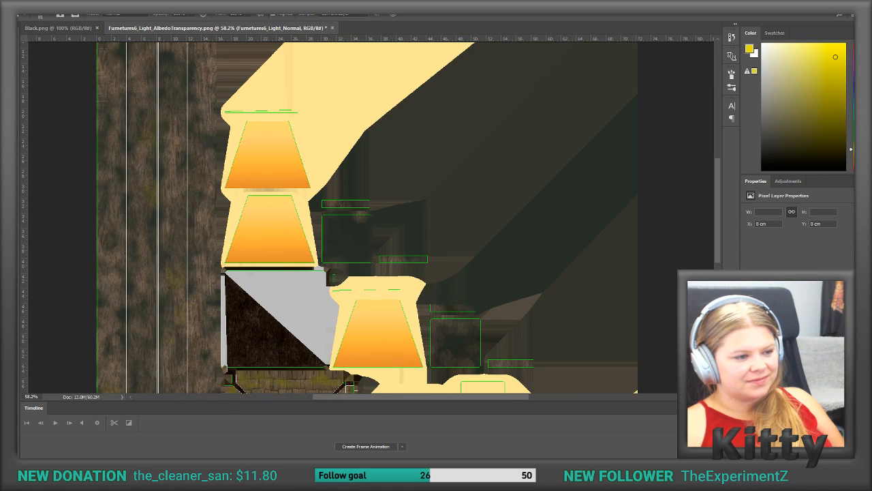
pyautogui.keyDown('alt'); pyautogui.scroll(3, 525, 317); pyautogui.keyUp('alt')
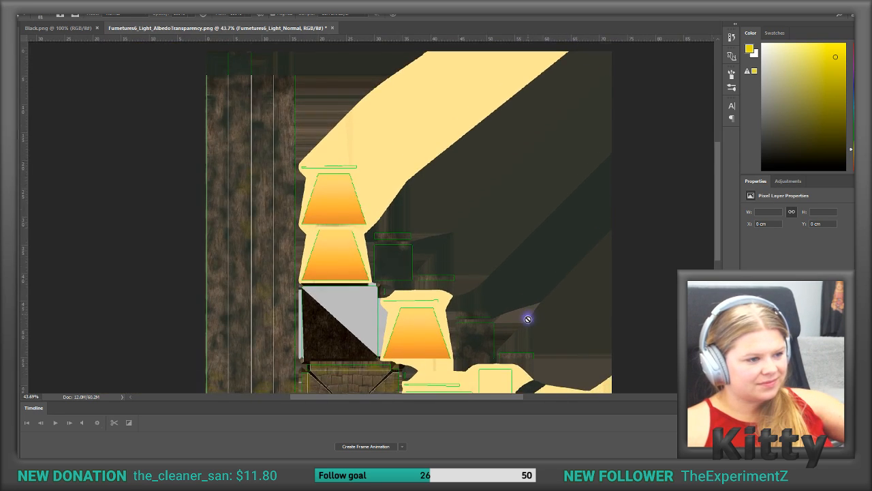
pyautogui.keyDown('alt'); pyautogui.scroll(3, 526, 318); pyautogui.keyUp('alt')
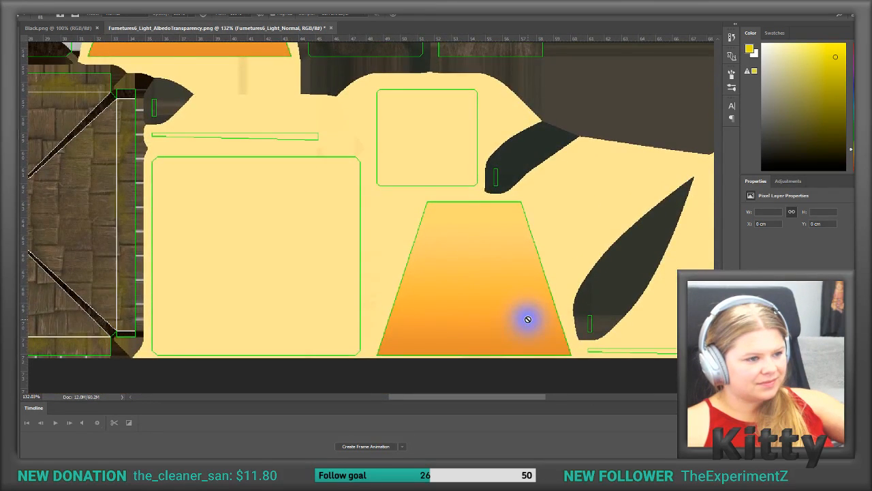
pyautogui.keyDown('ctrl'); pyautogui.scroll(-4, 526, 318); pyautogui.keyUp('ctrl')
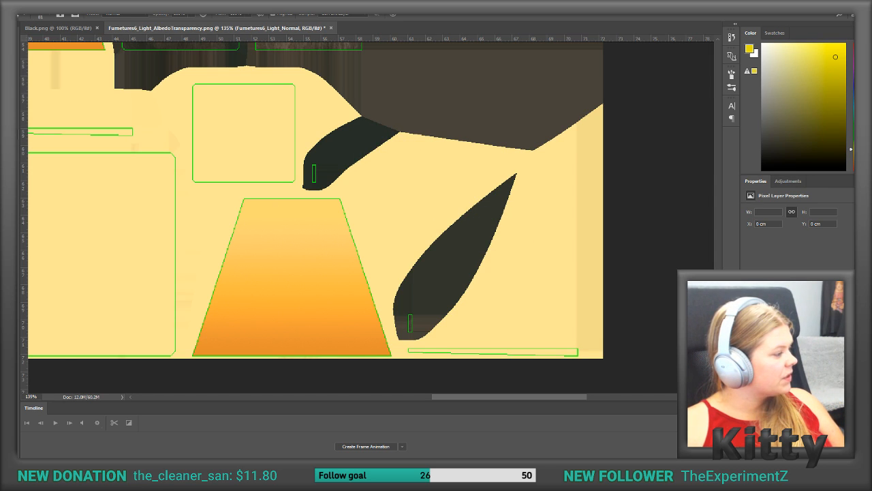
pyautogui.hotkey('alt', 'Tab')
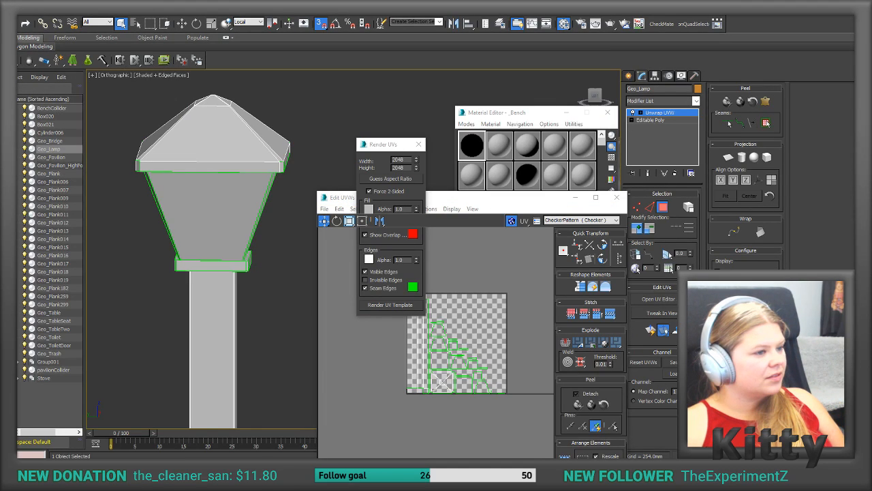
pyautogui.hotkey('alt', 'Tab')
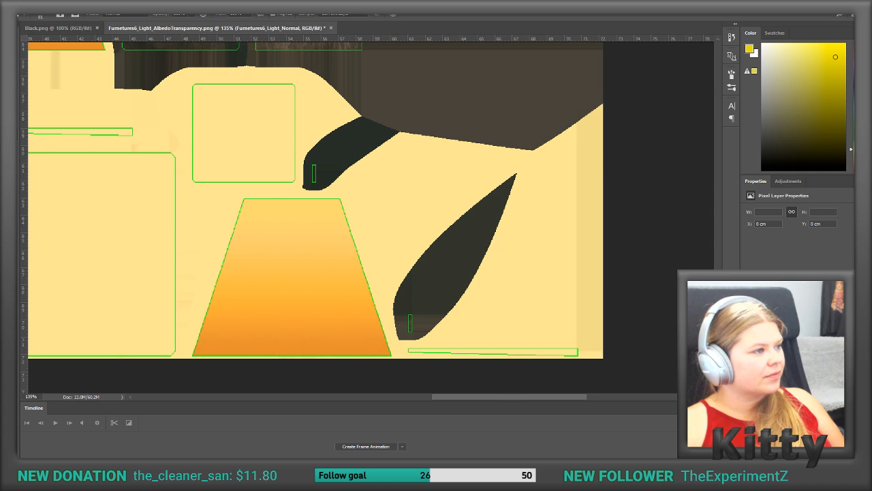
# Step: Copy a rectangular, full-height section of the orange gradient on the bottom trapezoid glass panel onto a new layer
pyautogui.click(11, 52)
pyautogui.moveTo(266, 198); pyautogui.dragTo(346, 357)
pyautogui.click(783, 368)
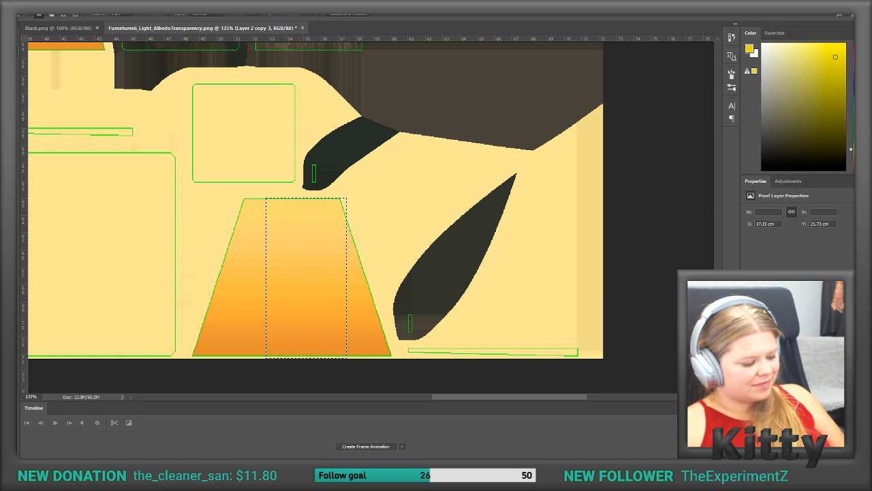
pyautogui.hotkey('ctrl', 'j')
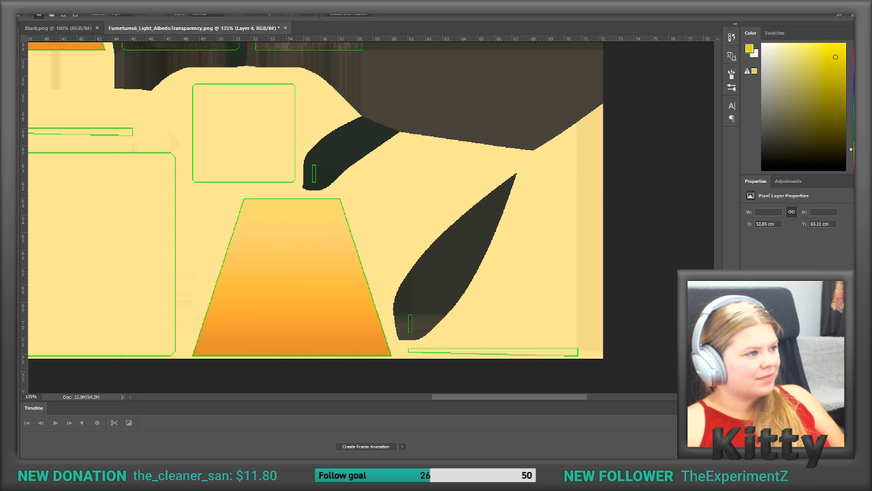
# Step: Rotate the copied gradient a quarter turn counter-clockwise and fit it over the thin UV strip at the texture's lower-right corner
pyautogui.click(12, 40)
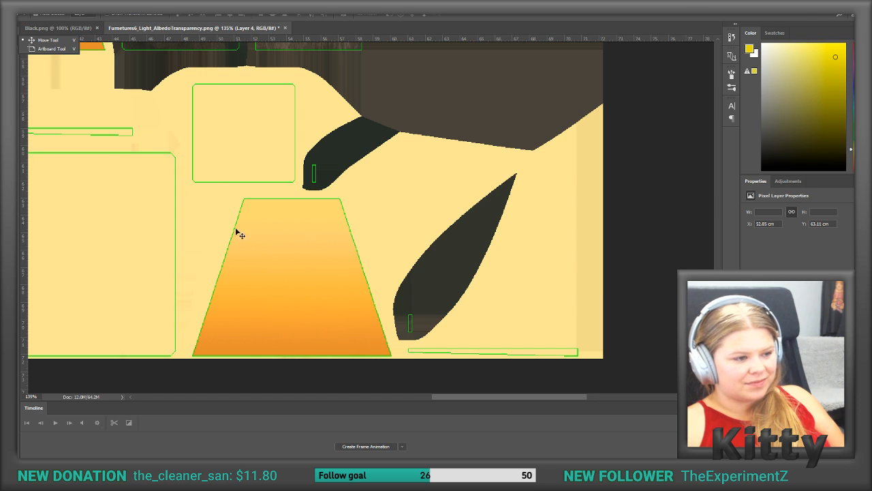
pyautogui.hotkey('ctrl', 't')
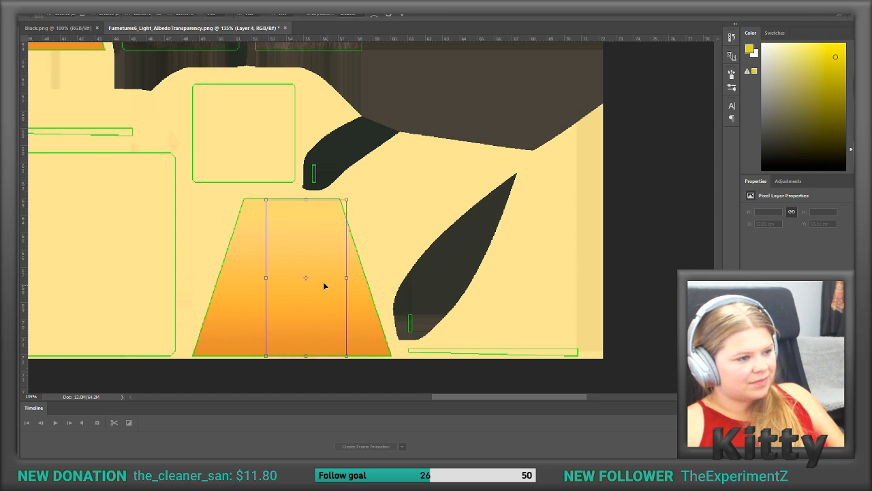
pyautogui.moveTo(308, 268); pyautogui.dragTo(472, 279)
pyautogui.moveTo(411, 232); pyautogui.dragTo(371, 329)
pyautogui.moveTo(371, 329); pyautogui.dragTo(375, 320)
pyautogui.press('Tab')
pyautogui.moveTo(436, 170); pyautogui.dragTo(452, 194)
pyautogui.moveTo(552, 191); pyautogui.dragTo(564, 191)
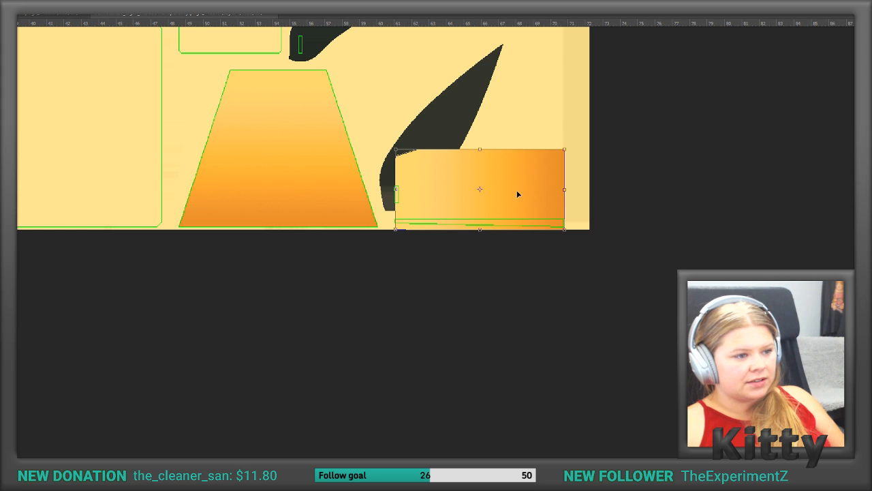
# Step: Squash the rotated gradient's height into a narrow band that just covers the lower-right UV strip and apply the transform
pyautogui.moveTo(480, 148); pyautogui.dragTo(471, 211)
pyautogui.press('Return')
pyautogui.hotkey('ctrl', 't')
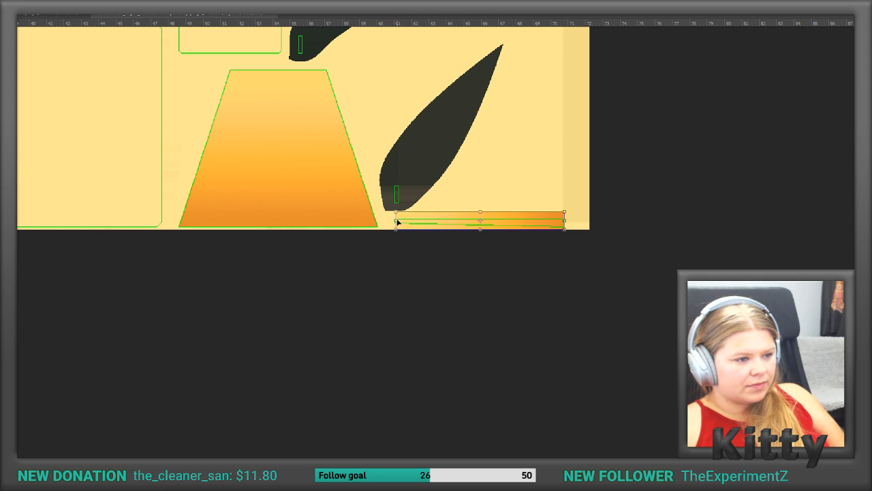
pyautogui.moveTo(394, 220); pyautogui.dragTo(393, 220)
pyautogui.press('Return')
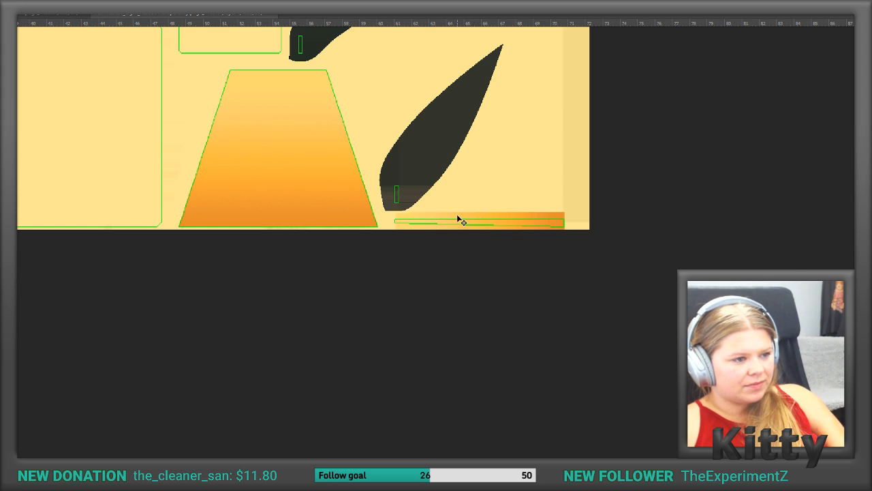
# Step: Duplicate the gradient band onto the thin UV strip above the large square glass panel beside the roof
pyautogui.scroll(2, 402, 208)
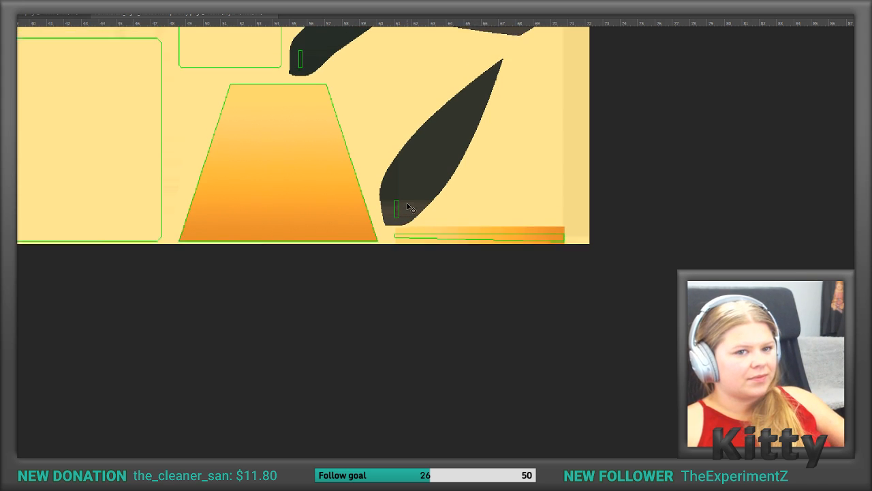
pyautogui.scroll(2, 409, 208)
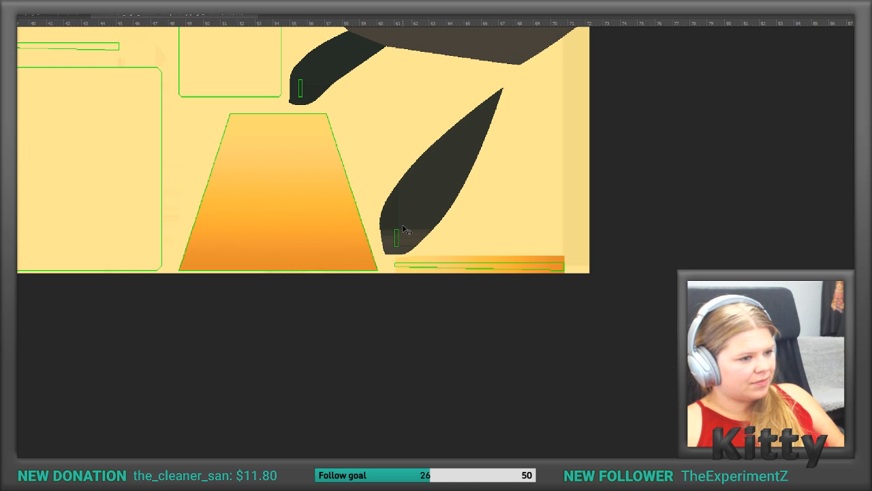
pyautogui.scroll(3, 327, 234)
pyautogui.keyDown('alt'); pyautogui.scroll(-2, 327, 234); pyautogui.keyUp('alt')
pyautogui.keyDown('ctrl'); pyautogui.scroll(4, 327, 234); pyautogui.keyUp('ctrl')
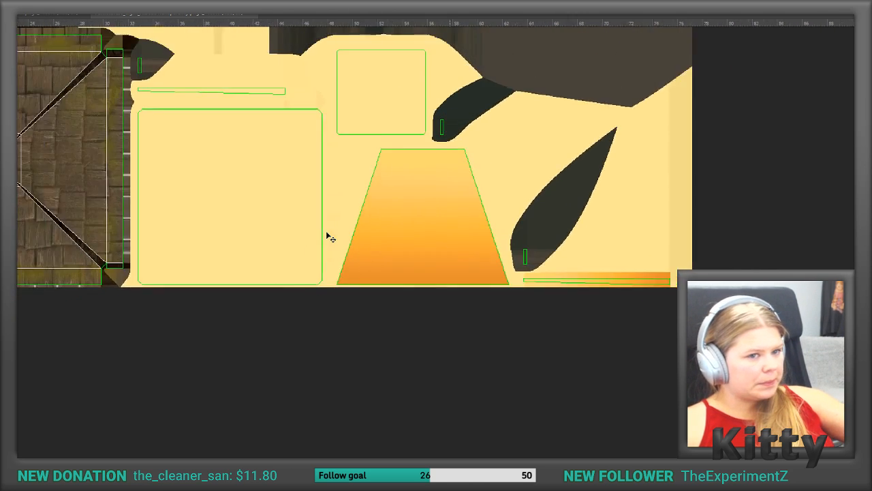
pyautogui.keyDown('alt'); pyautogui.scroll(-3, 327, 234); pyautogui.keyUp('alt')
pyautogui.scroll(-1, 327, 236)
pyautogui.keyDown('ctrl'); pyautogui.scroll(4, 327, 235); pyautogui.keyUp('ctrl')
pyautogui.keyDown('alt'); pyautogui.scroll(-1, 325, 235); pyautogui.keyUp('alt')
pyautogui.scroll(-2, 326, 235)
pyautogui.keyDown('alt'); pyautogui.scroll(1, 347, 242); pyautogui.keyUp('alt')
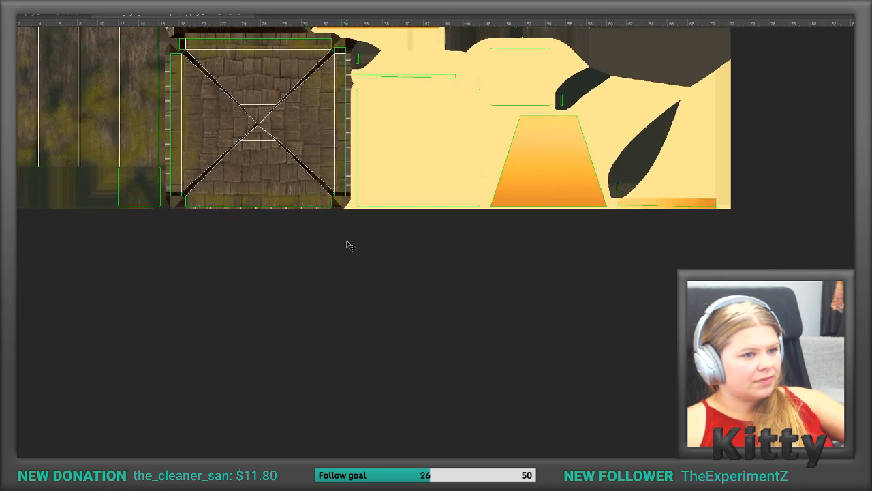
pyautogui.keyDown('alt'); pyautogui.scroll(1, 349, 245); pyautogui.keyUp('alt')
pyautogui.scroll(4, 350, 245)
pyautogui.keyDown('alt'); pyautogui.scroll(1, 350, 245); pyautogui.keyUp('alt')
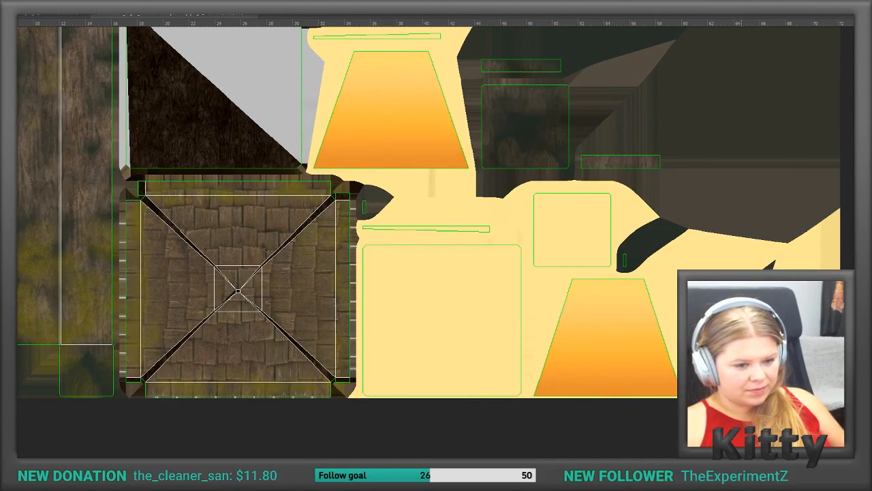
pyautogui.moveTo(671, 365); pyautogui.dragTo(412, 228)
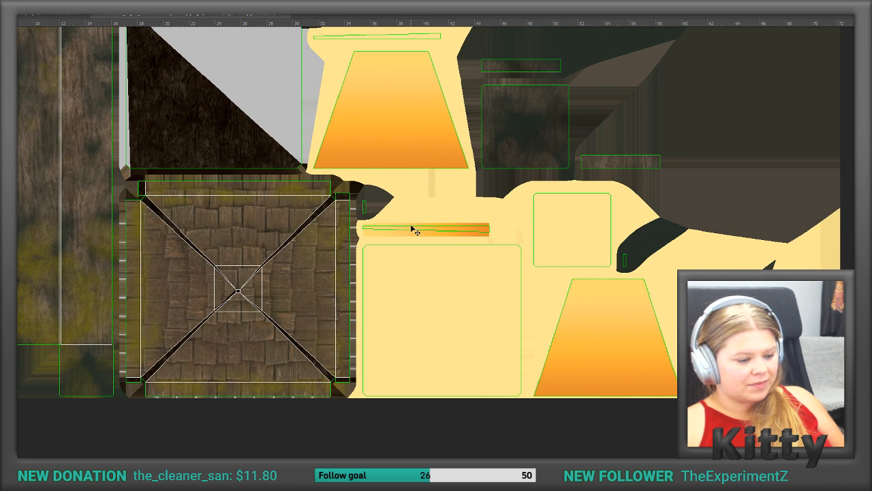
# Step: Duplicate the gradient band onto the thin UV strips above the middle and uppermost trapezoid glass panels
pyautogui.scroll(5, 412, 230)
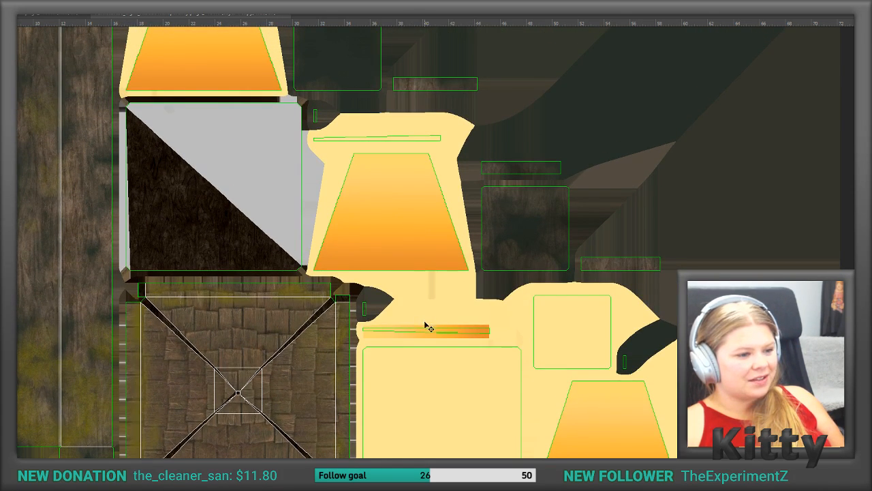
pyautogui.keyDown('alt'); pyautogui.moveTo(426, 331); pyautogui.dragTo(377, 138); pyautogui.keyUp('alt')
pyautogui.scroll(1, 368, 142)
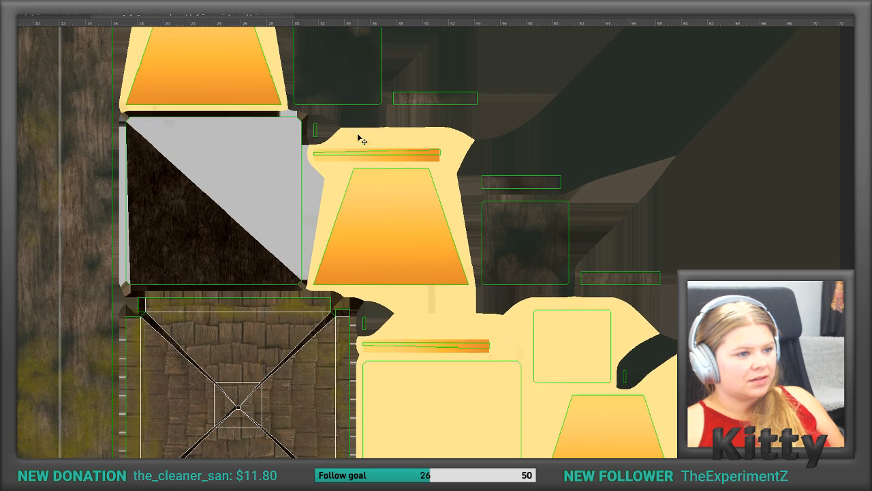
pyautogui.scroll(1, 371, 146)
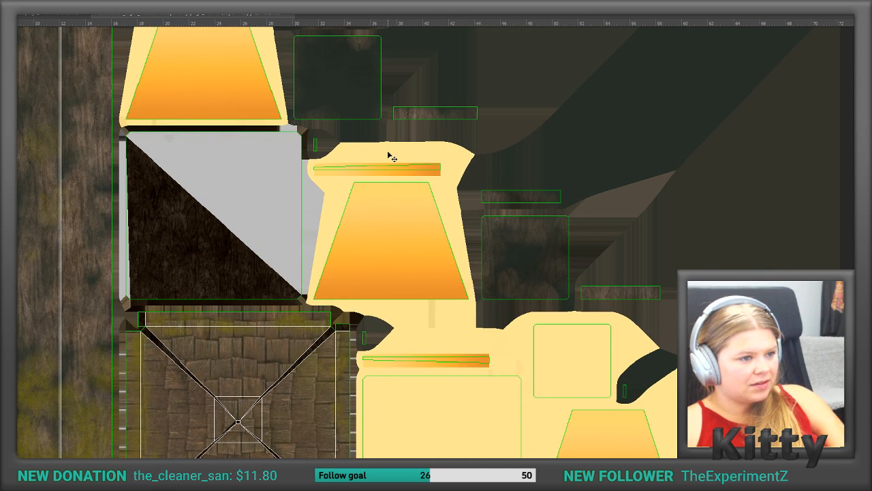
pyautogui.scroll(5, 370, 162)
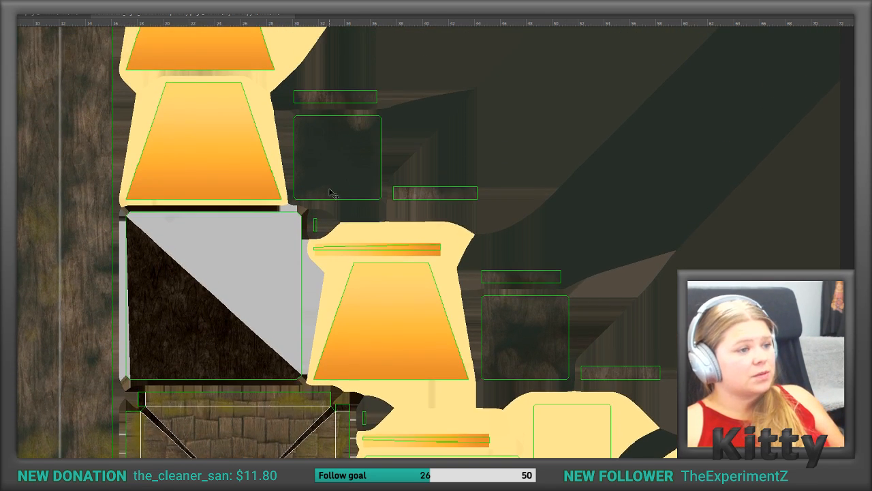
pyautogui.scroll(10, 332, 193)
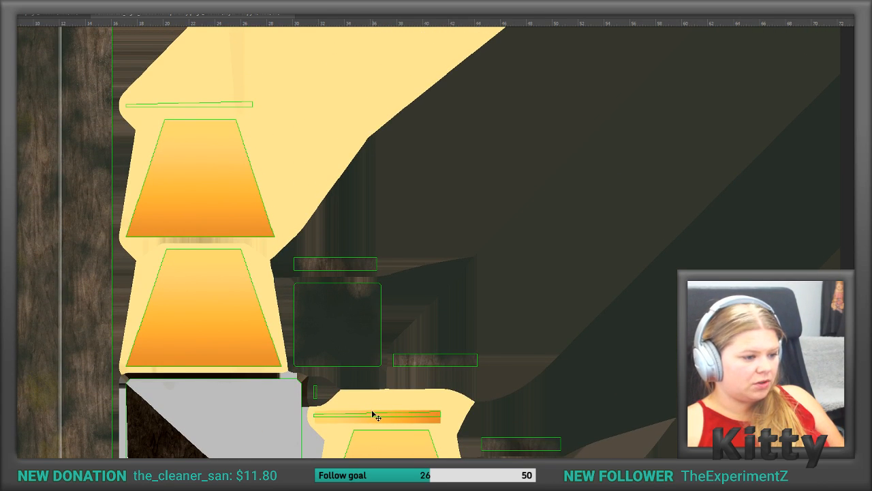
pyautogui.keyDown('alt'); pyautogui.moveTo(374, 415); pyautogui.dragTo(186, 104); pyautogui.keyUp('alt')
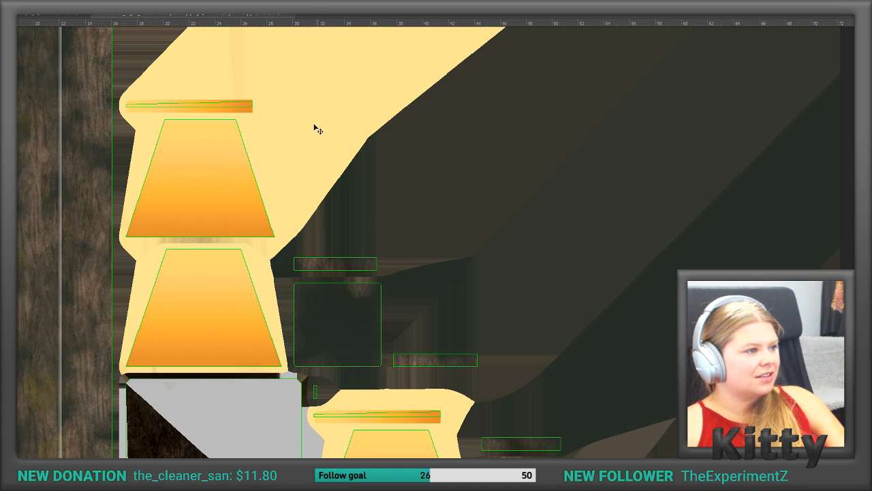
pyautogui.click(186, 107)
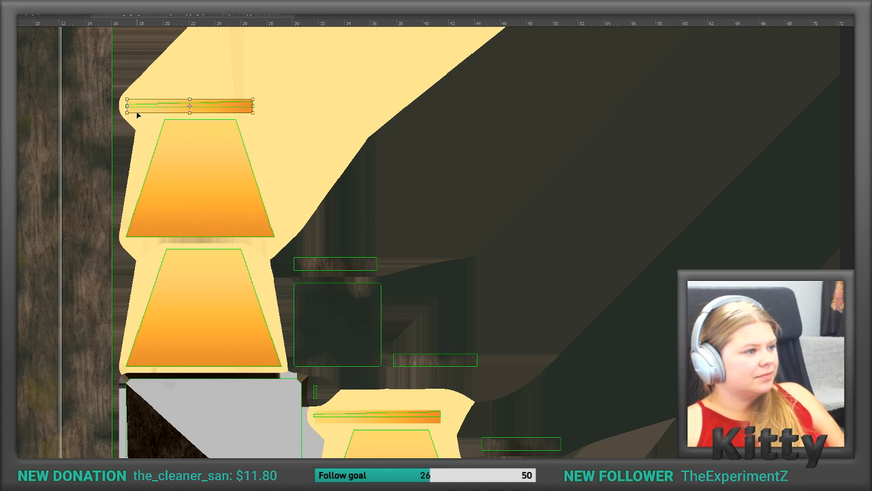
pyautogui.click(252, 119)
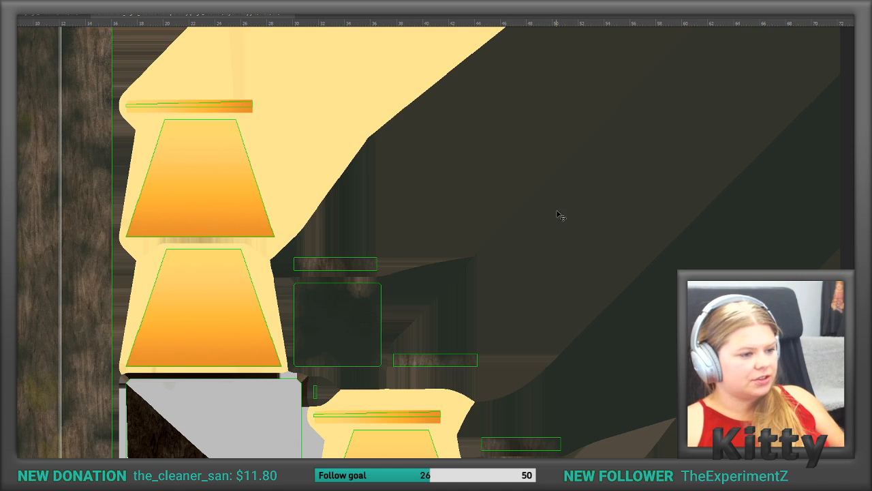
pyautogui.press('ctrl')
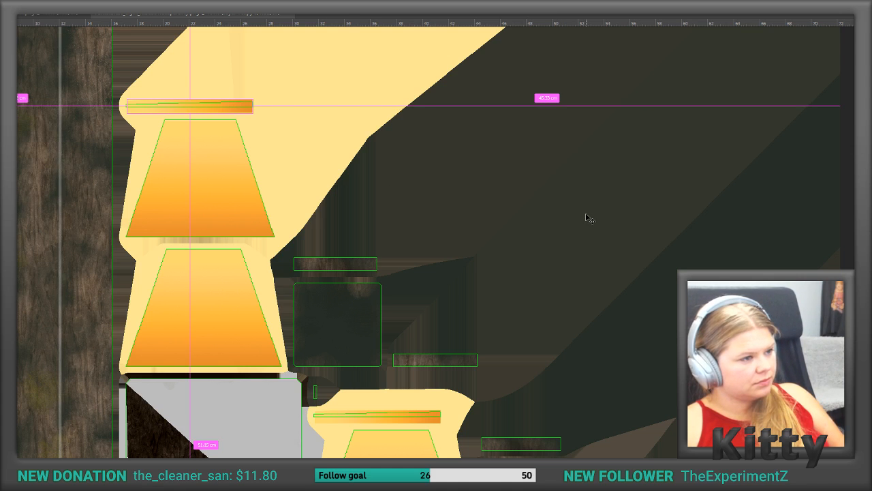
pyautogui.press('ctrl')
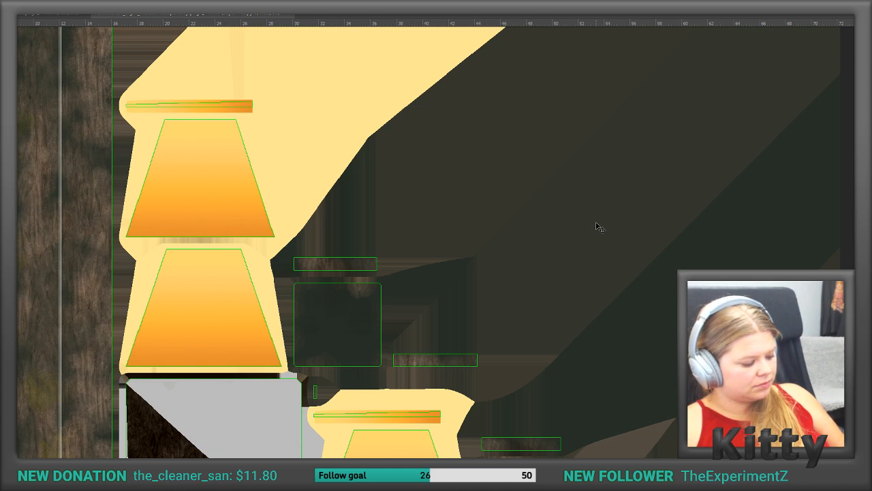
pyautogui.press('ctrl')
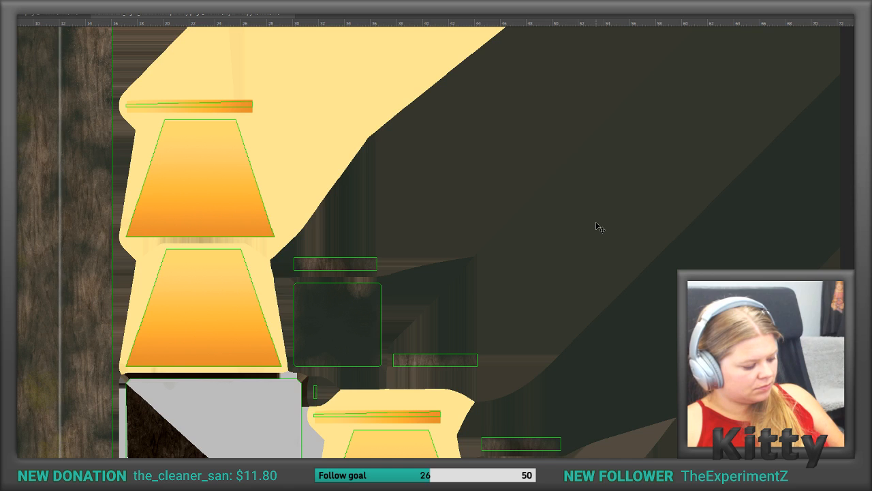
pyautogui.press('z')
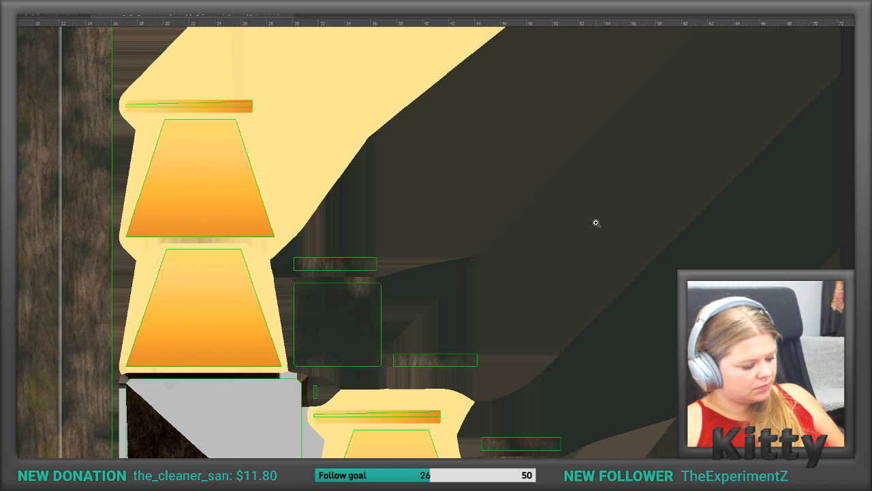
pyautogui.hotkey('ctrl', 'shift', 's')
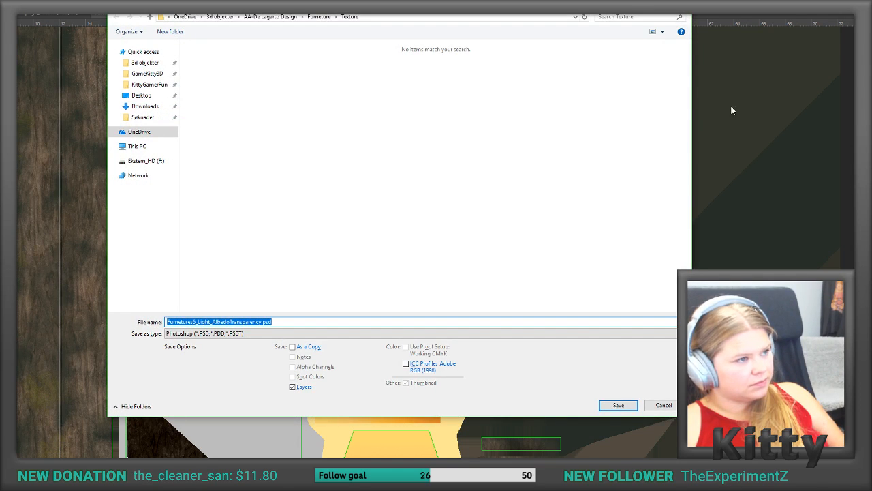
pyautogui.press('Return')
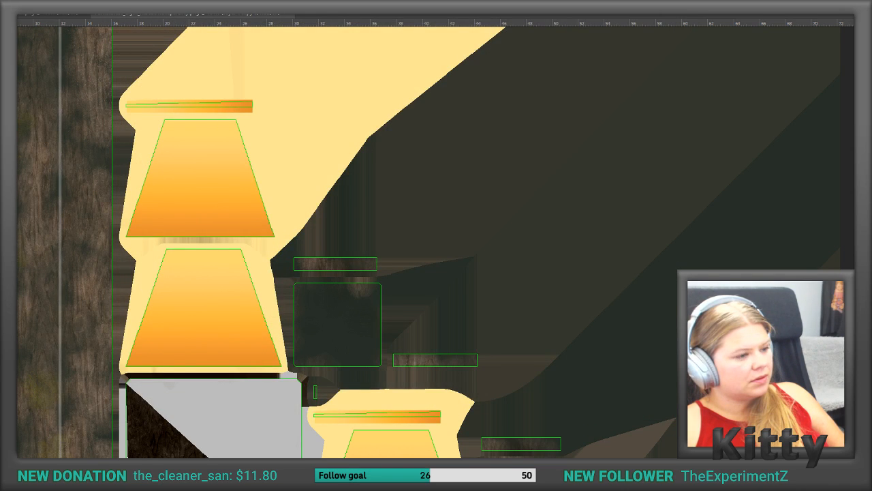
pyautogui.hotkey('ctrl', 'v')
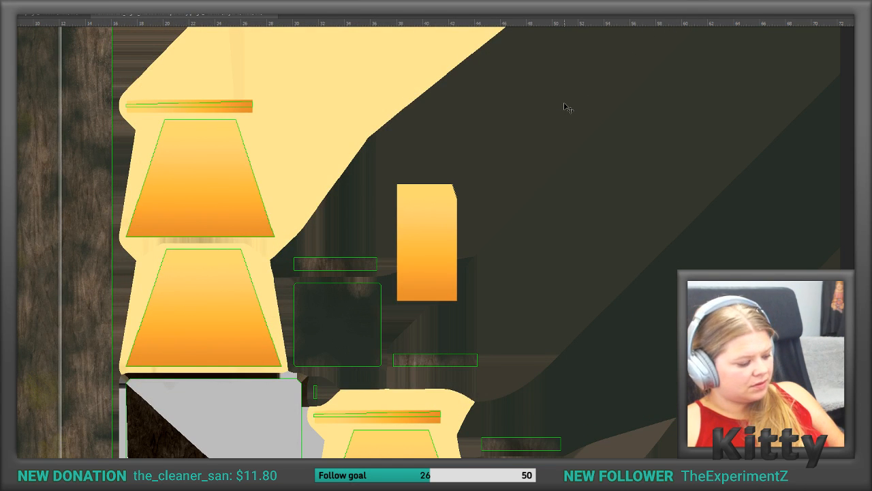
pyautogui.hotkey('ctrl', 'z')
# Step: Open the Layer Comps panel, close it again and return to the full view of the texture
pyautogui.scroll(1, 556, 122)
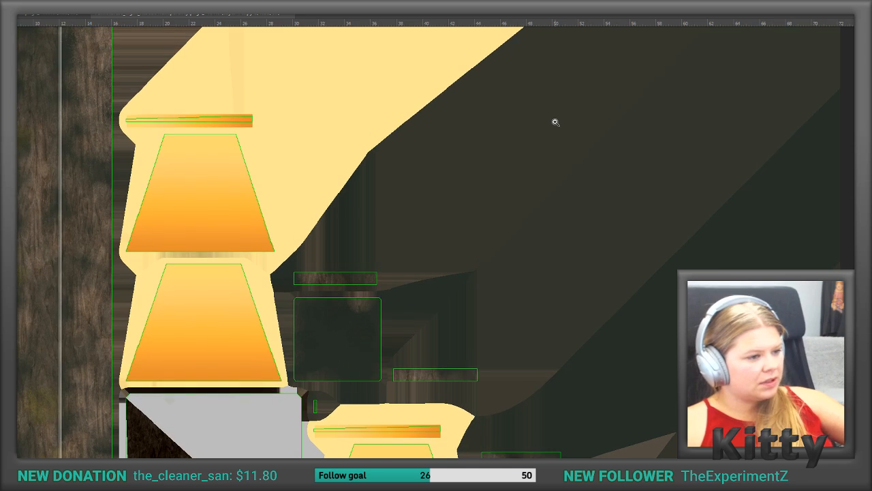
pyautogui.keyDown('alt'); pyautogui.scroll(-9, 557, 124); pyautogui.keyUp('alt')
pyautogui.keyDown('alt'); pyautogui.scroll(5, 552, 150); pyautogui.keyUp('alt')
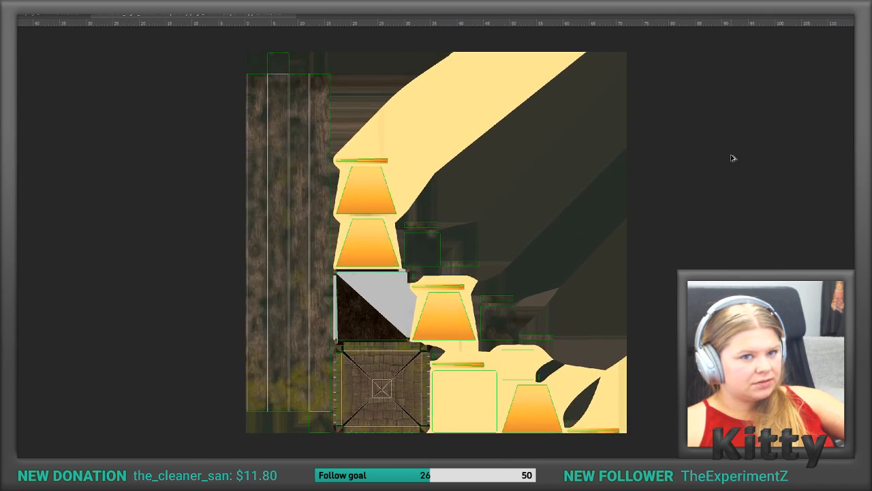
pyautogui.keyDown('alt'); pyautogui.scroll(2, 734, 154); pyautogui.keyUp('alt')
pyautogui.click(204, 2)
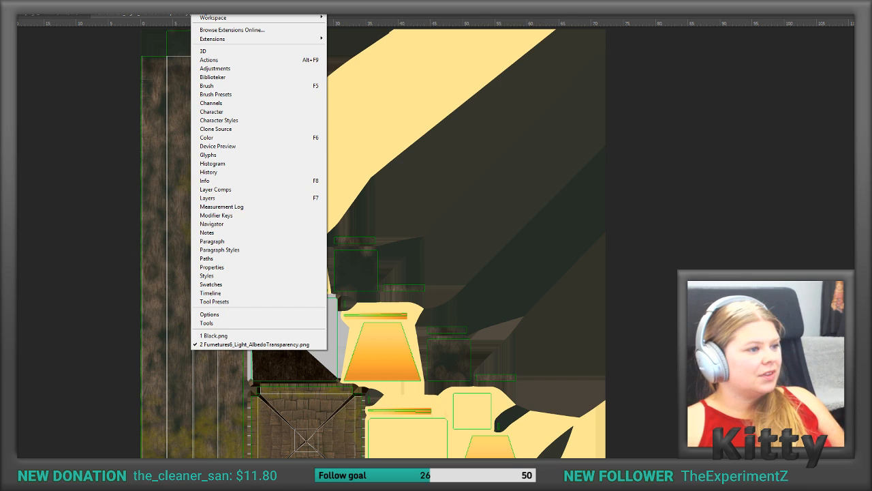
pyautogui.click(225, 190)
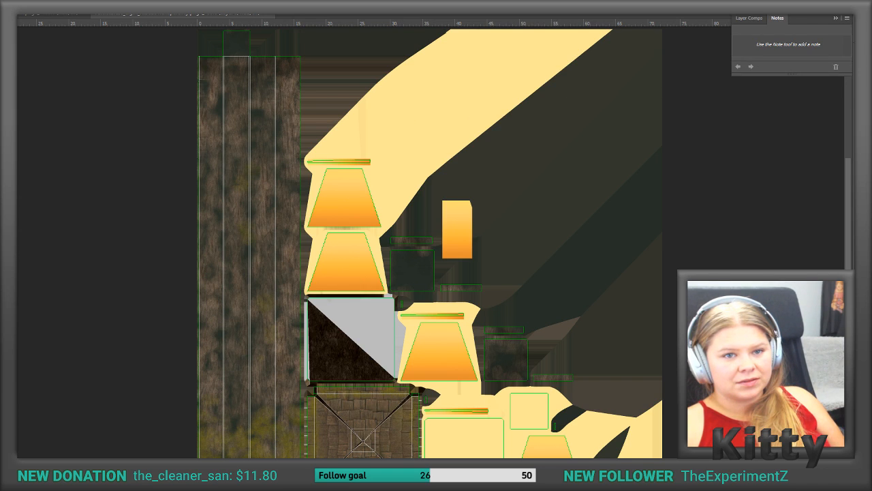
pyautogui.click(839, 20)
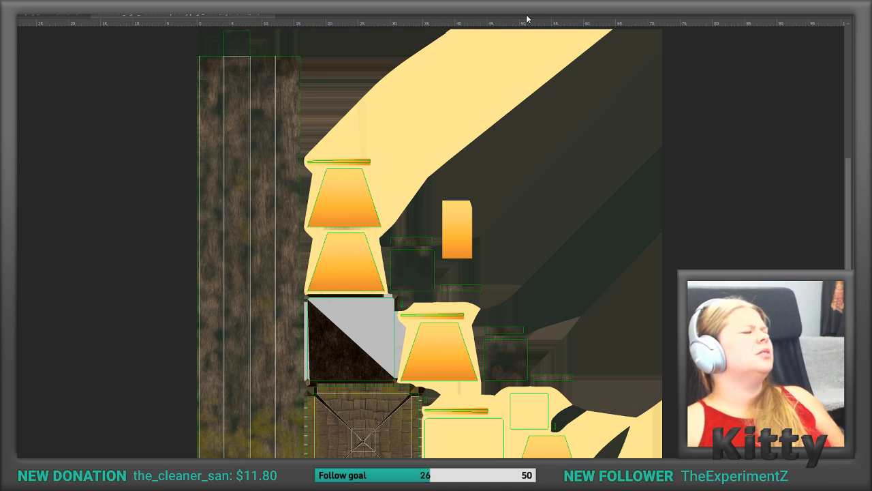
pyautogui.click(751, 145)
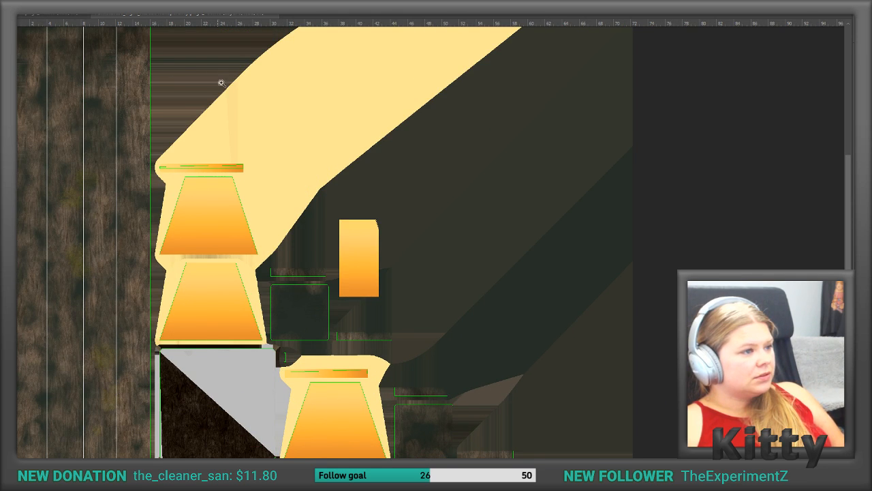
pyautogui.scroll(1, 237, 97)
pyautogui.keyDown('alt'); pyautogui.scroll(-5, 164, 146); pyautogui.keyUp('alt')
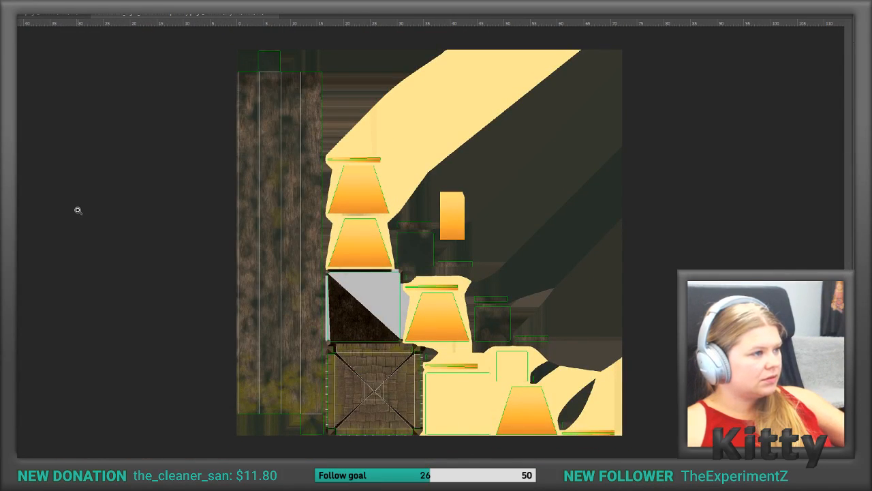
pyautogui.hotkey('ctrl', 'a')
pyautogui.hotkey('ctrl', 'shift', 's')
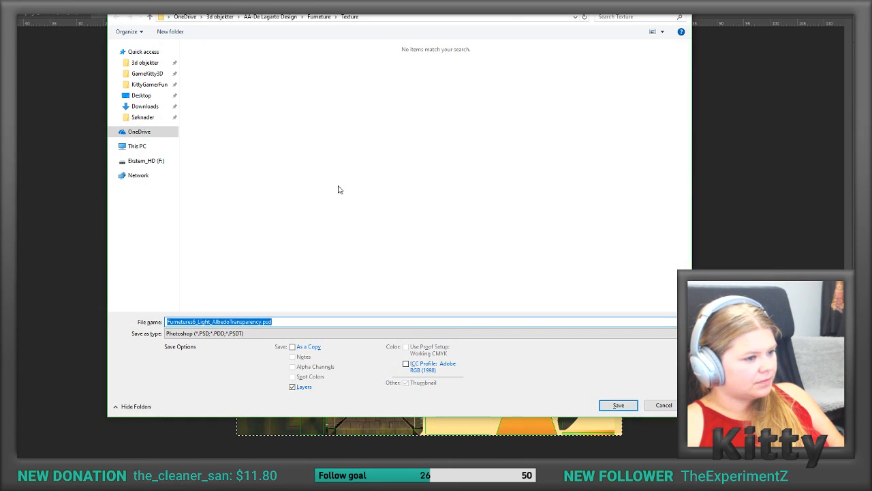
pyautogui.press('Return')
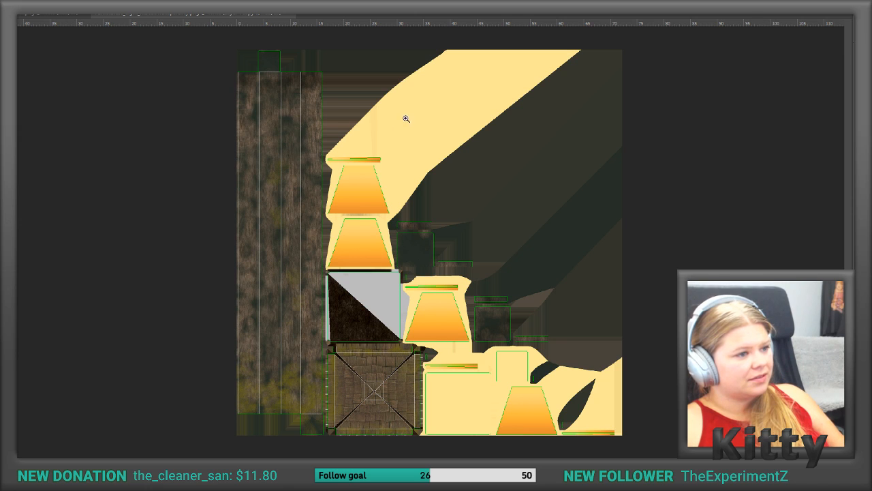
pyautogui.click(707, 129)
pyautogui.rightClick(707, 129)
pyautogui.click(684, 141)
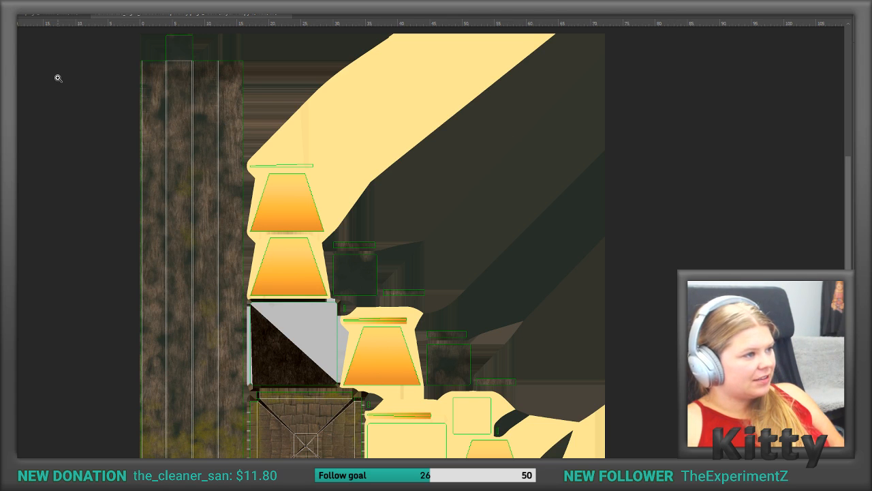
# Step: Reset the Essentials workspace so that the tools and panels are displayed again
pyautogui.click(178, 2)
pyautogui.moveTo(201, 2)
pyautogui.moveTo(232, 18)
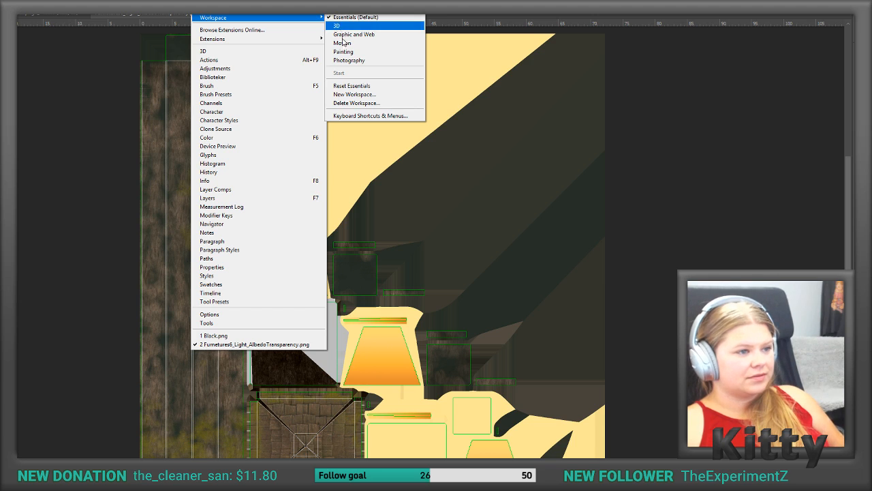
pyautogui.click(346, 87)
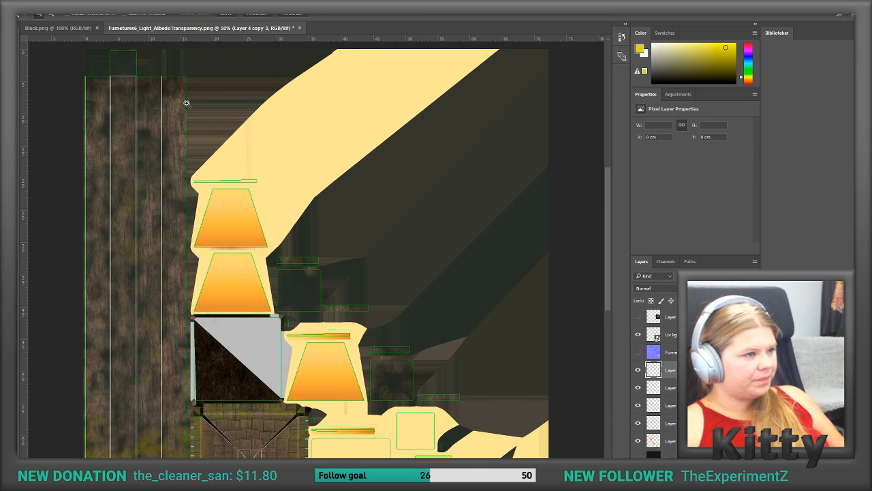
pyautogui.click(198, 13)
pyautogui.moveTo(212, 18)
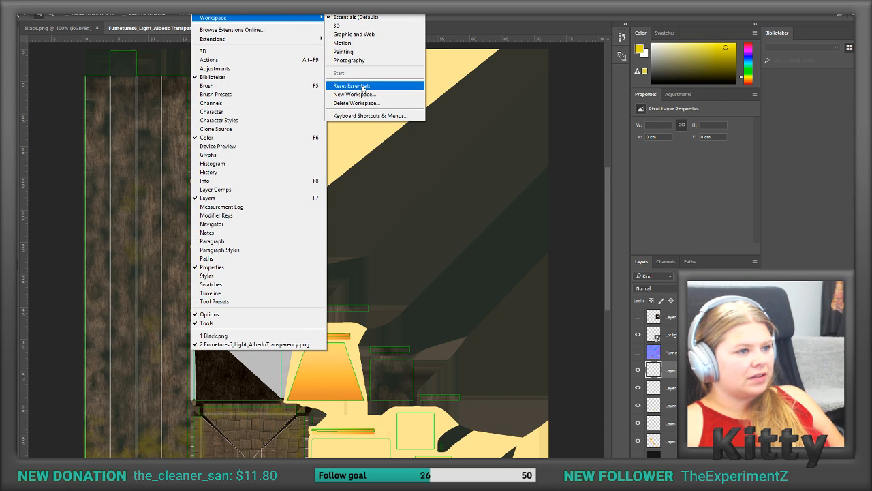
pyautogui.click(59, 60)
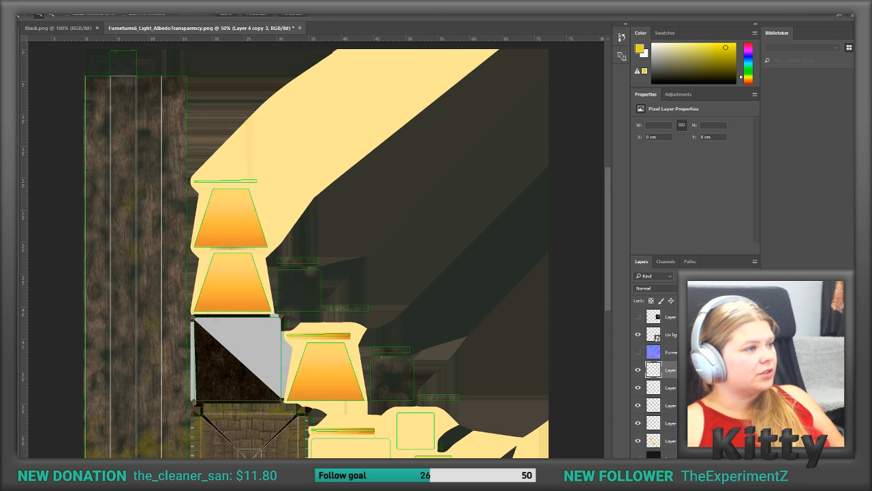
# Step: Duplicate the gradient band with the Move tool onto the thin UV strip above the uppermost trapezoid glass panel and nudge it into alignment
pyautogui.click(12, 40)
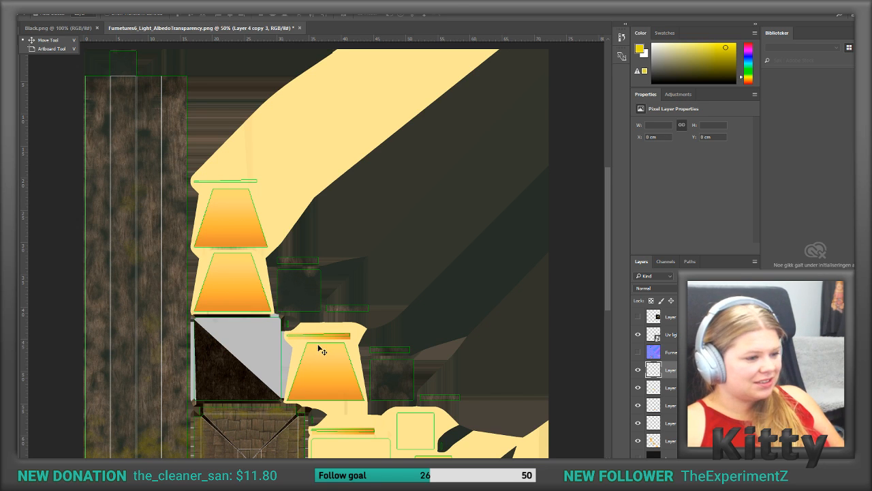
pyautogui.keyDown('alt'); pyautogui.moveTo(333, 340); pyautogui.dragTo(232, 186); pyautogui.keyUp('alt')
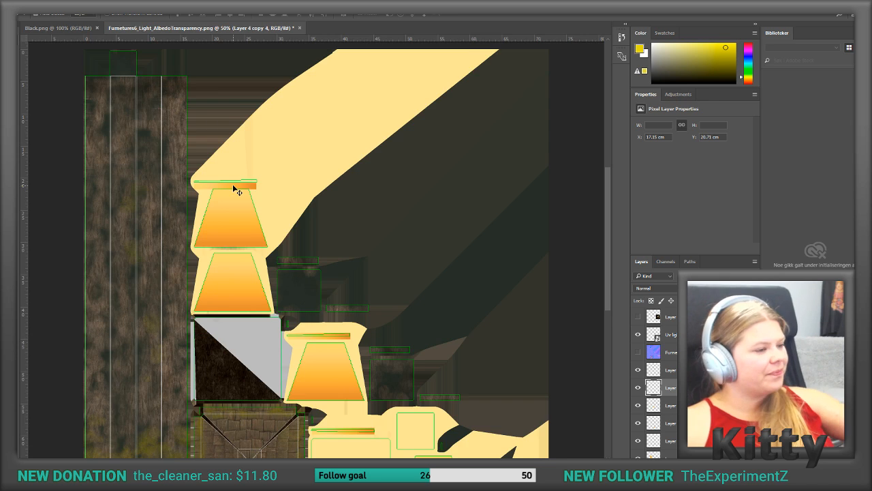
pyautogui.keyDown('alt'); pyautogui.scroll(8, 233, 185); pyautogui.keyUp('alt')
pyautogui.hotkey('shift', 'Up')
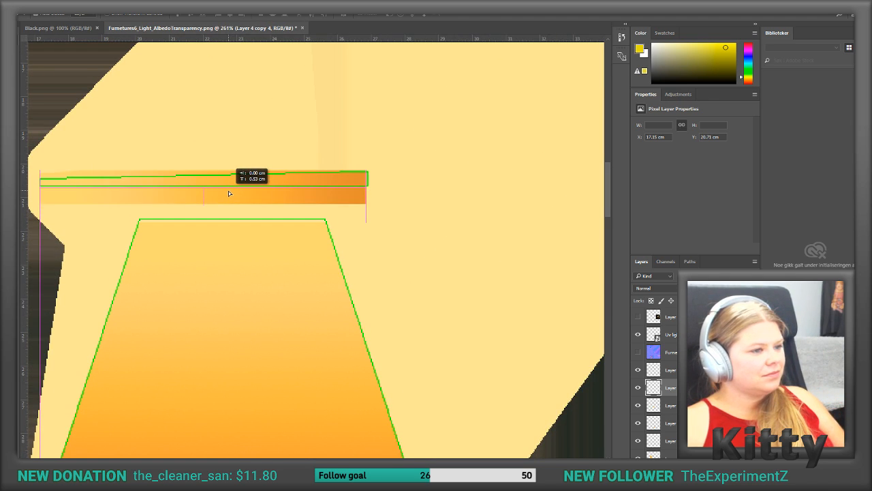
pyautogui.press('Right')
pyautogui.press('Left')
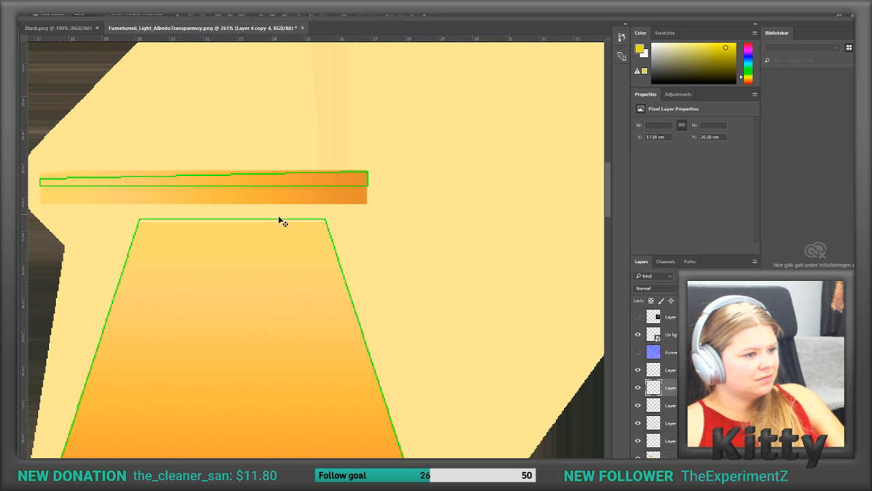
# Step: Nudge the uppermost trapezoid panel's gradient down slightly and hide the UV layout layer
pyautogui.click(275, 234)
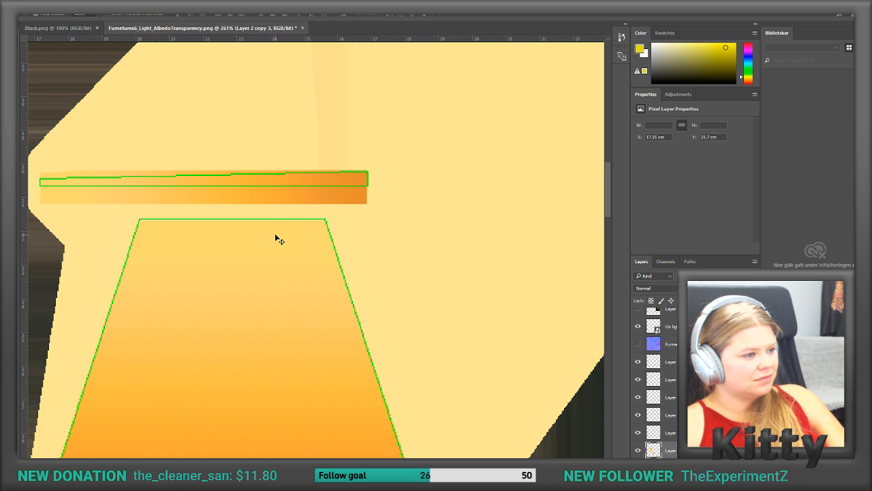
pyautogui.press('Down')
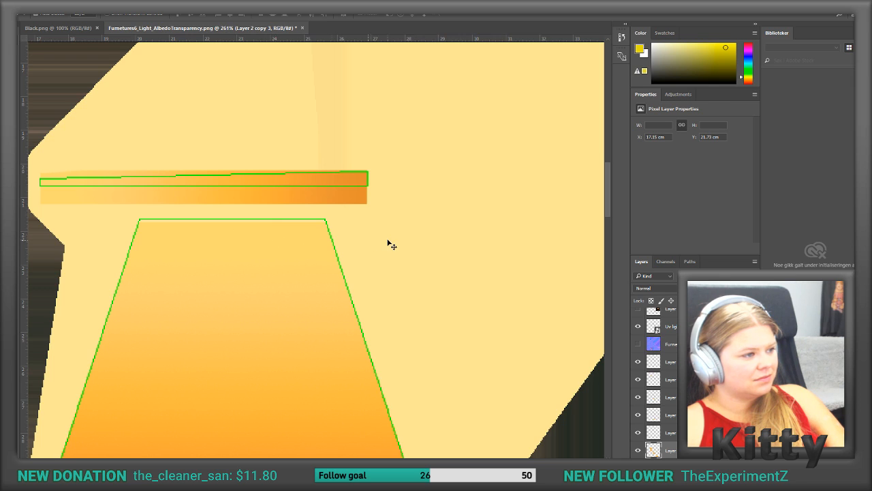
pyautogui.scroll(1, 653, 336)
pyautogui.click(638, 337)
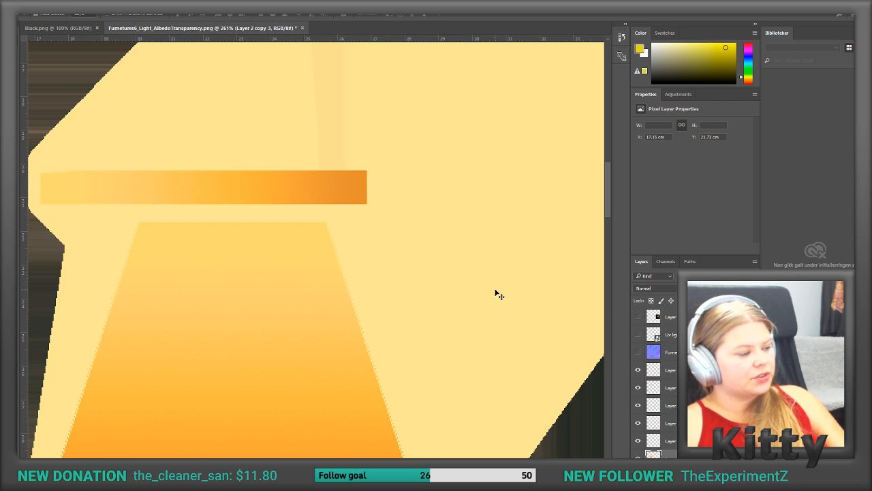
# Step: Examine the albedo without the UV overlay, checking the shingle roof's diagonal seams and centre up close
pyautogui.keyDown('alt'); pyautogui.scroll(-10, 414, 235); pyautogui.keyUp('alt')
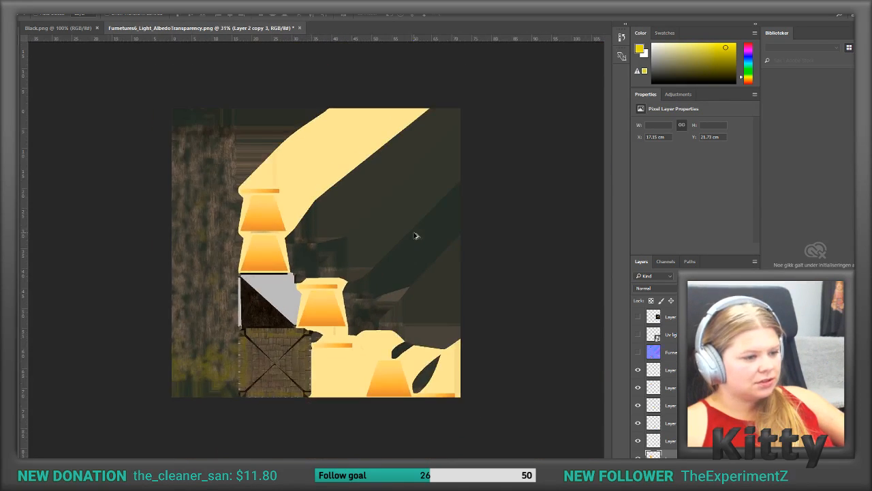
pyautogui.keyDown('alt'); pyautogui.scroll(1, 415, 236); pyautogui.keyUp('alt')
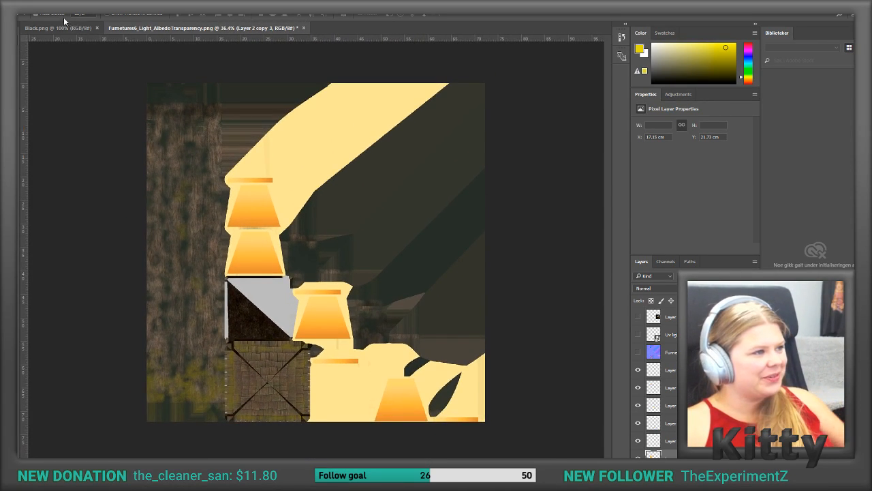
pyautogui.keyDown('alt'); pyautogui.scroll(8, 300, 372); pyautogui.keyUp('alt')
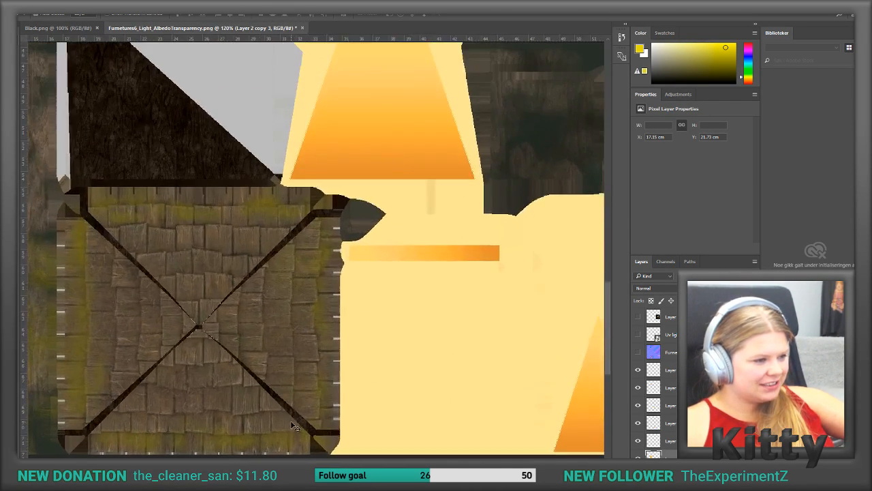
pyautogui.keyDown('alt'); pyautogui.scroll(5, 296, 247); pyautogui.keyUp('alt')
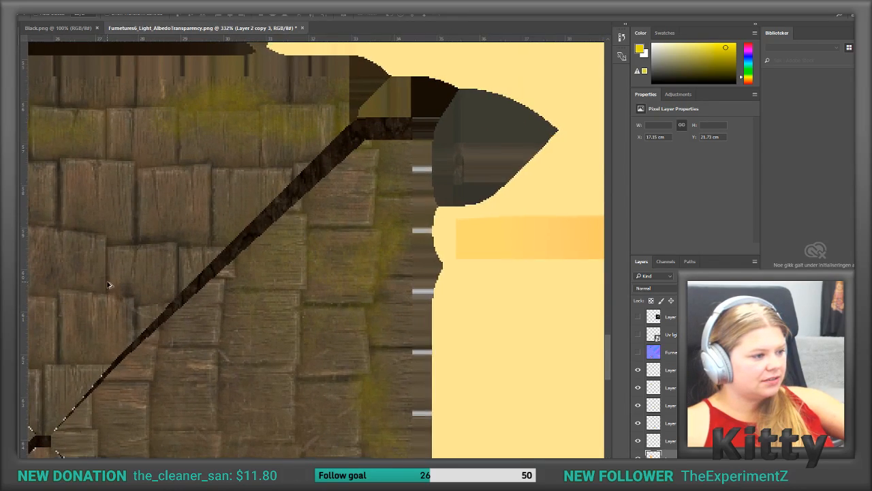
pyautogui.keyDown('alt'); pyautogui.scroll(3, 107, 306); pyautogui.keyUp('alt')
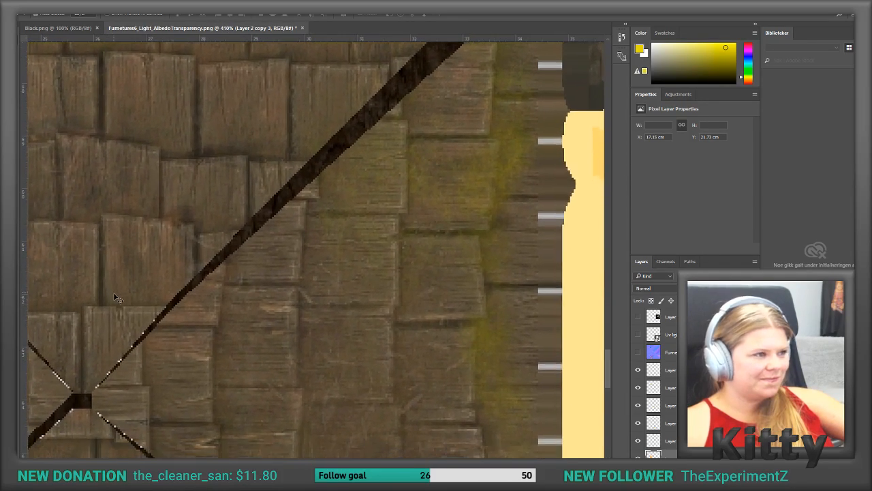
pyautogui.keyDown('alt'); pyautogui.scroll(-4, 129, 283); pyautogui.keyUp('alt')
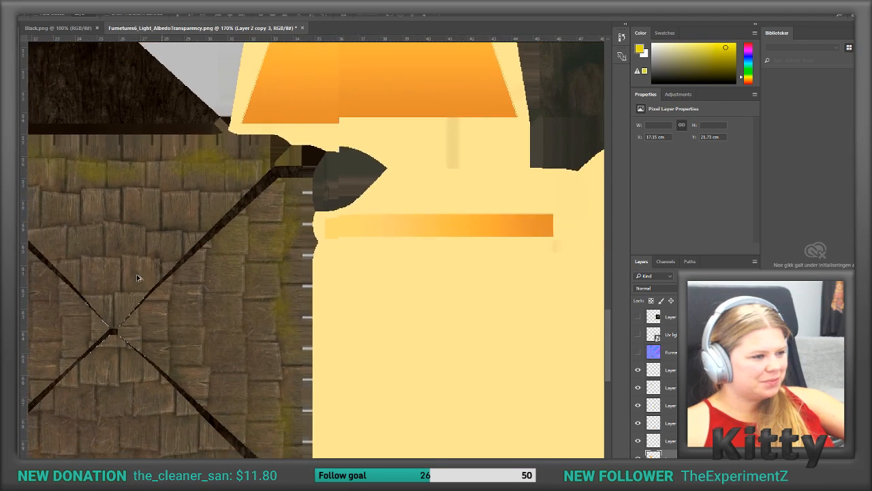
pyautogui.keyDown('alt'); pyautogui.scroll(-1, 137, 278); pyautogui.keyUp('alt')
pyautogui.hscroll(-3, 137, 278)
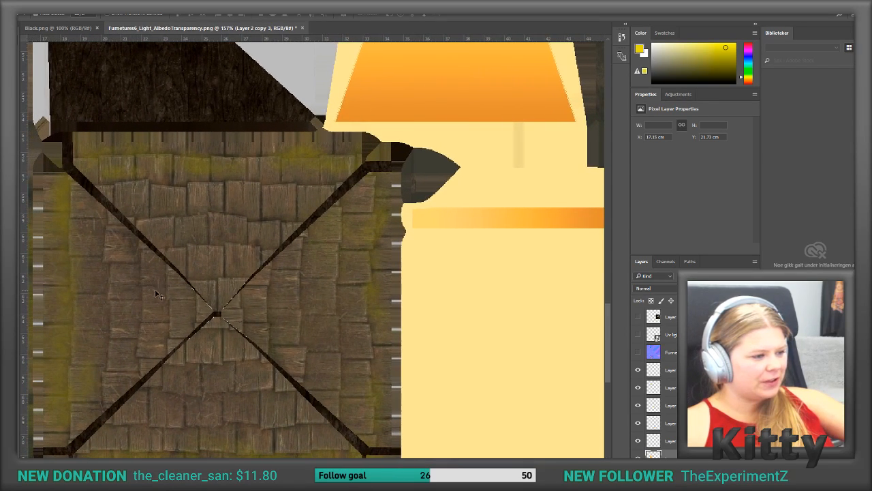
pyautogui.keyDown('alt'); pyautogui.scroll(5, 220, 315); pyautogui.keyUp('alt')
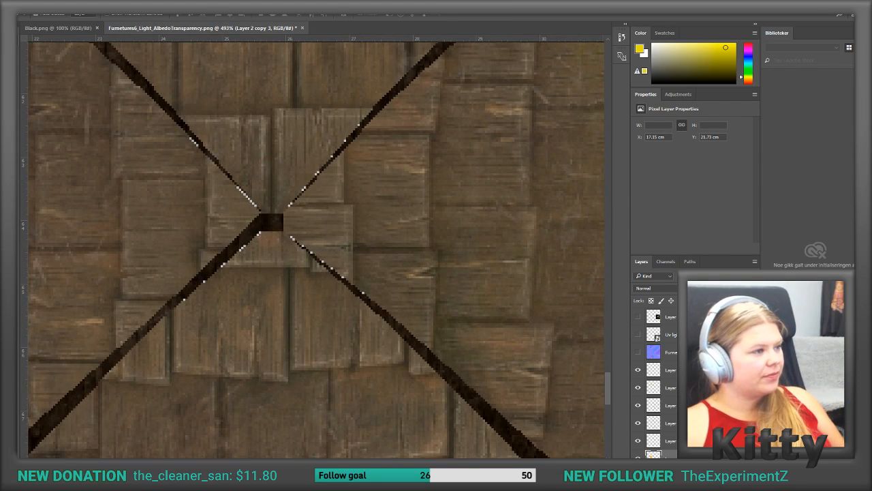
# Step: Duplicate the Background layer and set the Clone Stamp to a soft 20 px brush with 0% hardness
pyautogui.click(12, 135)
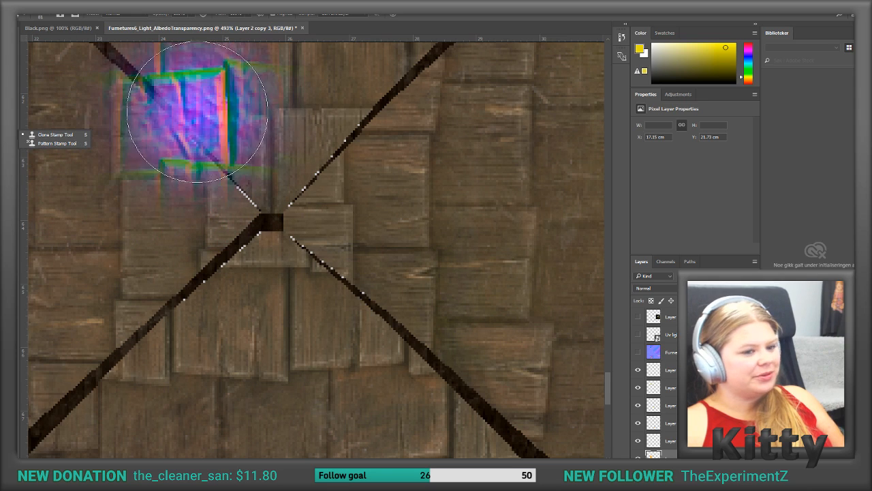
pyautogui.scroll(-3, 658, 381)
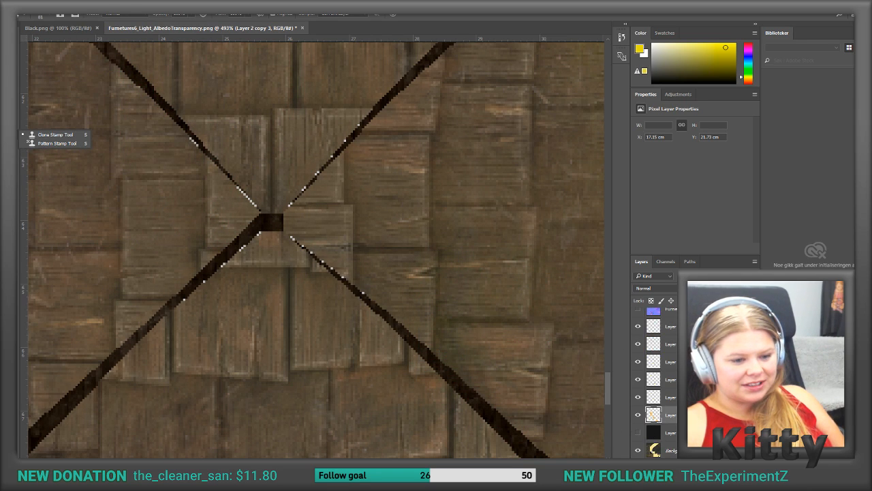
pyautogui.click(664, 449)
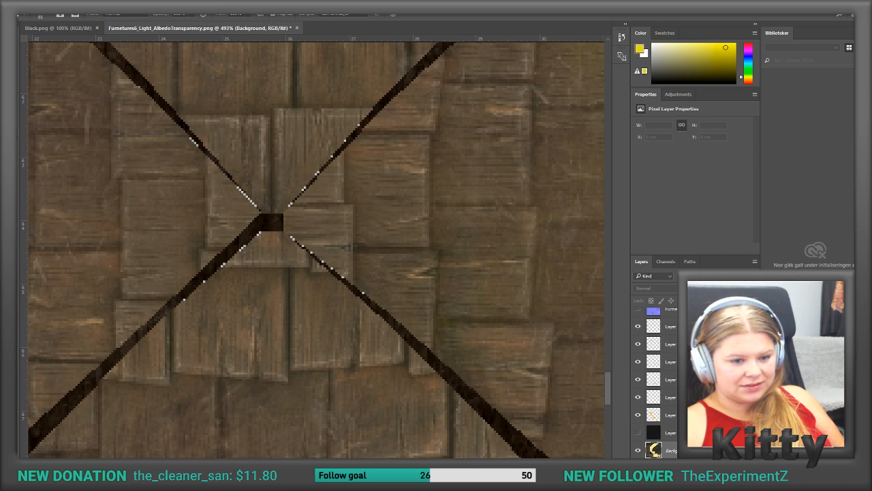
pyautogui.hotkey('ctrl', 'j')
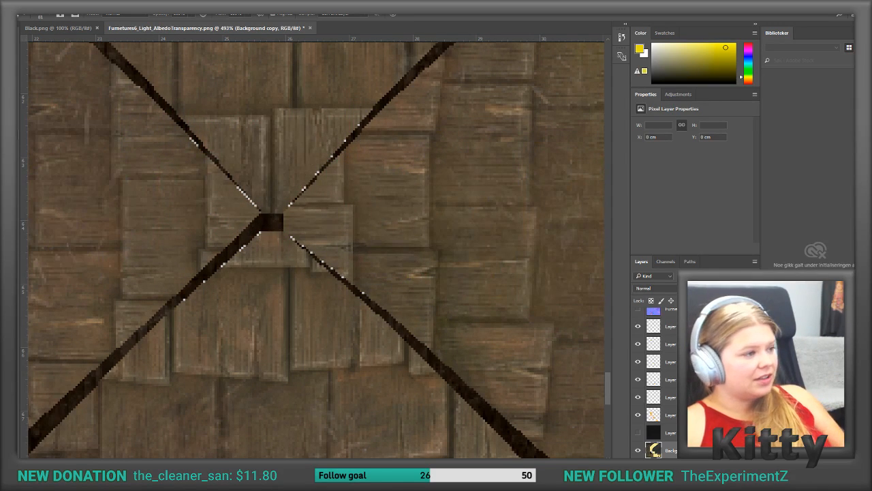
pyautogui.click(47, 15)
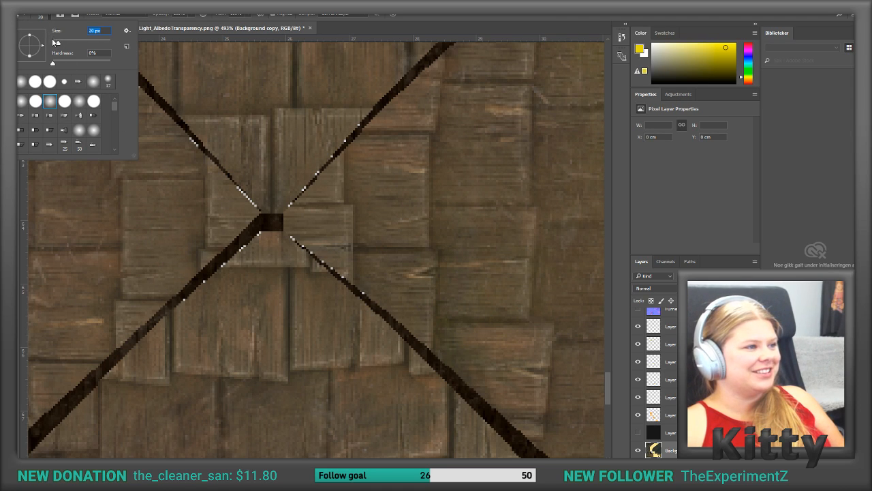
# Step: Clone shingle wood over the dark diagonal seam and white pixels just below and left of the roof's centre
pyautogui.click(179, 266)
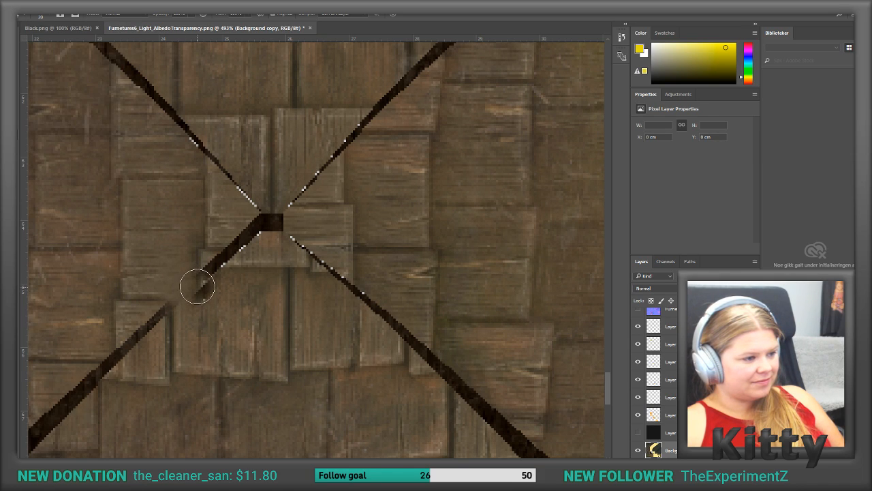
pyautogui.moveTo(207, 294); pyautogui.dragTo(198, 274)
pyautogui.keyDown('alt'); pyautogui.click(251, 259); pyautogui.keyUp('alt')
pyautogui.keyDown('alt'); pyautogui.click(204, 239); pyautogui.keyUp('alt')
pyautogui.click(212, 265)
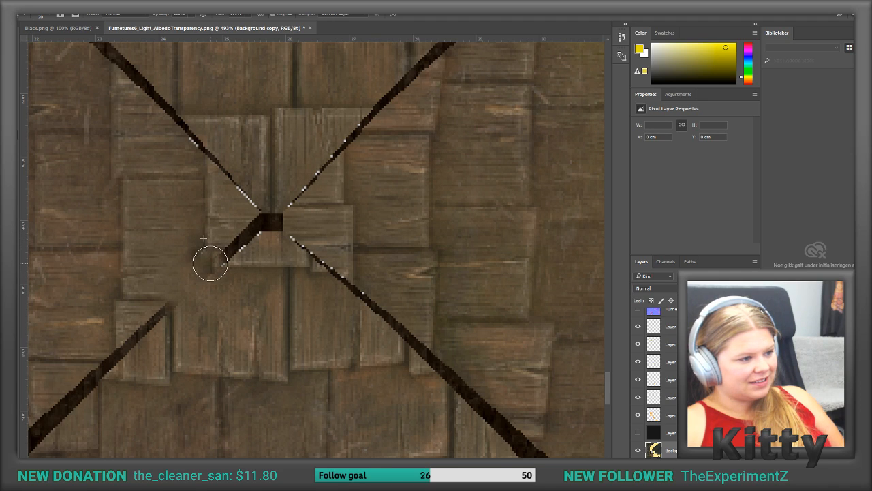
pyautogui.click(207, 271)
pyautogui.click(238, 284)
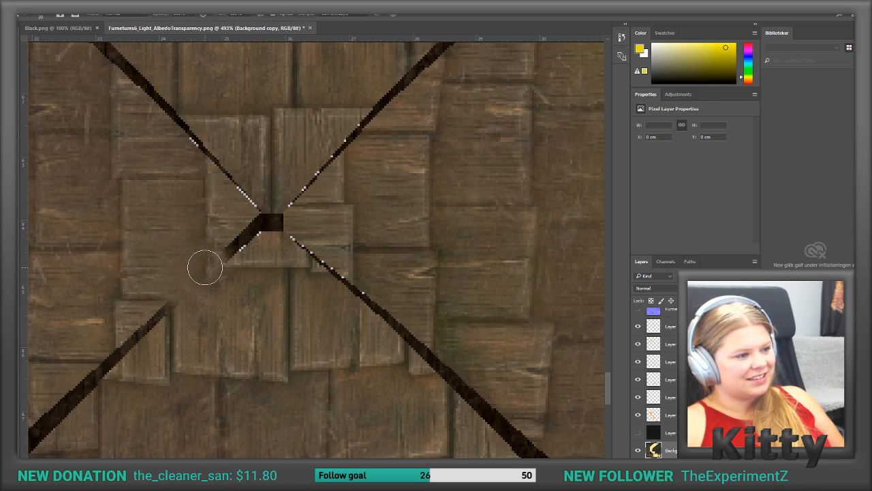
pyautogui.click(262, 264)
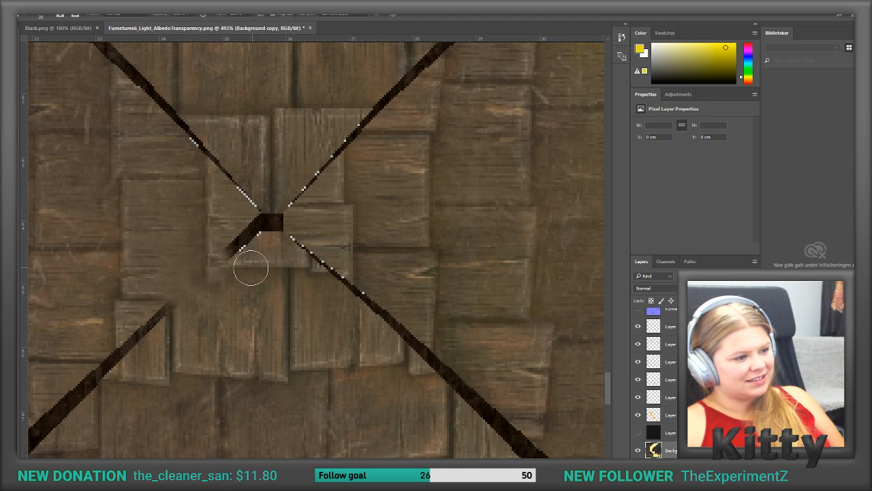
# Step: Clone wood over the rest of the lower-left seam up to the dark square at the roof's centre
pyautogui.keyDown('alt'); pyautogui.click(269, 250); pyautogui.keyUp('alt')
pyautogui.click(243, 244)
pyautogui.click(238, 242)
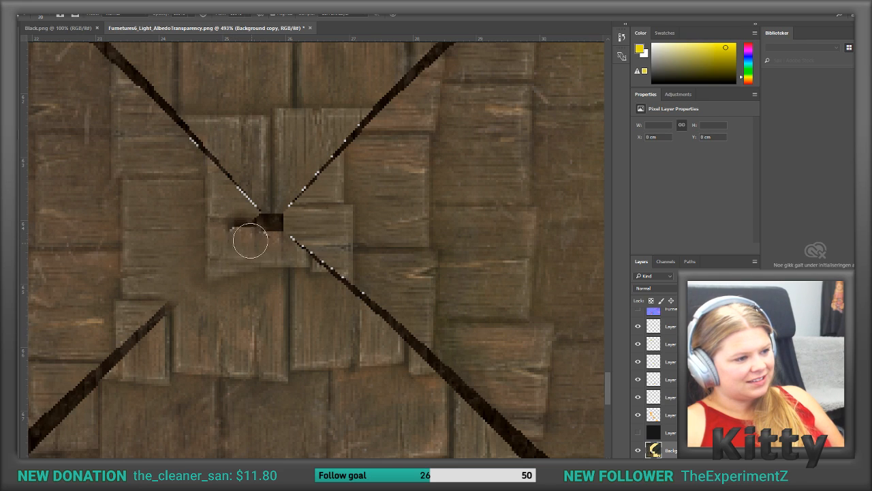
pyautogui.keyDown('alt'); pyautogui.click(187, 228); pyautogui.keyUp('alt')
pyautogui.click(240, 222)
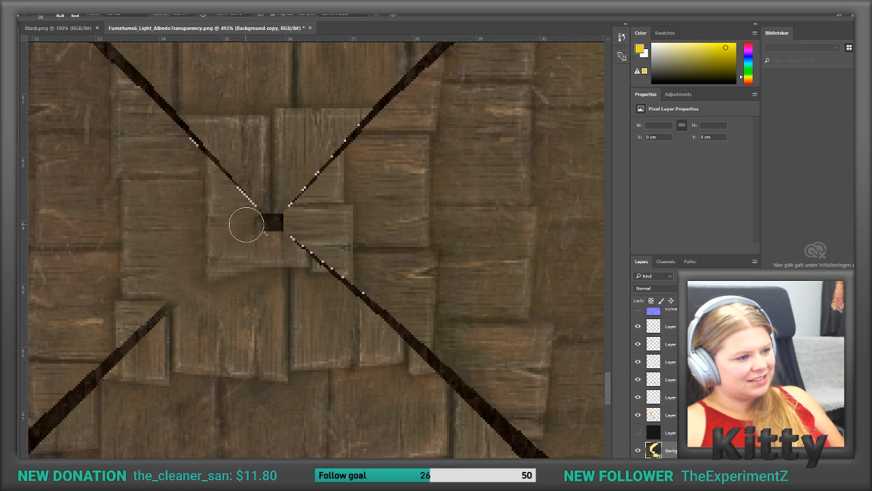
pyautogui.keyDown('alt'); pyautogui.click(236, 223); pyautogui.keyUp('alt')
# Step: Clone shingle wood over the dark square at the roof's centre and the adjoining ends of the three remaining diagonal seams
pyautogui.moveTo(261, 229)
pyautogui.mouseDown()
pyautogui.moveTo(277, 221)
pyautogui.moveTo(238, 189)
pyautogui.moveTo(225, 162)
pyautogui.moveTo(305, 192)
pyautogui.moveTo(295, 203)
pyautogui.mouseUp()
pyautogui.keyDown('alt'); pyautogui.click(257, 228); pyautogui.keyUp('alt')
pyautogui.click(257, 210)
pyautogui.keyDown('alt'); pyautogui.click(327, 200); pyautogui.keyUp('alt')
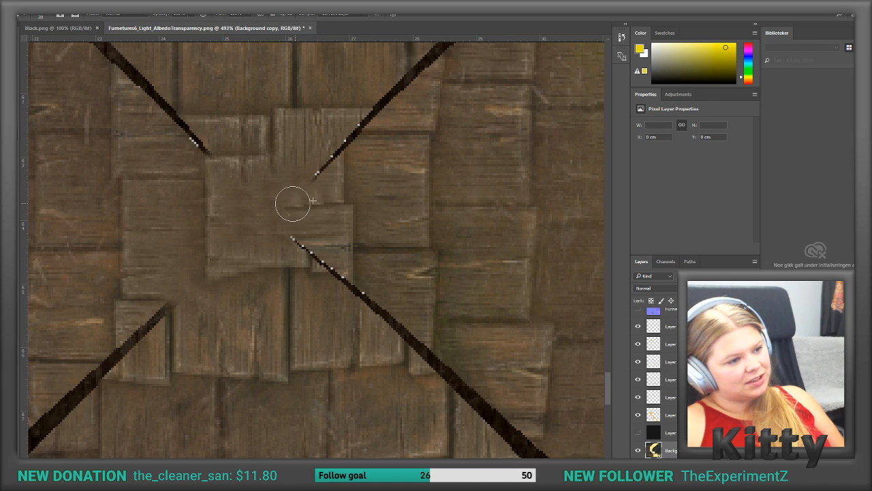
pyautogui.moveTo(308, 245)
pyautogui.mouseDown()
pyautogui.moveTo(289, 239)
pyautogui.moveTo(323, 250)
pyautogui.moveTo(323, 266)
pyautogui.moveTo(334, 271)
pyautogui.mouseUp()
pyautogui.keyDown('alt'); pyautogui.click(286, 259); pyautogui.keyUp('alt')
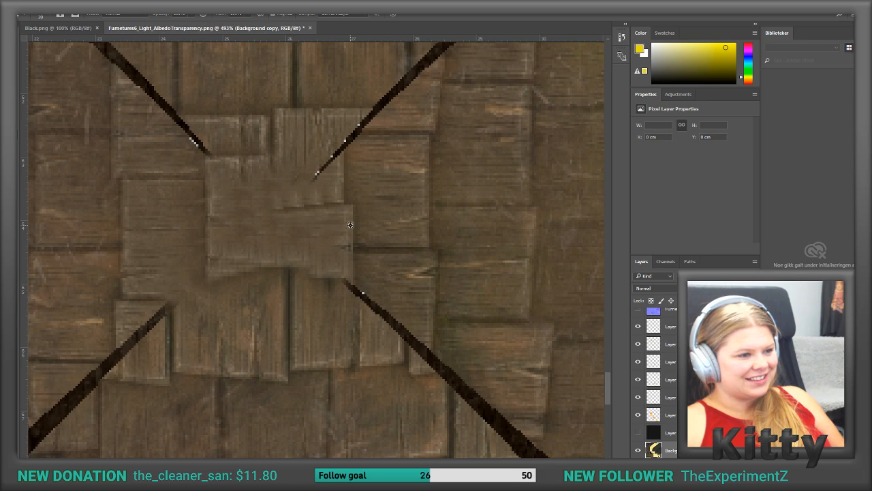
# Step: Clone wood over the upper-right diagonal seam and its white pixels, working outward from the centre across several shingle rows
pyautogui.moveTo(343, 160)
pyautogui.mouseDown()
pyautogui.moveTo(321, 170)
pyautogui.moveTo(333, 140)
pyautogui.moveTo(310, 147)
pyautogui.mouseUp()
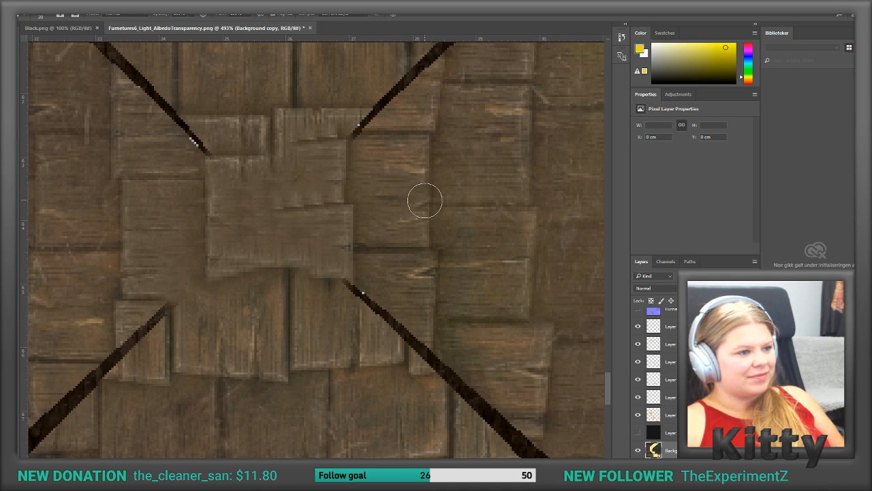
pyautogui.moveTo(330, 114)
pyautogui.mouseDown()
pyautogui.moveTo(374, 111)
pyautogui.moveTo(358, 124)
pyautogui.mouseUp()
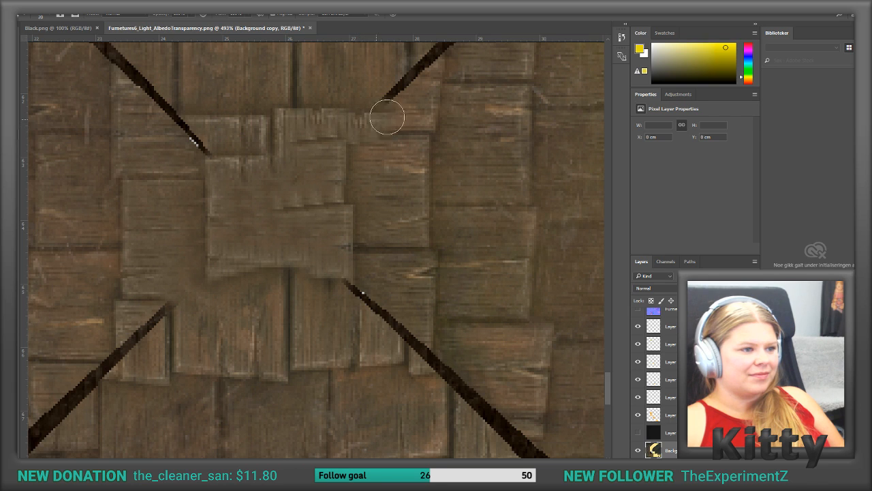
pyautogui.scroll(2, 432, 108)
pyautogui.scroll(4, 431, 105)
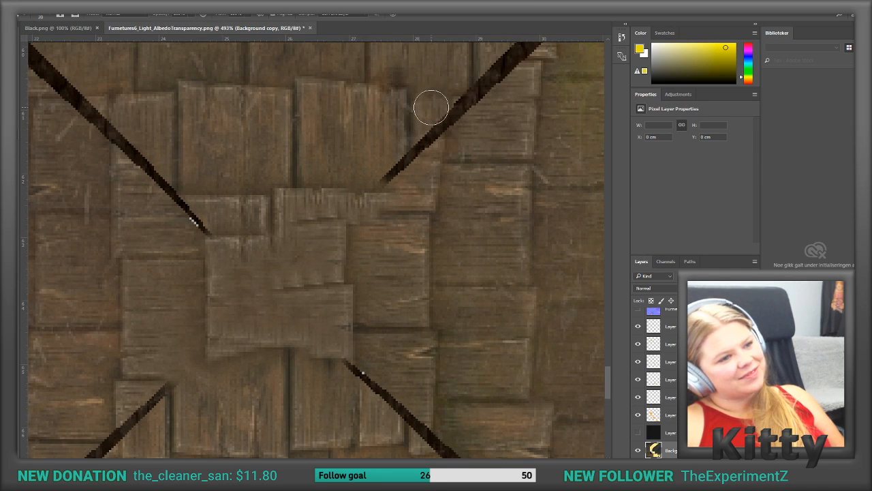
pyautogui.moveTo(370, 199)
pyautogui.mouseDown()
pyautogui.moveTo(403, 193)
pyautogui.moveTo(440, 134)
pyautogui.moveTo(464, 130)
pyautogui.mouseUp()
pyautogui.moveTo(395, 136)
pyautogui.mouseDown()
pyautogui.moveTo(466, 132)
pyautogui.moveTo(489, 166)
pyautogui.moveTo(460, 136)
pyautogui.moveTo(456, 152)
pyautogui.moveTo(446, 138)
pyautogui.moveTo(476, 117)
pyautogui.mouseUp()
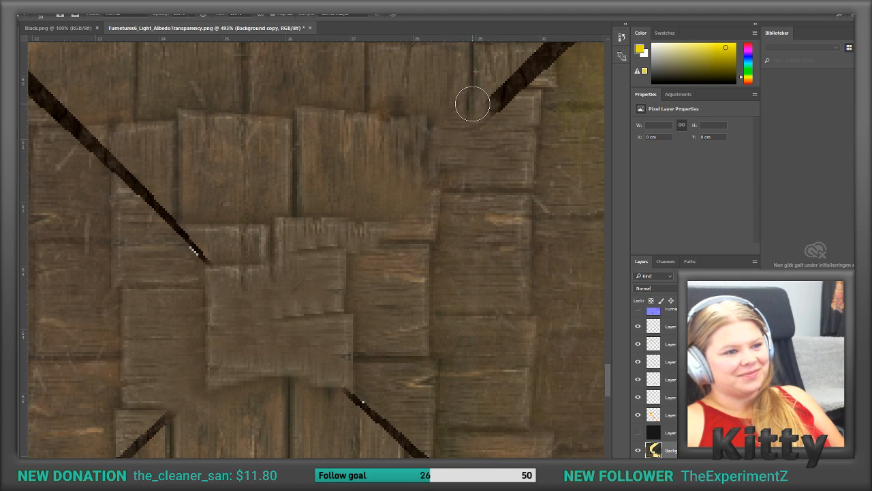
# Step: Clone neighbouring shingle wood over the inner and middle stretches of the lower-right diagonal seam
pyautogui.keyDown('alt'); pyautogui.scroll(-3, 489, 124); pyautogui.keyUp('alt')
pyautogui.keyDown('alt'); pyautogui.scroll(-3, 489, 125); pyautogui.keyUp('alt')
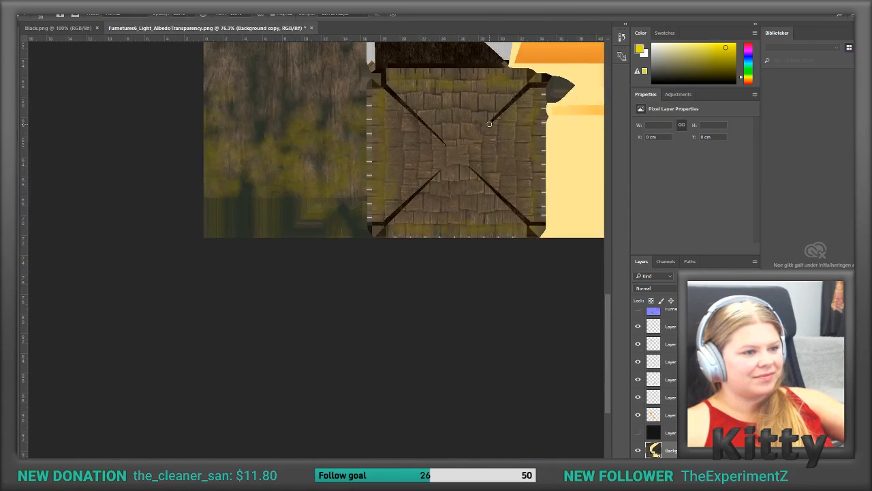
pyautogui.keyDown('alt'); pyautogui.scroll(5, 559, 171); pyautogui.keyUp('alt')
pyautogui.keyDown('alt'); pyautogui.scroll(1, 342, 197); pyautogui.keyUp('alt')
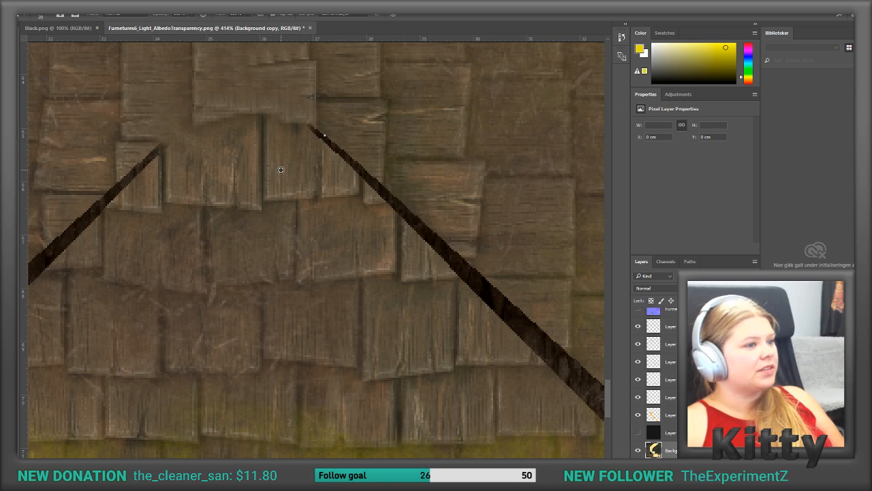
pyautogui.moveTo(312, 143)
pyautogui.mouseDown()
pyautogui.moveTo(309, 133)
pyautogui.moveTo(321, 133)
pyautogui.moveTo(340, 151)
pyautogui.moveTo(337, 134)
pyautogui.moveTo(341, 151)
pyautogui.moveTo(382, 175)
pyautogui.moveTo(374, 186)
pyautogui.moveTo(383, 189)
pyautogui.mouseUp()
pyautogui.keyDown('alt'); pyautogui.click(368, 115); pyautogui.keyUp('alt')
pyautogui.keyDown('alt'); pyautogui.click(375, 157); pyautogui.keyUp('alt')
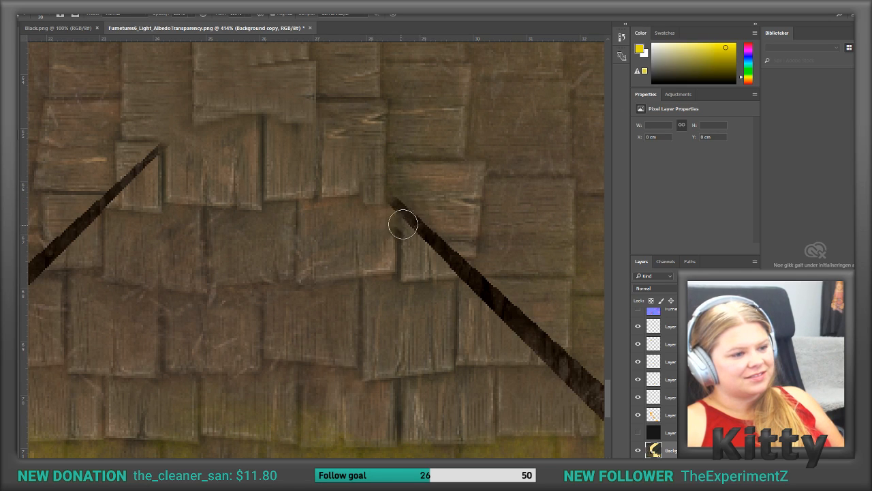
pyautogui.keyDown('alt'); pyautogui.click(398, 168); pyautogui.keyUp('alt')
pyautogui.moveTo(394, 195)
pyautogui.mouseDown()
pyautogui.moveTo(443, 253)
pyautogui.moveTo(456, 258)
pyautogui.moveTo(443, 240)
pyautogui.moveTo(452, 255)
pyautogui.moveTo(470, 244)
pyautogui.moveTo(472, 272)
pyautogui.mouseUp()
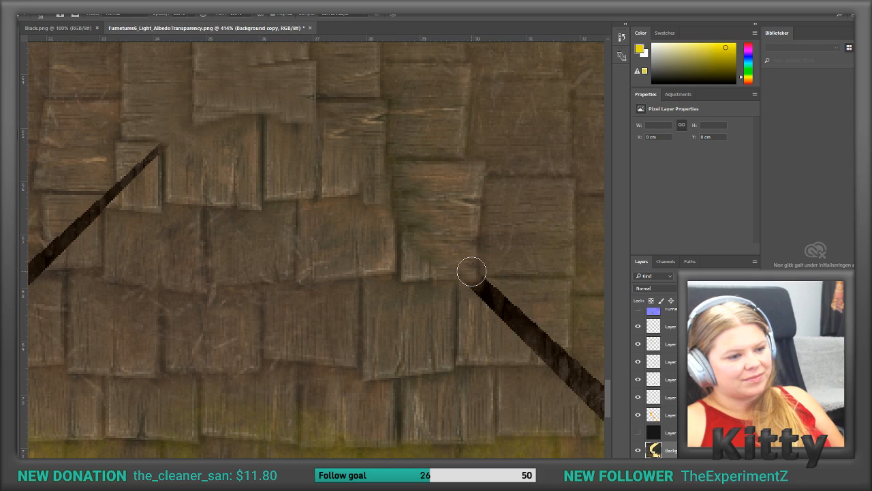
pyautogui.moveTo(477, 326)
pyautogui.mouseDown()
pyautogui.moveTo(473, 298)
pyautogui.moveTo(493, 293)
pyautogui.moveTo(494, 319)
pyautogui.moveTo(516, 278)
pyautogui.moveTo(498, 277)
pyautogui.moveTo(493, 288)
pyautogui.moveTo(494, 278)
pyautogui.moveTo(492, 293)
pyautogui.moveTo(508, 306)
pyautogui.moveTo(503, 288)
pyautogui.moveTo(515, 286)
pyautogui.moveTo(510, 321)
pyautogui.moveTo(512, 278)
pyautogui.moveTo(568, 335)
pyautogui.moveTo(518, 347)
pyautogui.moveTo(508, 359)
pyautogui.moveTo(557, 360)
pyautogui.moveTo(552, 346)
pyautogui.moveTo(520, 340)
pyautogui.moveTo(538, 327)
pyautogui.moveTo(536, 347)
pyautogui.moveTo(540, 331)
pyautogui.moveTo(557, 341)
pyautogui.mouseUp()
# Step: Clone wood over the outer end of the lower-right diagonal seam, down to the roof's corner
pyautogui.scroll(-1, 529, 345)
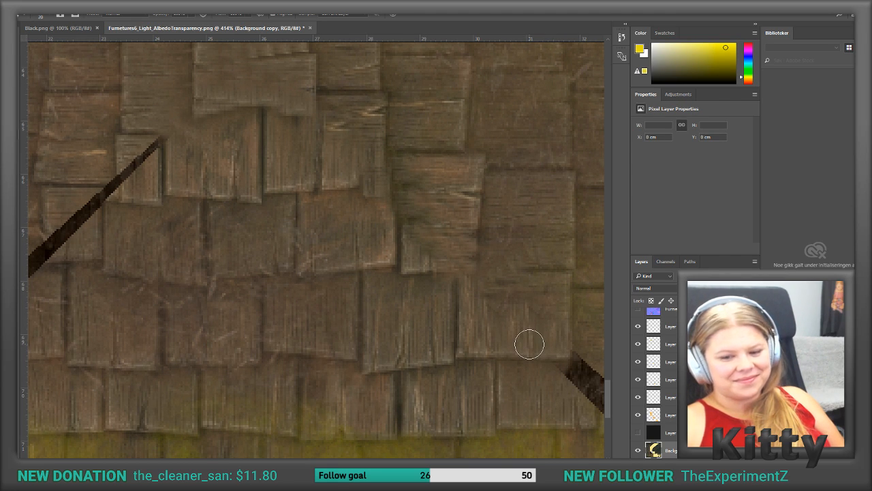
pyautogui.scroll(-3, 530, 344)
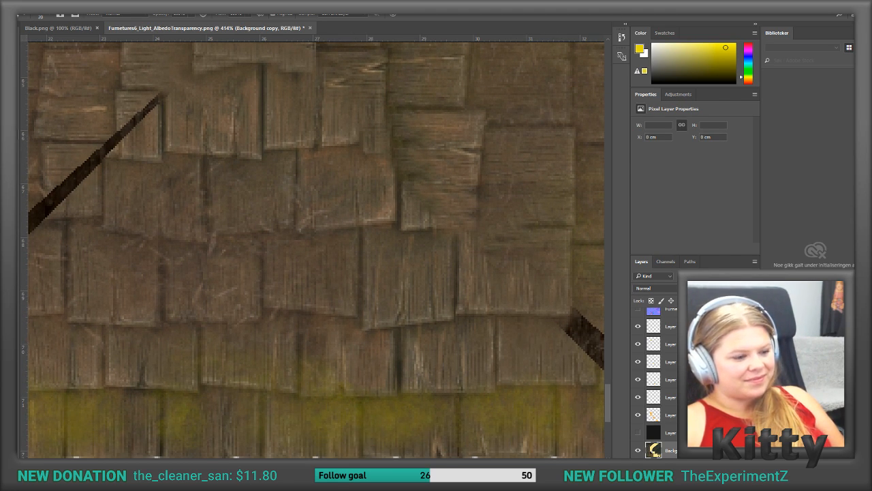
pyautogui.hscroll(10, 293, 380)
pyautogui.scroll(-2, 283, 376)
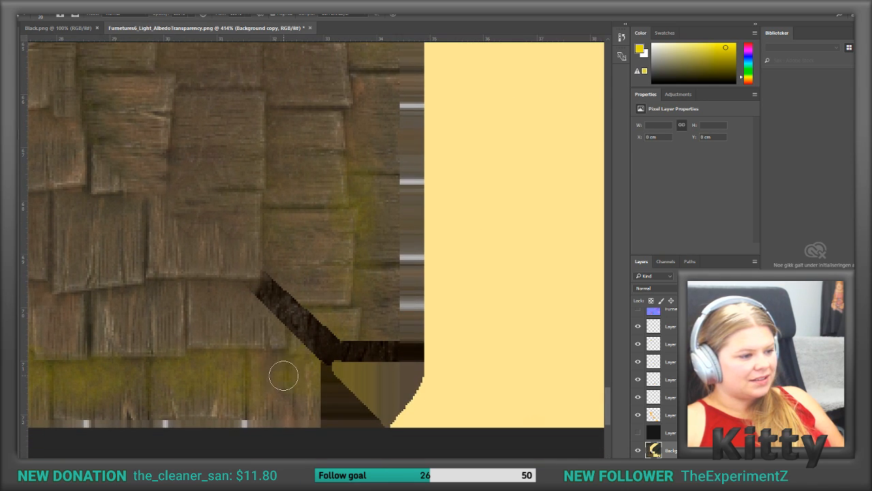
pyautogui.keyDown('alt'); pyautogui.click(235, 307); pyautogui.keyUp('alt')
pyautogui.moveTo(256, 291)
pyautogui.mouseDown()
pyautogui.moveTo(271, 285)
pyautogui.moveTo(269, 297)
pyautogui.mouseUp()
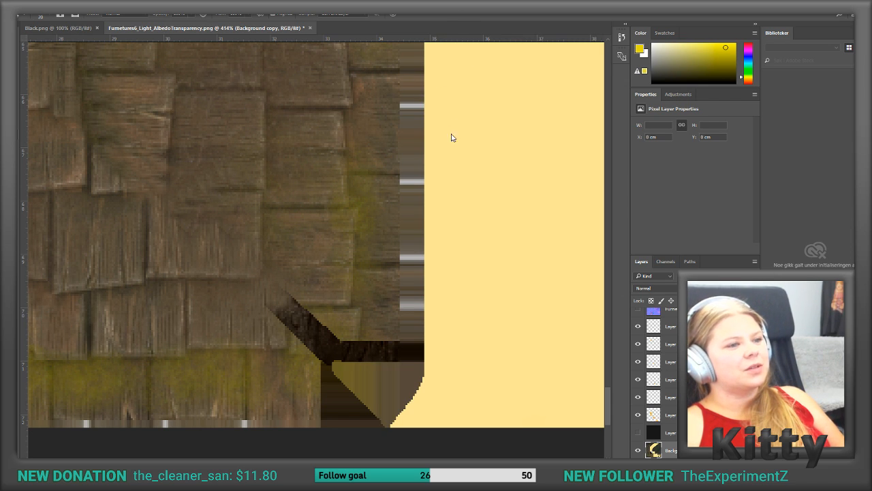
pyautogui.scroll(-3, 337, 253)
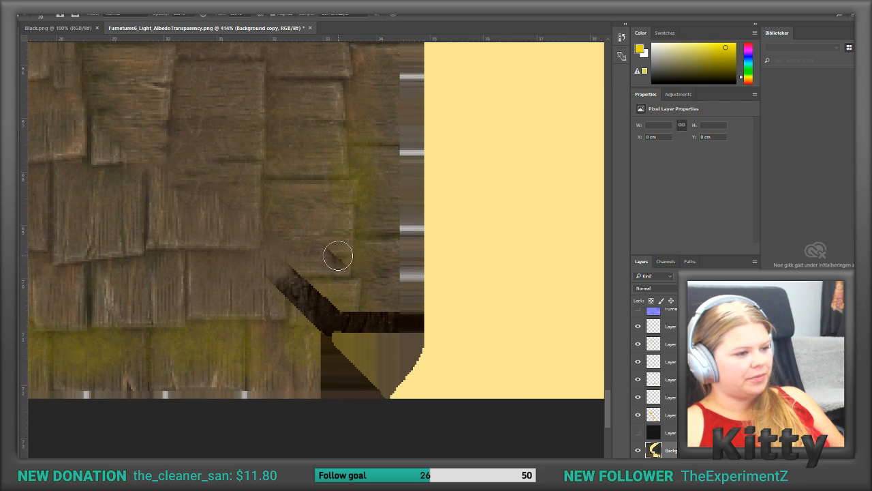
pyautogui.moveTo(284, 228)
pyautogui.mouseDown()
pyautogui.moveTo(282, 252)
pyautogui.moveTo(318, 259)
pyautogui.moveTo(304, 266)
pyautogui.mouseUp()
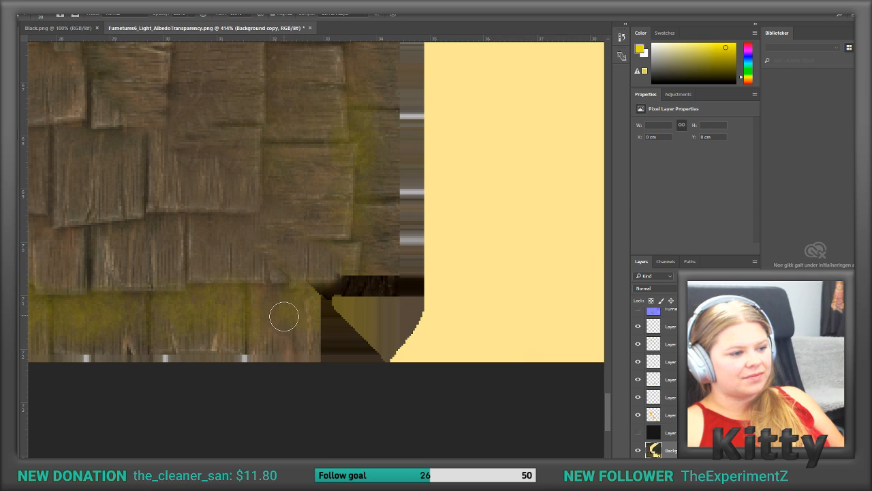
# Step: Clone mossy shingles over the lower-right corner's triangular patches and dark horizontal strip
pyautogui.moveTo(307, 301)
pyautogui.mouseDown()
pyautogui.moveTo(331, 286)
pyautogui.moveTo(326, 302)
pyautogui.moveTo(355, 327)
pyautogui.moveTo(347, 311)
pyautogui.moveTo(308, 340)
pyautogui.moveTo(362, 347)
pyautogui.moveTo(372, 358)
pyautogui.mouseUp()
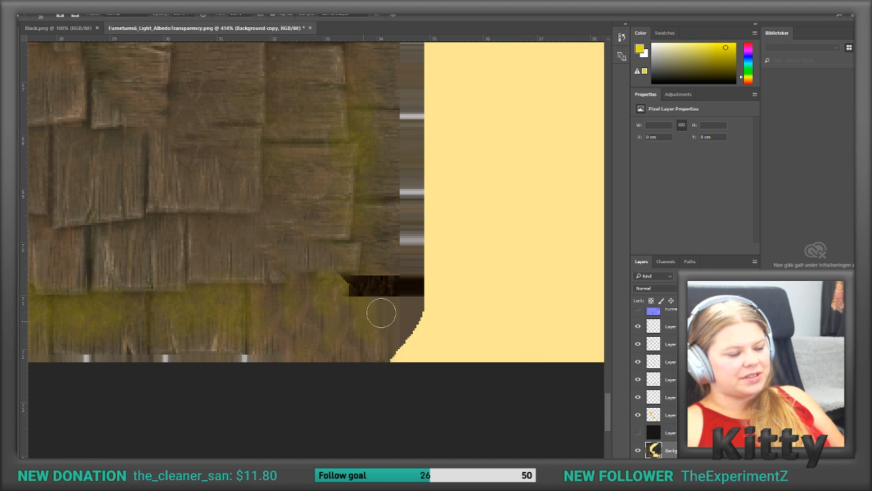
pyautogui.moveTo(374, 321)
pyautogui.mouseDown()
pyautogui.moveTo(355, 284)
pyautogui.moveTo(409, 285)
pyautogui.mouseUp()
pyautogui.keyDown('alt'); pyautogui.click(384, 238); pyautogui.keyUp('alt')
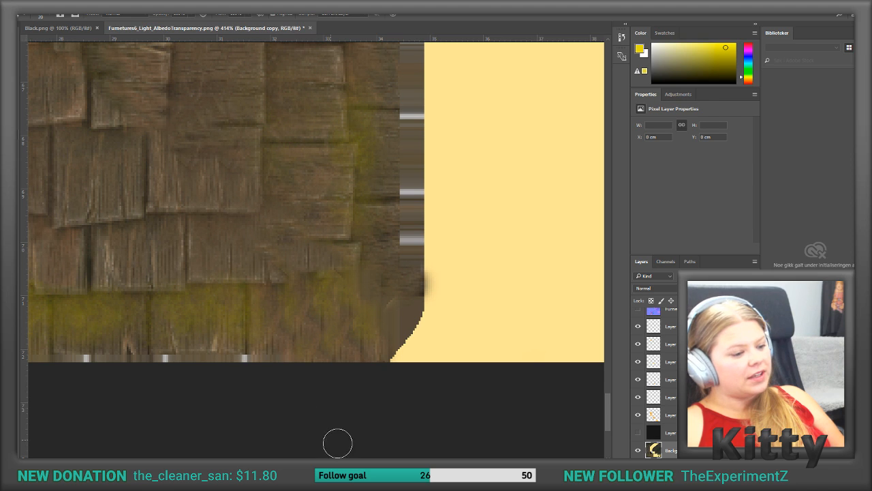
# Step: Clone shingle wood over the upper half of the remaining lower-left diagonal seam, starting at its inner tip
pyautogui.keyDown('ctrl'); pyautogui.hscroll(-10, 260, 447); pyautogui.keyUp('ctrl')
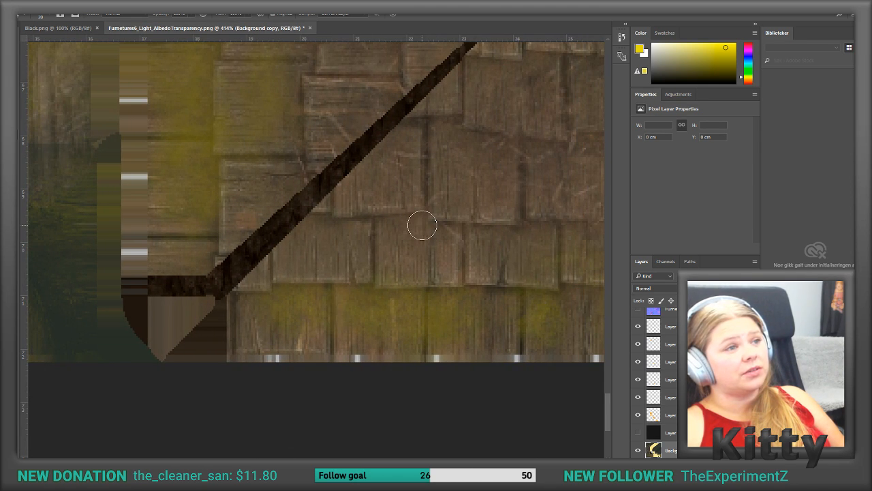
pyautogui.scroll(2, 505, 172)
pyautogui.scroll(10, 504, 172)
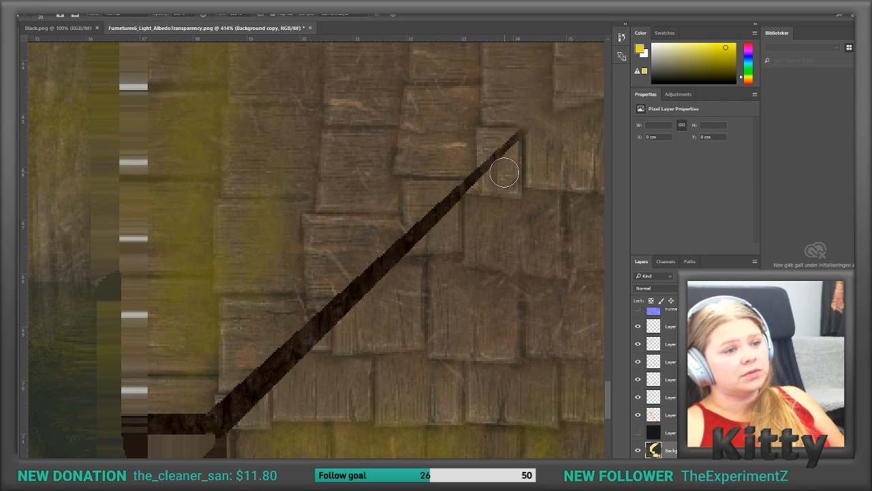
pyautogui.moveTo(538, 162)
pyautogui.mouseDown()
pyautogui.moveTo(500, 169)
pyautogui.moveTo(542, 148)
pyautogui.moveTo(488, 189)
pyautogui.mouseUp()
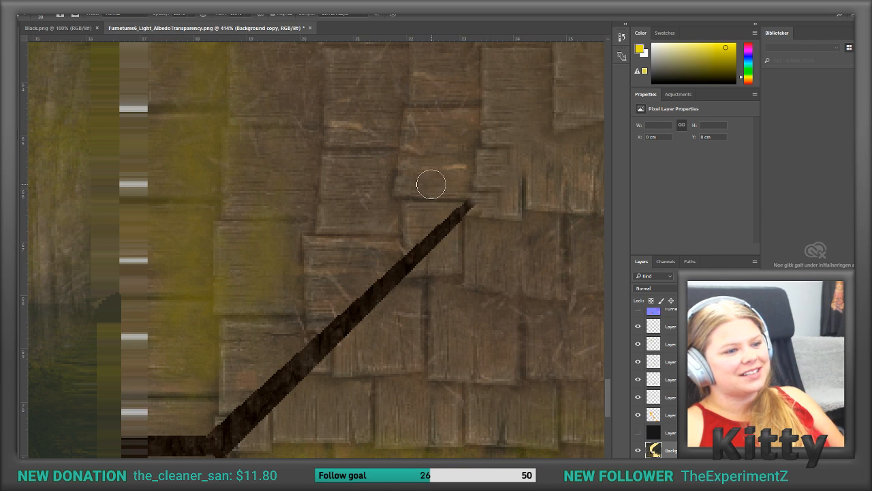
pyautogui.moveTo(456, 207)
pyautogui.mouseDown()
pyautogui.moveTo(468, 200)
pyautogui.moveTo(425, 230)
pyautogui.moveTo(442, 238)
pyautogui.moveTo(440, 203)
pyautogui.moveTo(427, 248)
pyautogui.moveTo(374, 287)
pyautogui.mouseUp()
pyautogui.keyDown('alt'); pyautogui.click(370, 257); pyautogui.keyUp('alt')
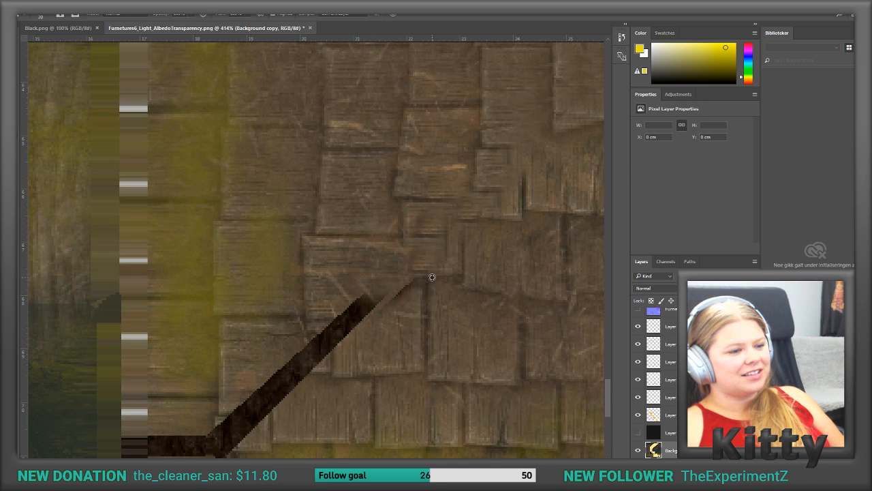
# Step: Clone wood over the outer half of the lower-left diagonal seam, down to the dark corner strip
pyautogui.moveTo(407, 315)
pyautogui.mouseDown()
pyautogui.moveTo(399, 289)
pyautogui.moveTo(369, 316)
pyautogui.moveTo(352, 306)
pyautogui.moveTo(358, 294)
pyautogui.moveTo(323, 349)
pyautogui.moveTo(310, 352)
pyautogui.moveTo(312, 344)
pyautogui.moveTo(308, 370)
pyautogui.moveTo(291, 356)
pyautogui.moveTo(296, 385)
pyautogui.moveTo(284, 384)
pyautogui.moveTo(322, 402)
pyautogui.moveTo(279, 381)
pyautogui.moveTo(268, 402)
pyautogui.mouseUp()
pyautogui.keyDown('alt'); pyautogui.click(309, 316); pyautogui.keyUp('alt')
pyautogui.keyDown('alt'); pyautogui.click(321, 402); pyautogui.keyUp('alt')
pyautogui.scroll(-4, 343, 399)
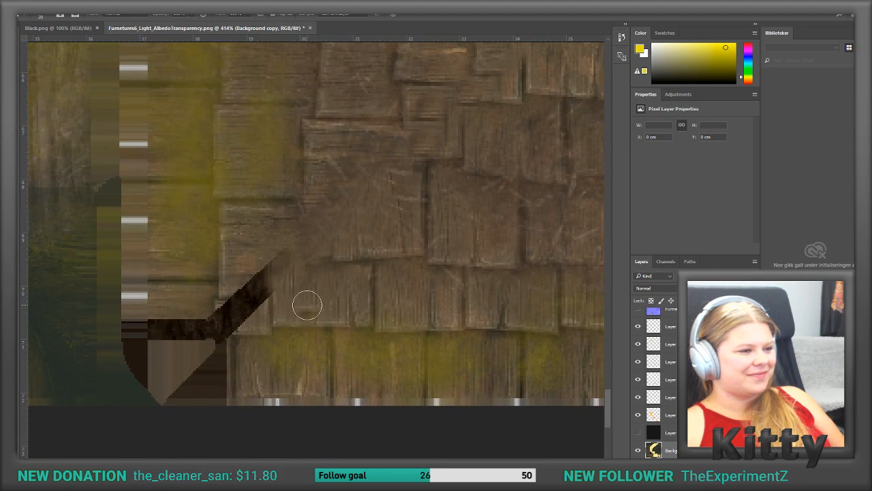
pyautogui.keyDown('alt'); pyautogui.click(270, 242); pyautogui.keyUp('alt')
pyautogui.moveTo(282, 255)
pyautogui.mouseDown()
pyautogui.moveTo(249, 298)
pyautogui.moveTo(265, 298)
pyautogui.moveTo(252, 289)
pyautogui.moveTo(239, 311)
pyautogui.moveTo(217, 297)
pyautogui.moveTo(220, 318)
pyautogui.moveTo(234, 325)
pyautogui.moveTo(216, 325)
pyautogui.mouseUp()
pyautogui.keyDown('alt'); pyautogui.click(296, 291); pyautogui.keyUp('alt')
# Step: Clone shingles over the lower-left corner's dark horizontal strip and triangular patches
pyautogui.moveTo(241, 462); pyautogui.dragTo(223, 461)
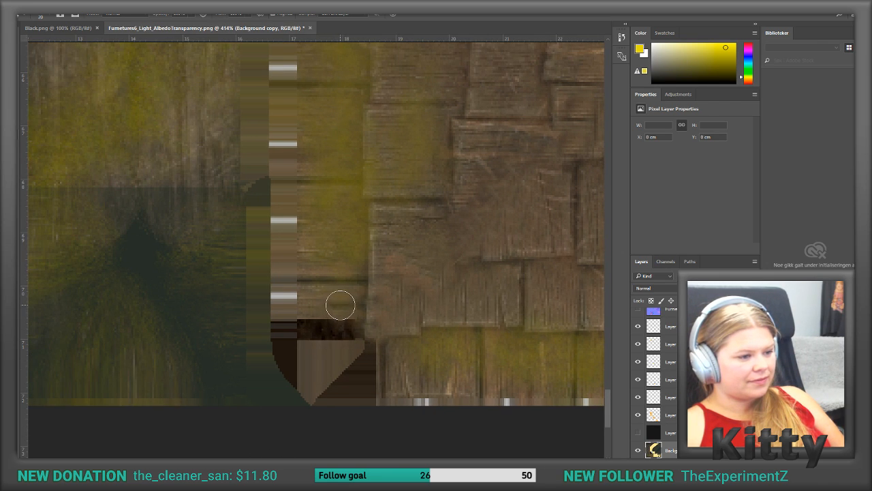
pyautogui.moveTo(343, 319)
pyautogui.mouseDown()
pyautogui.moveTo(347, 327)
pyautogui.moveTo(360, 323)
pyautogui.moveTo(345, 329)
pyautogui.moveTo(321, 317)
pyautogui.moveTo(345, 327)
pyautogui.moveTo(331, 346)
pyautogui.moveTo(349, 355)
pyautogui.mouseUp()
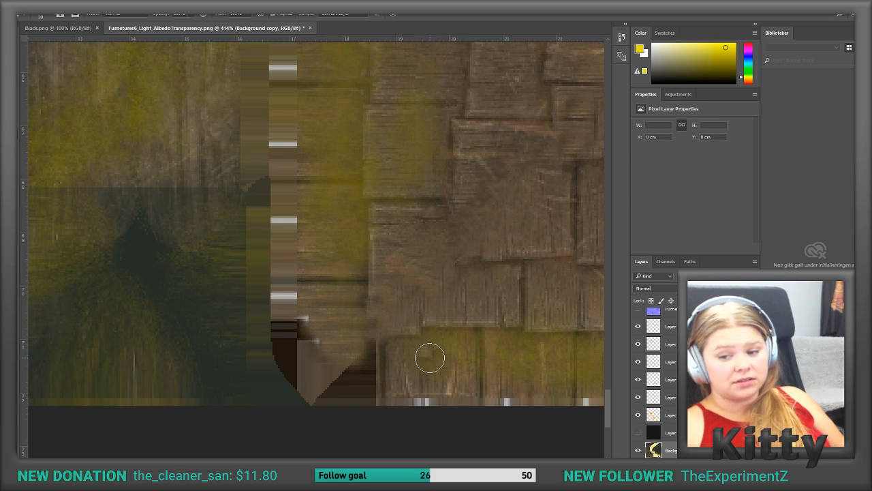
pyautogui.moveTo(386, 354)
pyautogui.mouseDown()
pyautogui.moveTo(370, 374)
pyautogui.moveTo(325, 361)
pyautogui.moveTo(310, 334)
pyautogui.moveTo(358, 368)
pyautogui.moveTo(303, 338)
pyautogui.moveTo(312, 374)
pyautogui.moveTo(388, 364)
pyautogui.mouseUp()
# Step: Clone shingle wood over the inner part of the upper-left diagonal seam and its white pixels, from the centre outward
pyautogui.keyDown('alt'); pyautogui.scroll(-2, 364, 292); pyautogui.keyUp('alt')
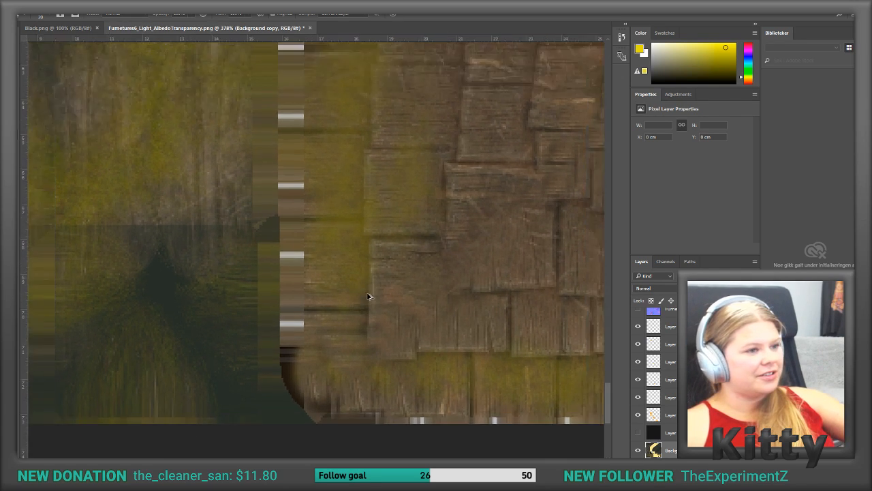
pyautogui.keyDown('alt'); pyautogui.scroll(-5, 368, 296); pyautogui.keyUp('alt')
pyautogui.keyDown('alt'); pyautogui.scroll(5, 400, 337); pyautogui.keyUp('alt')
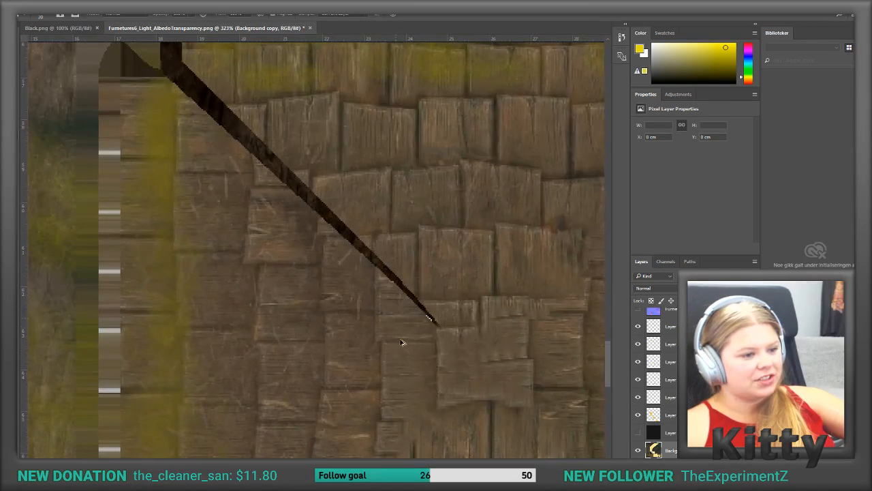
pyautogui.keyDown('alt'); pyautogui.scroll(3, 400, 336); pyautogui.keyUp('alt')
pyautogui.moveTo(467, 310)
pyautogui.mouseDown()
pyautogui.moveTo(420, 280)
pyautogui.moveTo(429, 285)
pyautogui.mouseUp()
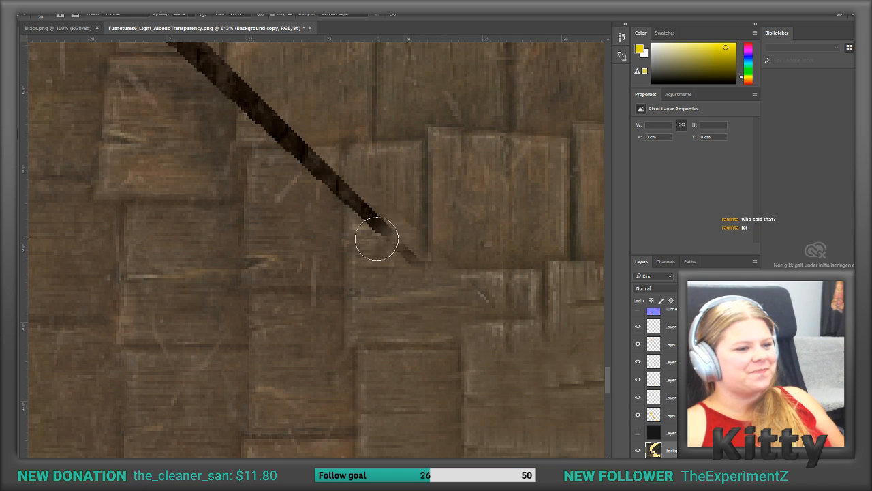
pyautogui.moveTo(396, 259)
pyautogui.mouseDown()
pyautogui.moveTo(399, 221)
pyautogui.moveTo(397, 230)
pyautogui.moveTo(362, 208)
pyautogui.moveTo(348, 182)
pyautogui.moveTo(249, 115)
pyautogui.moveTo(260, 104)
pyautogui.mouseUp()
pyautogui.keyDown('alt'); pyautogui.click(400, 307); pyautogui.keyUp('alt')
pyautogui.keyDown('alt'); pyautogui.click(351, 238); pyautogui.keyUp('alt')
pyautogui.keyDown('alt'); pyautogui.click(312, 201); pyautogui.keyUp('alt')
pyautogui.click(319, 171)
pyautogui.keyDown('alt'); pyautogui.click(309, 118); pyautogui.keyUp('alt')
# Step: Clone shingle wood over the middle stretch of the upper-left diagonal seam, working outward
pyautogui.scroll(3, 261, 129)
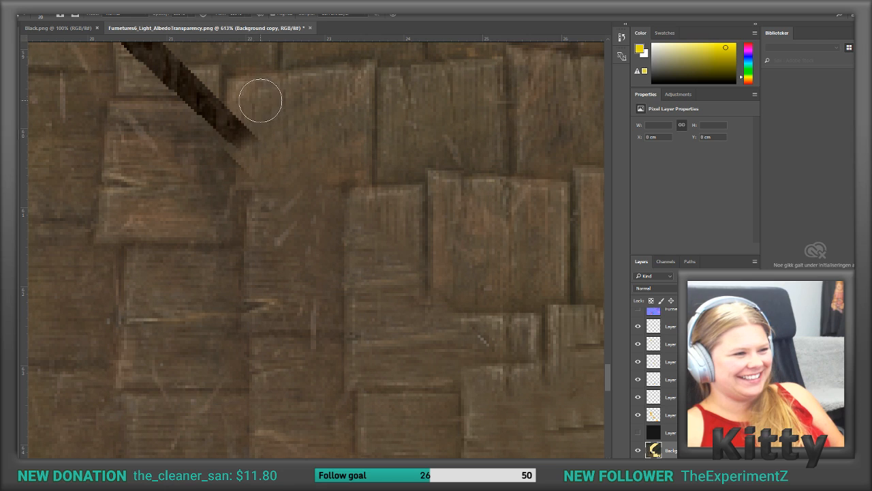
pyautogui.keyDown('alt'); pyautogui.click(256, 99); pyautogui.keyUp('alt')
pyautogui.moveTo(245, 130)
pyautogui.mouseDown()
pyautogui.moveTo(222, 163)
pyautogui.moveTo(238, 150)
pyautogui.moveTo(233, 107)
pyautogui.mouseUp()
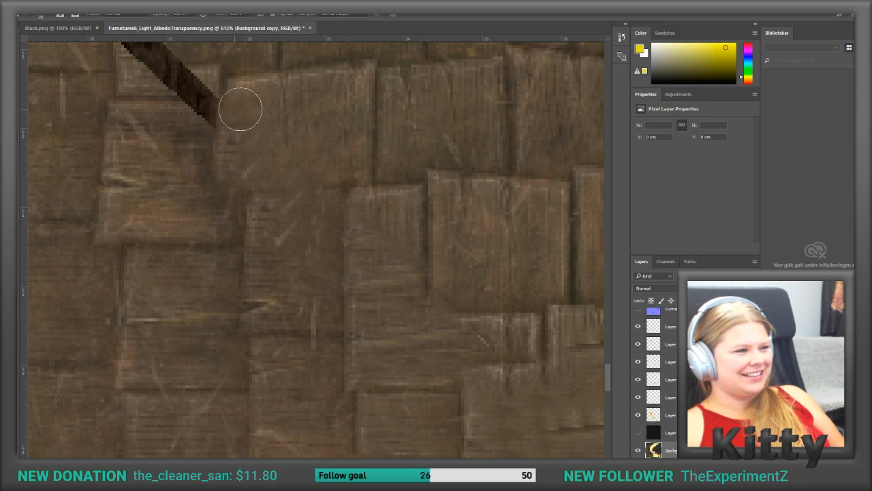
pyautogui.keyDown('ctrl'); pyautogui.hscroll(-5, 315, 247); pyautogui.keyUp('ctrl')
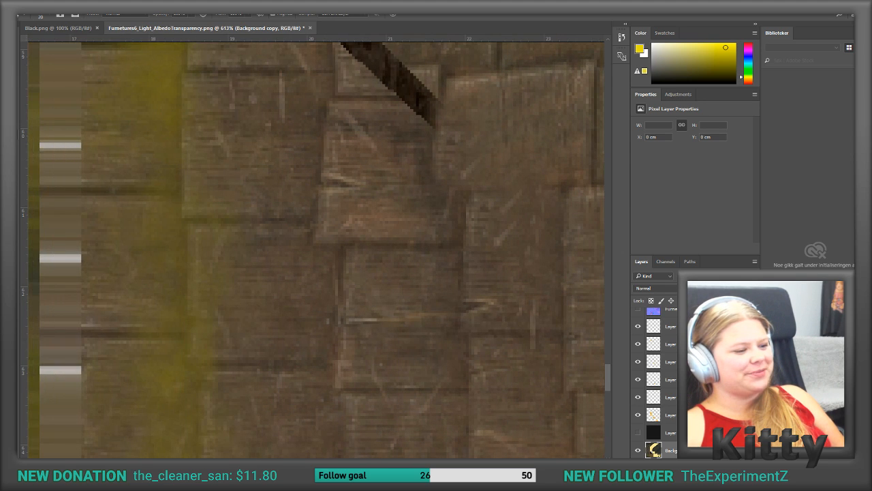
pyautogui.scroll(5, 506, 263)
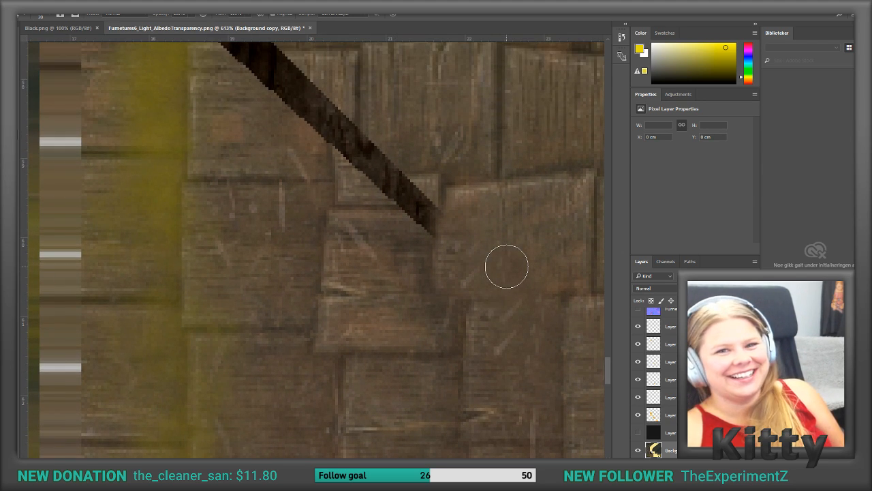
pyautogui.scroll(1, 508, 266)
pyautogui.keyDown('alt'); pyautogui.click(402, 301); pyautogui.keyUp('alt')
pyautogui.moveTo(420, 275)
pyautogui.mouseDown()
pyautogui.moveTo(423, 248)
pyautogui.moveTo(402, 234)
pyautogui.moveTo(421, 193)
pyautogui.moveTo(380, 195)
pyautogui.moveTo(393, 195)
pyautogui.moveTo(355, 214)
pyautogui.moveTo(370, 233)
pyautogui.moveTo(353, 165)
pyautogui.mouseUp()
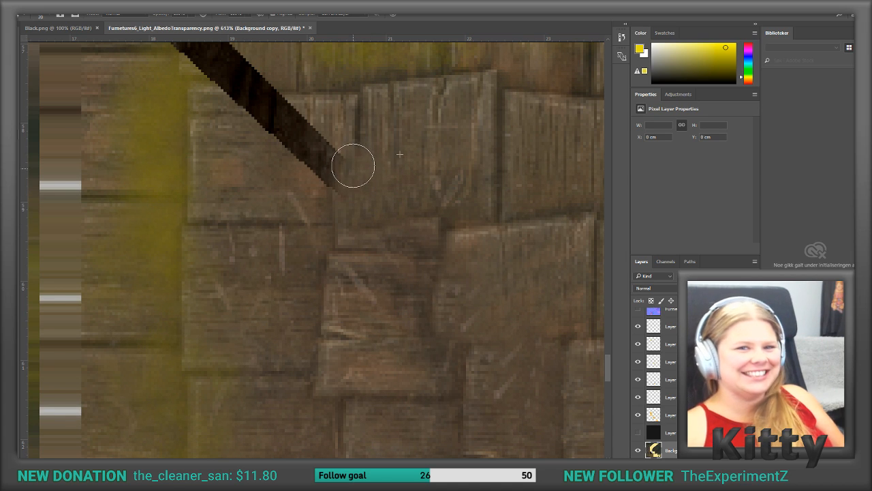
# Step: Clone mossy shingles over the outer stretch of the upper-left diagonal seam, up to the roof's corner
pyautogui.scroll(3, 225, 170)
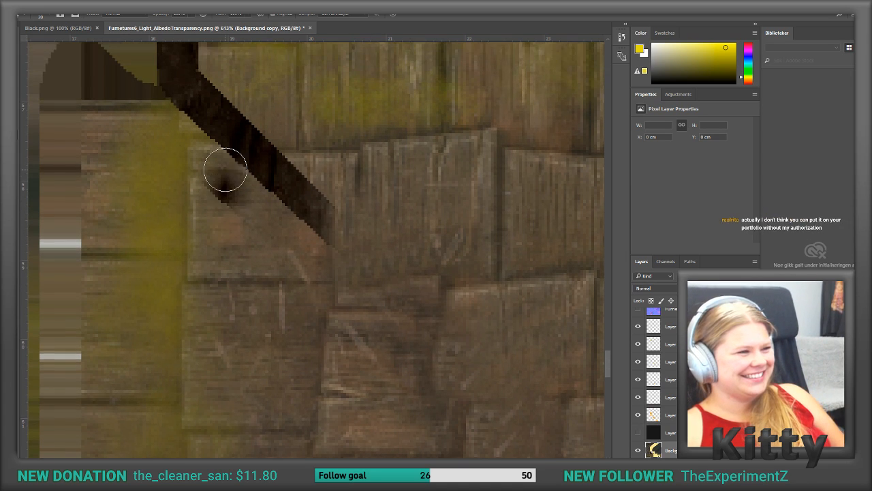
pyautogui.scroll(1, 225, 171)
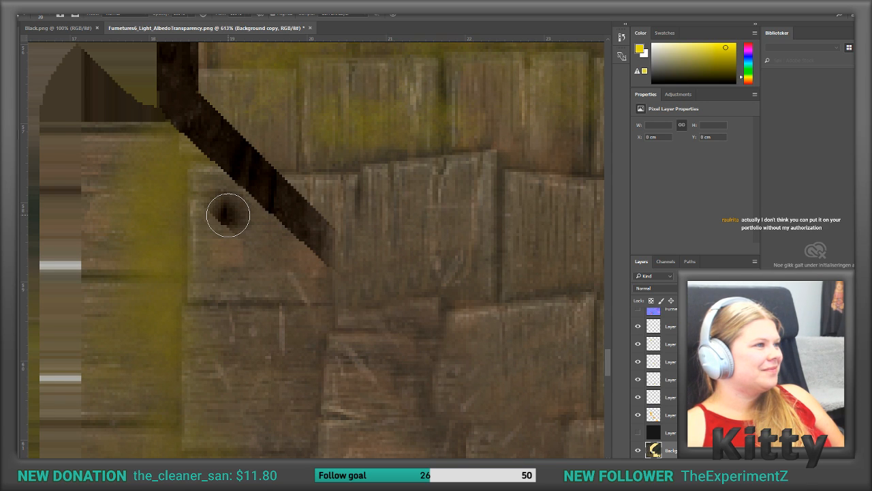
pyautogui.scroll(2, 297, 257)
pyautogui.moveTo(285, 318)
pyautogui.mouseDown()
pyautogui.moveTo(287, 328)
pyautogui.moveTo(316, 306)
pyautogui.moveTo(316, 252)
pyautogui.moveTo(302, 275)
pyautogui.moveTo(297, 248)
pyautogui.moveTo(218, 216)
pyautogui.moveTo(287, 196)
pyautogui.moveTo(195, 189)
pyautogui.moveTo(238, 190)
pyautogui.moveTo(197, 150)
pyautogui.moveTo(211, 147)
pyautogui.moveTo(271, 197)
pyautogui.moveTo(214, 190)
pyautogui.moveTo(190, 200)
pyautogui.moveTo(208, 191)
pyautogui.moveTo(175, 152)
pyautogui.moveTo(186, 123)
pyautogui.moveTo(229, 114)
pyautogui.moveTo(183, 111)
pyautogui.moveTo(186, 143)
pyautogui.mouseUp()
pyautogui.keyDown('alt'); pyautogui.click(292, 341); pyautogui.keyUp('alt')
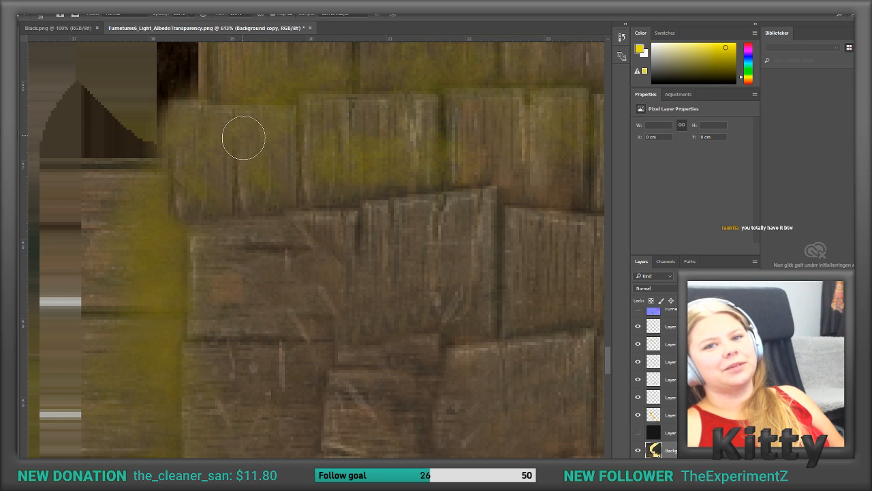
# Step: Clone mossy wood over the upper-left corner's dark vertical strip and the flat patches around it
pyautogui.scroll(3, 163, 161)
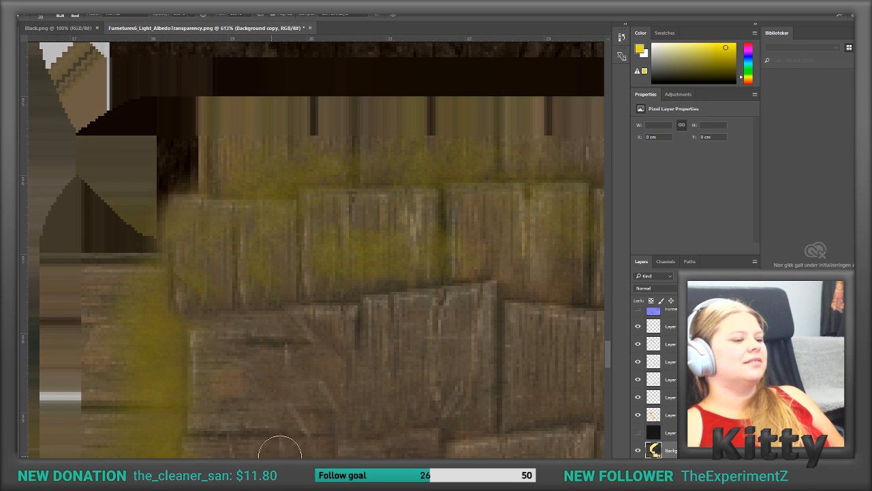
pyautogui.moveTo(203, 461)
pyautogui.mouseDown()
pyautogui.moveTo(178, 460)
pyautogui.moveTo(191, 461)
pyautogui.mouseUp()
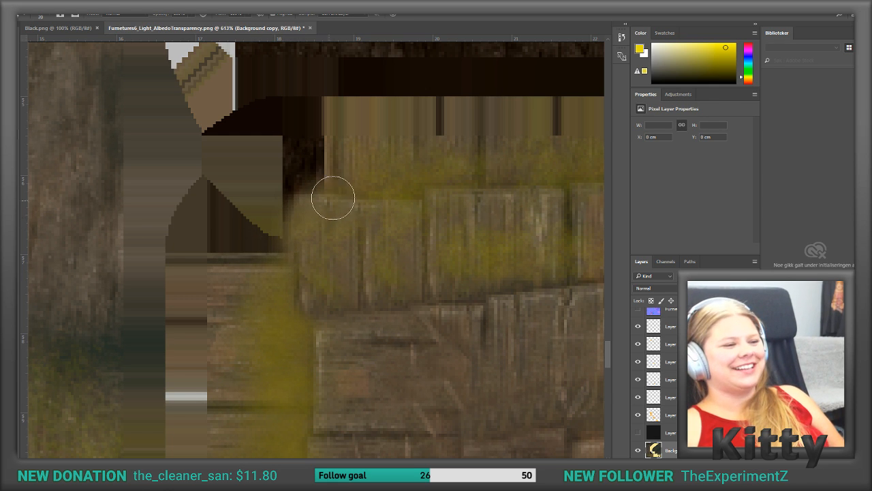
pyautogui.moveTo(267, 282)
pyautogui.mouseDown()
pyautogui.moveTo(234, 253)
pyautogui.moveTo(272, 244)
pyautogui.moveTo(261, 202)
pyautogui.moveTo(228, 238)
pyautogui.moveTo(293, 173)
pyautogui.moveTo(241, 218)
pyautogui.moveTo(255, 179)
pyautogui.moveTo(286, 217)
pyautogui.moveTo(296, 250)
pyautogui.mouseUp()
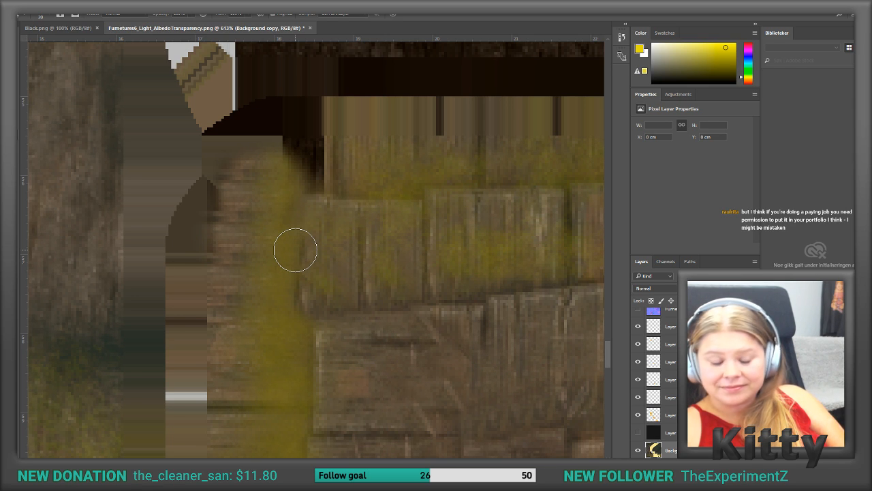
pyautogui.moveTo(270, 164)
pyautogui.mouseDown()
pyautogui.moveTo(286, 156)
pyautogui.moveTo(315, 166)
pyautogui.mouseUp()
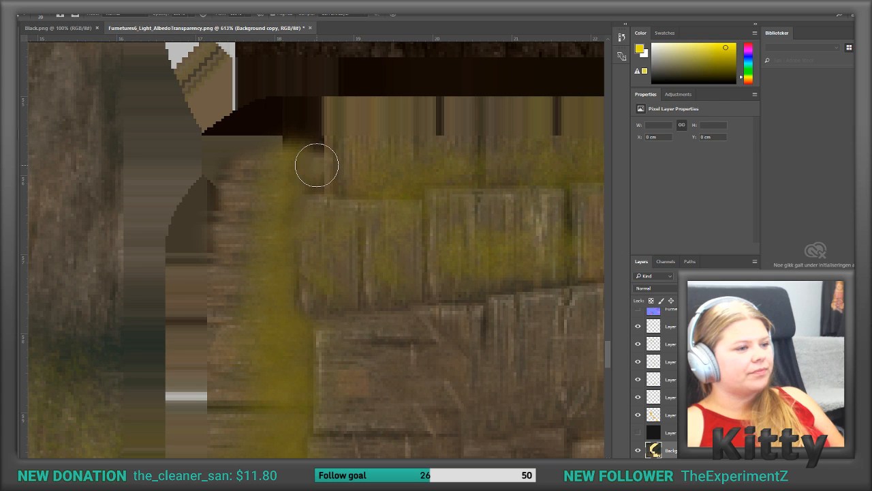
pyautogui.moveTo(371, 166)
pyautogui.mouseDown()
pyautogui.moveTo(347, 171)
pyautogui.moveTo(327, 156)
pyautogui.moveTo(245, 166)
pyautogui.moveTo(257, 166)
pyautogui.mouseUp()
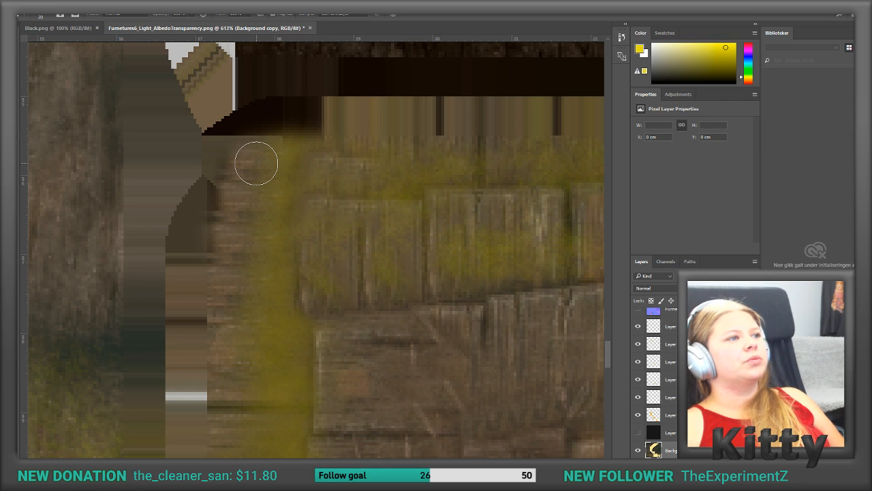
pyautogui.moveTo(261, 164)
pyautogui.mouseDown()
pyautogui.moveTo(253, 165)
pyautogui.moveTo(267, 143)
pyautogui.moveTo(337, 140)
pyautogui.mouseUp()
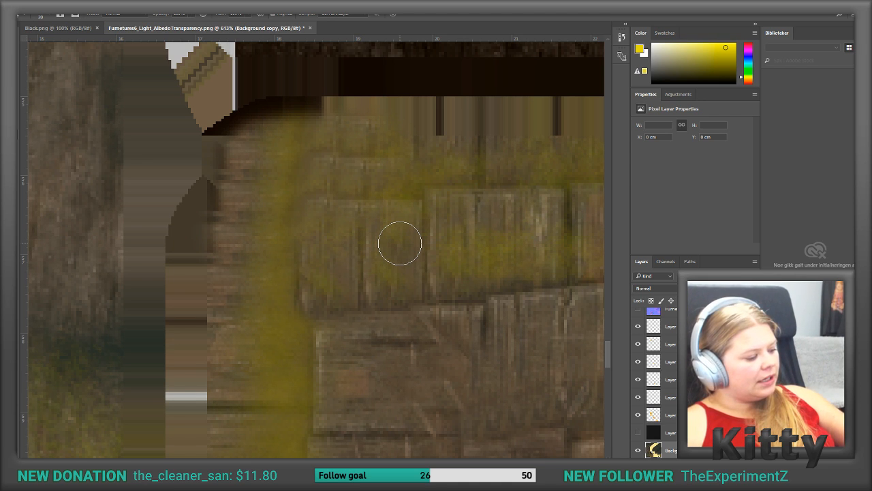
# Step: Clone shingle wood over the inner half of the upper-right diagonal seam, starting at its inner tip
pyautogui.hscroll(-1, 400, 243)
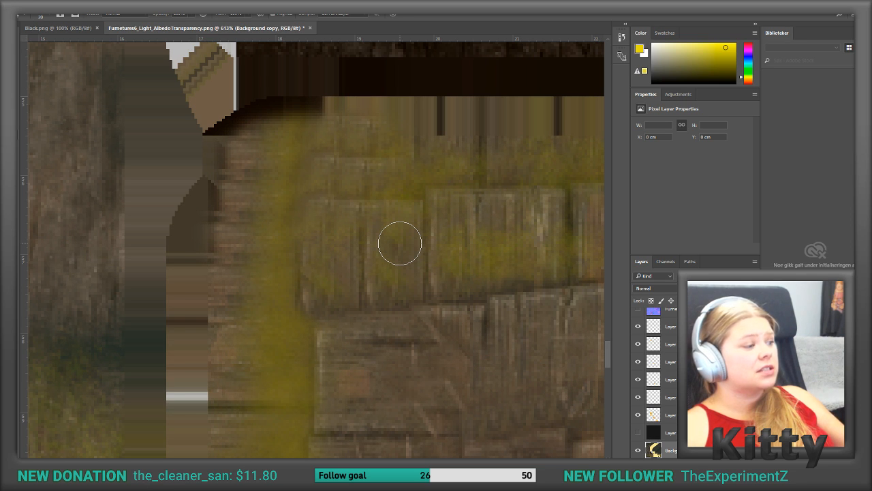
pyautogui.scroll(2, 374, 247)
pyautogui.hscroll(-1, 373, 246)
pyautogui.keyDown('alt'); pyautogui.scroll(-5, 373, 246); pyautogui.keyUp('alt')
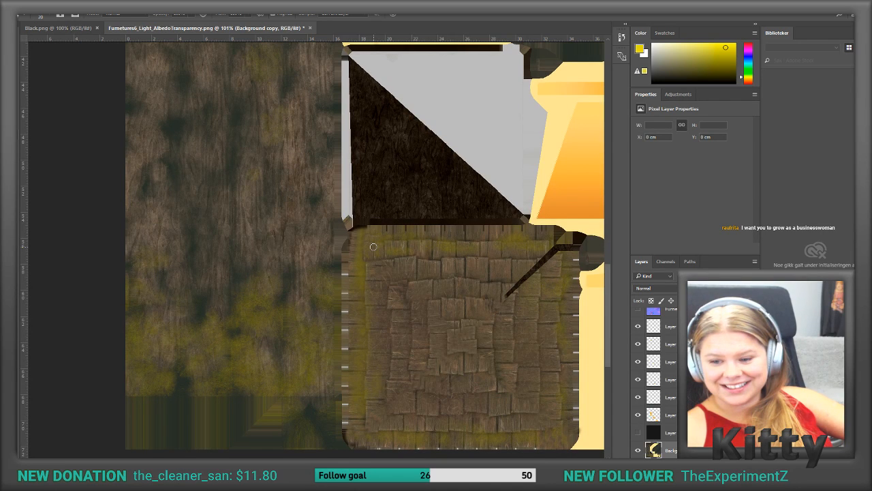
pyautogui.keyDown('alt'); pyautogui.scroll(3, 373, 247); pyautogui.keyUp('alt')
pyautogui.keyDown('alt'); pyautogui.scroll(-3, 373, 247); pyautogui.keyUp('alt')
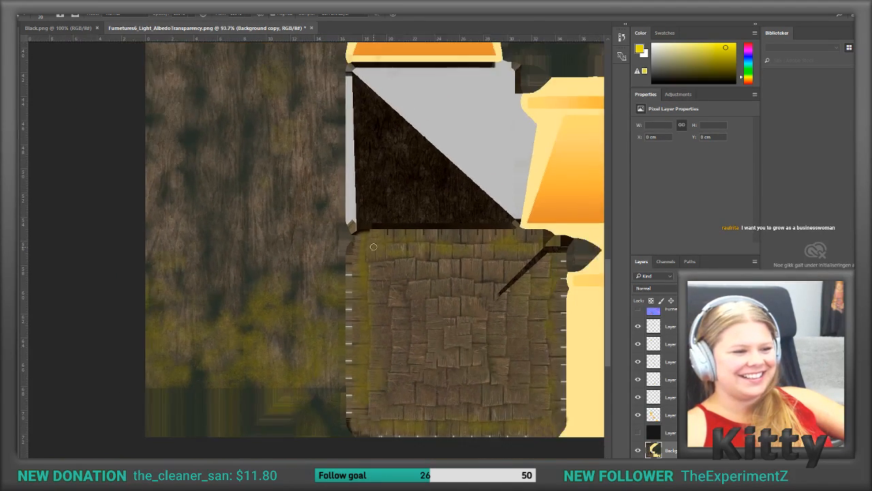
pyautogui.hscroll(2, 373, 246)
pyautogui.keyDown('alt'); pyautogui.scroll(1, 373, 247); pyautogui.keyUp('alt')
pyautogui.hscroll(3, 373, 249)
pyautogui.keyDown('alt'); pyautogui.scroll(3, 373, 249); pyautogui.keyUp('alt')
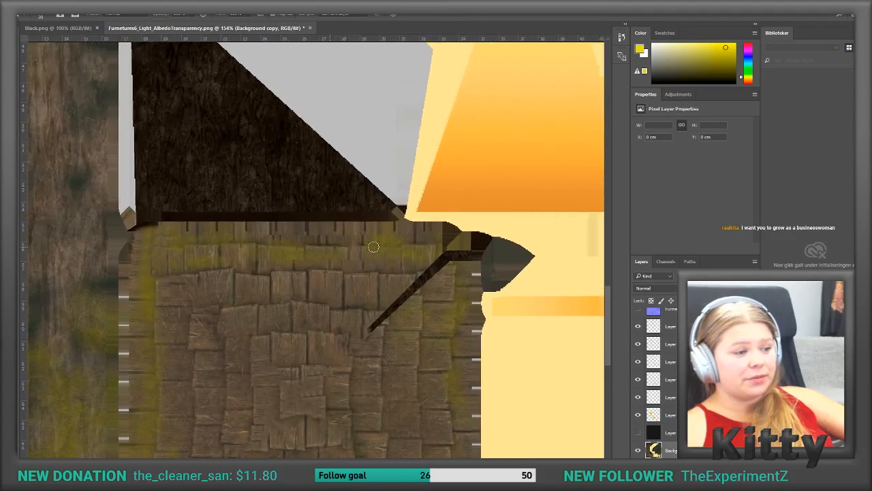
pyautogui.keyDown('alt'); pyautogui.scroll(6, 190, 364); pyautogui.keyUp('alt')
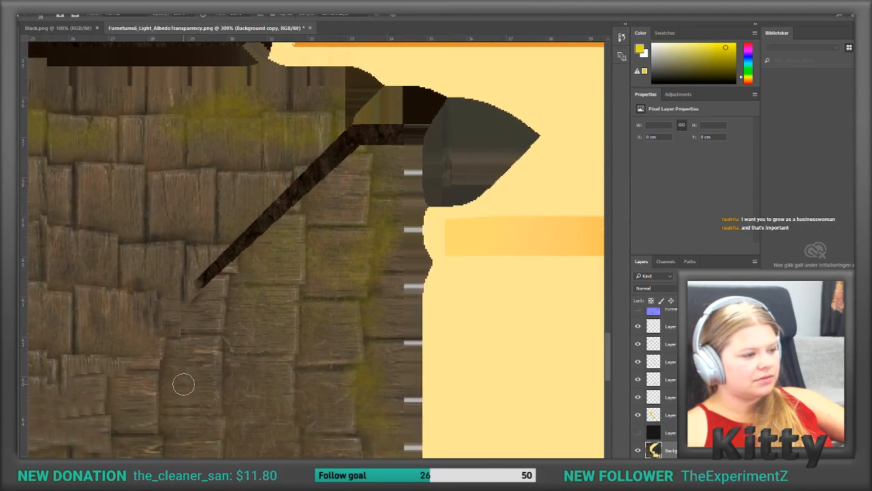
pyautogui.keyDown('alt'); pyautogui.scroll(2, 209, 302); pyautogui.keyUp('alt')
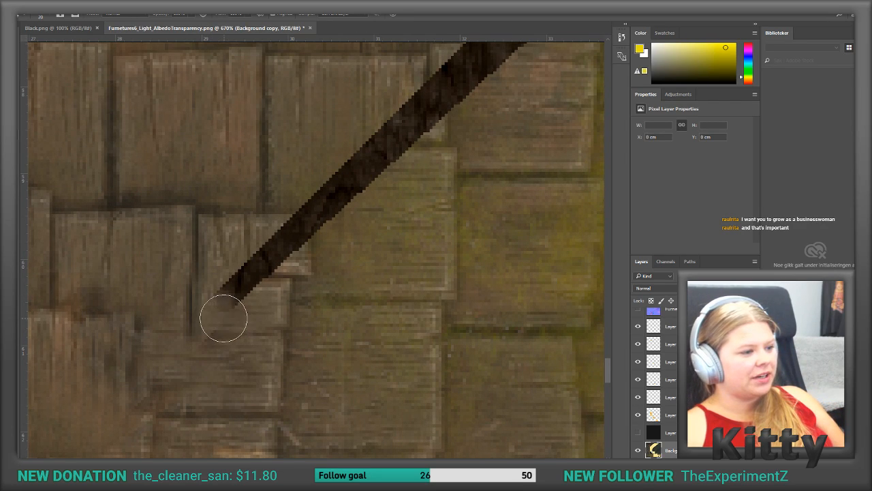
pyautogui.moveTo(215, 334)
pyautogui.mouseDown()
pyautogui.moveTo(249, 255)
pyautogui.moveTo(283, 238)
pyautogui.mouseUp()
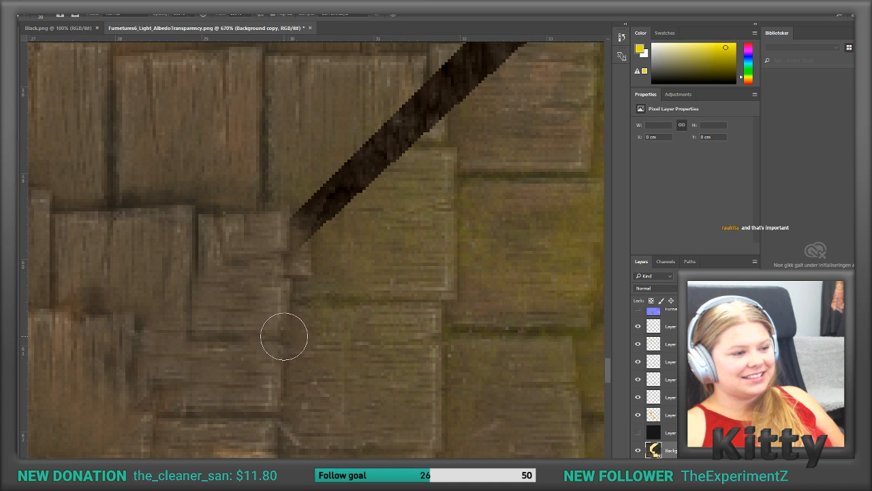
pyautogui.moveTo(389, 234)
pyautogui.mouseDown()
pyautogui.moveTo(317, 228)
pyautogui.moveTo(352, 196)
pyautogui.moveTo(316, 203)
pyautogui.moveTo(360, 143)
pyautogui.moveTo(337, 143)
pyautogui.moveTo(434, 113)
pyautogui.mouseUp()
# Step: Clone wood over the outer half of the upper-right diagonal seam, up to the dark horizontal strip
pyautogui.keyDown('alt'); pyautogui.scroll(-4, 440, 119); pyautogui.keyUp('alt')
pyautogui.keyDown('alt'); pyautogui.scroll(2, 463, 162); pyautogui.keyUp('alt')
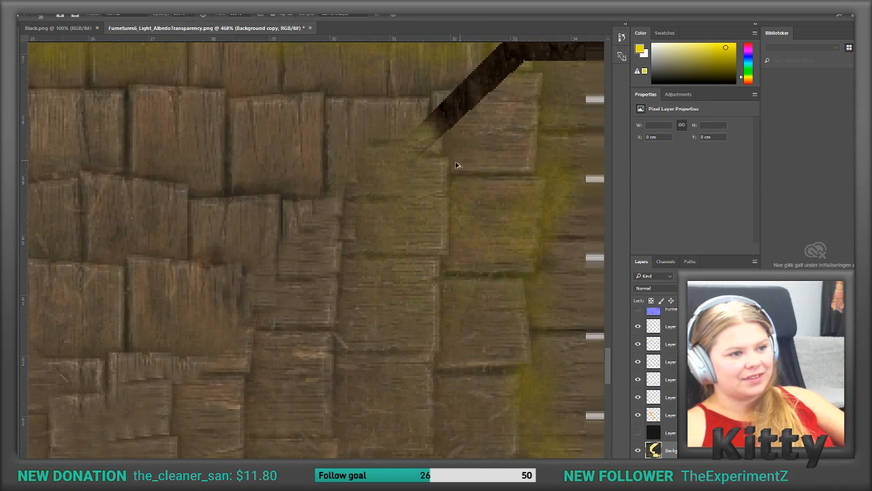
pyautogui.scroll(3, 434, 185)
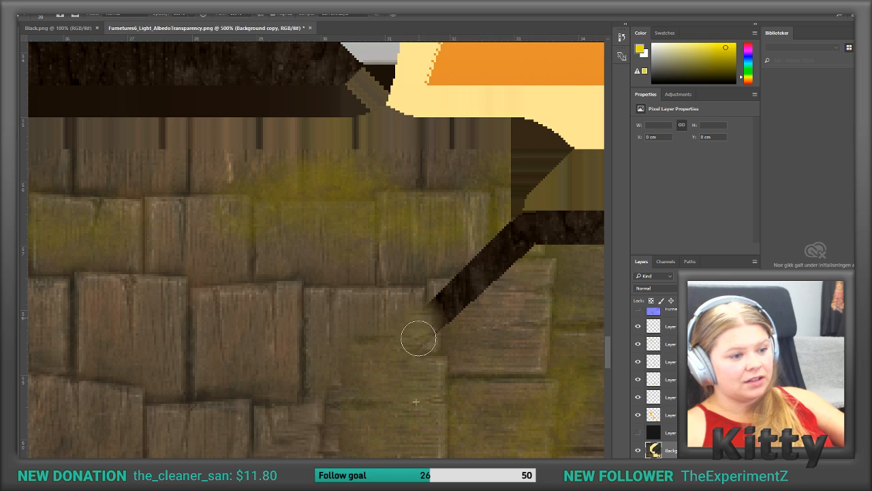
pyautogui.hscroll(6, 504, 342)
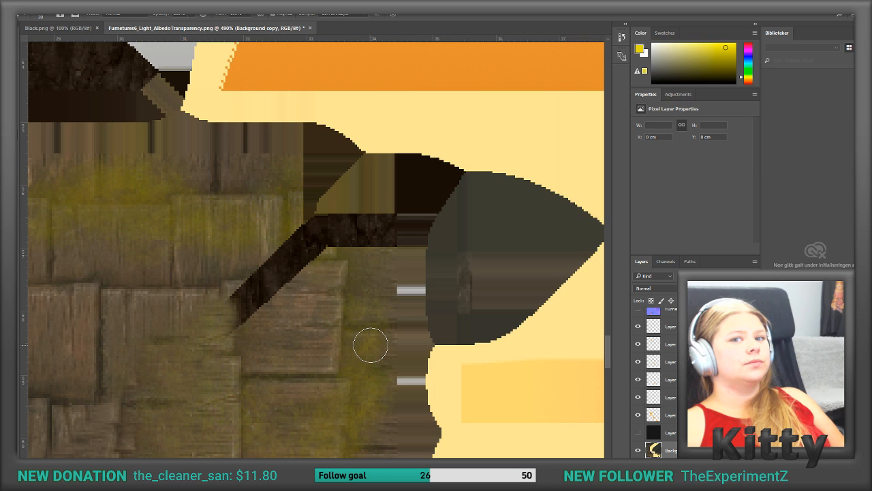
pyautogui.moveTo(296, 323); pyautogui.dragTo(245, 321)
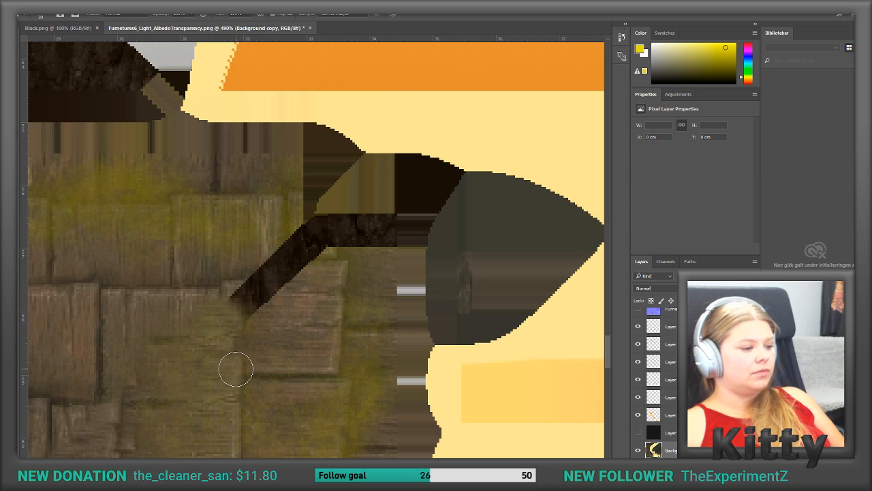
pyautogui.moveTo(234, 365)
pyautogui.mouseDown()
pyautogui.moveTo(240, 290)
pyautogui.moveTo(259, 306)
pyautogui.moveTo(266, 259)
pyautogui.moveTo(279, 290)
pyautogui.moveTo(296, 231)
pyautogui.moveTo(306, 253)
pyautogui.moveTo(314, 220)
pyautogui.moveTo(334, 220)
pyautogui.moveTo(336, 254)
pyautogui.mouseUp()
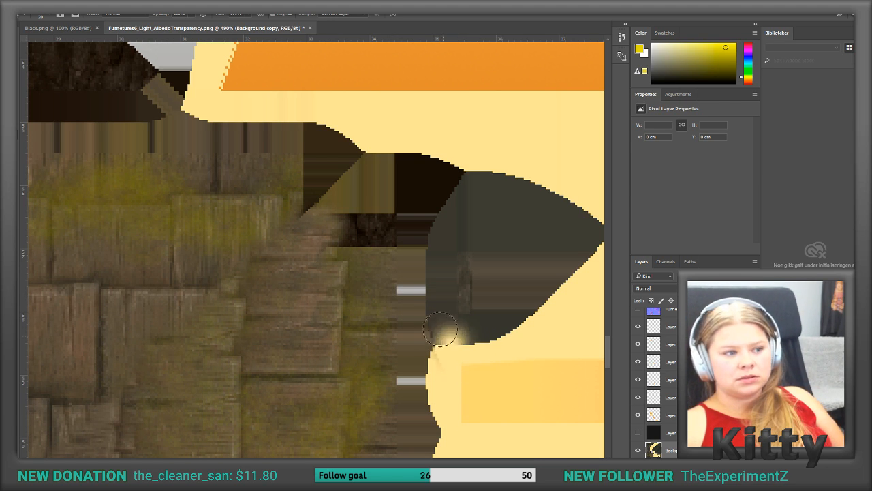
# Step: Clone mossy shingles over the start of the upper-right corner's dark strip and the edge of the adjoining flat patches
pyautogui.moveTo(308, 208); pyautogui.dragTo(324, 205)
pyautogui.moveTo(341, 238)
pyautogui.mouseDown()
pyautogui.moveTo(346, 270)
pyautogui.moveTo(337, 201)
pyautogui.moveTo(333, 249)
pyautogui.mouseUp()
pyautogui.keyDown('alt'); pyautogui.click(272, 198); pyautogui.keyUp('alt')
pyautogui.moveTo(300, 193)
pyautogui.mouseDown()
pyautogui.moveTo(340, 201)
pyautogui.moveTo(333, 252)
pyautogui.mouseUp()
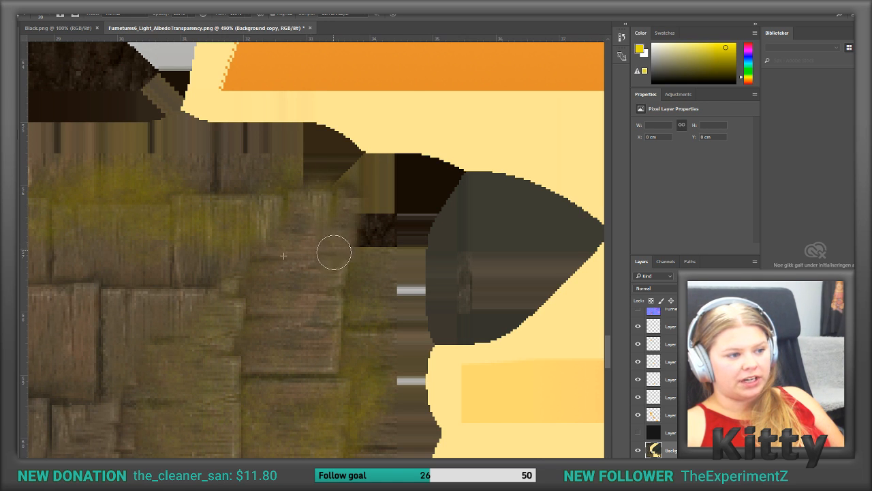
# Step: Examine the retouched roof shingles up close around the upper-right corner and within the whole albedo texture
pyautogui.hotkey('ctrl', '0')
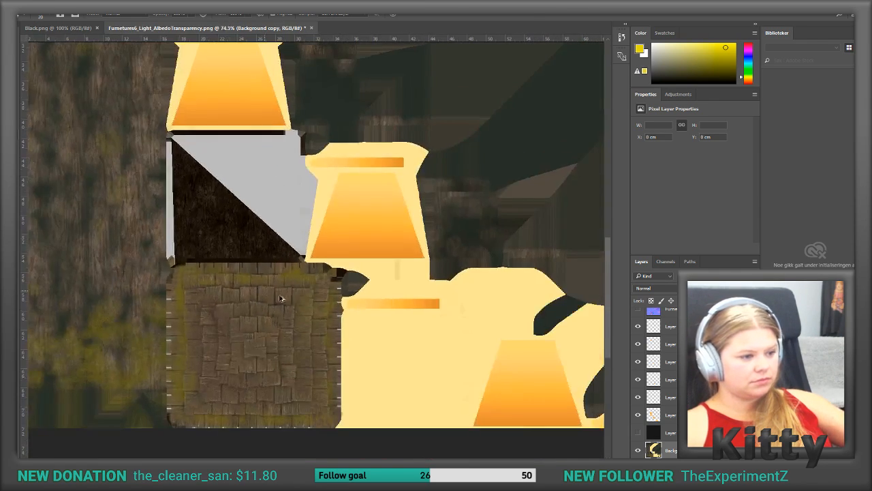
pyautogui.keyDown('alt'); pyautogui.scroll(10, 267, 293); pyautogui.keyUp('alt')
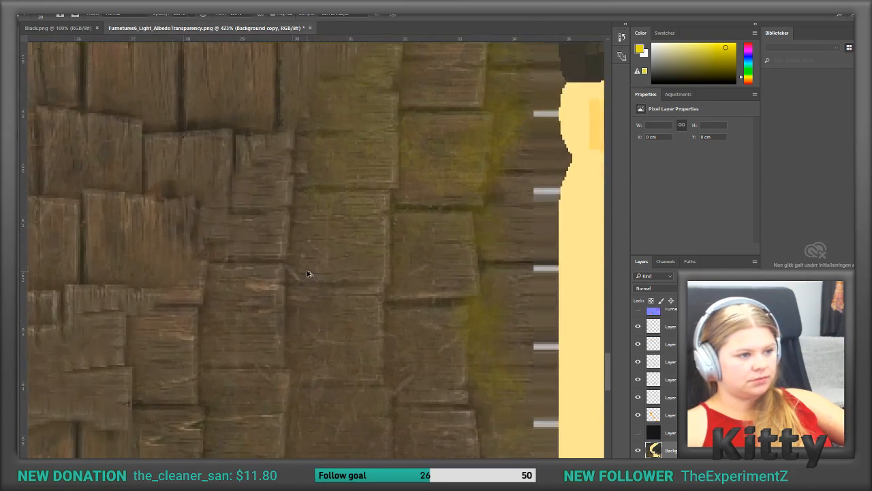
pyautogui.scroll(5, 325, 247)
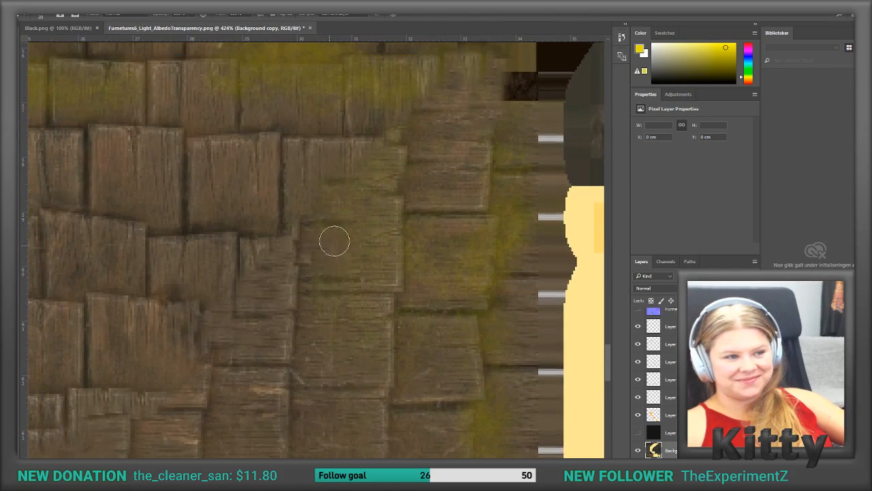
pyautogui.scroll(3, 339, 238)
pyautogui.keyDown('alt'); pyautogui.scroll(2, 353, 317); pyautogui.keyUp('alt')
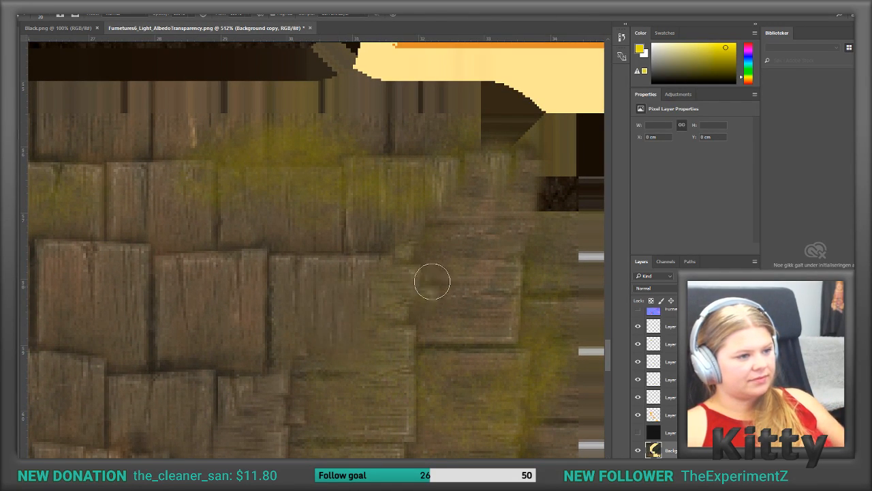
pyautogui.keyDown('alt'); pyautogui.scroll(-15, 431, 286); pyautogui.keyUp('alt')
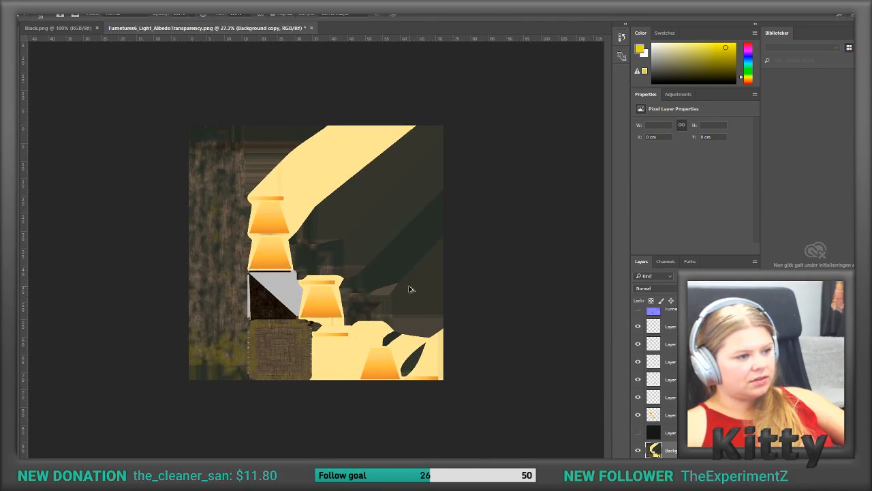
pyautogui.keyDown('alt'); pyautogui.scroll(4, 409, 286); pyautogui.keyUp('alt')
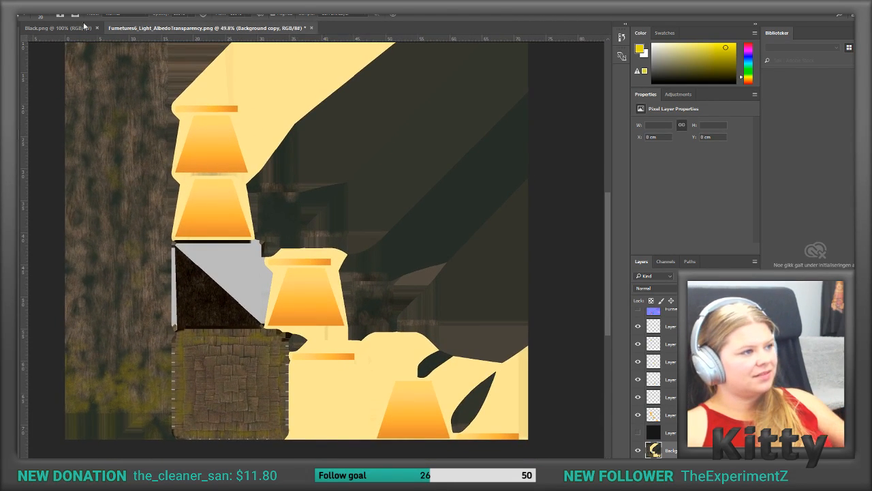
# Step: Save the retouched lamp albedo as a PNG in the Texture folder, overwriting Furnetures6_Light_AlbedoTransparency.png
pyautogui.click(27, 8)
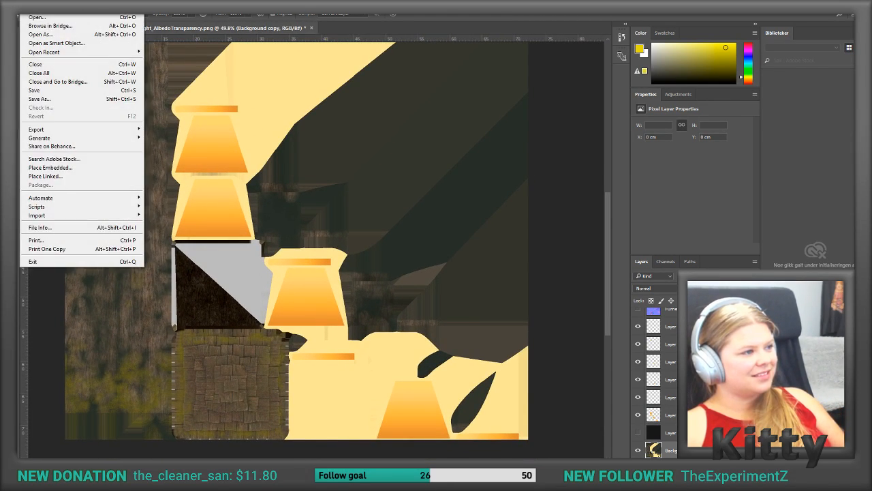
pyautogui.click(43, 100)
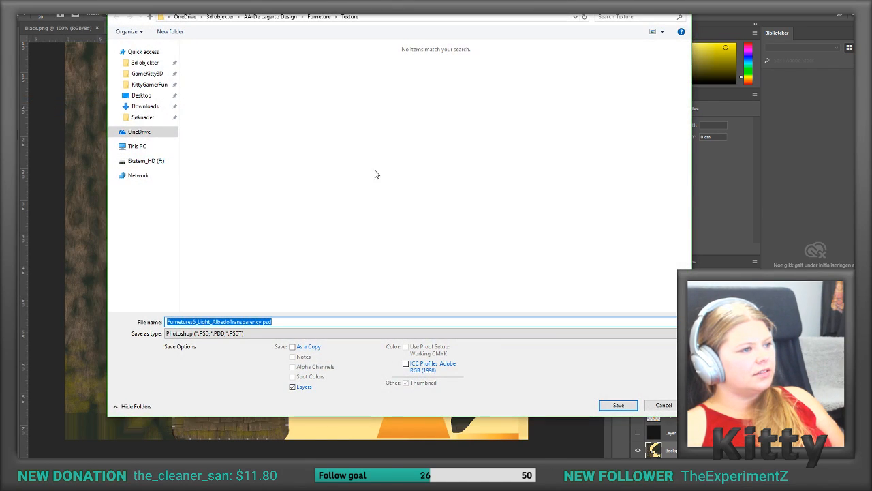
pyautogui.click(232, 334)
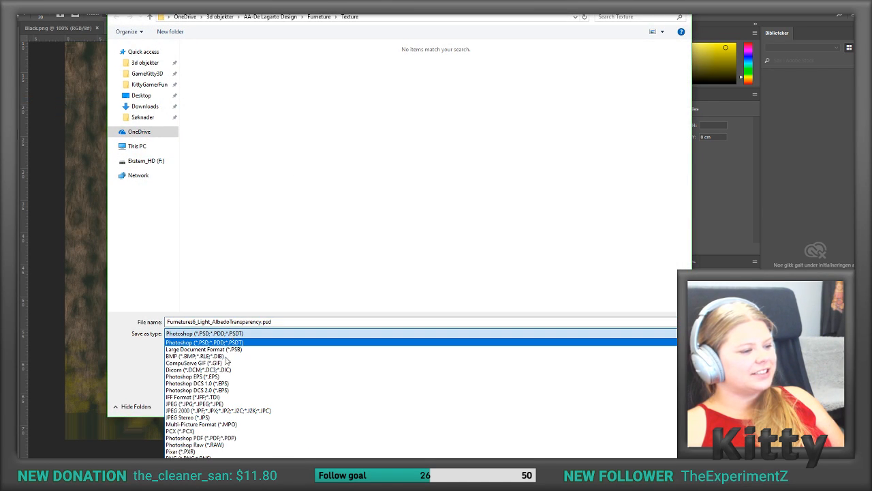
pyautogui.click(205, 455)
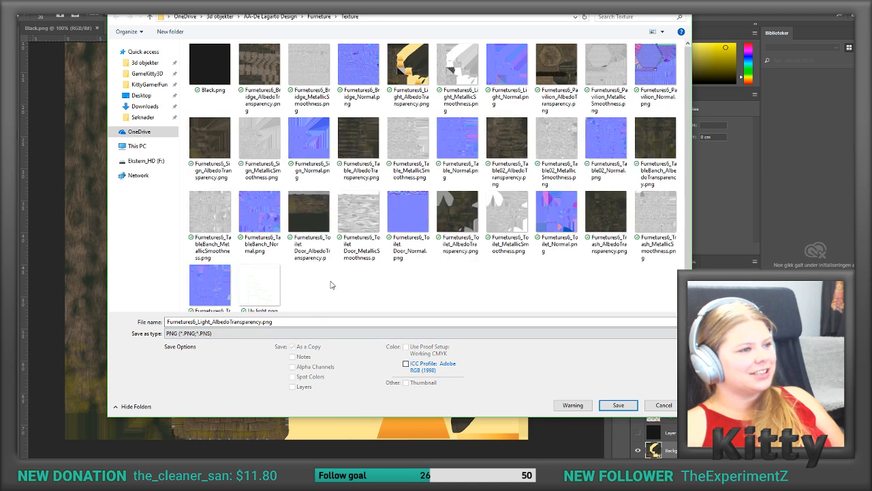
pyautogui.click(413, 77)
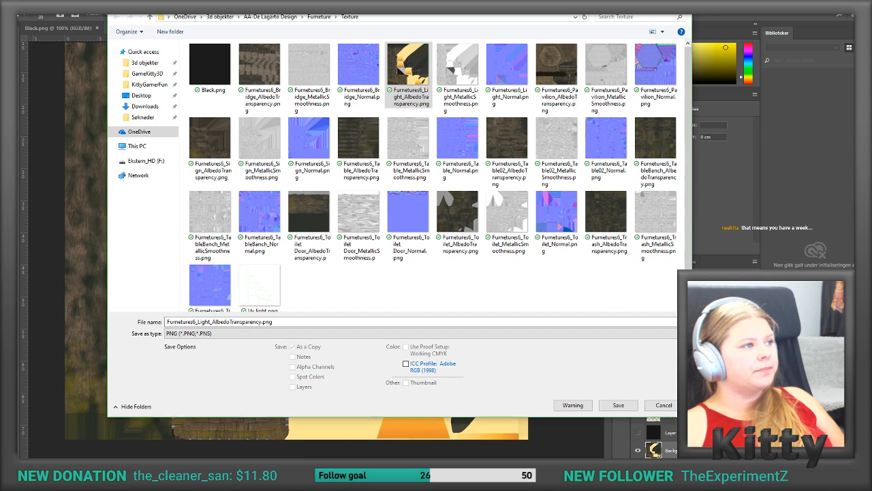
pyautogui.press('Return')
pyautogui.click(391, 171)
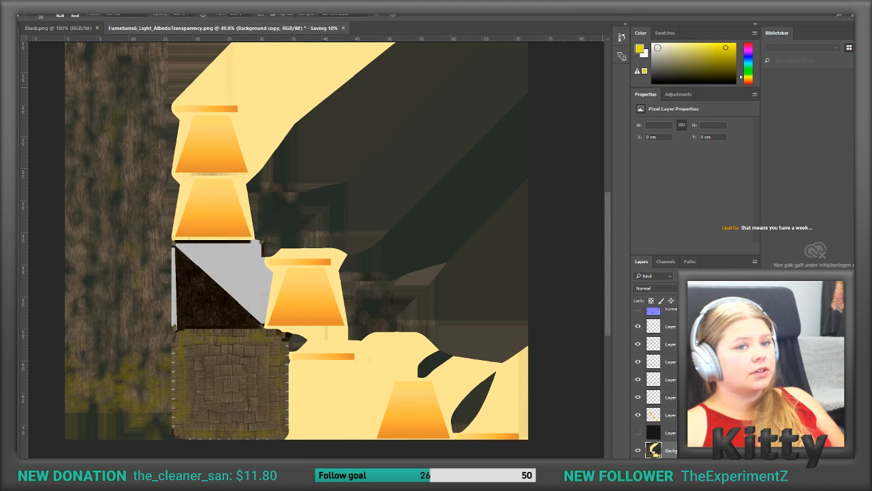
# Step: Switch to Unity and delete the outdated Furnetures6_Light_AlbedoTransparency texture from the project's Textures folder
pyautogui.click(820, 6)
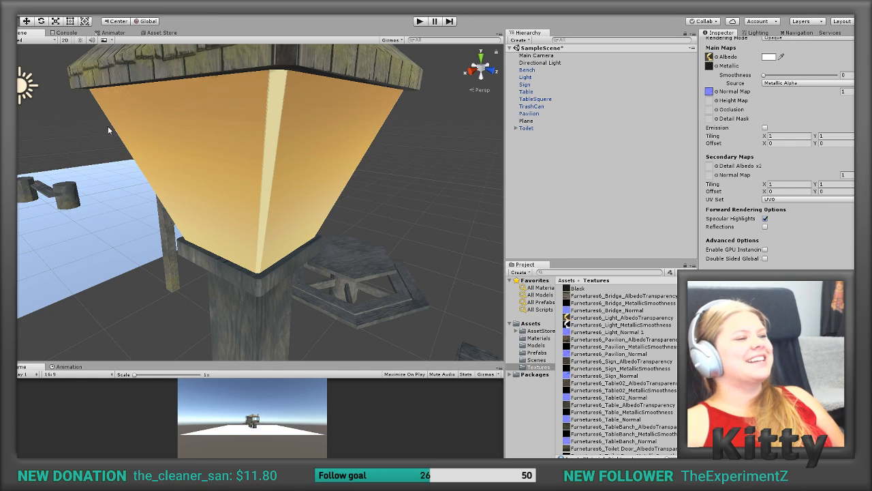
pyautogui.moveTo(302, 158); pyautogui.dragTo(255, 154, button='middle')
pyautogui.keyDown('alt'); pyautogui.moveTo(255, 158); pyautogui.dragTo(401, 154); pyautogui.keyUp('alt')
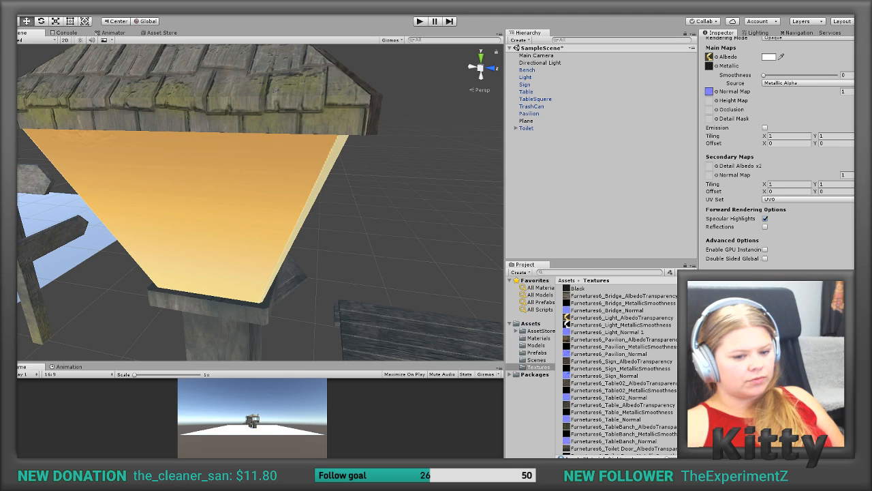
pyautogui.keyDown('alt'); pyautogui.moveTo(432, 299); pyautogui.dragTo(352, 208); pyautogui.keyUp('alt')
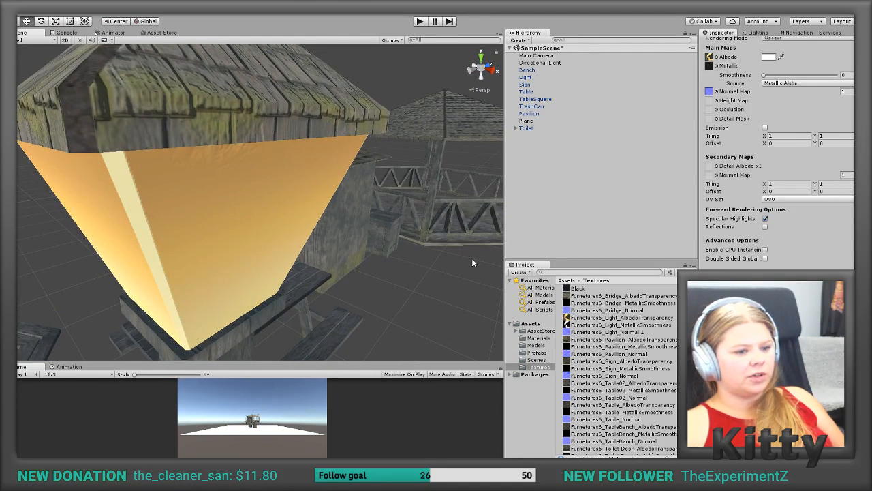
pyautogui.click(604, 318)
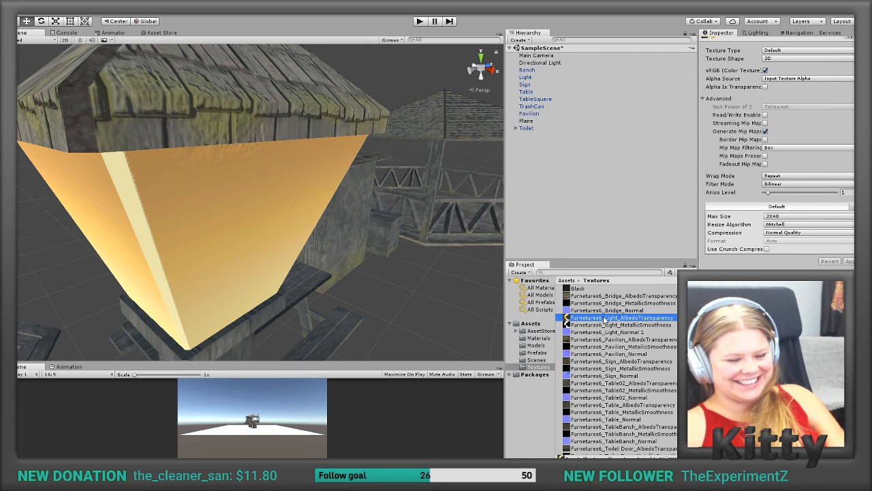
pyautogui.press('Delete')
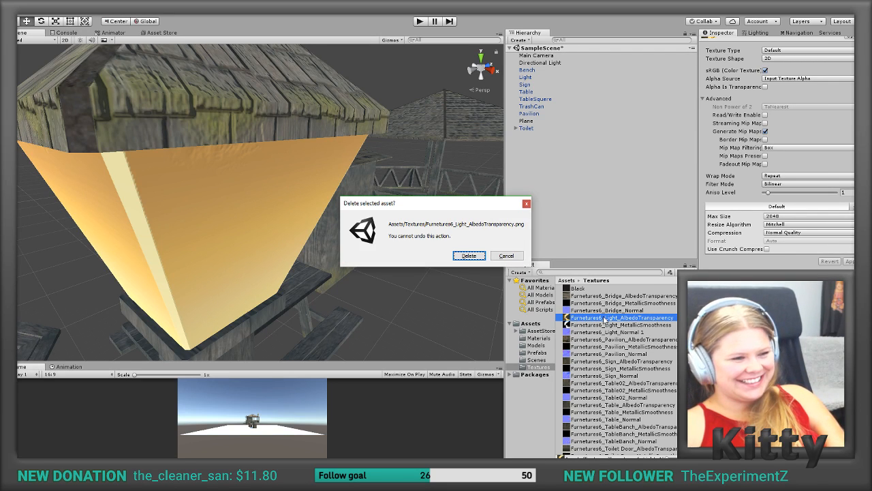
pyautogui.click(464, 256)
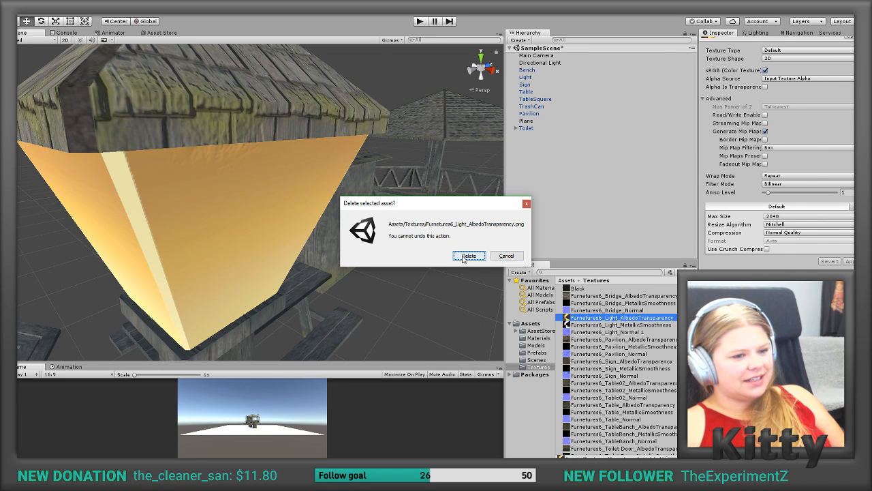
pyautogui.click(464, 256)
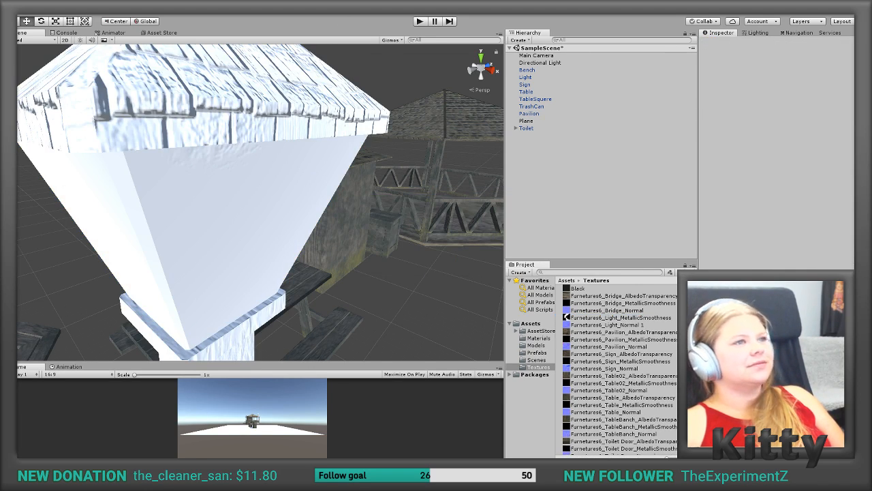
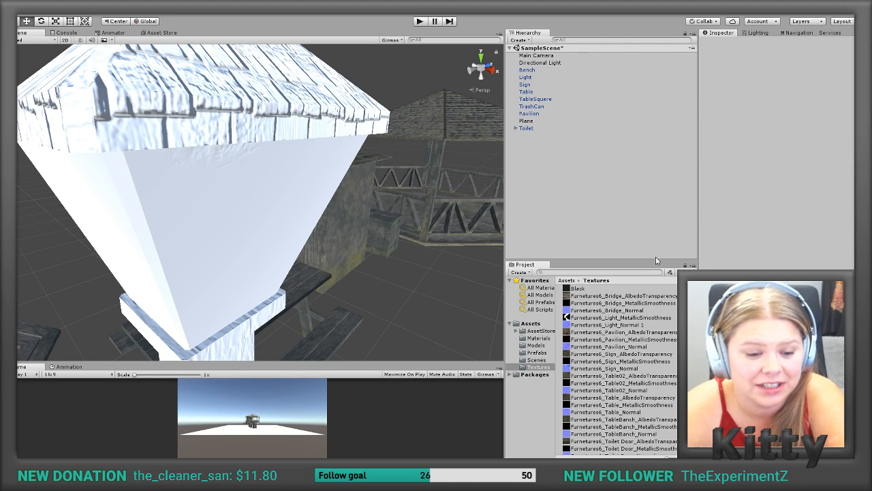
pyautogui.click(843, 481)
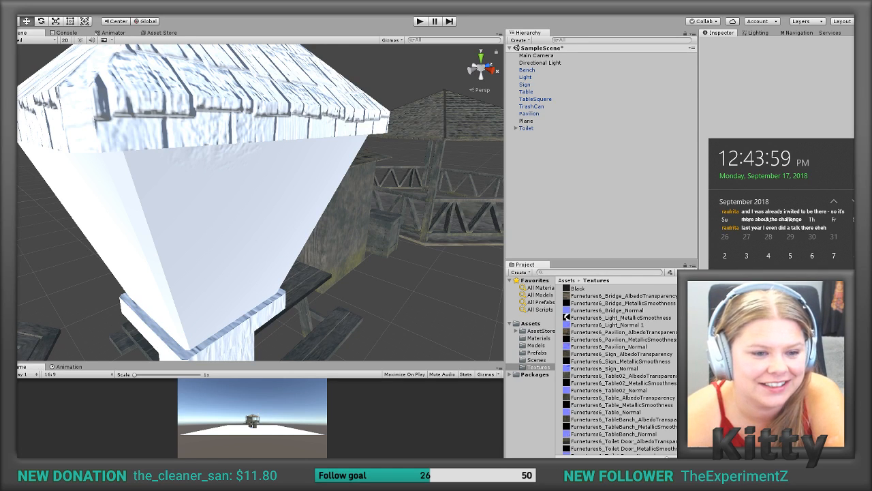
pyautogui.click(794, 114)
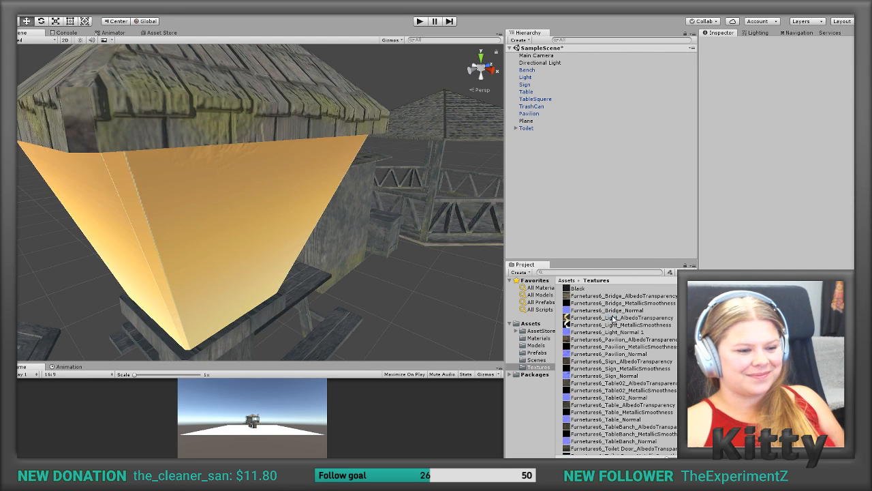
# Step: Examine the textured lamp post in the scene from several sides and distances, checking its wooden roof and glowing lantern faces
pyautogui.keyDown('alt'); pyautogui.moveTo(319, 237); pyautogui.dragTo(227, 176); pyautogui.keyUp('alt')
pyautogui.scroll(3, 339, 235)
pyautogui.scroll(-6, 340, 235)
pyautogui.scroll(-4, 340, 236)
pyautogui.scroll(3, 340, 236)
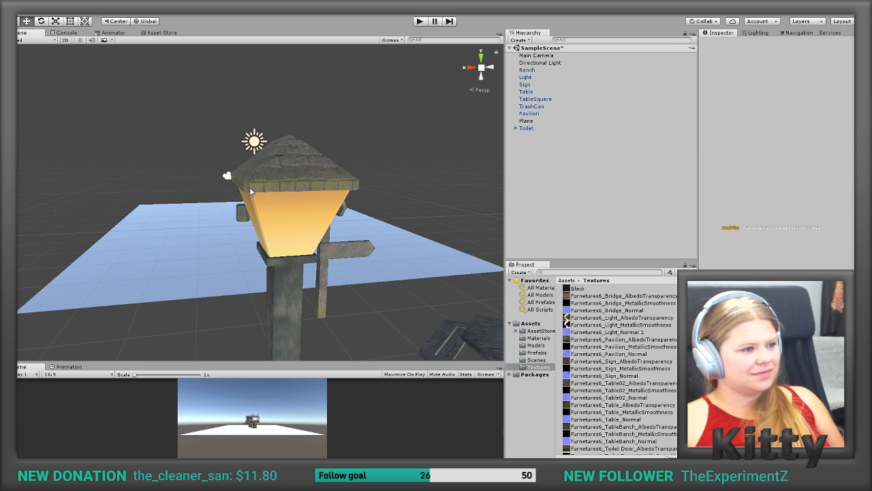
pyautogui.moveTo(284, 114); pyautogui.dragTo(270, 156, button='middle')
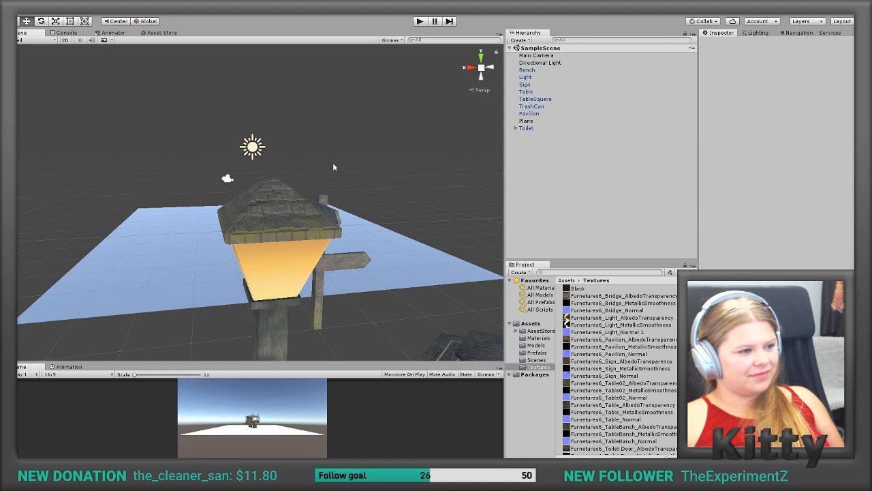
pyautogui.keyDown('alt'); pyautogui.moveTo(350, 168); pyautogui.dragTo(188, 180); pyautogui.keyUp('alt')
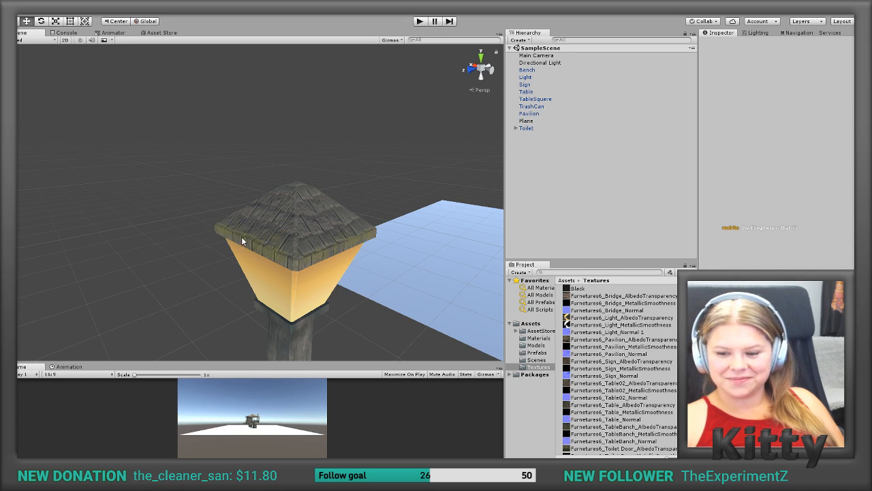
pyautogui.scroll(-5, 274, 216)
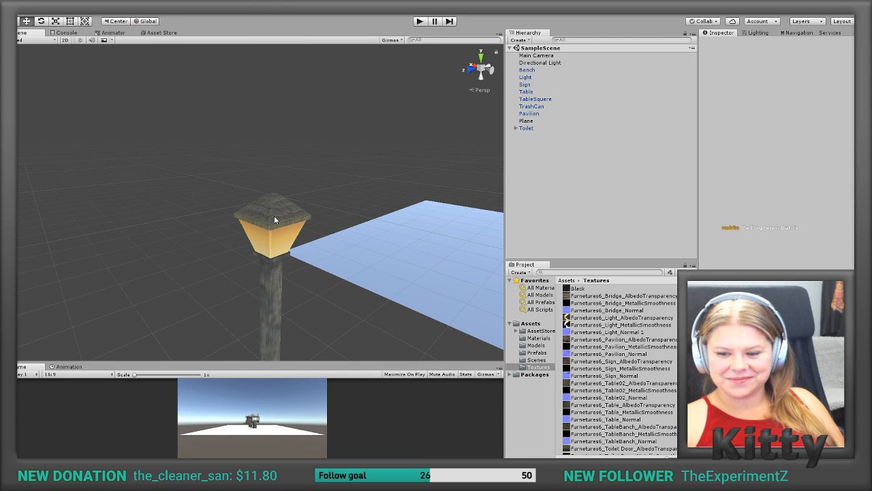
pyautogui.scroll(-3, 362, 227)
pyautogui.scroll(-1, 362, 226)
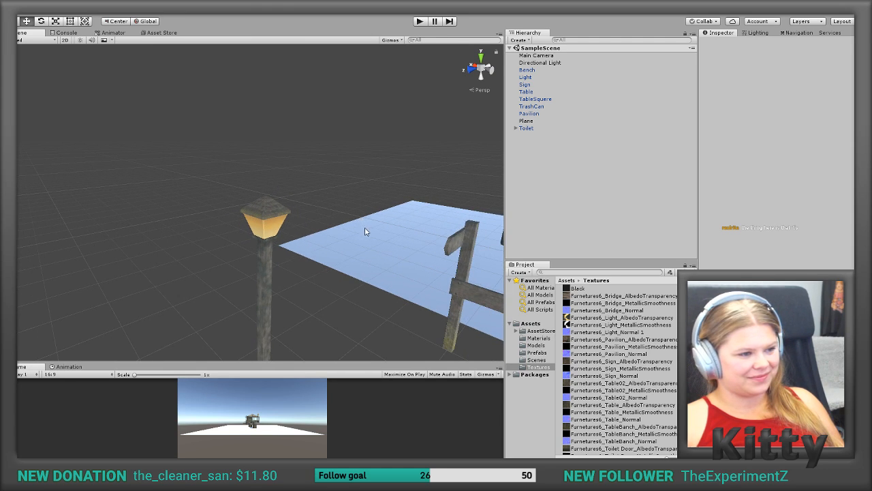
pyautogui.click(516, 330)
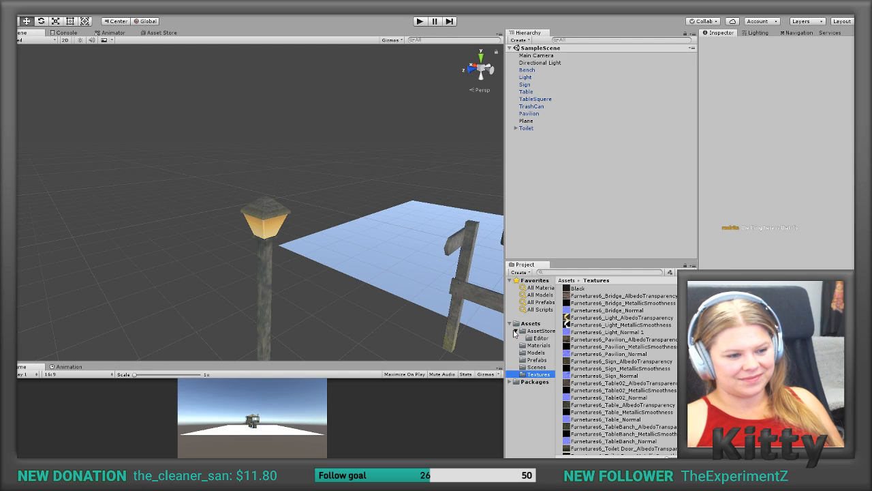
pyautogui.click(510, 325)
pyautogui.click(509, 325)
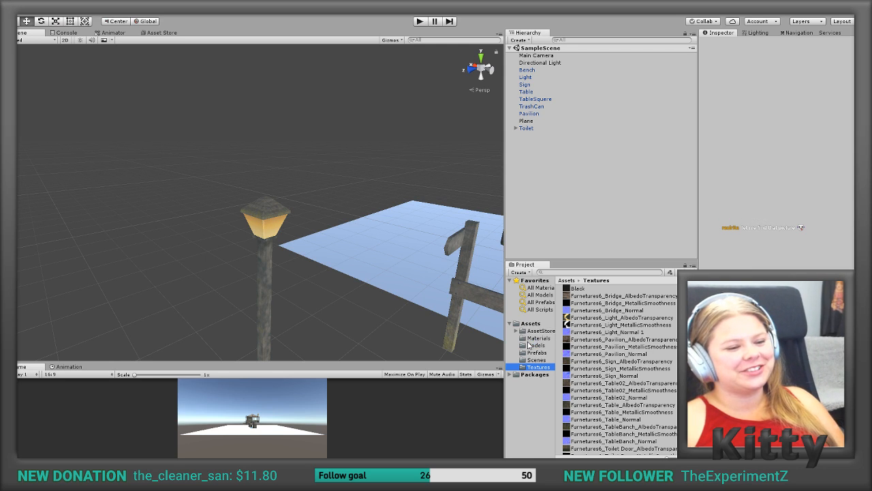
pyautogui.click(562, 236)
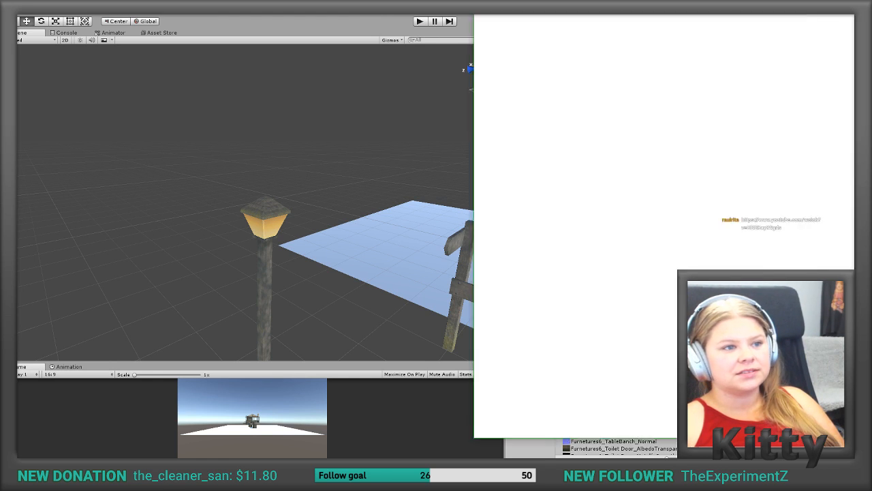
# Step: Switch to the web browser and look through the cartoon drone image results
pyautogui.moveTo(609, 2); pyautogui.dragTo(278, 1)
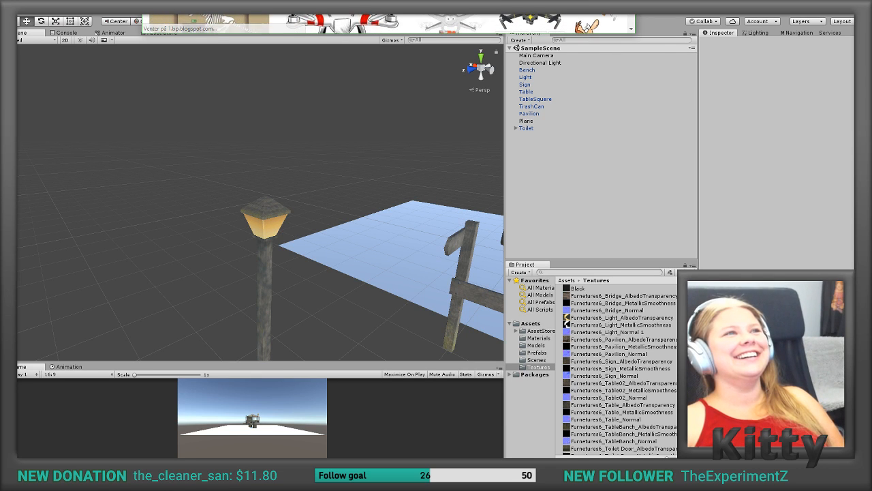
pyautogui.moveTo(473, 0)
pyautogui.mouseDown()
pyautogui.moveTo(427, 0)
pyautogui.moveTo(456, 1)
pyautogui.mouseUp()
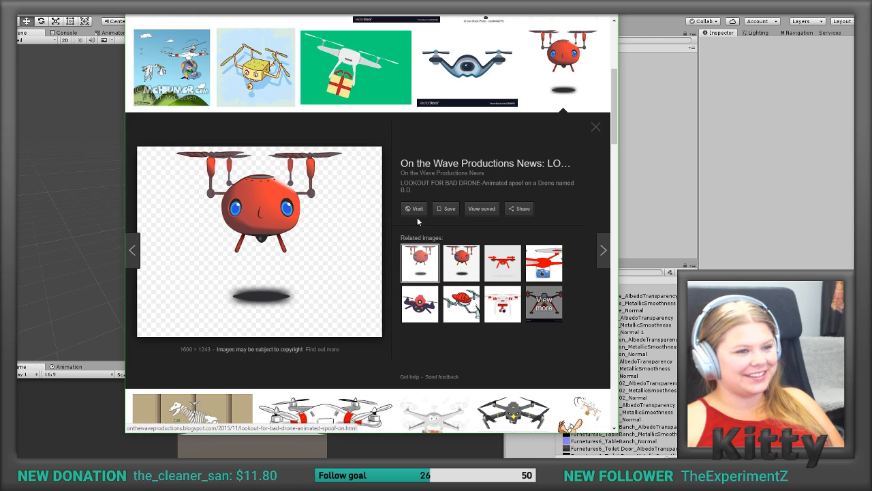
pyautogui.scroll(1, 354, 225)
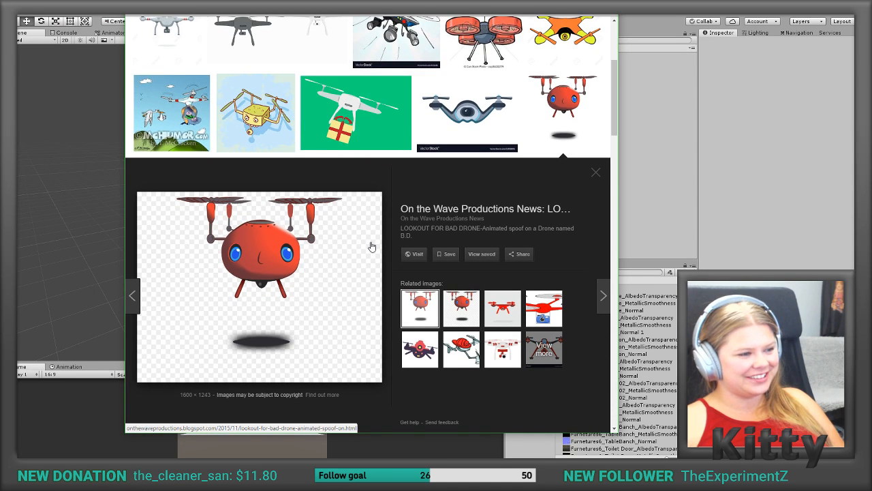
pyautogui.scroll(-2, 371, 244)
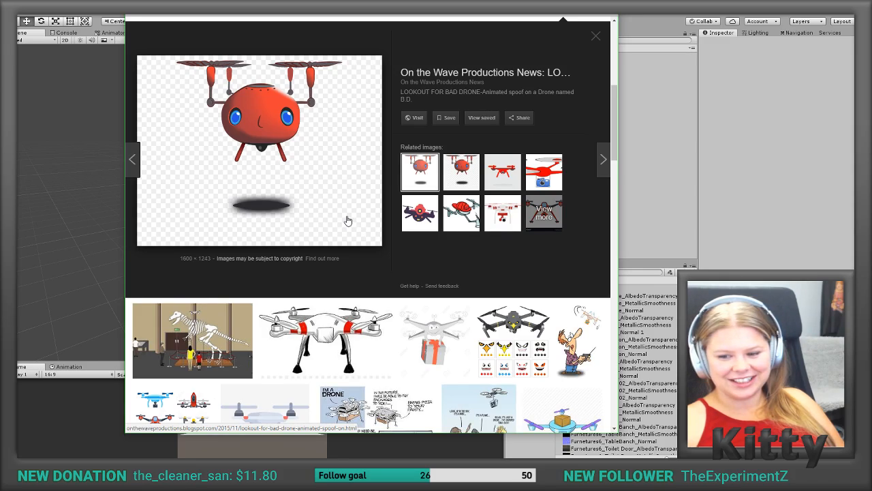
pyautogui.scroll(-6, 348, 220)
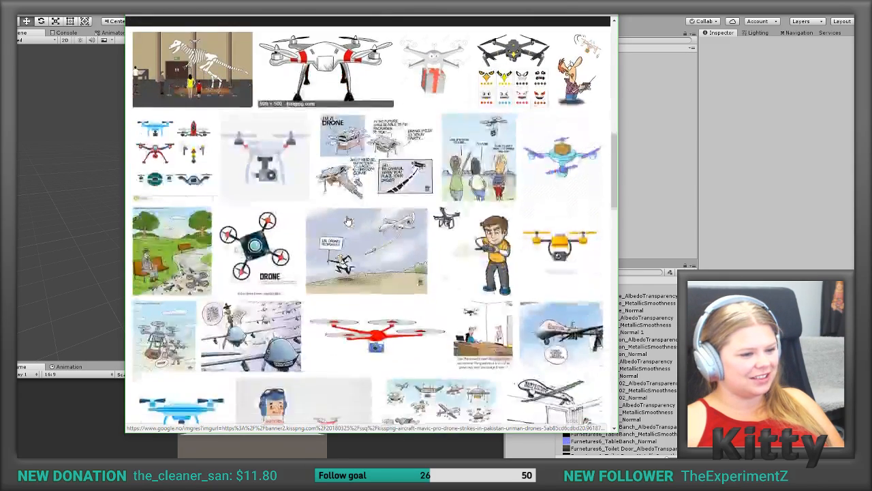
pyautogui.scroll(1, 347, 220)
pyautogui.scroll(-2, 348, 221)
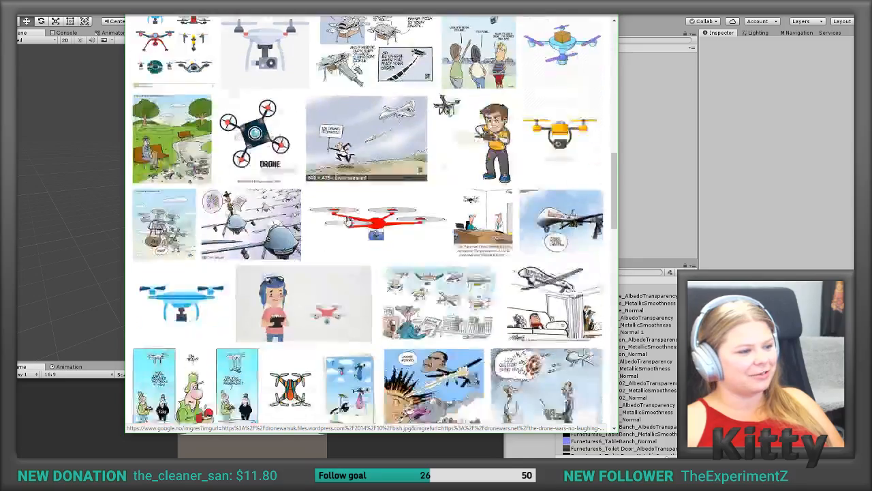
pyautogui.scroll(-4, 348, 220)
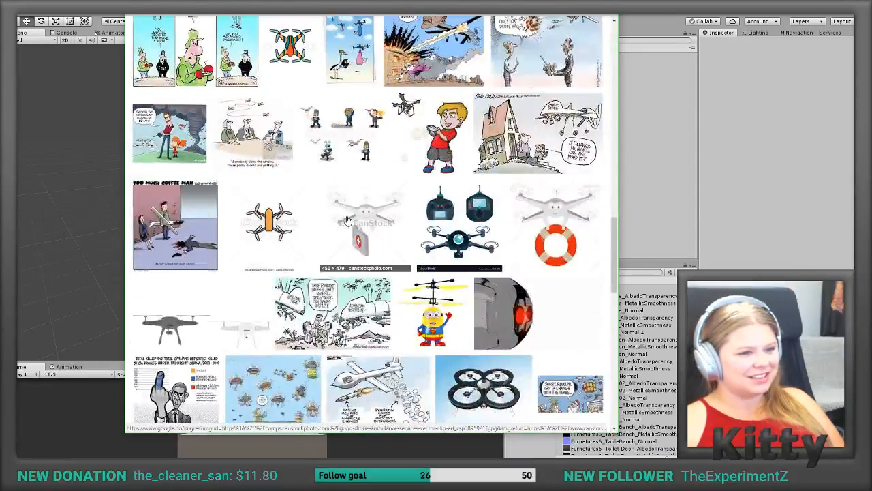
pyautogui.scroll(-2, 347, 220)
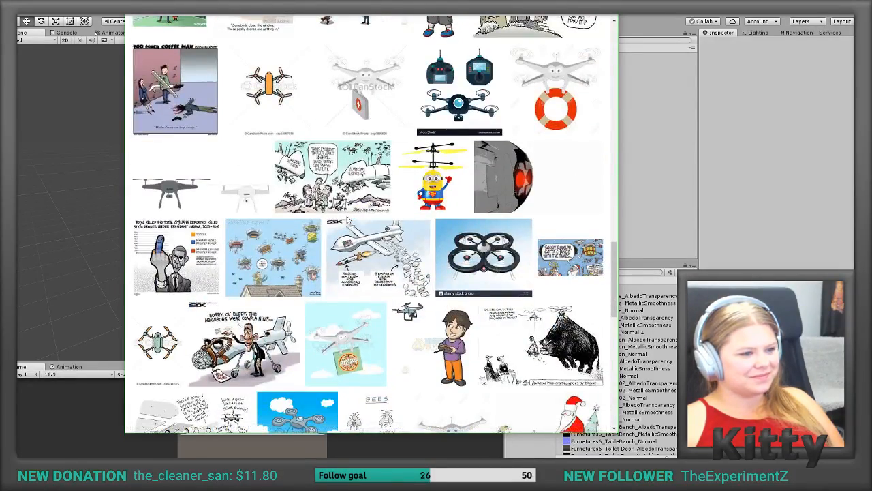
pyautogui.scroll(-2, 348, 220)
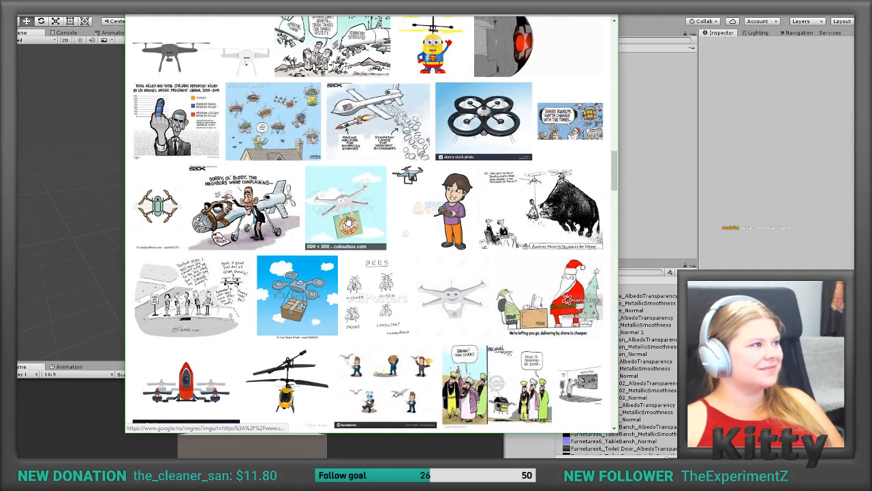
pyautogui.scroll(-4, 347, 220)
pyautogui.scroll(-2, 348, 220)
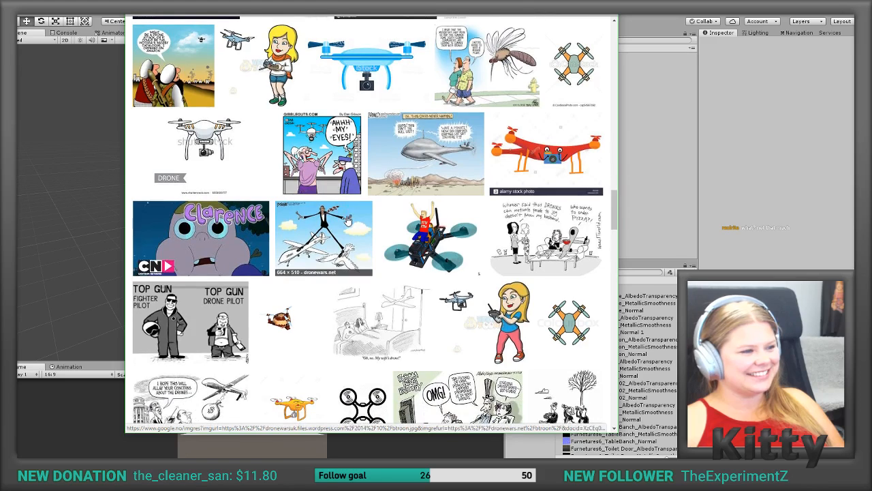
pyautogui.scroll(-1, 348, 220)
pyautogui.scroll(1, 348, 220)
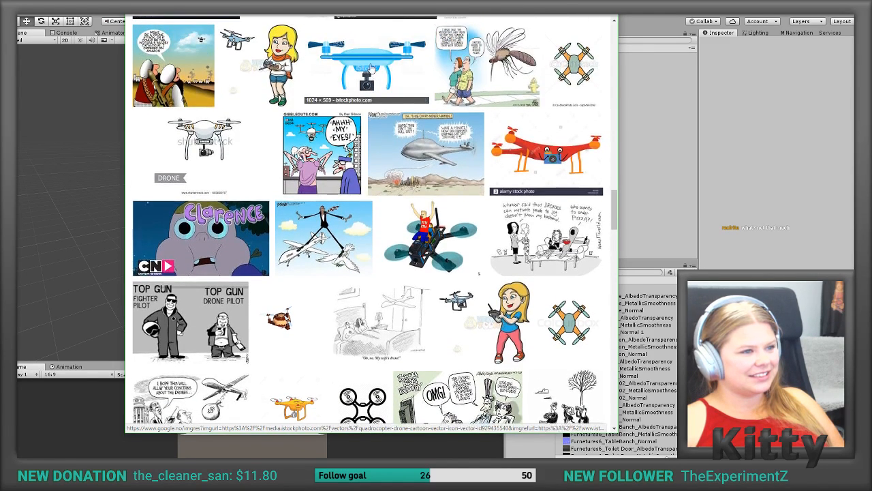
# Step: Preview the blue quadrocopter cartoon image and its related image of a camera drone with face decals
pyautogui.click(372, 66)
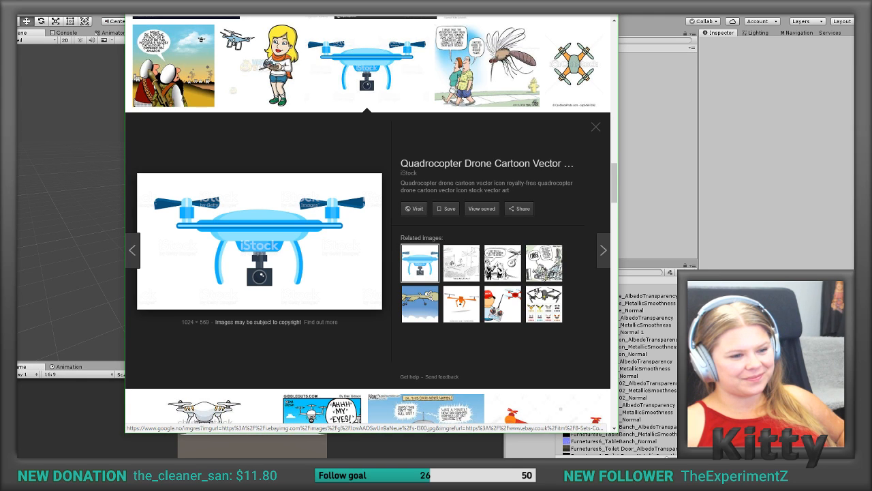
pyautogui.click(541, 293)
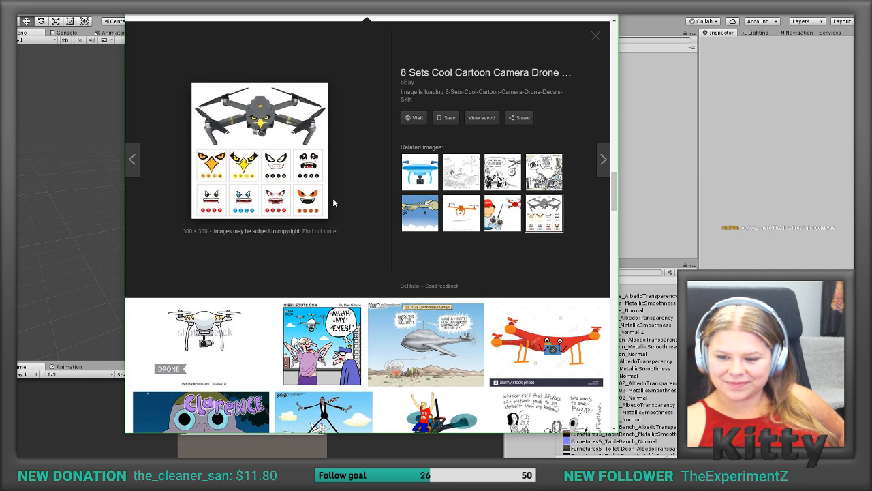
pyautogui.scroll(1, 338, 211)
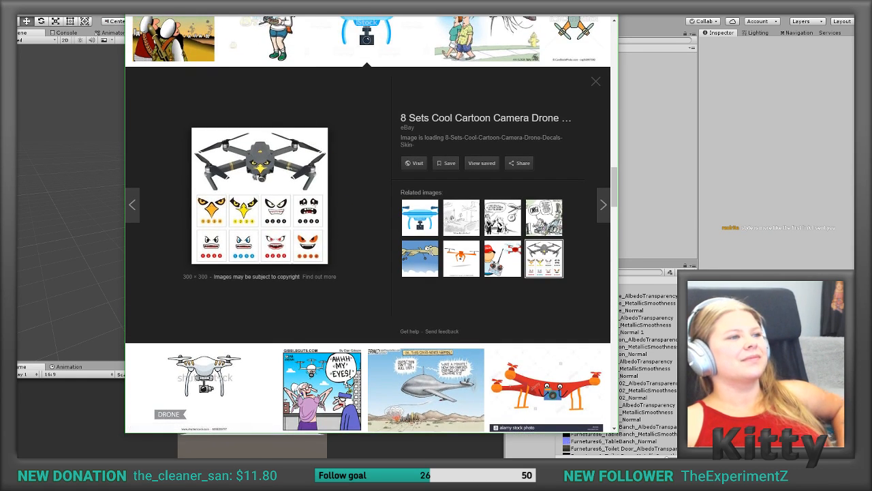
# Step: Switch to the D.R.O.N.E gameplay video on YouTube and skim its scenes at several points between 1:24 and 4:03
pyautogui.hotkey('ctrl', 'Tab')
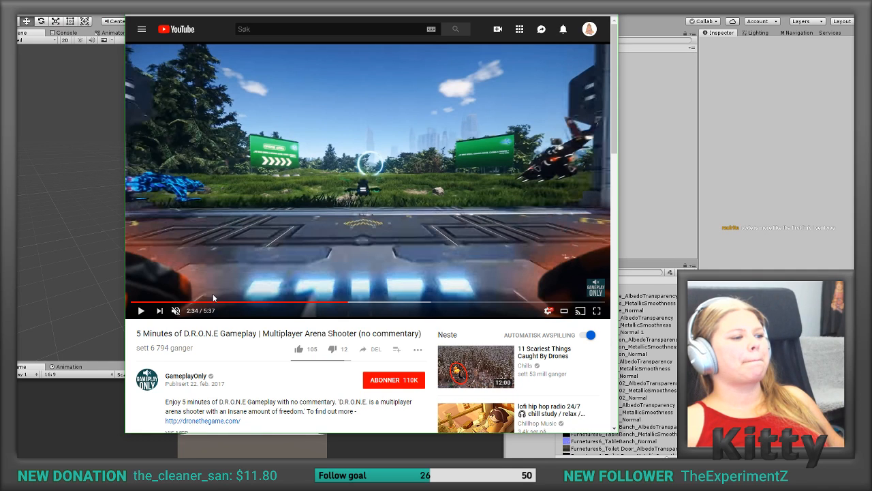
pyautogui.click(384, 302)
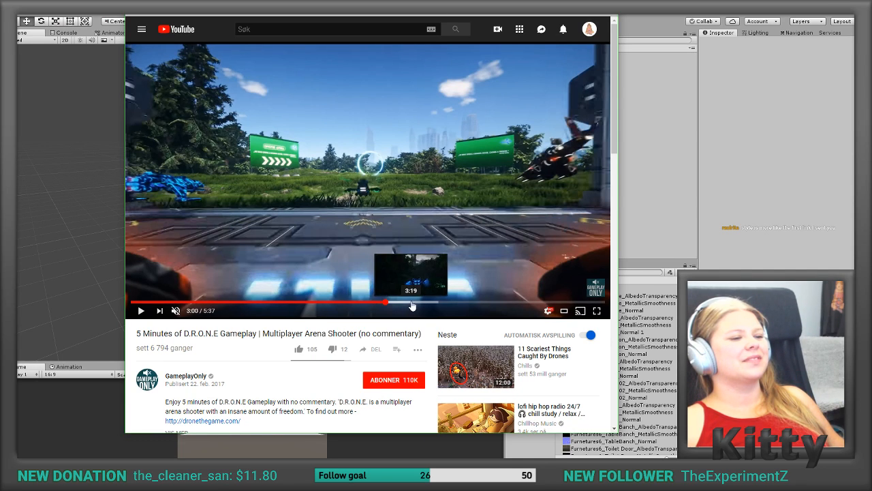
pyautogui.click(252, 302)
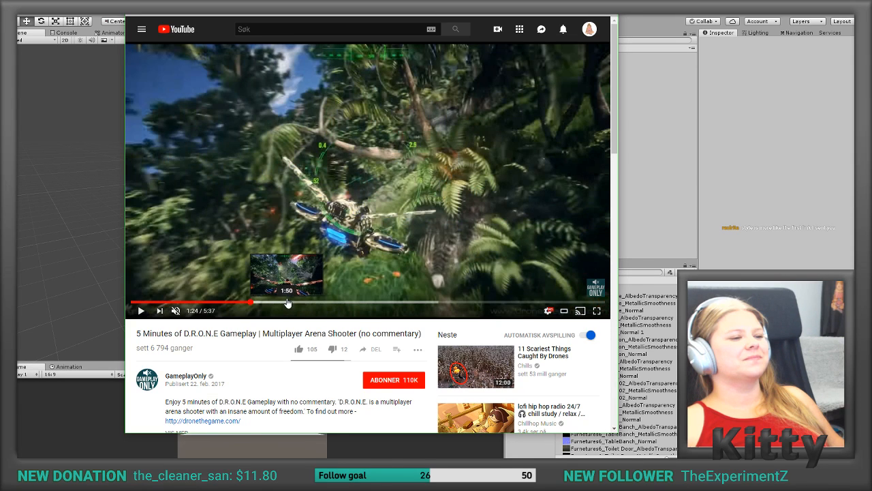
pyautogui.click(288, 303)
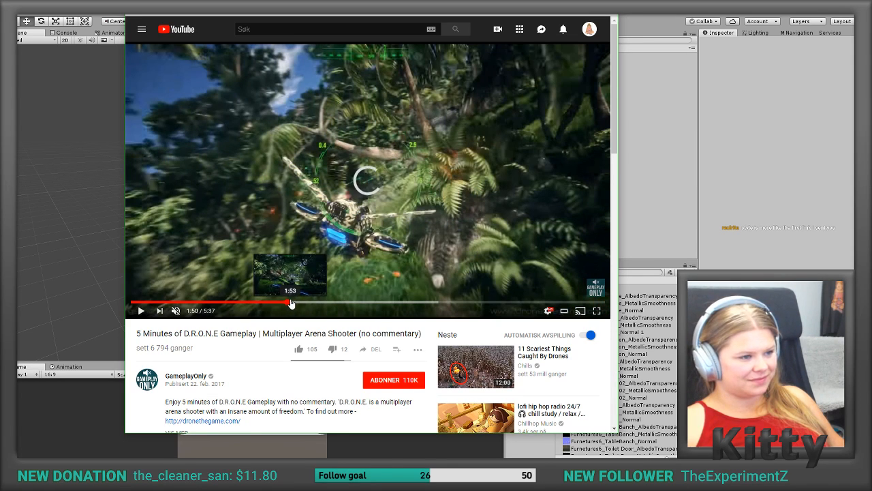
pyautogui.click(398, 304)
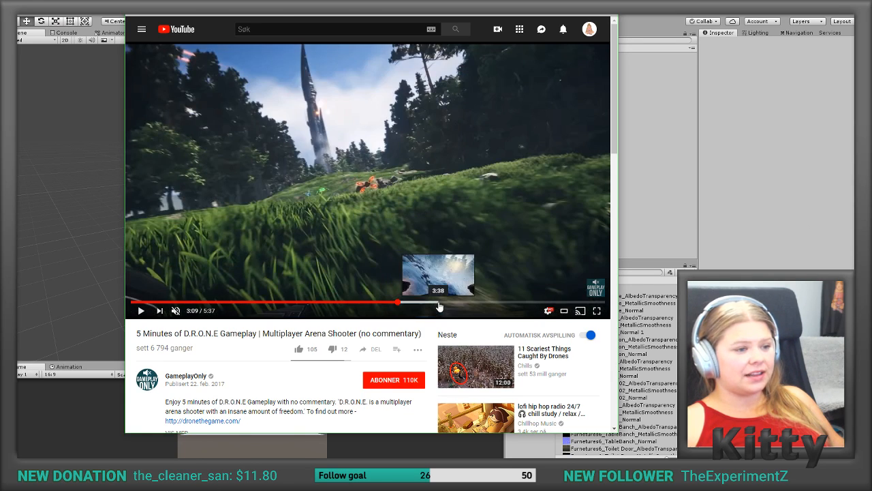
pyautogui.click(437, 304)
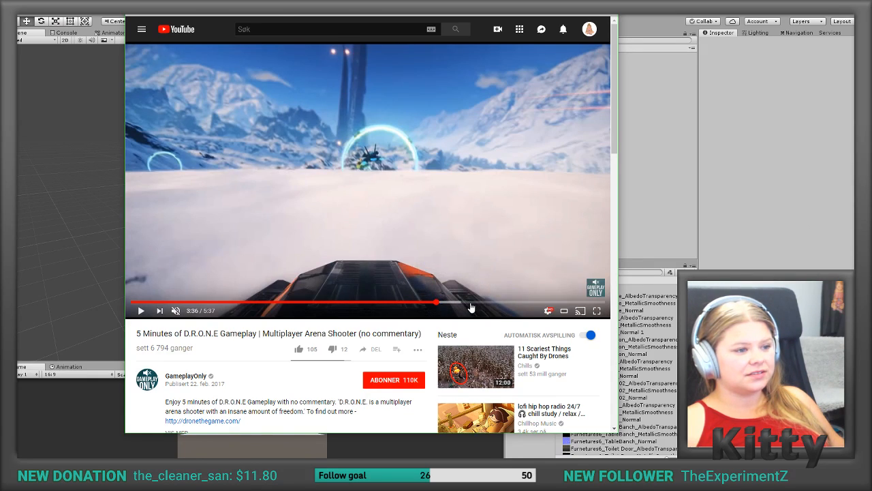
pyautogui.click(473, 304)
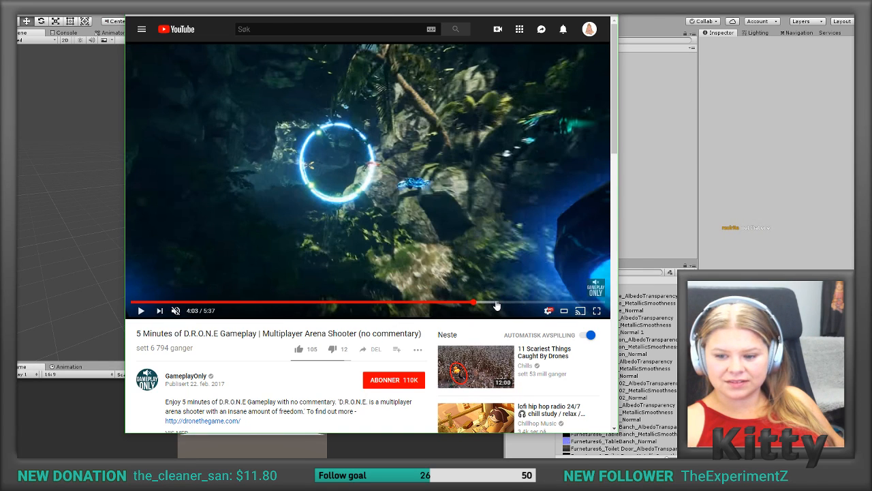
pyautogui.hotkey('ctrl', 'Tab')
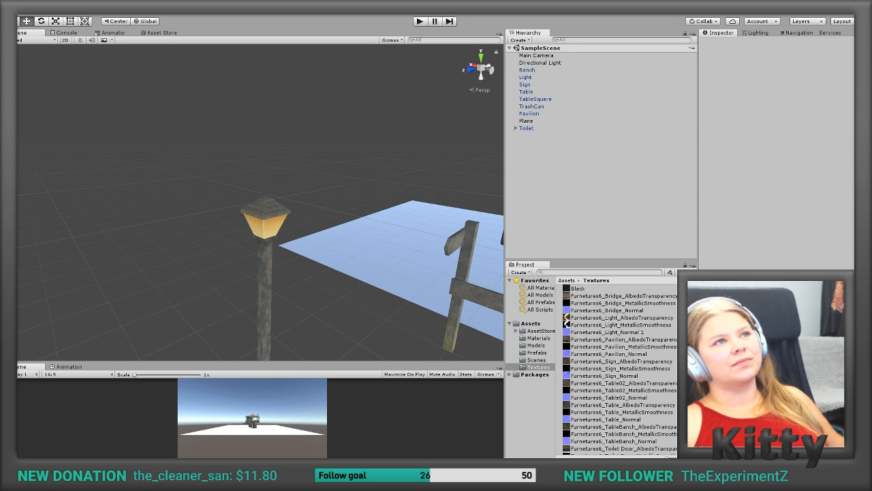
# Step: Bring the browser window with the HoloDrive image results into view to examine the main menu robot preview
pyautogui.moveTo(355, 16); pyautogui.dragTo(462, 146)
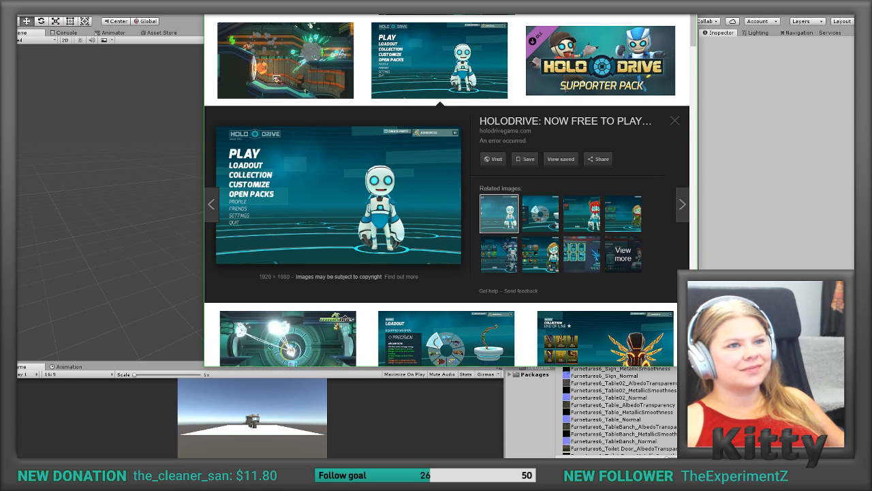
pyautogui.moveTo(450, 1); pyautogui.dragTo(399, 0)
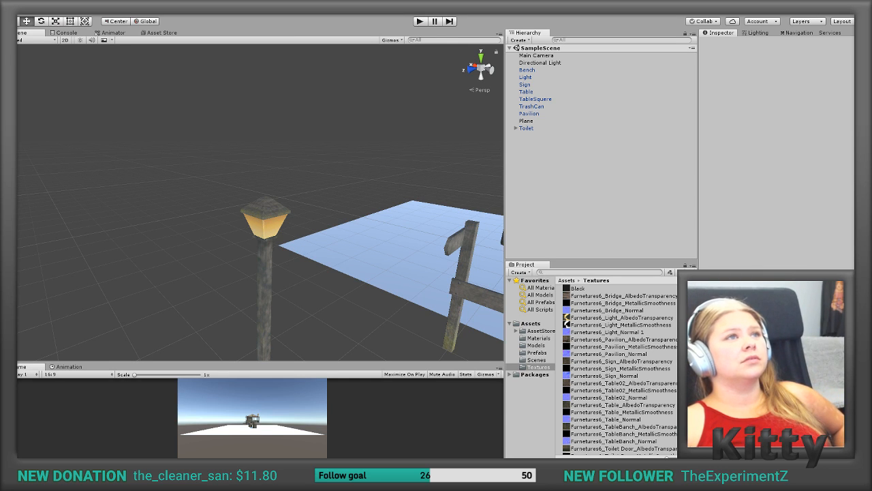
pyautogui.moveTo(300, 0); pyautogui.dragTo(353, 2)
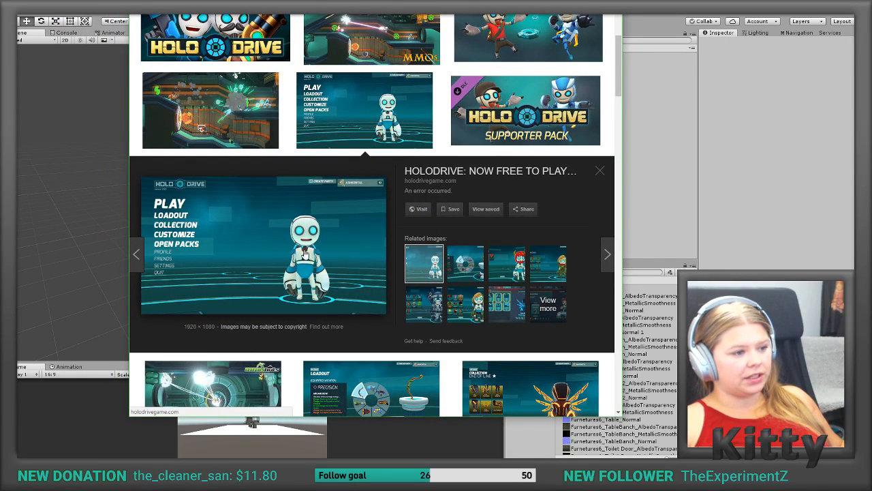
# Step: Preview the related HoloDrive character images: the horned red helmet, the Swiftshot Archer collection, the main menu robot and the Founder's Pack armor
pyautogui.click(507, 262)
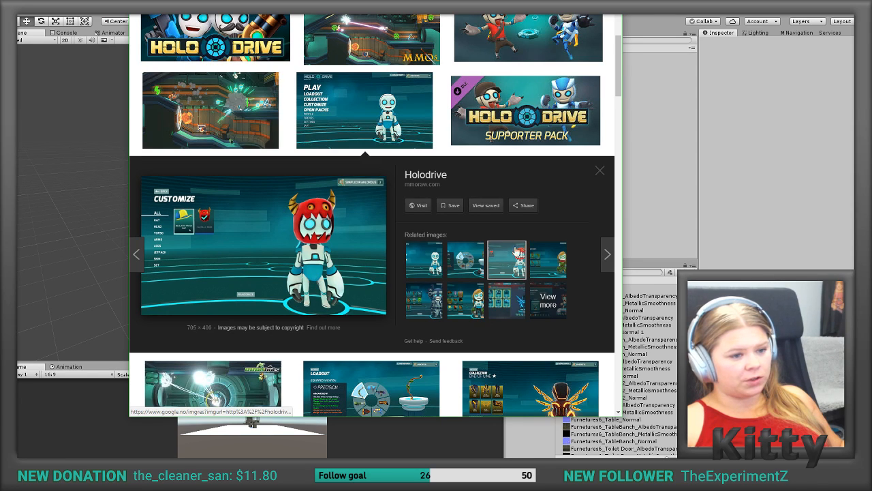
pyautogui.click(542, 263)
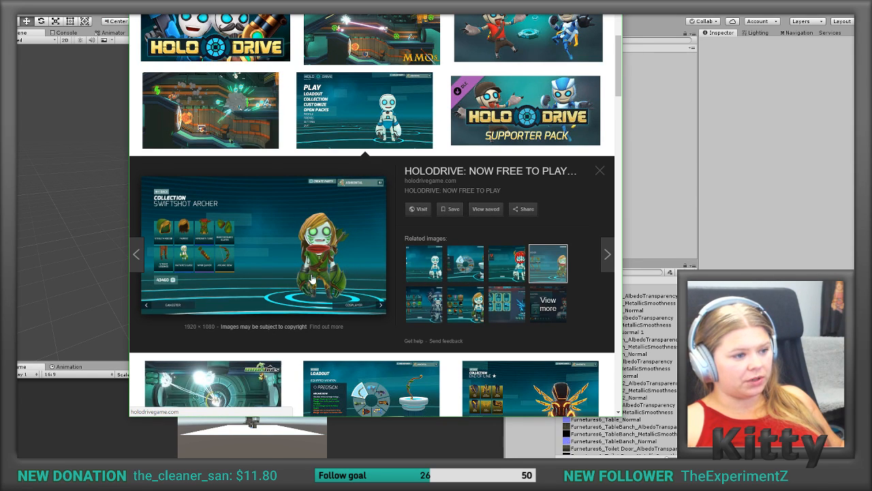
pyautogui.click(423, 304)
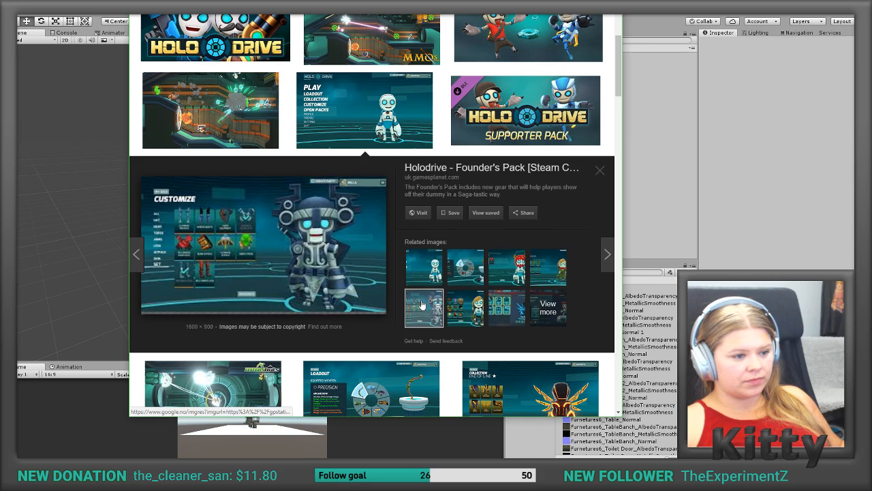
pyautogui.click(432, 270)
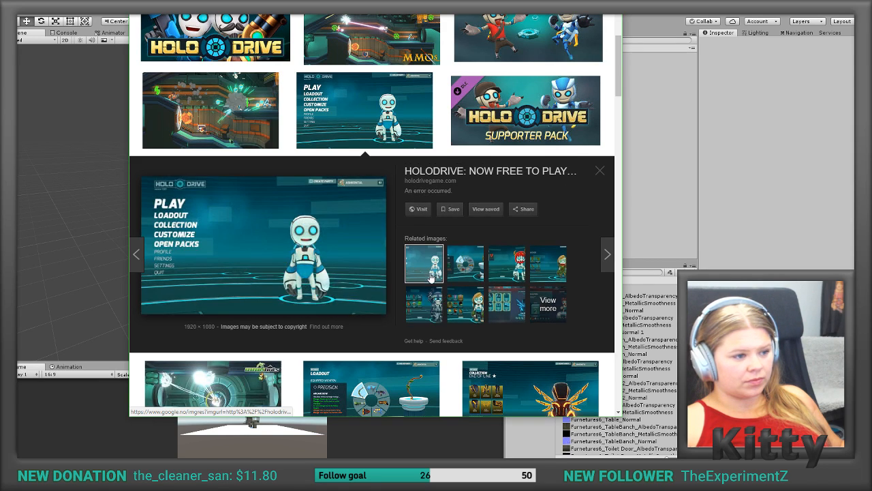
pyautogui.click(433, 307)
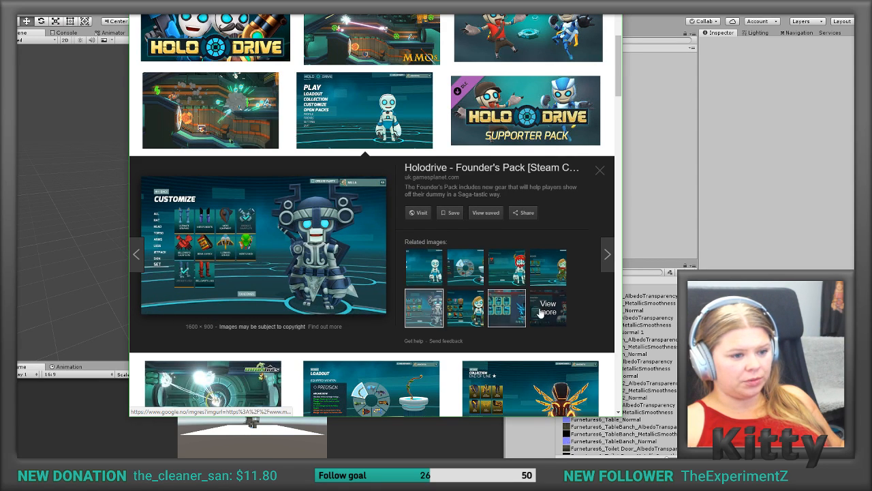
# Step: Look further through the HoloDrive image results and preview the End of Line collection character with orange wings
pyautogui.scroll(-1, 436, 314)
pyautogui.scroll(-3, 436, 314)
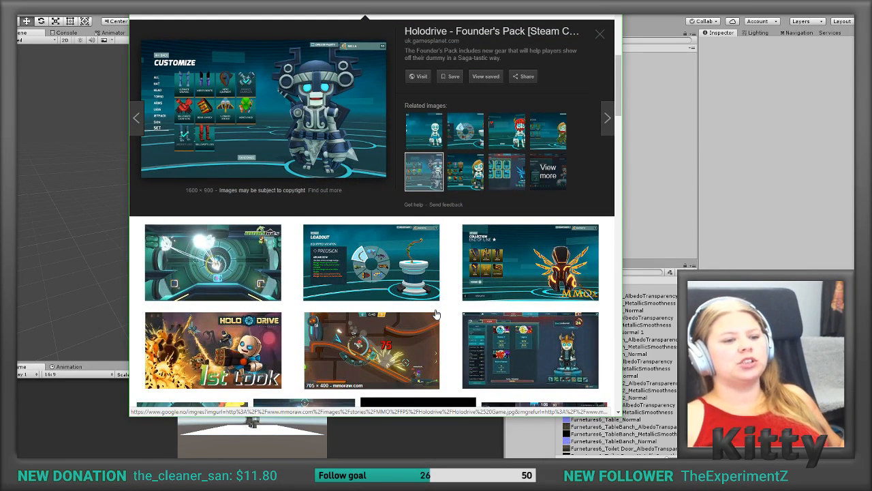
pyautogui.click(543, 268)
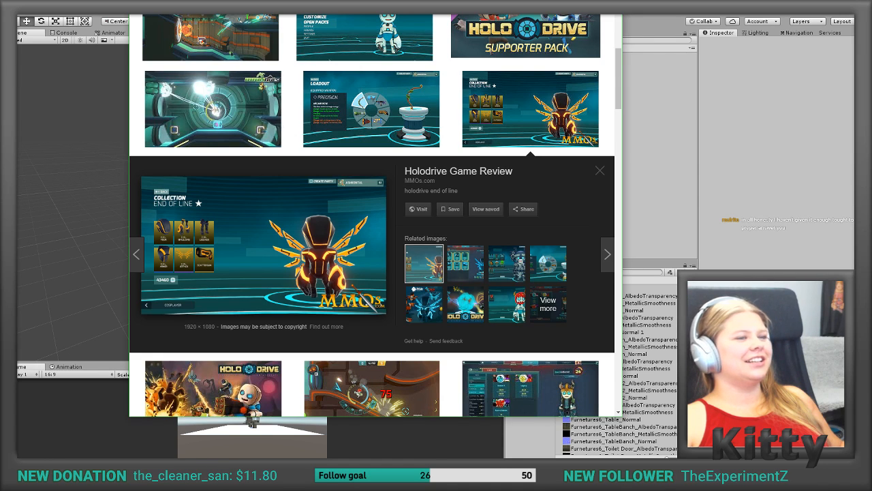
pyautogui.moveTo(374, 14); pyautogui.dragTo(365, 0)
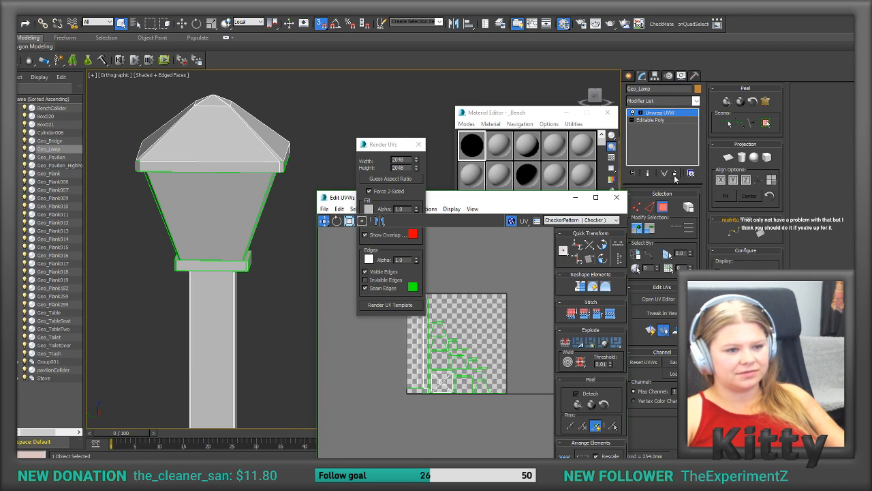
# Step: Close the UV editor and the Material Editor in 3ds Max and start an empty scene with the New All option
pyautogui.click(616, 197)
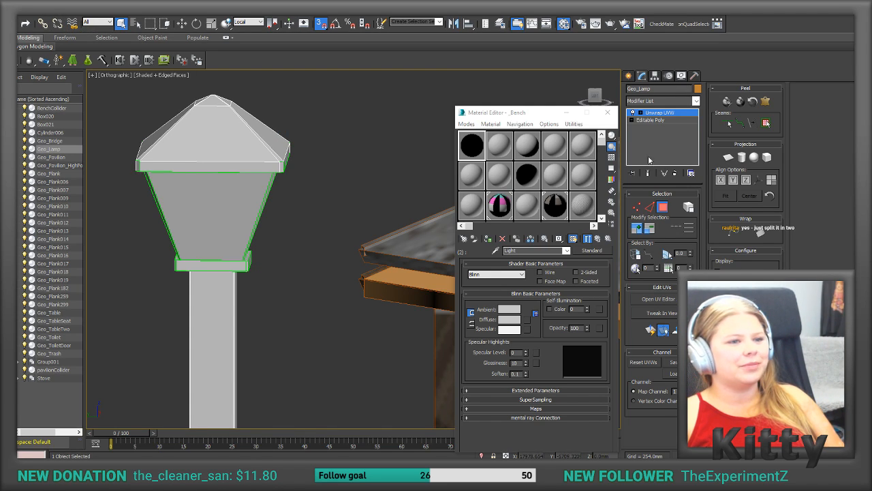
pyautogui.click(607, 112)
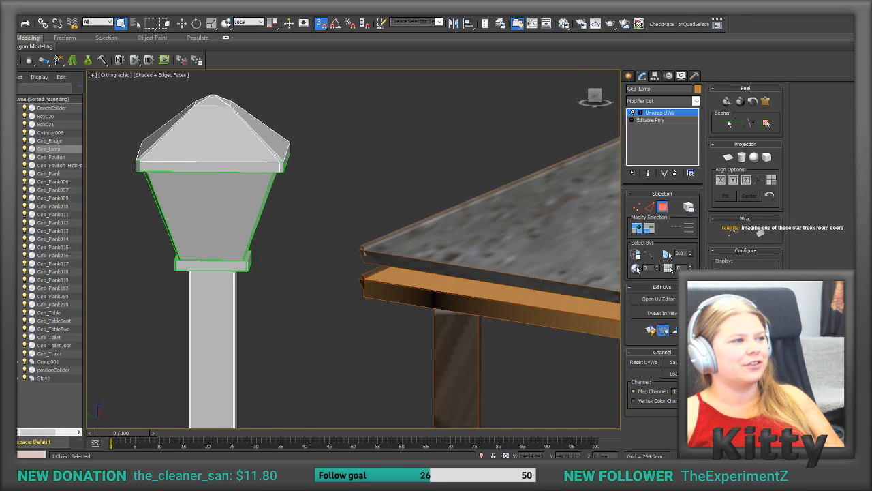
pyautogui.hotkey('ctrl', 'n')
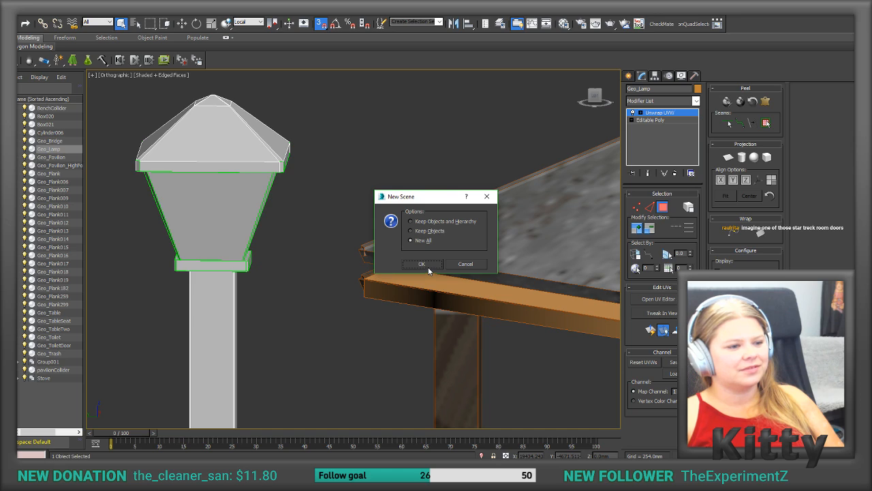
pyautogui.click(465, 264)
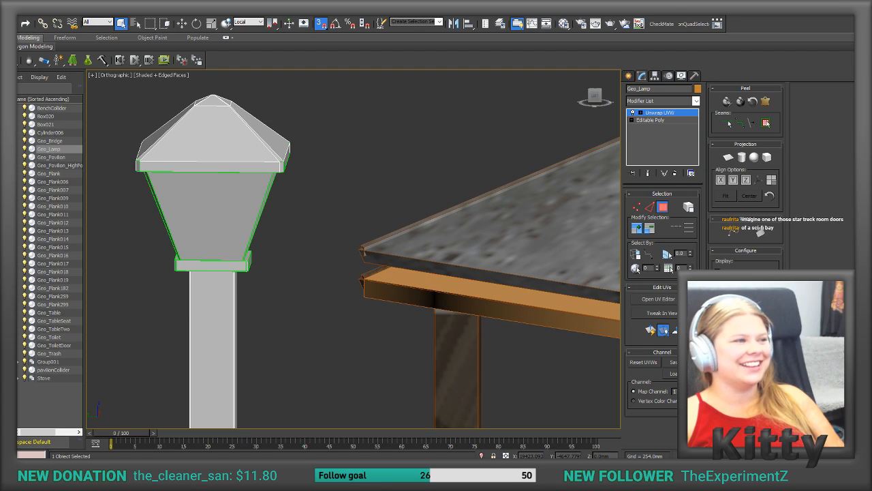
pyautogui.hotkey('ctrl', 'n')
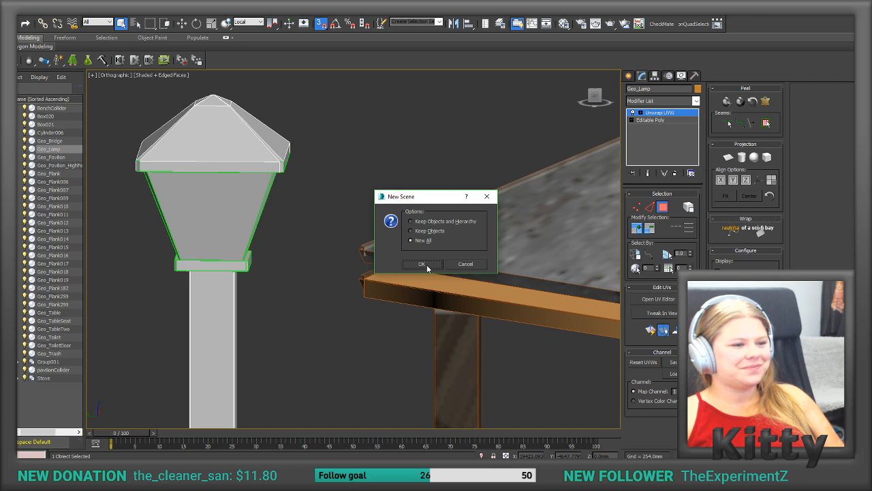
pyautogui.click(427, 264)
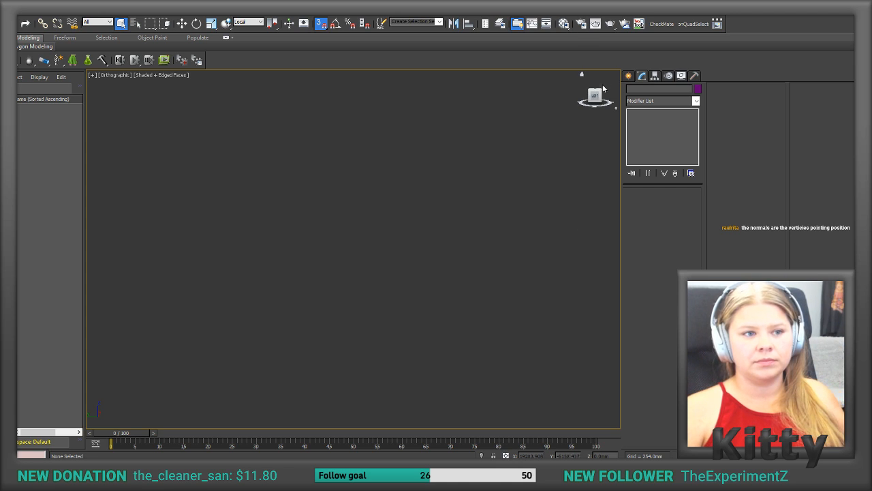
# Step: Draw a standard primitive box about 769 mm long, 2053 mm wide and 341 mm high
pyautogui.click(630, 76)
pyautogui.click(644, 133)
pyautogui.moveTo(245, 226); pyautogui.dragTo(460, 320)
pyautogui.click(372, 210)
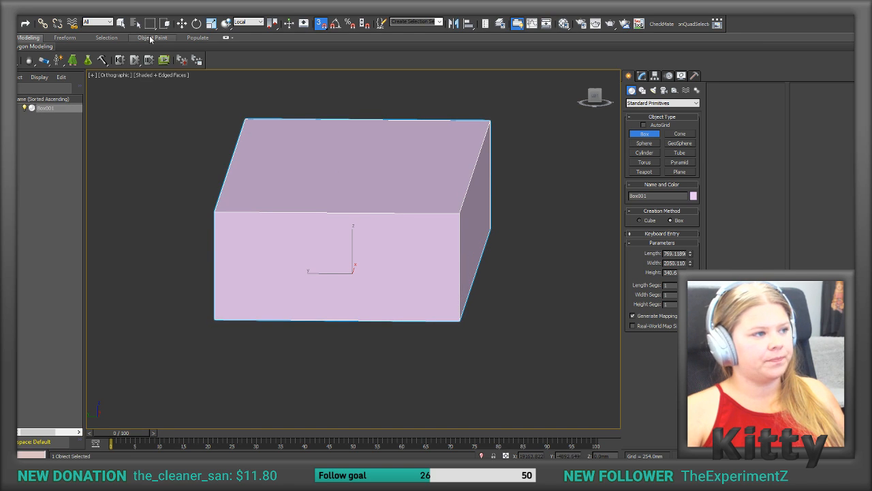
# Step: Relocate only the box's pivot to a lower corner of its long side, and move the box by that corner
pyautogui.click(182, 23)
pyautogui.keyDown('alt'); pyautogui.moveTo(293, 231); pyautogui.dragTo(241, 300, button='middle'); pyautogui.keyUp('alt')
pyautogui.scroll(-4, 345, 304)
pyautogui.moveTo(345, 346); pyautogui.dragTo(341, 216, button='middle')
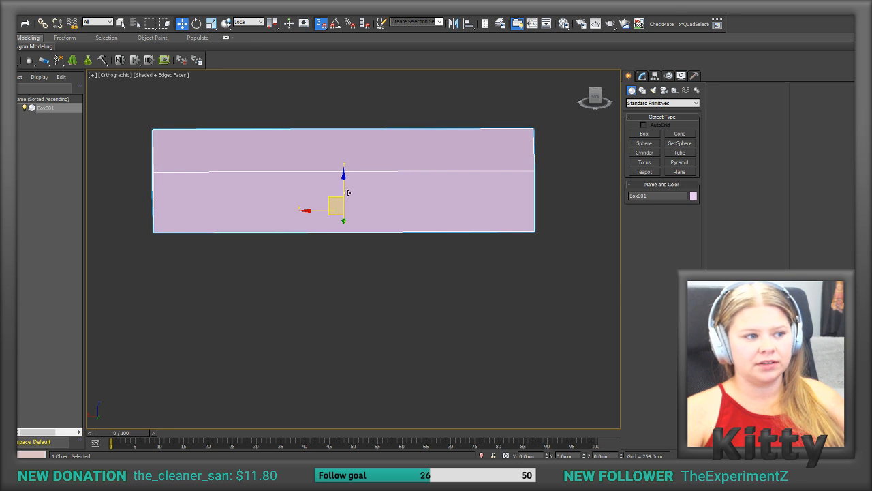
pyautogui.moveTo(334, 215); pyautogui.dragTo(345, 188)
pyautogui.rightClick(345, 188)
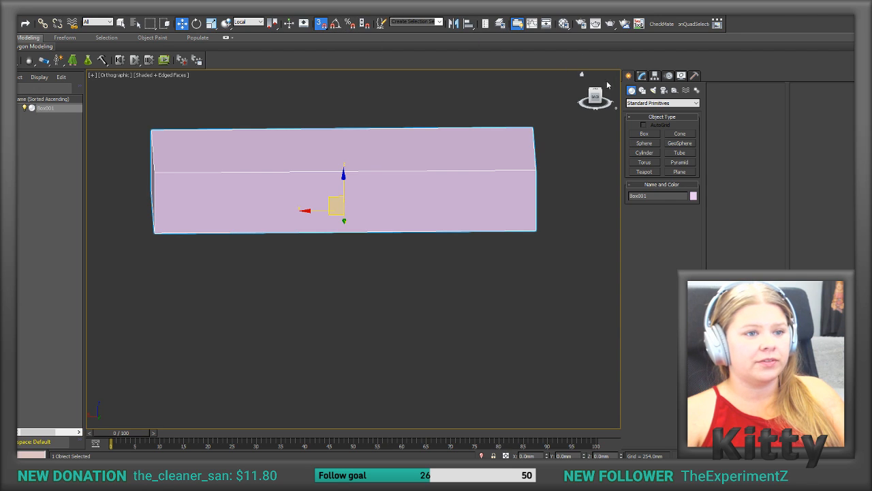
pyautogui.click(657, 76)
pyautogui.click(655, 133)
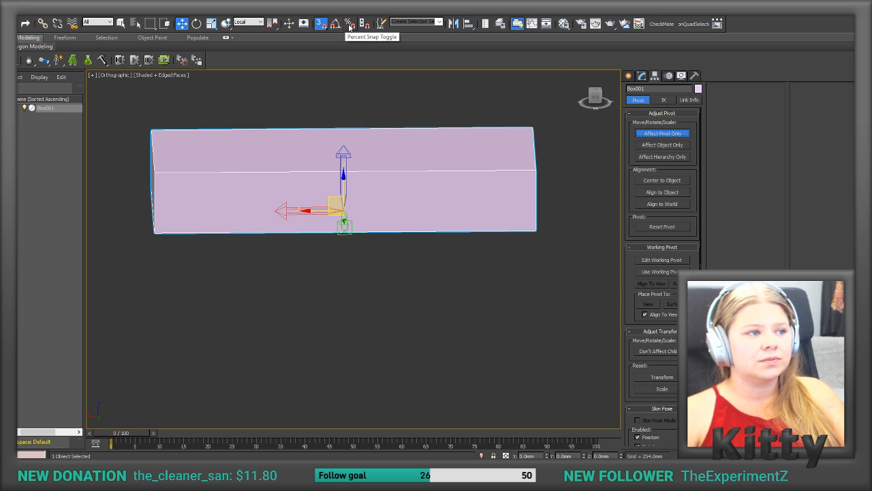
pyautogui.moveTo(336, 206); pyautogui.dragTo(147, 228)
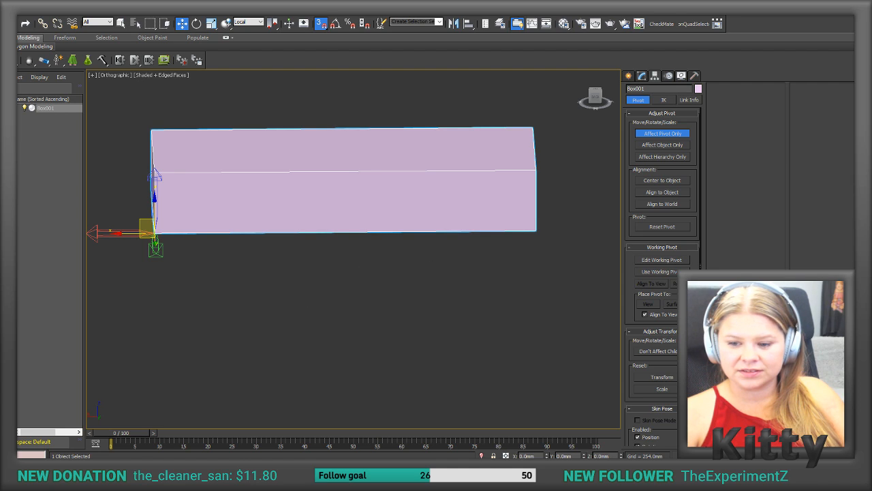
pyautogui.click(649, 135)
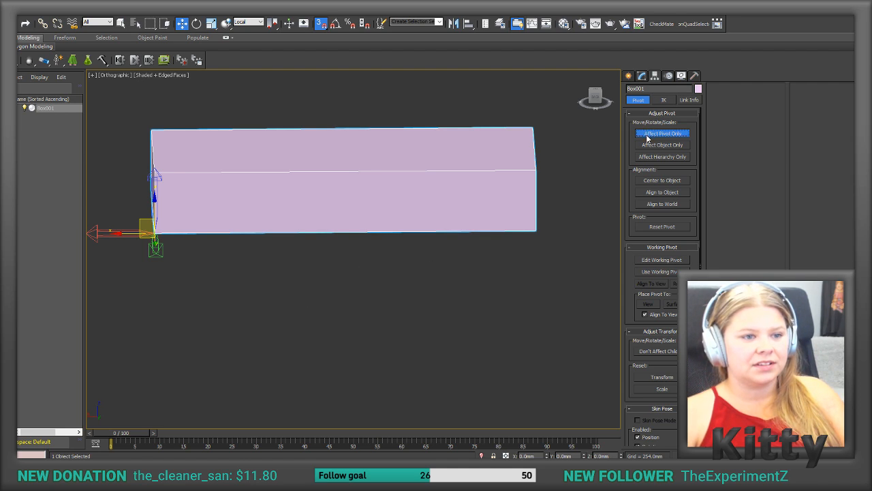
pyautogui.moveTo(145, 230); pyautogui.dragTo(320, 212)
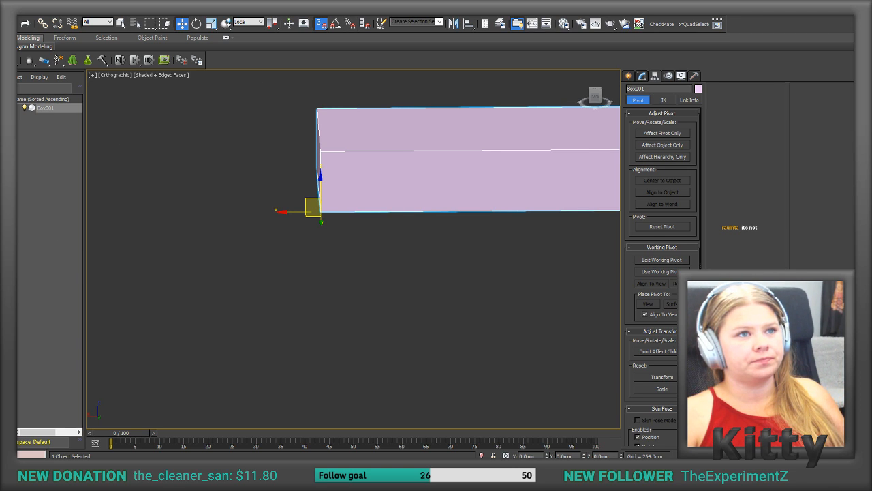
# Step: Switch to the Photos viewer to examine the Furnetures6_Light_Normal.png normal map and the pavilion albedo texture, and close the viewer
pyautogui.hotkey('alt', 'Tab')
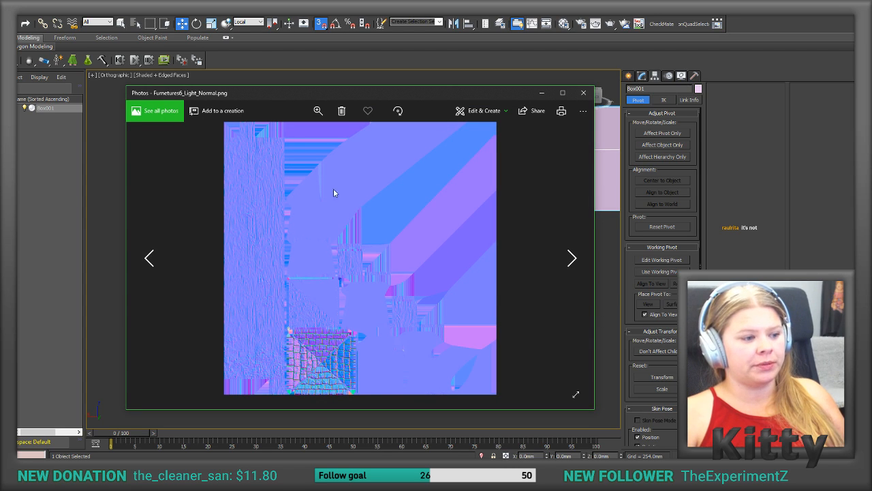
pyautogui.scroll(1, 344, 347)
pyautogui.scroll(-1, 345, 347)
pyautogui.scroll(-1, 345, 347)
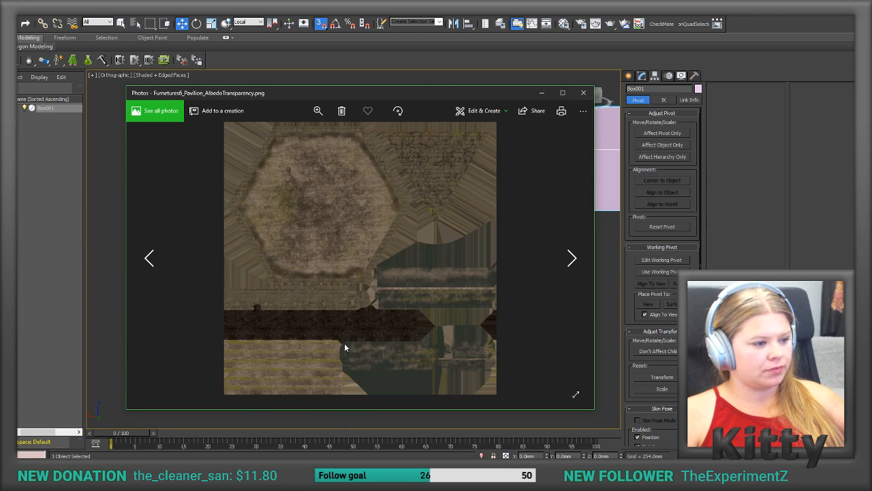
pyautogui.scroll(2, 355, 166)
pyautogui.scroll(-1, 354, 167)
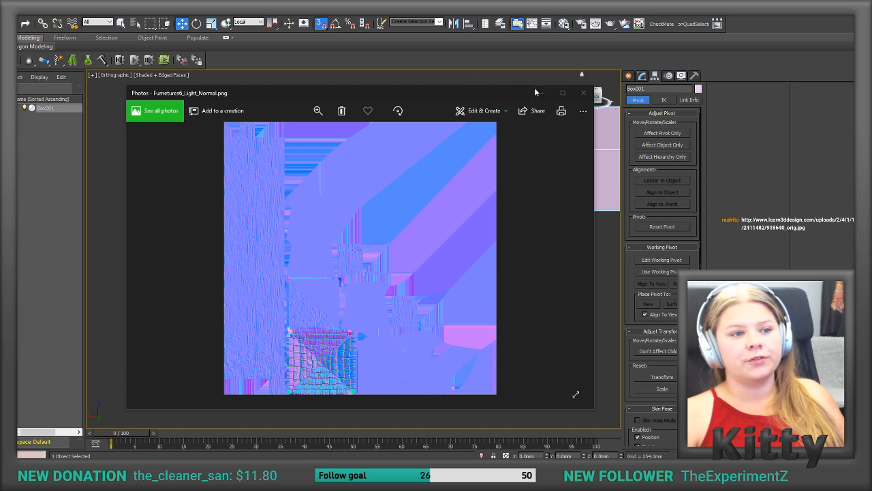
pyautogui.click(584, 93)
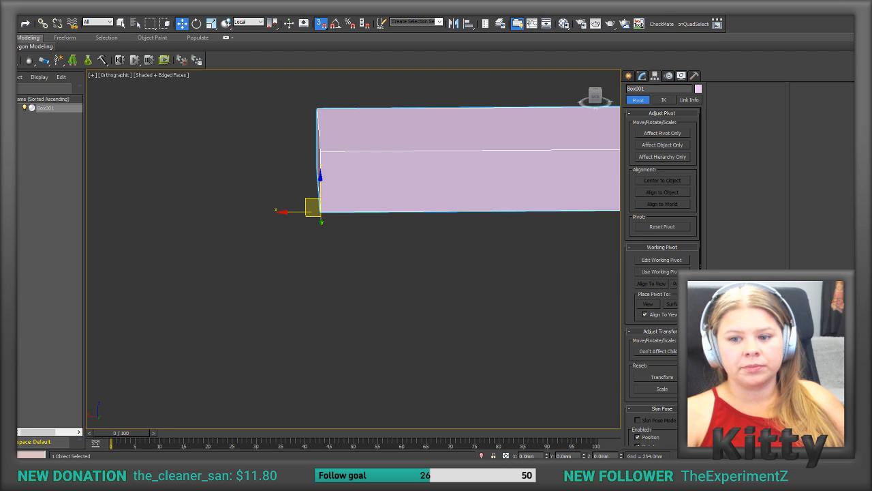
# Step: Convert the box to an Editable Poly
pyautogui.click(629, 76)
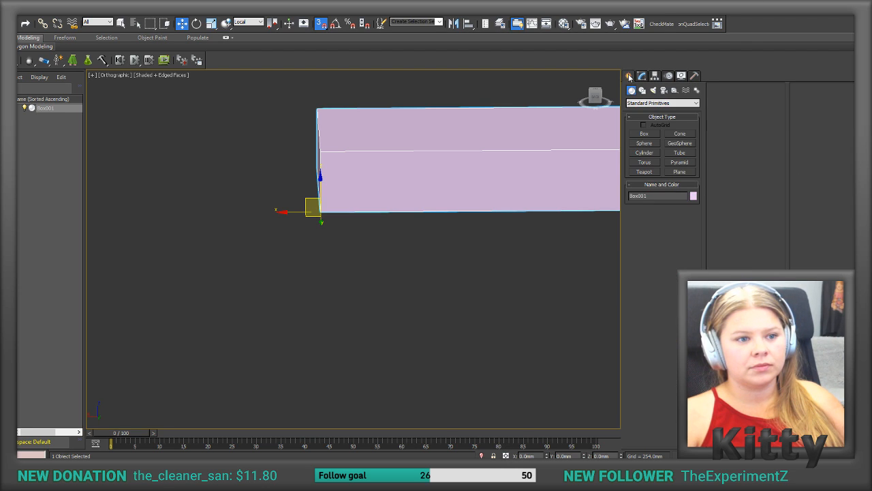
pyautogui.moveTo(543, 152); pyautogui.dragTo(370, 265, button='middle')
pyautogui.rightClick(370, 265)
pyautogui.rightClick(370, 266)
pyautogui.rightClick(370, 267)
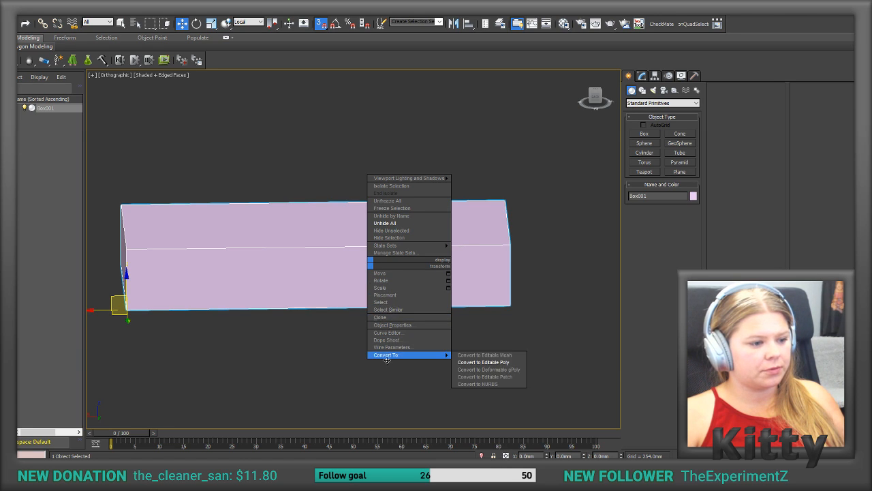
pyautogui.click(398, 355)
pyautogui.rightClick(398, 302)
pyautogui.moveTo(416, 388)
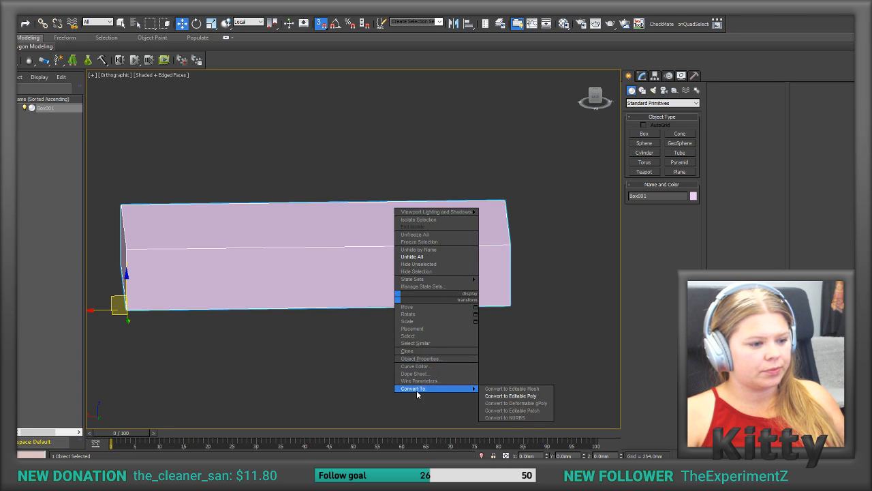
pyautogui.click(516, 396)
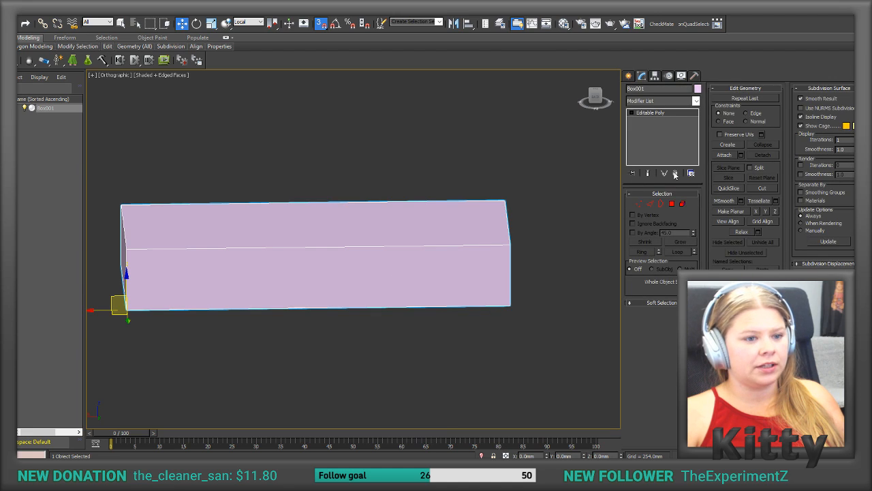
# Step: Switch the box to polygon editing, select all its faces and the top face in turn, and clear the selection
pyautogui.click(412, 235)
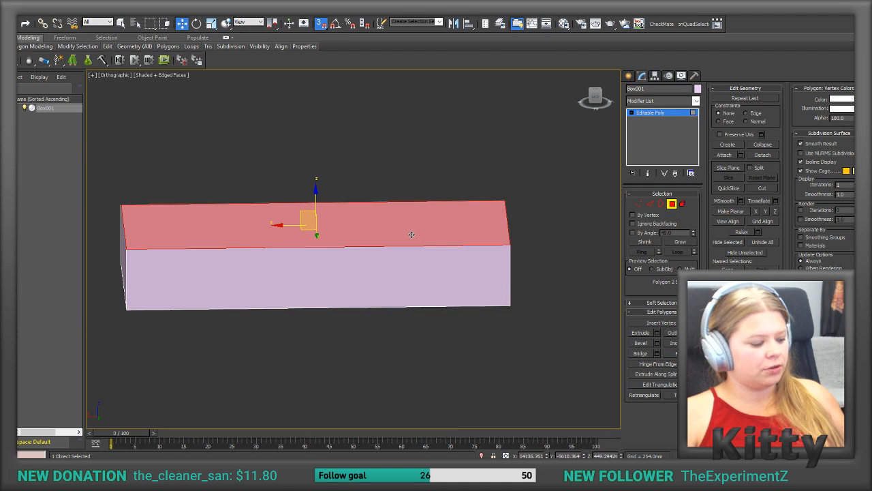
pyautogui.hotkey('ctrl', 'a')
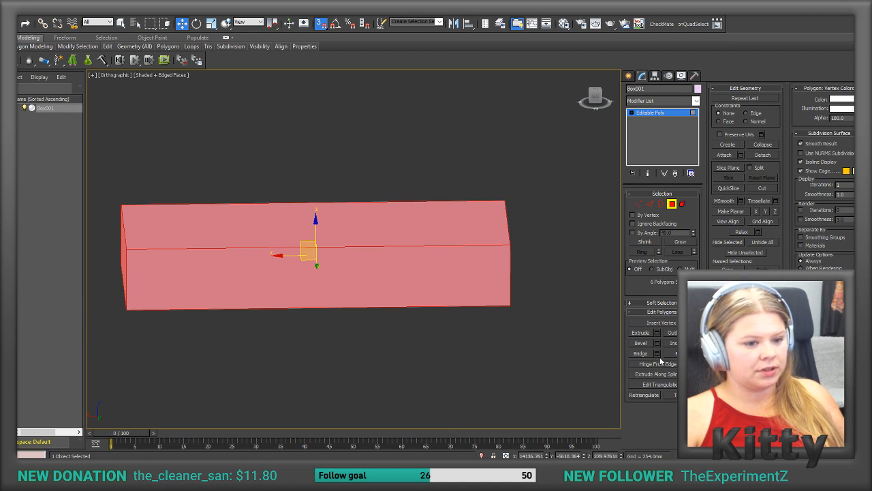
pyautogui.click(467, 240)
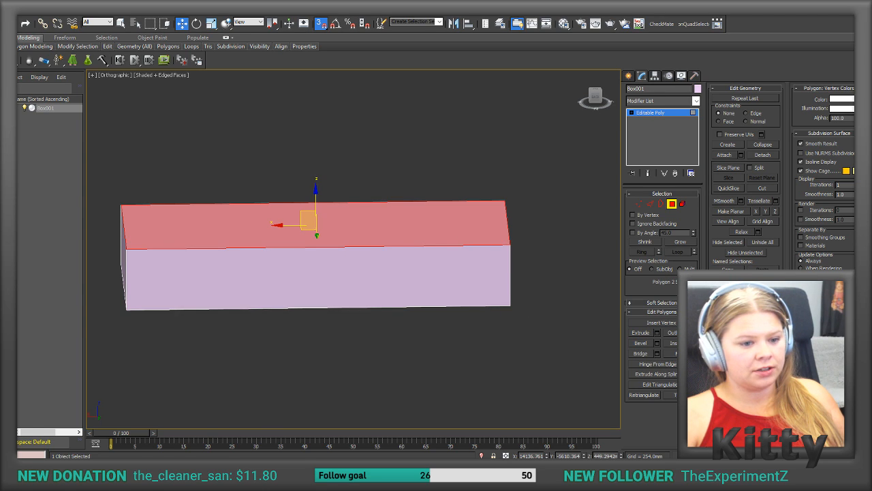
pyautogui.keyDown('alt'); pyautogui.moveTo(473, 269); pyautogui.dragTo(470, 270, button='middle'); pyautogui.keyUp('alt')
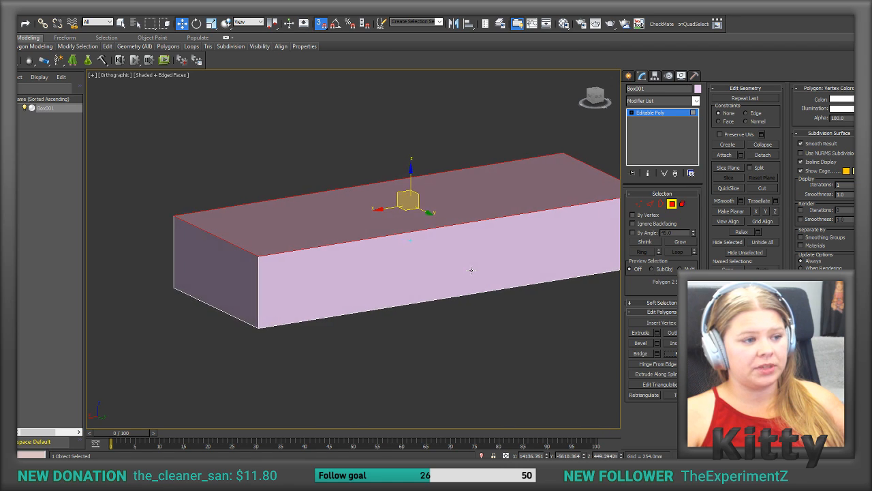
pyautogui.moveTo(373, 203)
pyautogui.keyDown('alt'); pyautogui.mouseDown(button='middle')
pyautogui.moveTo(463, 218)
pyautogui.moveTo(436, 267)
pyautogui.moveTo(389, 205)
pyautogui.mouseUp(button='middle'); pyautogui.keyUp('alt')
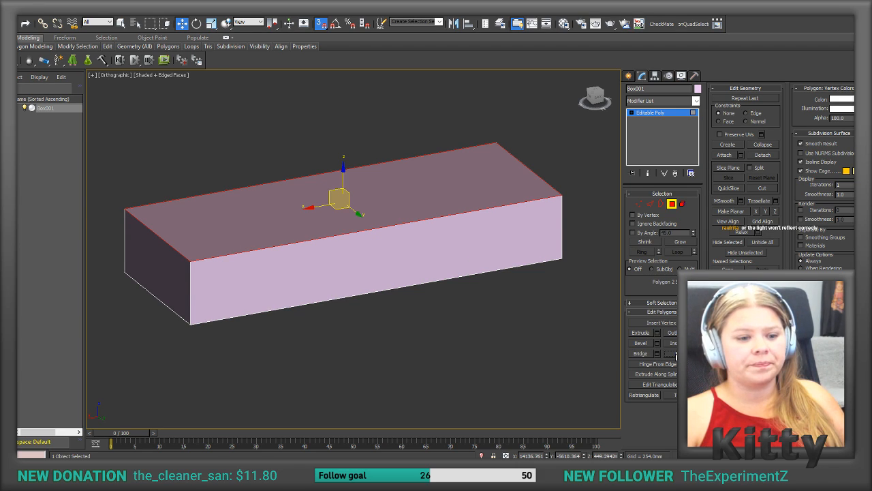
pyautogui.click(593, 346)
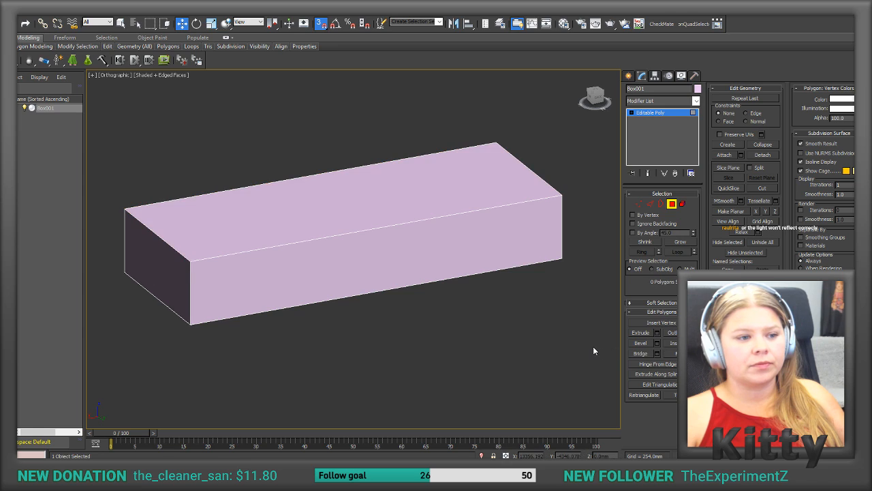
# Step: Leave polygon editing on the box, and view the linked car customization and robot Collection Scout images in the browser
pyautogui.click(672, 204)
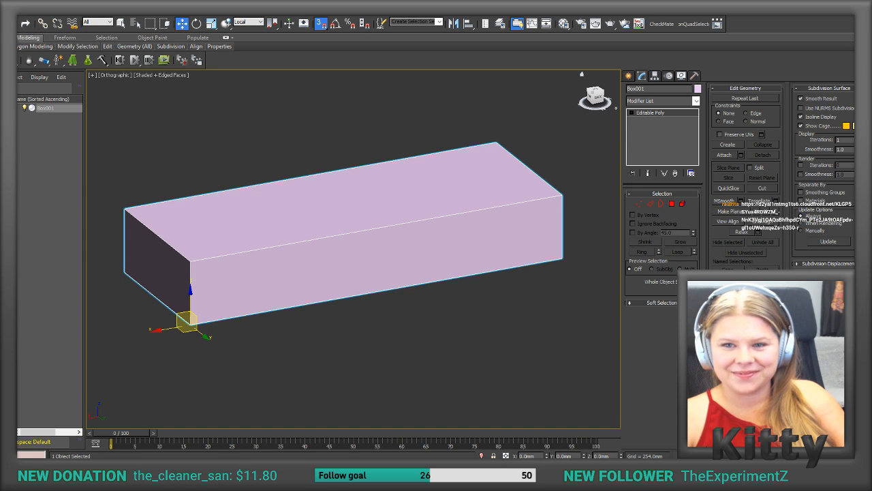
pyautogui.moveTo(855, 16); pyautogui.dragTo(449, 0)
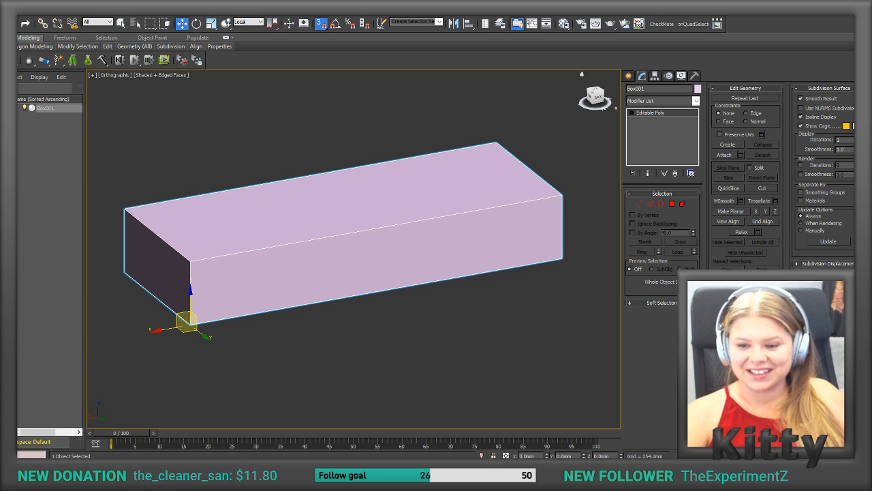
pyautogui.moveTo(272, 13); pyautogui.dragTo(315, 15)
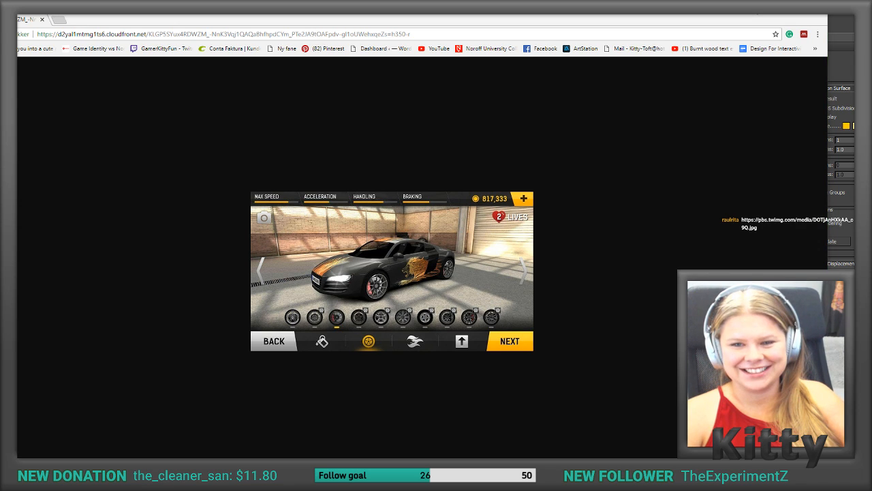
pyautogui.moveTo(854, 51); pyautogui.dragTo(274, 31)
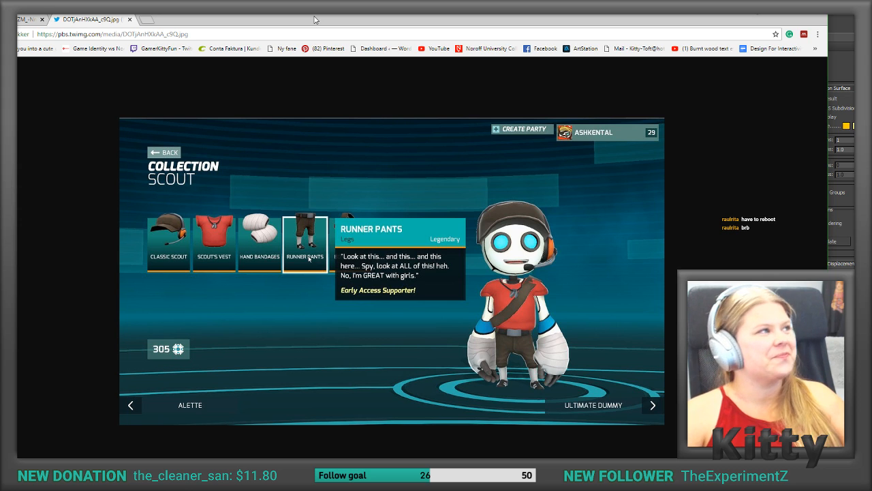
pyautogui.moveTo(295, 15); pyautogui.dragTo(333, 0)
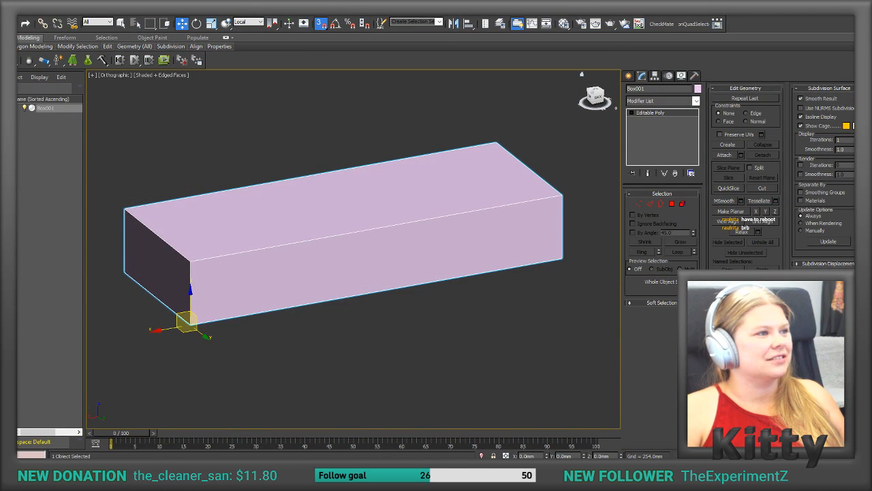
# Step: Open the recent Wood furneture.max scene without saving the box scene, and continue without the missing external files
pyautogui.click(165, 140)
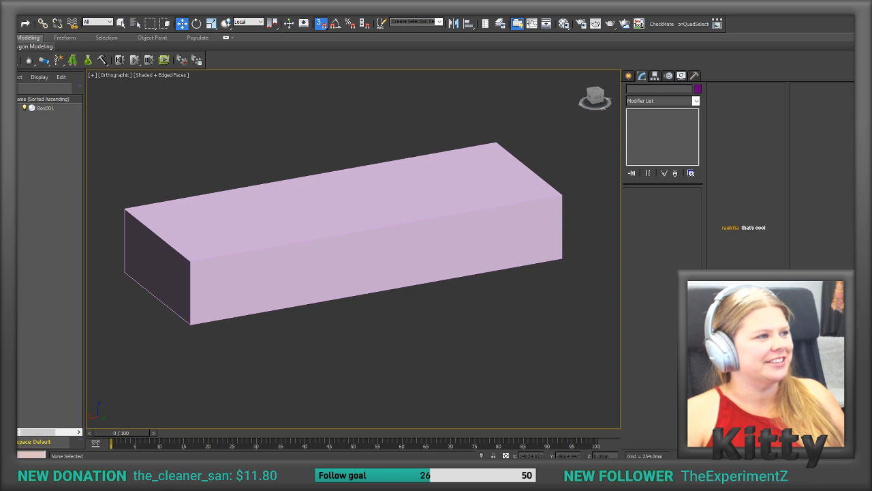
pyautogui.click(20, 17)
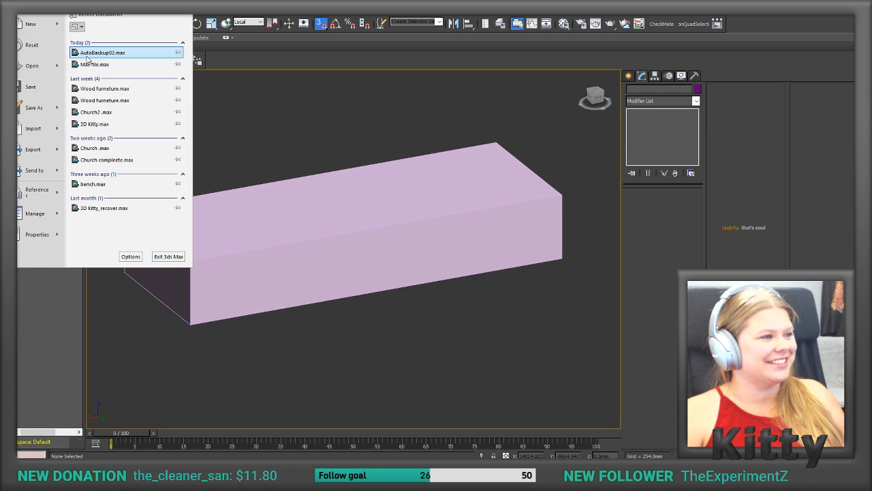
pyautogui.click(91, 89)
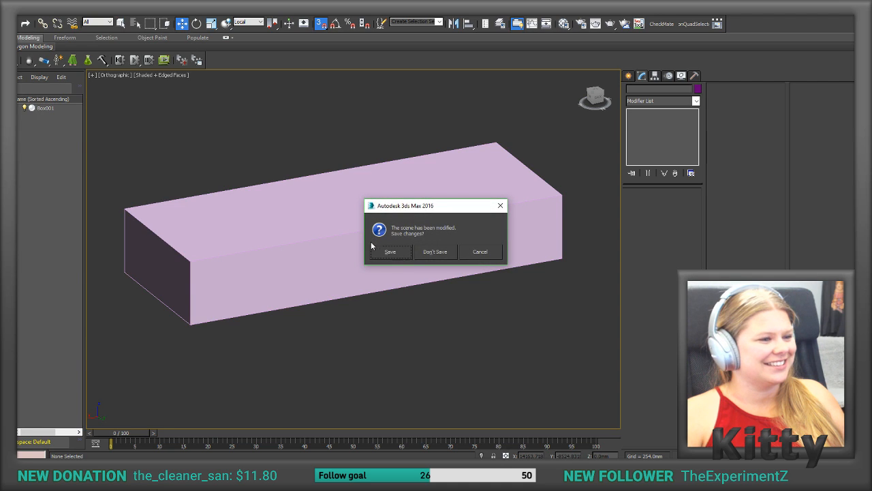
pyautogui.click(435, 252)
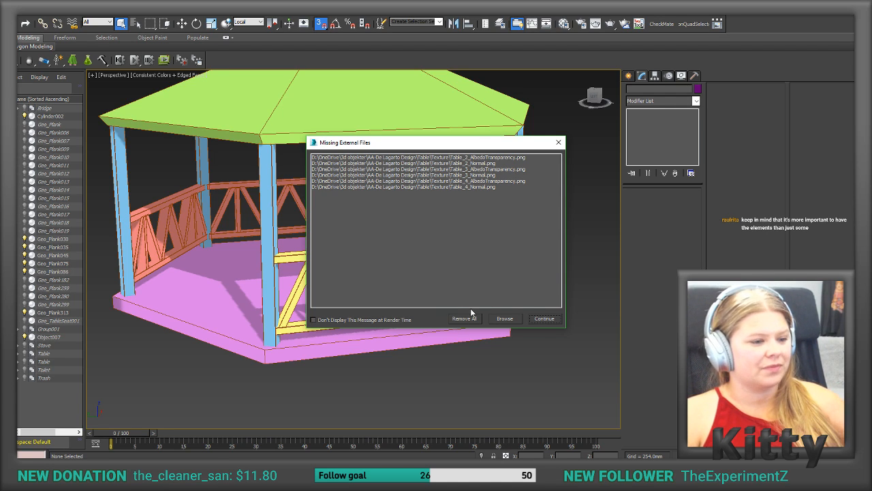
pyautogui.click(543, 319)
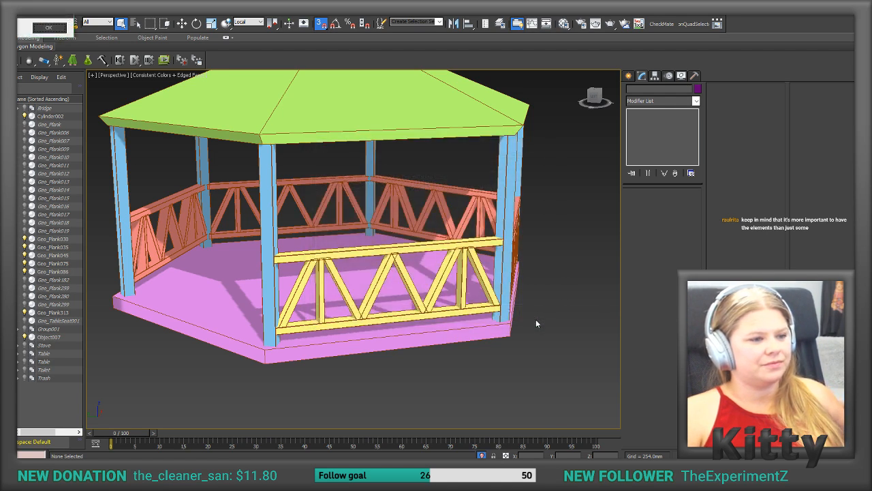
pyautogui.click(48, 27)
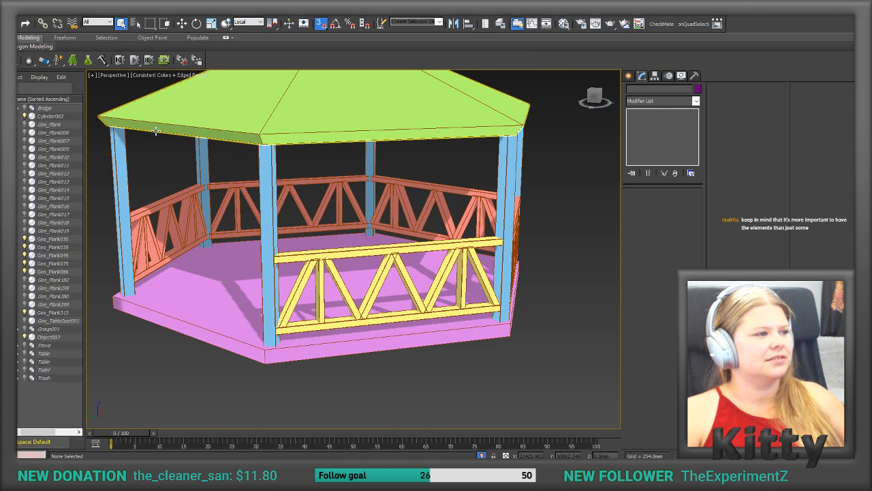
# Step: Open the recent scene holding the textured pavilion, bridge and tables, and delete the large pink-and-teal box beside the pavilion
pyautogui.hotkey('alt', 'f')
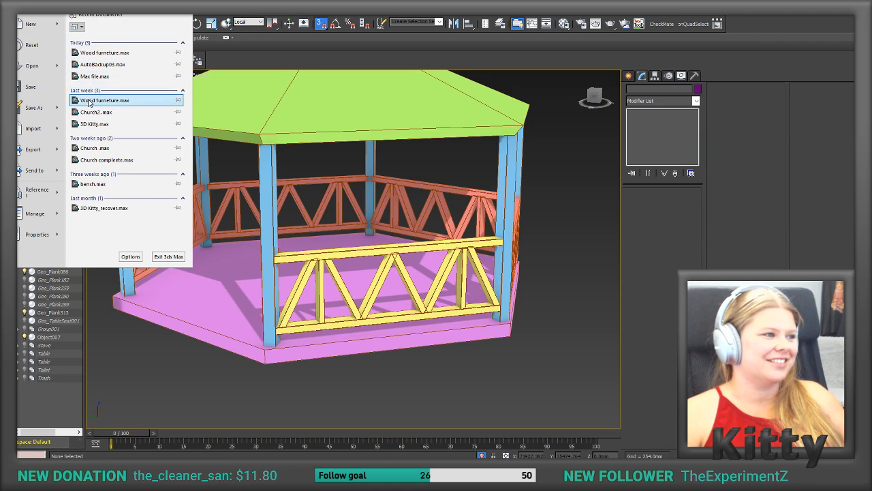
pyautogui.click(89, 69)
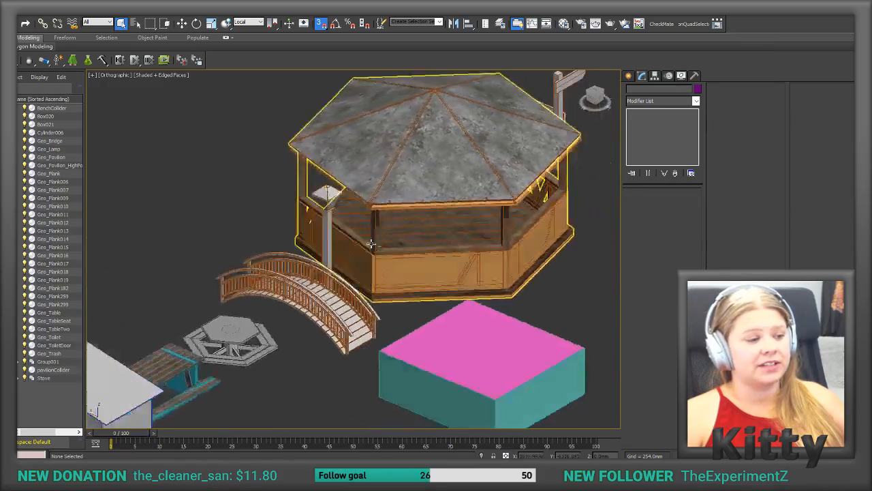
pyautogui.keyDown('alt'); pyautogui.moveTo(407, 283); pyautogui.dragTo(433, 275, button='middle'); pyautogui.keyUp('alt')
pyautogui.click(517, 235)
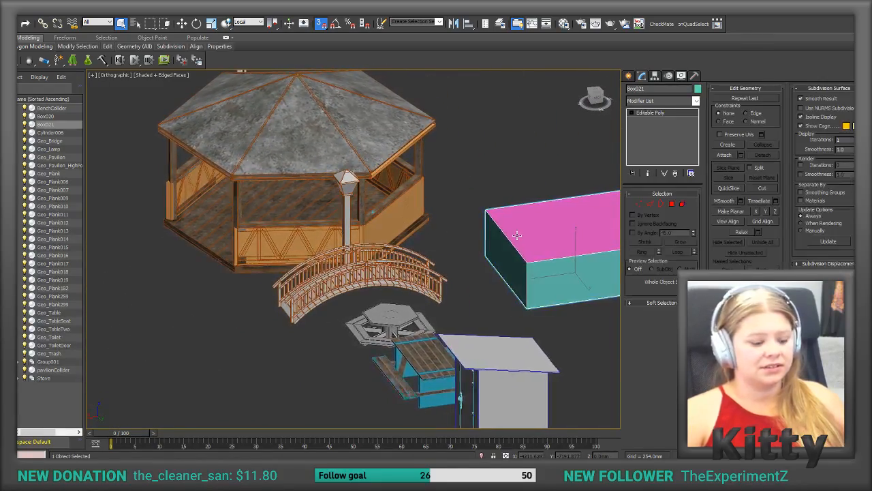
pyautogui.press('Delete')
pyautogui.moveTo(517, 235); pyautogui.dragTo(483, 232, button='middle')
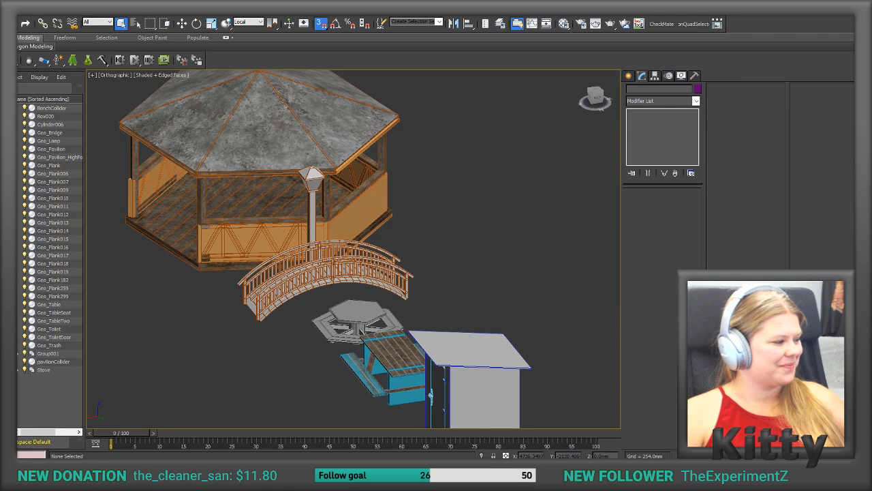
# Step: Switch to Unity to examine the lamp's head from above and below, and select the Light object
pyautogui.hotkey('alt', 'Tab')
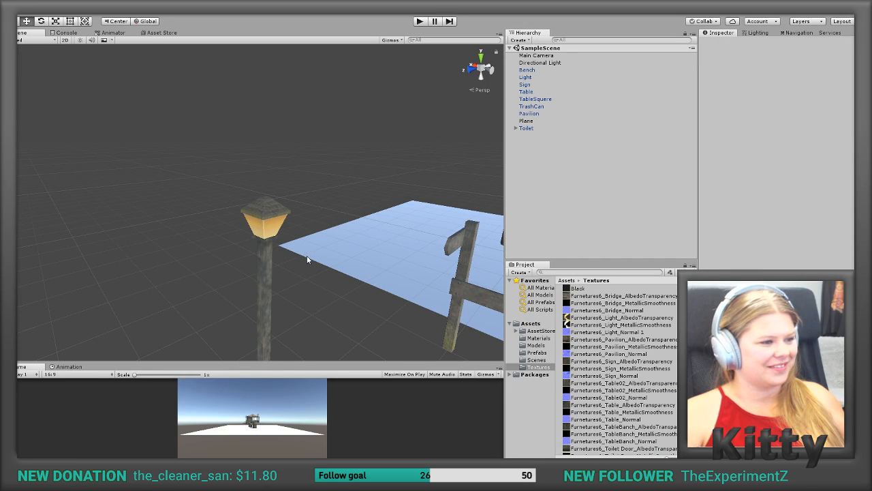
pyautogui.scroll(1, 307, 259)
pyautogui.scroll(4, 307, 258)
pyautogui.scroll(-2, 307, 259)
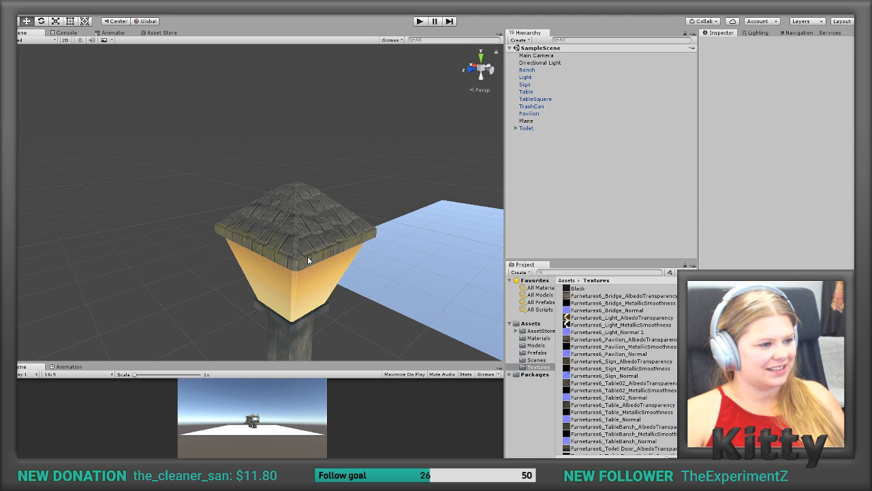
pyautogui.keyDown('alt'); pyautogui.moveTo(308, 257); pyautogui.dragTo(823, 162); pyautogui.keyUp('alt')
pyautogui.keyDown('alt'); pyautogui.moveTo(428, 222); pyautogui.dragTo(464, 147, button='middle'); pyautogui.keyUp('alt')
pyautogui.keyDown('alt'); pyautogui.moveTo(464, 146); pyautogui.dragTo(639, 120); pyautogui.keyUp('alt')
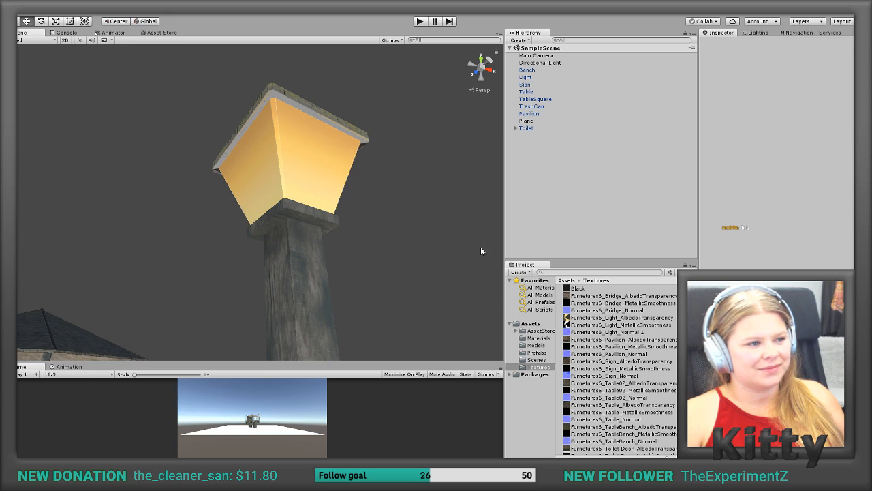
pyautogui.click(238, 148)
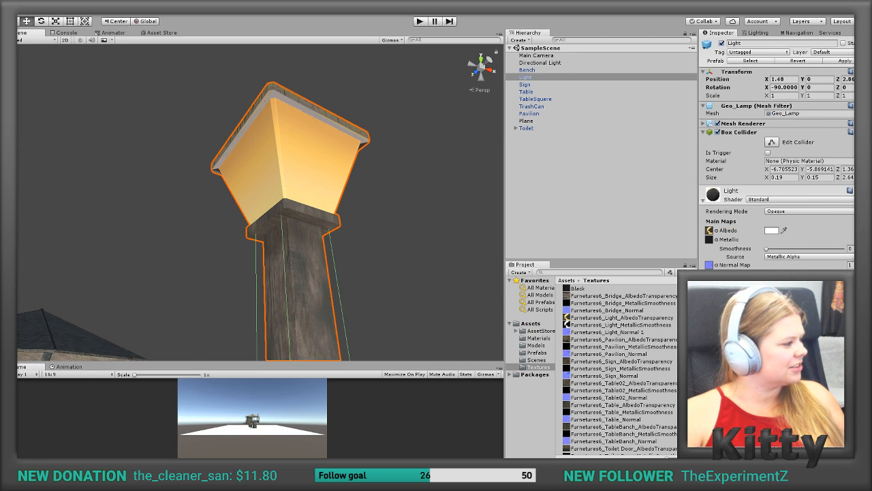
# Step: Switch to Photoshop and show the Uv light layer over the half-grey, half-wood square in Furnetures6_Light_AlbedoTransparency.png
pyautogui.hotkey('alt', 'Tab')
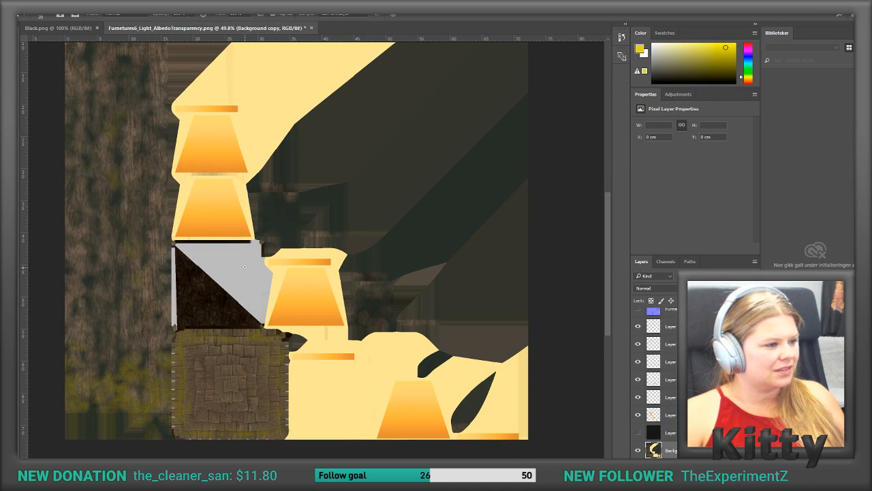
pyautogui.scroll(1, 202, 311)
pyautogui.scroll(-1, 203, 310)
pyautogui.keyDown('alt'); pyautogui.scroll(3, 203, 311); pyautogui.keyUp('alt')
pyautogui.keyDown('alt'); pyautogui.scroll(3, 202, 310); pyautogui.keyUp('alt')
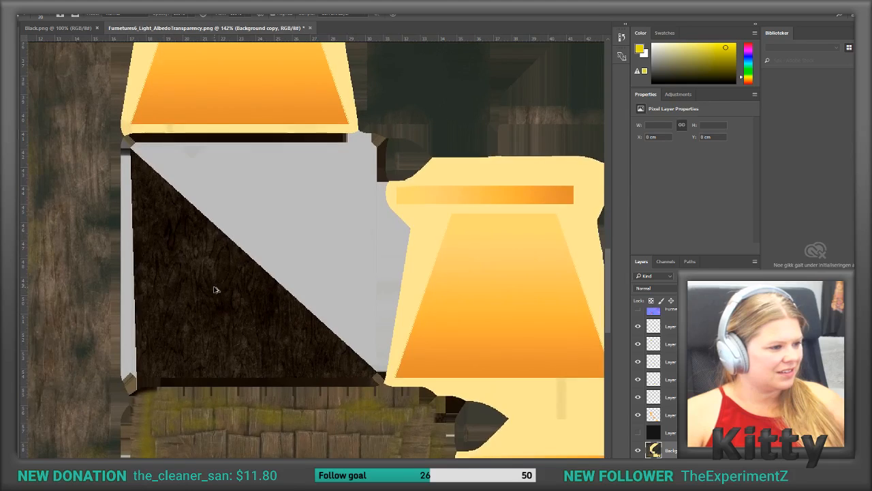
pyautogui.scroll(2, 636, 340)
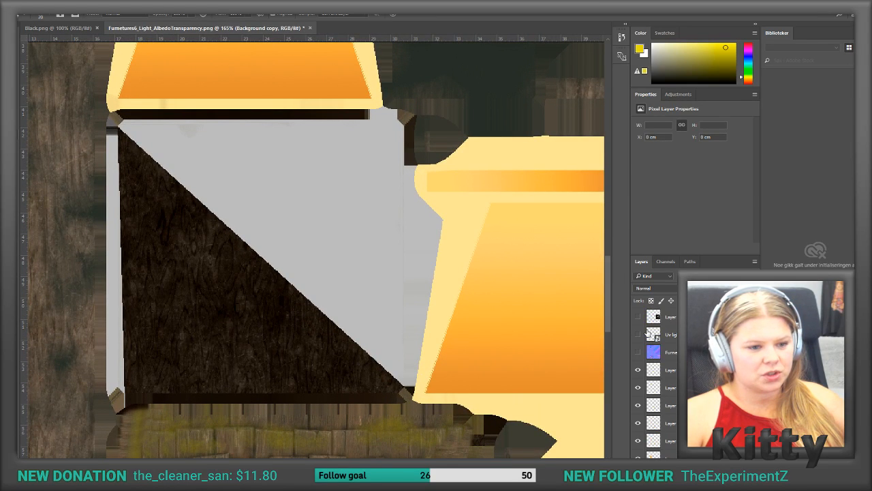
pyautogui.click(639, 336)
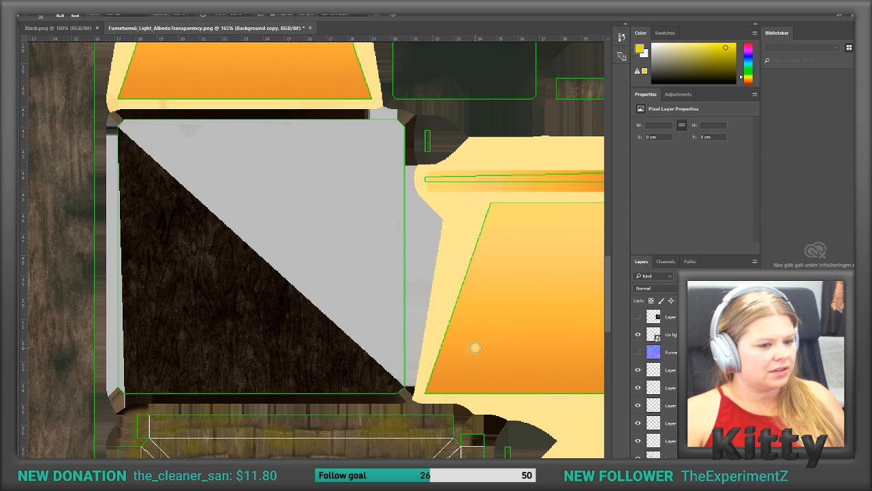
# Step: Select the half-grey square's UV island on the Uv light layer, and copy that area of Background copy to a new layer
pyautogui.click(17, 75)
pyautogui.click(653, 336)
pyautogui.click(289, 312)
pyautogui.scroll(-3, 668, 428)
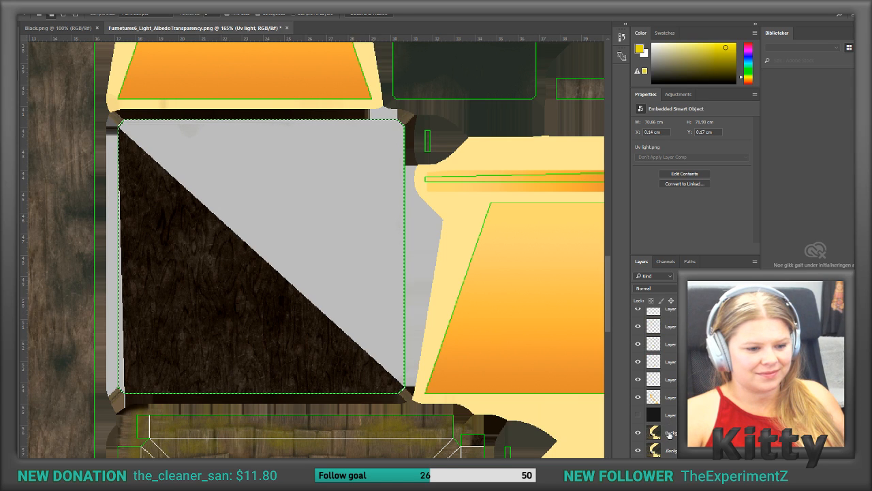
pyautogui.click(669, 434)
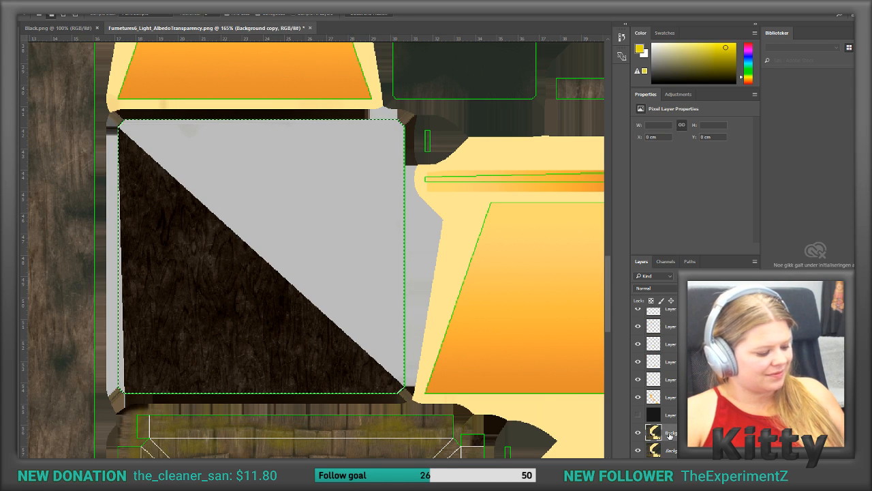
pyautogui.hotkey('ctrl', 'j')
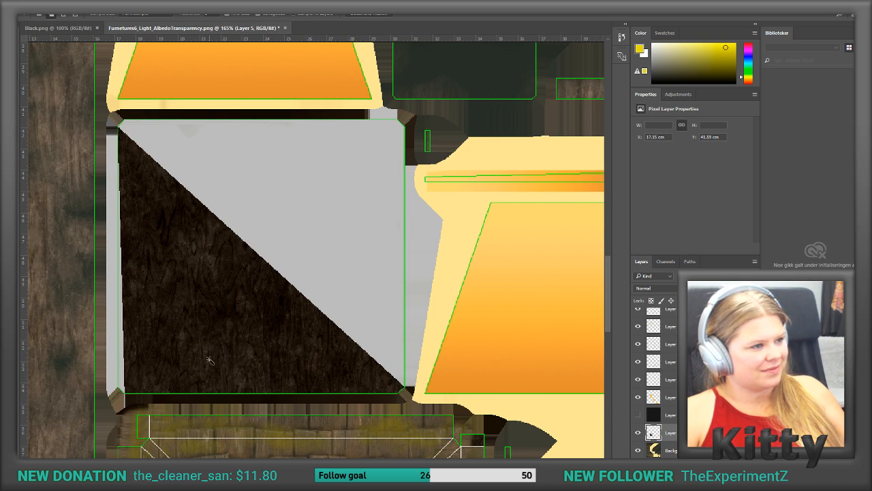
# Step: Flip the copied square both horizontally and vertically so its wood half covers the grey area, and apply the transformation
pyautogui.hotkey('ctrl', 't')
pyautogui.rightClick(211, 278)
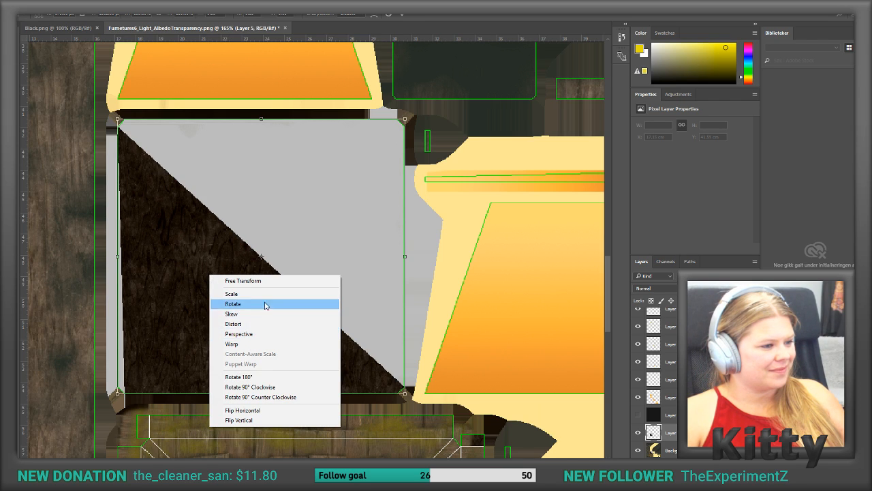
pyautogui.click(259, 410)
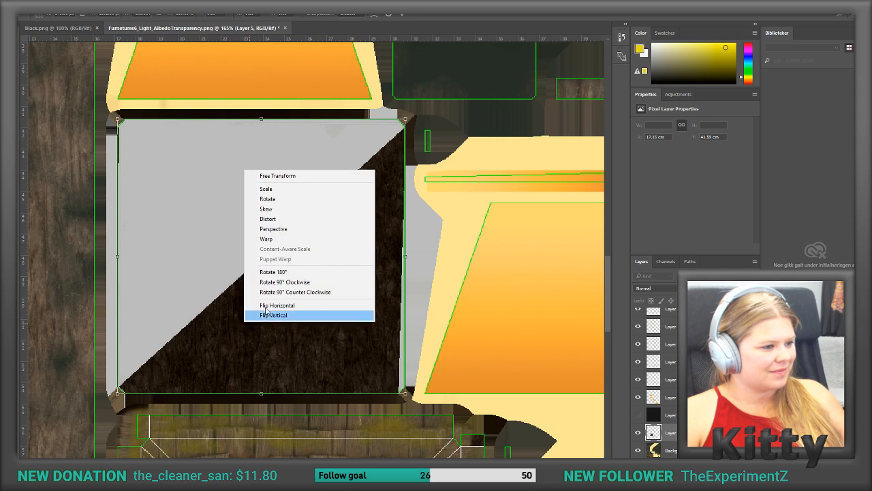
pyautogui.click(276, 306)
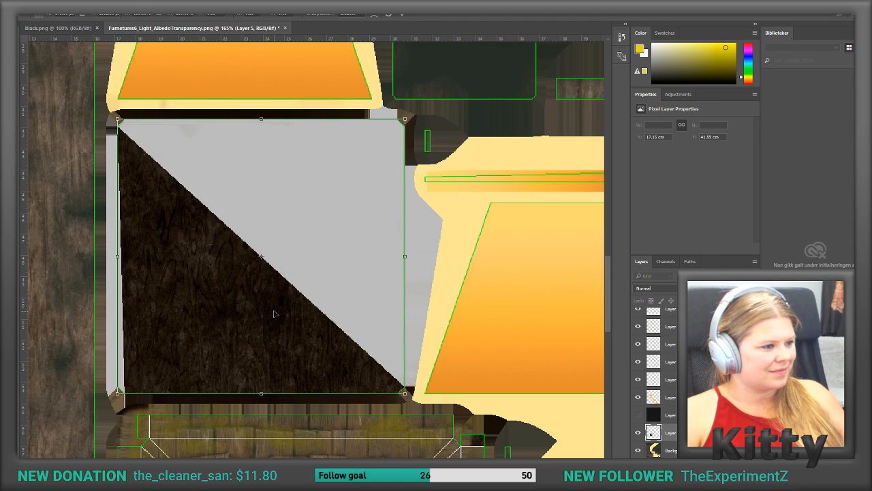
pyautogui.rightClick(274, 314)
pyautogui.click(300, 448)
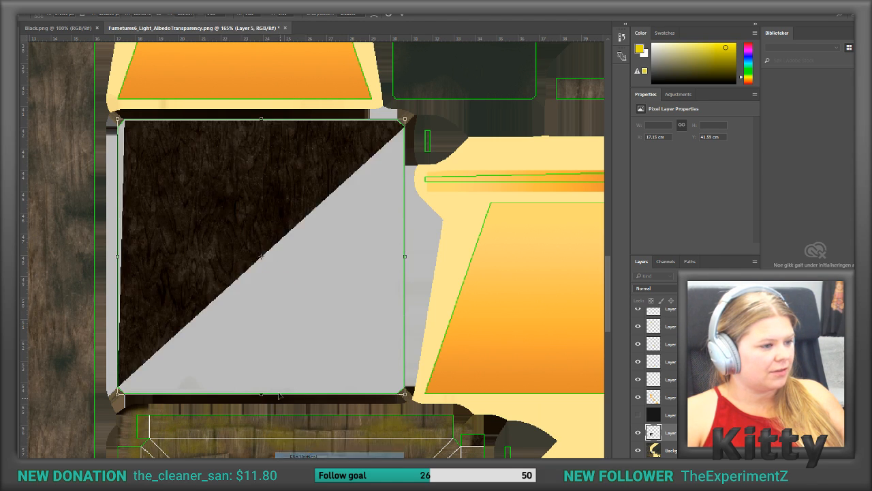
pyautogui.rightClick(238, 299)
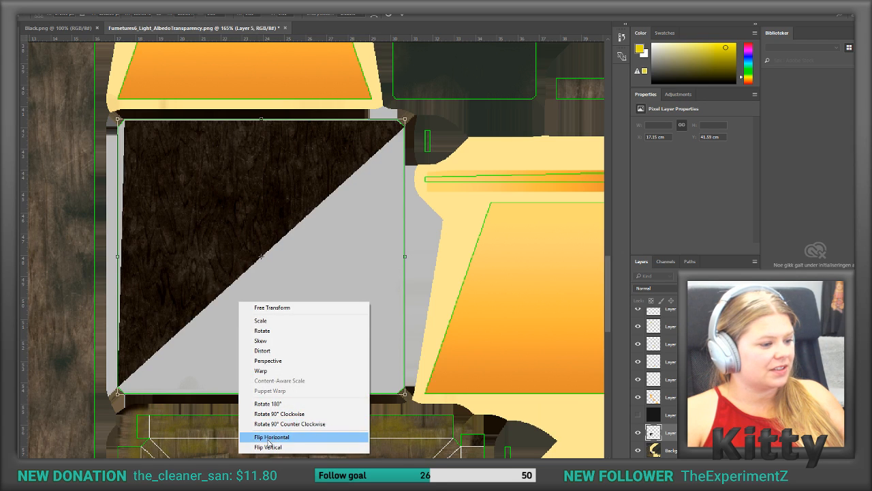
pyautogui.click(269, 437)
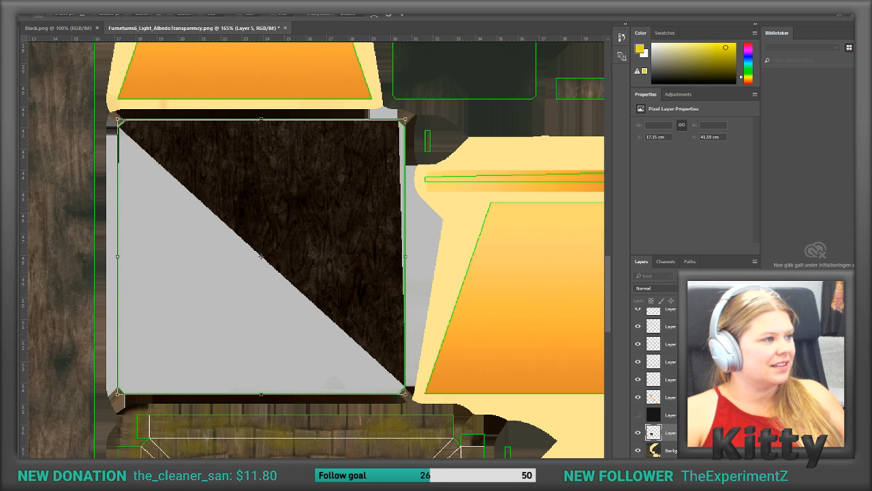
pyautogui.click(10, 76)
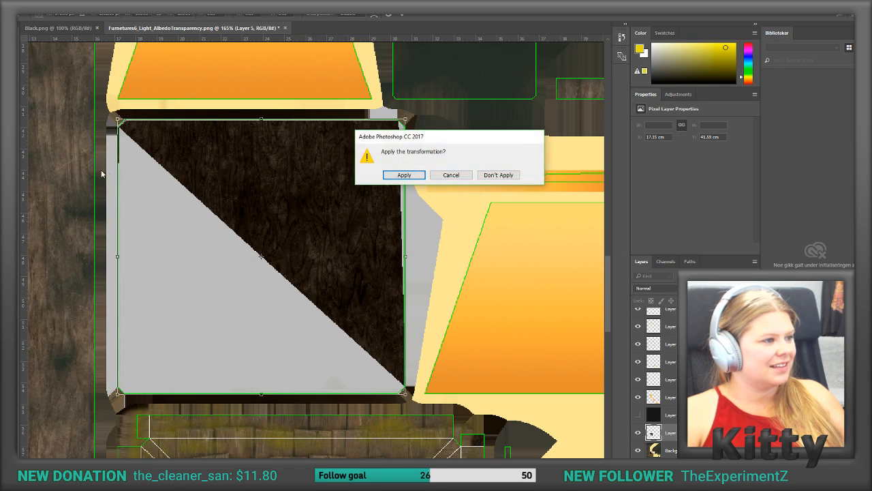
pyautogui.click(403, 177)
# Step: Select the grey triangle on the flipped square's layer with the Magic Wand, delete it to reveal the wood beneath, and deselect
pyautogui.click(214, 266)
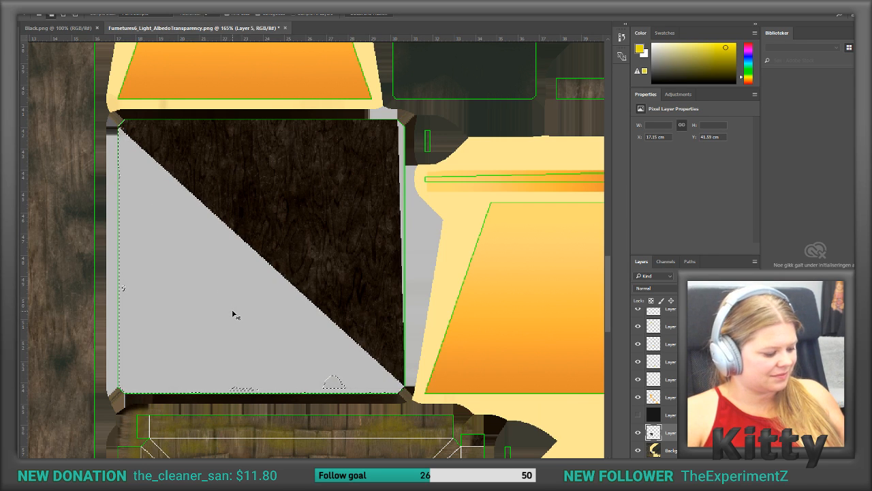
pyautogui.hotkey('ctrl', 'd')
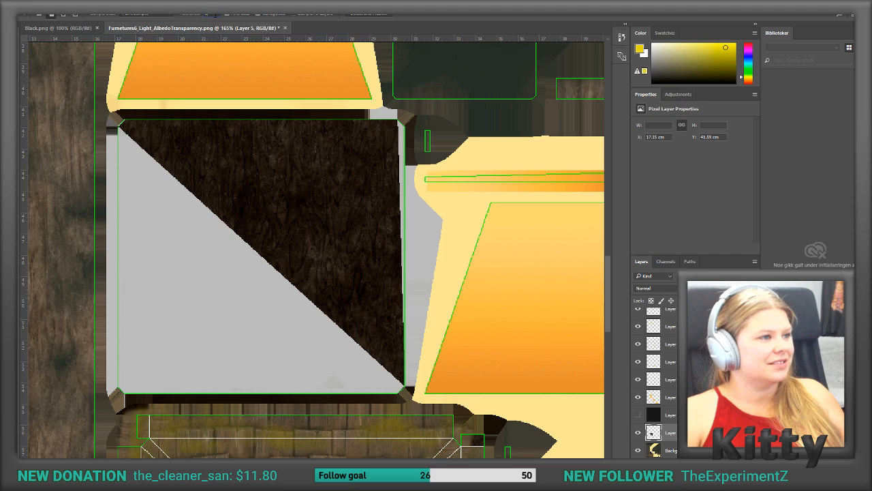
pyautogui.click(156, 212)
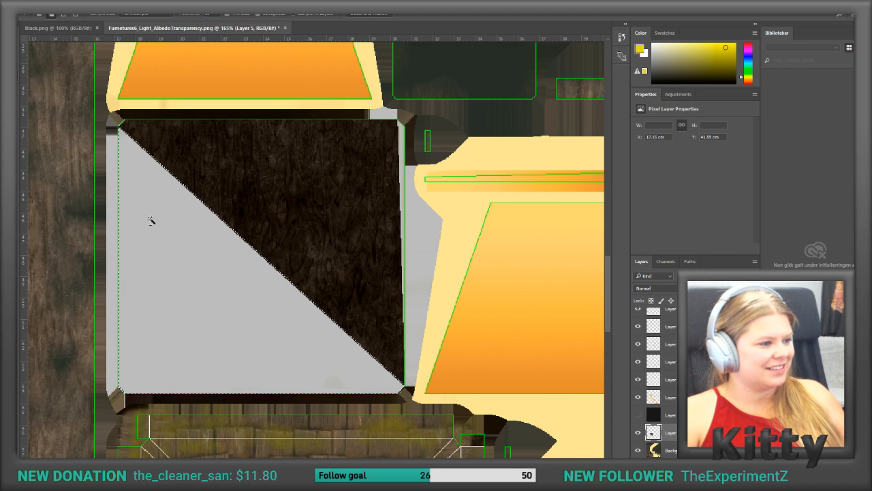
pyautogui.press('Delete')
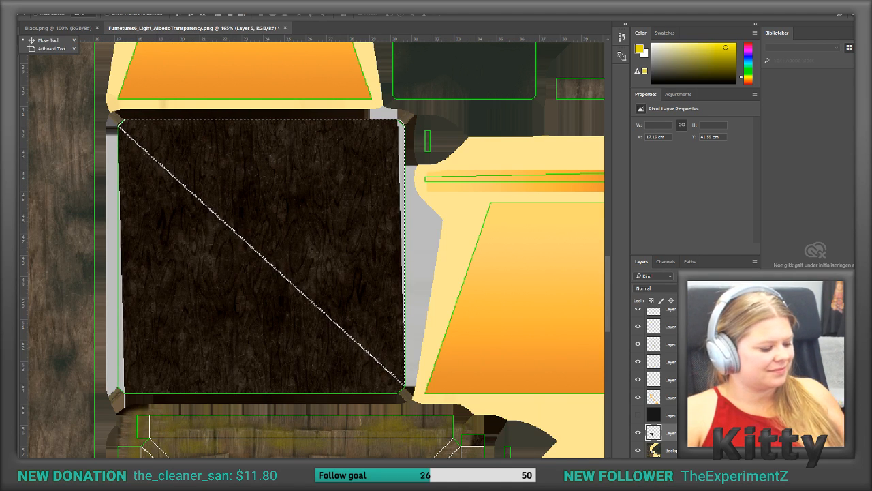
pyautogui.hotkey('ctrl', 'd')
# Step: Select the flipped square's layer together with Background copy and merge the two layers
pyautogui.moveTo(171, 232); pyautogui.dragTo(171, 230)
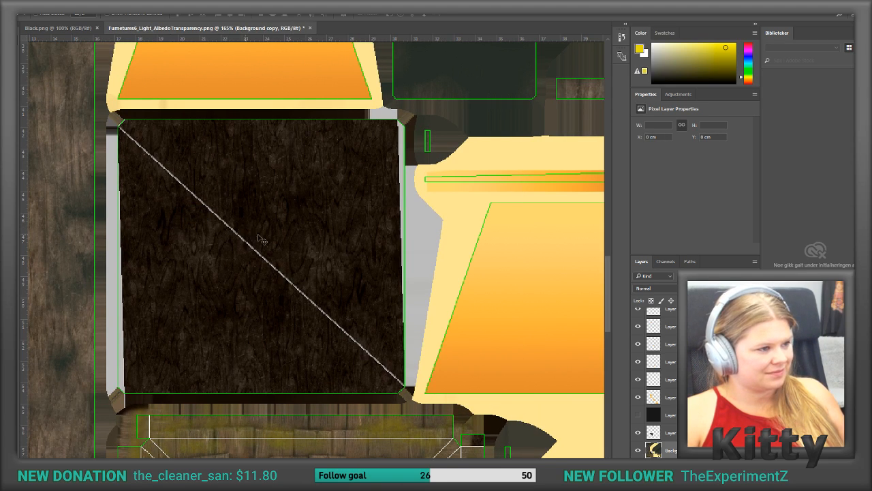
pyautogui.click(334, 224)
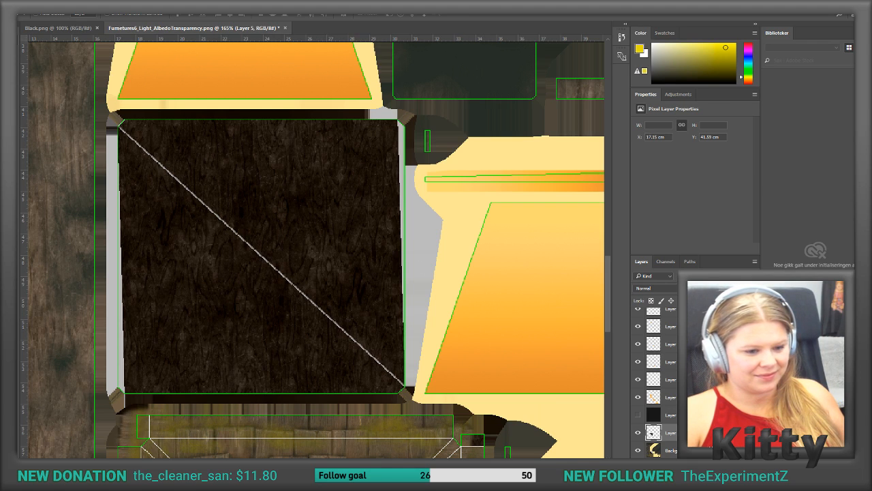
pyautogui.keyDown('shift'); pyautogui.click(711, 451); pyautogui.keyUp('shift')
pyautogui.rightClick(711, 449)
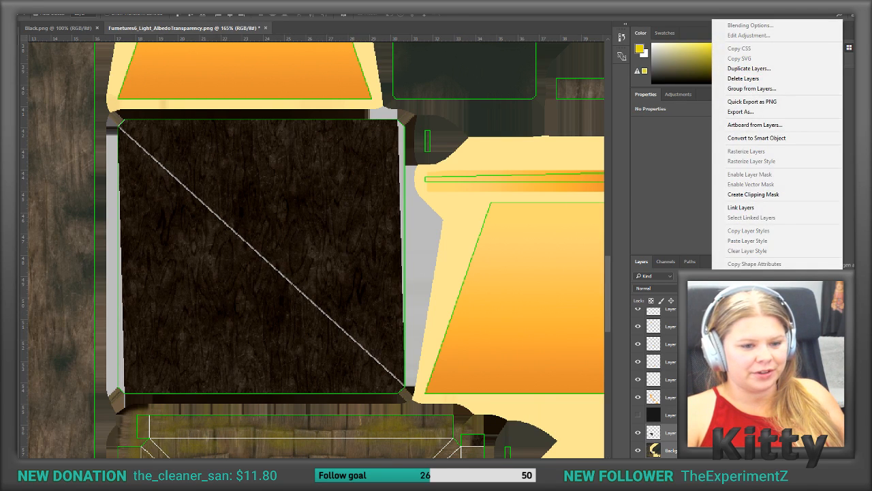
pyautogui.click(743, 310)
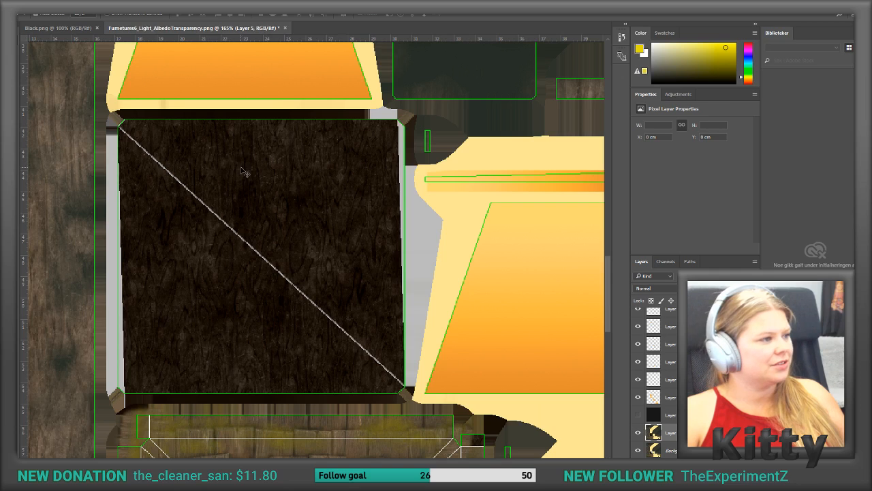
# Step: Clone-stamp nearby wood texture over the light diagonal seam across the whole dark wood square
pyautogui.click(10, 135)
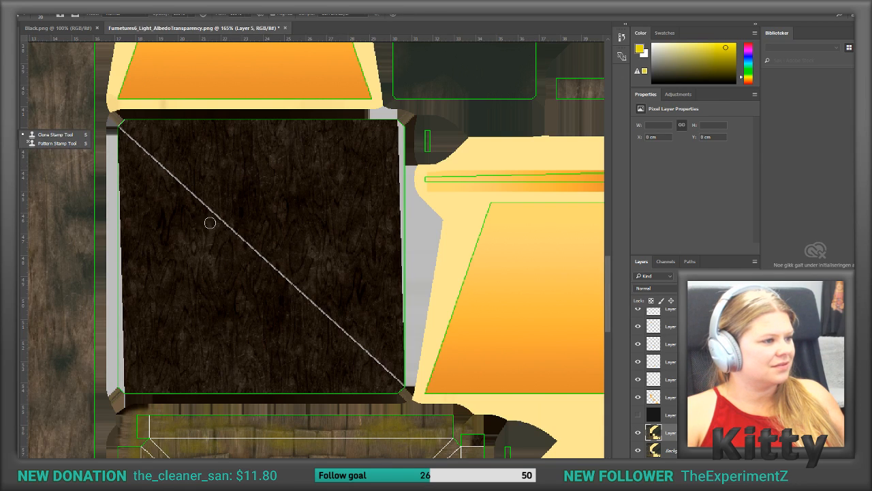
pyautogui.keyDown('alt'); pyautogui.click(186, 233); pyautogui.keyUp('alt')
pyautogui.moveTo(195, 201)
pyautogui.mouseDown()
pyautogui.moveTo(165, 171)
pyautogui.moveTo(171, 189)
pyautogui.moveTo(128, 135)
pyautogui.mouseUp()
pyautogui.keyDown('alt'); pyautogui.click(128, 167); pyautogui.keyUp('alt')
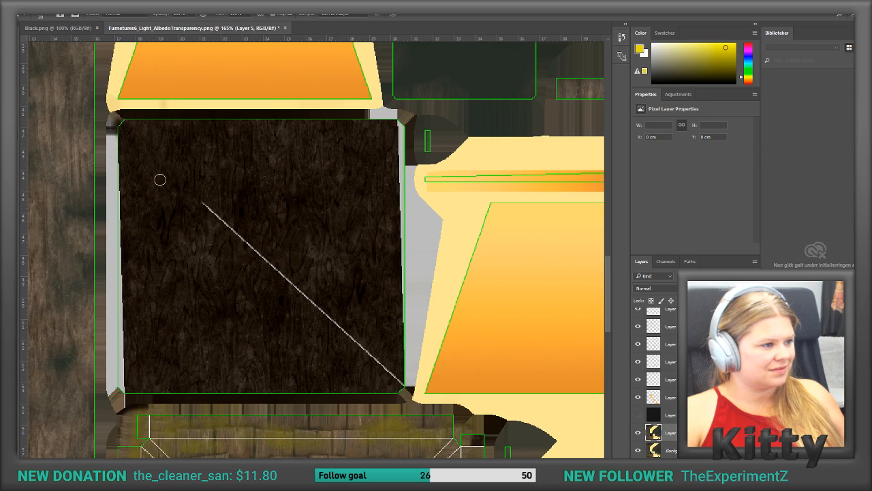
pyautogui.moveTo(198, 197)
pyautogui.mouseDown()
pyautogui.moveTo(211, 233)
pyautogui.moveTo(199, 196)
pyautogui.moveTo(243, 228)
pyautogui.moveTo(246, 243)
pyautogui.moveTo(362, 343)
pyautogui.moveTo(345, 327)
pyautogui.moveTo(389, 379)
pyautogui.moveTo(395, 375)
pyautogui.moveTo(385, 374)
pyautogui.mouseUp()
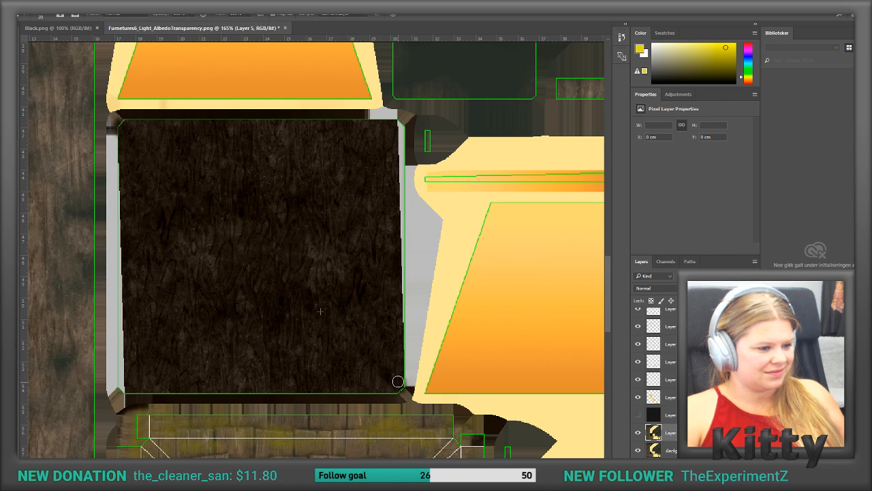
# Step: Hide the Uv light layer and save the texture as a PNG over Furnetures6_Light_AlbedoTransparency.png in the Texture folder
pyautogui.scroll(3, 661, 346)
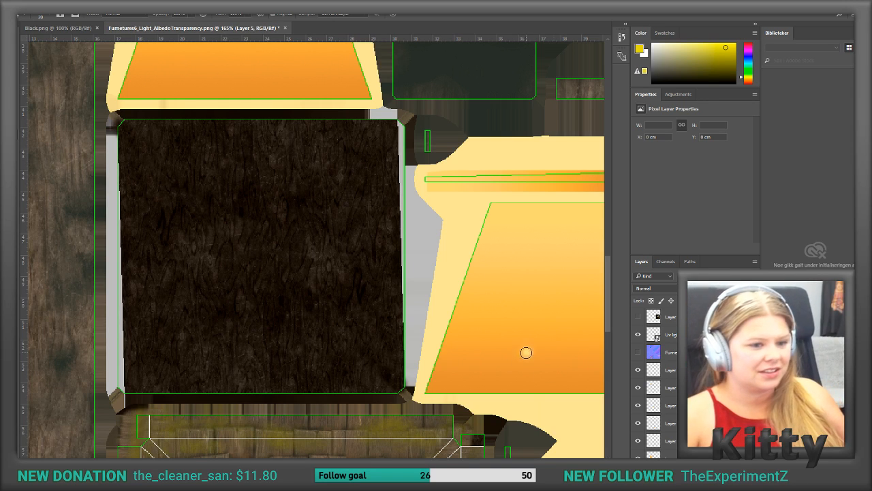
pyautogui.click(638, 337)
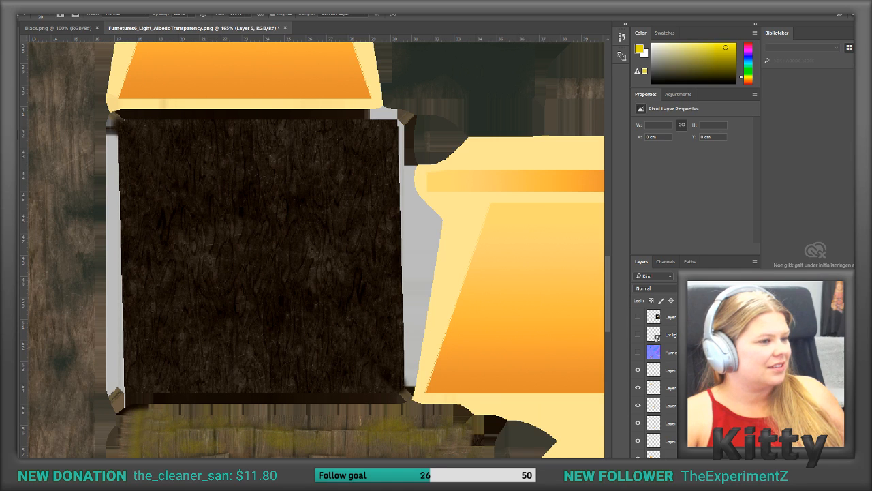
pyautogui.click(27, 6)
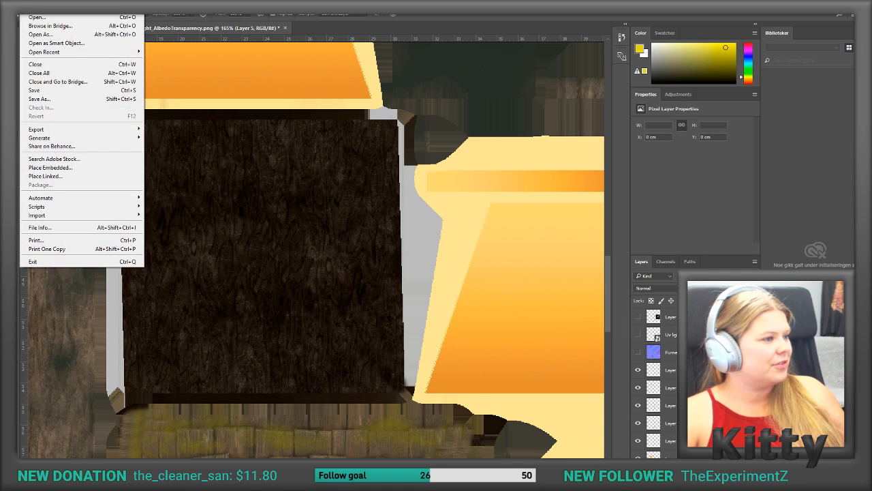
pyautogui.click(55, 101)
pyautogui.click(193, 333)
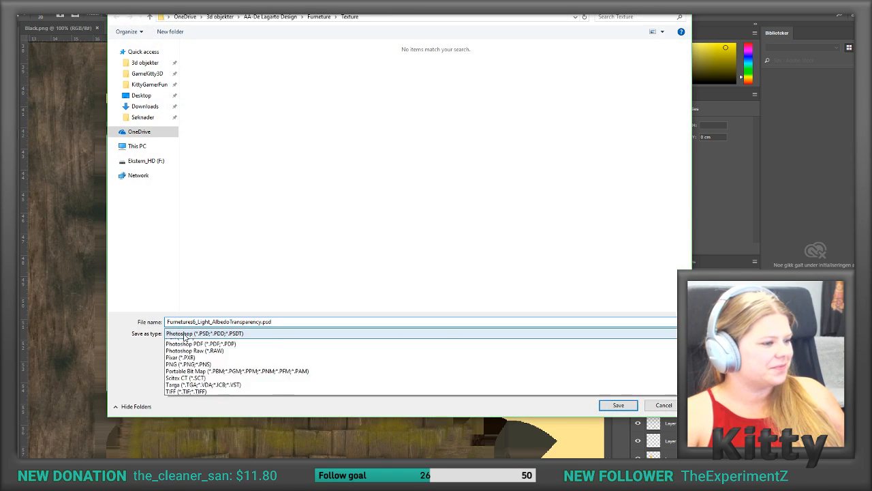
pyautogui.click(198, 451)
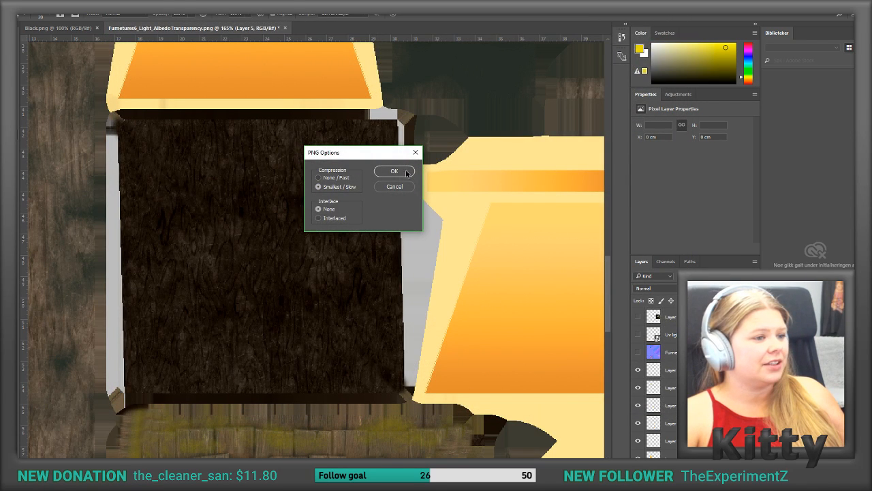
pyautogui.click(406, 173)
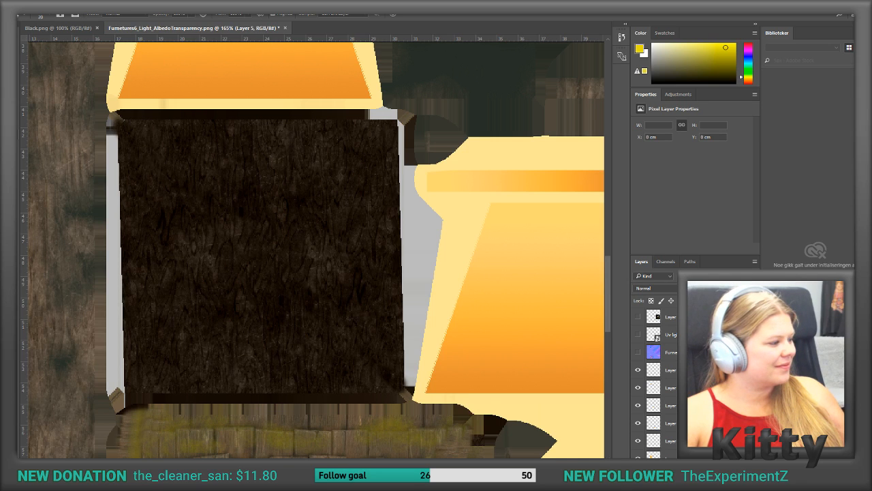
# Step: Switch to Unity, delete Furnetures6_Light_AlbedoTransparency from the Textures folder, and import the newly saved version in its place
pyautogui.hotkey('alt', 'Tab')
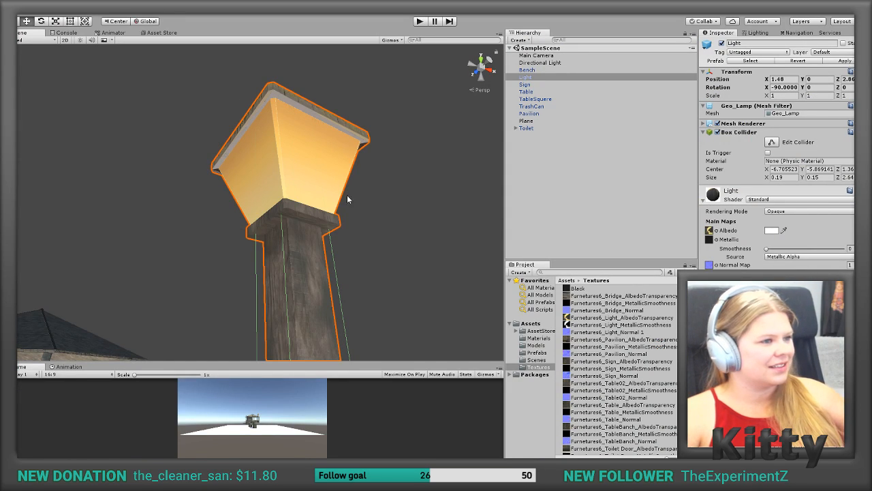
pyautogui.scroll(4, 470, 232)
pyautogui.scroll(-4, 406, 224)
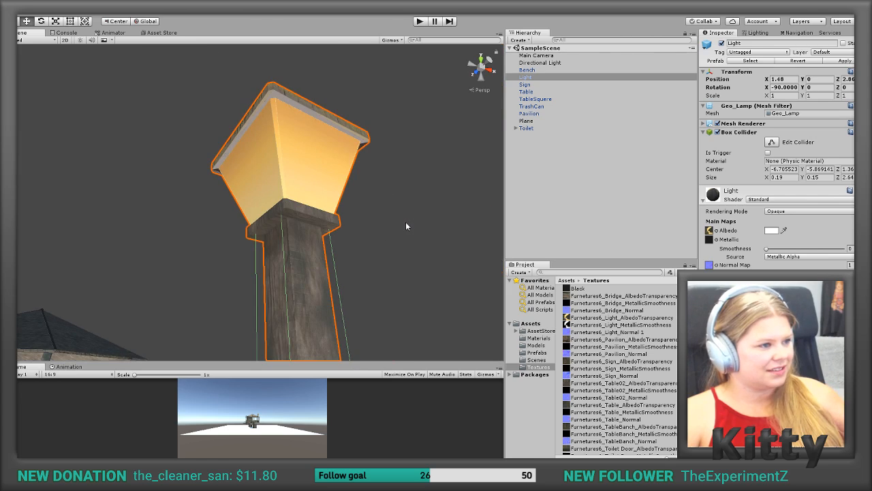
pyautogui.keyDown('alt'); pyautogui.moveTo(418, 199); pyautogui.dragTo(409, 219); pyautogui.keyUp('alt')
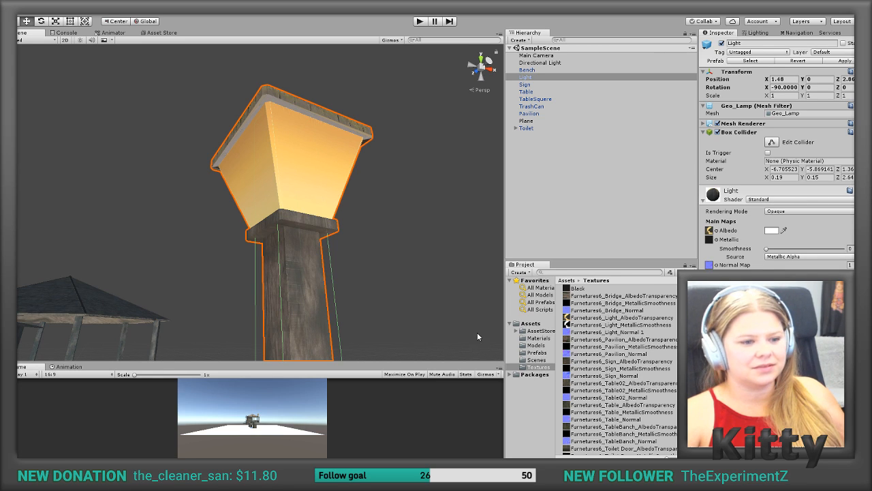
pyautogui.click(584, 318)
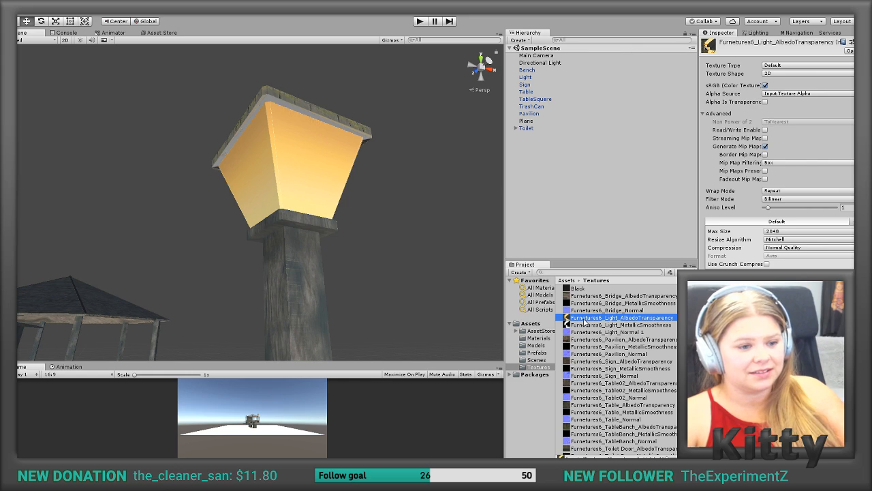
pyautogui.rightClick(584, 320)
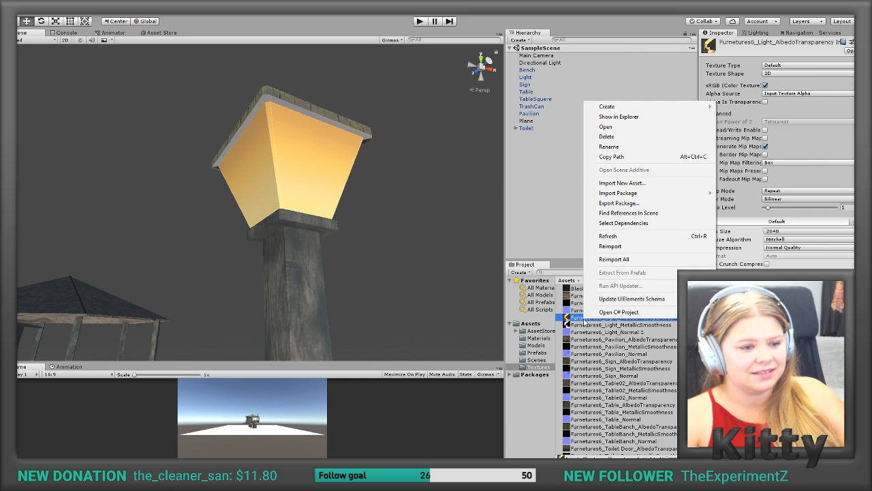
pyautogui.click(640, 138)
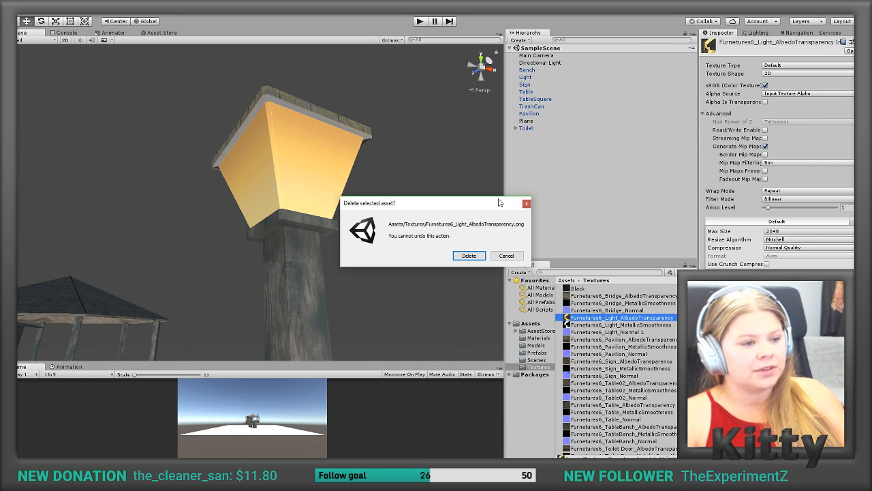
pyautogui.click(467, 256)
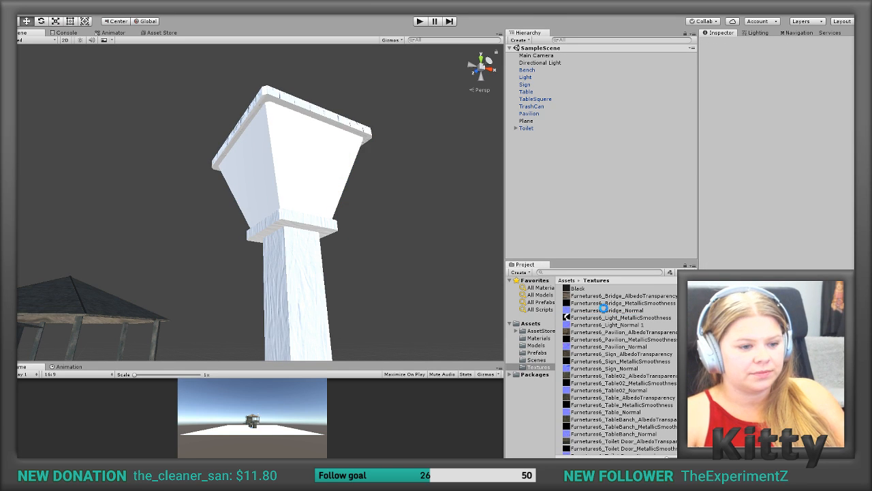
pyautogui.moveTo(603, 308); pyautogui.dragTo(593, 312)
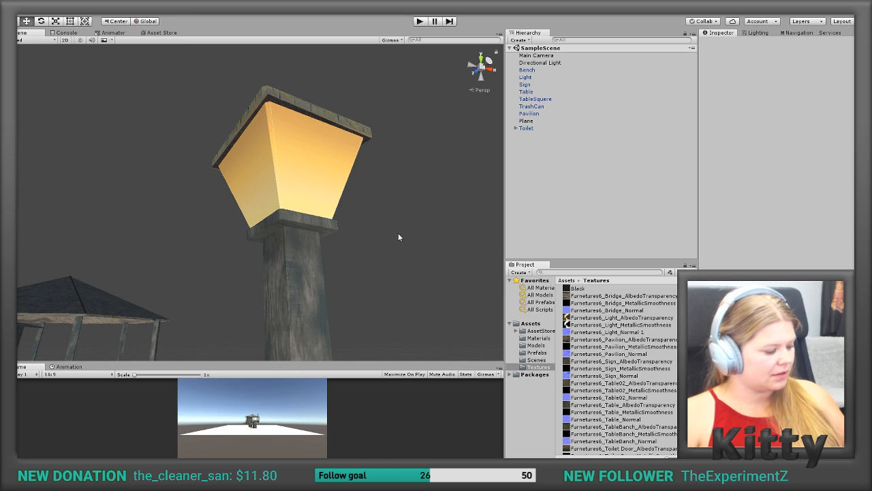
# Step: Examine the retextured lamp up close from below and from farther away beside the other furniture
pyautogui.scroll(5, 396, 227)
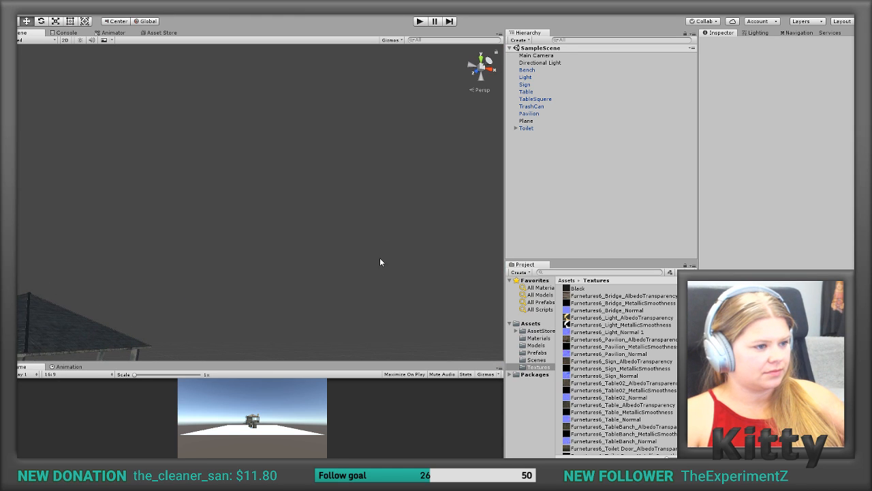
pyautogui.scroll(-5, 381, 261)
pyautogui.moveTo(389, 222)
pyautogui.keyDown('alt'); pyautogui.mouseDown()
pyautogui.moveTo(375, 308)
pyautogui.moveTo(181, 185)
pyautogui.moveTo(35, 176)
pyautogui.moveTo(13, 218)
pyautogui.moveTo(5, 321)
pyautogui.moveTo(4, 205)
pyautogui.moveTo(82, 286)
pyautogui.moveTo(331, 306)
pyautogui.moveTo(392, 207)
pyautogui.mouseUp(); pyautogui.keyUp('alt')
pyautogui.scroll(3, 308, 304)
pyautogui.scroll(-7, 308, 304)
pyautogui.scroll(-3, 307, 308)
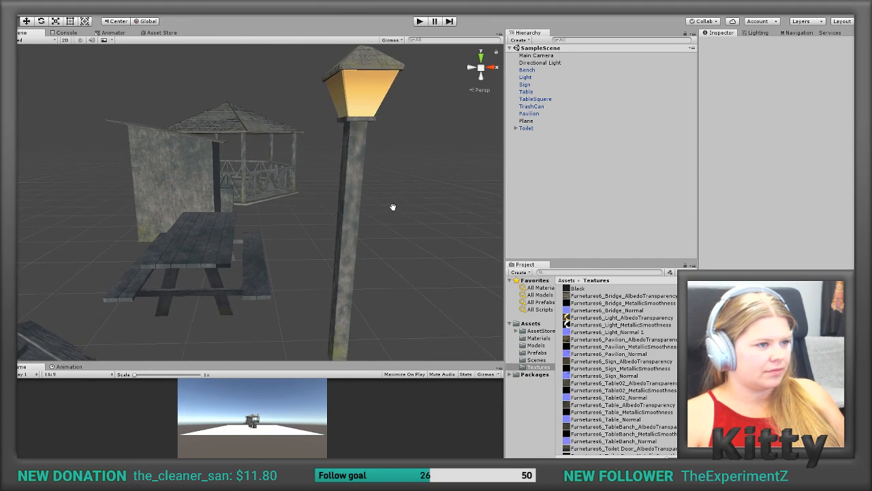
pyautogui.moveTo(392, 207); pyautogui.dragTo(389, 203, button='middle')
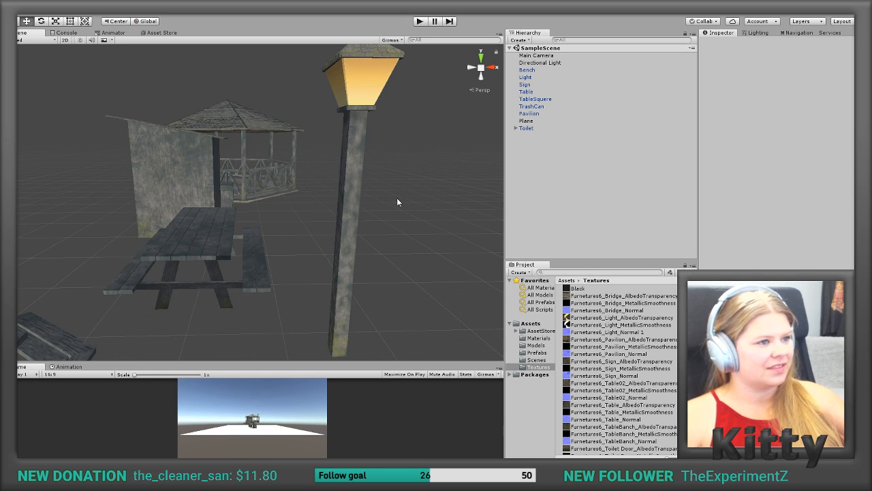
pyautogui.keyDown('alt'); pyautogui.moveTo(395, 199); pyautogui.dragTo(379, 214); pyautogui.keyUp('alt')
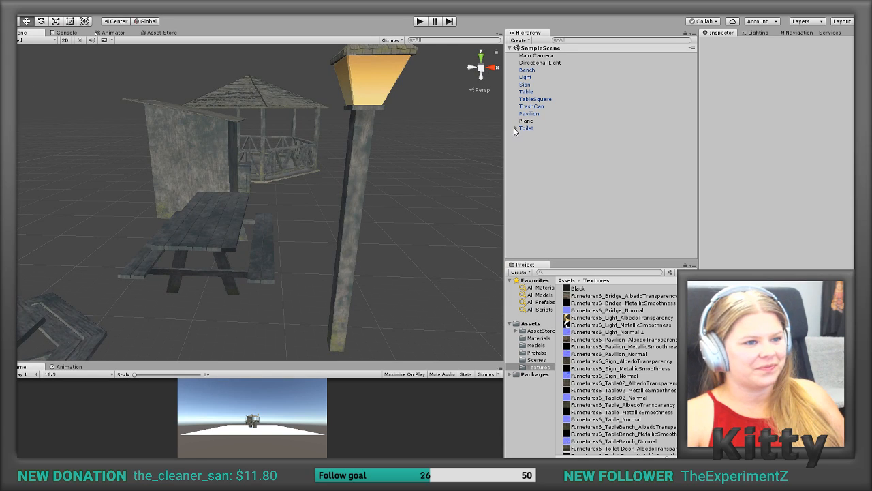
# Step: Set the Sign object's Y and Z positions to 0
pyautogui.click(526, 84)
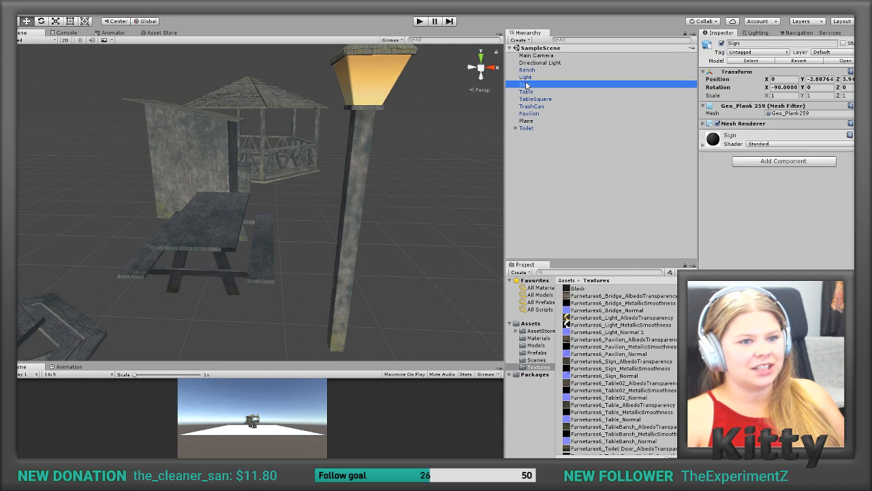
pyautogui.click(809, 78)
pyautogui.write('0')
pyautogui.press('Tab')
pyautogui.write('0')
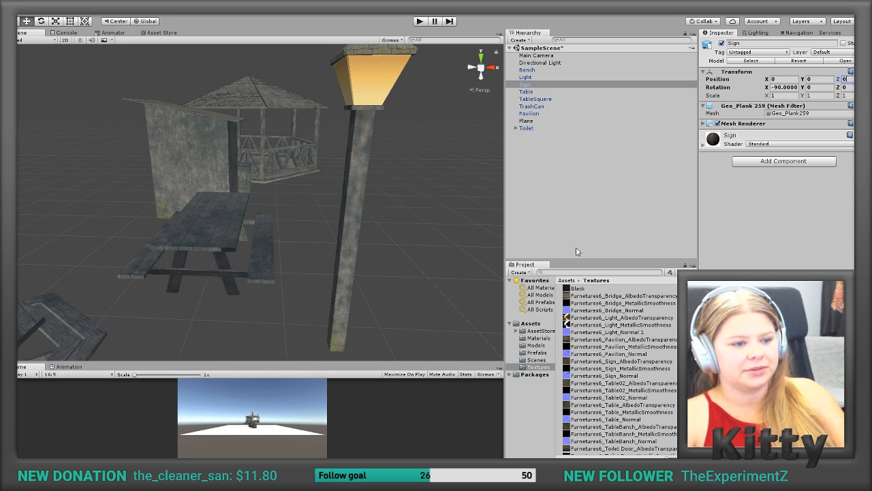
# Step: Delete the Light prefab from the Prefabs folder and recreate it there from the scene's Light object
pyautogui.click(531, 353)
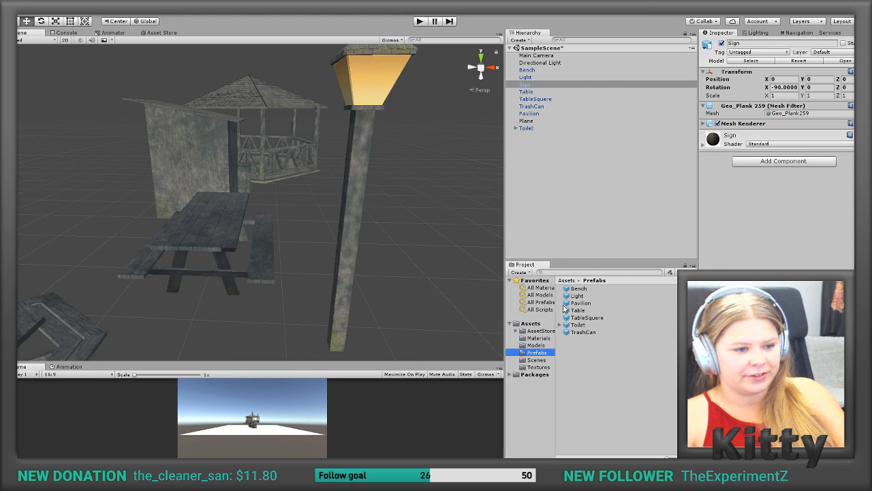
pyautogui.click(577, 295)
pyautogui.press('Delete')
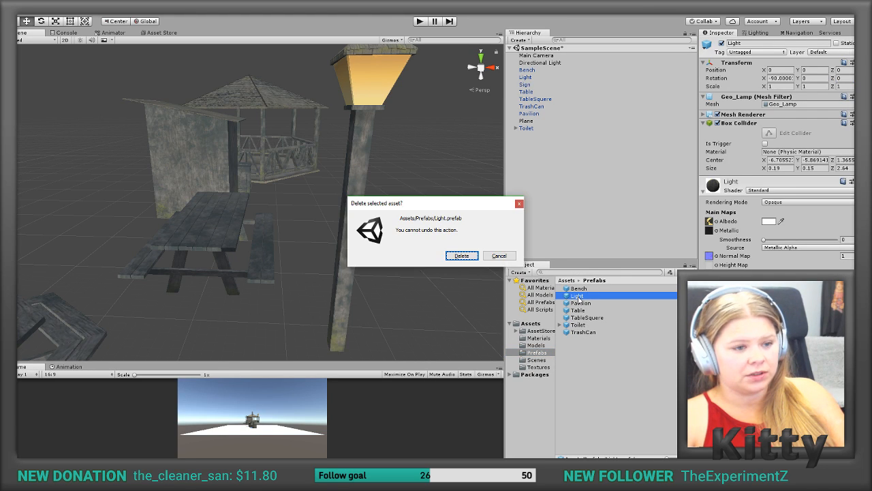
pyautogui.click(469, 257)
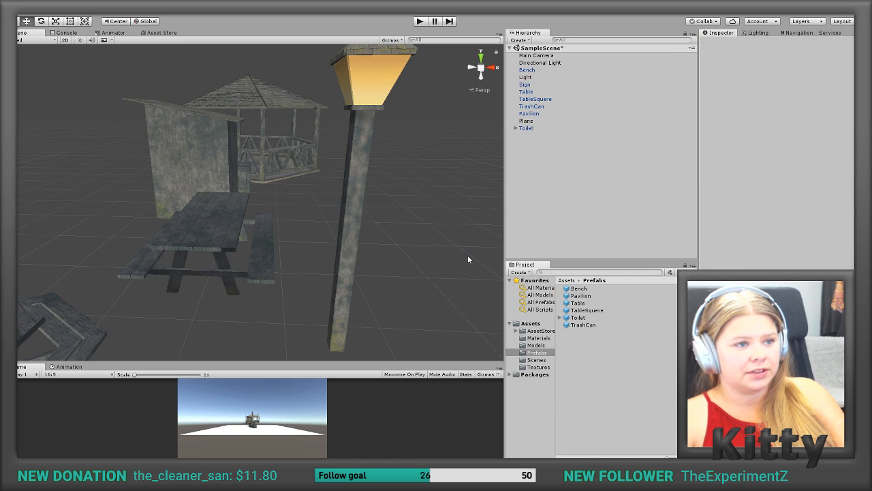
pyautogui.moveTo(529, 77); pyautogui.dragTo(577, 348)
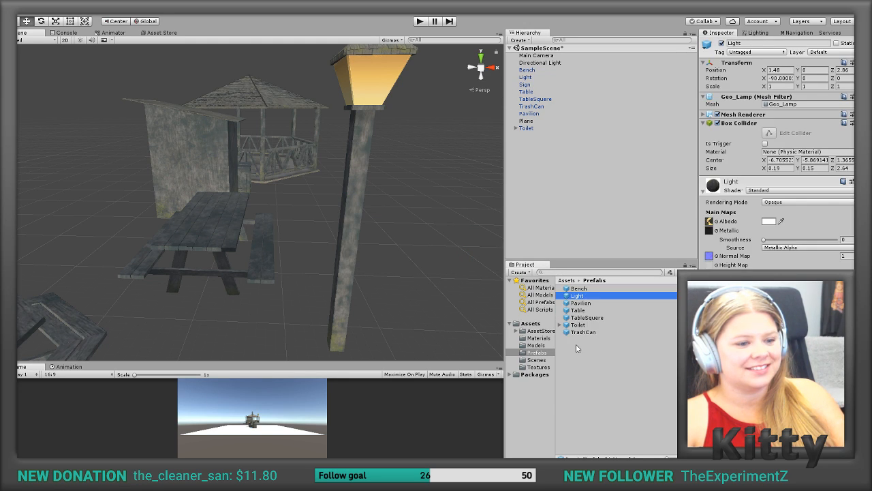
# Step: Move the Bench along the Z axis off the plane to about Z 6.37, beside the other furniture
pyautogui.click(412, 281)
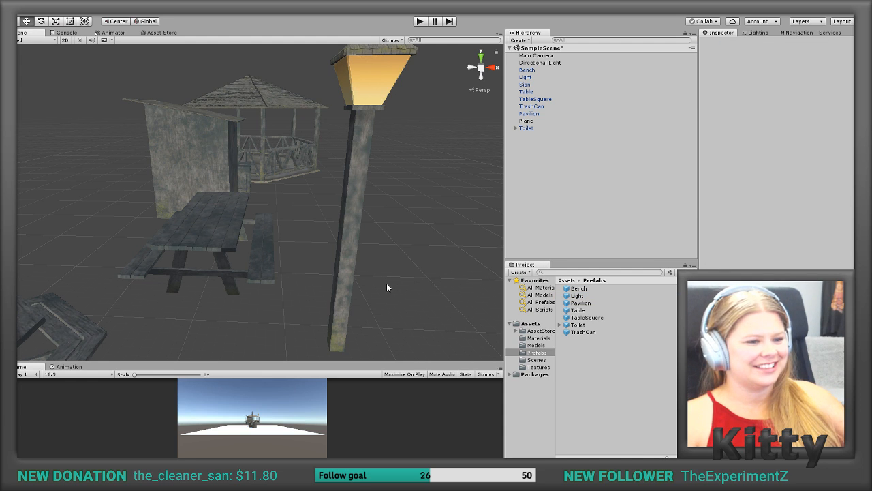
pyautogui.keyDown('alt'); pyautogui.moveTo(364, 284); pyautogui.dragTo(573, 296); pyautogui.keyUp('alt')
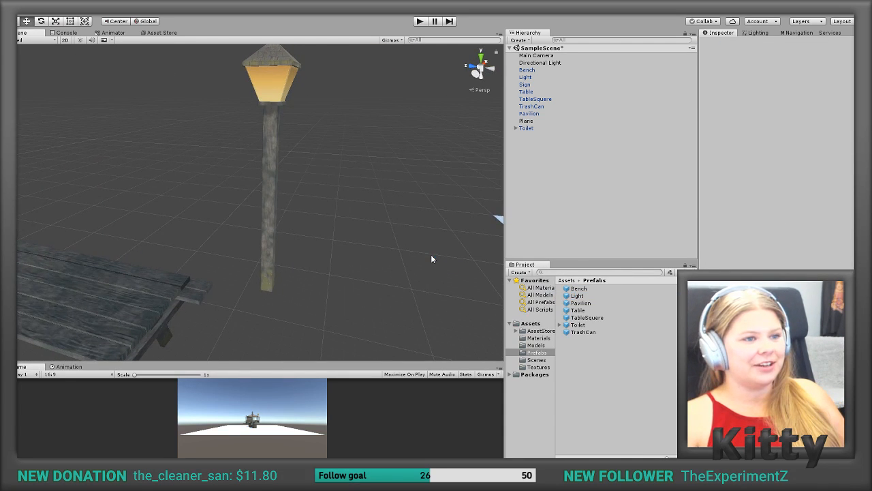
pyautogui.scroll(2, 430, 259)
pyautogui.scroll(-8, 430, 259)
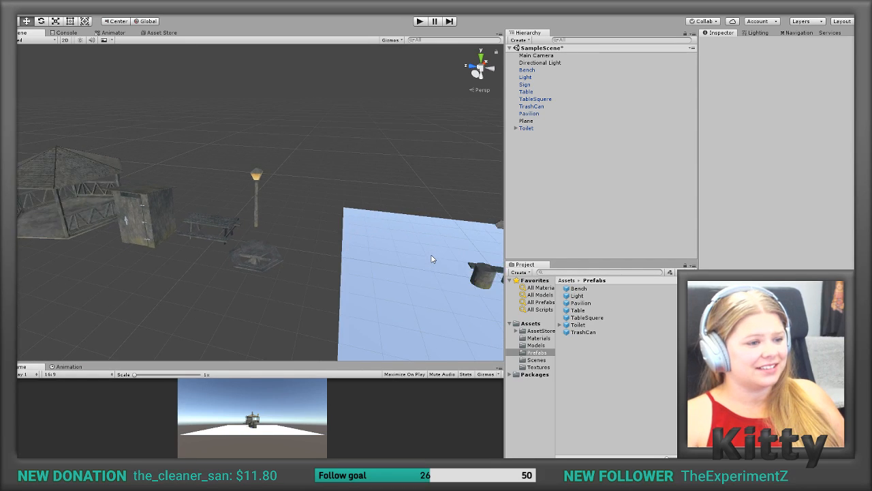
pyautogui.scroll(-4, 431, 258)
pyautogui.scroll(2, 431, 256)
pyautogui.moveTo(431, 254); pyautogui.dragTo(293, 240, button='middle')
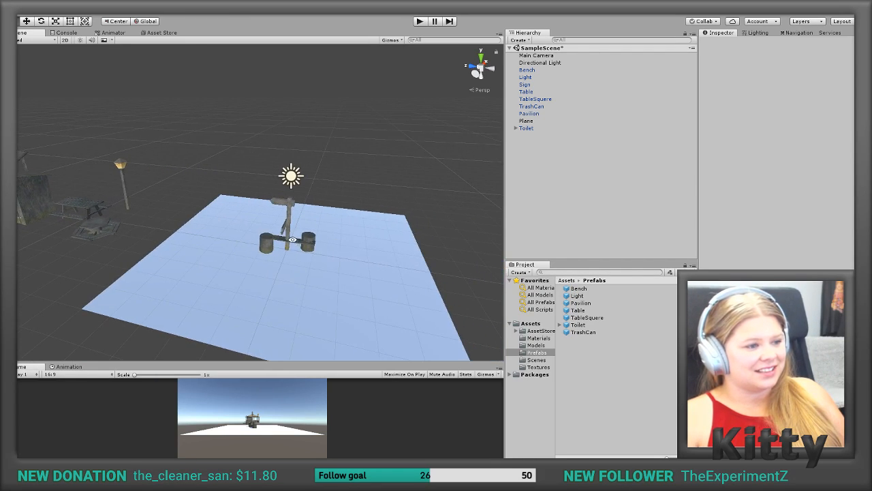
pyautogui.click(264, 242)
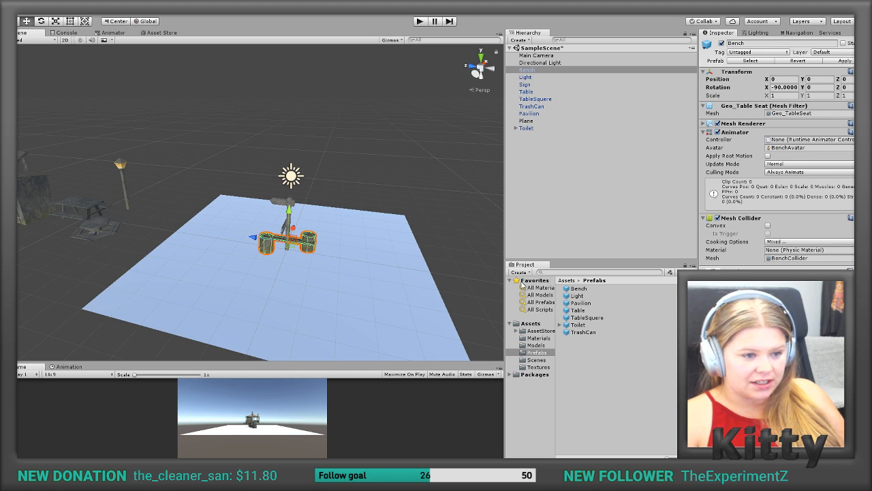
pyautogui.moveTo(253, 238); pyautogui.dragTo(99, 214)
pyautogui.moveTo(99, 211); pyautogui.dragTo(334, 238, button='middle')
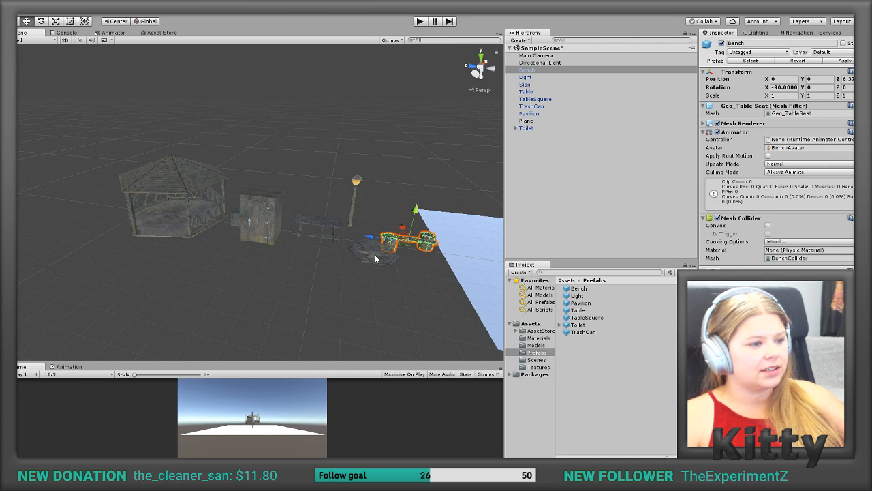
pyautogui.moveTo(423, 238); pyautogui.dragTo(308, 252, button='middle')
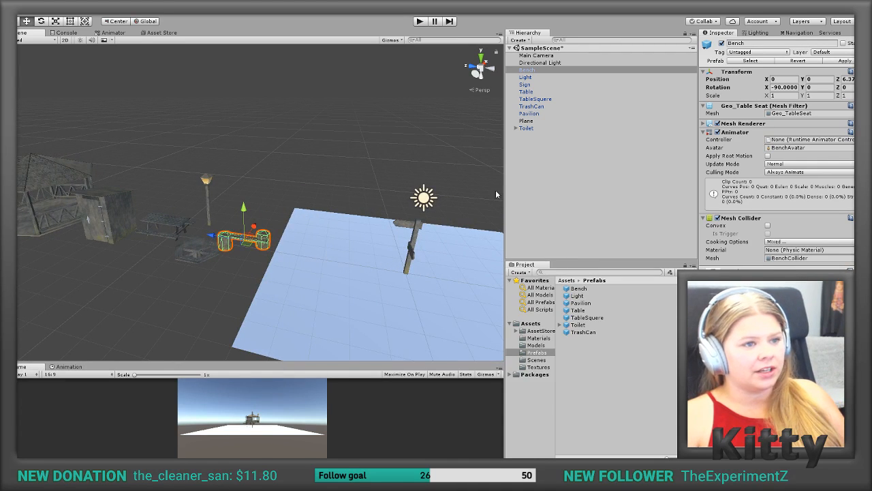
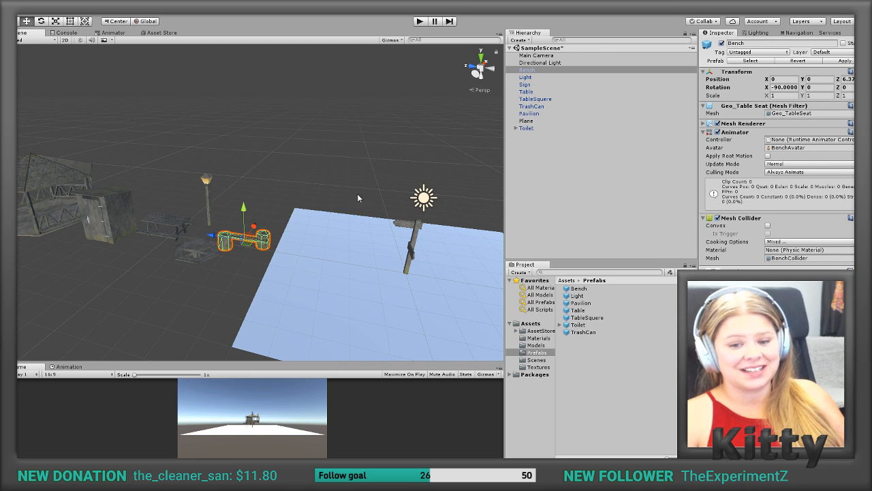
# Step: Add a Box Collider component to the Sign object
pyautogui.moveTo(373, 172); pyautogui.dragTo(259, 139, button='middle')
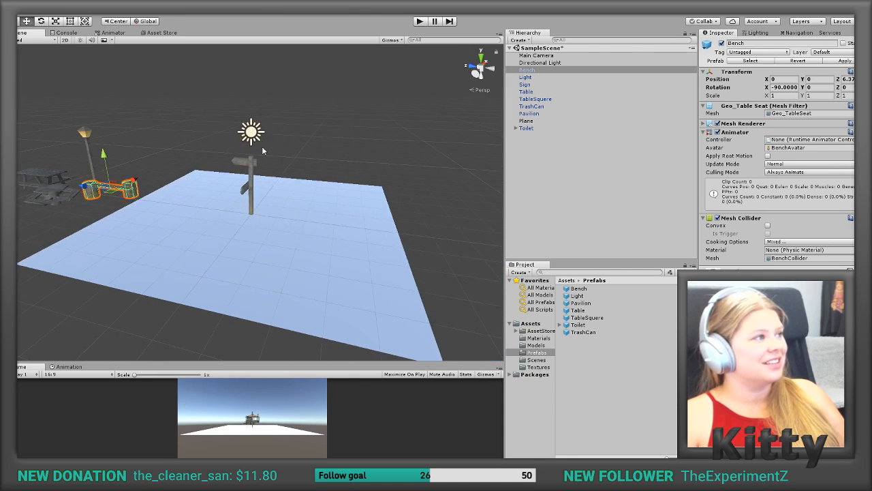
pyautogui.scroll(10, 269, 176)
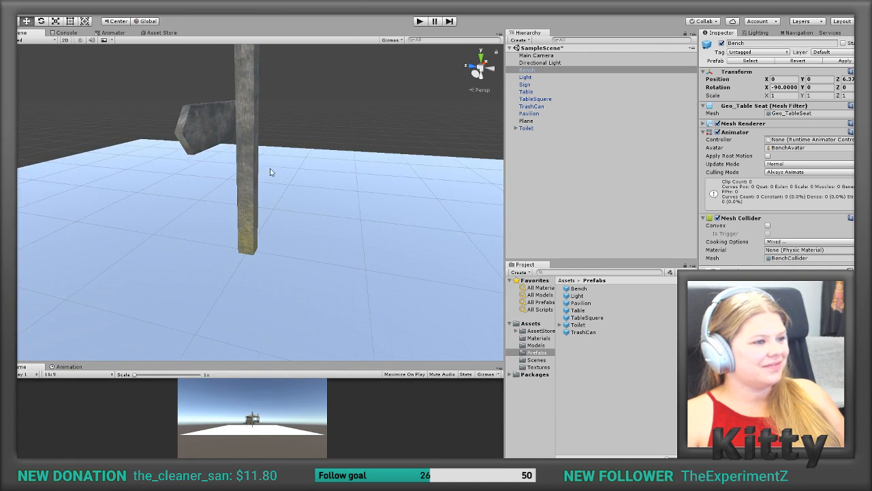
pyautogui.keyDown('alt'); pyautogui.moveTo(270, 172); pyautogui.dragTo(258, 214); pyautogui.keyUp('alt')
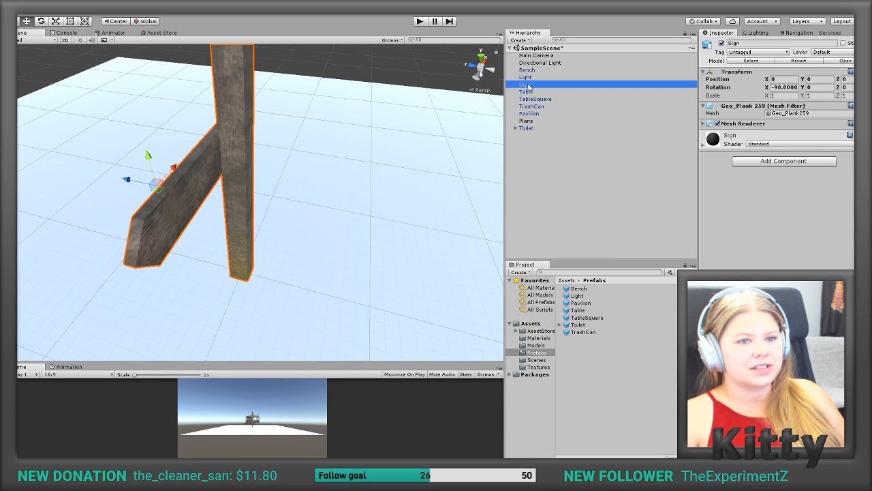
pyautogui.click(803, 161)
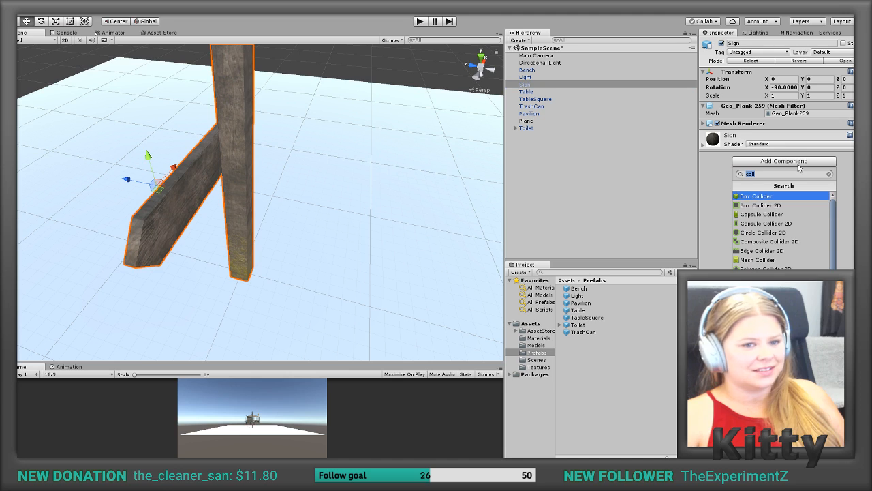
pyautogui.click(770, 198)
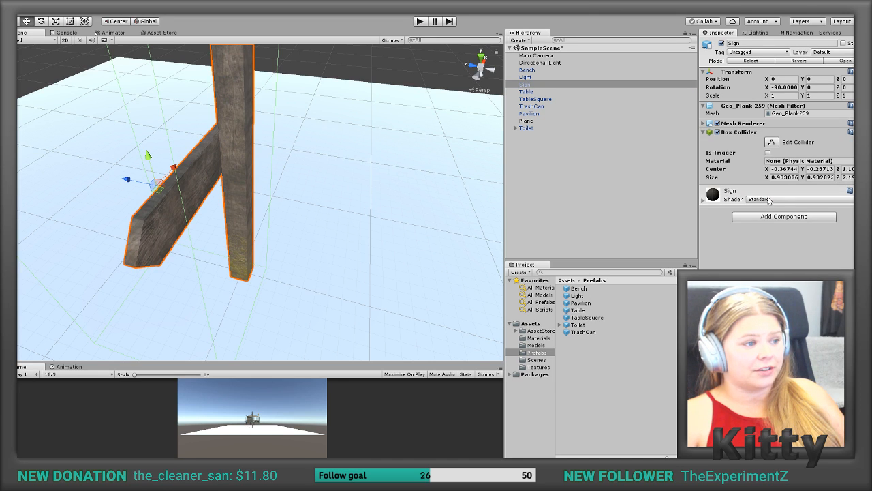
# Step: Set the Sign's box collider size to X 0.12, Y 0.12 and about 2.13 along Z
pyautogui.moveTo(307, 218); pyautogui.dragTo(298, 179, button='right')
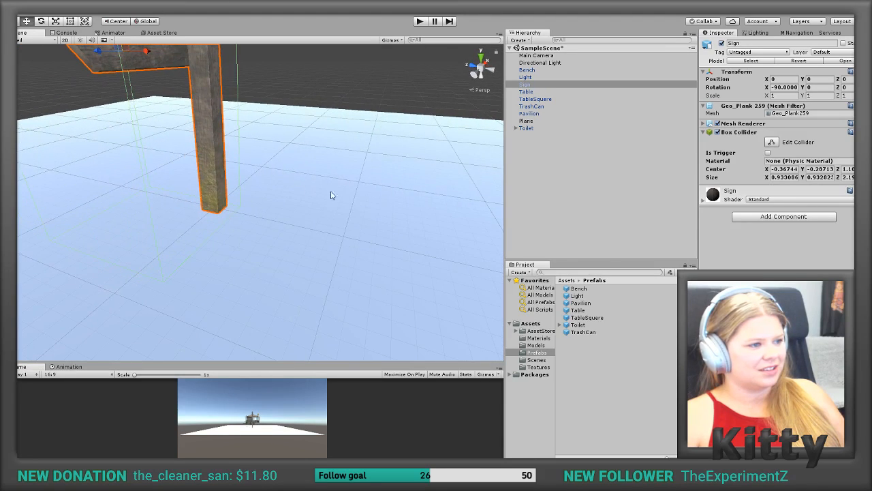
pyautogui.click(769, 178)
pyautogui.write('0.15')
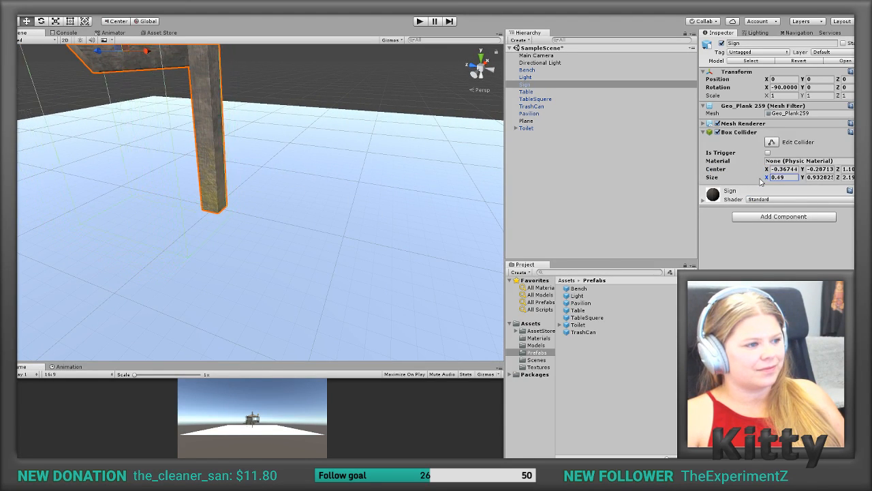
pyautogui.press('BackSpace')
pyautogui.write('2')
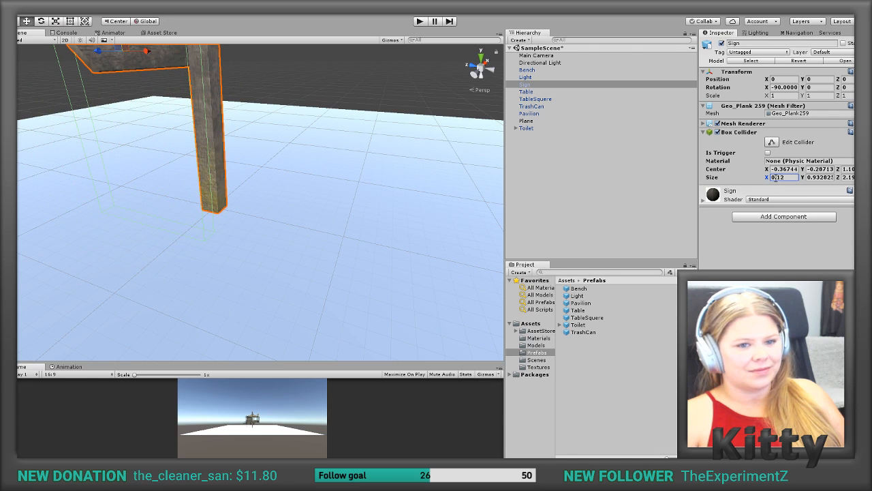
pyautogui.press('Return')
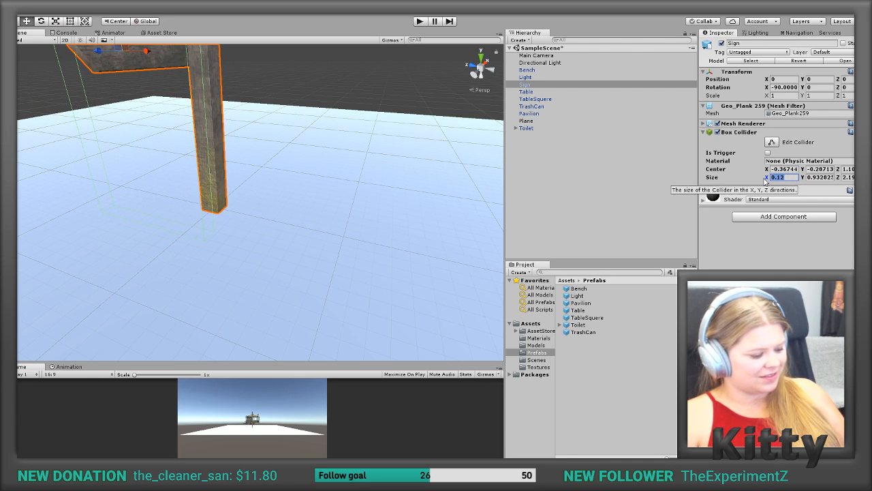
pyautogui.click(826, 176)
pyautogui.moveTo(816, 178); pyautogui.dragTo(850, 181)
pyautogui.write('0.12')
pyautogui.press('Tab')
pyautogui.write('0.12')
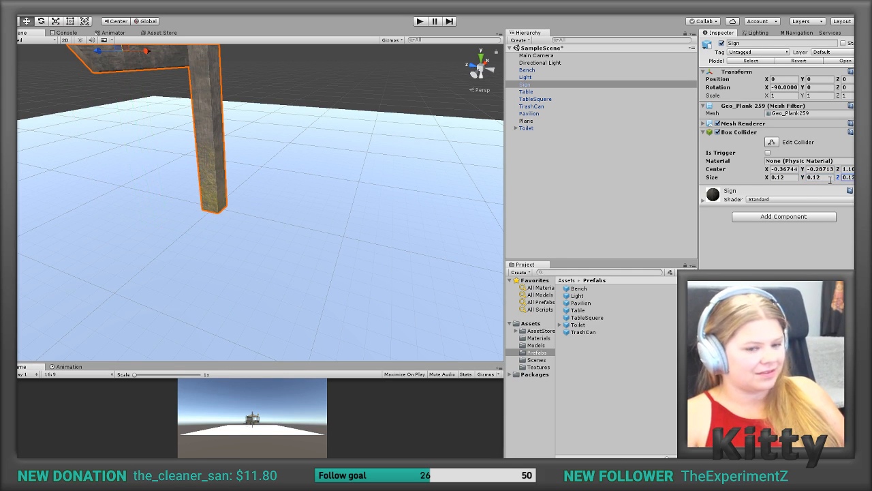
pyautogui.moveTo(318, 150); pyautogui.dragTo(347, 195, button='middle')
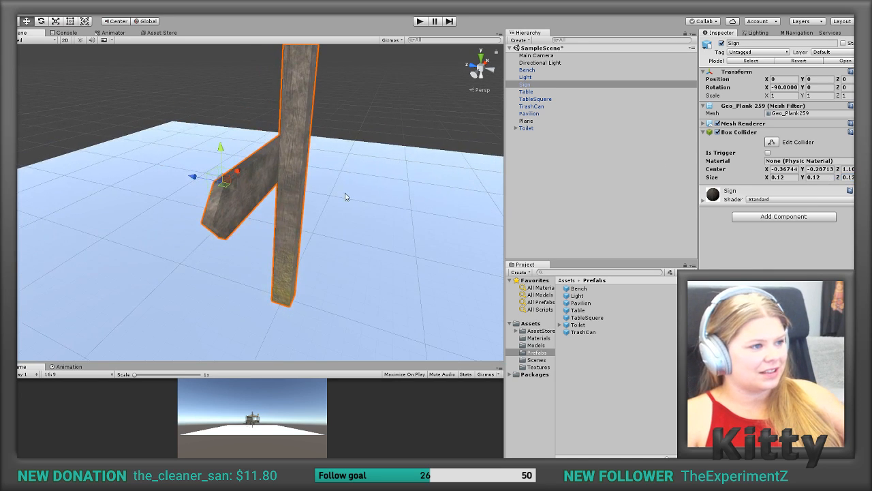
pyautogui.scroll(1, 347, 195)
pyautogui.scroll(1, 275, 222)
pyautogui.scroll(-2, 275, 221)
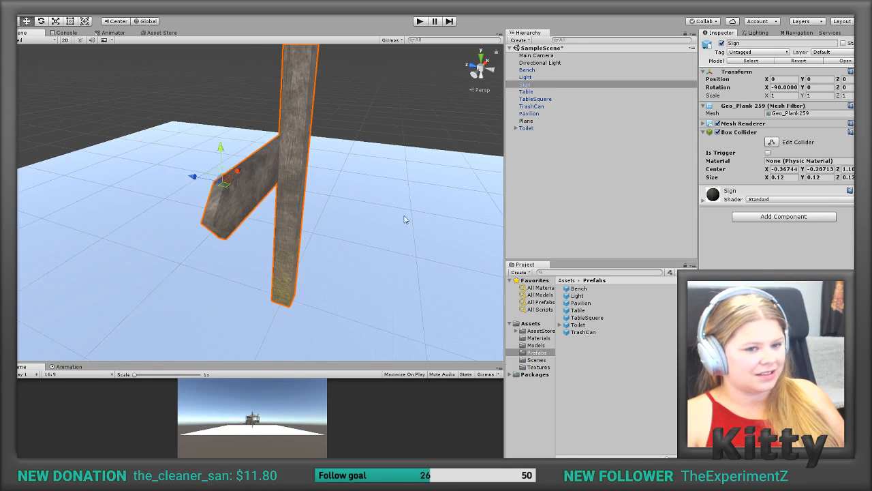
pyautogui.moveTo(840, 178); pyautogui.dragTo(866, 179)
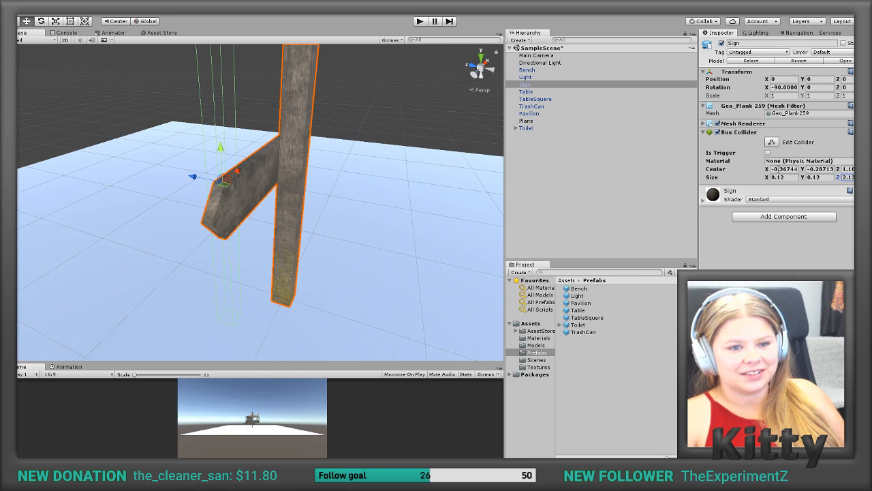
# Step: Align the Sign's box collider with its post by setting the center to X -0.01, Y -0.02 and Z about 0.97
pyautogui.moveTo(768, 171); pyautogui.dragTo(787, 171)
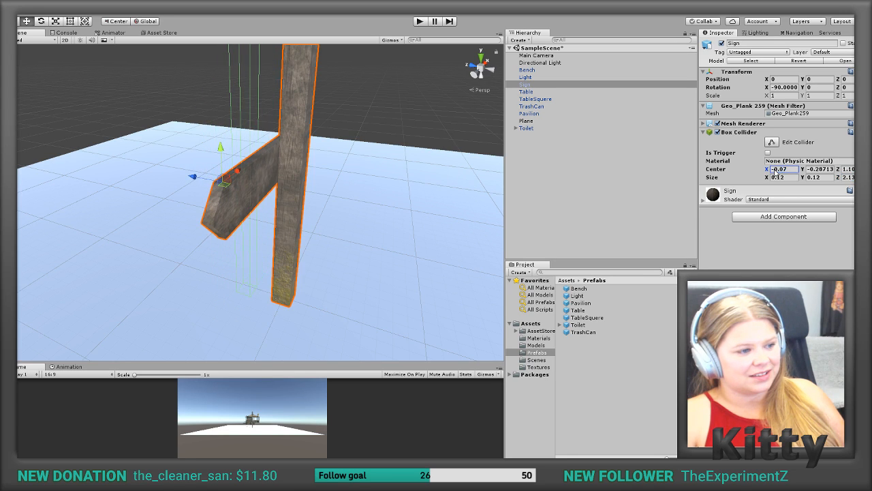
pyautogui.keyDown('alt'); pyautogui.moveTo(316, 191); pyautogui.dragTo(352, 222); pyautogui.keyUp('alt')
pyautogui.scroll(5, 332, 250)
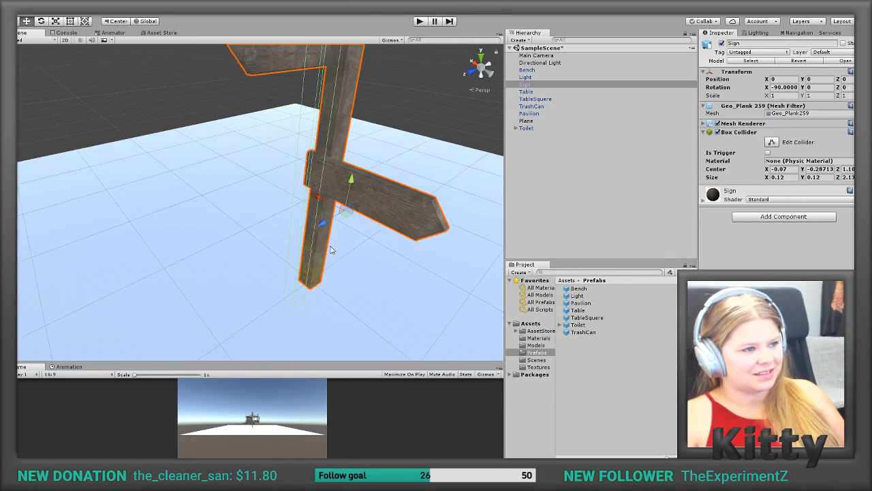
pyautogui.keyDown('alt'); pyautogui.moveTo(330, 251); pyautogui.dragTo(245, 259); pyautogui.keyUp('alt')
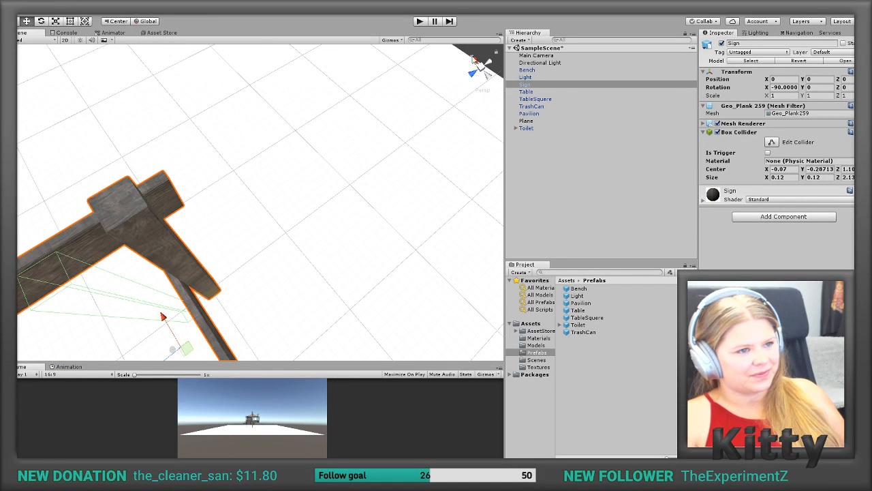
pyautogui.click(481, 66)
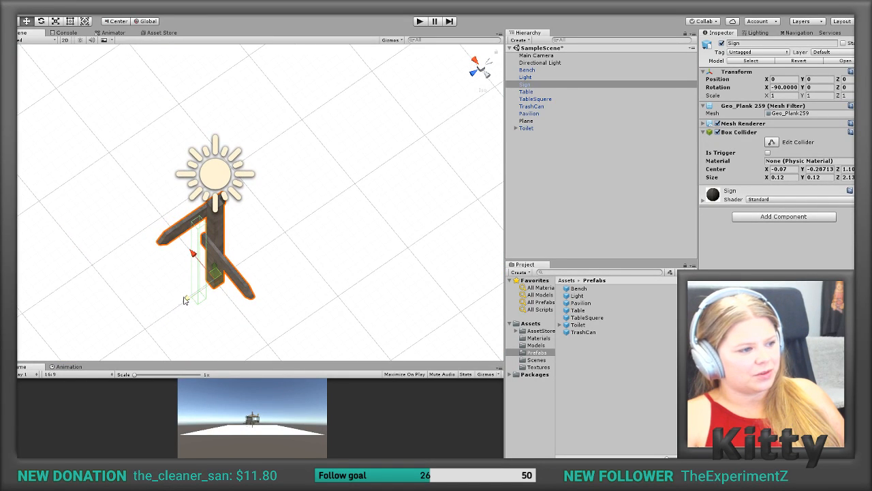
pyautogui.moveTo(804, 170); pyautogui.dragTo(812, 174)
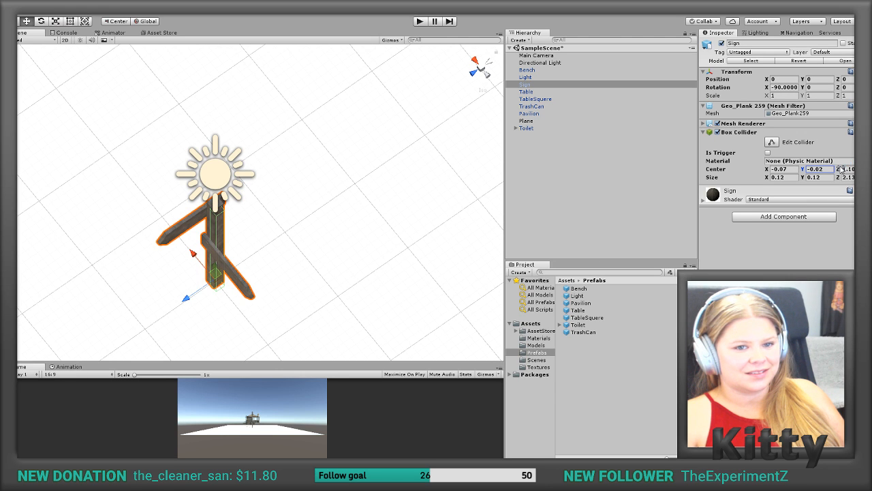
pyautogui.click(842, 169)
pyautogui.moveTo(840, 169); pyautogui.dragTo(837, 170)
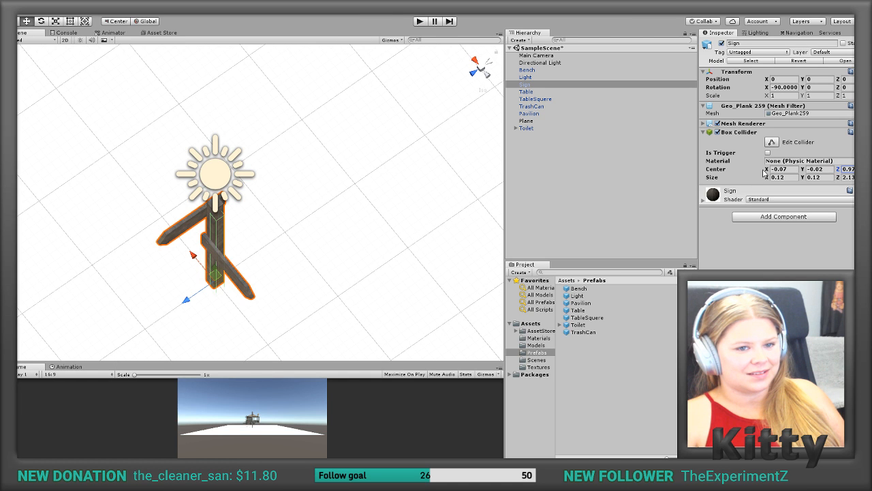
pyautogui.moveTo(766, 169); pyautogui.dragTo(767, 171)
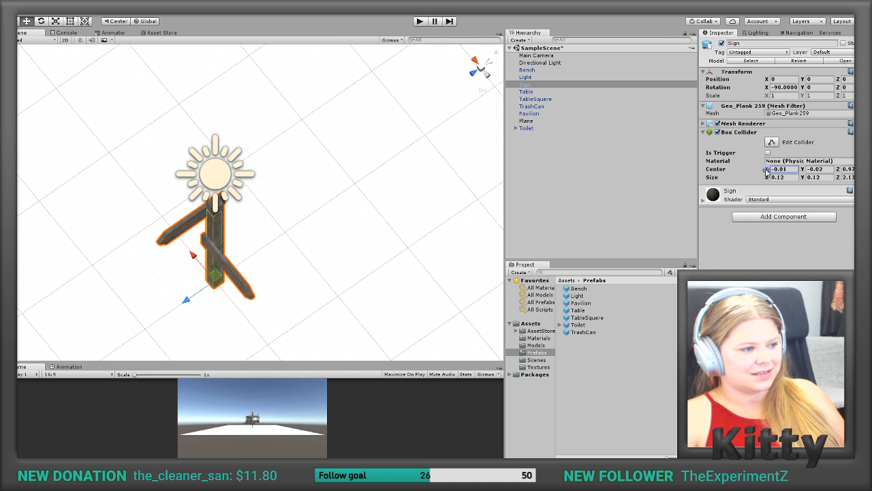
# Step: Widen the Sign's box collider to 0.15 in both X and Y
pyautogui.keyDown('alt'); pyautogui.moveTo(253, 250); pyautogui.dragTo(397, 140); pyautogui.keyUp('alt')
pyautogui.moveTo(786, 178); pyautogui.dragTo(783, 179)
pyautogui.write('5')
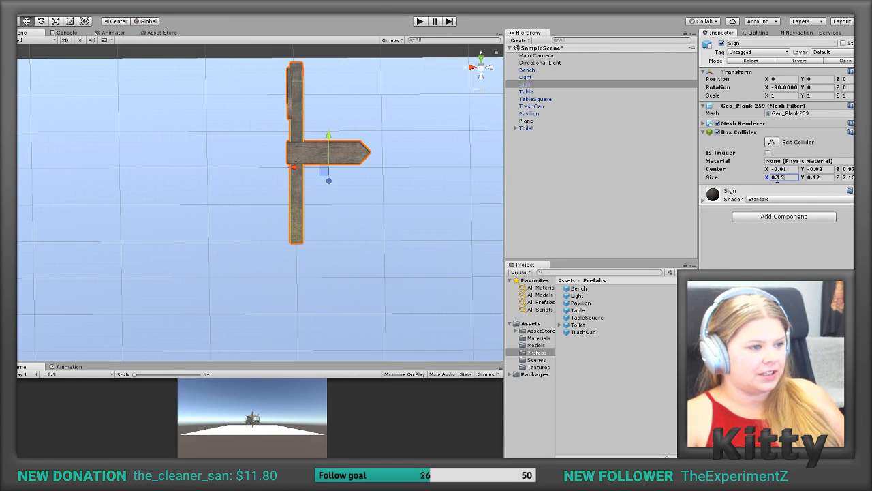
pyautogui.click(820, 177)
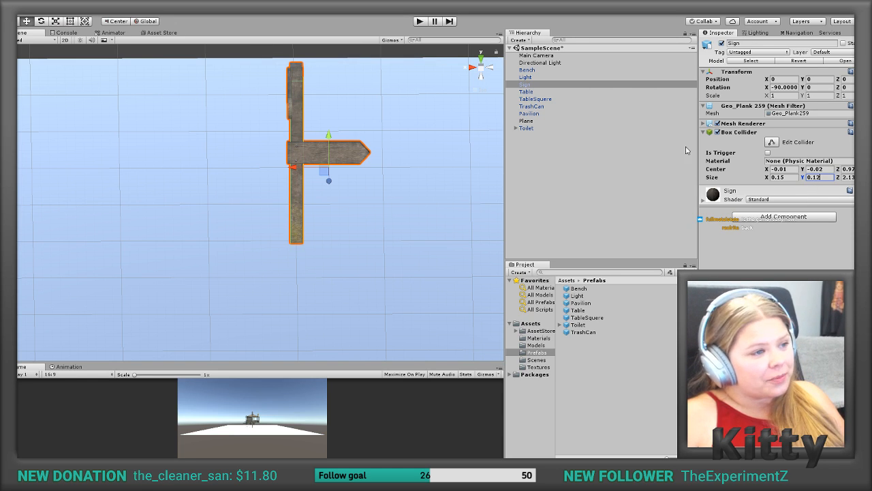
pyautogui.press('BackSpace')
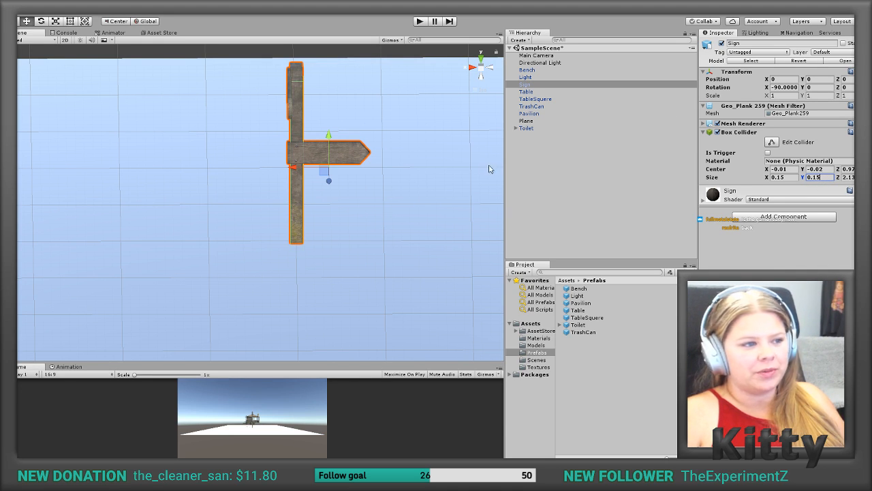
# Step: Adjust the Sign's box collider center to Z 1 and Y 0.01
pyautogui.keyDown('alt'); pyautogui.moveTo(372, 165); pyautogui.dragTo(174, 160); pyautogui.keyUp('alt')
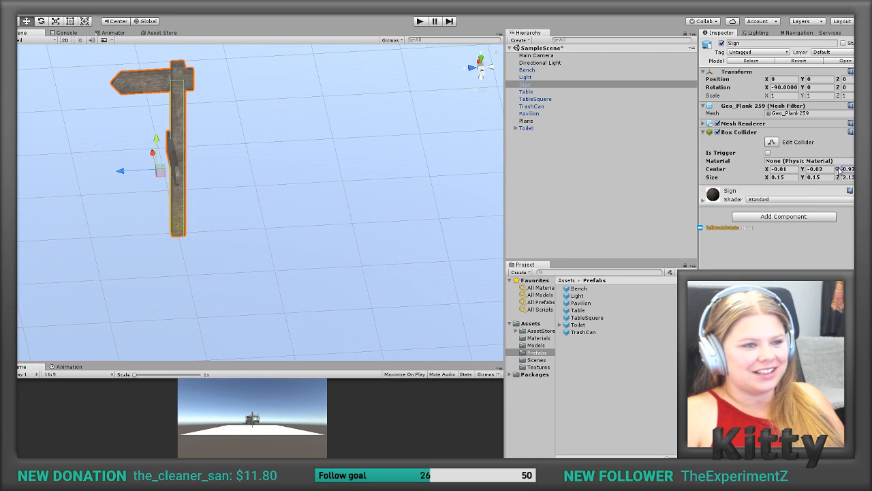
pyautogui.moveTo(840, 169); pyautogui.dragTo(839, 171)
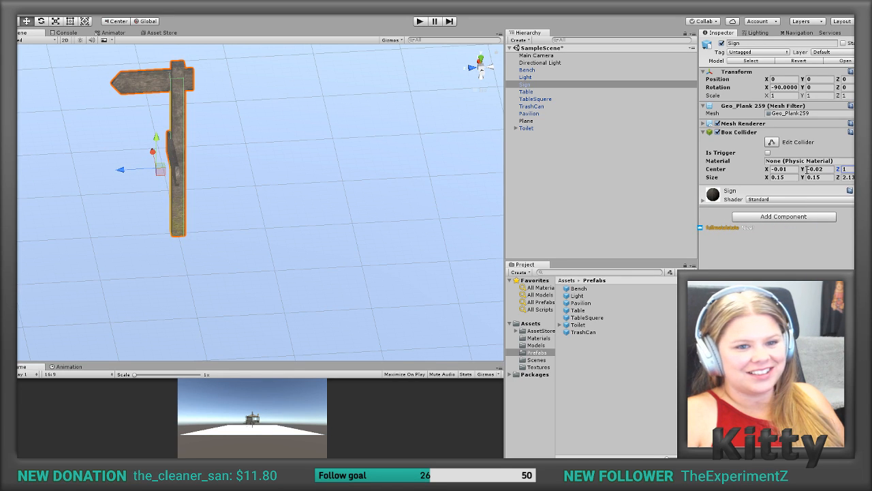
pyautogui.moveTo(804, 171); pyautogui.dragTo(803, 174)
pyautogui.keyDown('alt'); pyautogui.moveTo(292, 194); pyautogui.dragTo(498, 177); pyautogui.keyUp('alt')
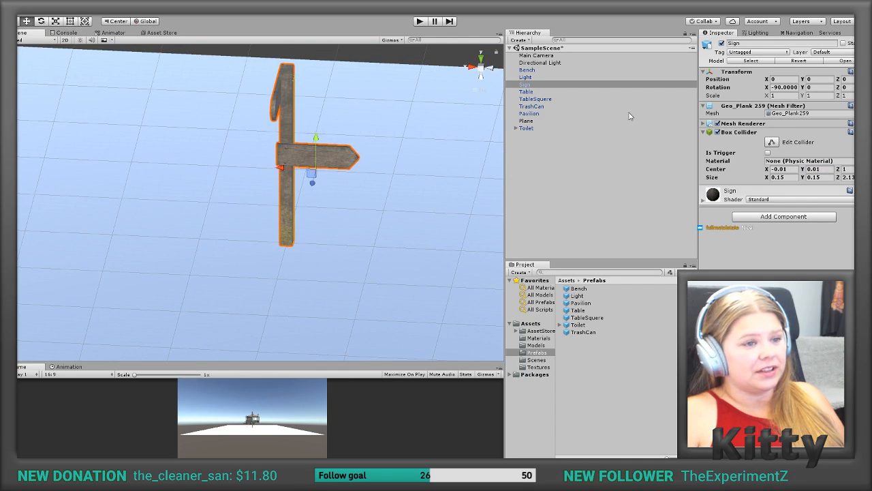
# Step: Create a Sign prefab in the Prefabs folder from the scene's Sign object and save the scene
pyautogui.moveTo(592, 325); pyautogui.dragTo(600, 341)
pyautogui.hotkey('ctrl', 's')
pyautogui.scroll(2, 380, 283)
pyautogui.scroll(-3, 380, 283)
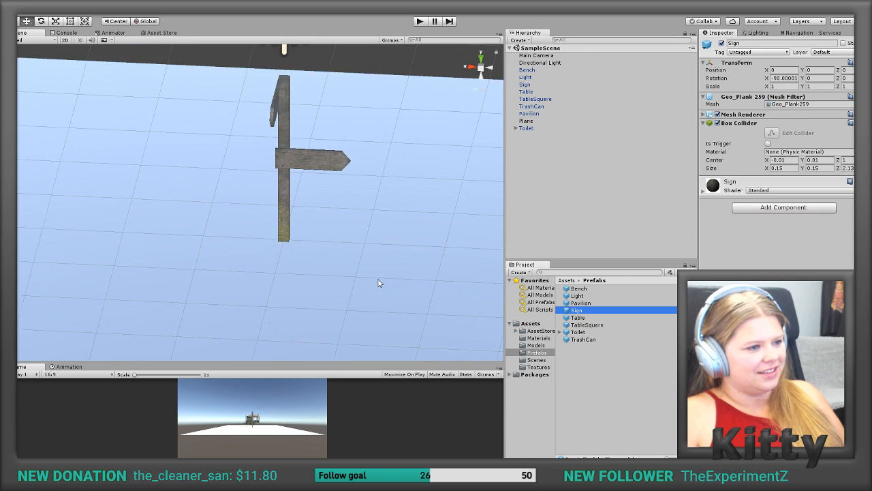
# Step: Delete the Plane from the scene
pyautogui.scroll(-3, 379, 281)
pyautogui.moveTo(382, 280); pyautogui.dragTo(172, 260, button='right')
pyautogui.click(173, 260)
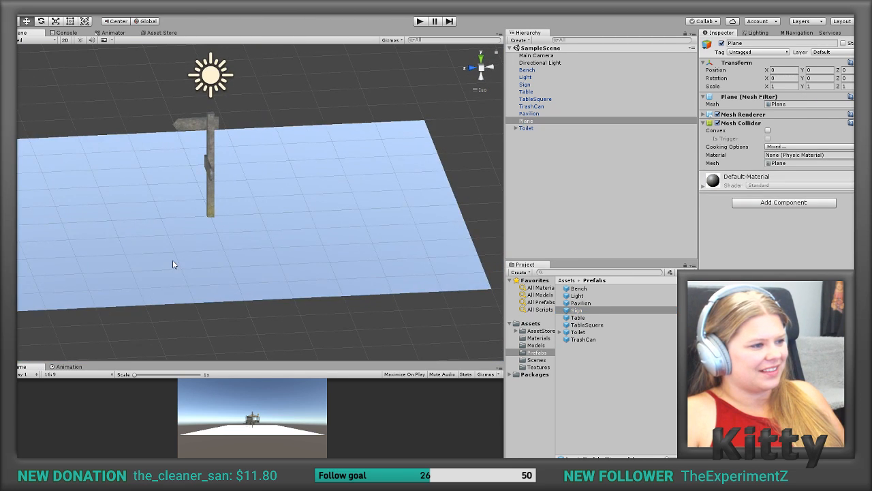
pyautogui.press('Delete')
# Step: Delete all furniture objects, the Pavilion and the Sign from the scene, keeping only the camera and directional light
pyautogui.scroll(-1, 214, 217)
pyautogui.scroll(-6, 215, 218)
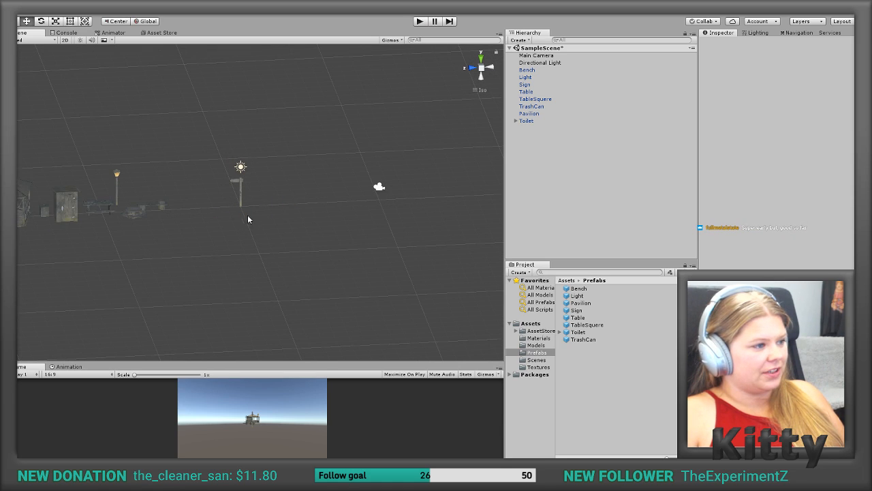
pyautogui.scroll(-1, 251, 217)
pyautogui.moveTo(193, 152); pyautogui.dragTo(23, 255)
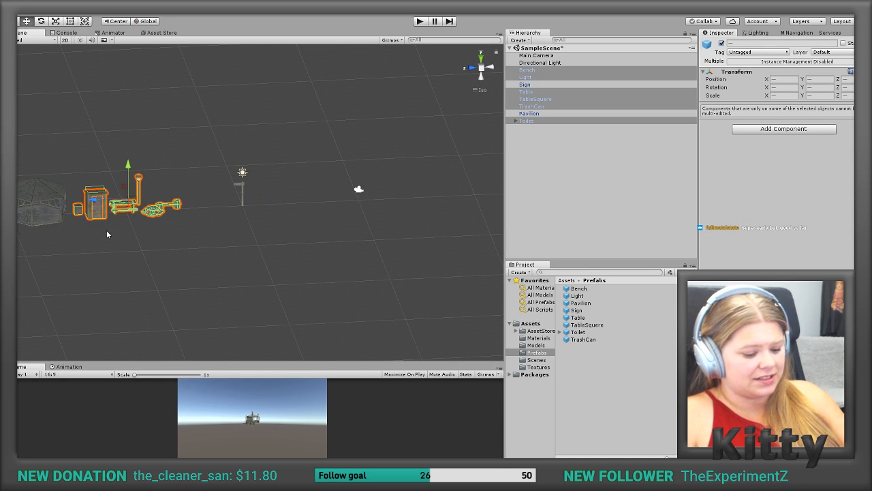
pyautogui.press('Delete')
pyautogui.click(44, 196)
pyautogui.press('Delete')
pyautogui.click(242, 198)
pyautogui.press('Delete')
# Step: Place the Bench, Light and Pavilion prefabs apart from each other in the empty scene
pyautogui.scroll(-2, 243, 211)
pyautogui.scroll(5, 243, 212)
pyautogui.moveTo(243, 208); pyautogui.dragTo(258, 288, button='middle')
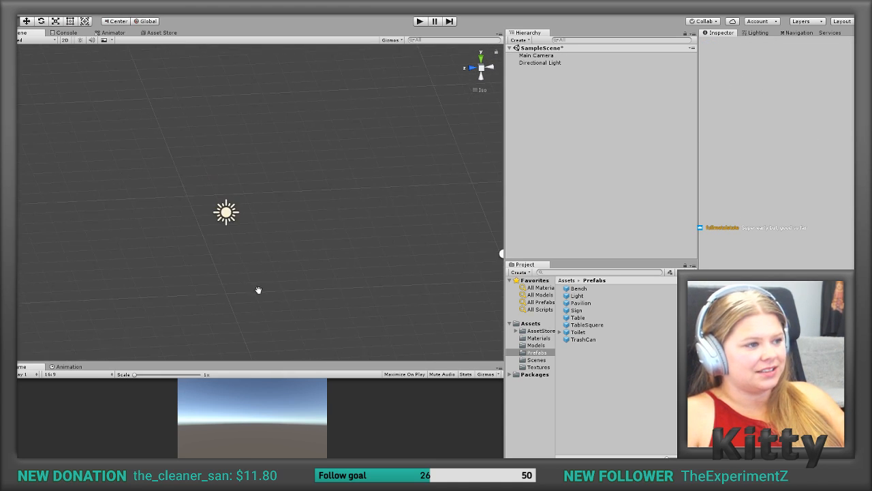
pyautogui.click(578, 288)
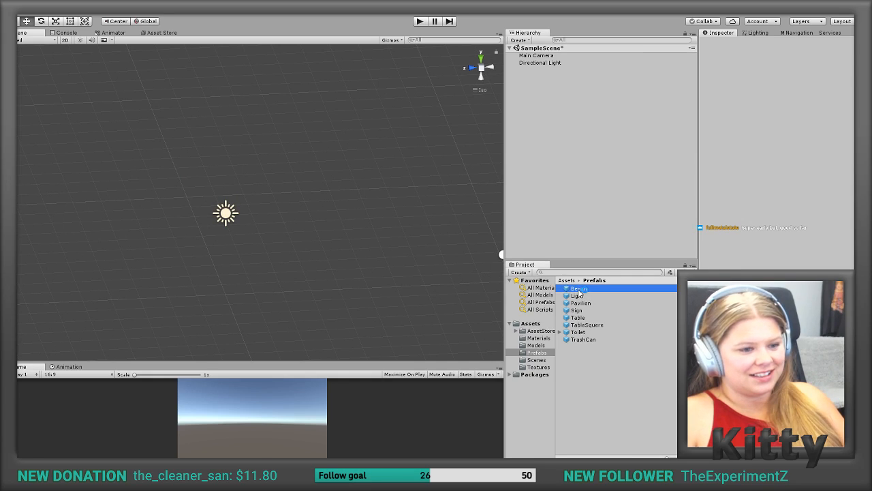
pyautogui.keyDown('shift'); pyautogui.click(576, 339); pyautogui.keyUp('shift')
pyautogui.moveTo(577, 295); pyautogui.dragTo(415, 214)
pyautogui.moveTo(576, 297); pyautogui.dragTo(471, 183)
pyautogui.moveTo(581, 302); pyautogui.dragTo(194, 240)
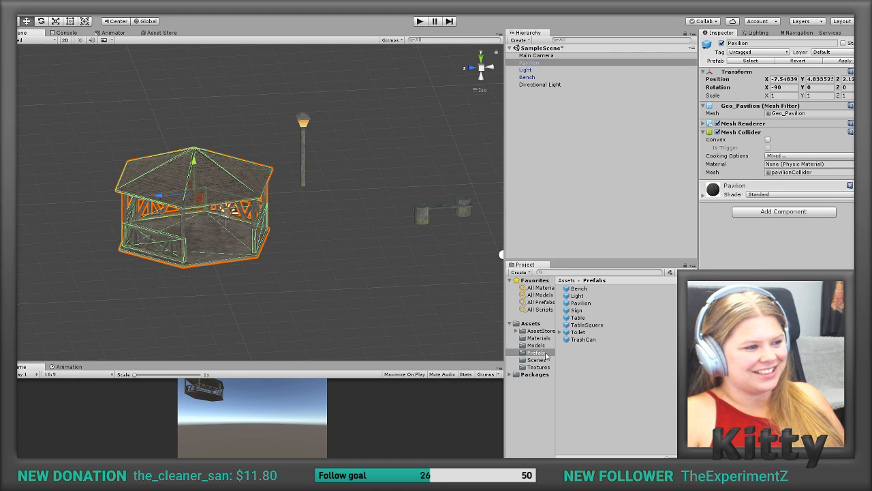
# Step: Place the Sign, Table, TableSquere, Toilet and TrashCan prefabs around the Pavilion, Light and Bench in the scene
pyautogui.moveTo(582, 312); pyautogui.dragTo(379, 191)
pyautogui.moveTo(579, 320); pyautogui.dragTo(330, 226)
pyautogui.moveTo(587, 325); pyautogui.dragTo(317, 266)
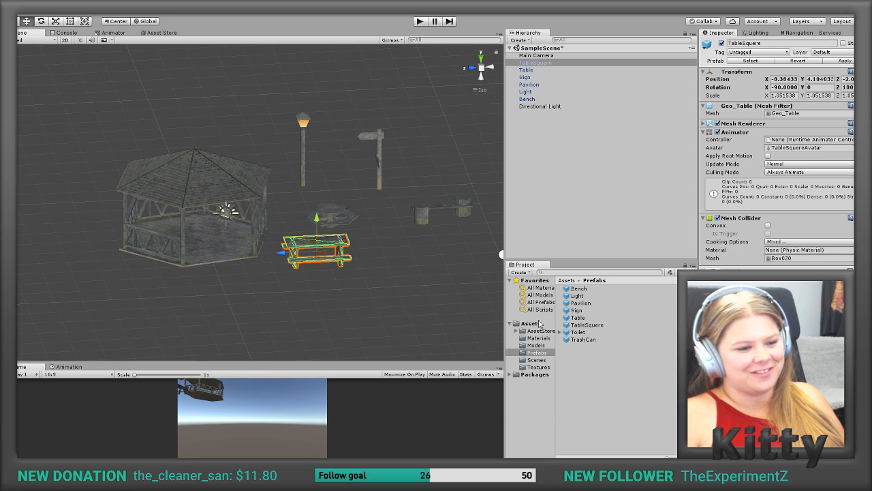
pyautogui.moveTo(578, 331); pyautogui.dragTo(440, 159)
pyautogui.moveTo(583, 339); pyautogui.dragTo(407, 267)
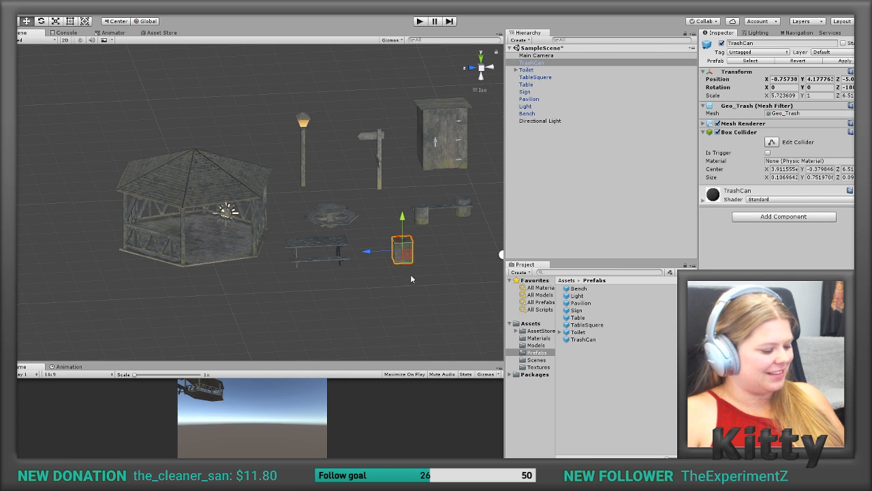
pyautogui.click(407, 278)
pyautogui.keyDown('alt'); pyautogui.moveTo(430, 224); pyautogui.dragTo(383, 181); pyautogui.keyUp('alt')
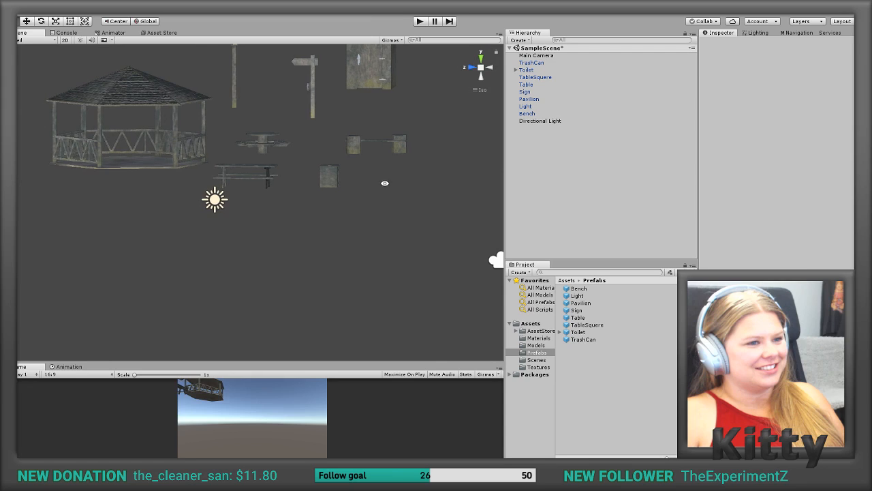
# Step: Set the Z position of the Pavilion and the Light to 0
pyautogui.click(175, 136)
pyautogui.click(845, 80)
pyautogui.write('0')
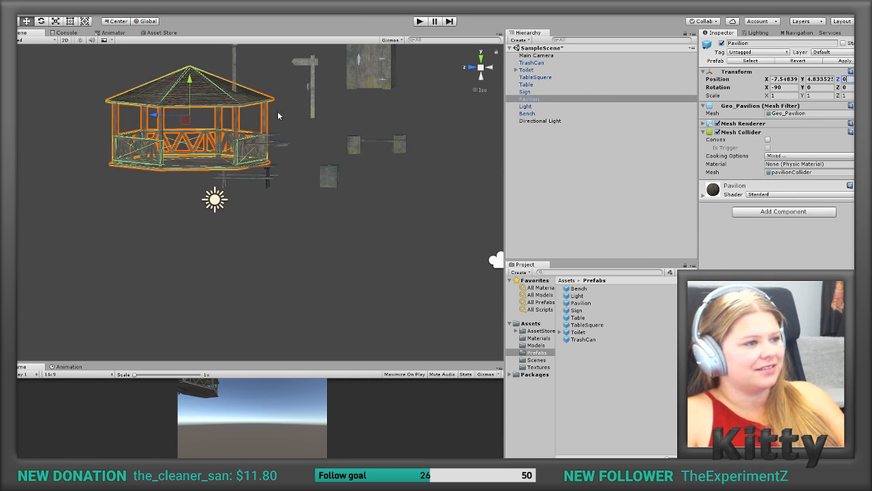
pyautogui.click(235, 68)
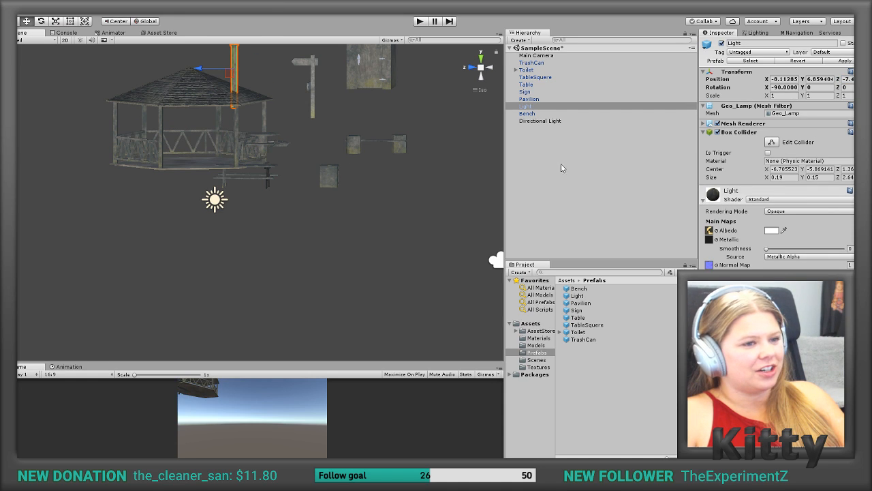
pyautogui.moveTo(393, 198); pyautogui.dragTo(374, 320, button='middle')
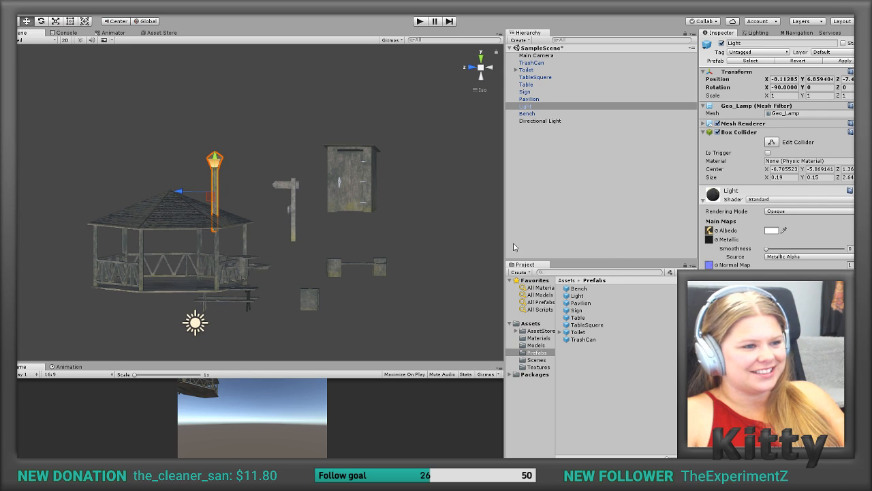
pyautogui.click(845, 79)
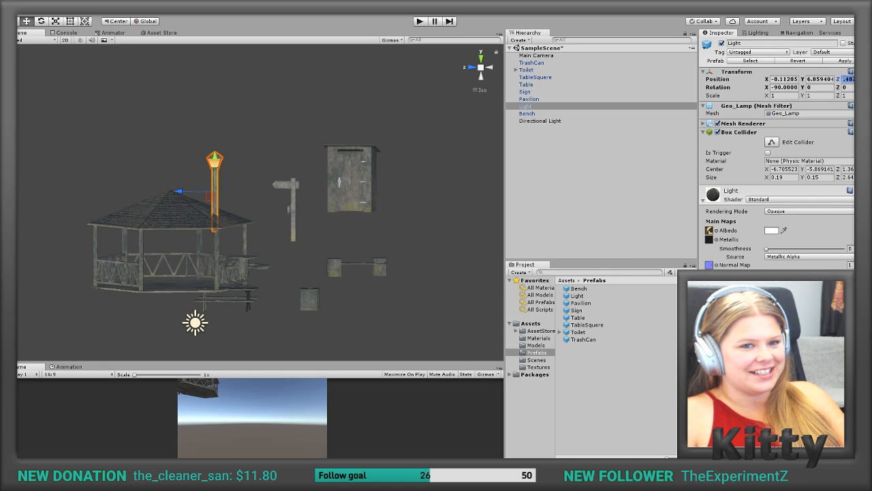
pyautogui.write('0')
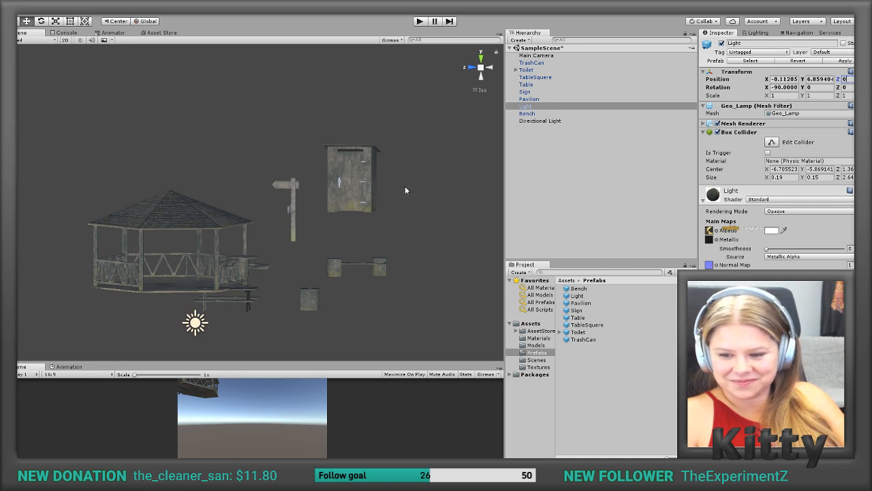
pyautogui.scroll(-2, 258, 214)
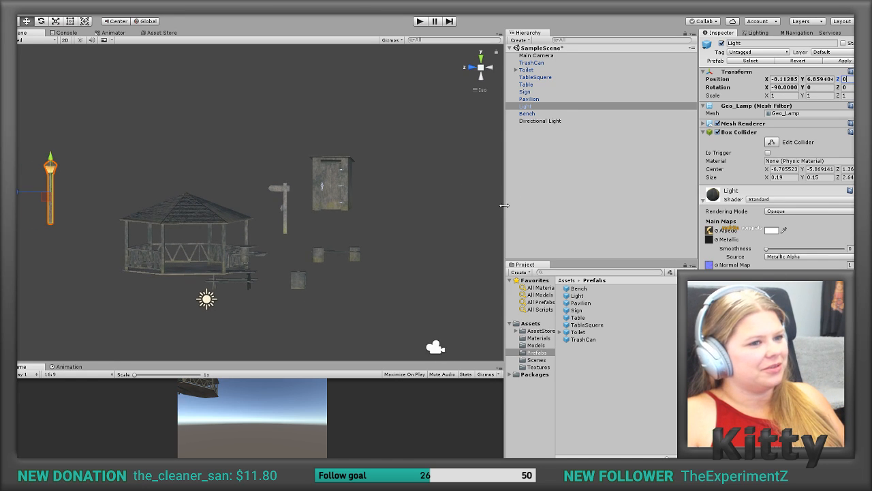
# Step: Delete all placed prefabs from the Bench through the TrashCan, keeping only the camera and directional light
pyautogui.click(547, 135)
pyautogui.click(529, 113)
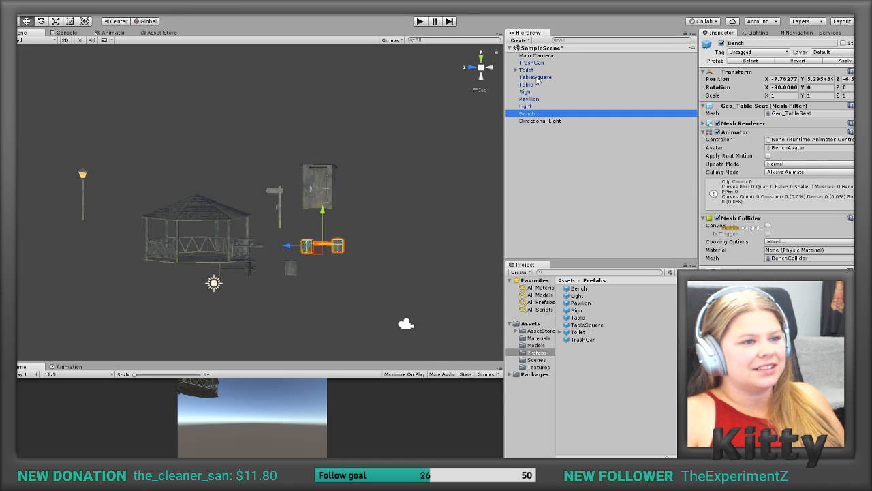
pyautogui.keyDown('shift'); pyautogui.click(540, 64); pyautogui.keyUp('shift')
pyautogui.press('Delete')
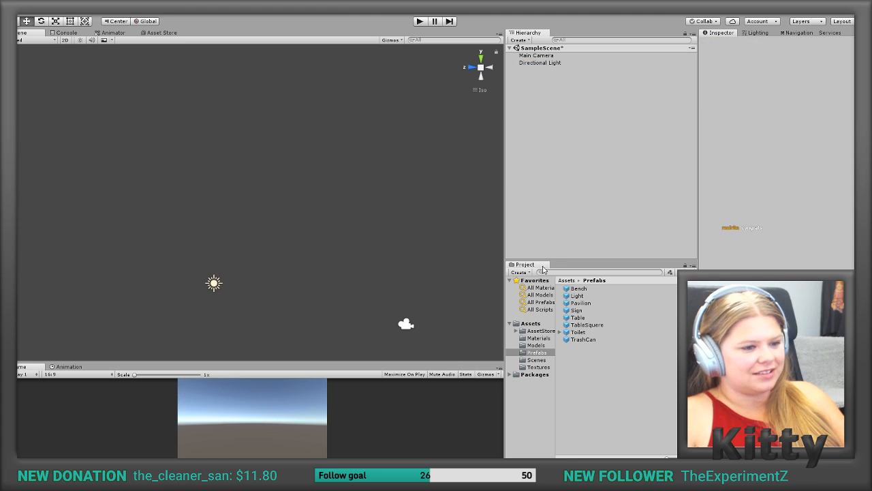
# Step: Add the Bench and Light prefabs to the emptied scene
pyautogui.moveTo(578, 288); pyautogui.dragTo(563, 196)
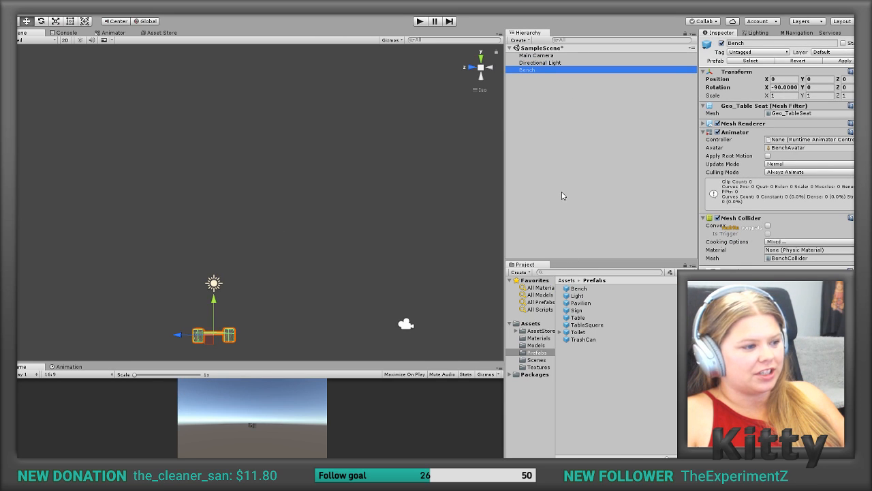
pyautogui.moveTo(255, 306); pyautogui.dragTo(240, 412, button='right')
pyautogui.moveTo(218, 293); pyautogui.dragTo(259, 191)
pyautogui.moveTo(578, 296); pyautogui.dragTo(571, 144)
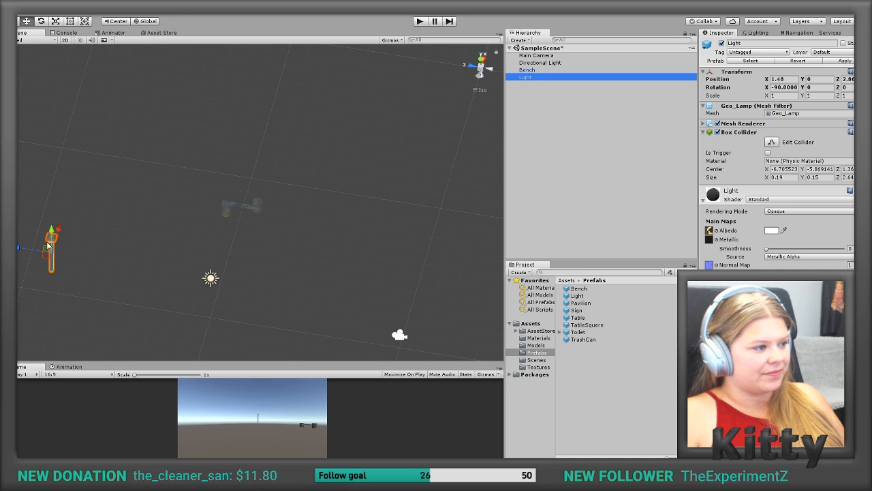
# Step: Try raising the Light to a Y position of 4.91, and undo the changes back to the Bench's original placement
pyautogui.moveTo(52, 231); pyautogui.dragTo(96, 165)
pyautogui.click(97, 165)
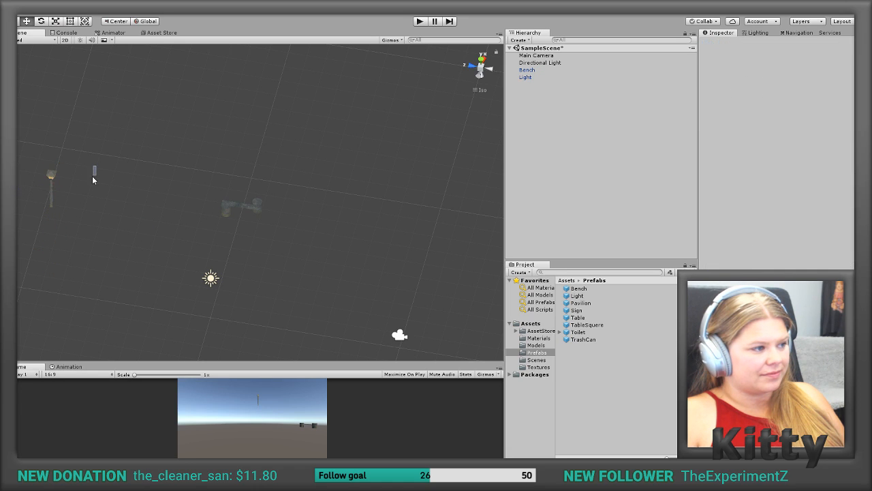
pyautogui.keyDown('alt'); pyautogui.moveTo(125, 224); pyautogui.dragTo(77, 190); pyautogui.keyUp('alt')
pyautogui.click(56, 182)
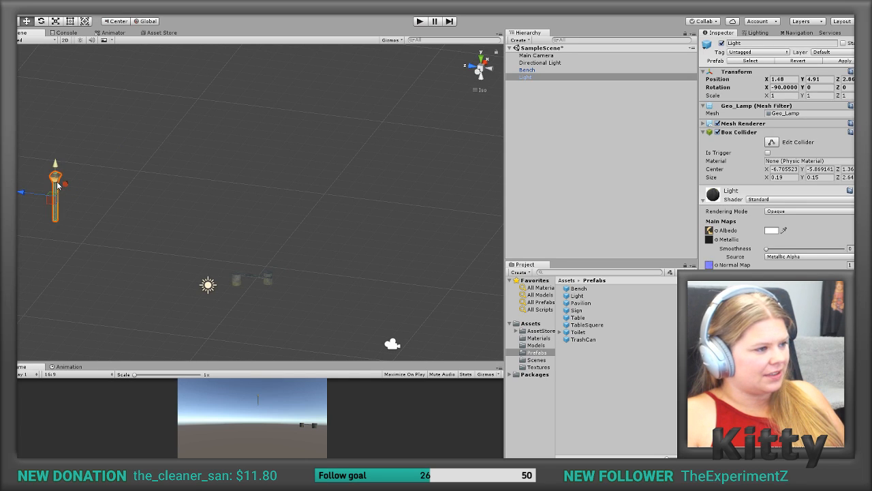
pyautogui.hotkey('ctrl', 'z')
pyautogui.moveTo(252, 280); pyautogui.dragTo(348, 222, button='middle')
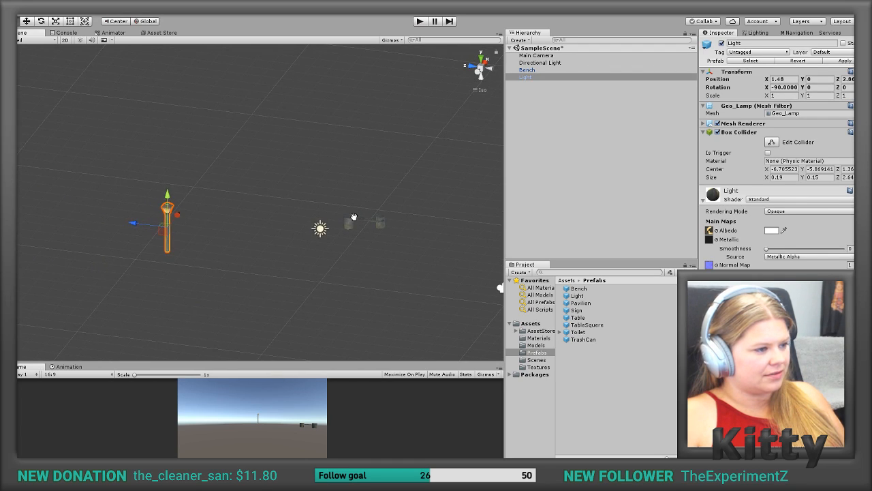
pyautogui.click(348, 222)
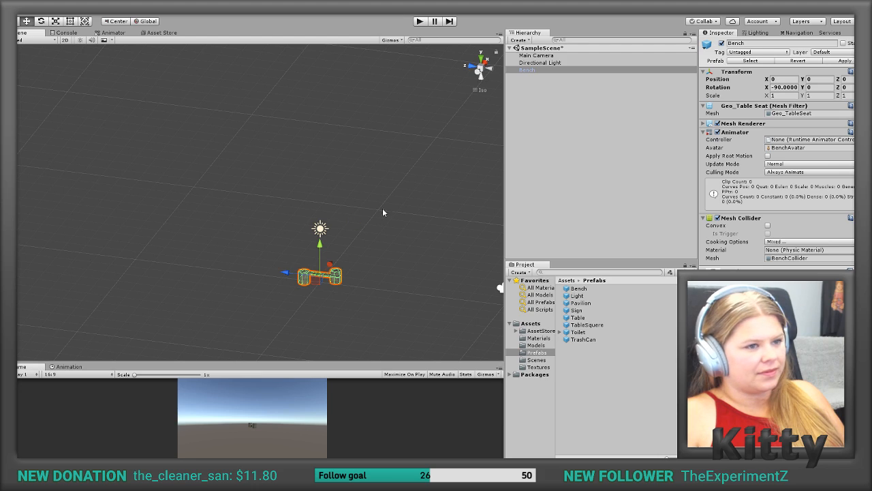
# Step: Add the Light prefab to the scene again and set its X and Z positions to 0
pyautogui.moveTo(577, 296); pyautogui.dragTo(577, 214)
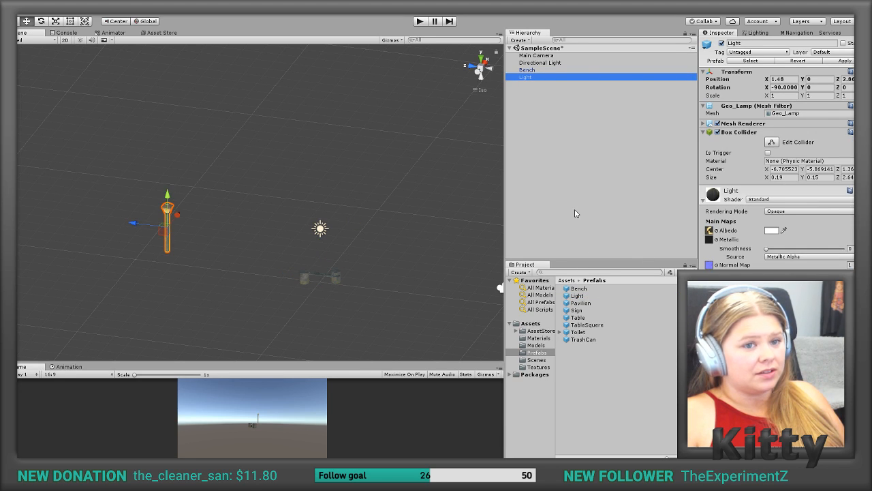
pyautogui.click(784, 80)
pyautogui.write('0')
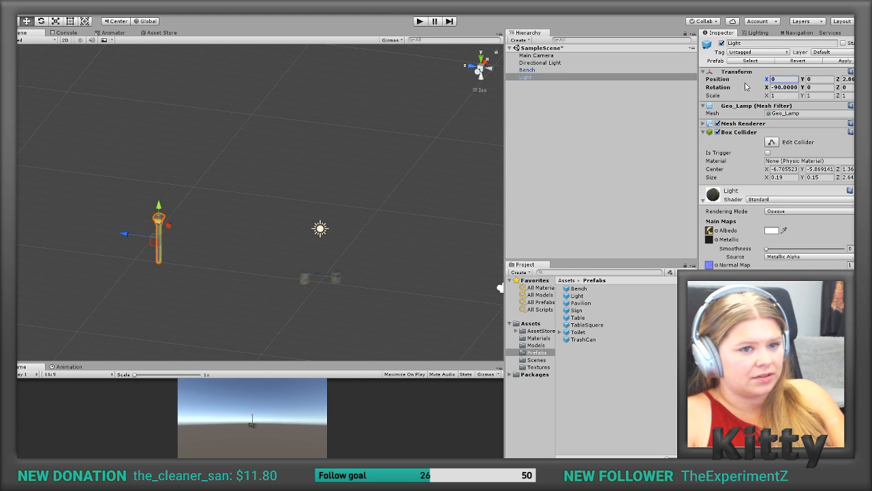
pyautogui.click(845, 79)
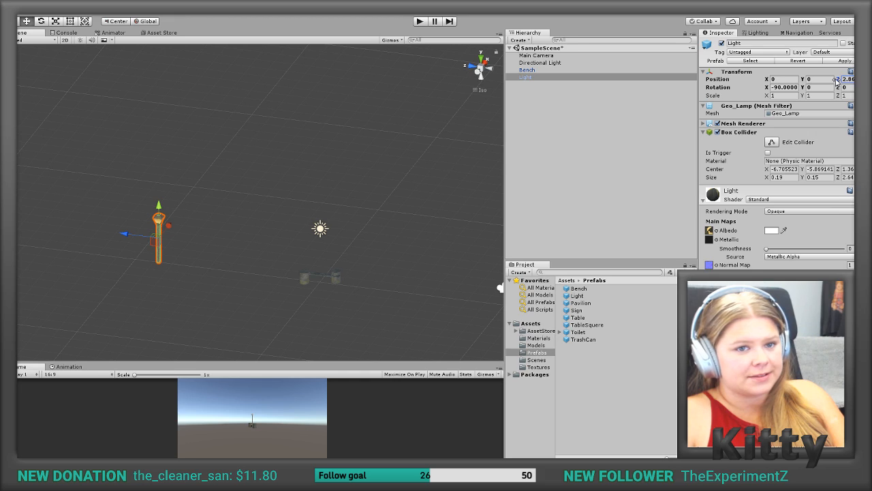
pyautogui.write('0')
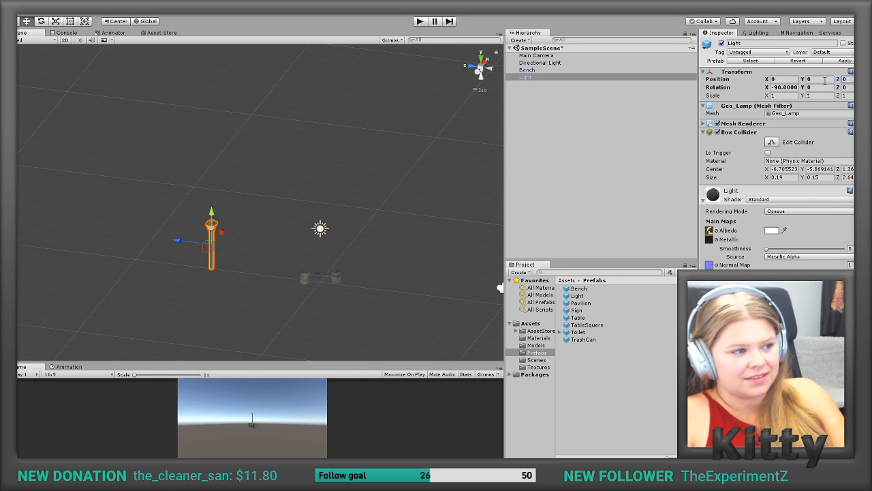
pyautogui.scroll(-1, 266, 268)
pyautogui.click(267, 269)
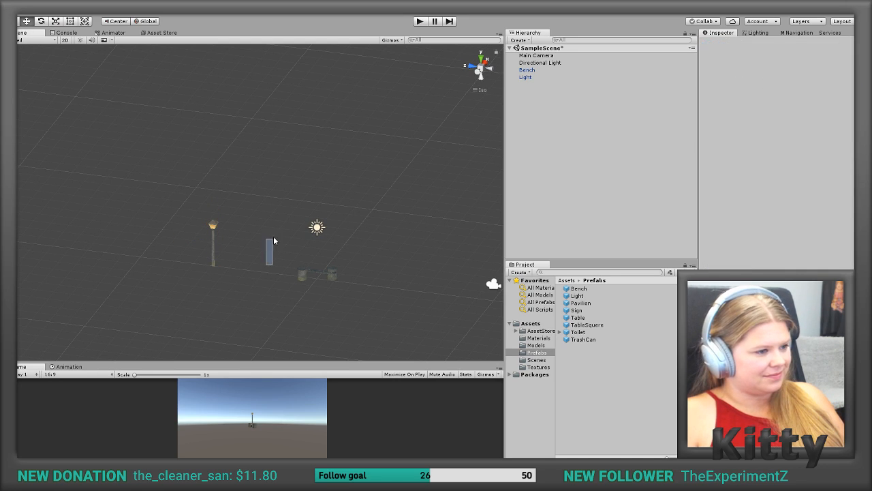
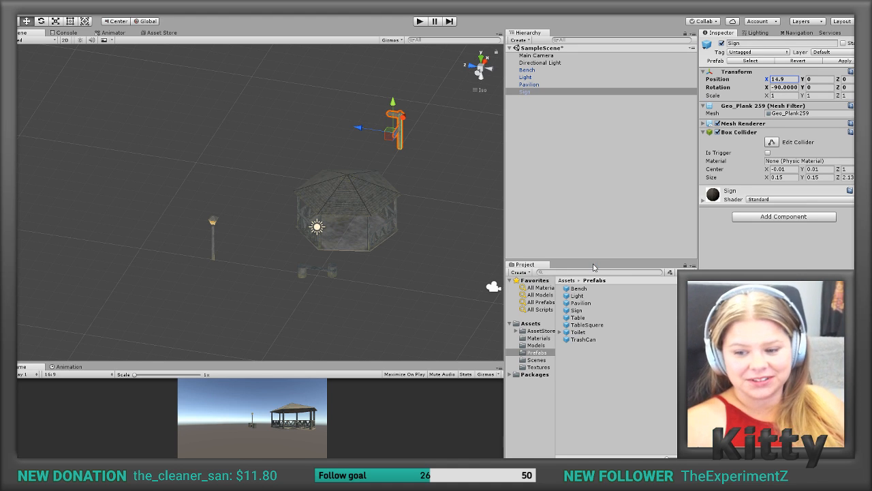
# Step: Add the Table and TableSquere prefabs to the scene and move them into a row beside the Bench
pyautogui.click(459, 246)
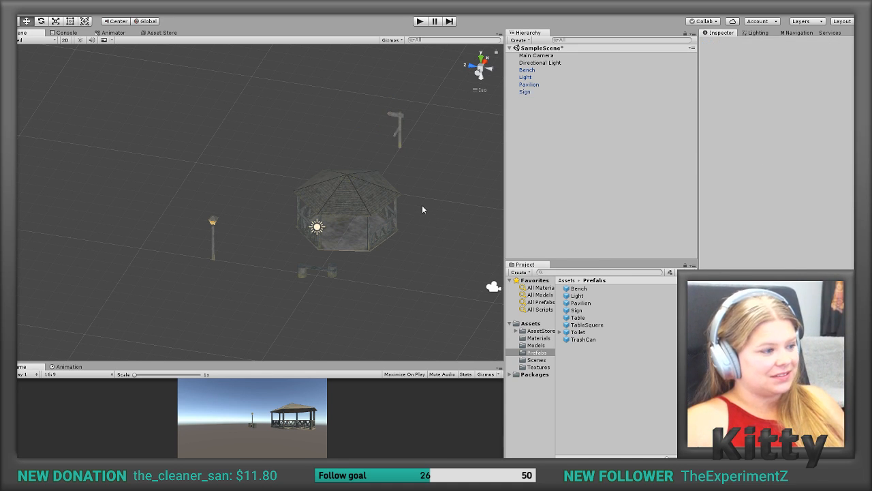
pyautogui.scroll(2, 421, 209)
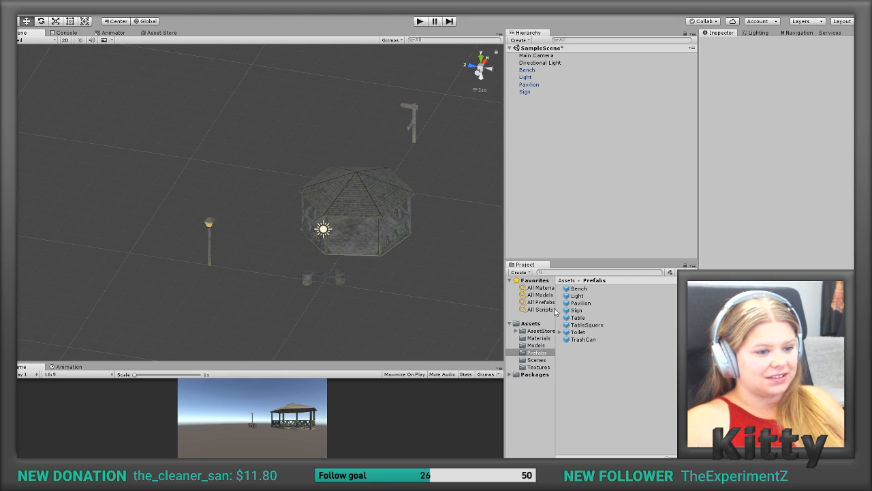
pyautogui.moveTo(573, 323); pyautogui.dragTo(584, 188)
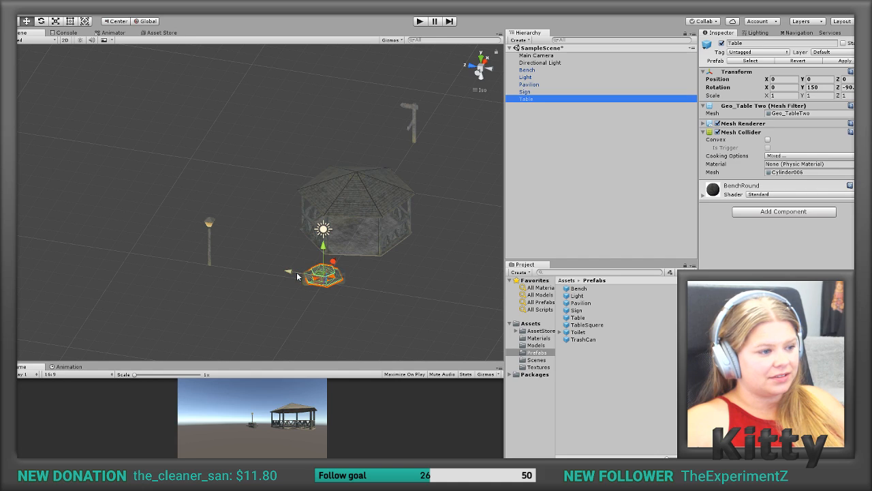
pyautogui.moveTo(329, 271); pyautogui.dragTo(404, 284)
pyautogui.moveTo(587, 324); pyautogui.dragTo(580, 160)
pyautogui.moveTo(295, 271); pyautogui.dragTo(435, 293)
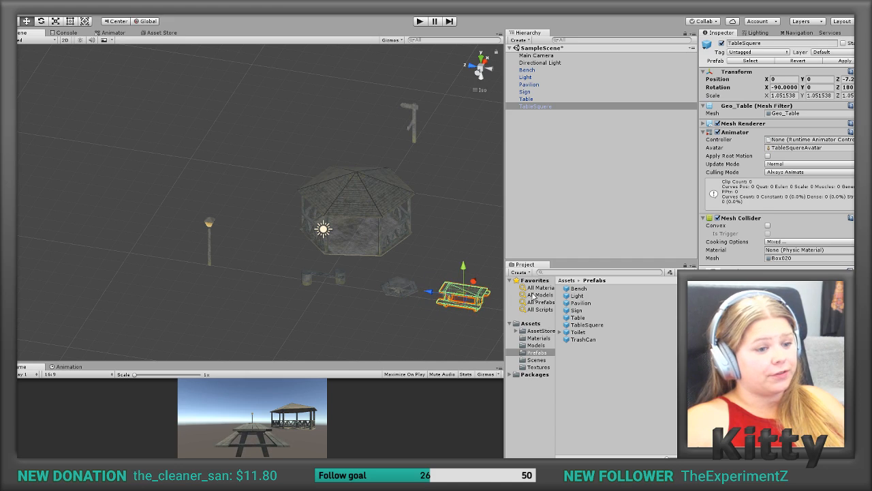
# Step: Add the Toilet prefab to the scene and move it in front of the Bench to X -6.47
pyautogui.click(584, 332)
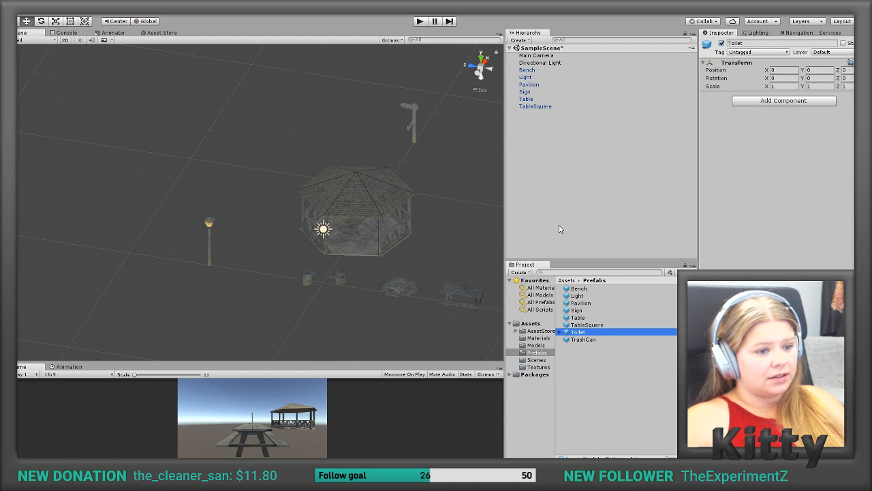
pyautogui.moveTo(580, 333); pyautogui.dragTo(557, 165)
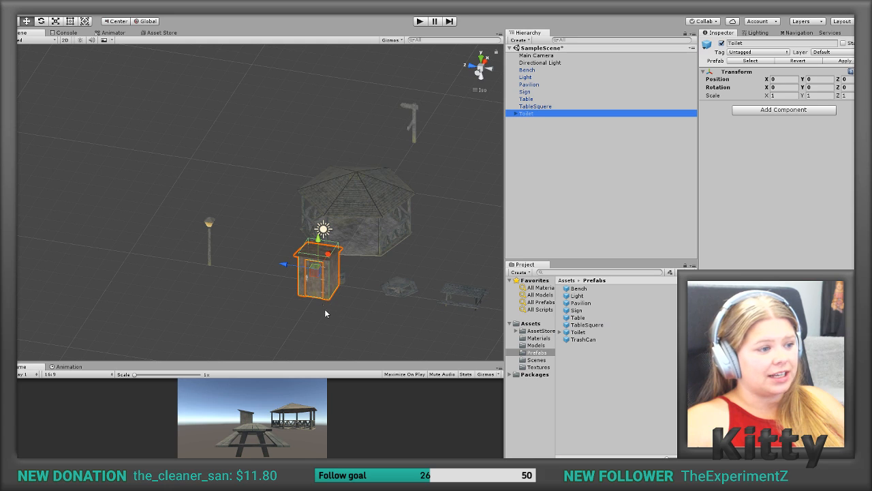
pyautogui.moveTo(333, 260); pyautogui.dragTo(295, 330)
# Step: Add the TrashCan prefab, shift it along Z to about 2.45, and move the Light closer to it
pyautogui.click(584, 340)
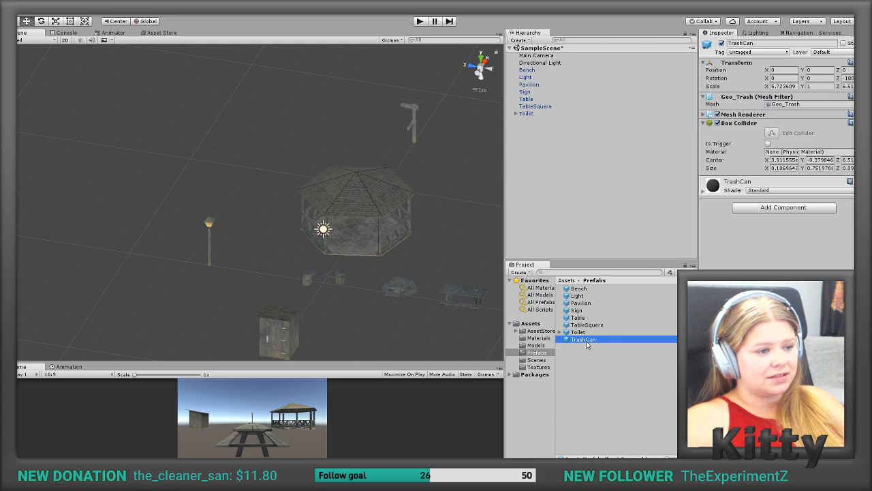
pyautogui.moveTo(581, 341); pyautogui.dragTo(536, 221)
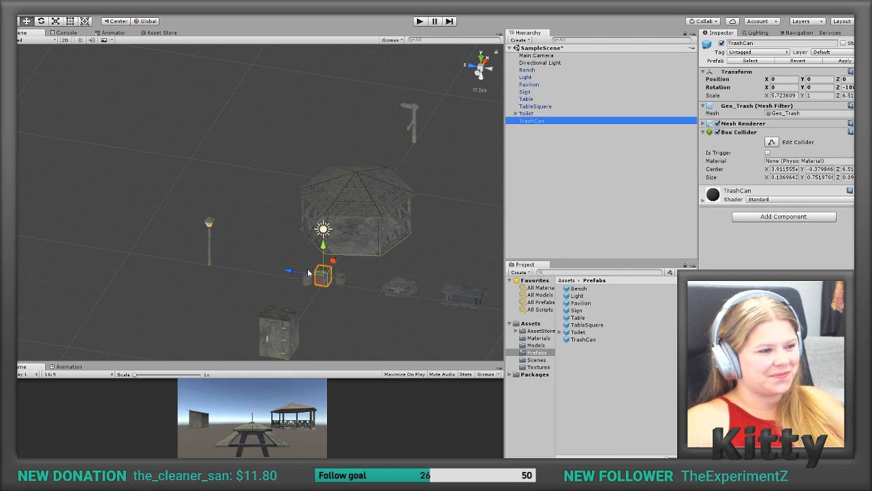
pyautogui.moveTo(293, 273); pyautogui.dragTo(250, 265)
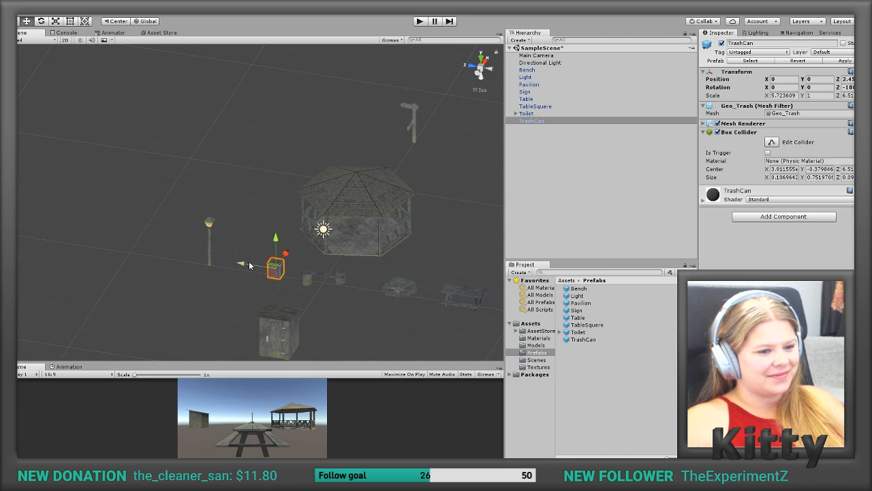
pyautogui.click(208, 232)
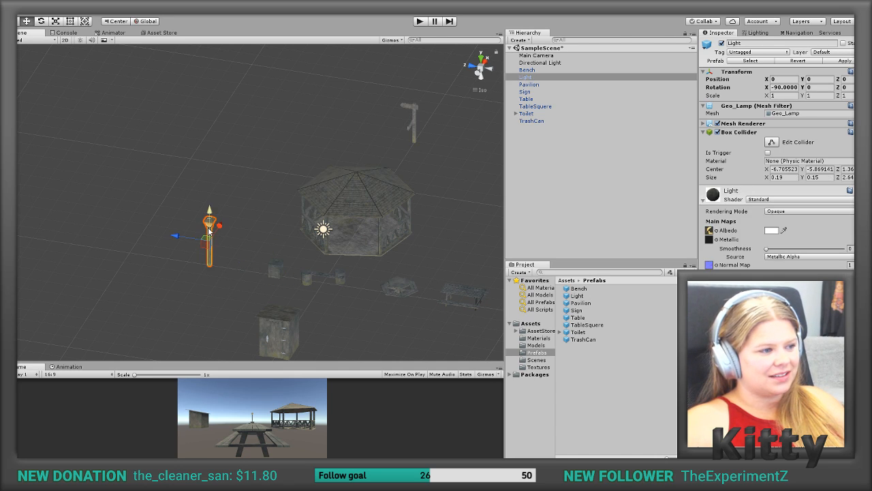
pyautogui.moveTo(181, 236); pyautogui.dragTo(205, 249)
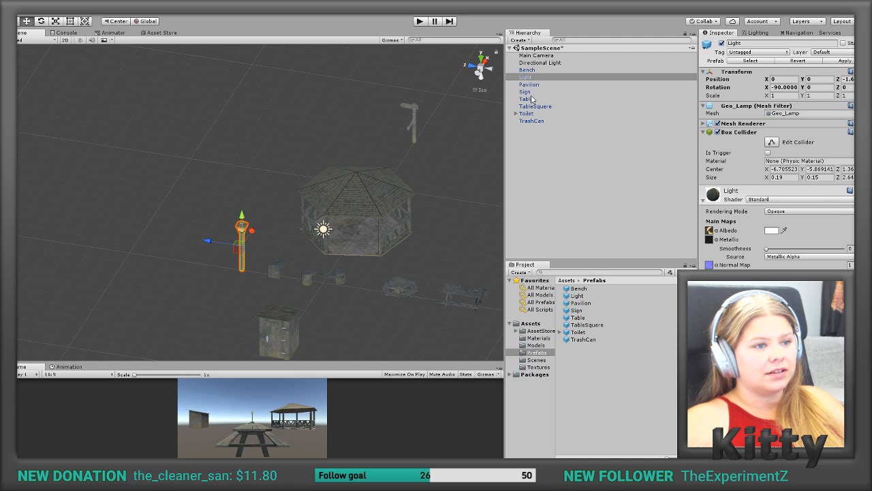
# Step: Delete the TrashCan from the scene and add a fresh instance of its prefab at the origin
pyautogui.click(531, 120)
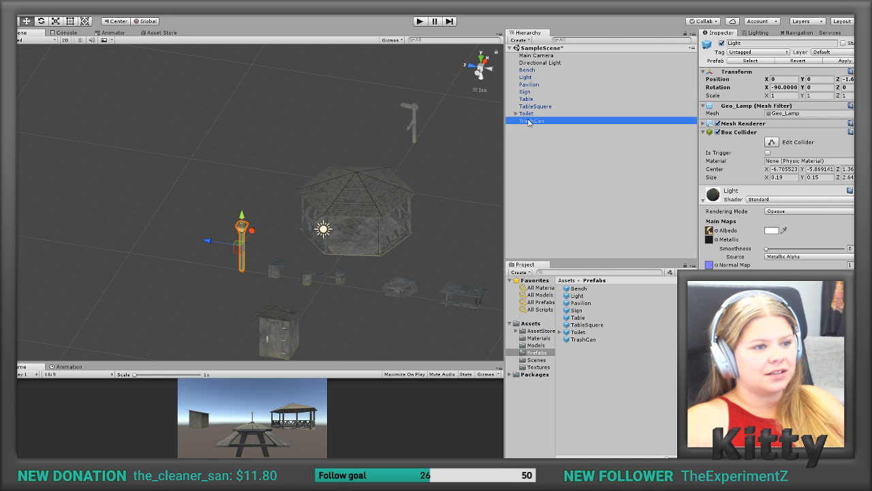
pyautogui.press('Delete')
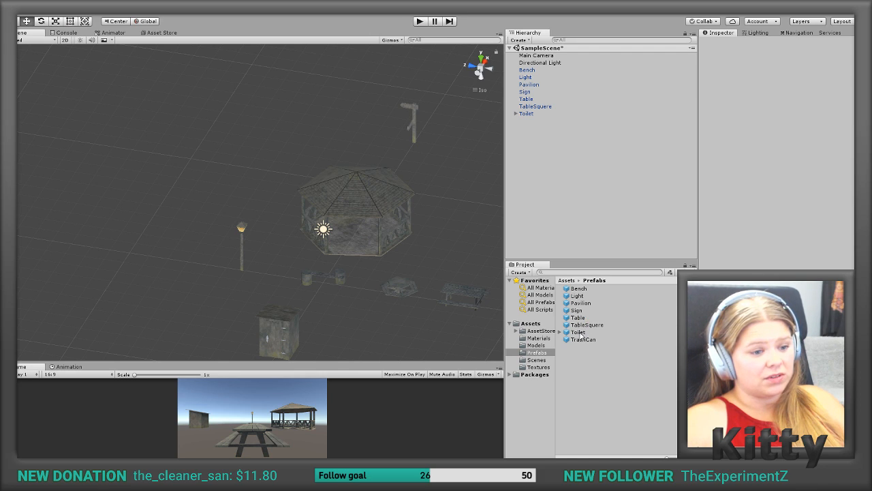
pyautogui.moveTo(577, 342); pyautogui.dragTo(551, 206)
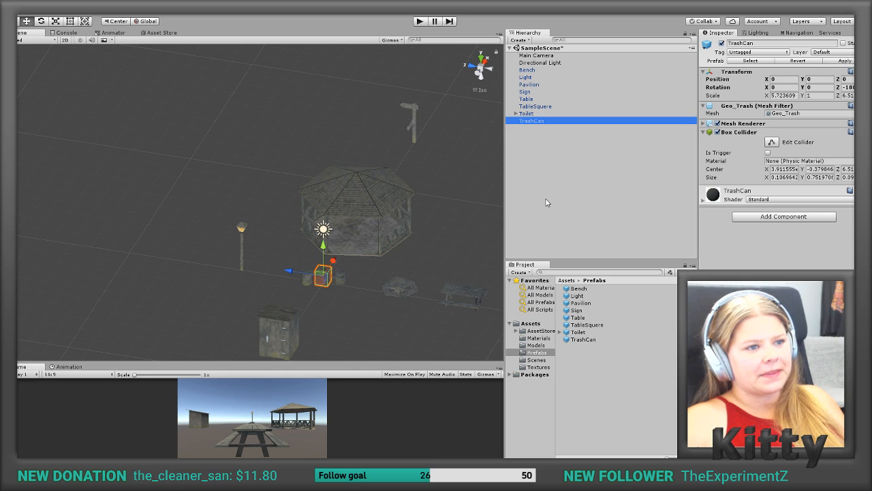
# Step: Move the Light over the TrashCan to Z -5.88 and replace the Light prefab asset with one made from this instance
pyautogui.click(238, 264)
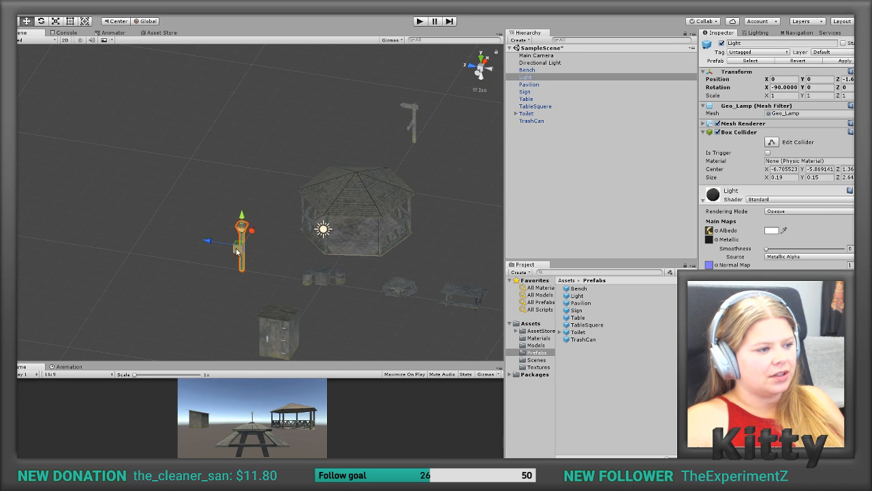
pyautogui.moveTo(221, 244); pyautogui.dragTo(299, 272)
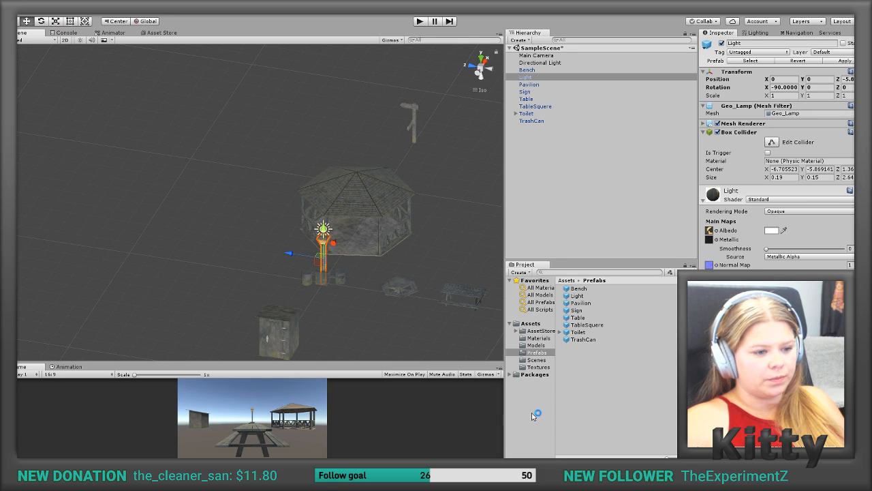
pyautogui.click(577, 296)
pyautogui.press('Delete')
pyautogui.press('Return')
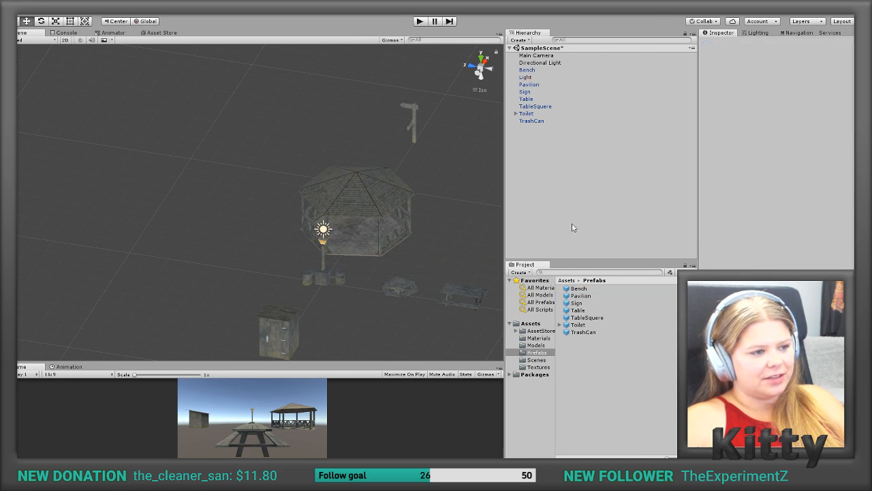
pyautogui.click(526, 77)
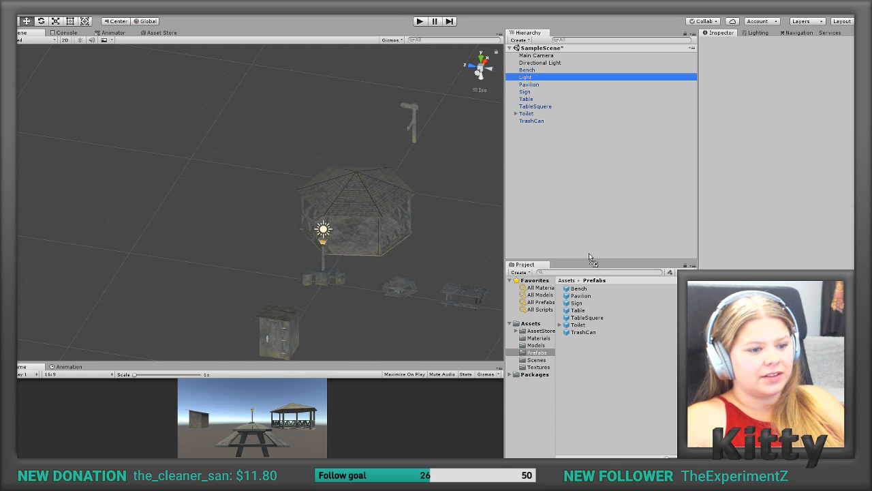
pyautogui.click(588, 348)
pyautogui.moveTo(587, 348); pyautogui.dragTo(587, 348)
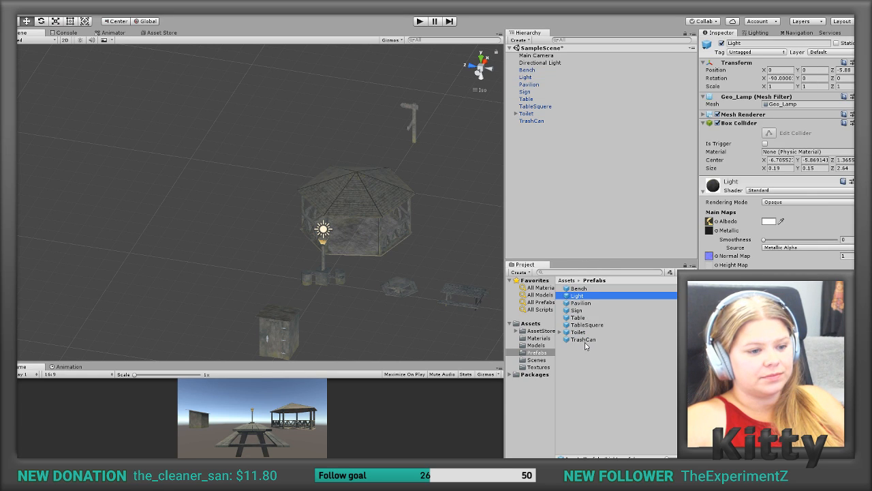
# Step: Replace the scene's Light with an instance of the new prefab and move it along Z to about -2.6
pyautogui.click(324, 251)
pyautogui.press('Delete')
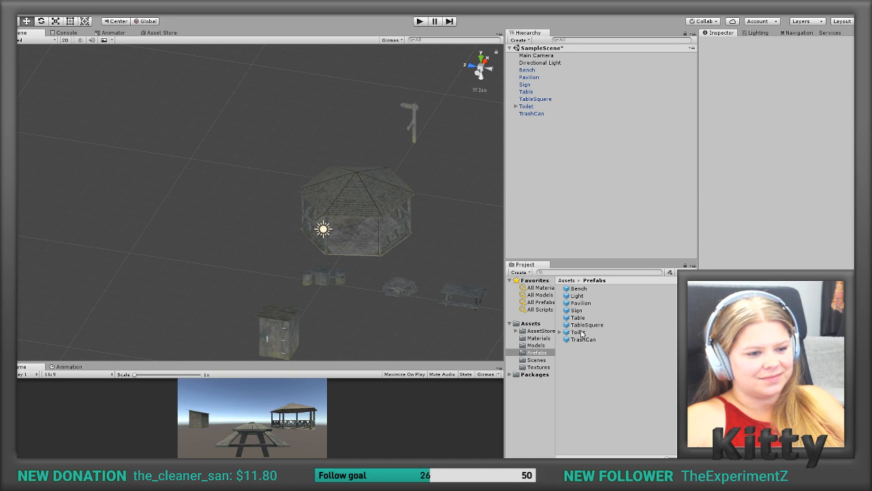
pyautogui.moveTo(576, 300); pyautogui.dragTo(571, 232)
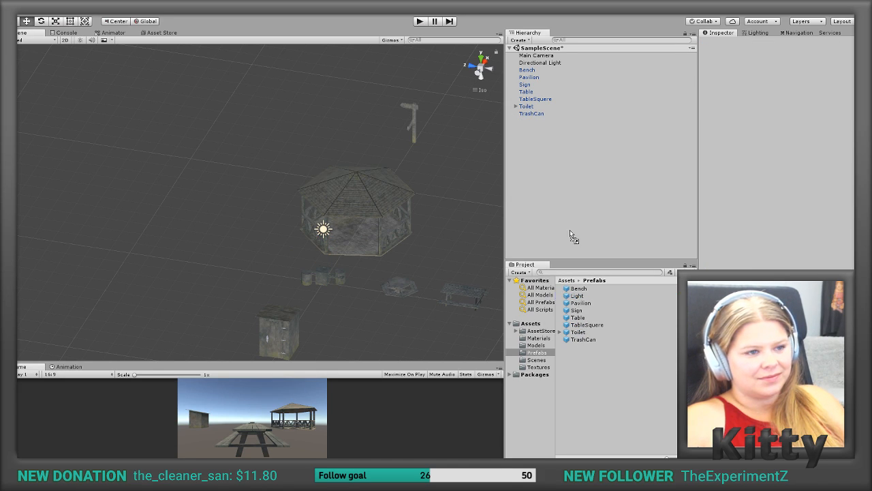
pyautogui.moveTo(557, 203); pyautogui.dragTo(229, 248)
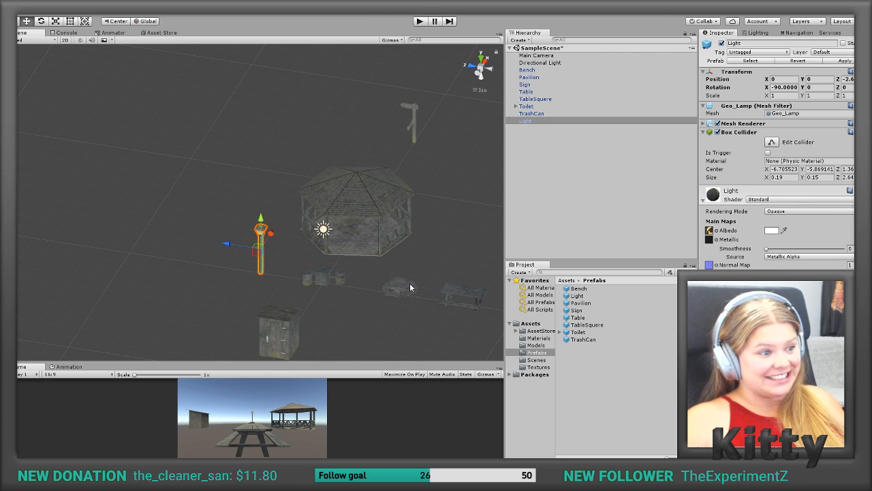
# Step: Move the Pavilion along Z to about 1.75
pyautogui.keyDown('alt'); pyautogui.moveTo(424, 290); pyautogui.dragTo(470, 280); pyautogui.keyUp('alt')
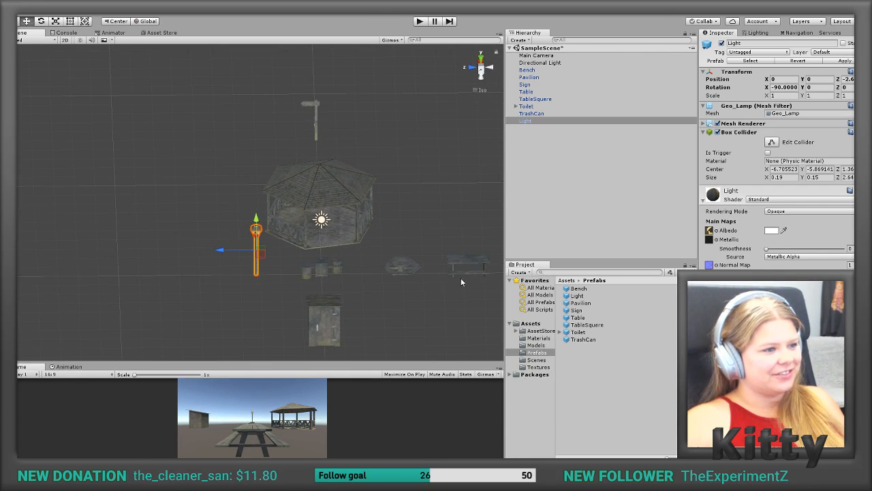
pyautogui.click(373, 244)
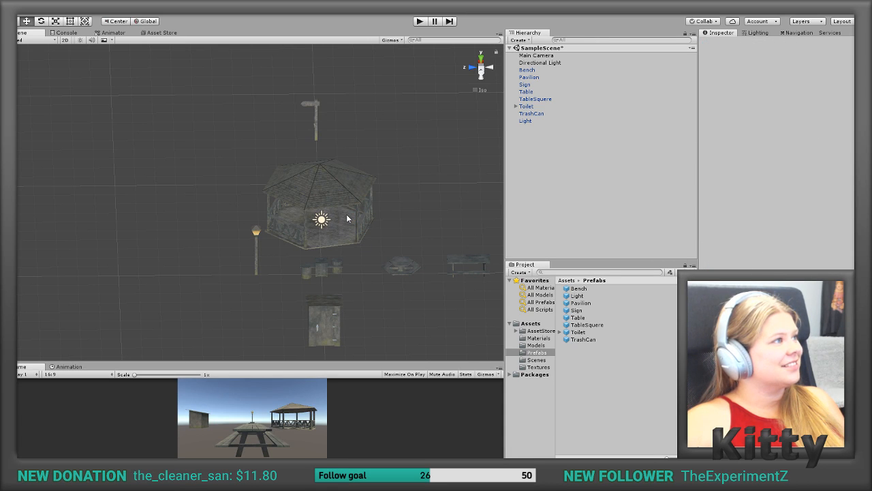
pyautogui.click(349, 199)
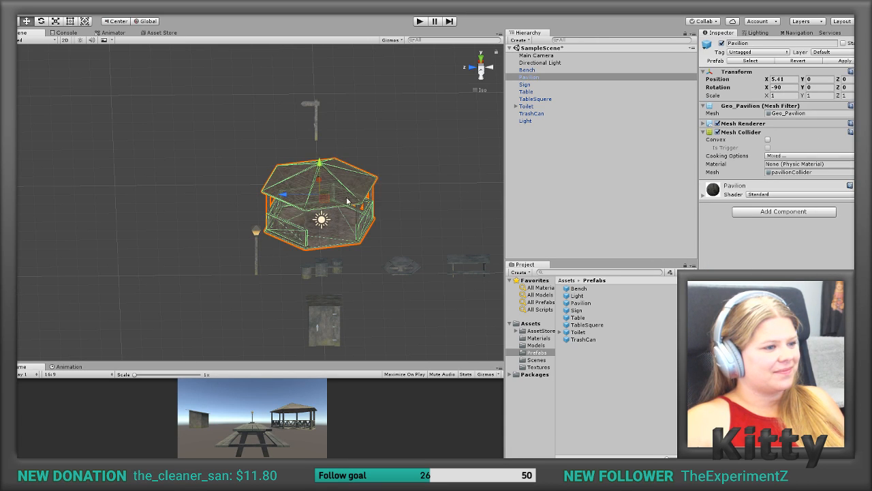
pyautogui.moveTo(295, 199); pyautogui.dragTo(260, 199)
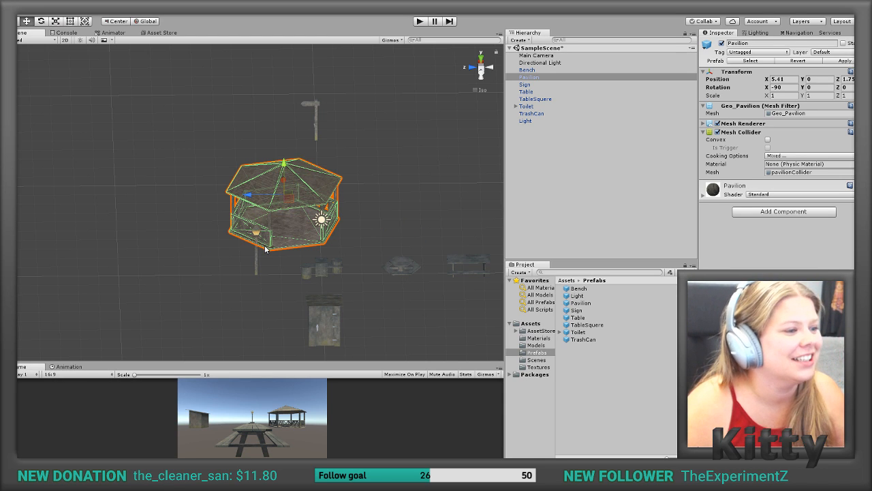
pyautogui.scroll(-5, 266, 249)
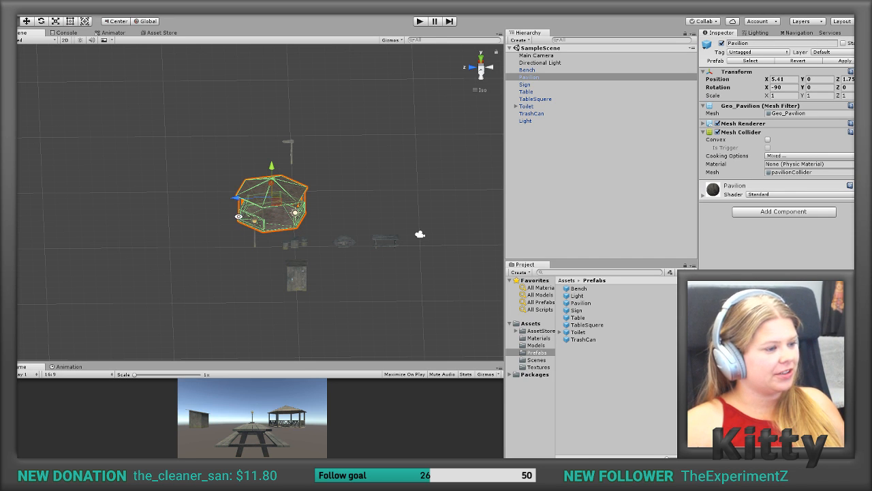
# Step: Move the Sign from behind the Pavilion to a spot behind the two tables
pyautogui.keyDown('alt'); pyautogui.moveTo(239, 217); pyautogui.dragTo(214, 130); pyautogui.keyUp('alt')
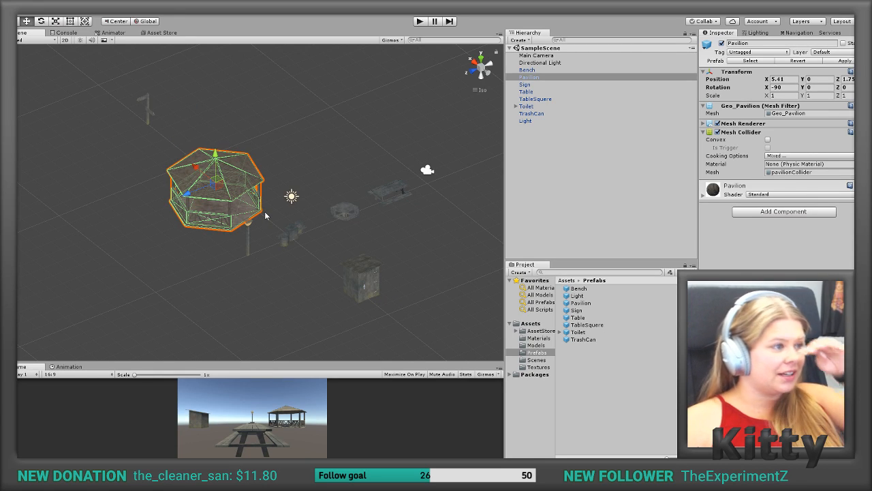
pyautogui.click(146, 117)
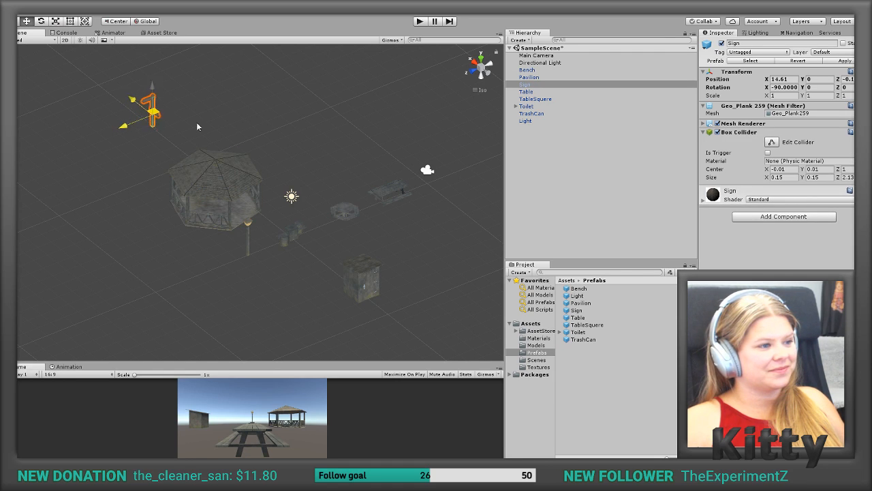
pyautogui.moveTo(152, 113); pyautogui.dragTo(334, 154)
# Step: Move the Light between the Pavilion and the Sign, and the Toilet to X 6.02 behind the square table
pyautogui.click(359, 280)
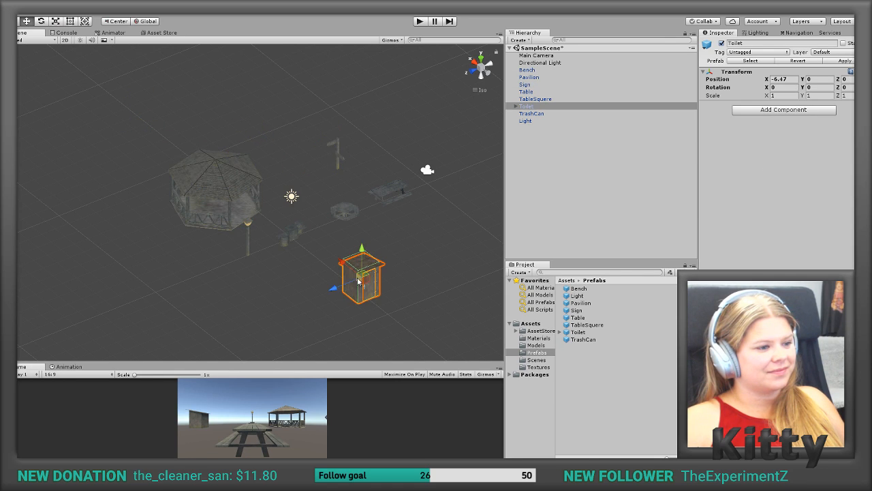
pyautogui.moveTo(359, 280); pyautogui.dragTo(424, 224)
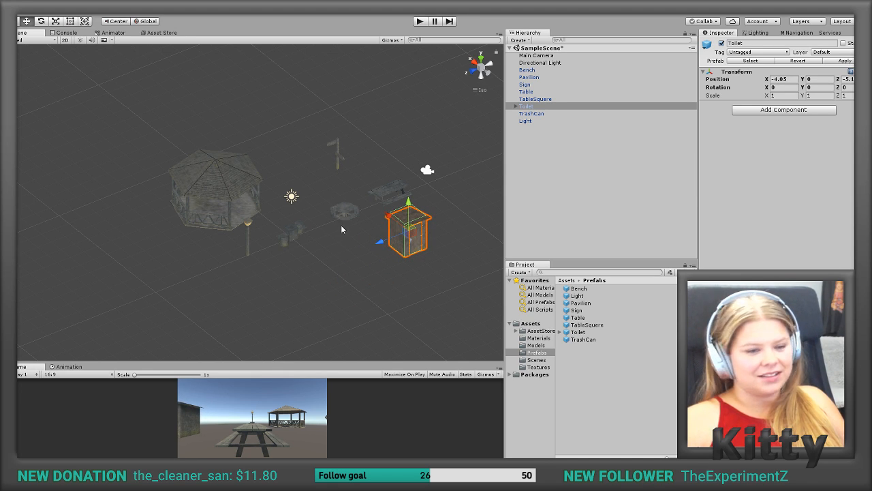
pyautogui.click(249, 241)
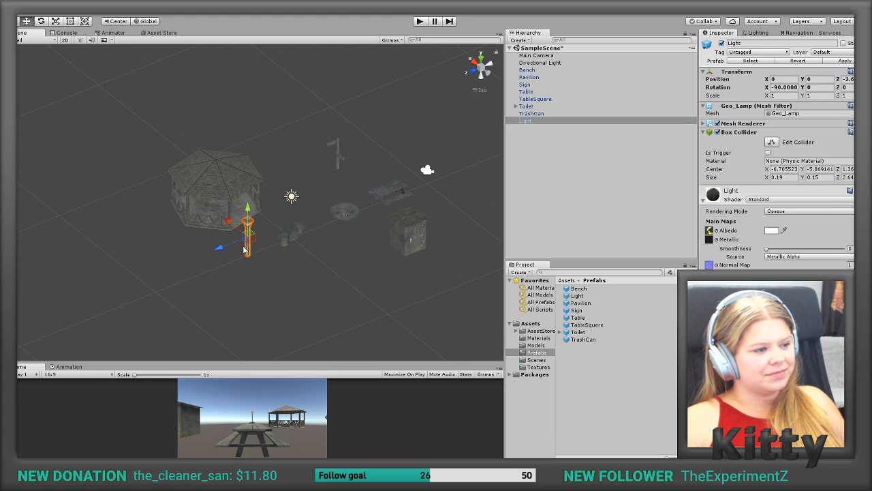
pyautogui.moveTo(251, 238); pyautogui.dragTo(288, 152)
pyautogui.click(409, 236)
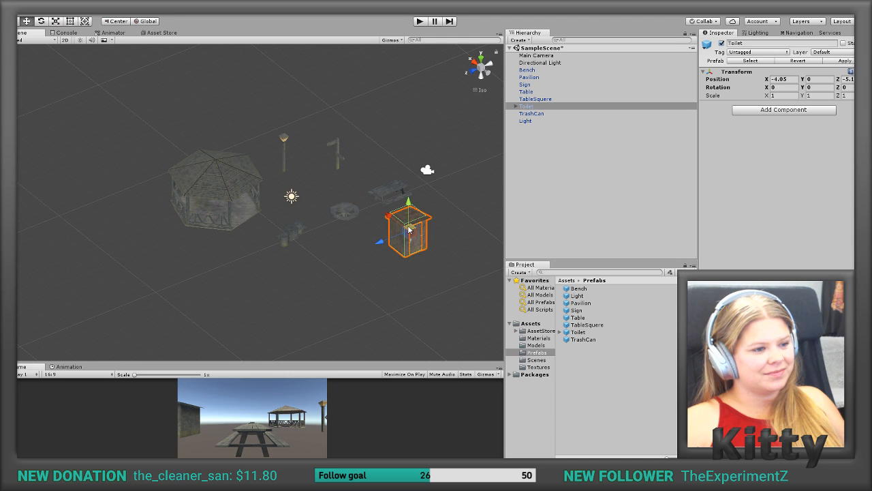
pyautogui.moveTo(410, 230); pyautogui.dragTo(385, 123)
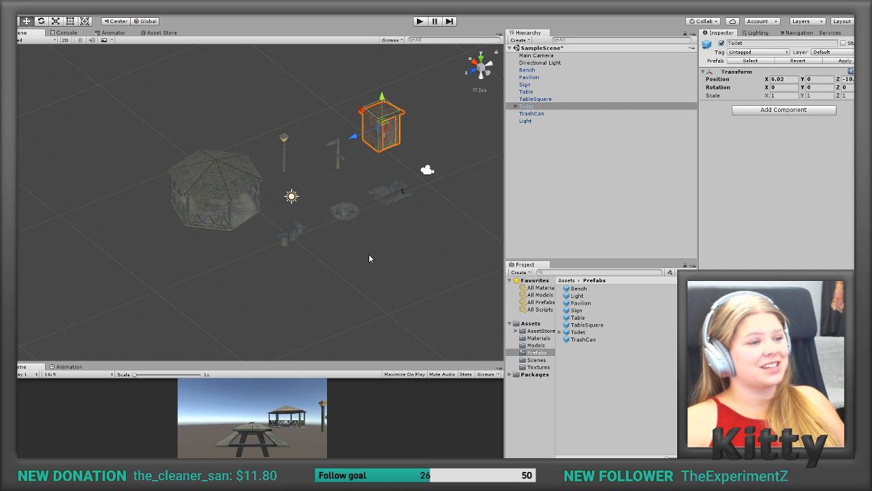
pyautogui.click(425, 200)
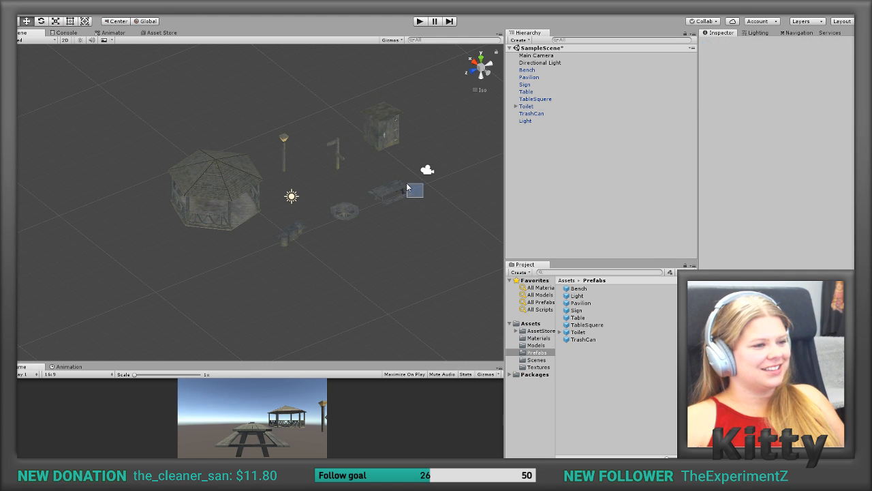
pyautogui.keyDown('alt'); pyautogui.moveTo(384, 233); pyautogui.dragTo(289, 216); pyautogui.keyUp('alt')
pyautogui.scroll(5, 288, 215)
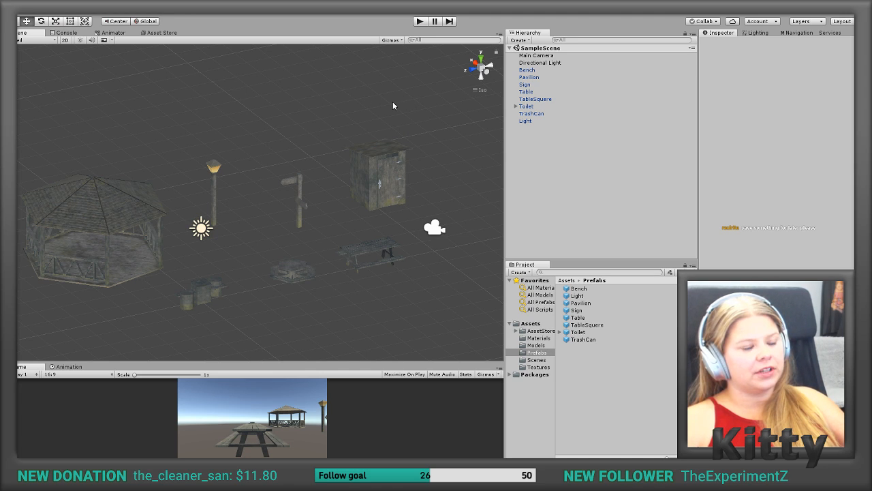
pyautogui.scroll(1, 392, 102)
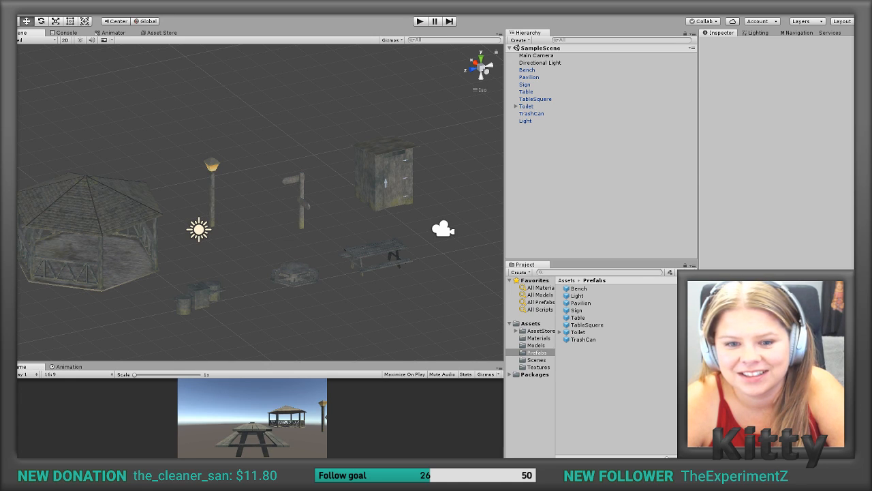
pyautogui.moveTo(852, 15); pyautogui.dragTo(384, 15)
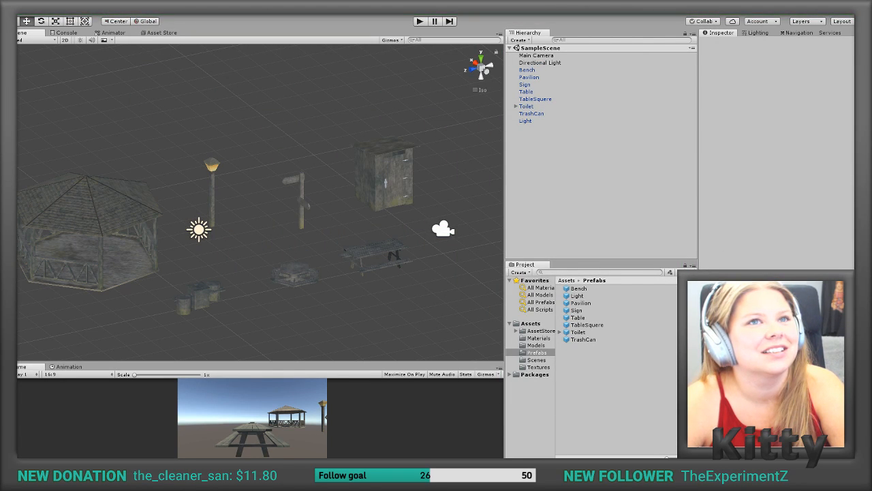